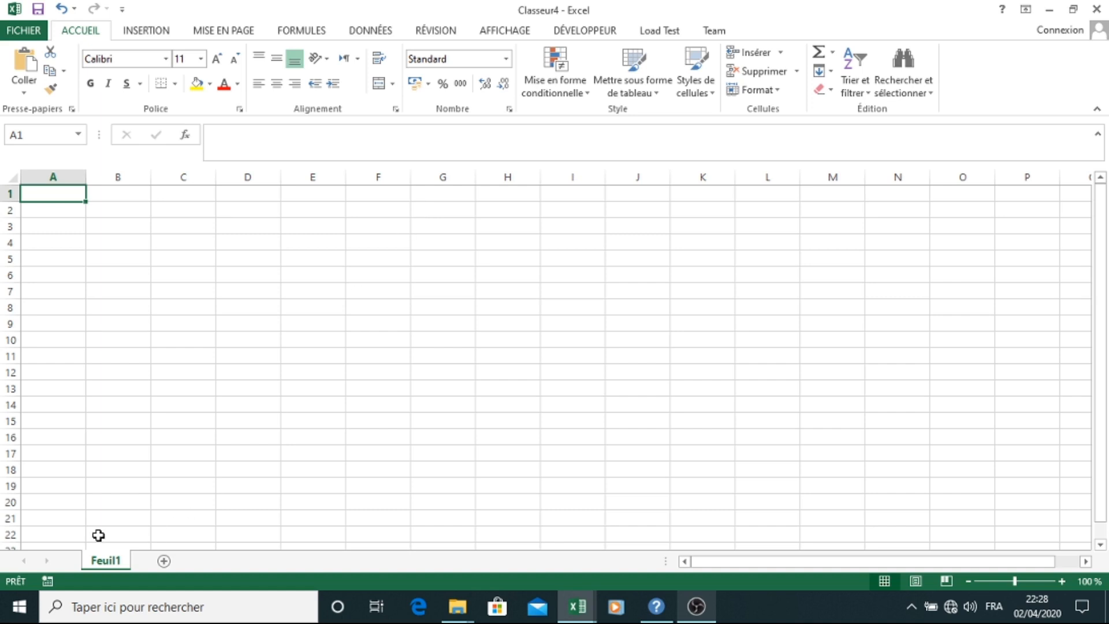
Rename the worksheet Feuil1 as help.
right_click(102, 565)
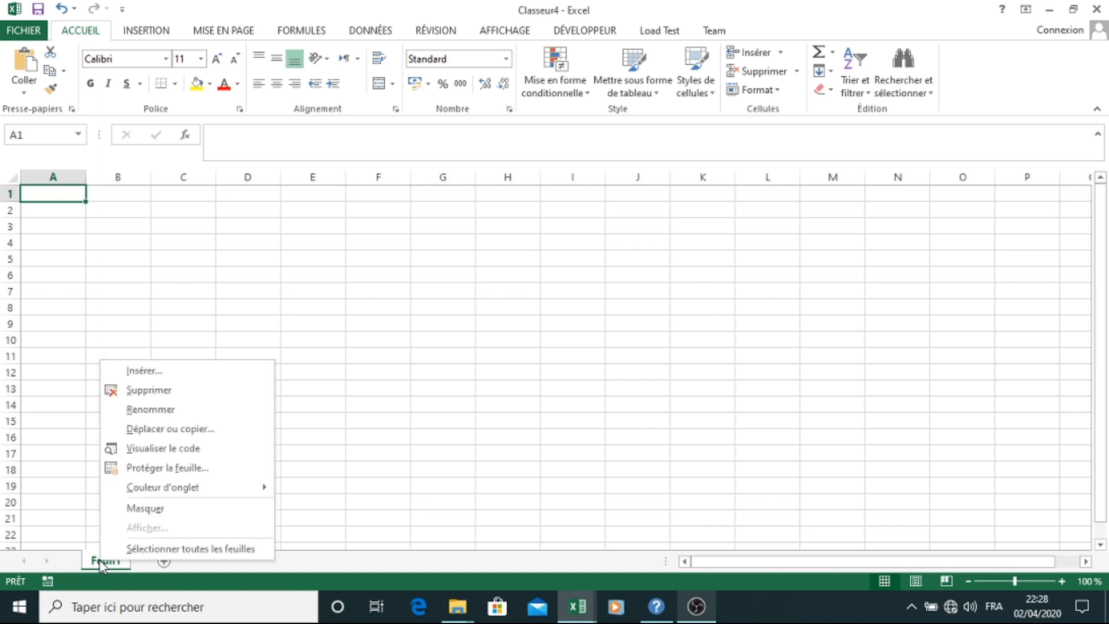
click(217, 416)
text(help)
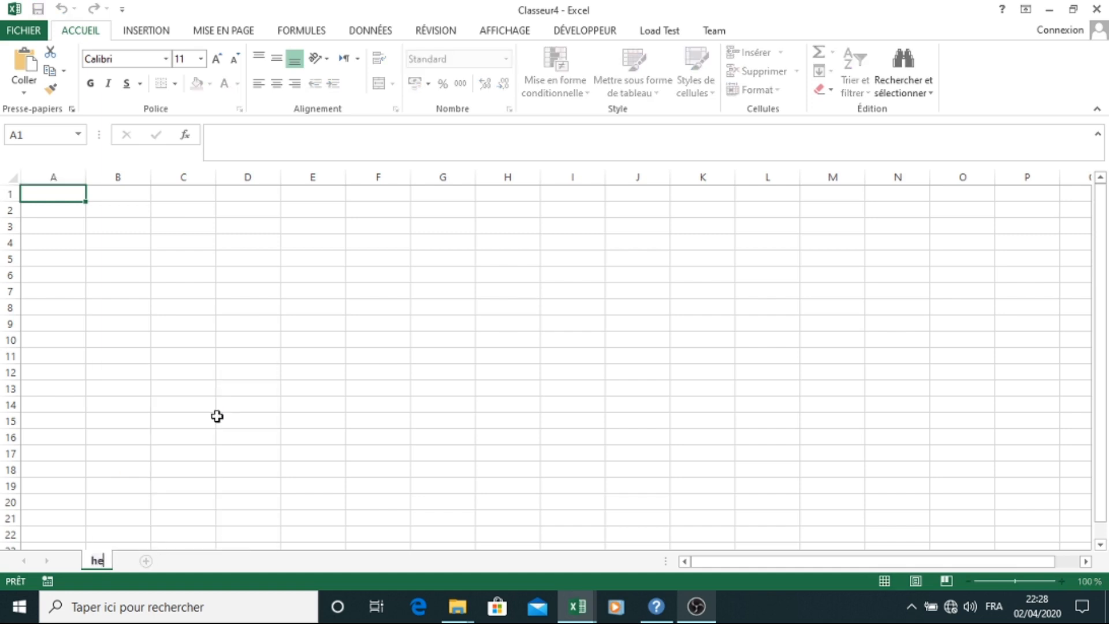
click(158, 313)
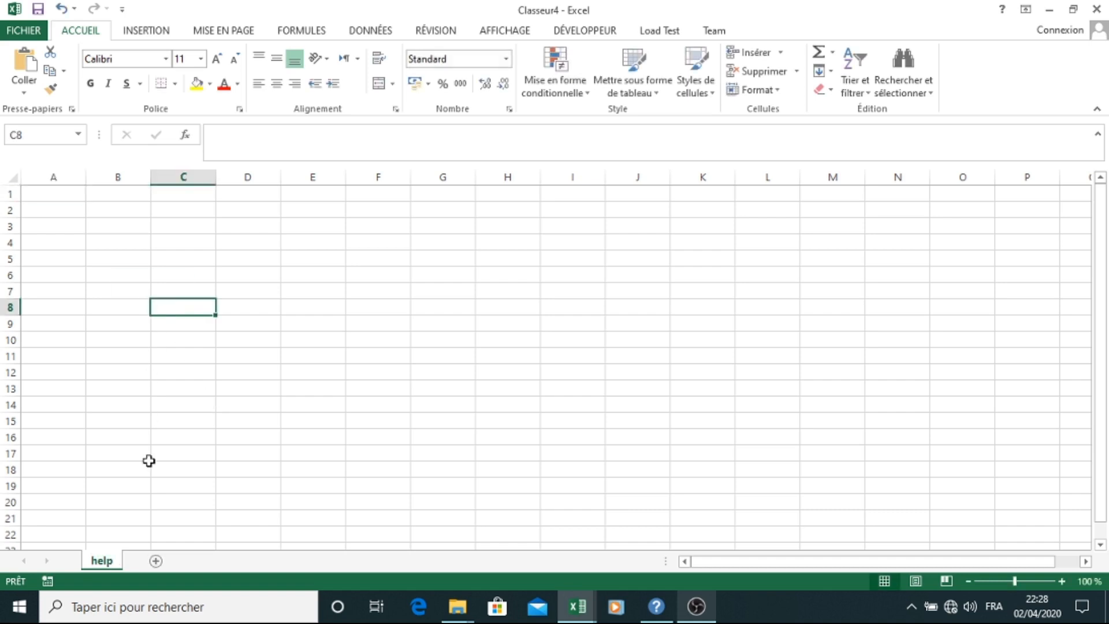
Add a second worksheet after help and rename it tableau.
click(155, 561)
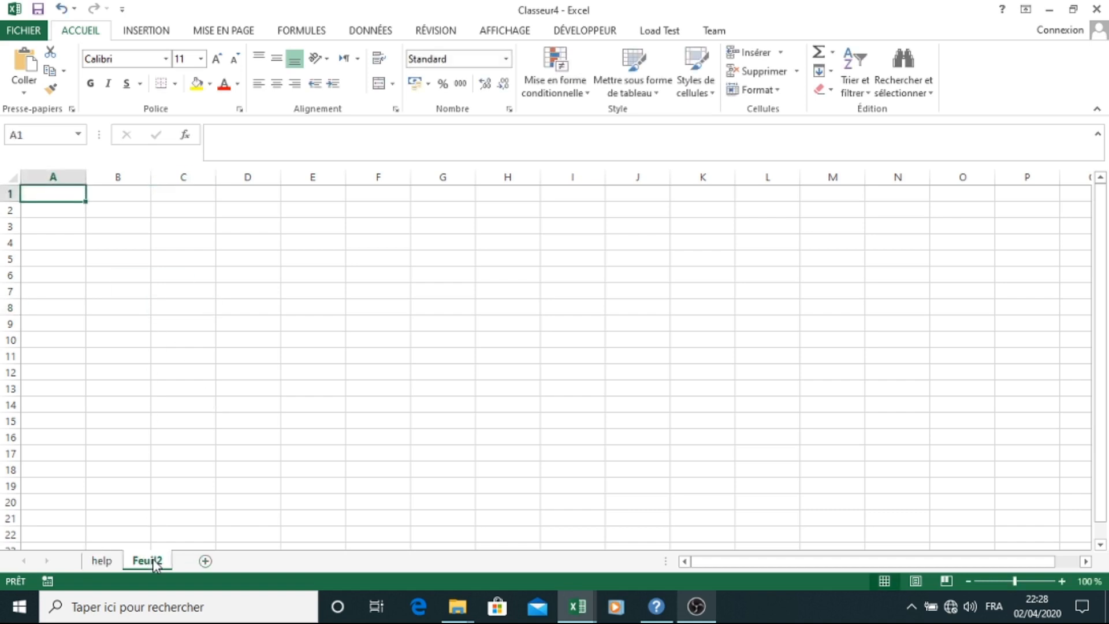
right_click(155, 563)
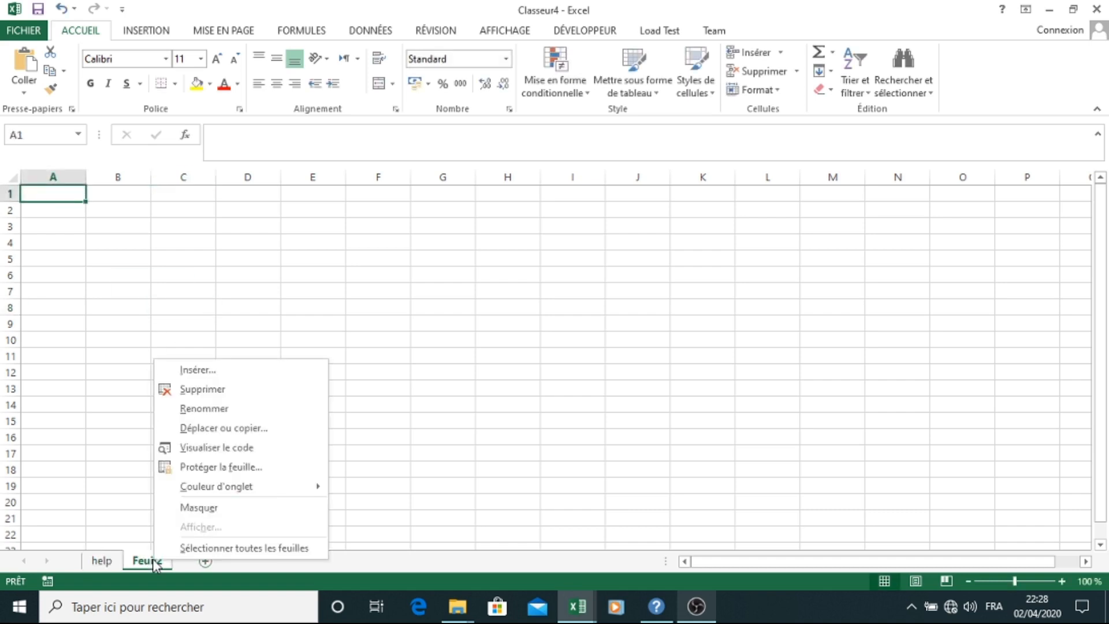
click(215, 412)
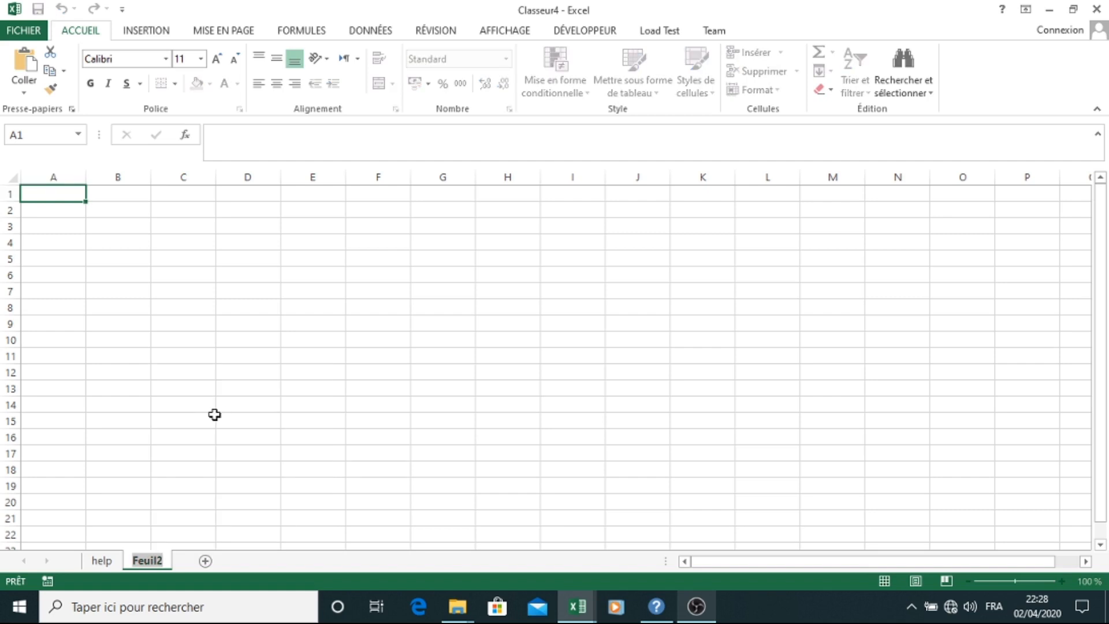
text(tabl)
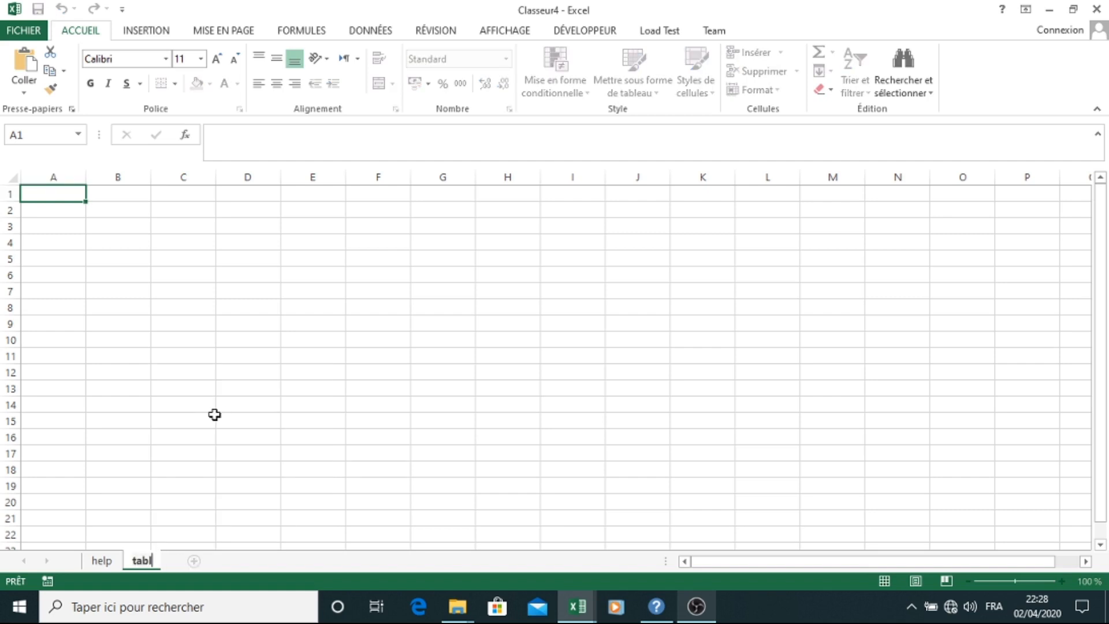
text(eau)
On the help sheet, enter the heading mois in A2 and fill A3:A14 with the months janvier to décembre.
click(100, 562)
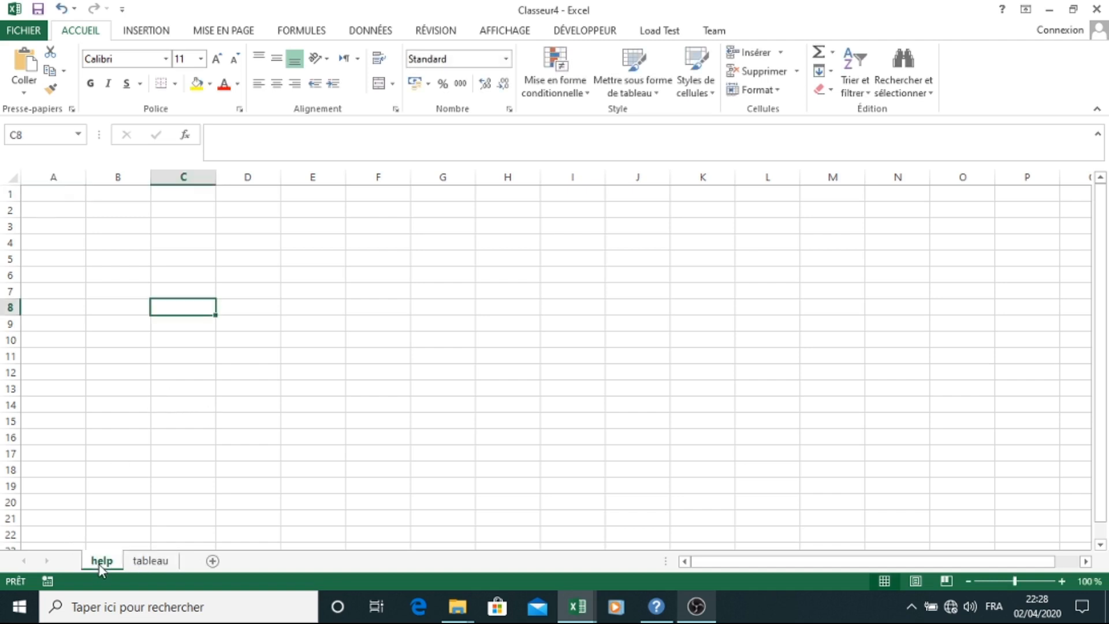
click(72, 224)
click(61, 209)
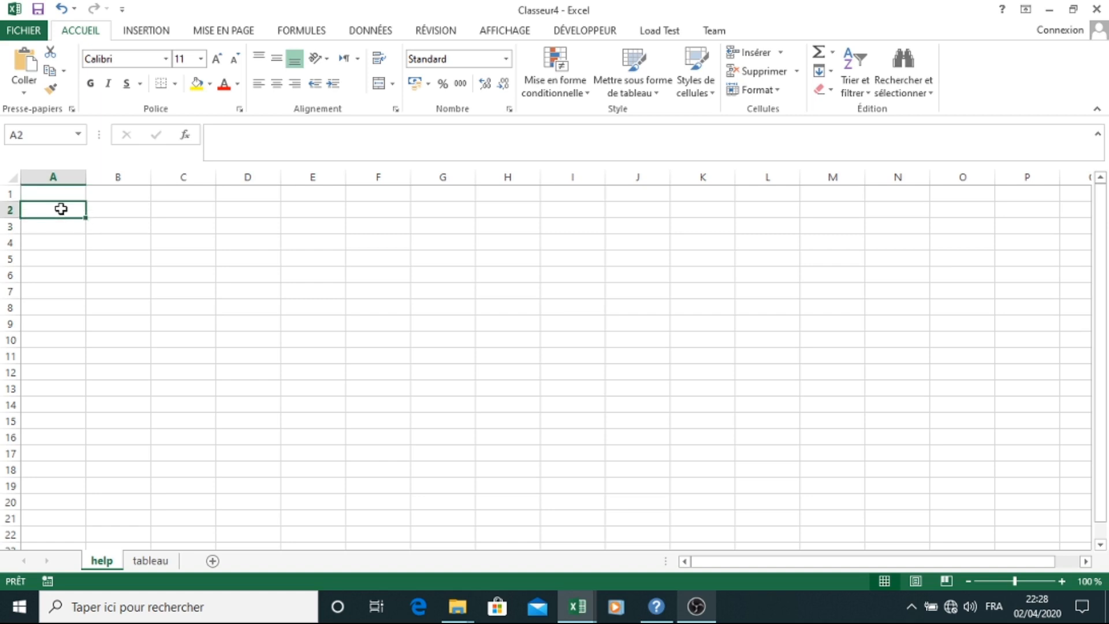
text(mois)
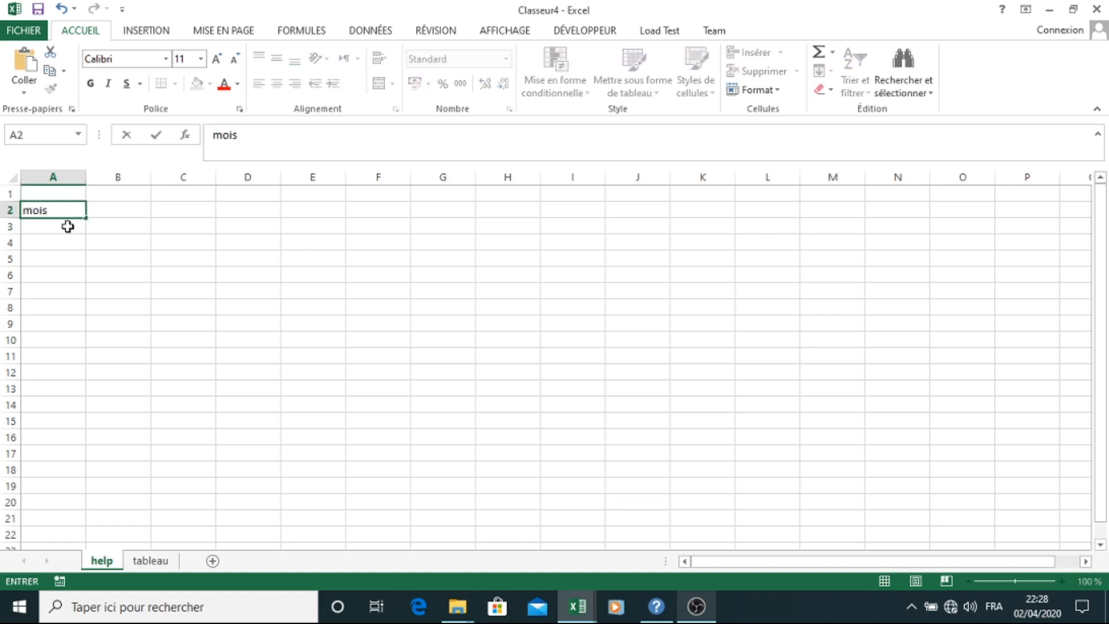
click(68, 226)
text(janvier)
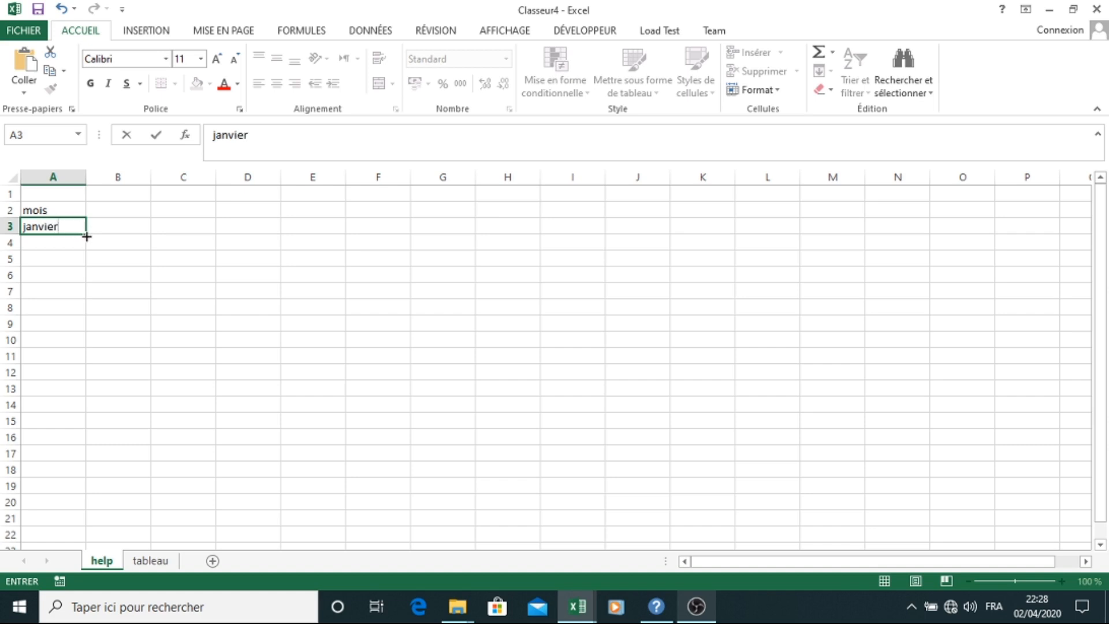
drag(86, 236, 85, 413)
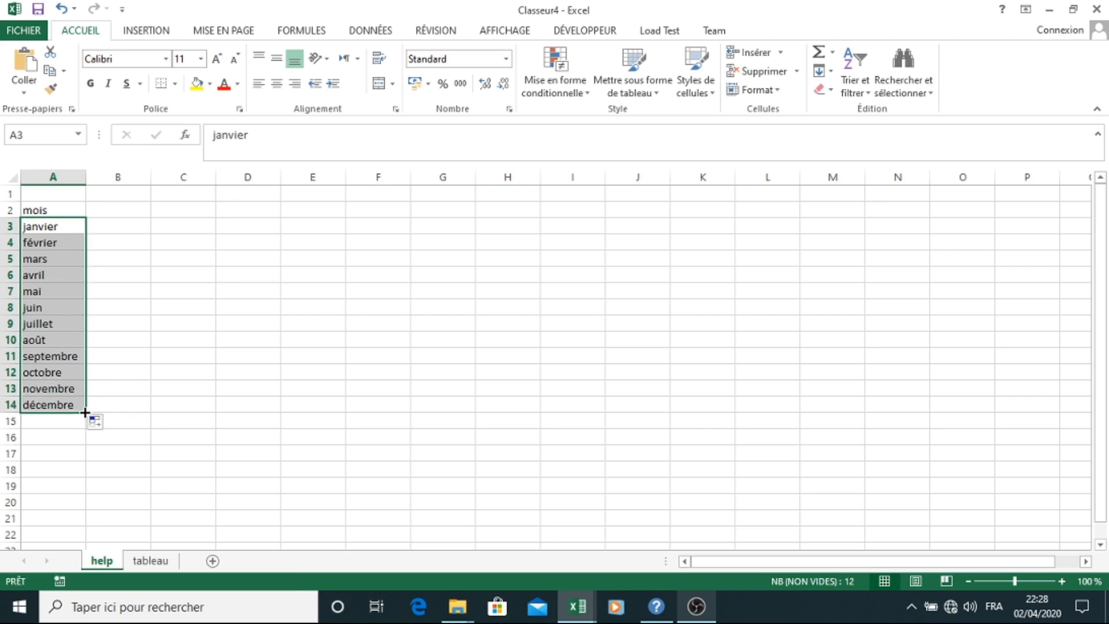
Enter the heading holidays in cell D1 of the help sheet.
click(158, 227)
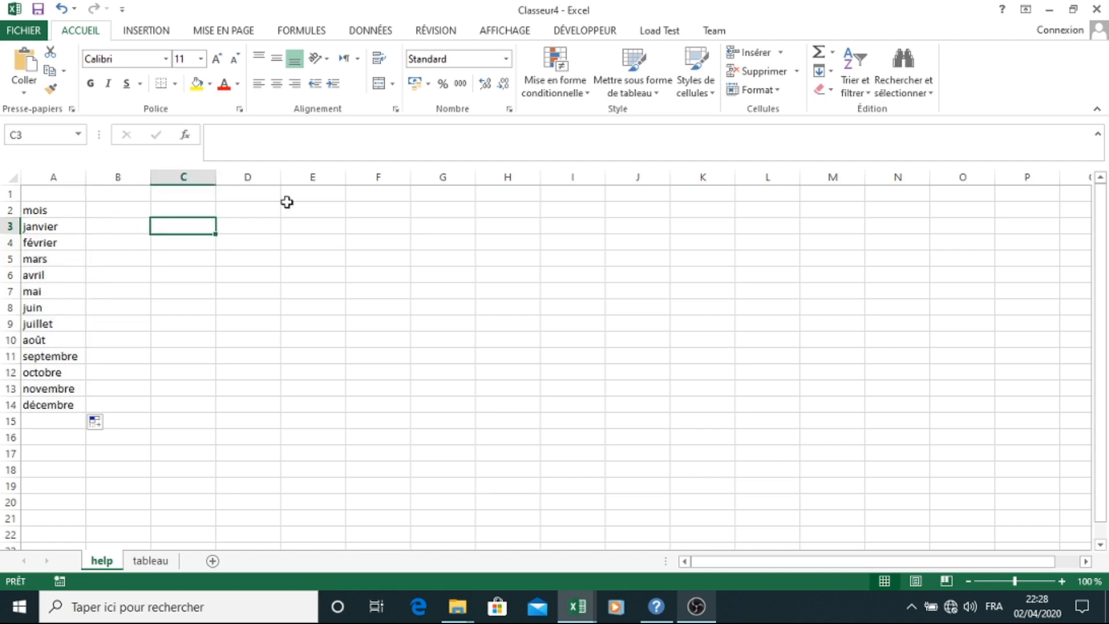
click(263, 203)
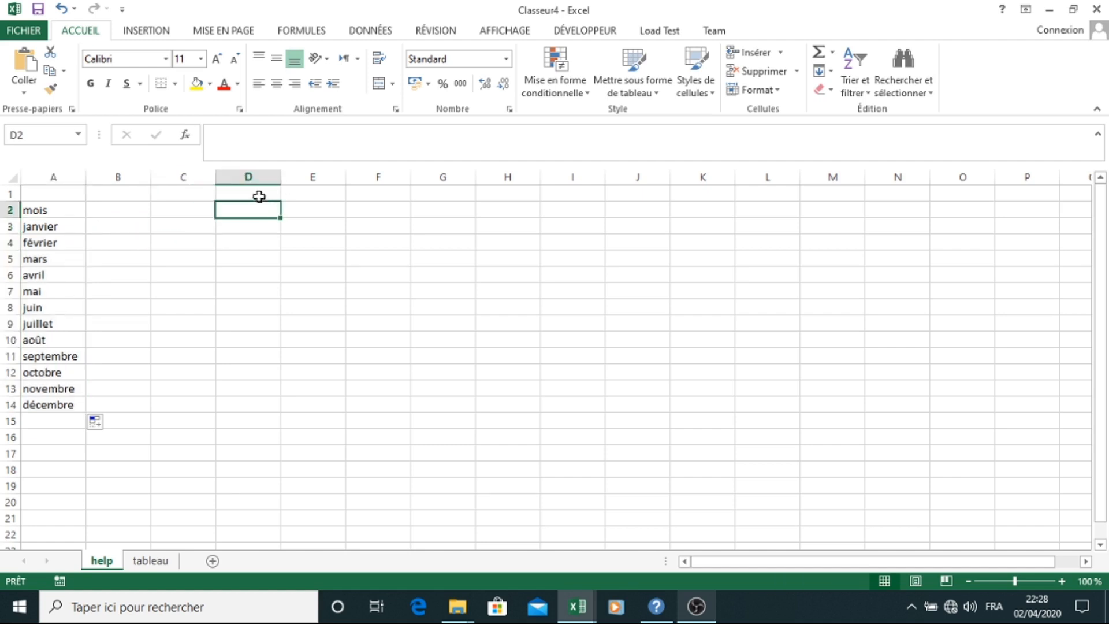
click(259, 196)
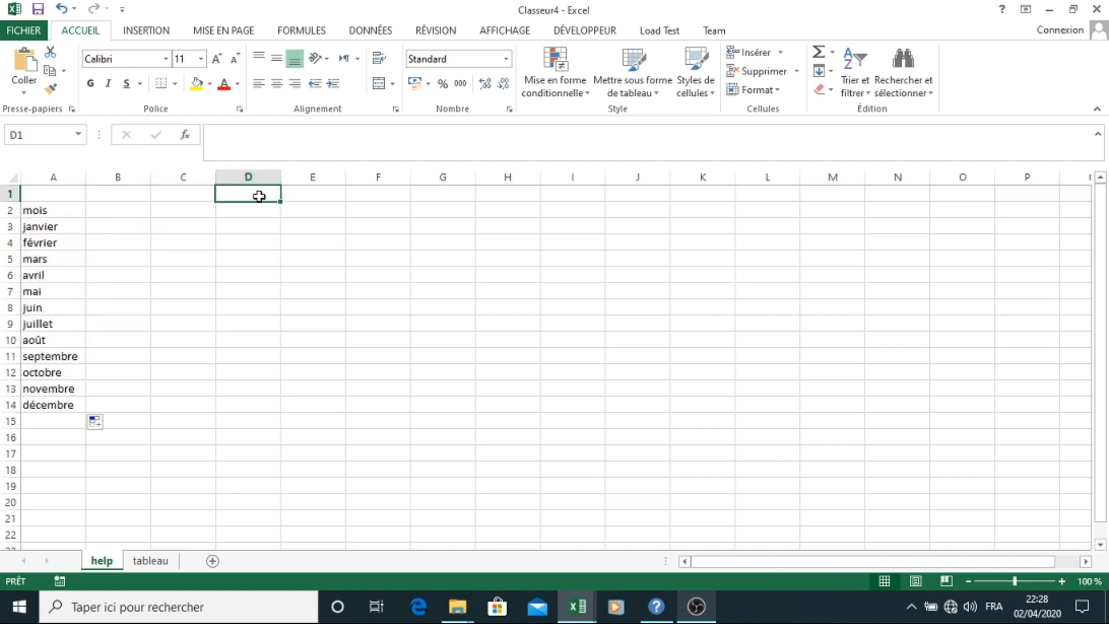
text(holidays)
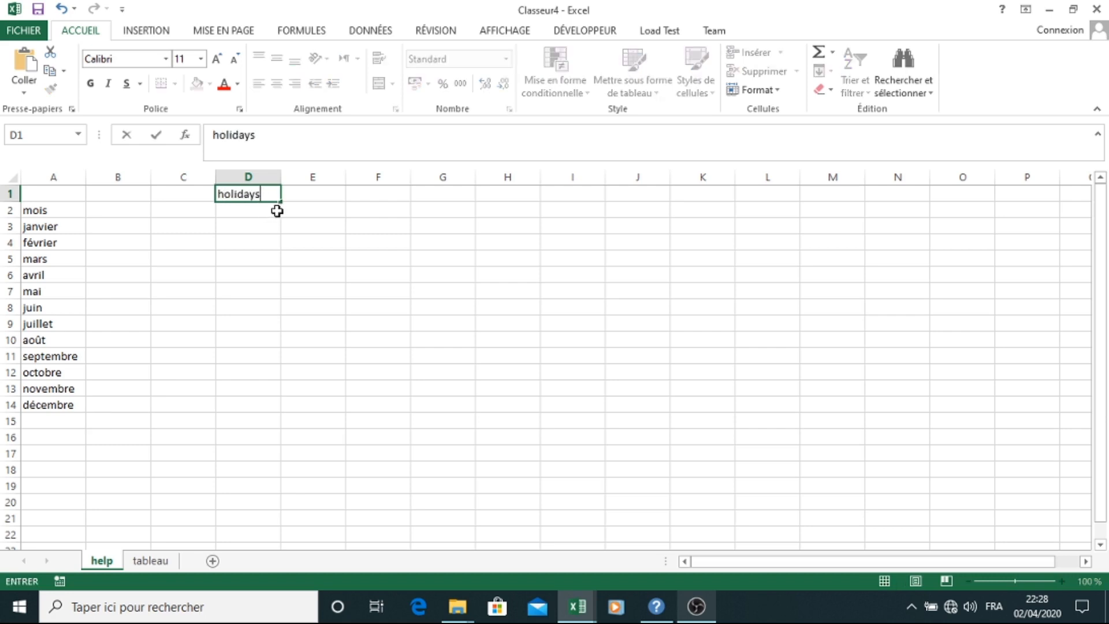
click(260, 213)
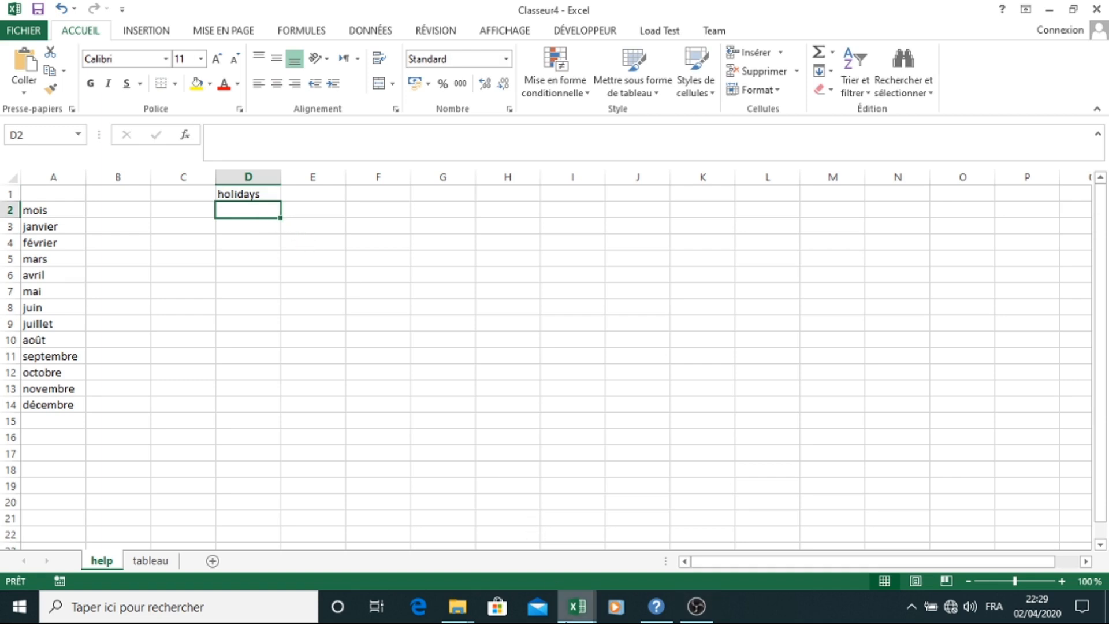
Copy the holiday names and dates in D2:E8 of Classeur3's help sheet into Classeur4's help sheet, starting at D2.
click(575, 614)
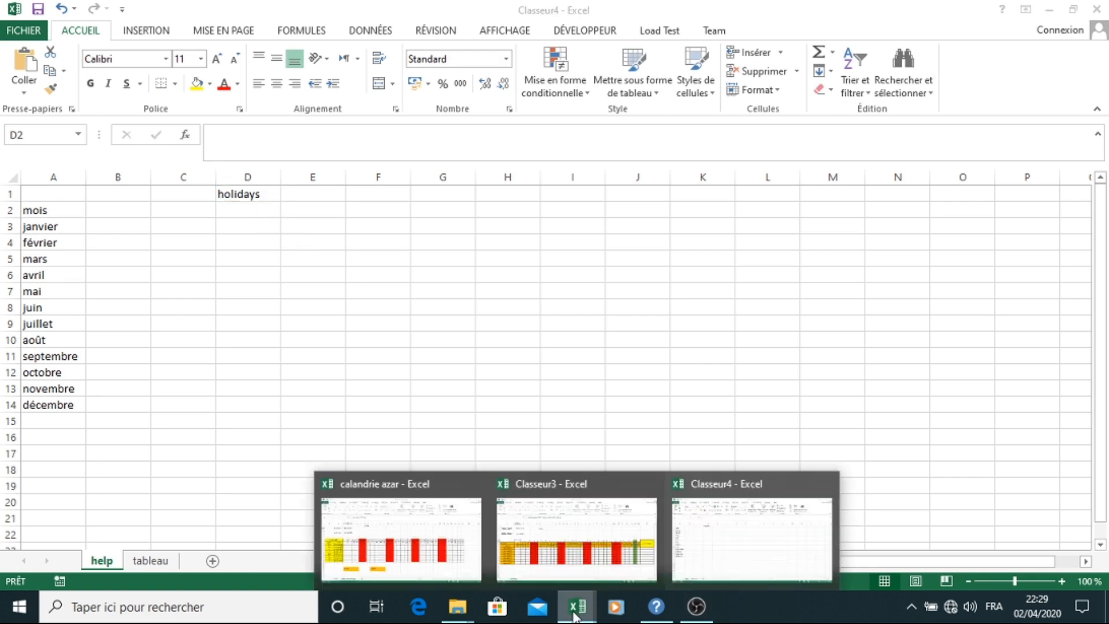
click(528, 511)
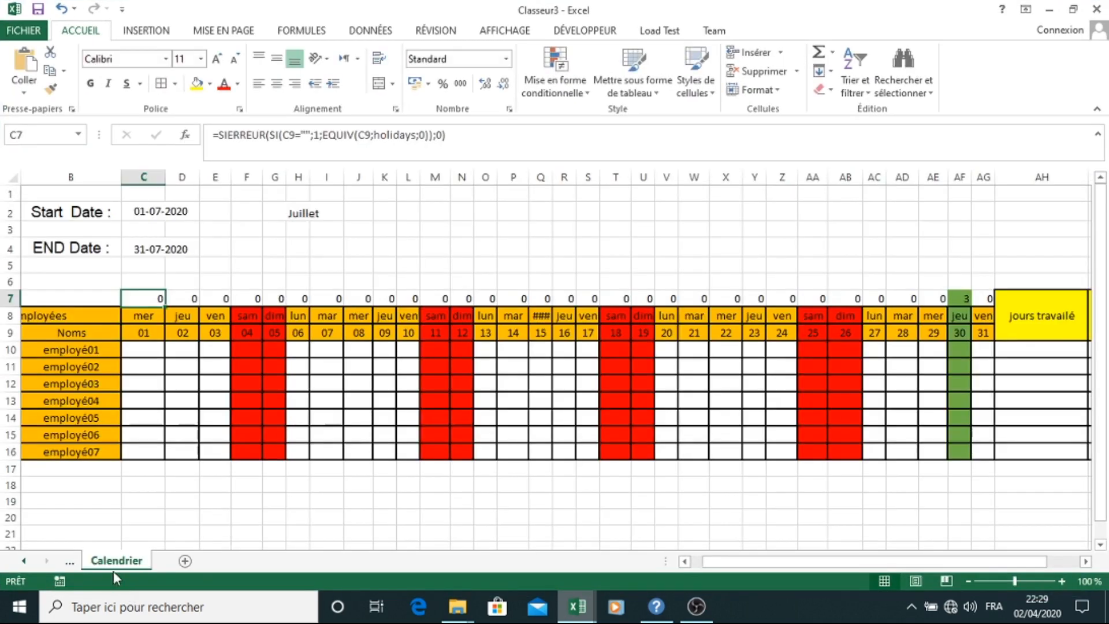
click(68, 561)
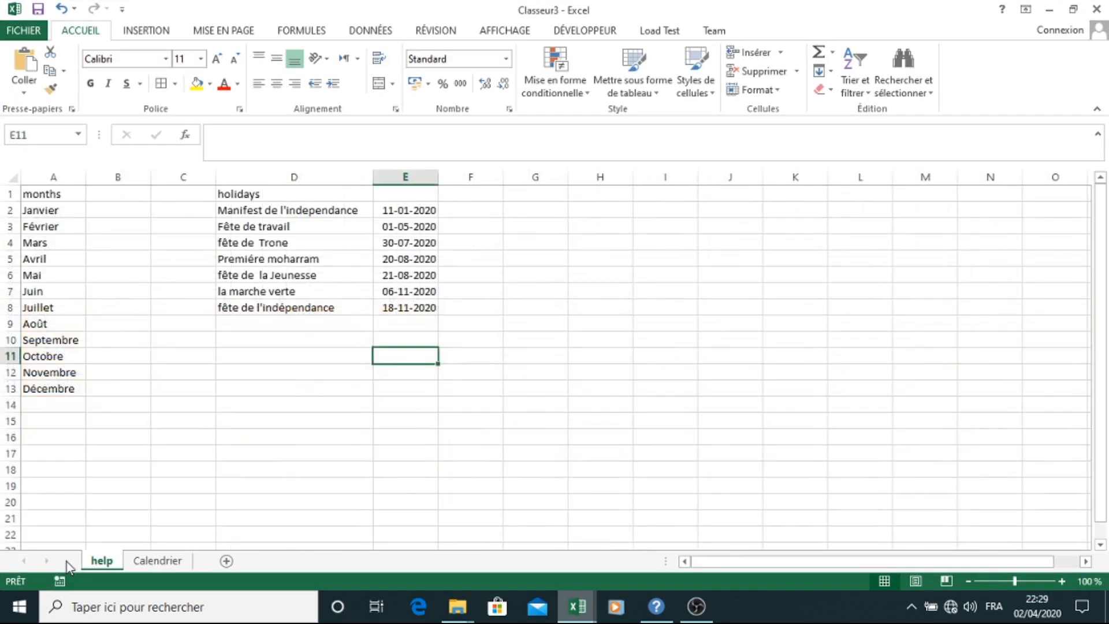
drag(230, 213, 408, 306)
key(ctrl+c)
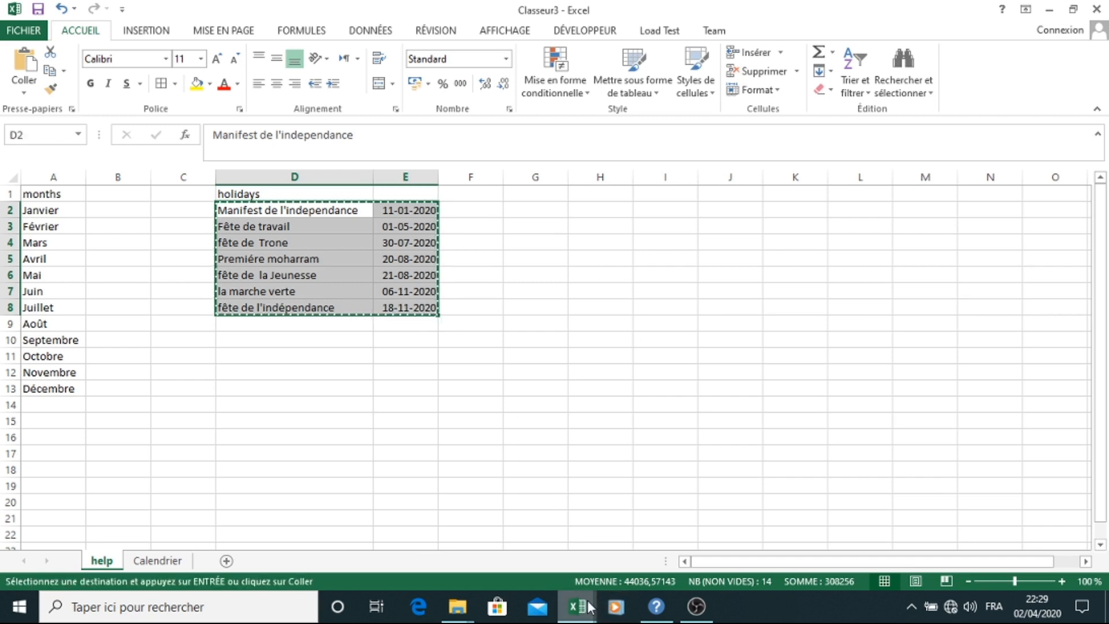
mouse_move(589, 606)
click(759, 524)
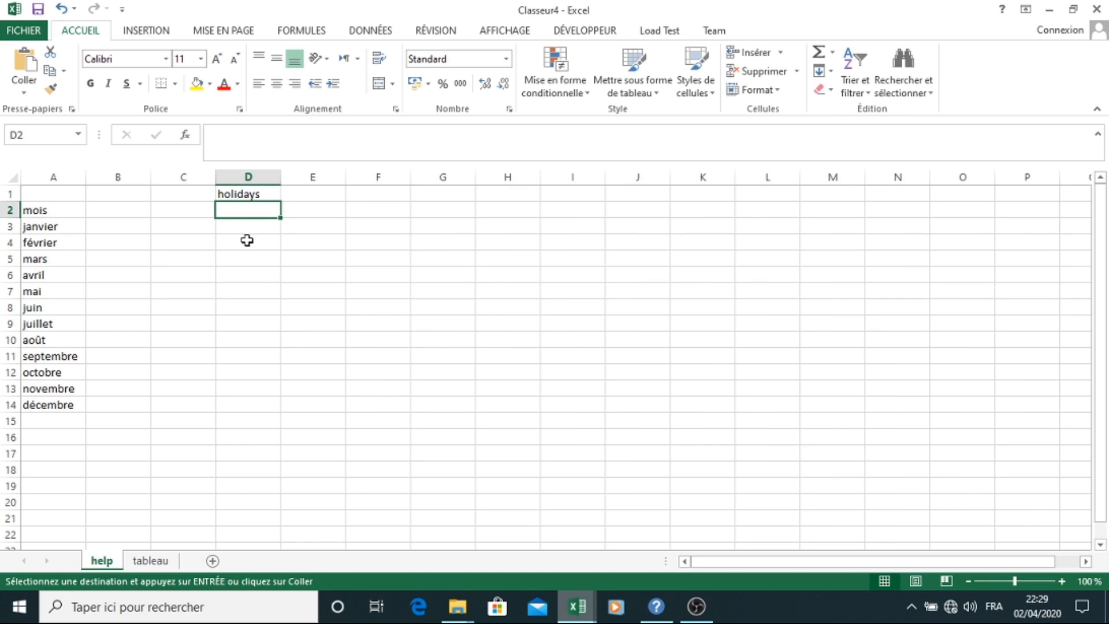
key(ctrl+v)
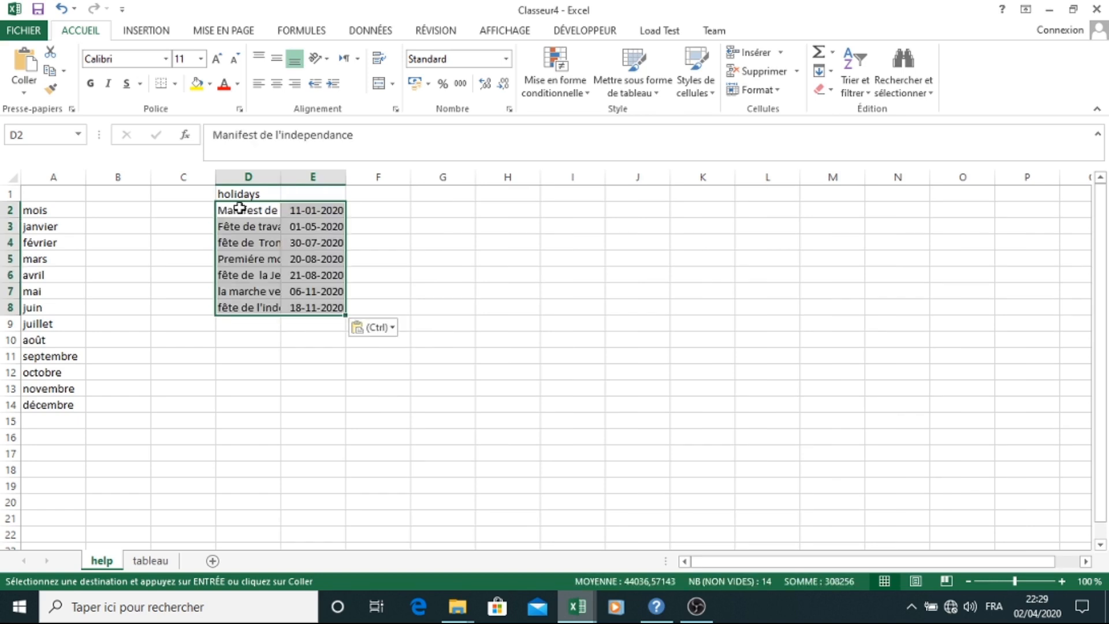
click(500, 250)
Define the workbook name MOIS for the month list in A3:A14.
drag(40, 227, 42, 405)
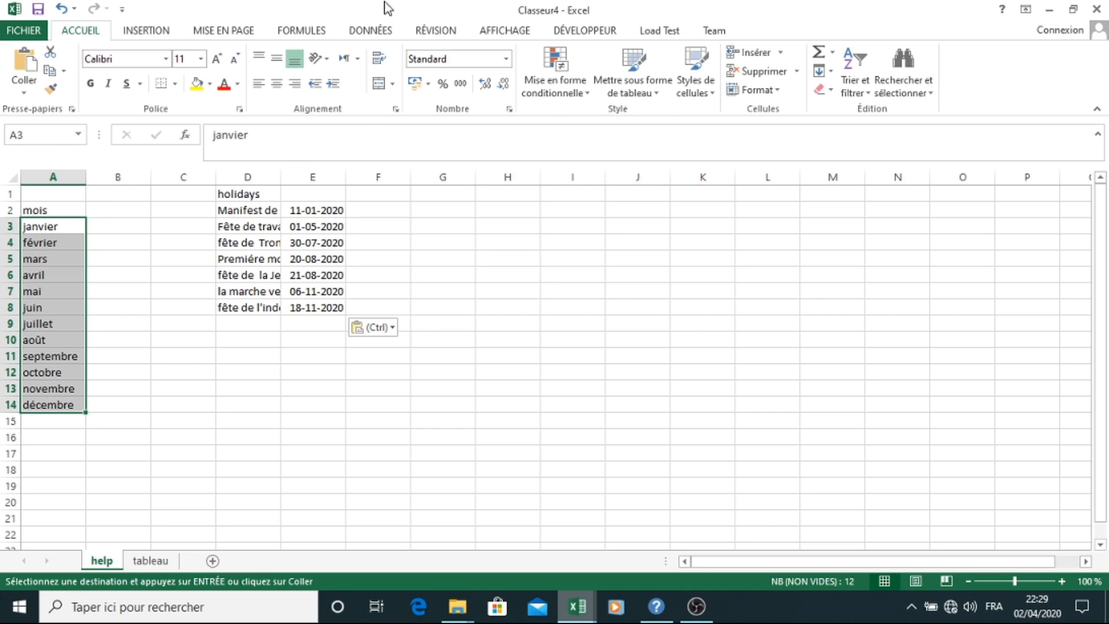
click(300, 31)
click(617, 52)
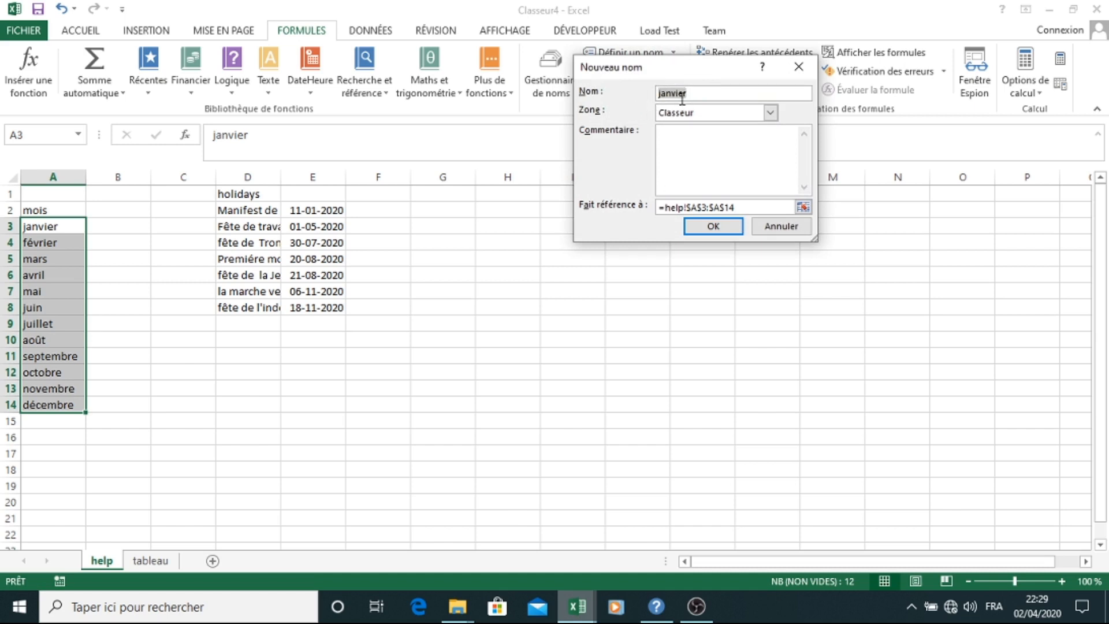
text(MOS)
key(BackSpace)
text(IS)
click(713, 226)
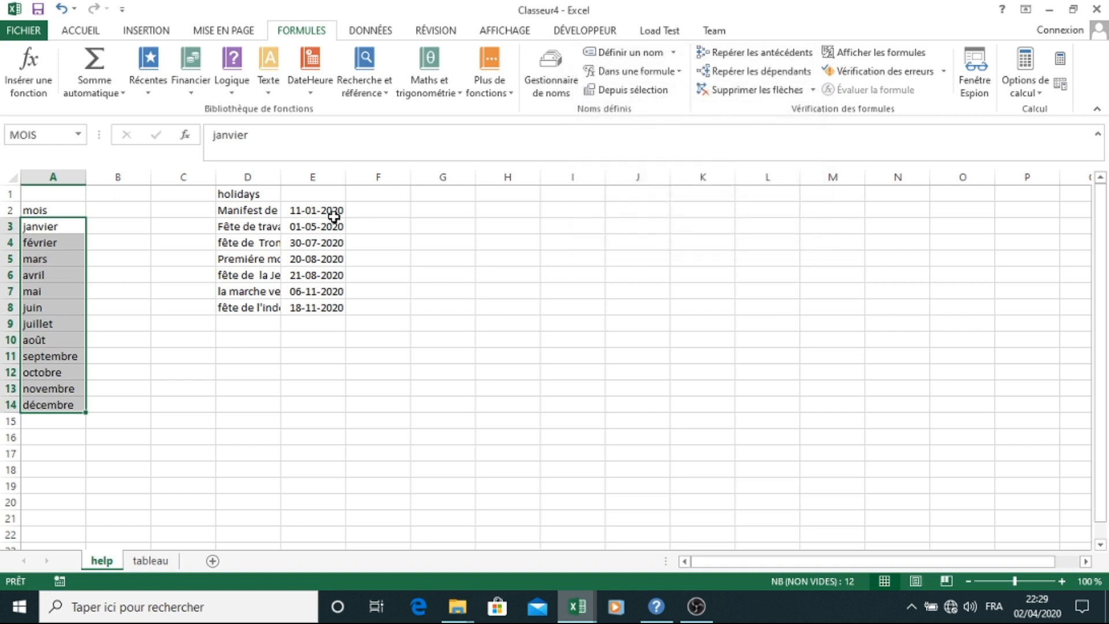
Define the name HOLIDAYS for the holiday dates in E2:E8 and widen column D to fit the full holiday names.
drag(292, 212, 305, 297)
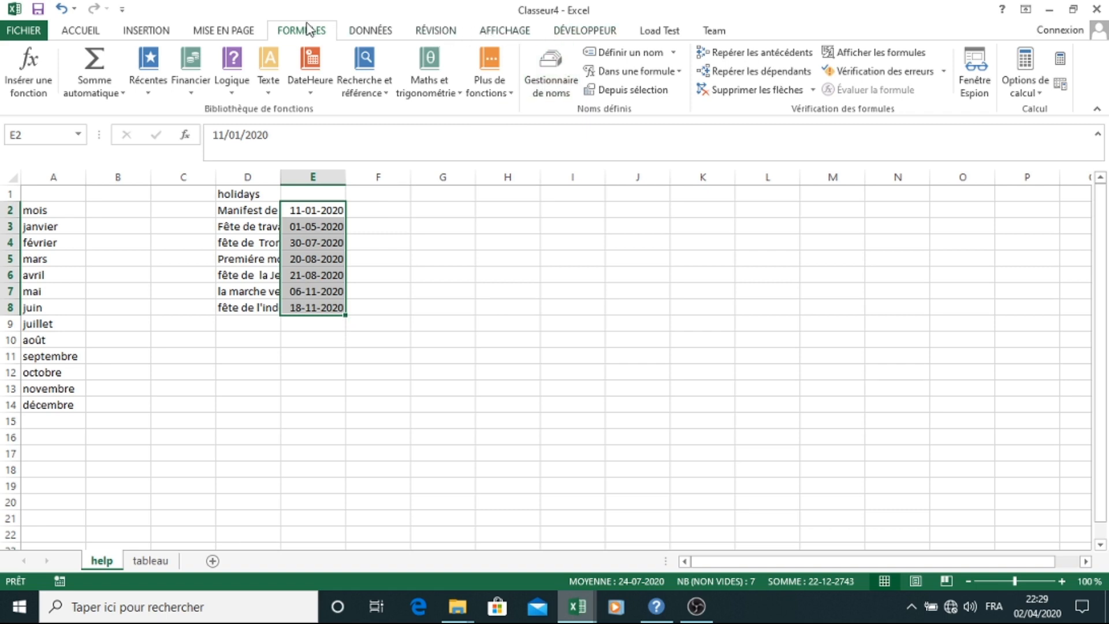
click(618, 52)
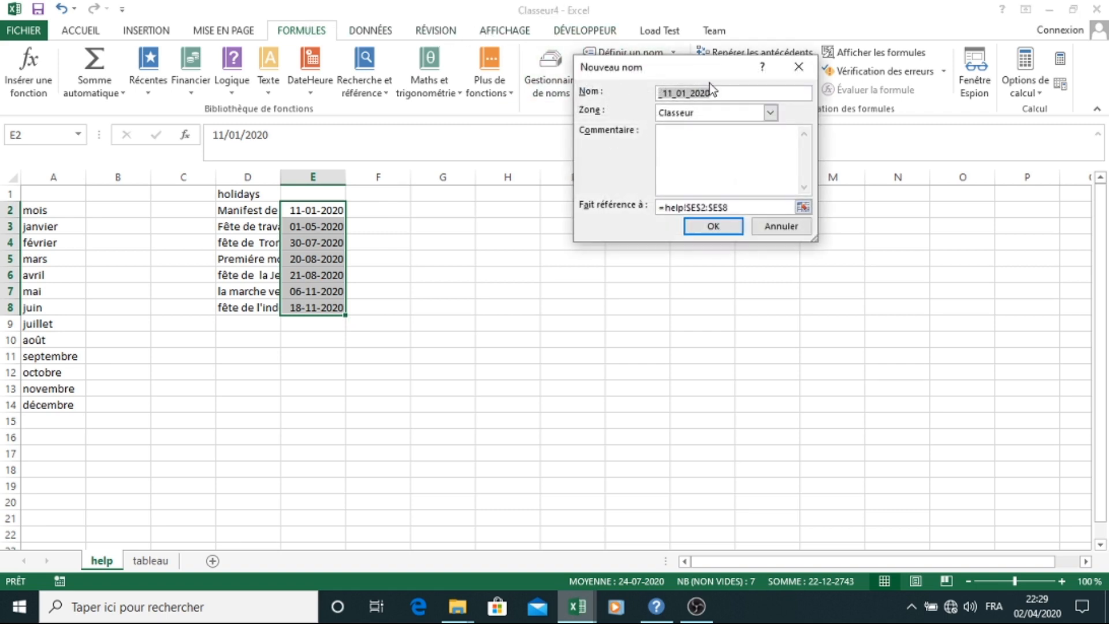
text(HOLIDAYS)
click(715, 228)
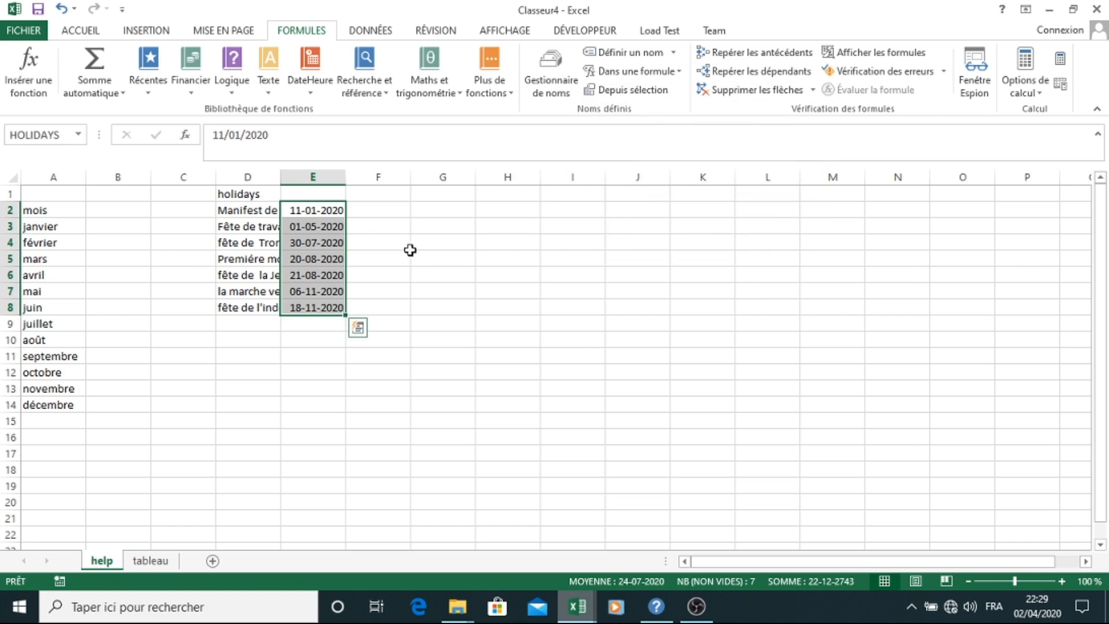
drag(279, 178, 380, 179)
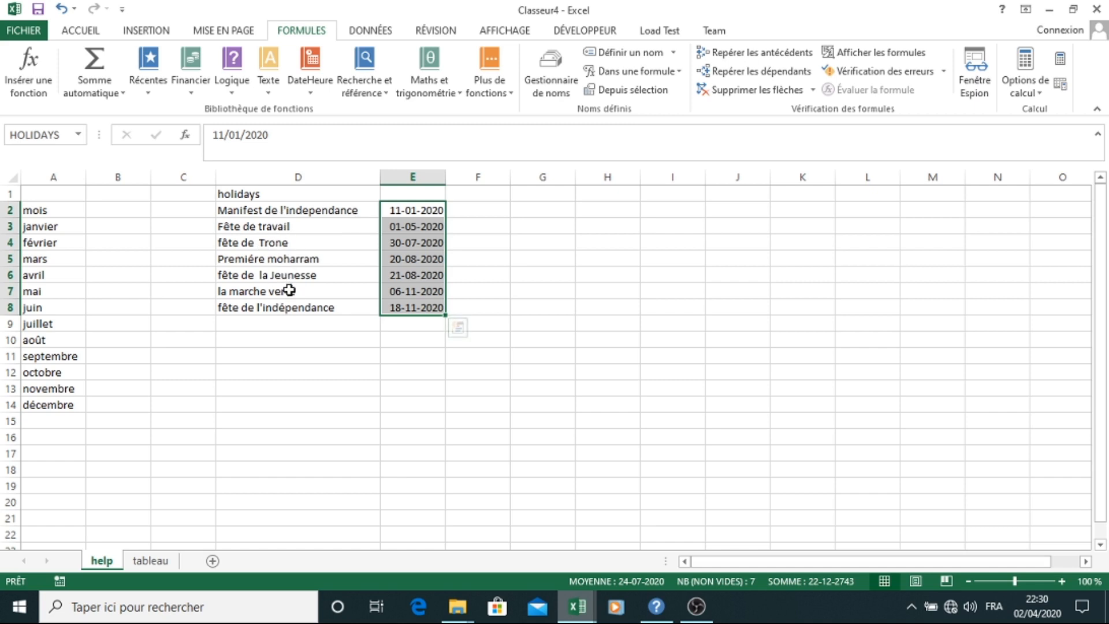
click(511, 248)
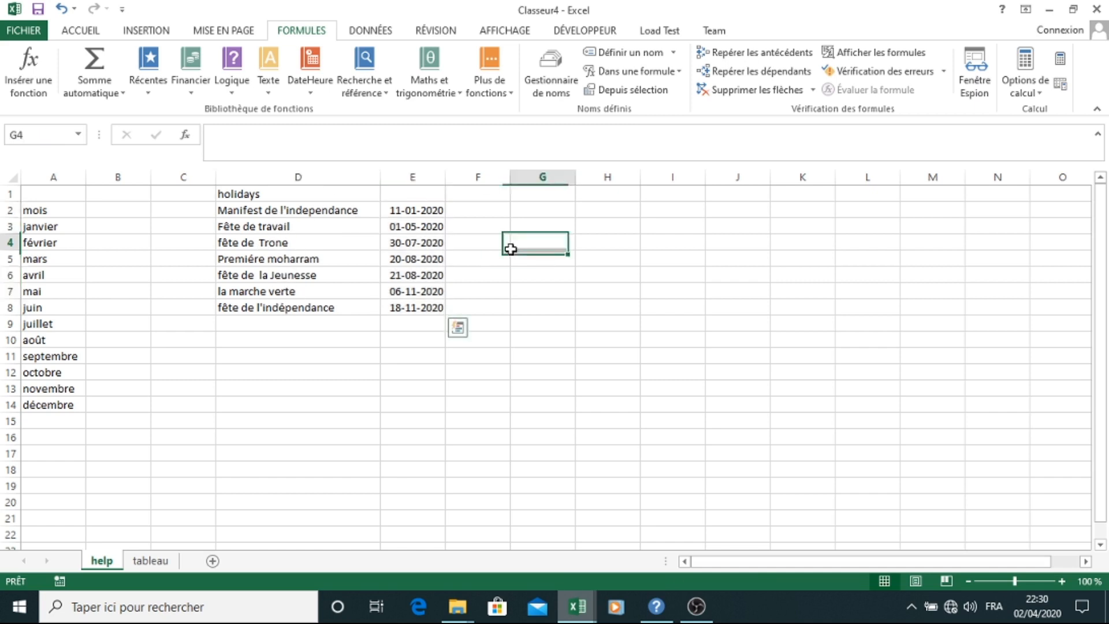
On the tableau sheet, enter the label "Start date :" in cell B2 and go to B4.
click(151, 561)
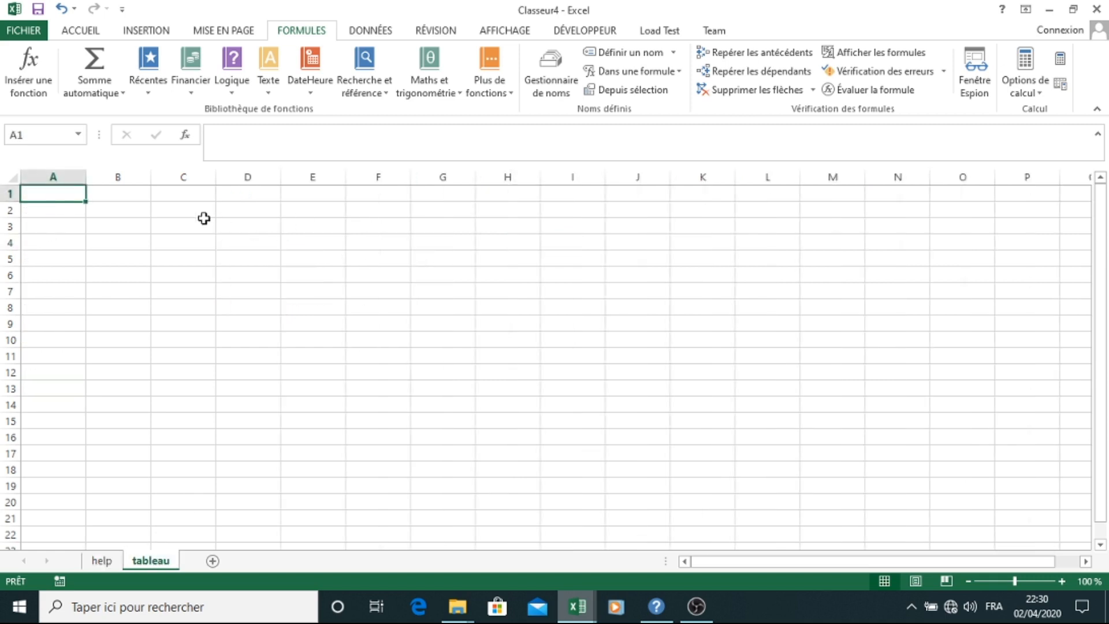
click(114, 212)
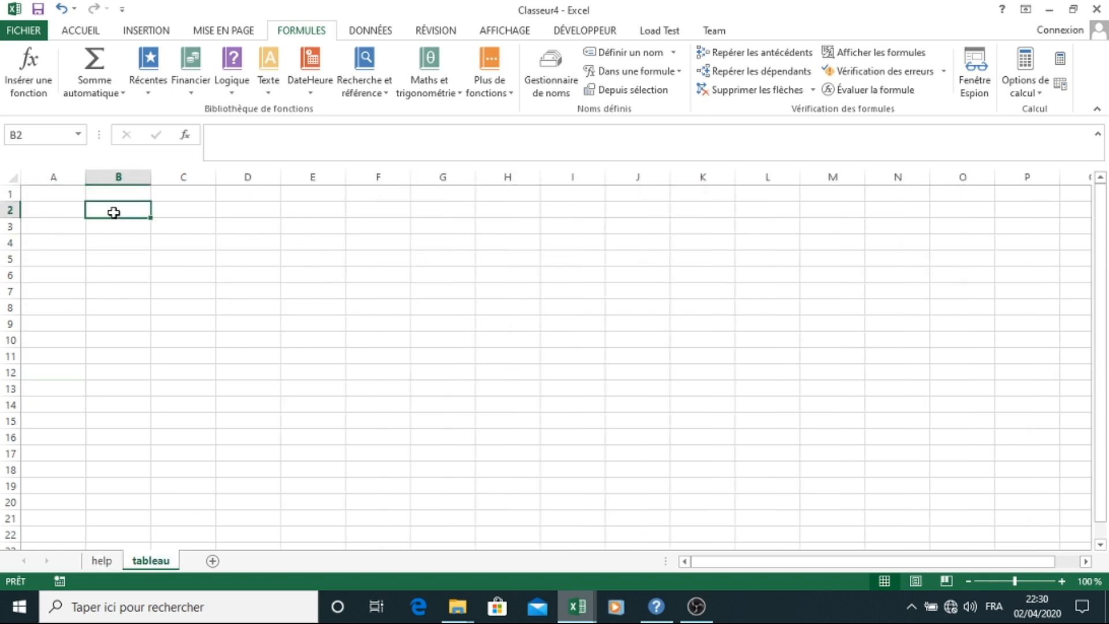
text(Start d)
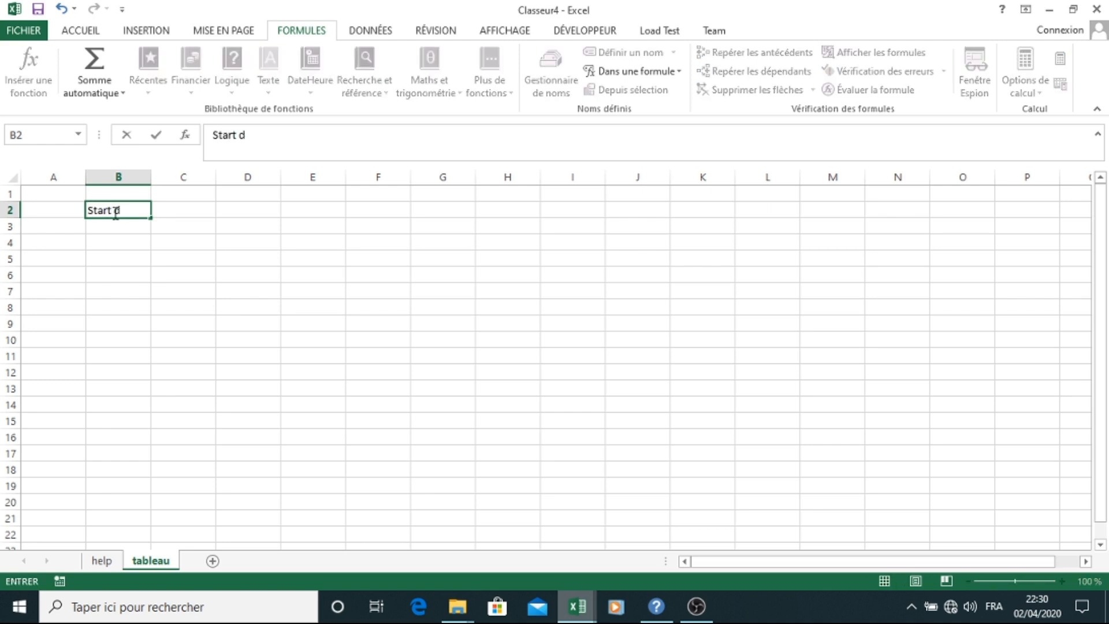
text(ate :)
key(Return)
key(Return)
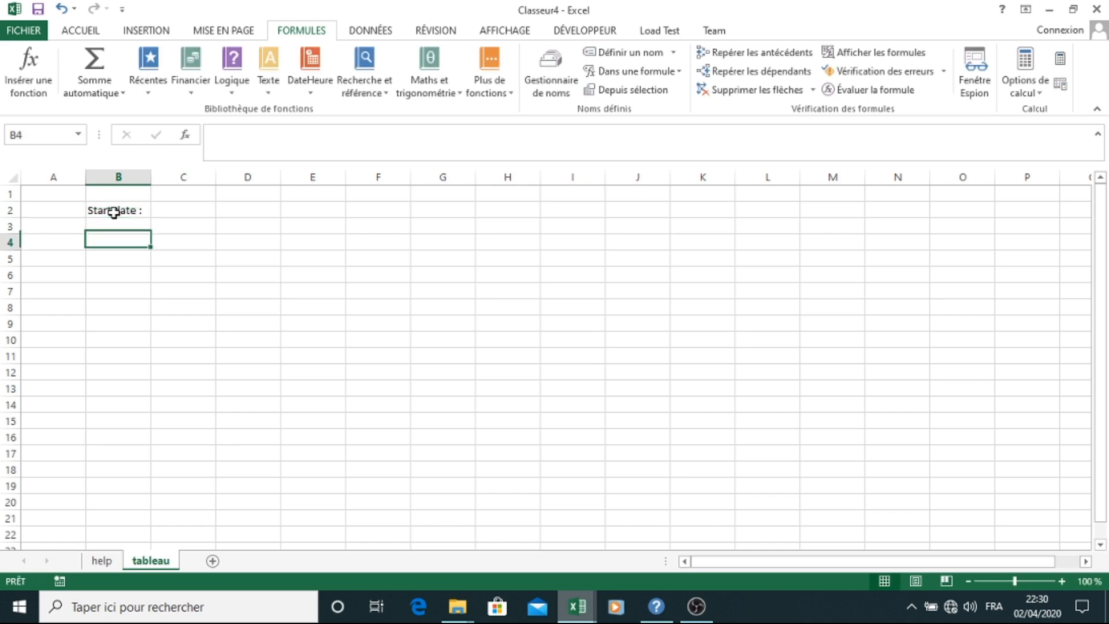
Enter the label "Start date :" in cell B4, and merge and centre the ranges C2:D2 and C4:D4.
text(St)
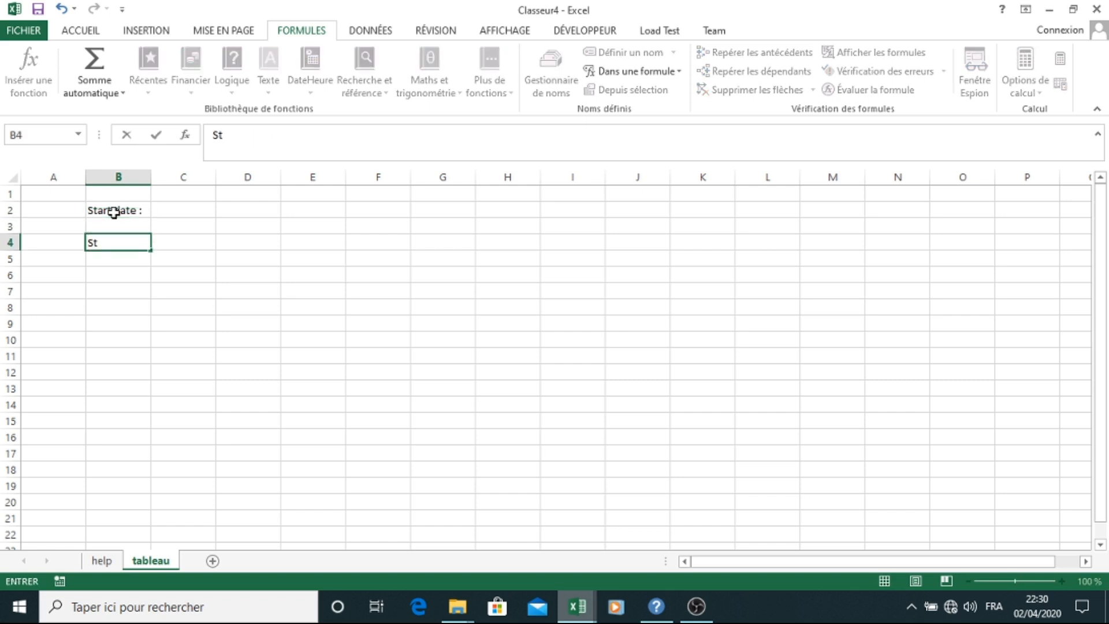
text(art date :)
drag(168, 208, 259, 209)
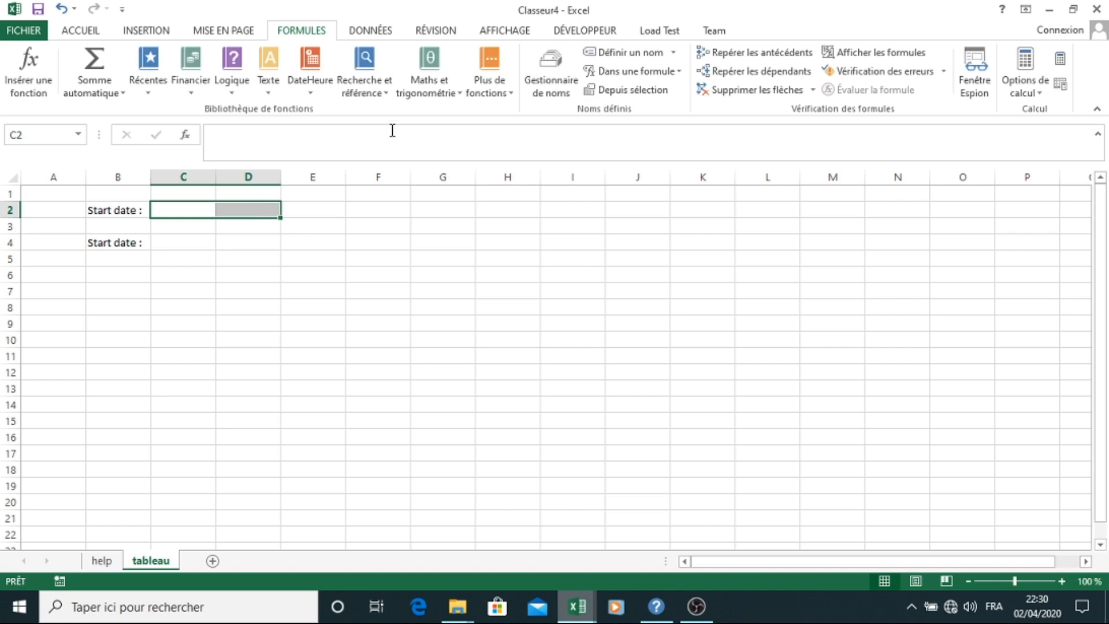
click(90, 30)
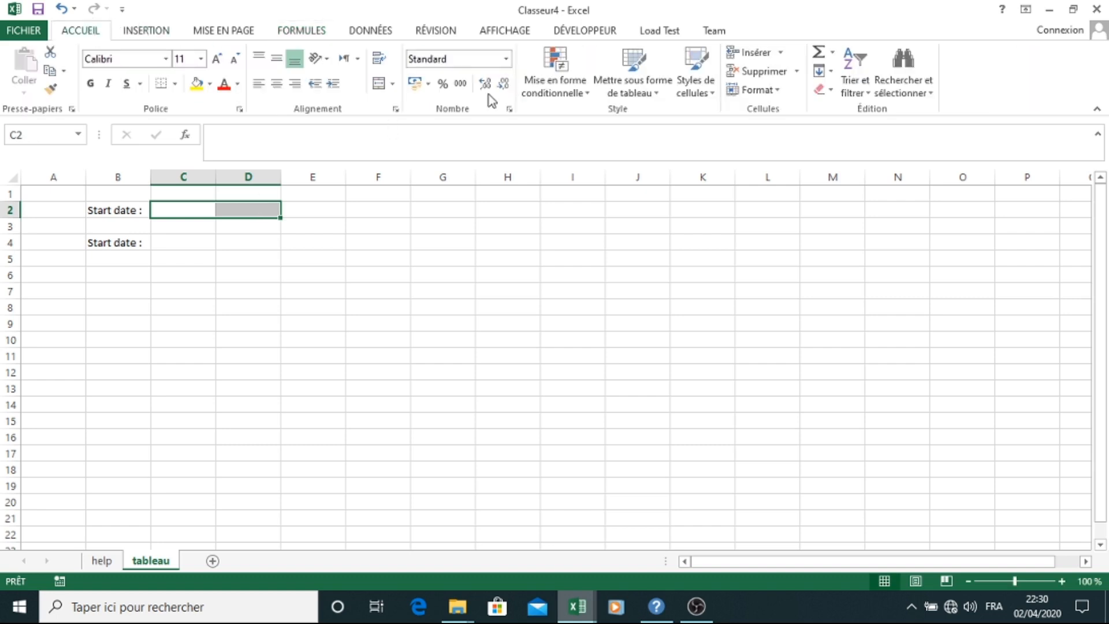
click(381, 84)
drag(177, 246, 272, 240)
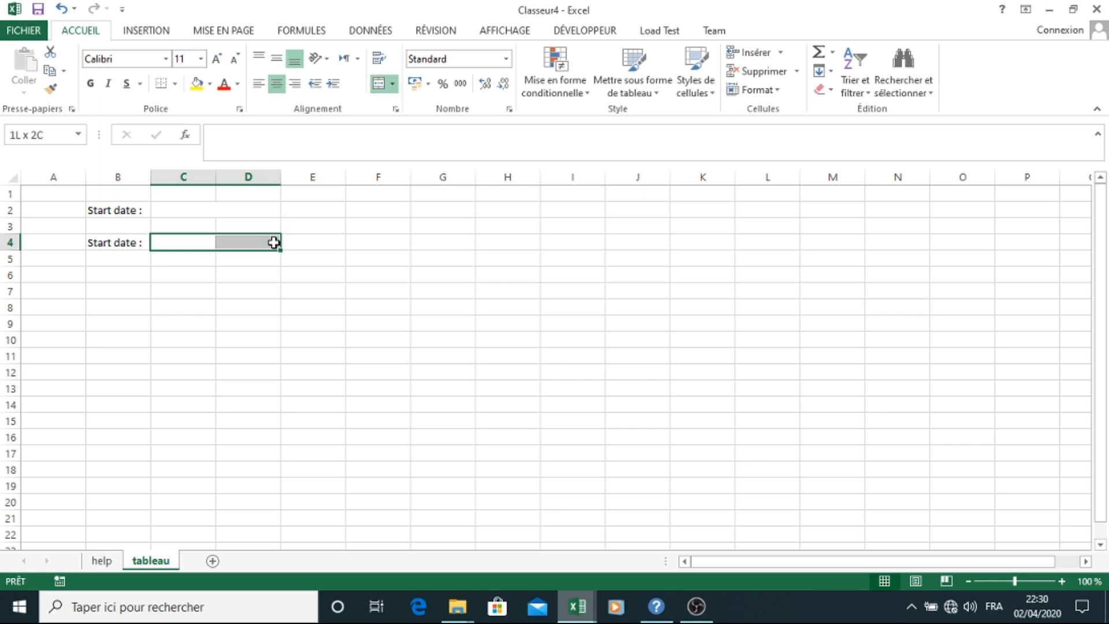
click(378, 84)
Set the font size of the labels in B2 and B4 to 14 and widen column B to fit them.
ctrl+click(119, 210)
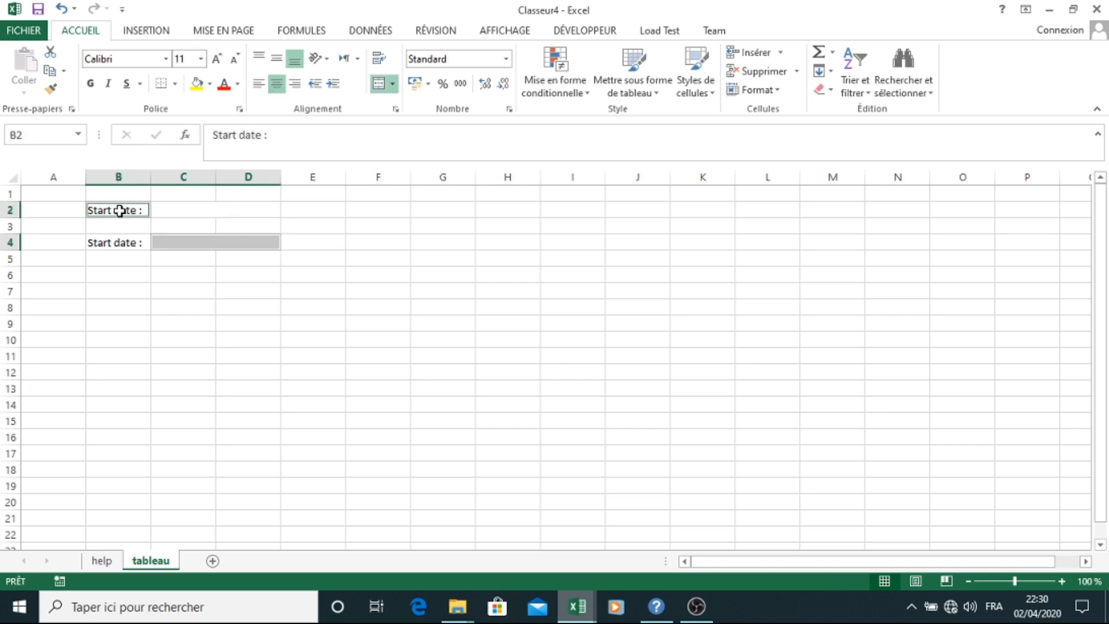
ctrl+click(122, 243)
click(200, 60)
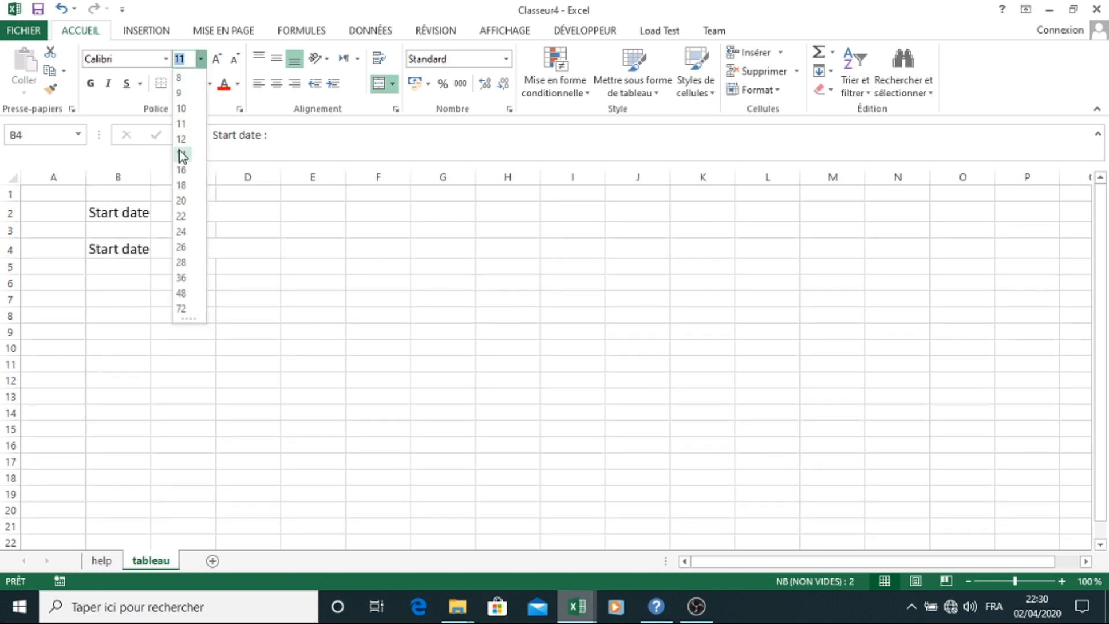
click(179, 153)
drag(149, 180, 163, 178)
Merge and centre the range F1:H1.
click(273, 212)
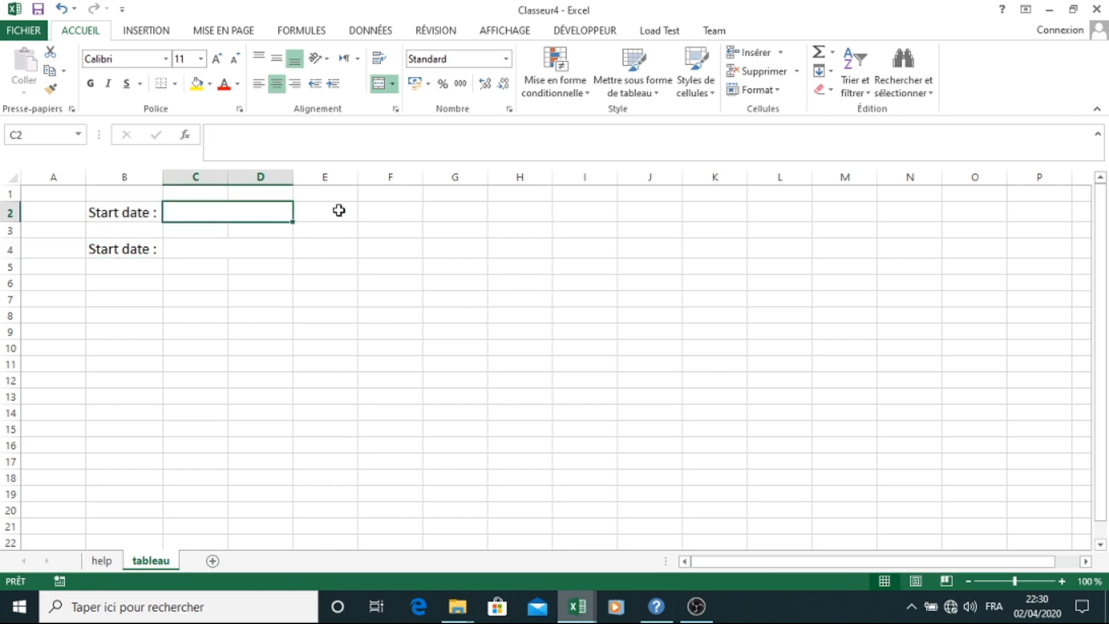
click(445, 212)
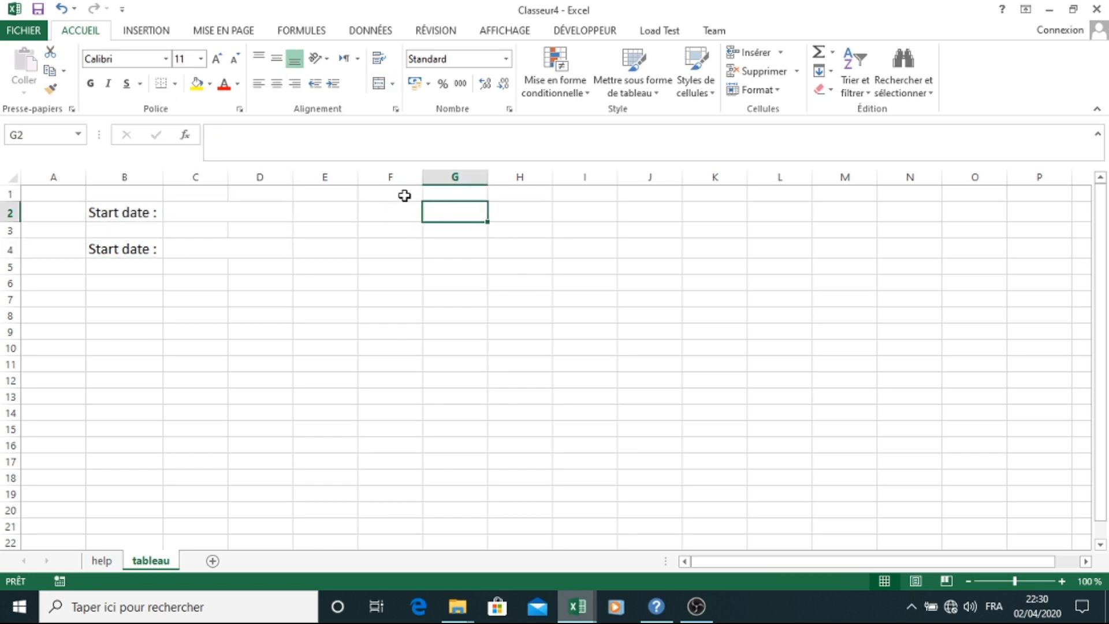
drag(404, 195, 523, 195)
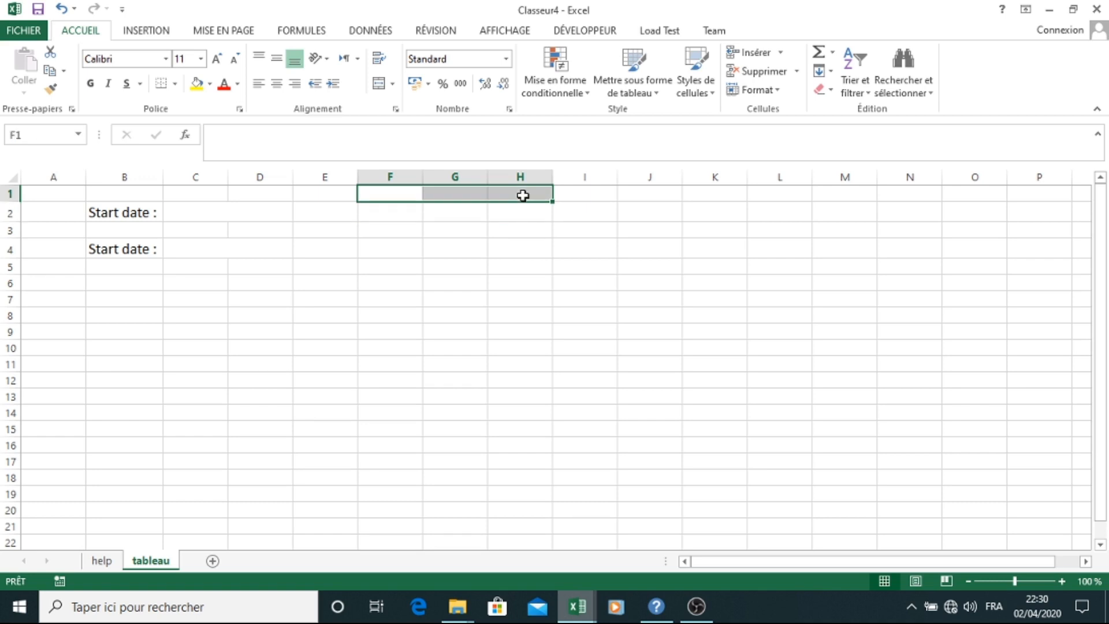
click(378, 84)
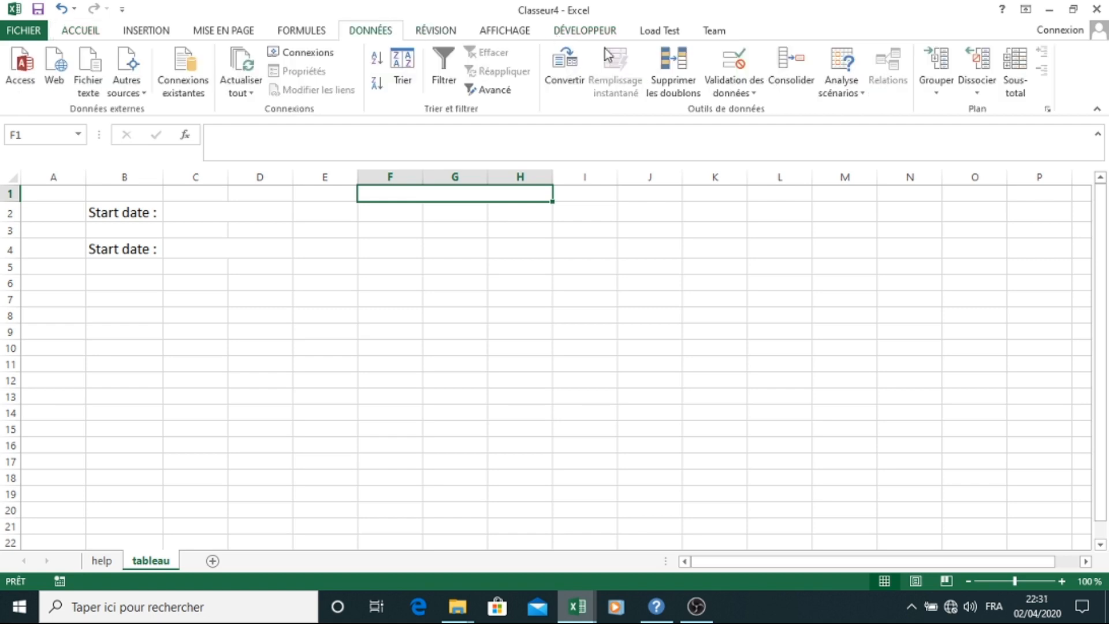
Add list data validation with the source =MOIS to the merged cell F1.
click(755, 90)
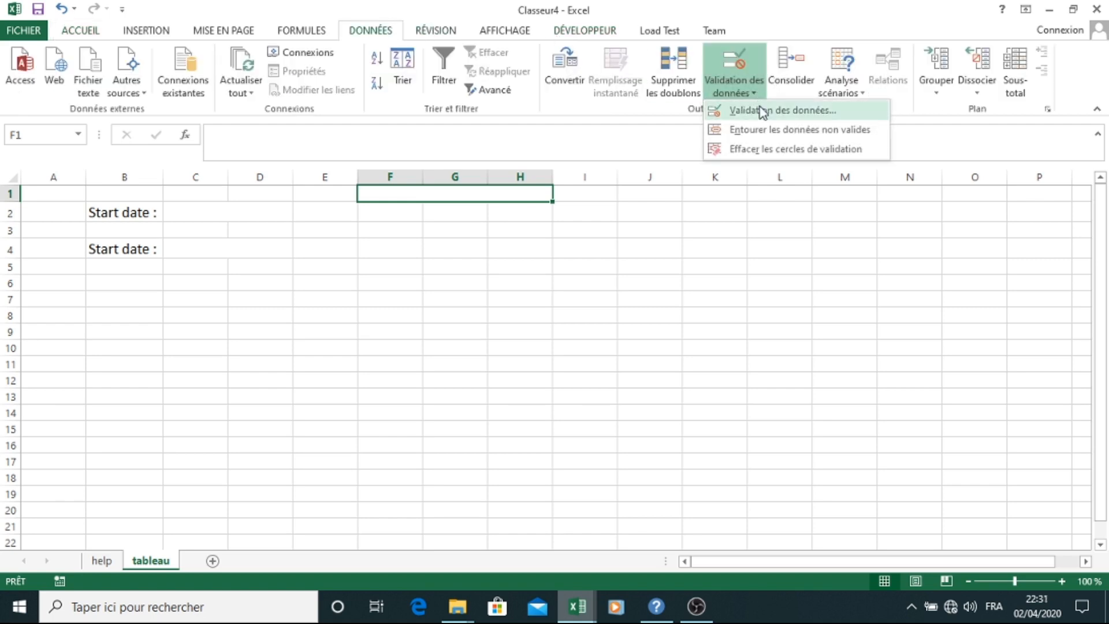
click(762, 111)
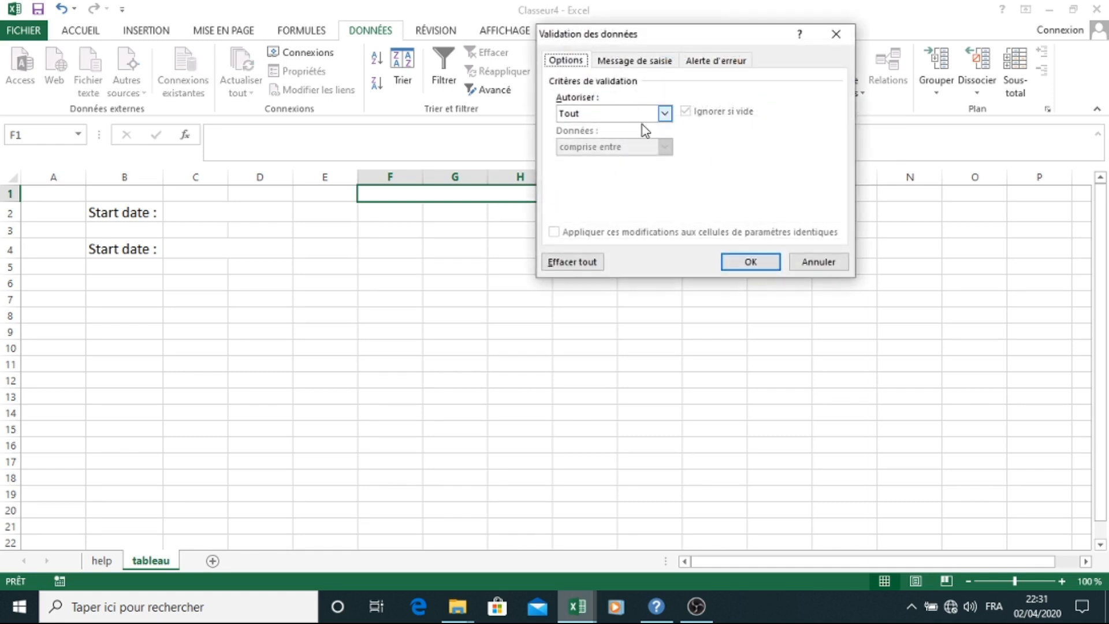
click(662, 114)
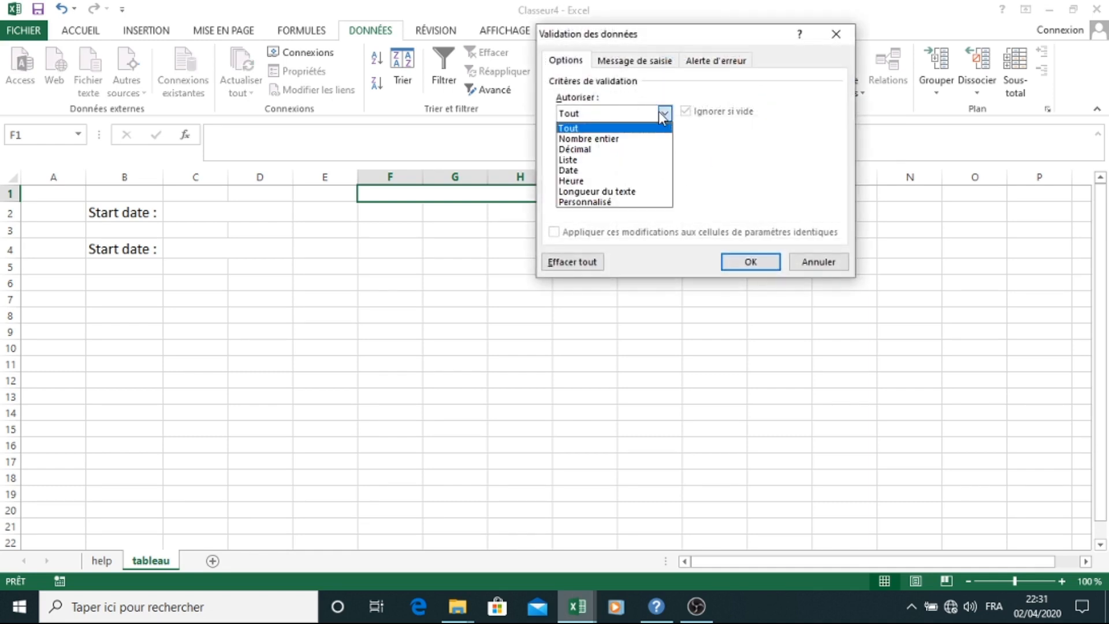
click(618, 161)
click(629, 180)
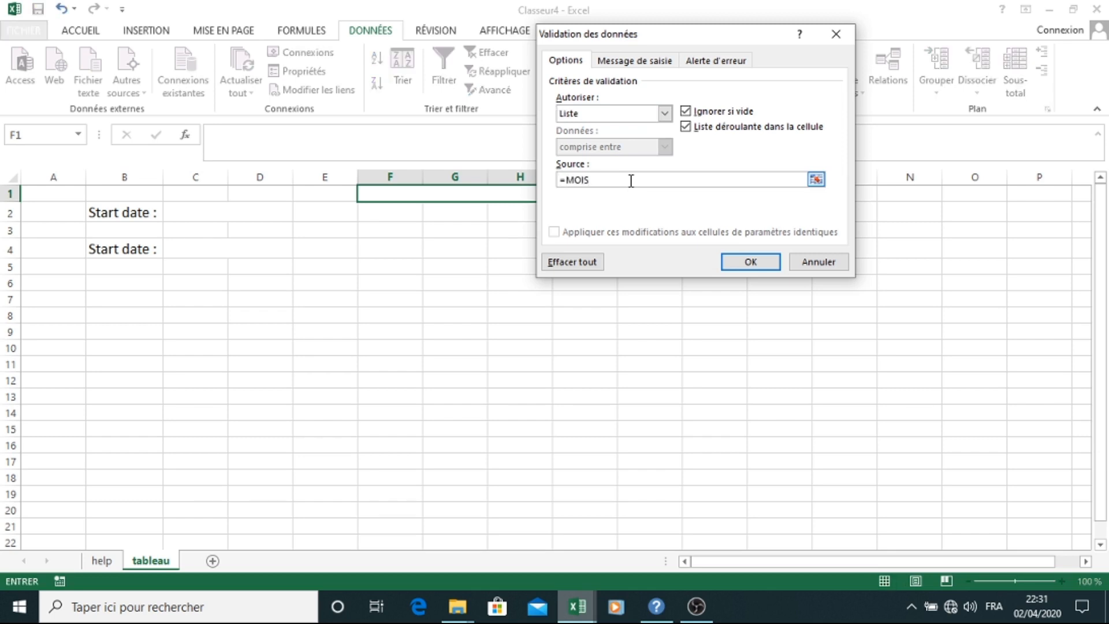
click(749, 259)
Try out the month drop-down list in the merged cell F1 and choose janvier.
click(600, 212)
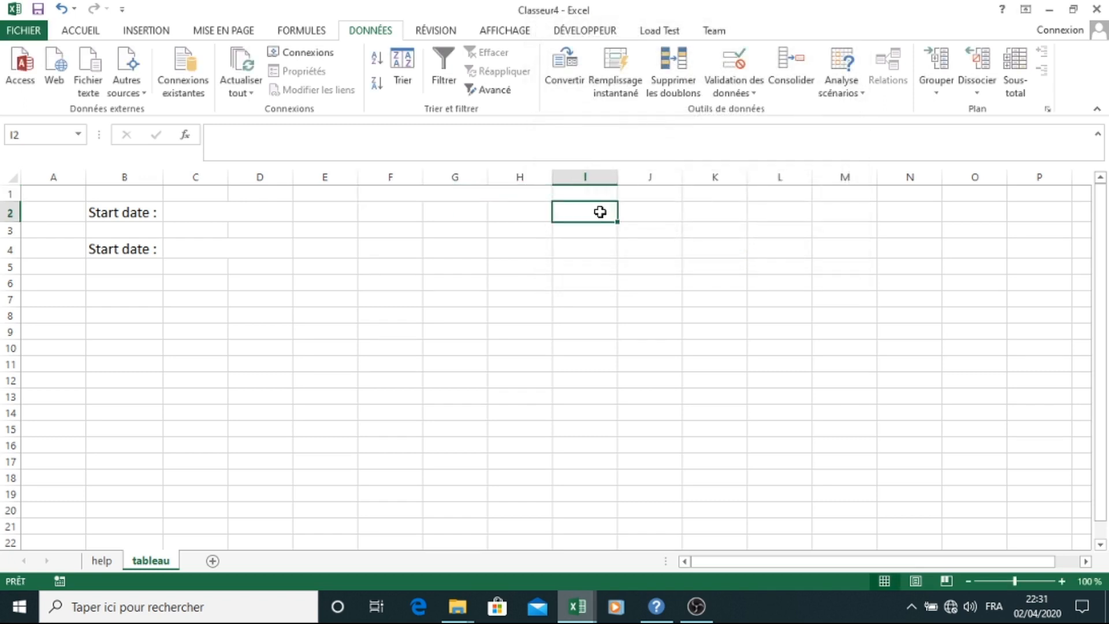
click(546, 194)
click(559, 195)
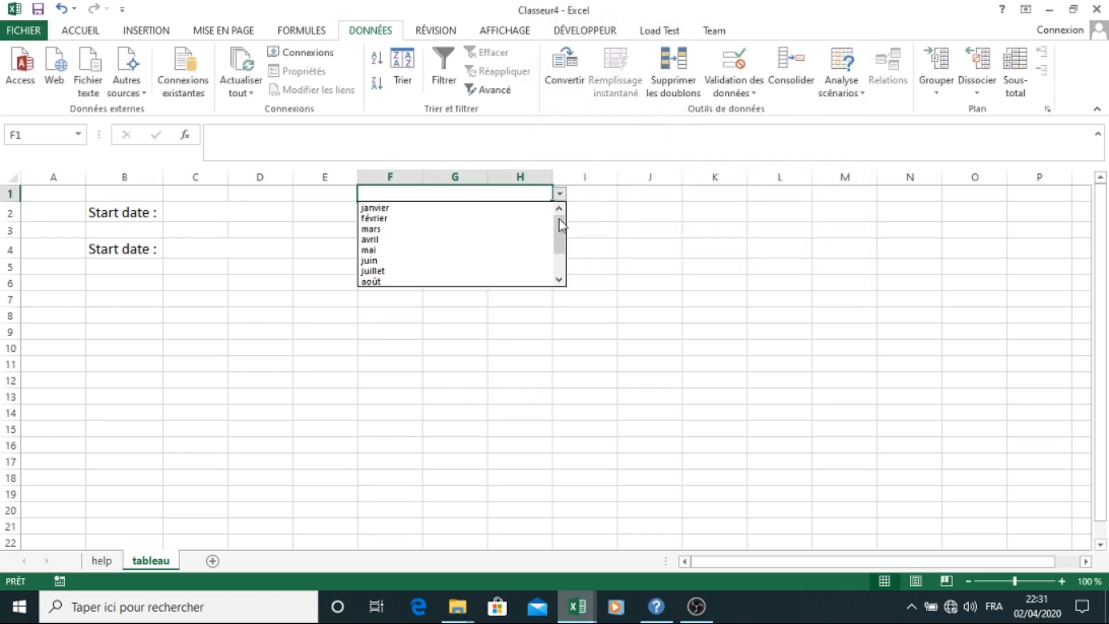
drag(560, 231, 556, 179)
click(497, 218)
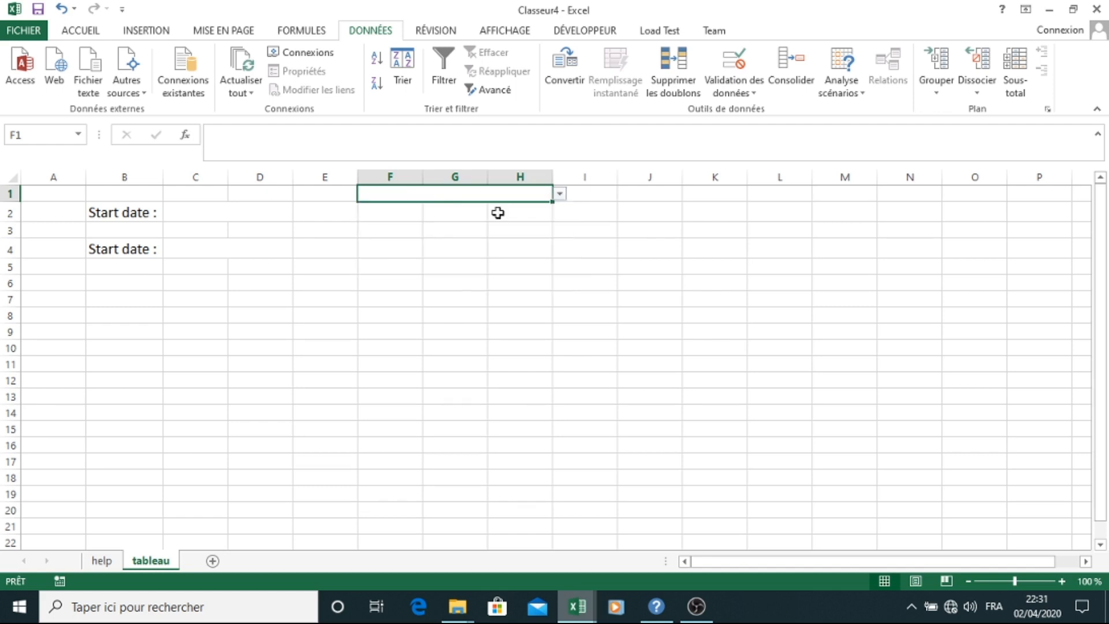
click(559, 194)
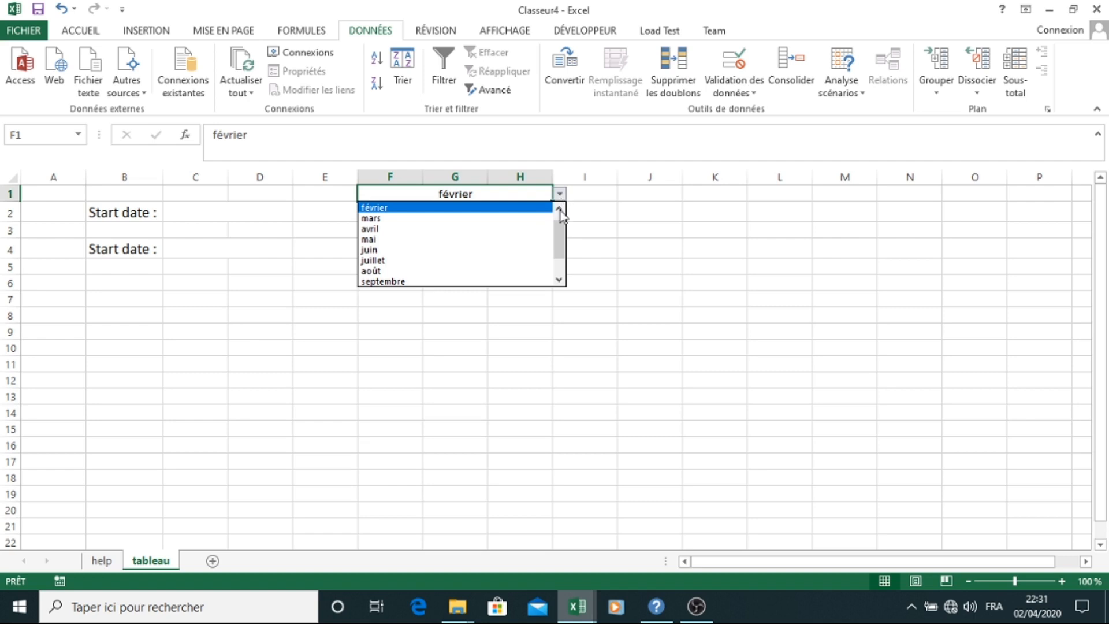
click(496, 209)
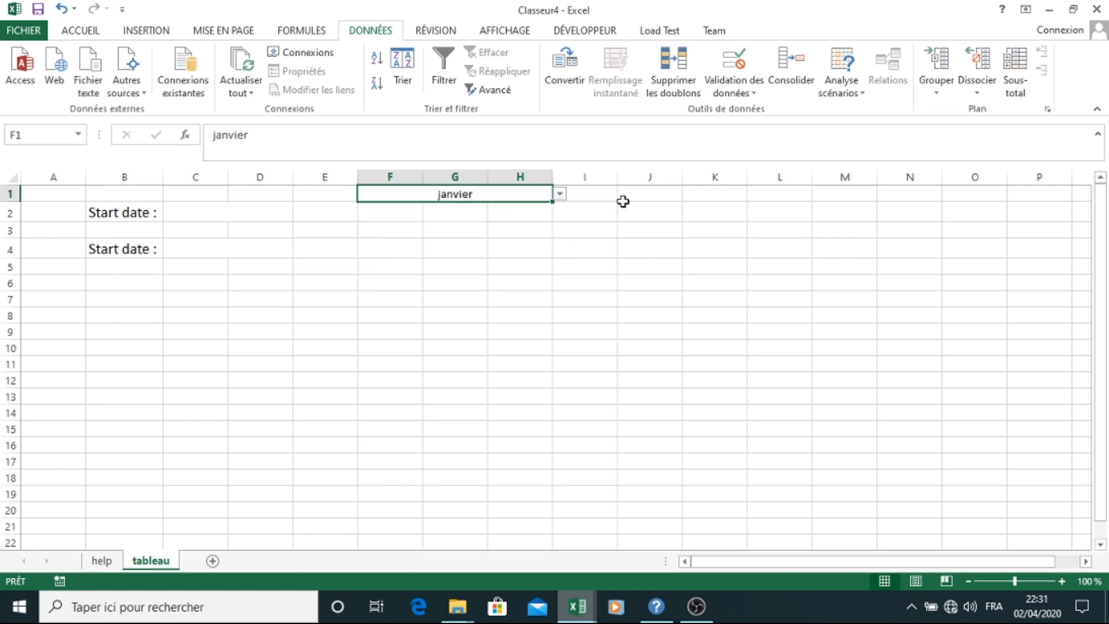
click(623, 204)
Enter the formula =DATEVAL("1"&F1) in C2 to get the first day of the chosen month.
click(208, 213)
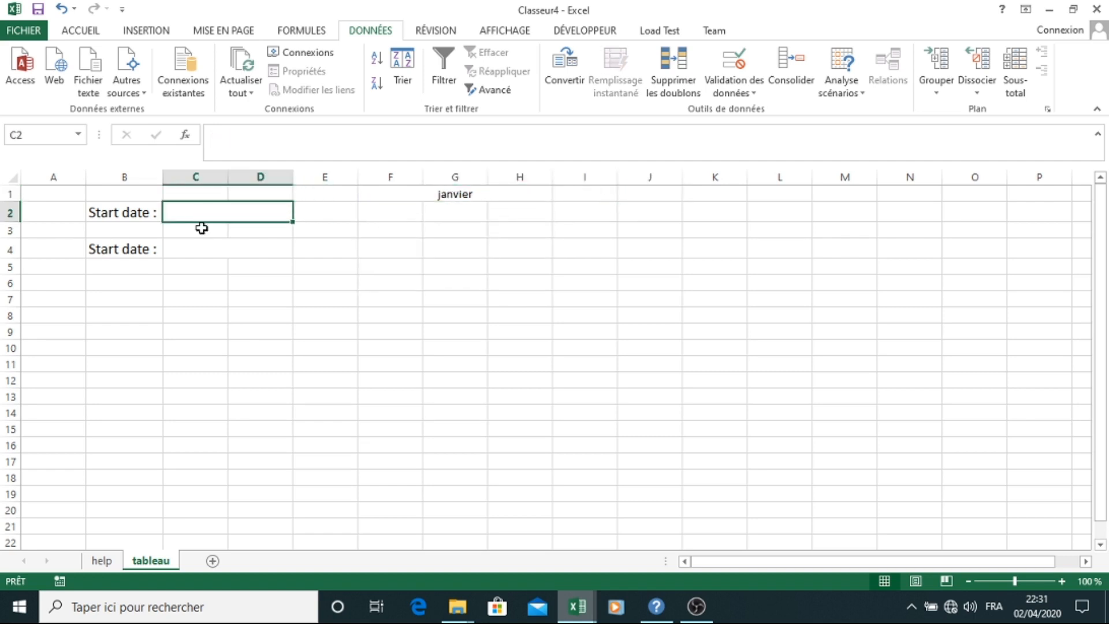
click(200, 248)
click(184, 210)
text(=)
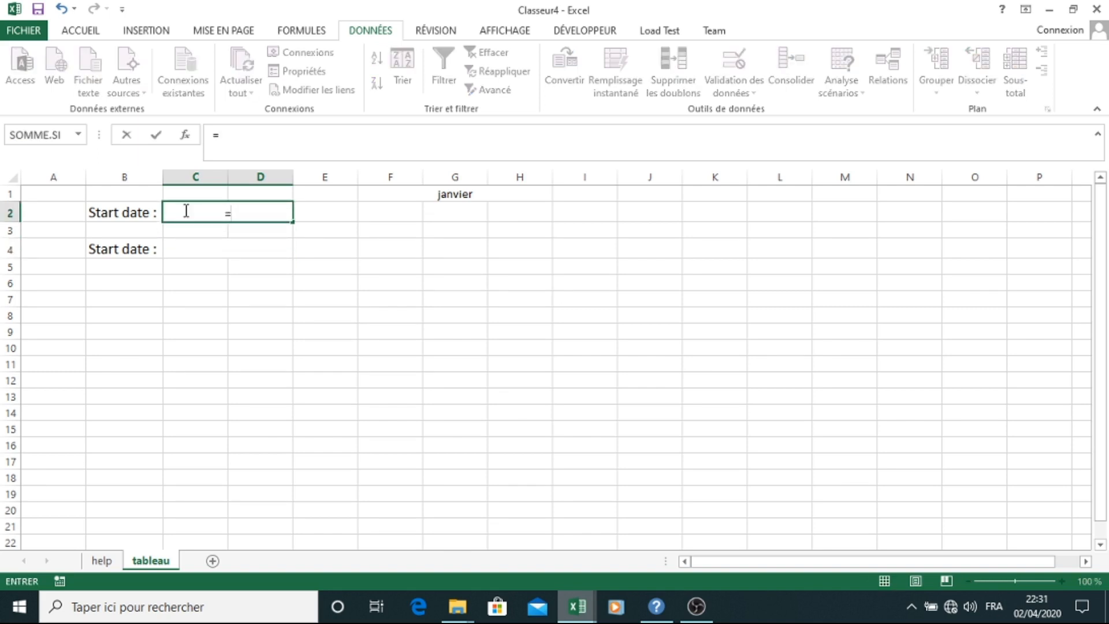
text(dat)
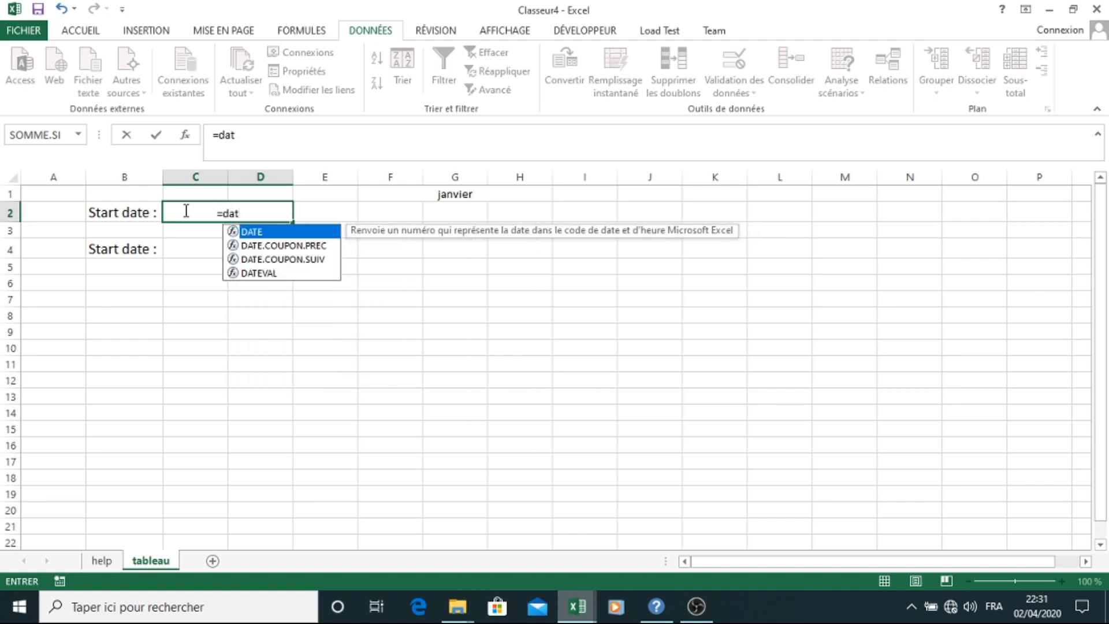
double_click(269, 275)
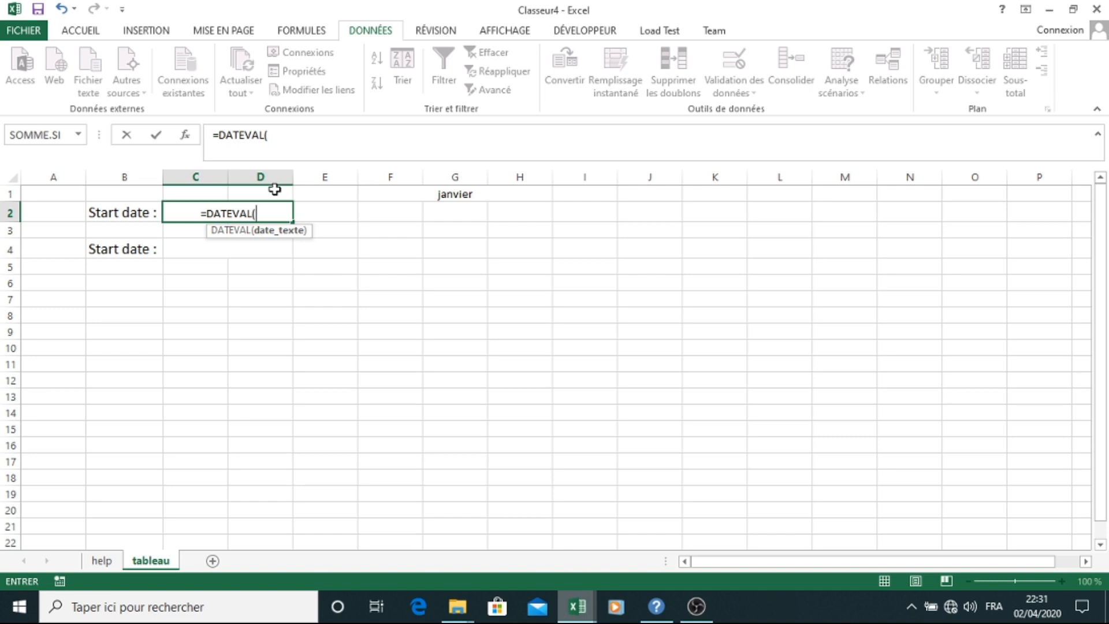
click(449, 195)
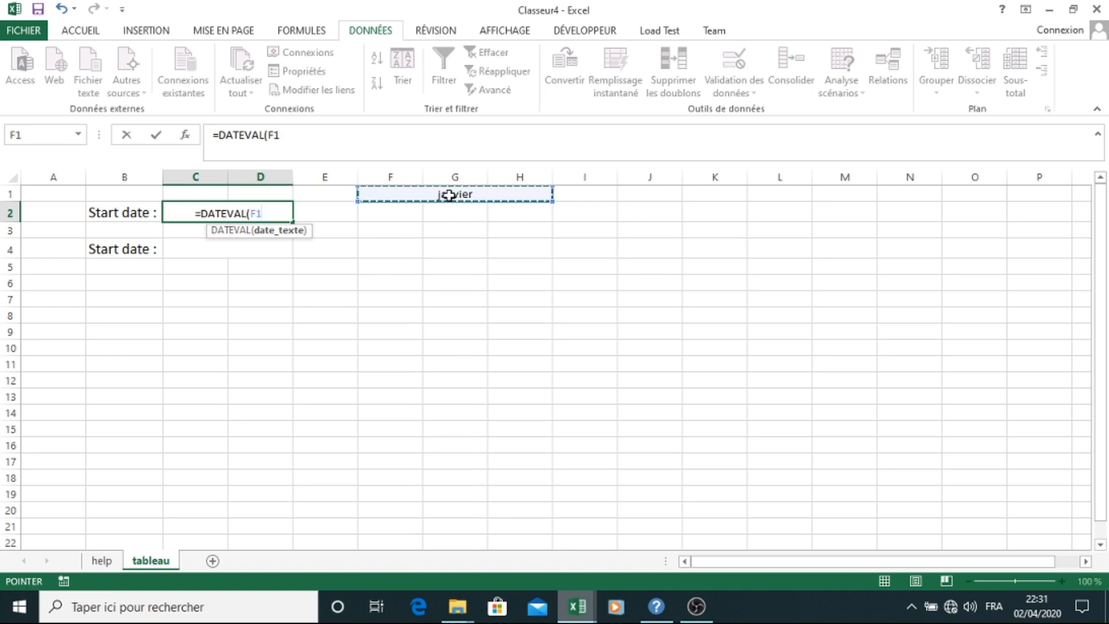
key(BackSpace)
key(BackSpace)
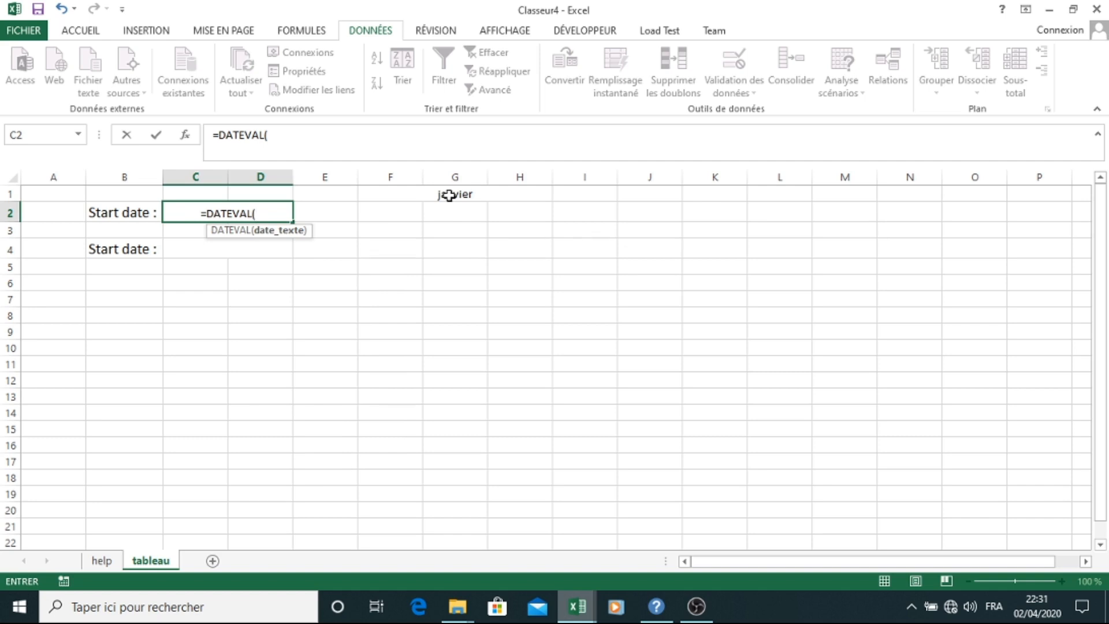
text(")
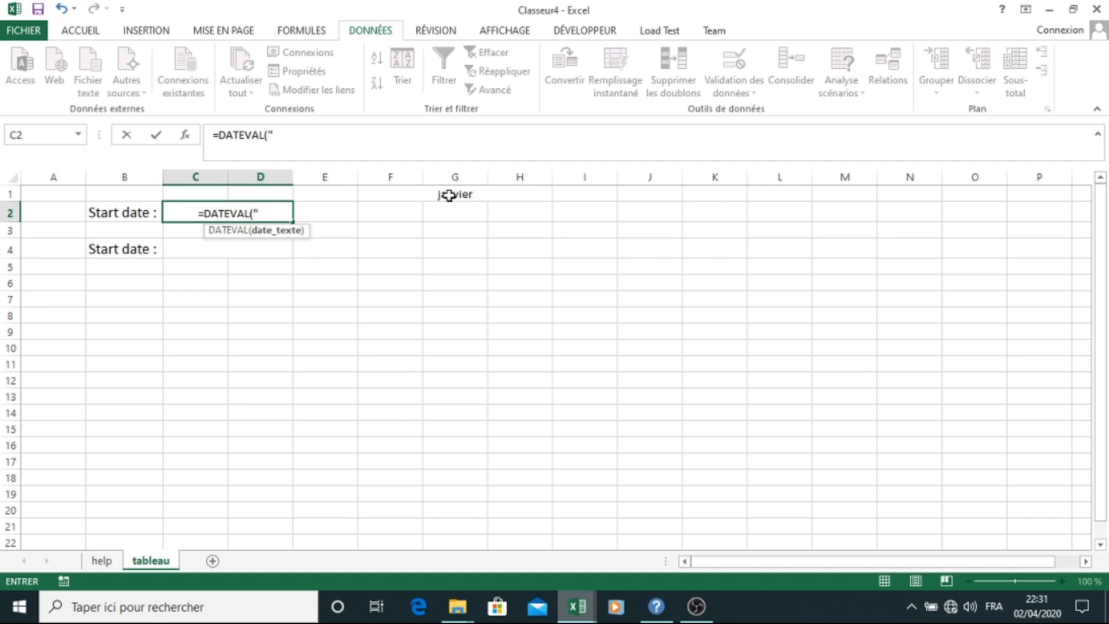
text(1"&)
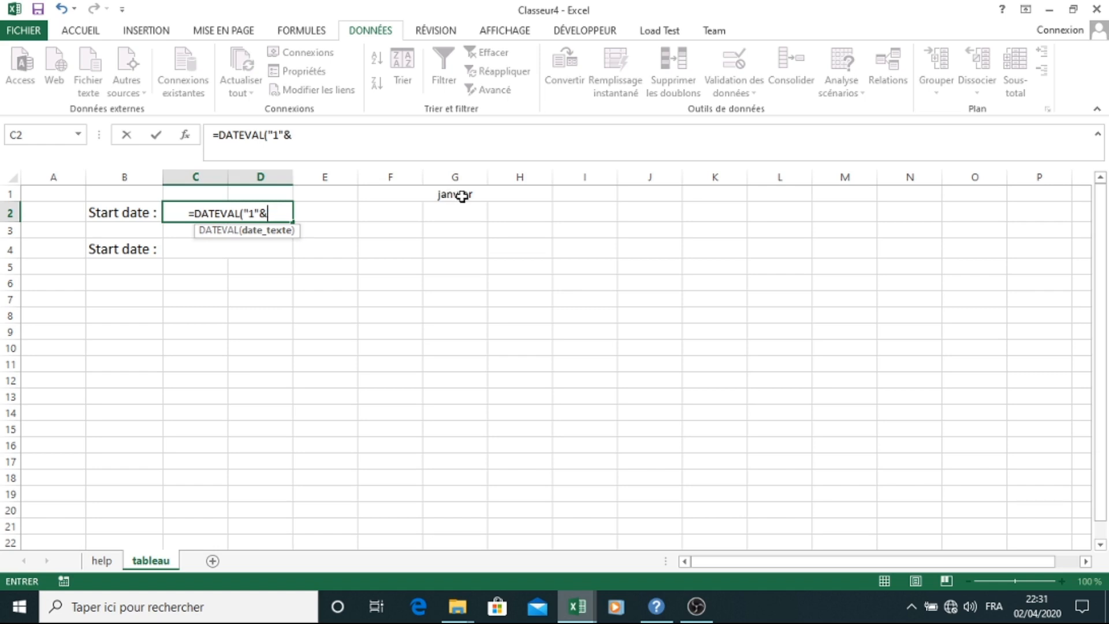
click(463, 197)
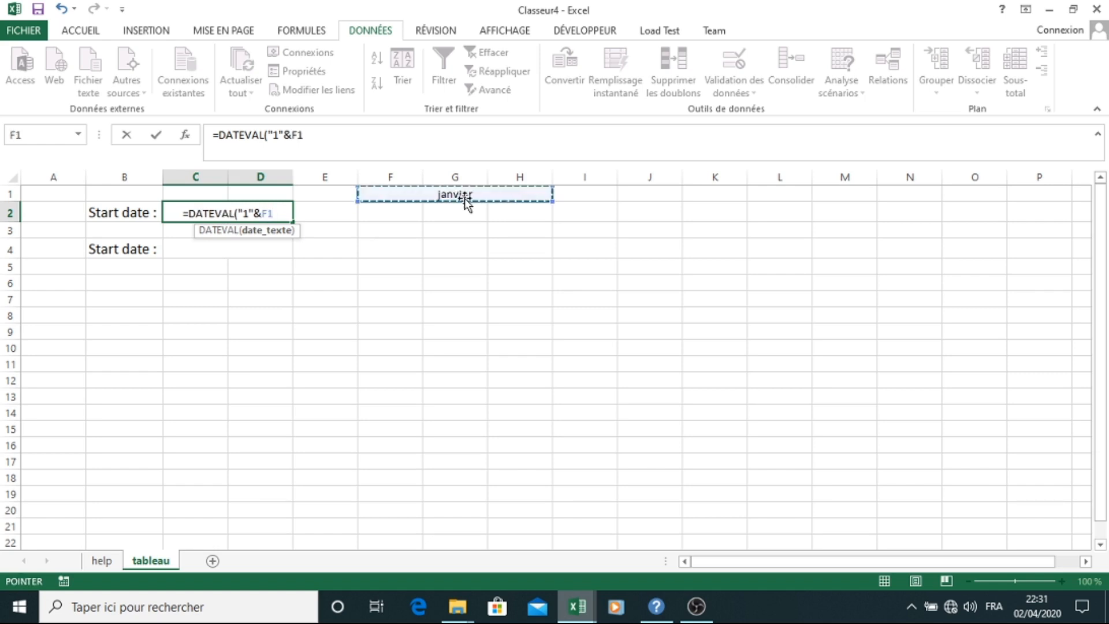
text())
key(Return)
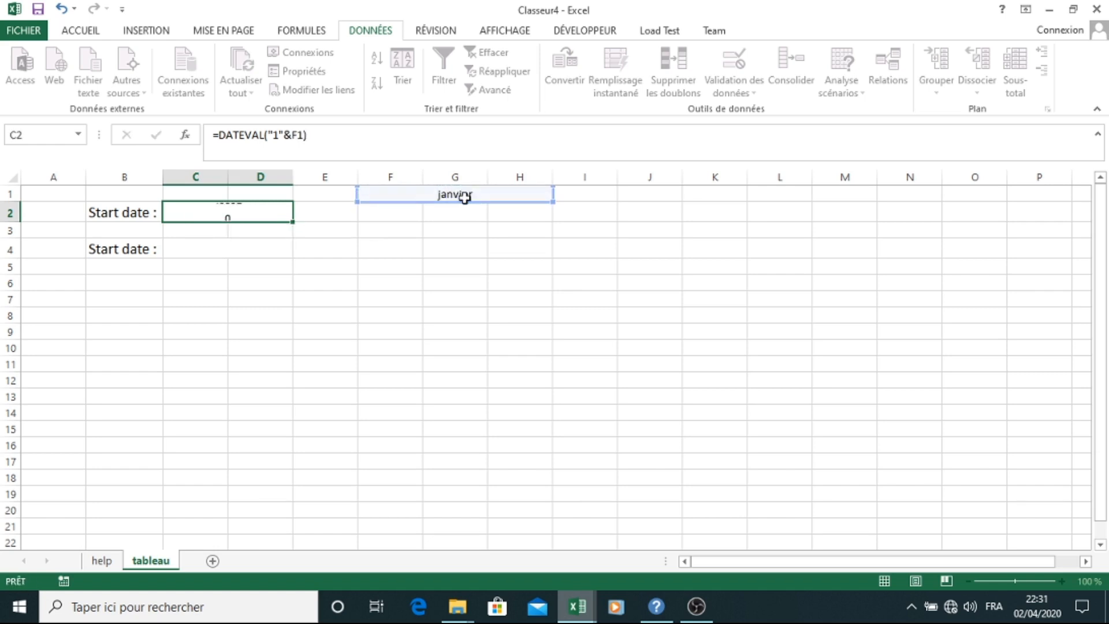
Apply the custom number format jj-mm-aaa to the start date in C2.
click(224, 214)
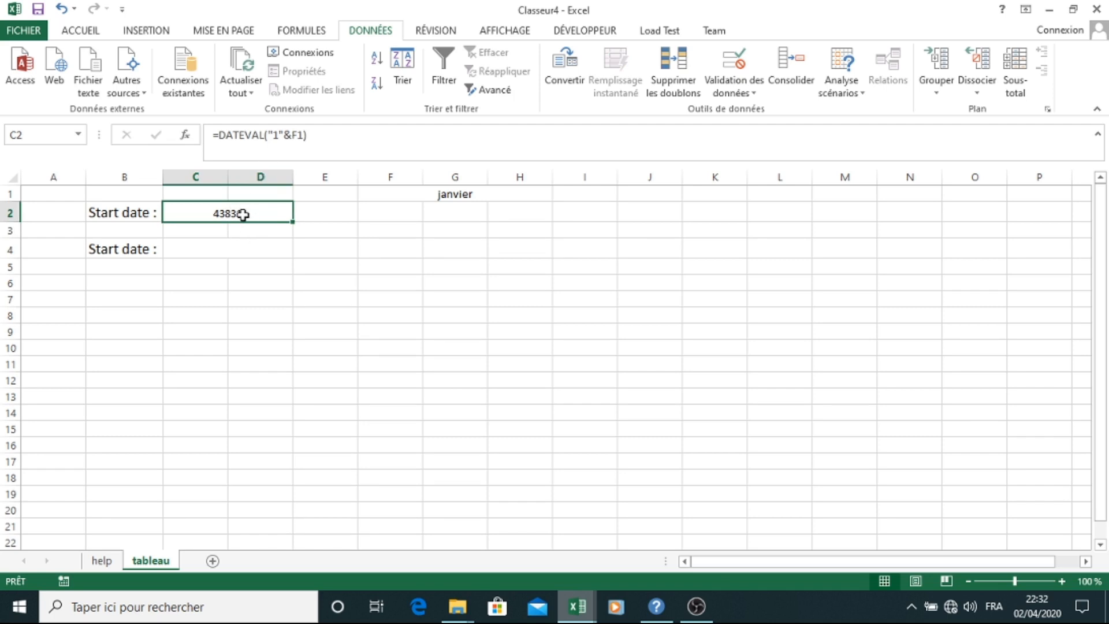
right_click(244, 216)
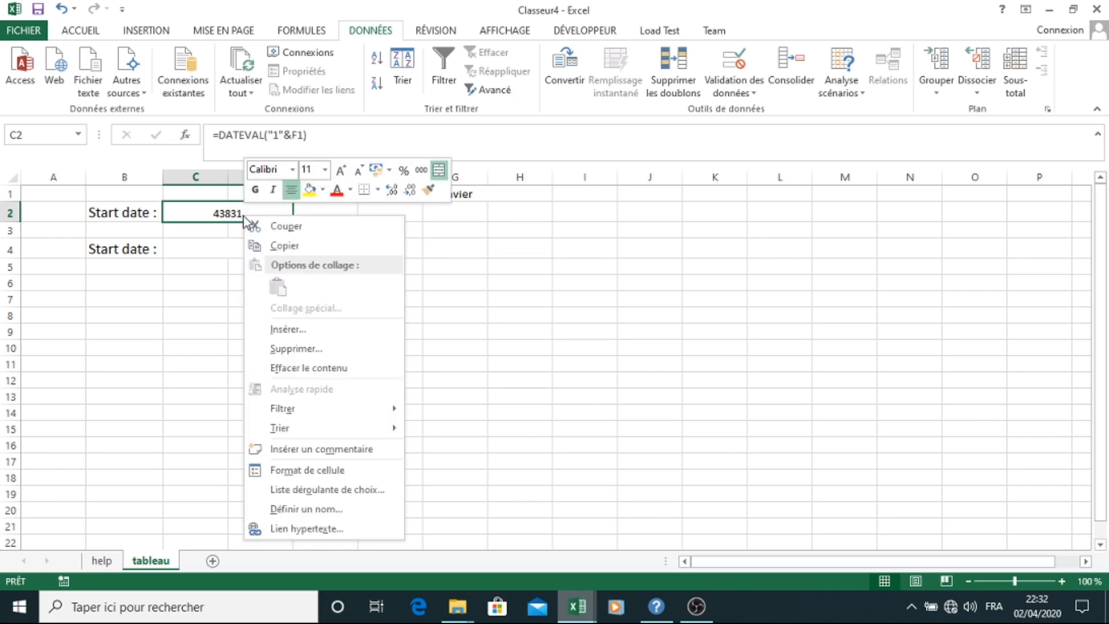
click(336, 469)
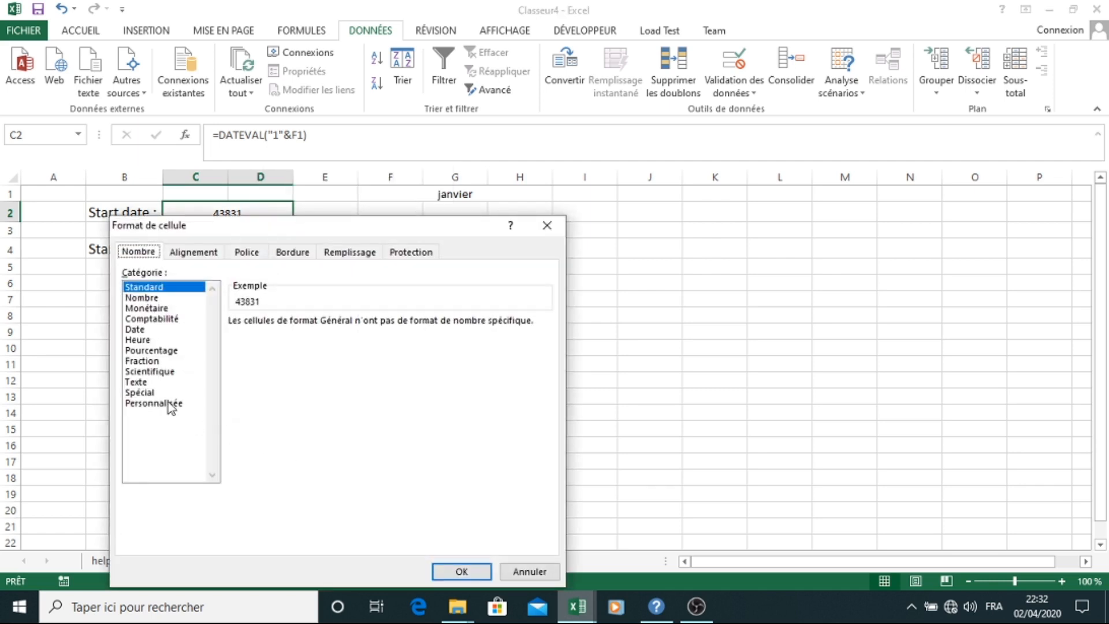
click(167, 403)
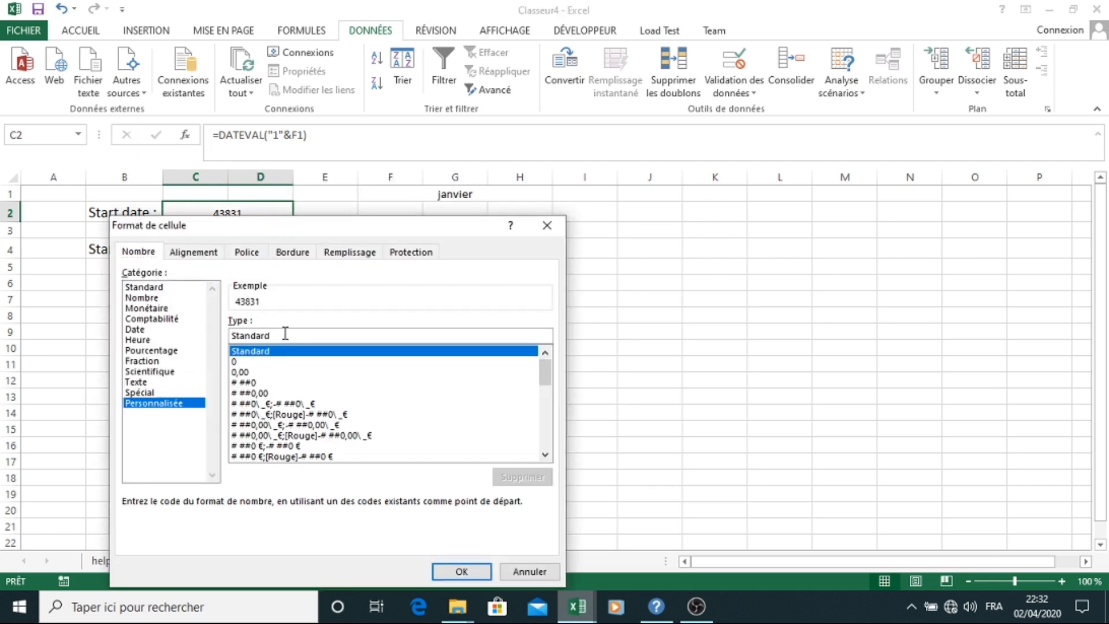
drag(284, 334, 213, 341)
text(jj)
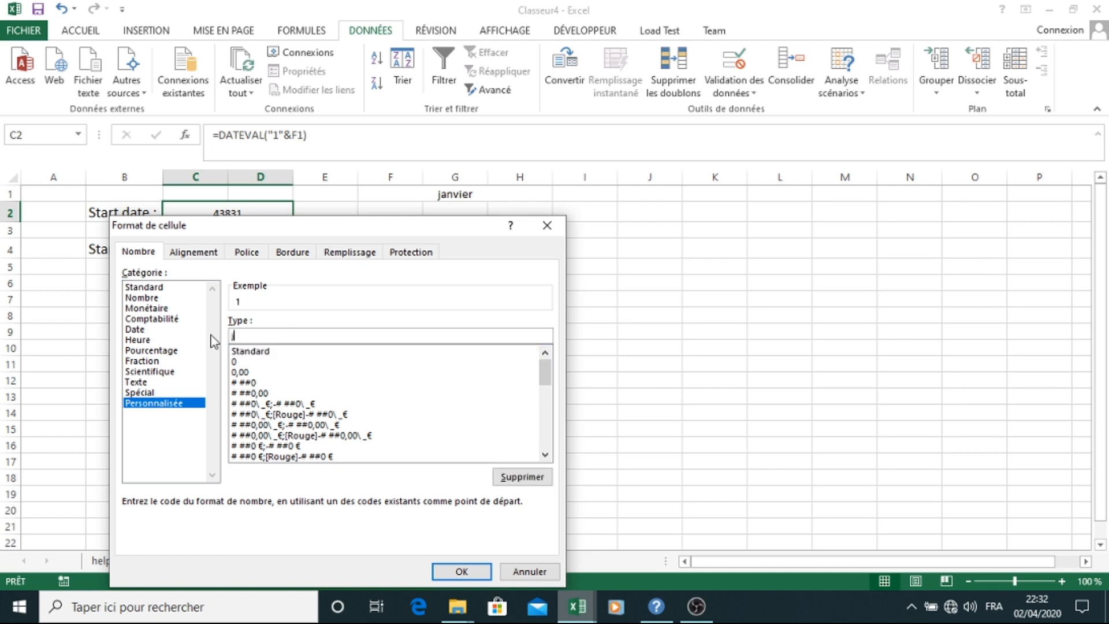
text(-mm-aaa)
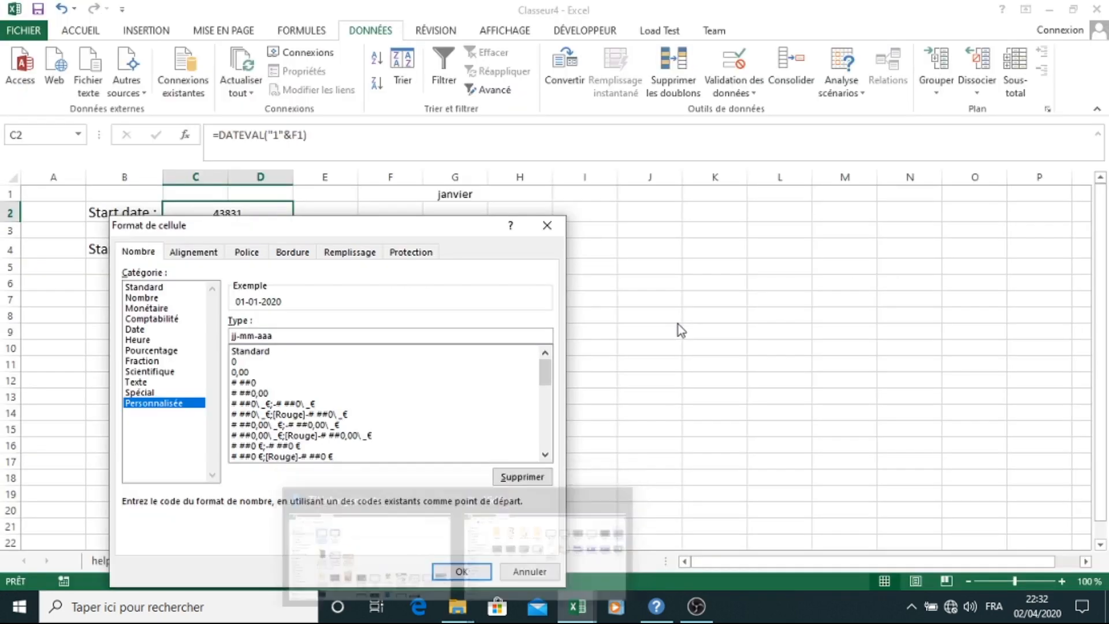
click(454, 570)
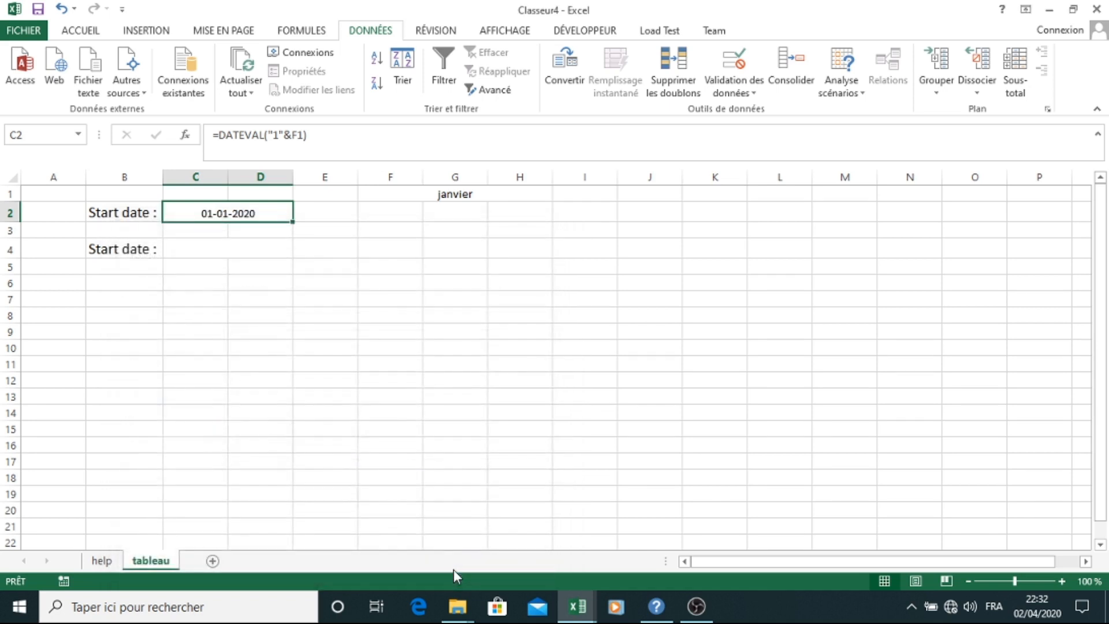
Enter the formula =FIN.MOIS(C2;0) in C4 to get the last day of the chosen month.
click(240, 246)
text(=)
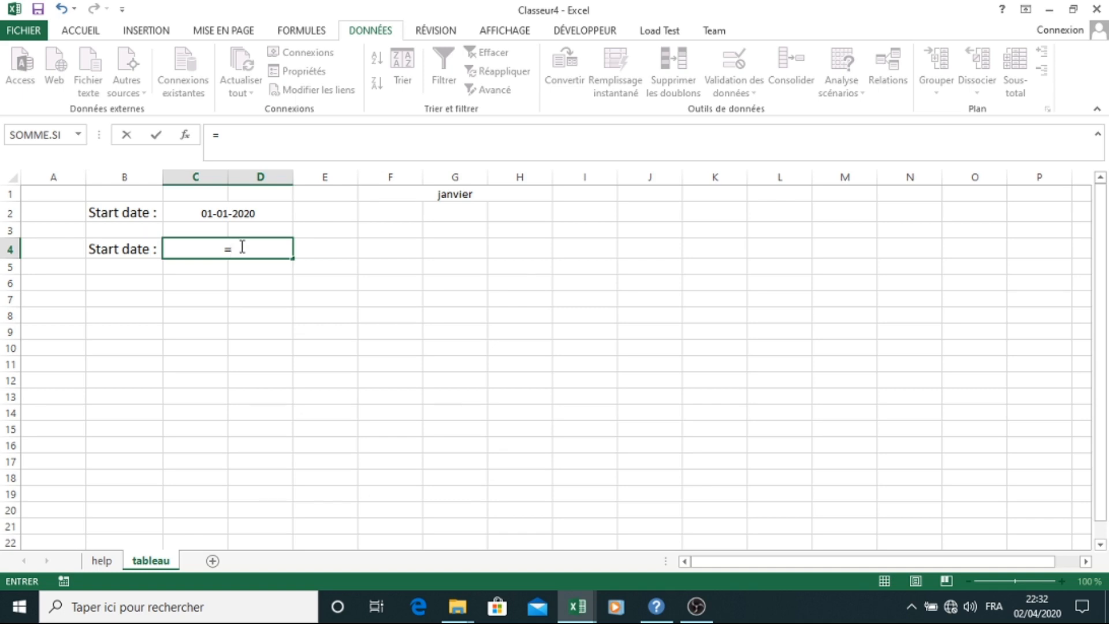
text(fi)
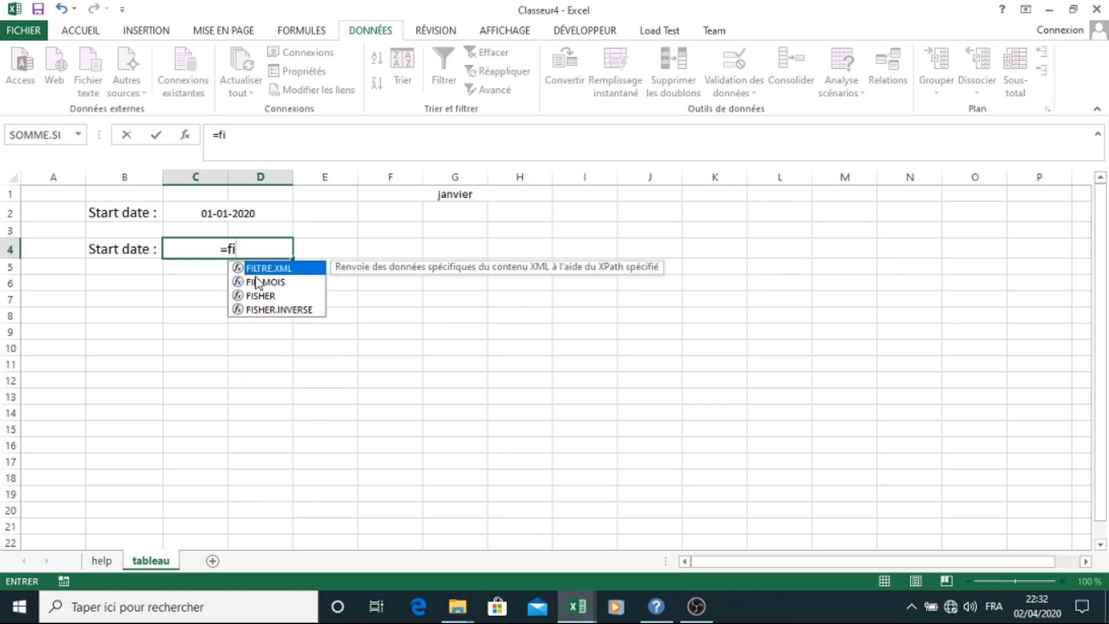
double_click(257, 282)
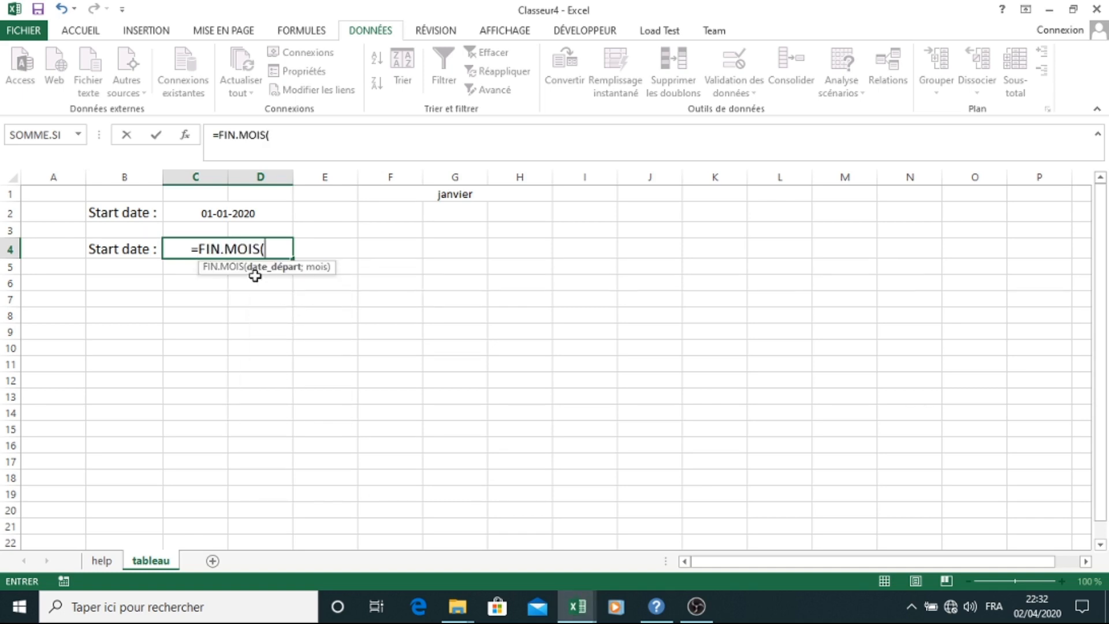
click(238, 216)
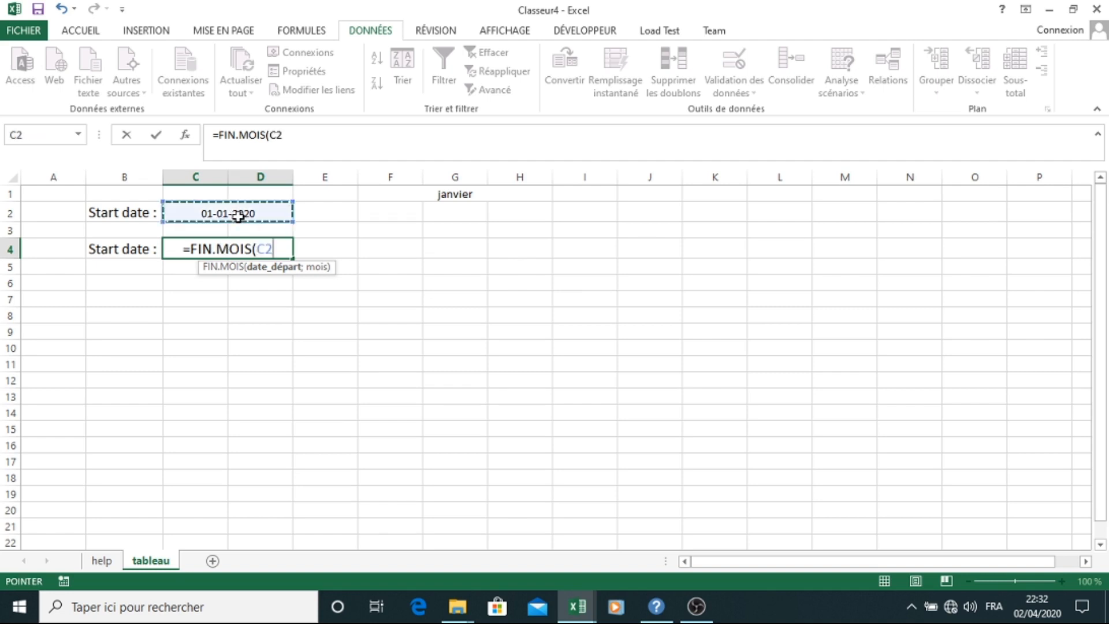
text(;0)
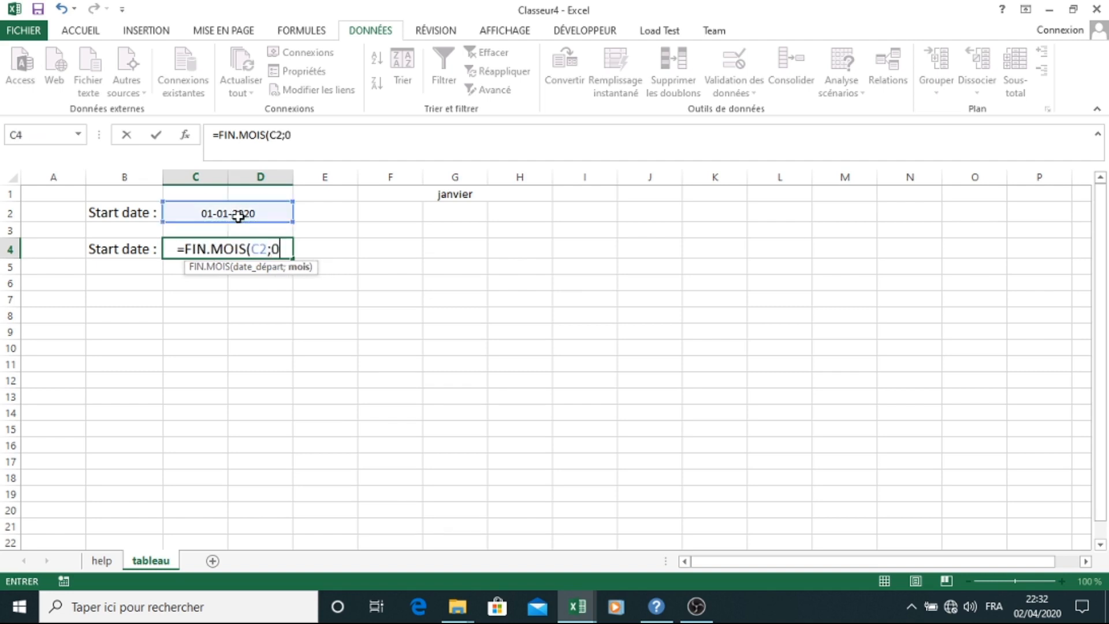
text())
key(Return)
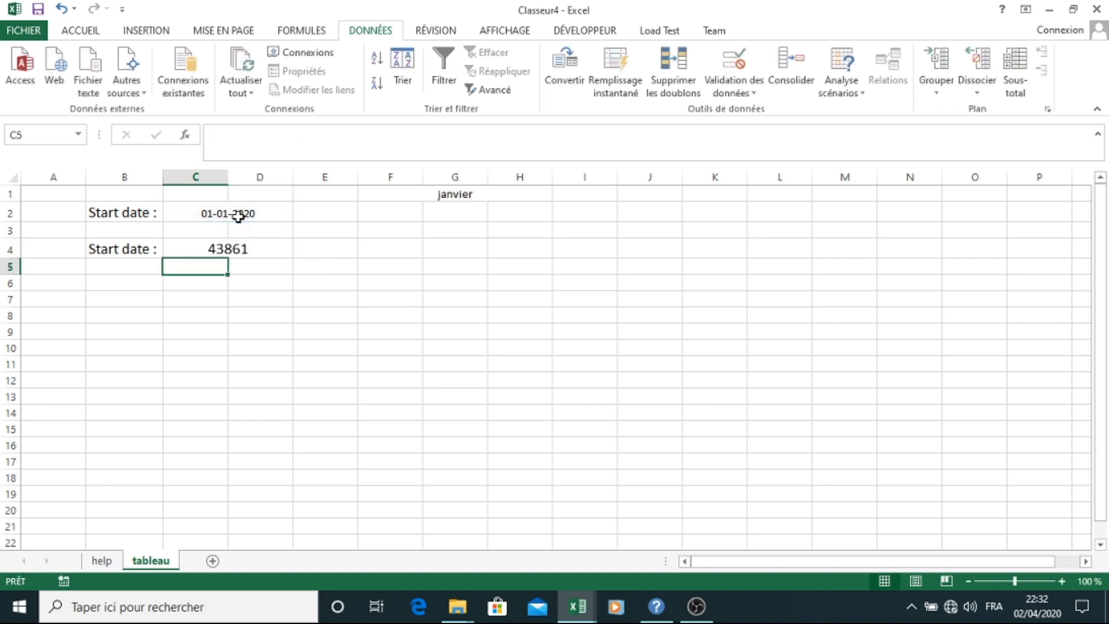
Apply the same custom day-month-year number format as in C2 to the month-end date in C4.
click(240, 246)
right_click(244, 248)
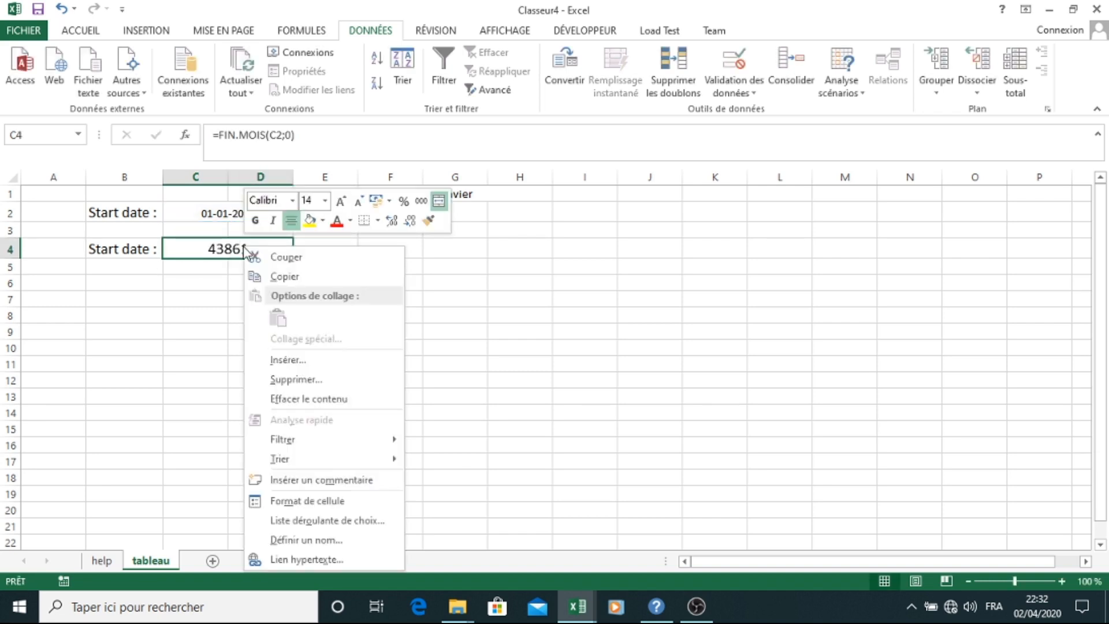
click(329, 500)
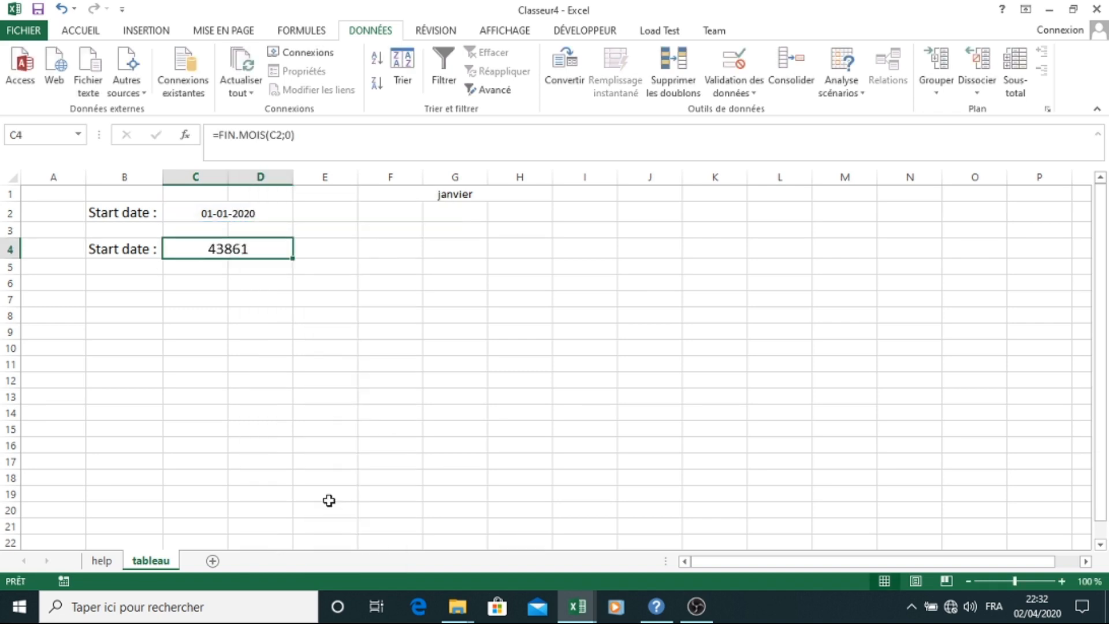
click(150, 403)
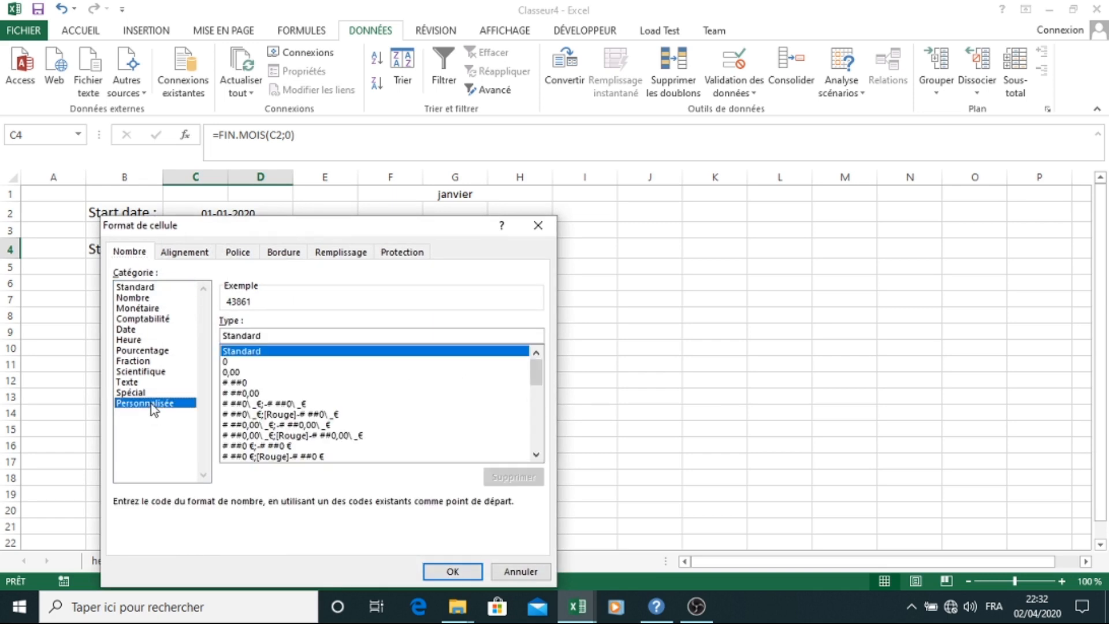
drag(268, 333, 206, 337)
text(jj-)
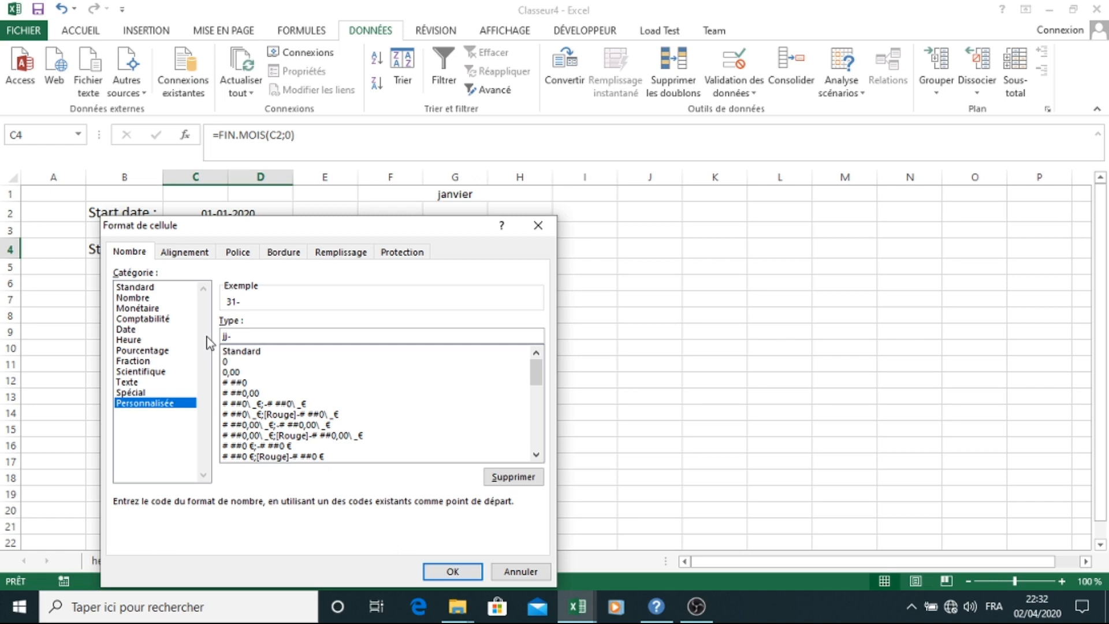
text(mm-a)
key(Return)
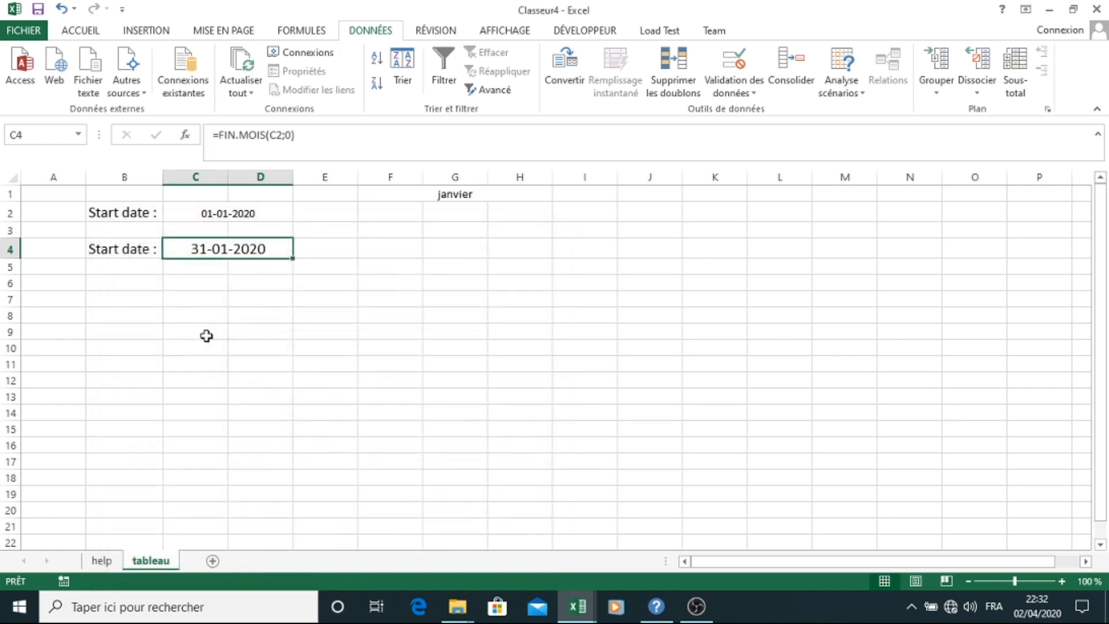
Enlarge the date in C2 to 14 points and make the dates in C2 and C4 bold.
click(265, 215)
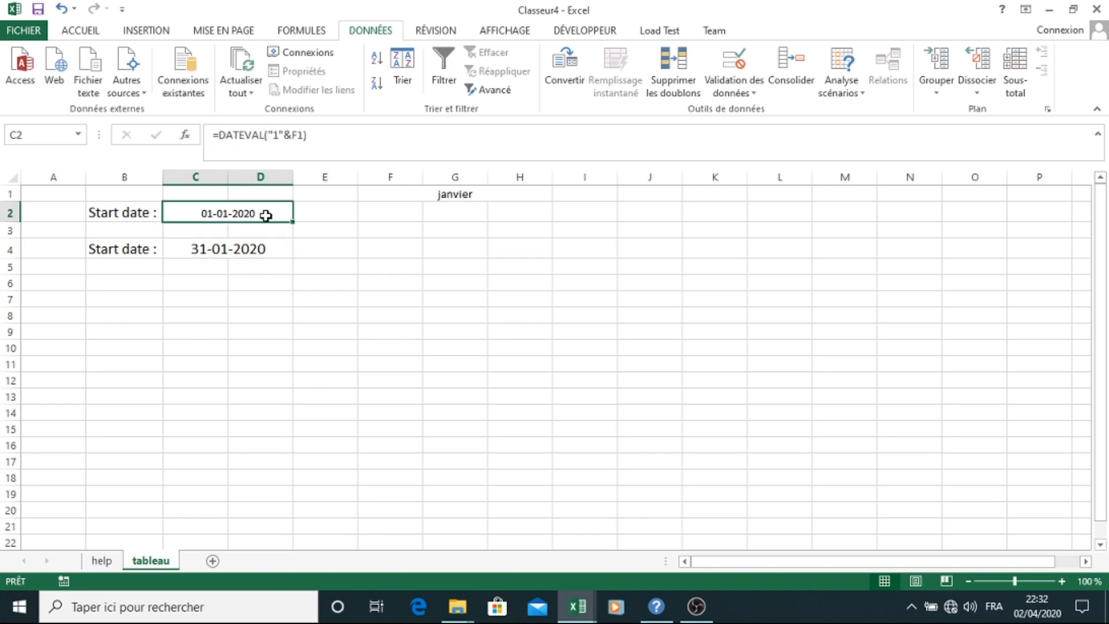
click(85, 34)
click(213, 60)
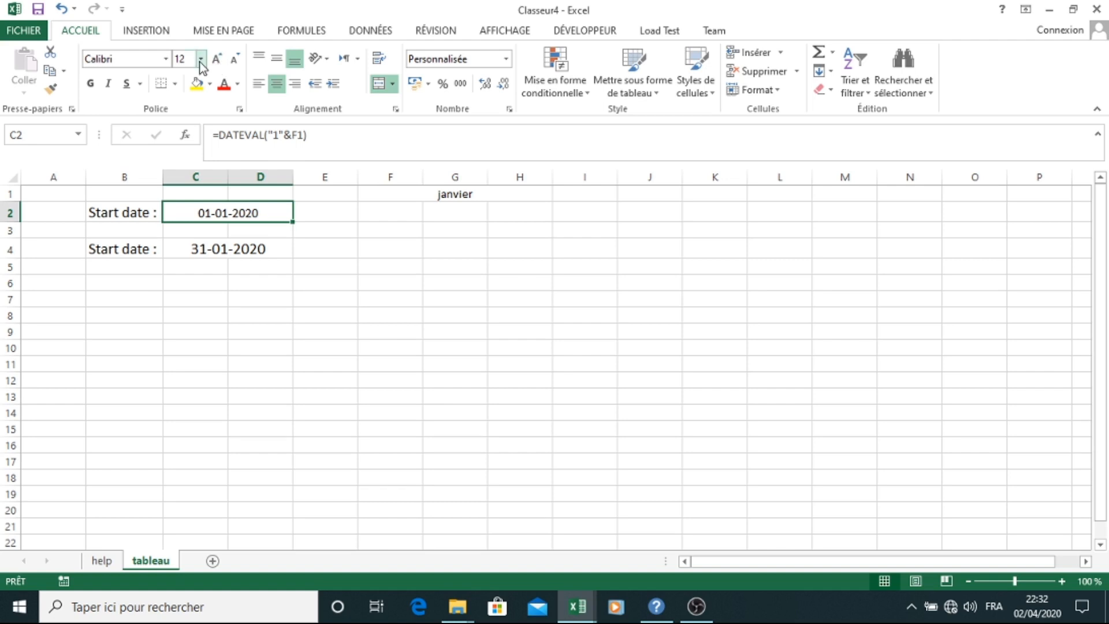
click(217, 59)
click(90, 84)
click(255, 250)
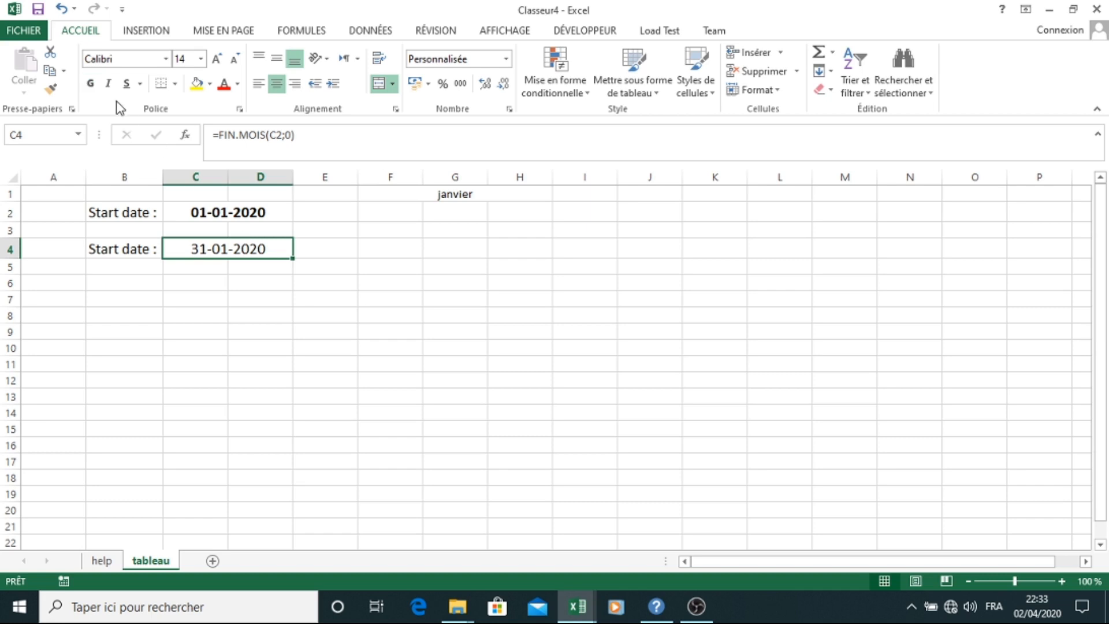
click(90, 84)
click(270, 283)
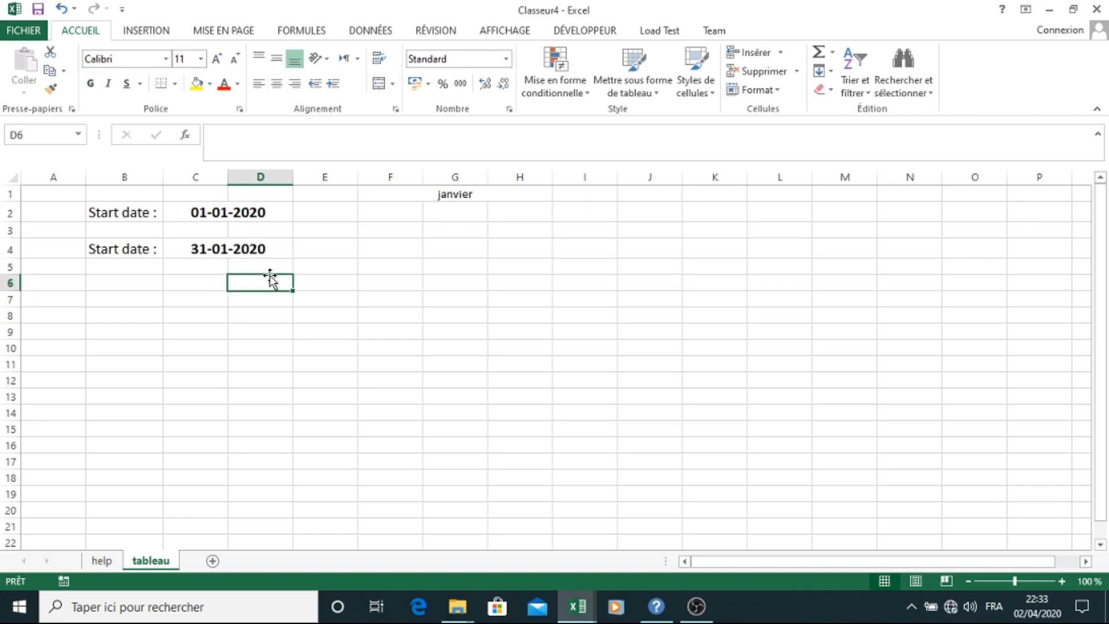
Make the month in the merged cell F1 bold and set its font to Arial Rounded MT Bold.
click(483, 208)
click(439, 190)
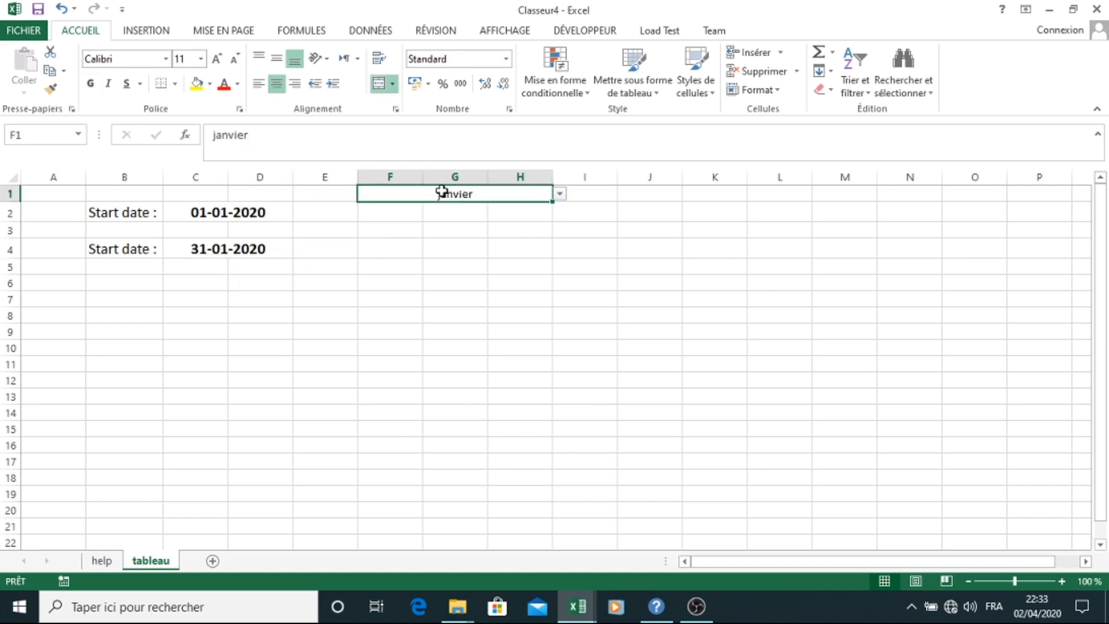
click(90, 84)
click(202, 59)
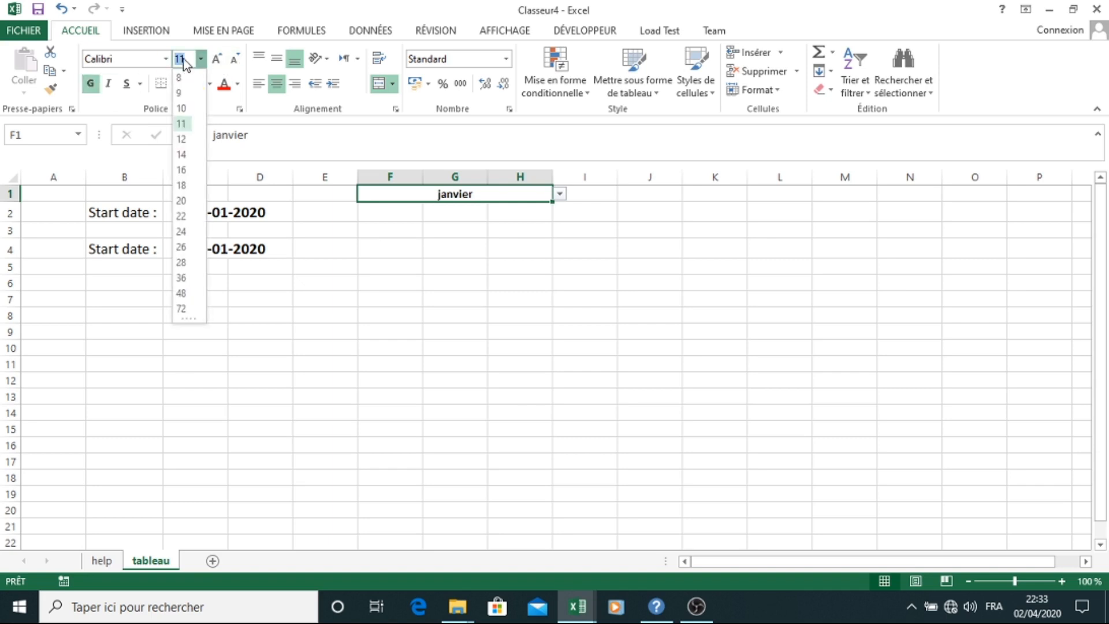
click(168, 59)
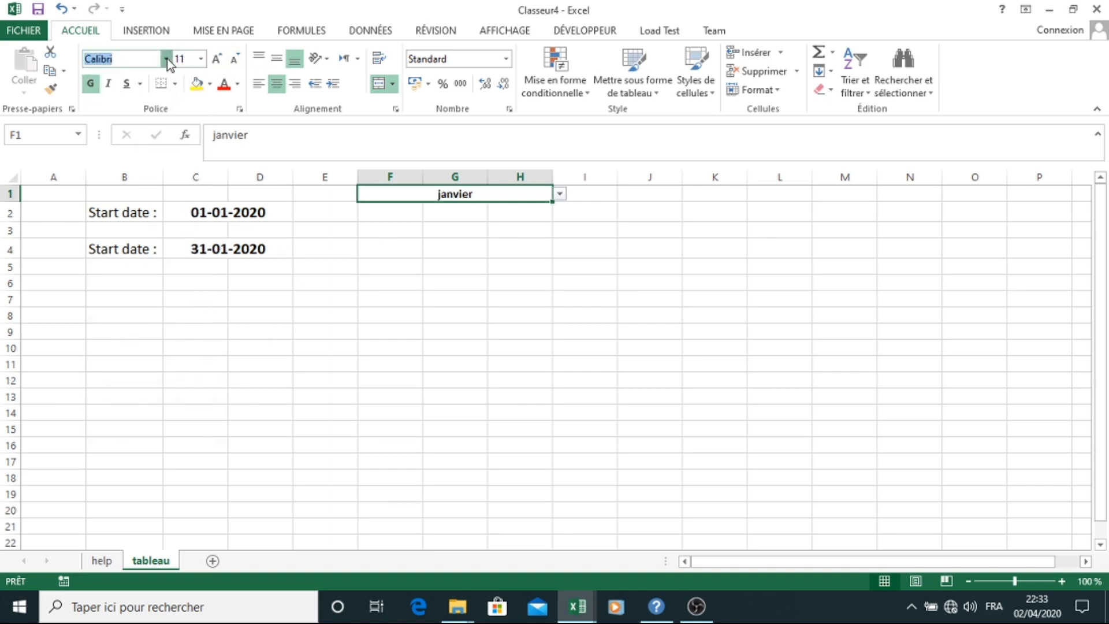
click(167, 59)
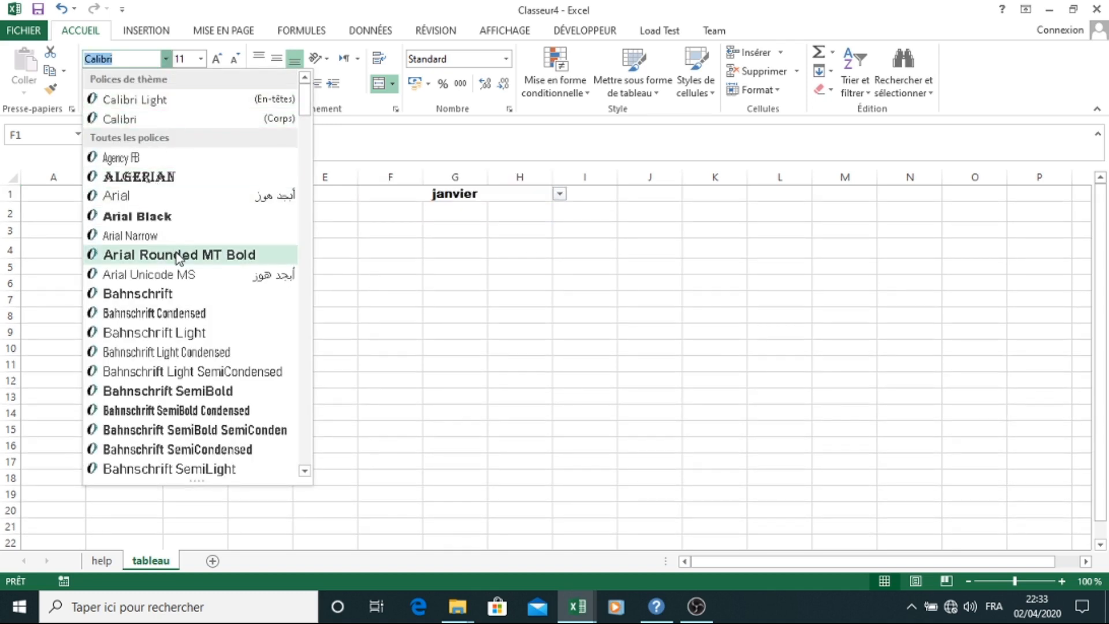
click(175, 254)
click(502, 240)
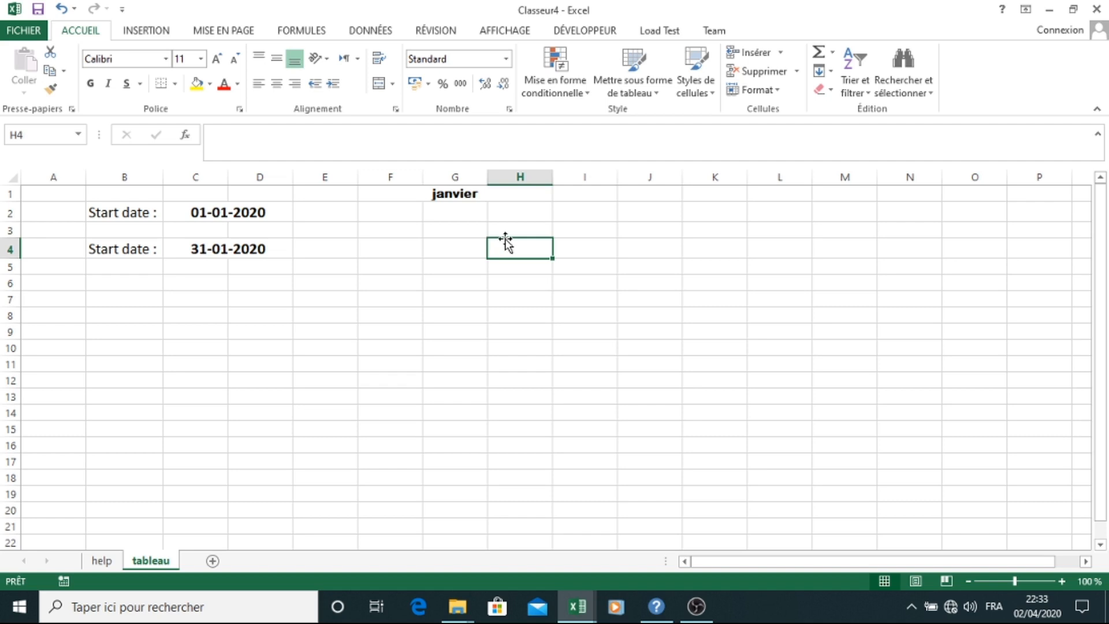
Test the date formulas by choosing février, mars and finally avril from the month list in F1.
click(545, 197)
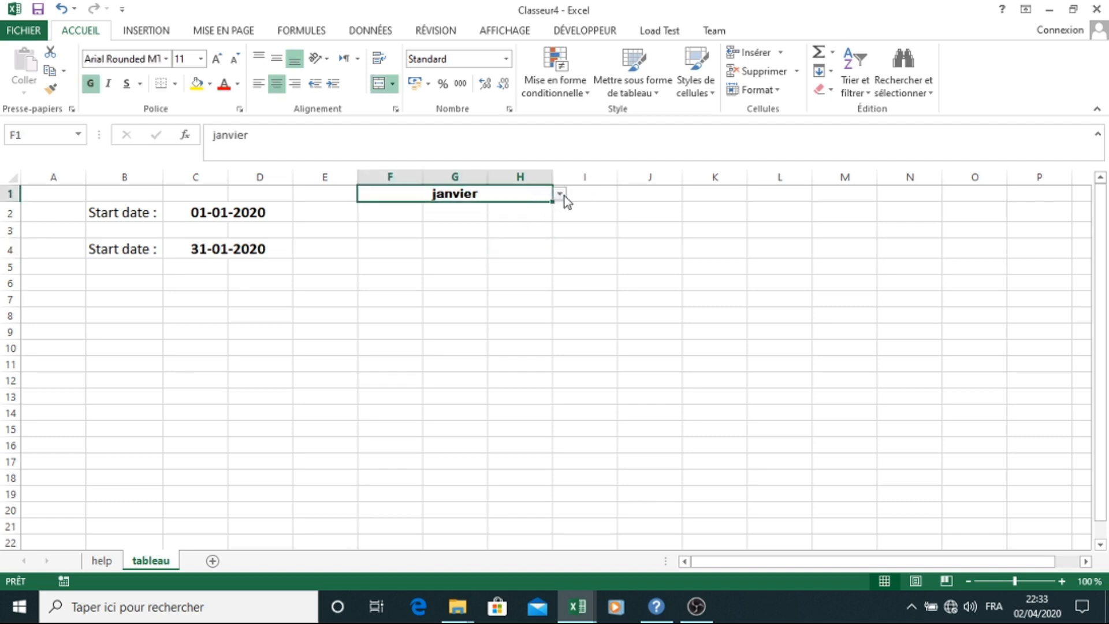
click(563, 196)
click(522, 220)
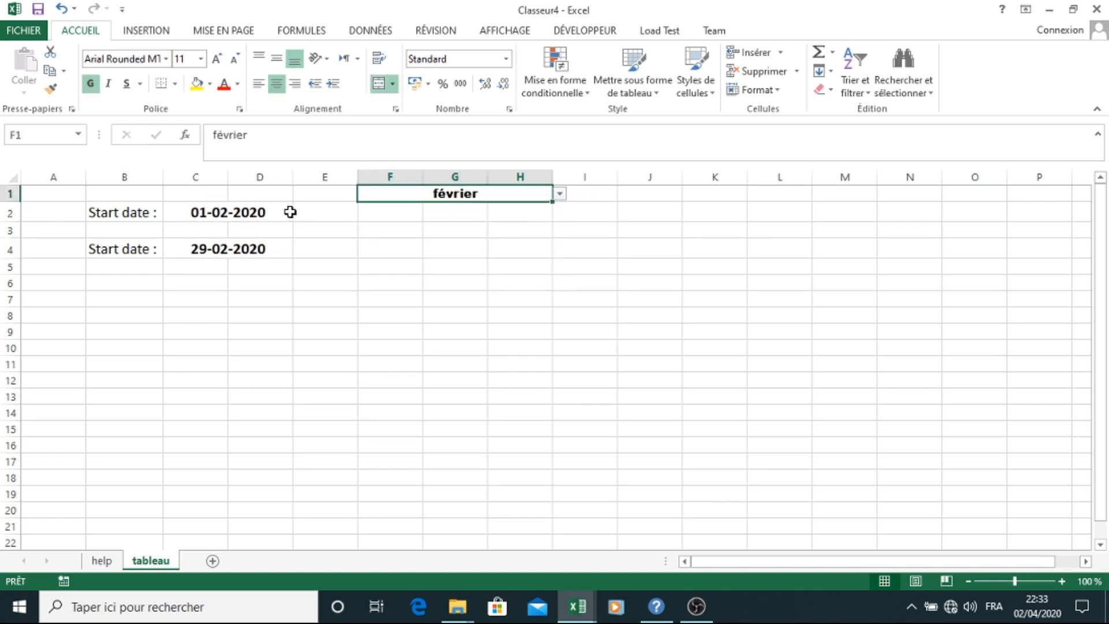
click(559, 197)
click(460, 224)
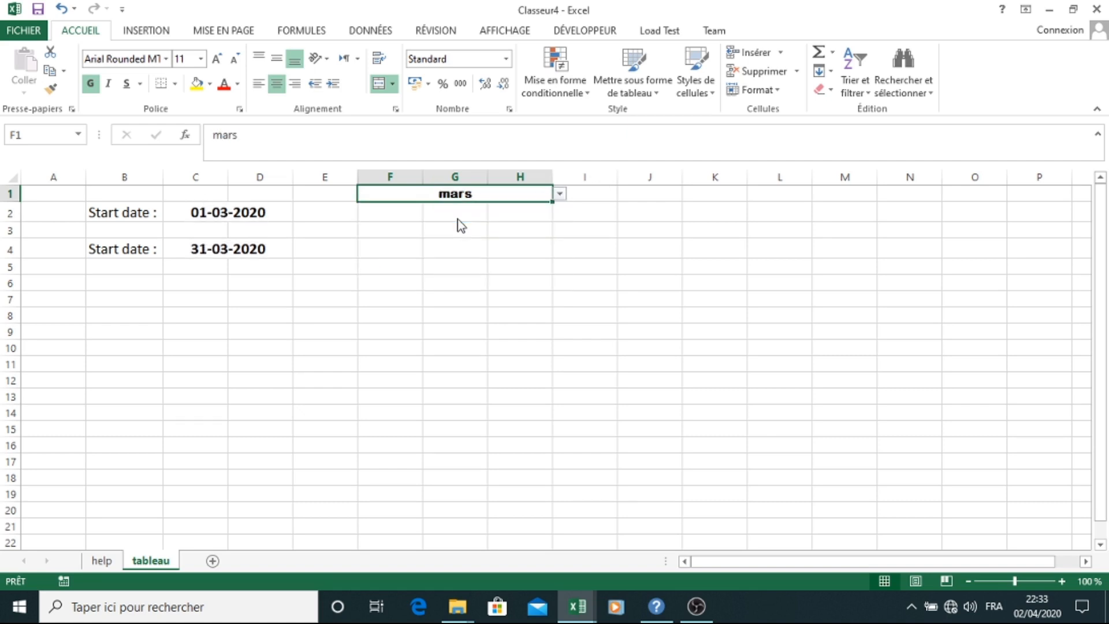
click(561, 196)
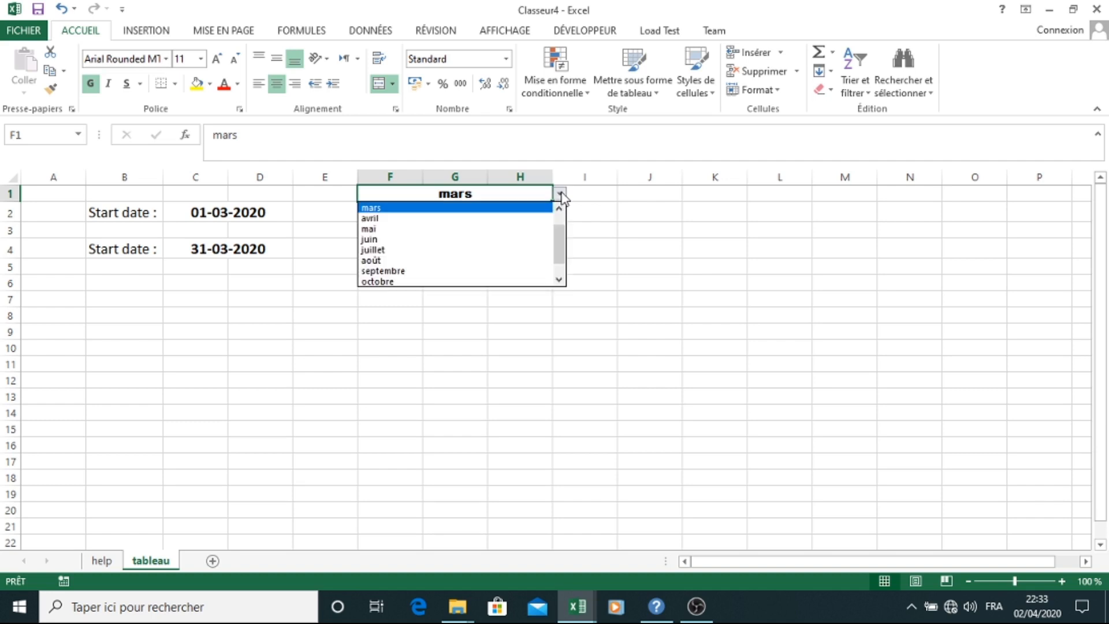
click(479, 218)
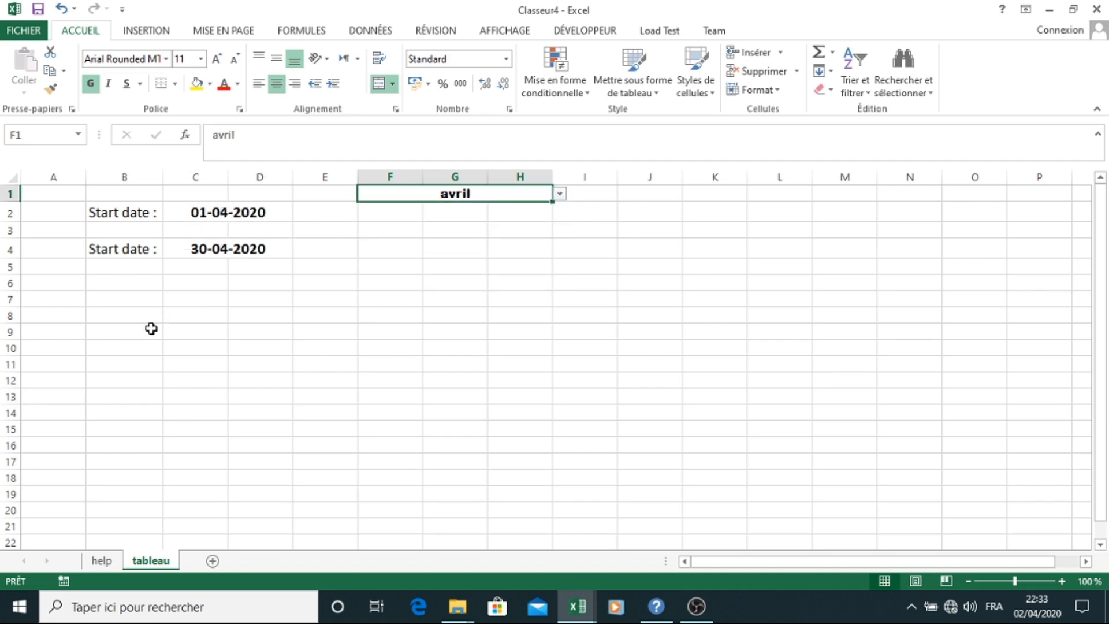
Enter the heading "Employées" in A9 and merge and centre it across A9:B9.
click(64, 331)
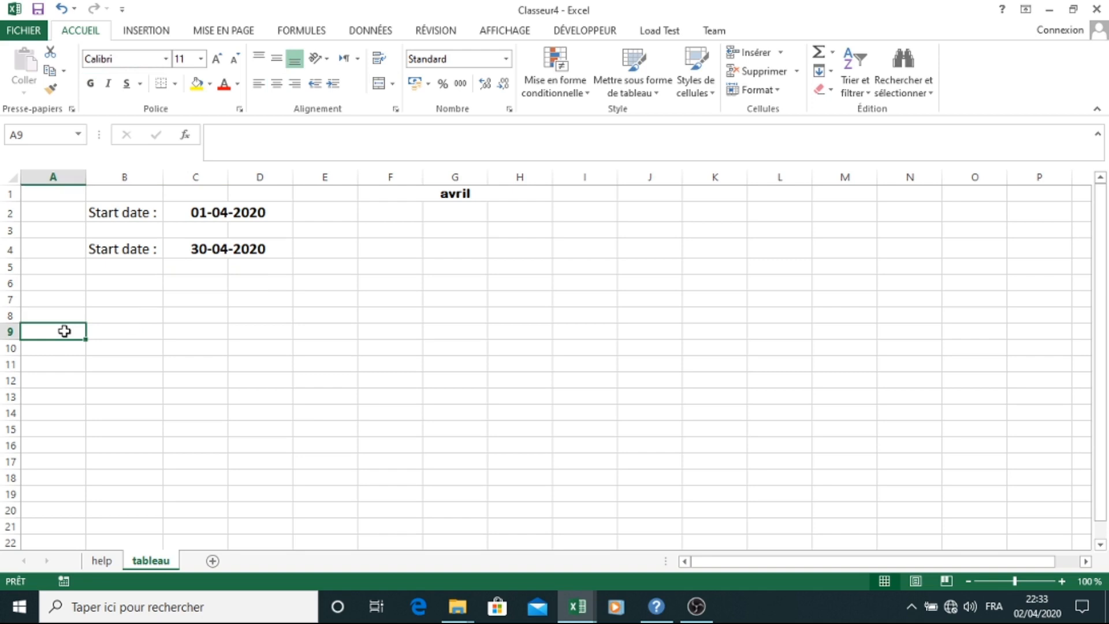
drag(64, 330, 149, 329)
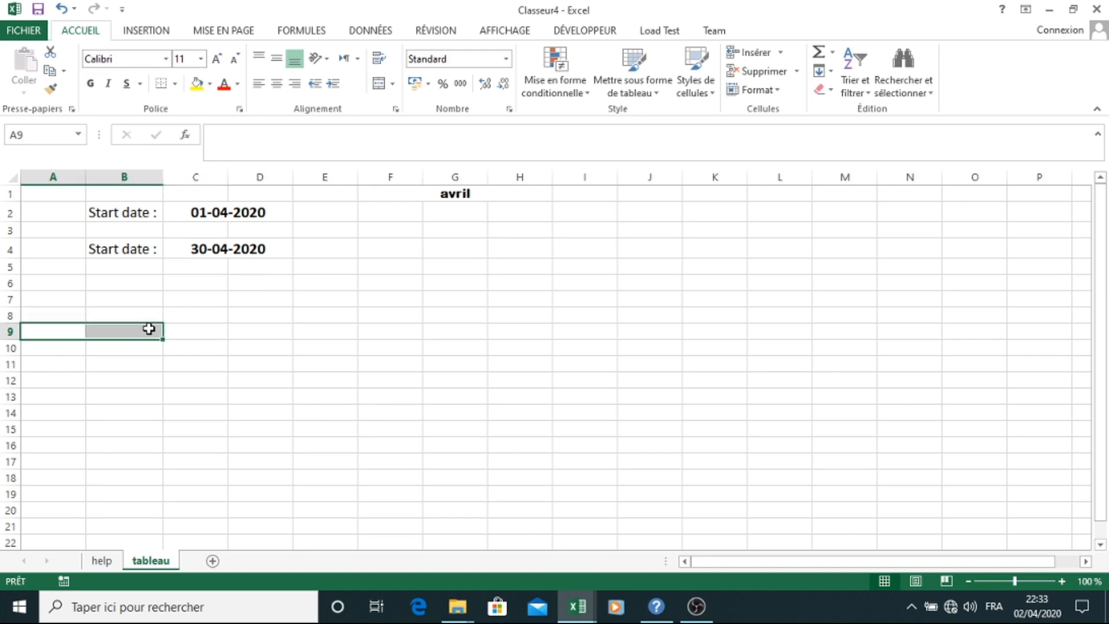
text(Employées)
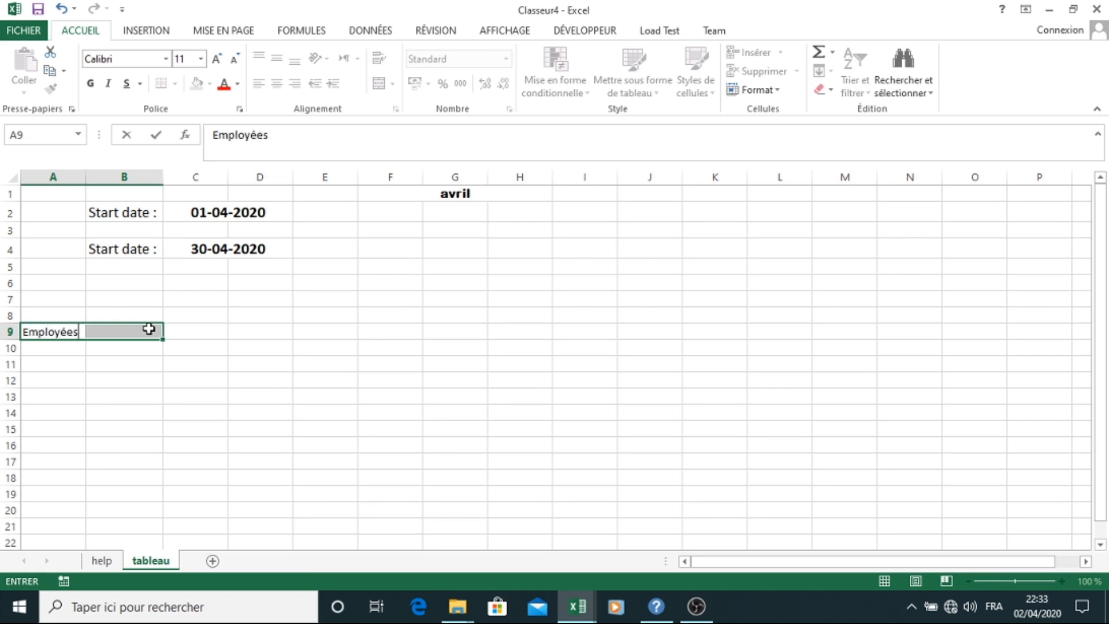
click(60, 332)
click(100, 353)
drag(49, 331, 116, 330)
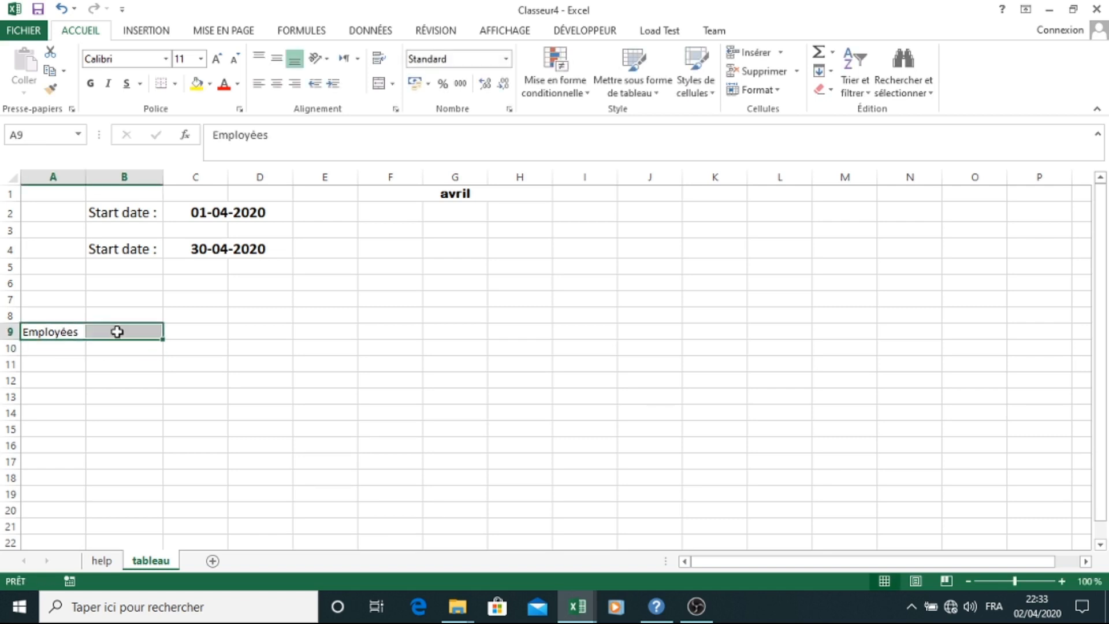
click(375, 85)
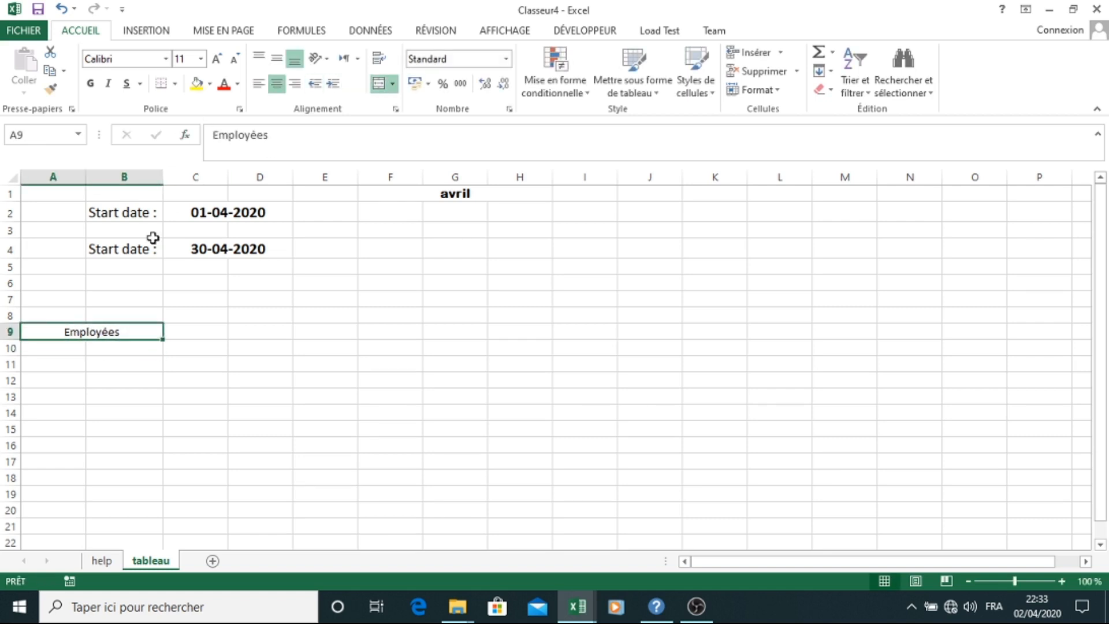
Add the column headers "Code" in A10 and "Noms" in B10.
click(51, 347)
text(Code)
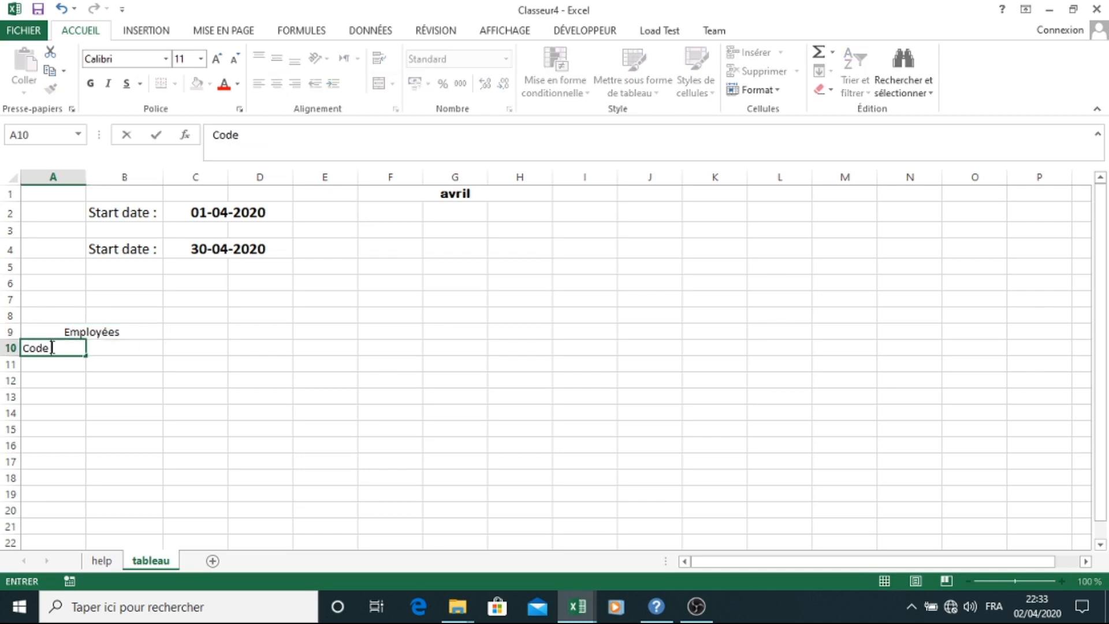
click(104, 344)
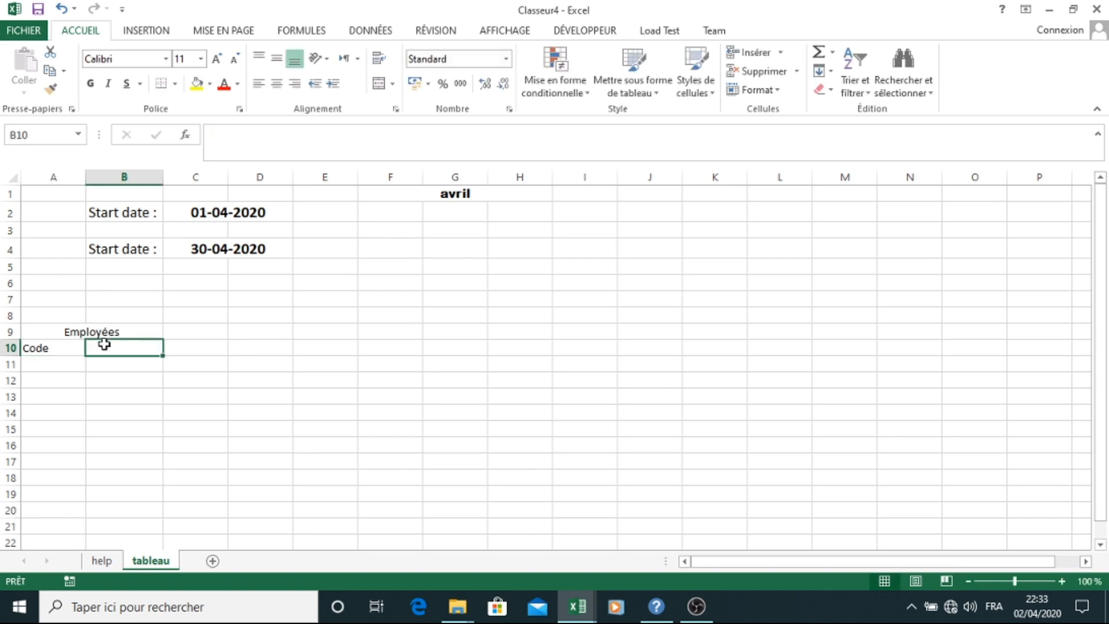
text(Noms)
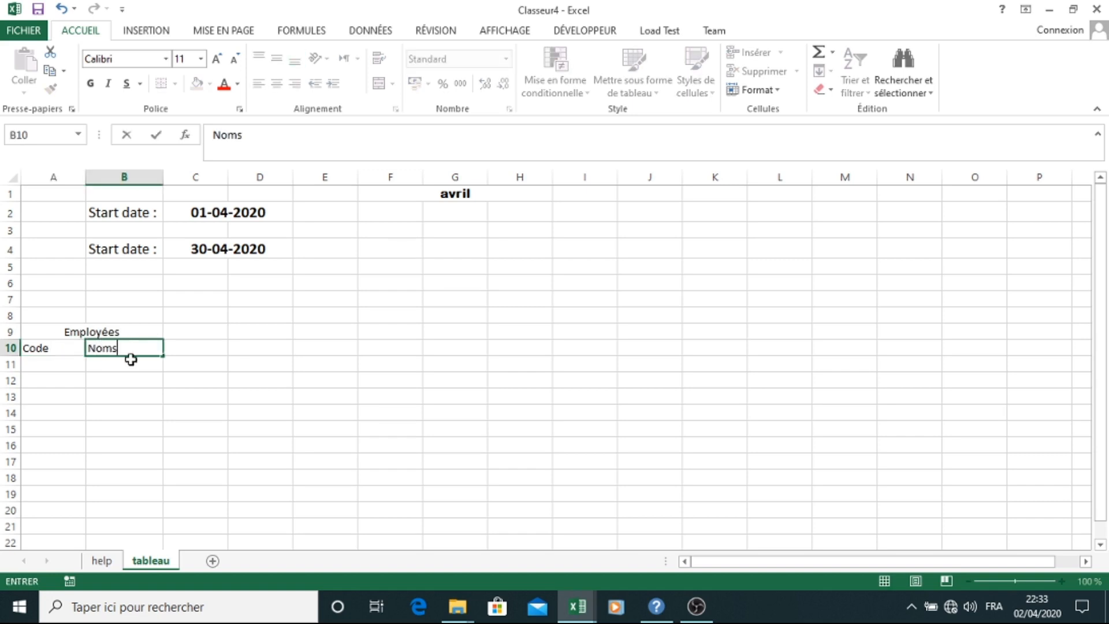
Apply all borders to the employee table range A9:B17.
drag(55, 336, 144, 462)
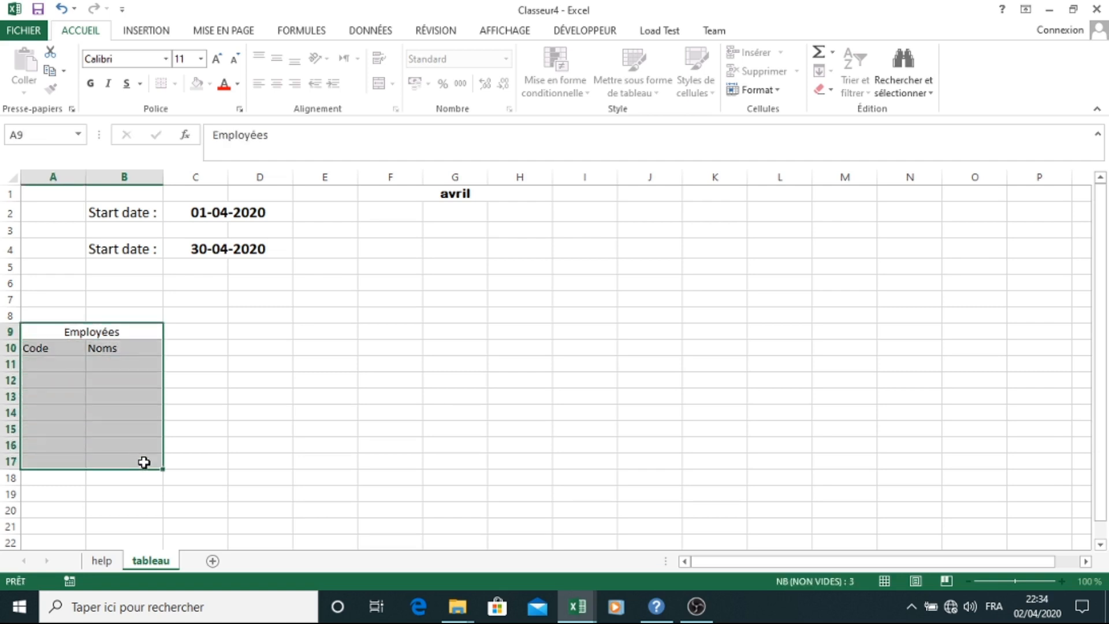
click(175, 84)
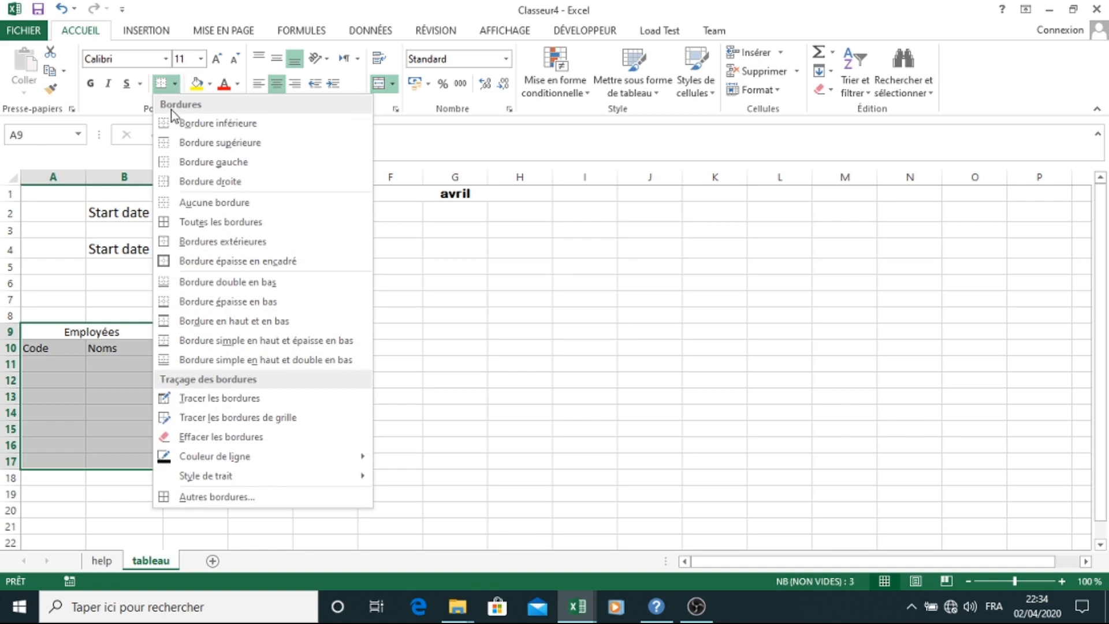
click(191, 224)
Centre the contents of A9:B17 horizontally and vertically and fill the range with yellow.
click(277, 61)
click(295, 84)
click(277, 85)
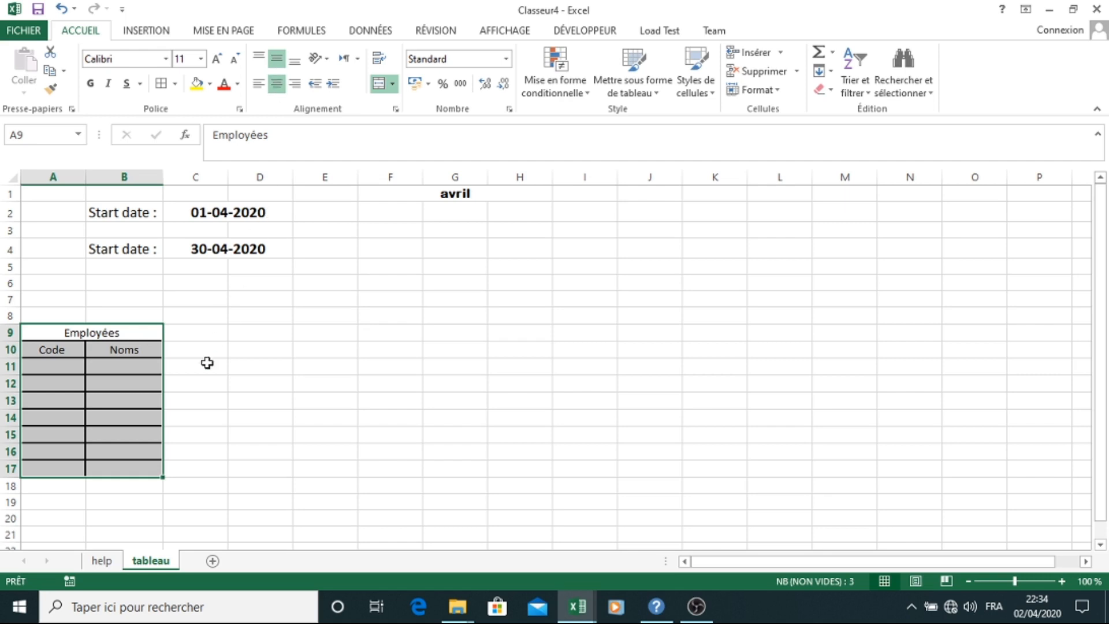
click(197, 83)
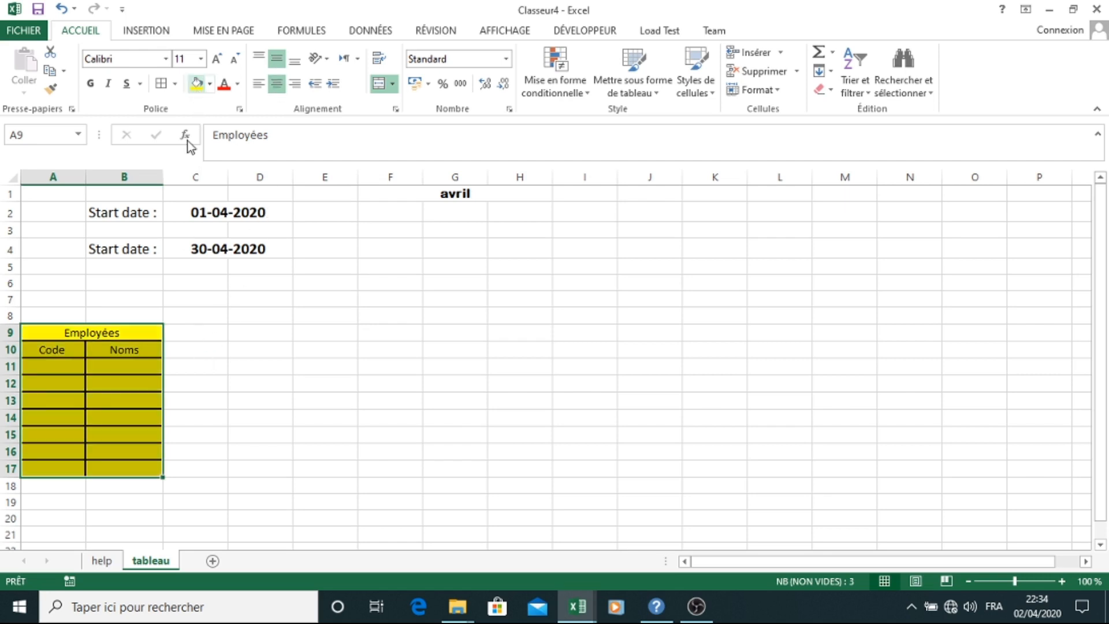
Enter the employee codes AA, EE, RR, TT, YY, UU and OO in A11:A17.
click(68, 370)
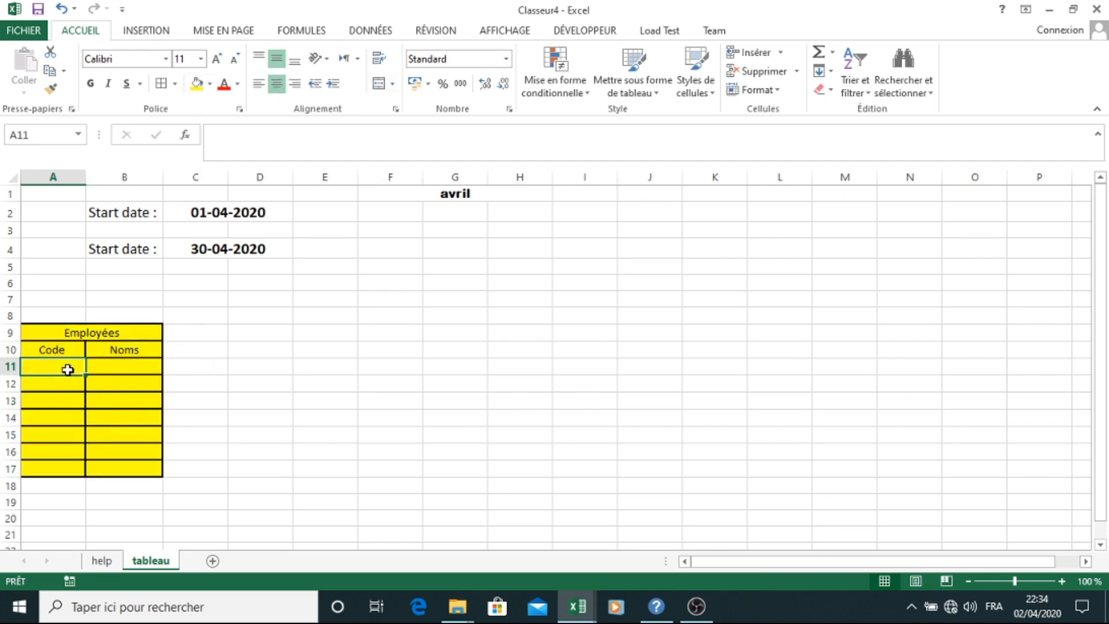
text(AA)
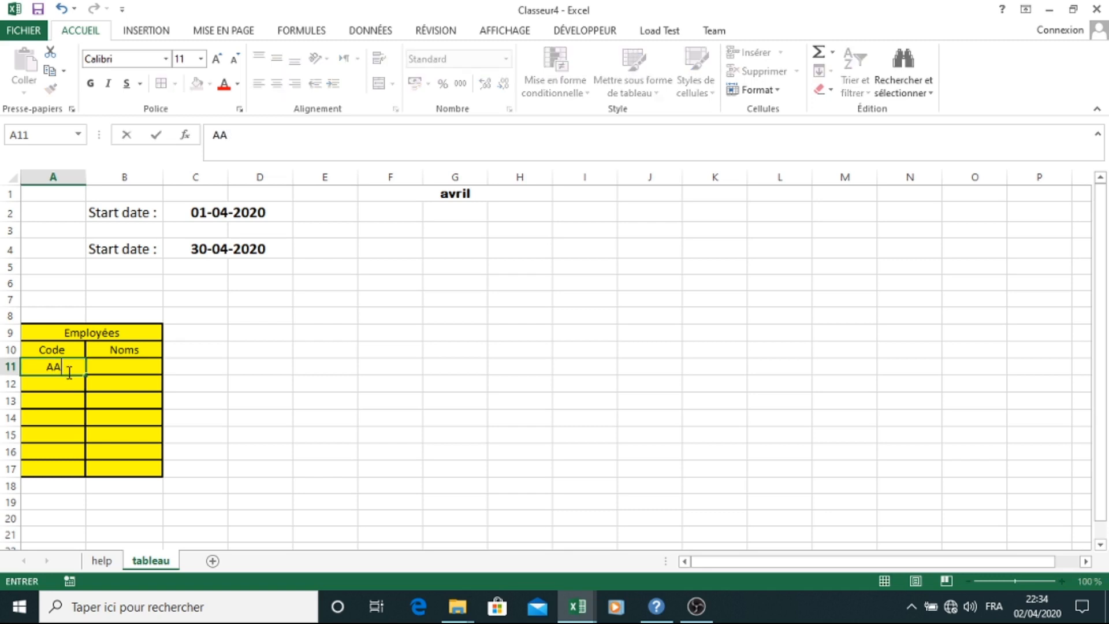
key(Return)
text(EE)
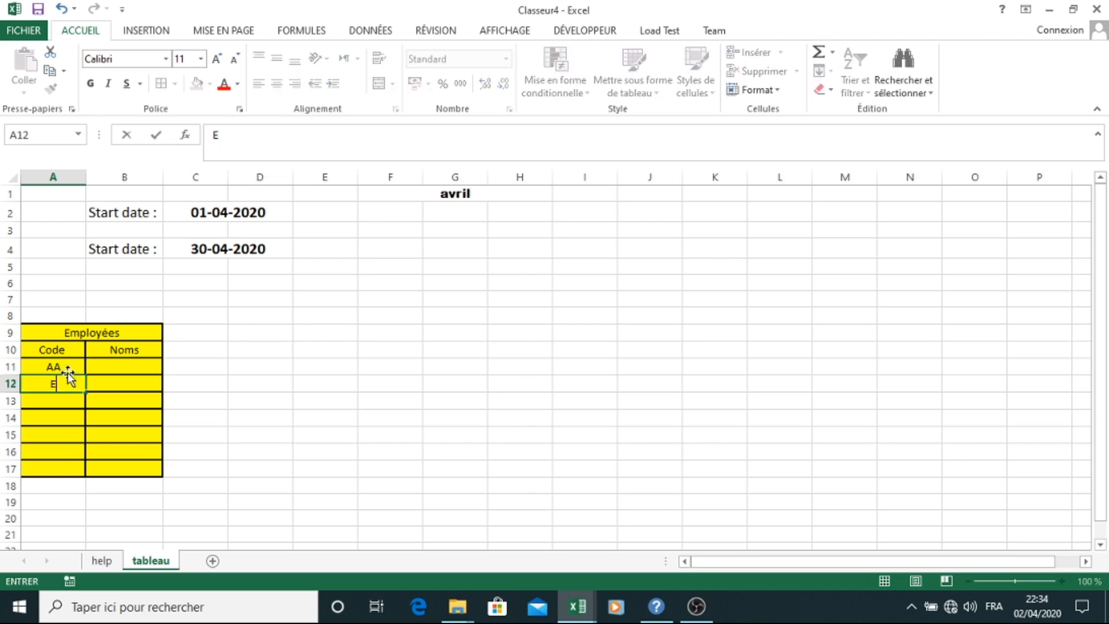
key(Return)
text(TT)
key(Return)
text(YY)
key(Return)
text(UU)
key(Return)
text(OO)
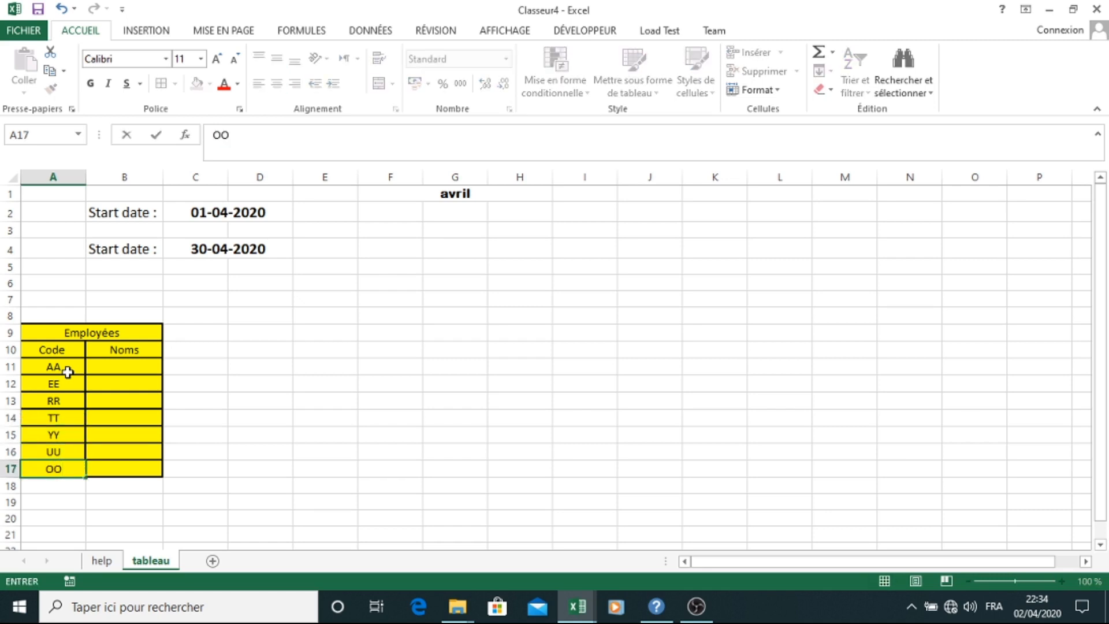
Enter "employé01" in B11 and extend the numbered series down to B17.
click(119, 361)
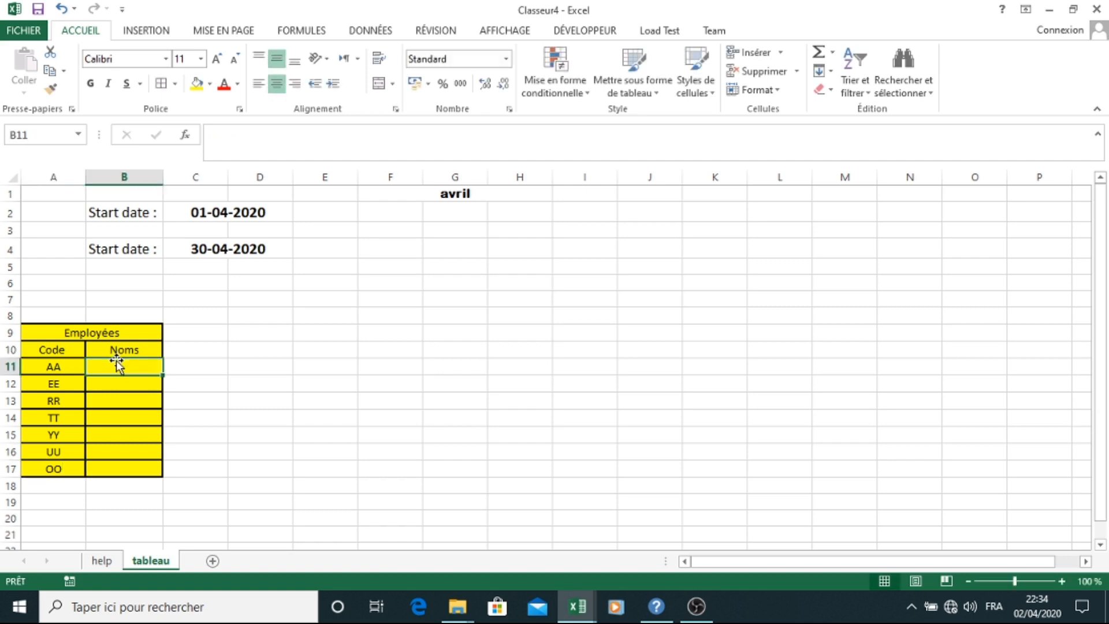
text(employé01)
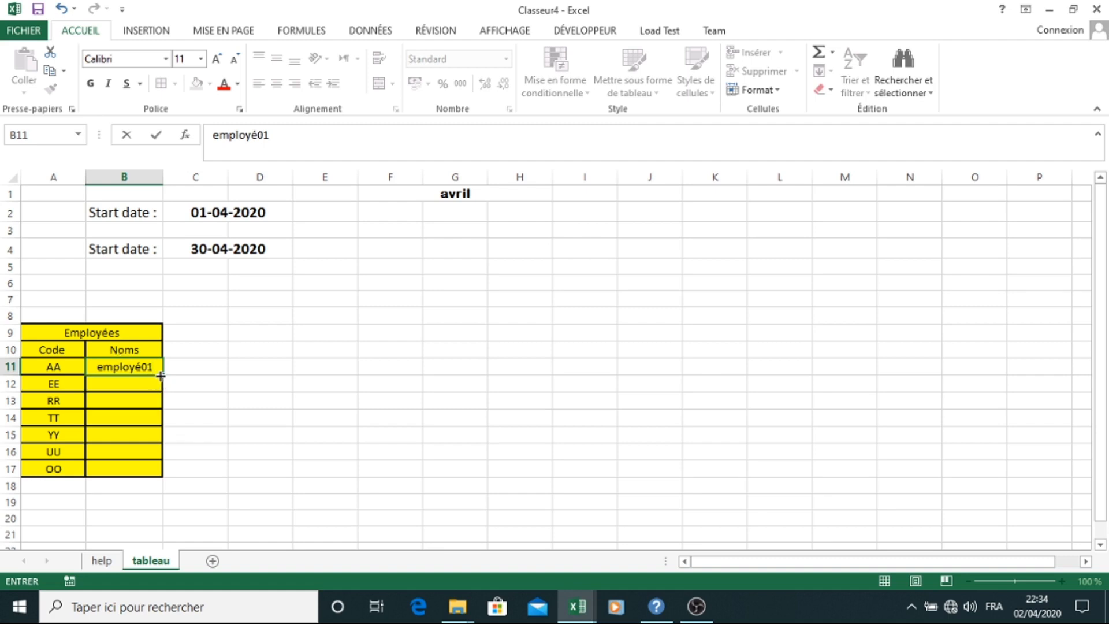
drag(162, 375, 153, 470)
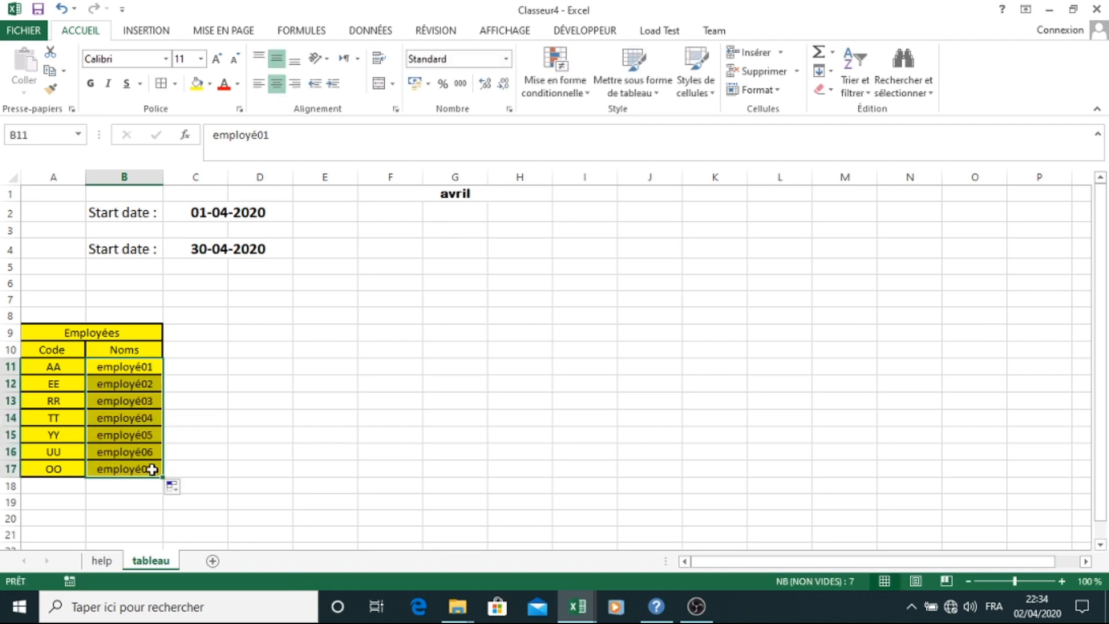
Link C9 to the start date in C2 with a cell-reference formula.
click(198, 352)
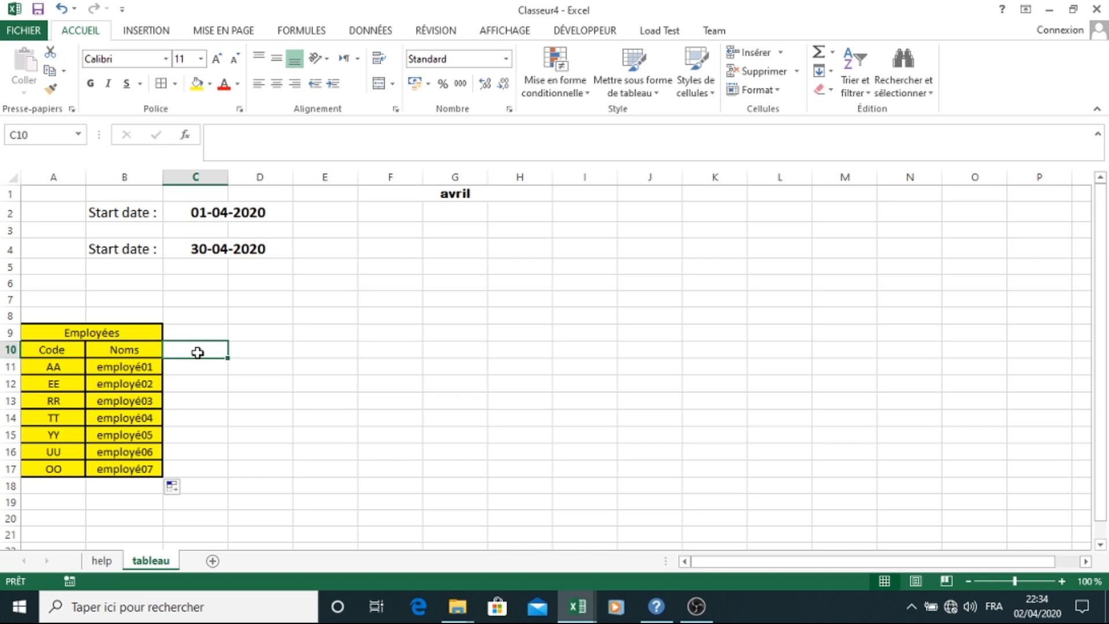
click(197, 331)
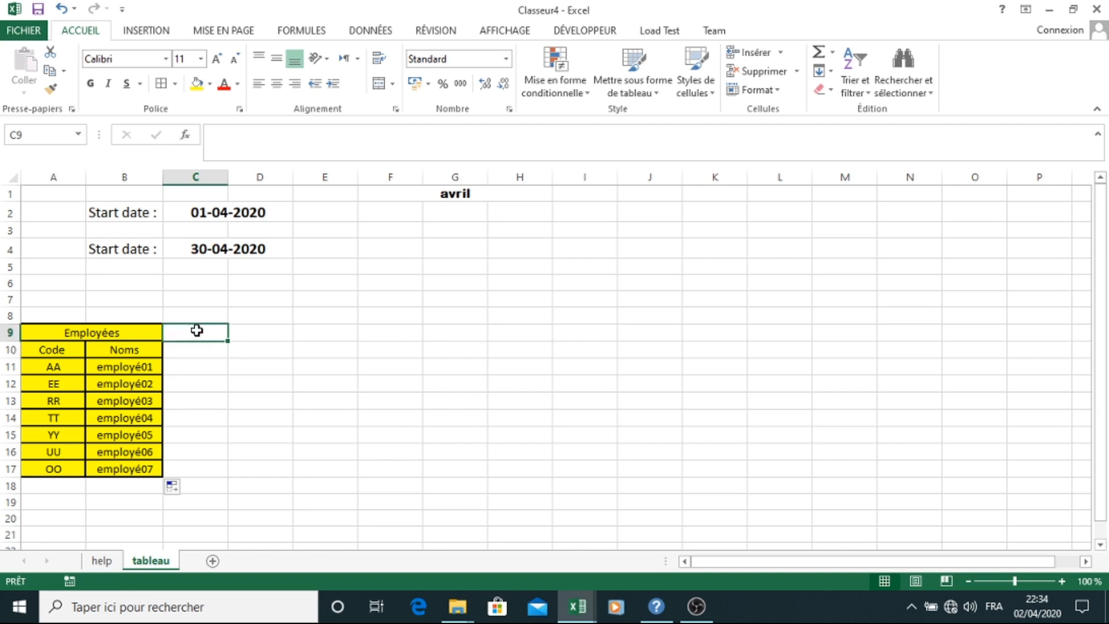
text(=)
click(222, 212)
key(Return)
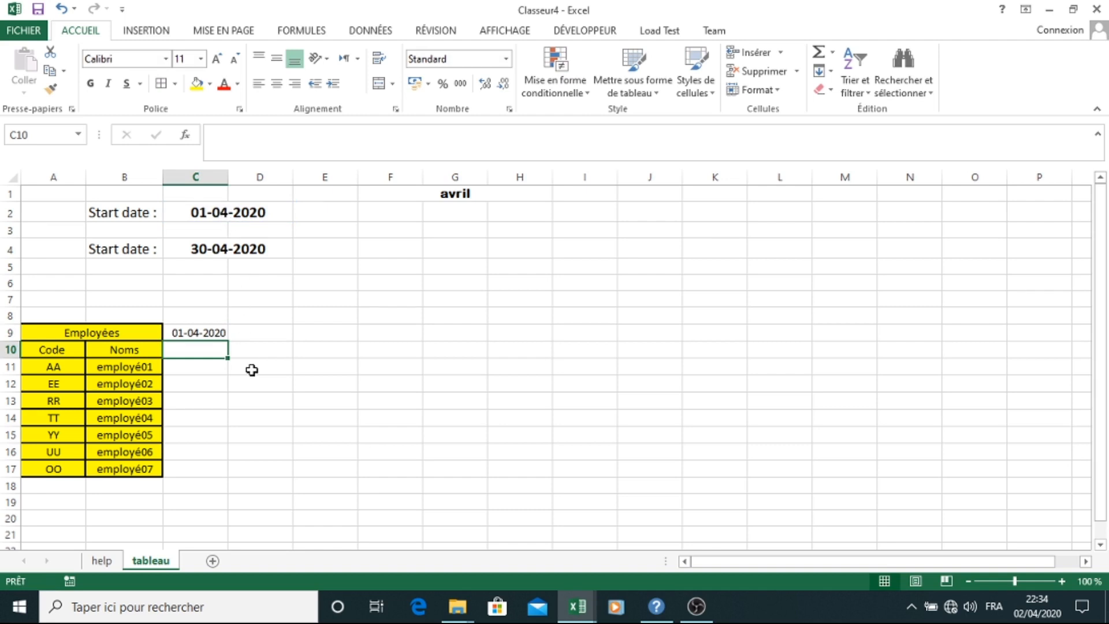
Enter the formula =C9+1 in D9 to produce the following day.
click(262, 328)
text(=)
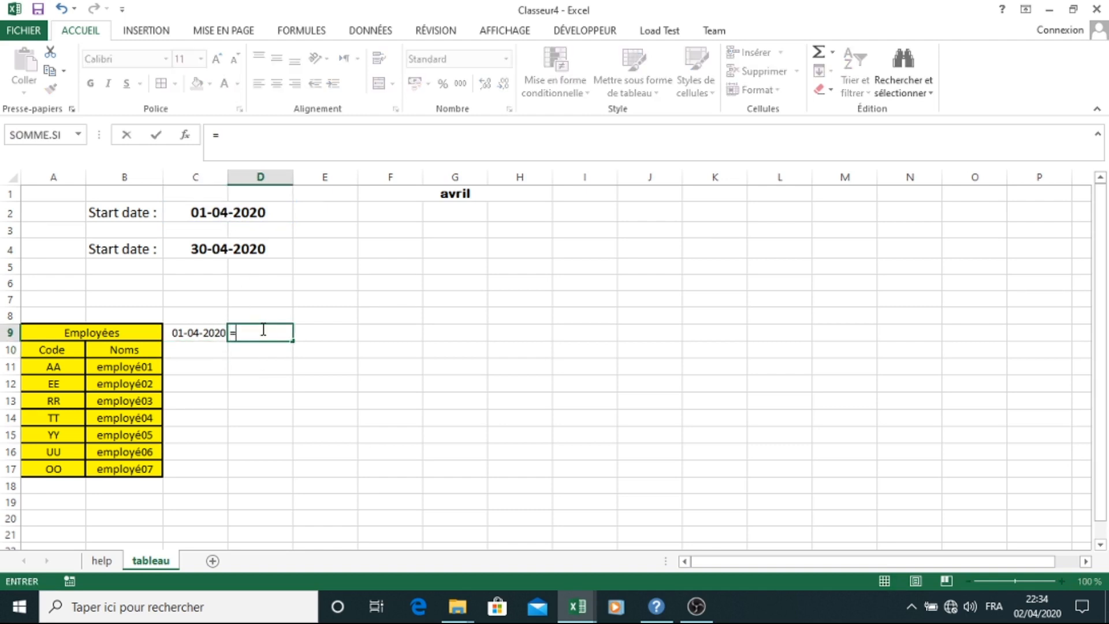
click(198, 331)
text(+)
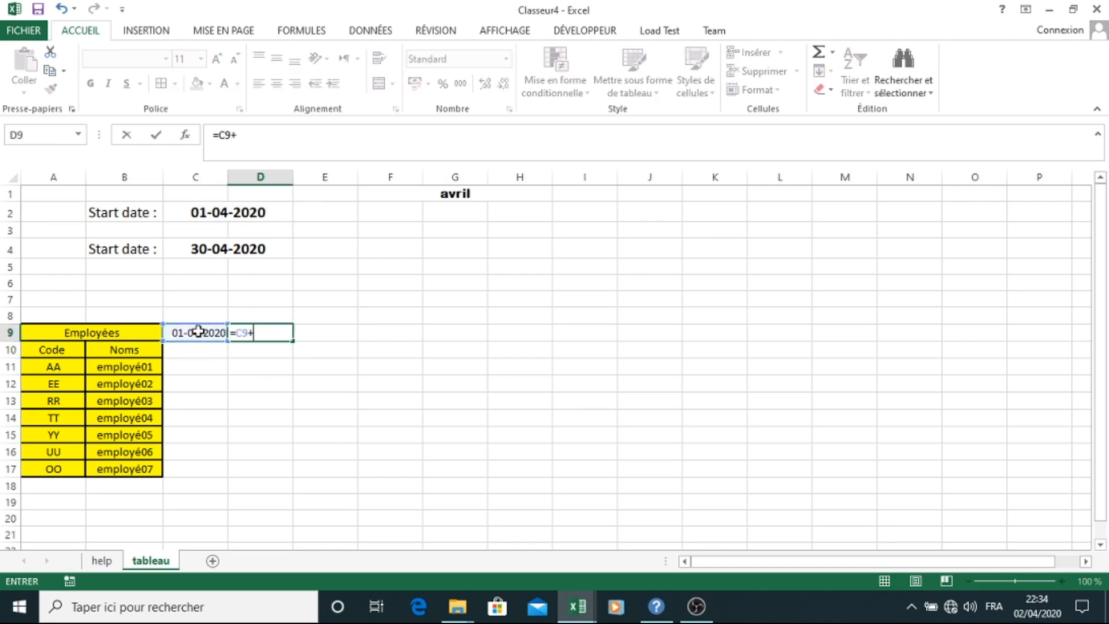
text(1)
key(Return)
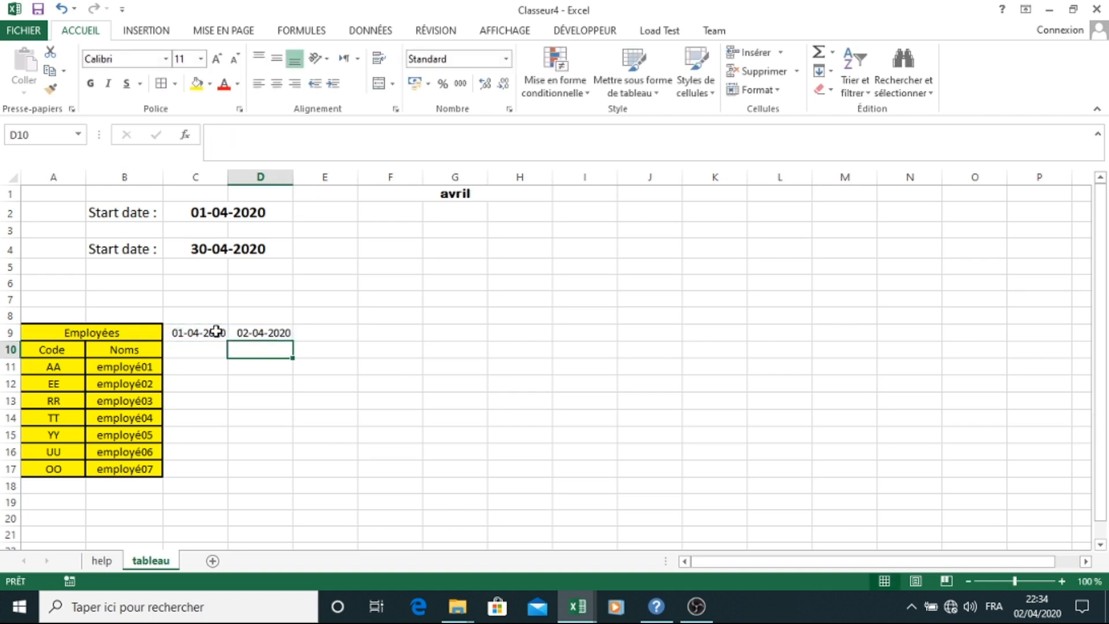
Copy the next-day formula from D9 across row 9 to AF9, ending the dates at 30-04-2020.
click(244, 332)
drag(292, 342, 1096, 324)
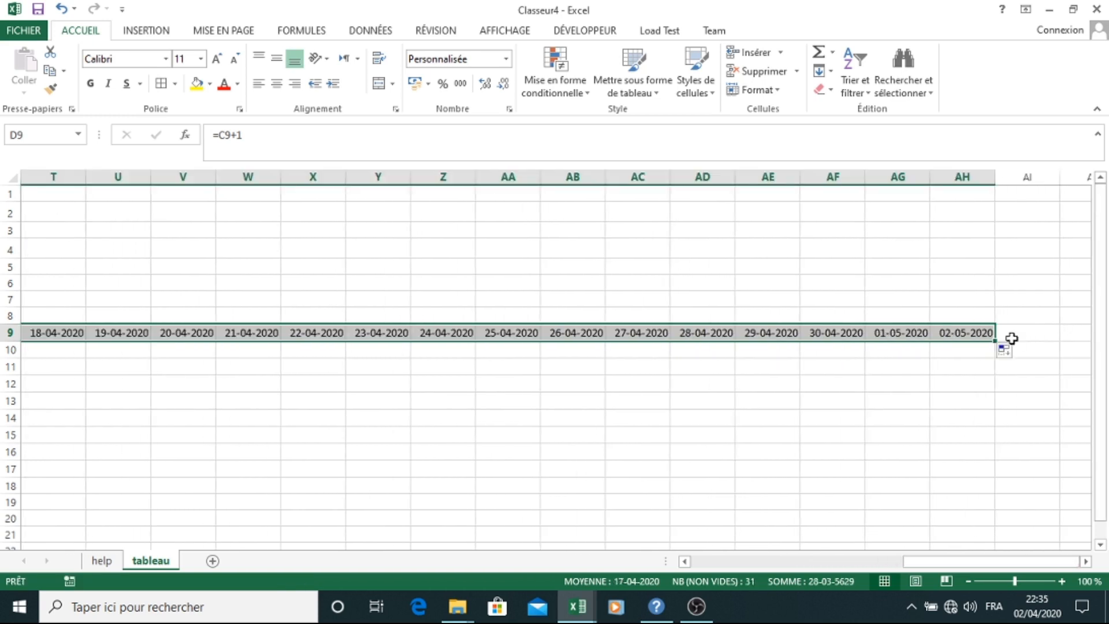
drag(995, 341, 858, 345)
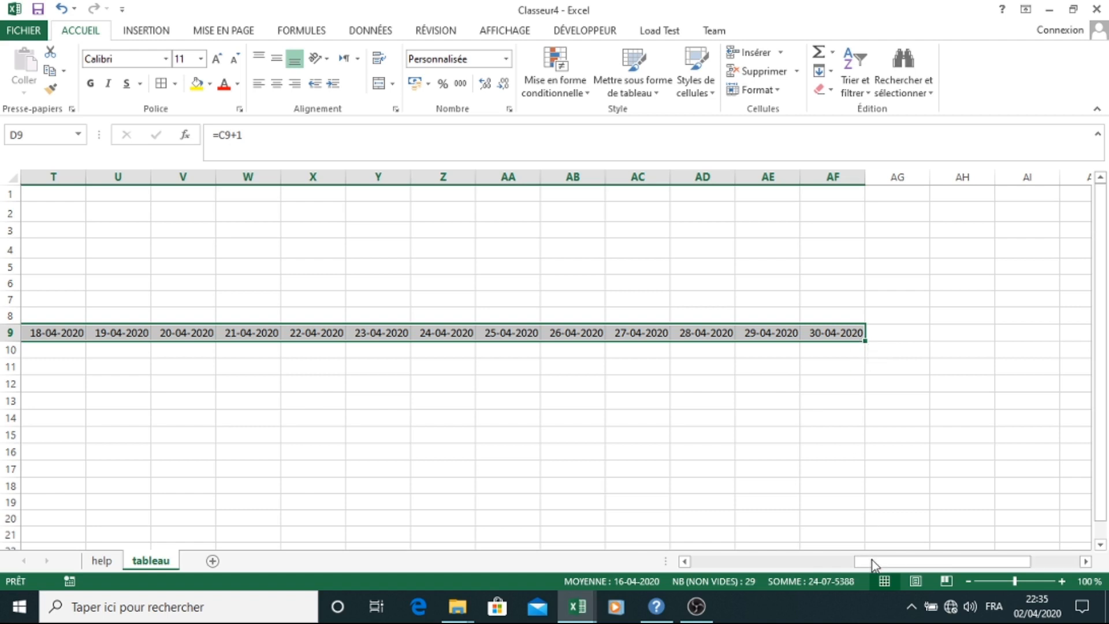
click(871, 560)
drag(871, 560, 985, 544)
click(879, 438)
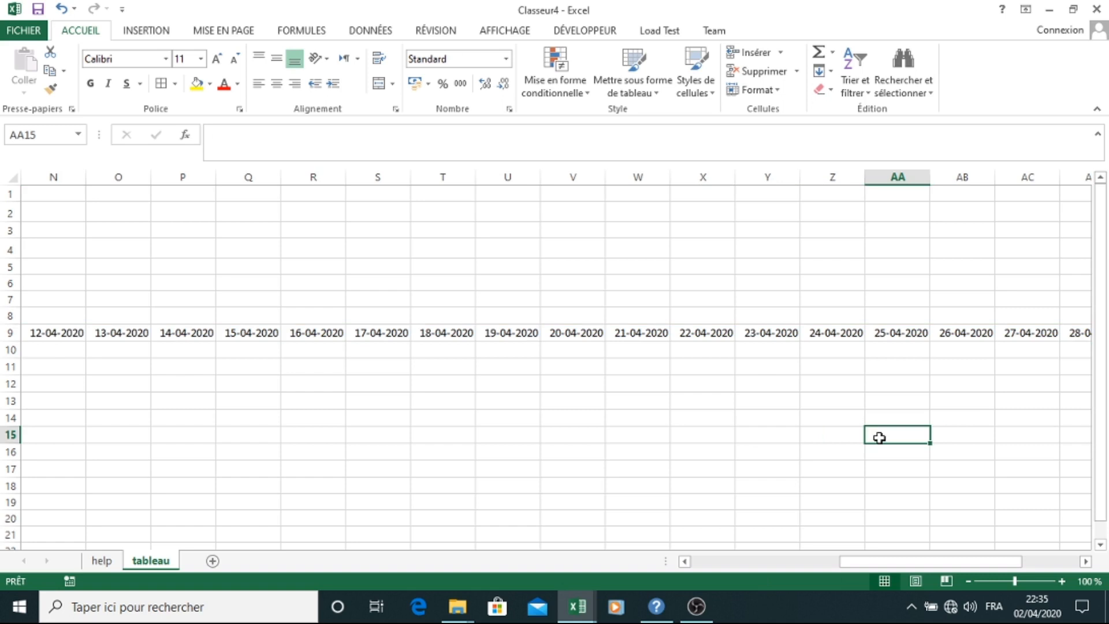
drag(910, 564, 993, 554)
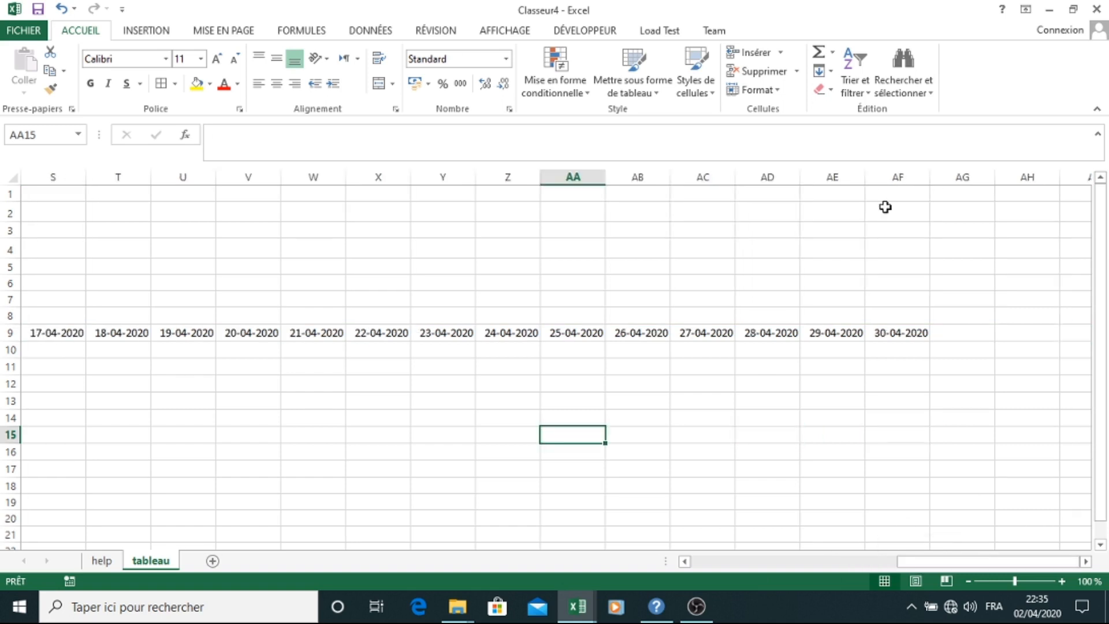
Select columns C through AF and narrow them all to about a third of their width.
drag(893, 167, 178, 200)
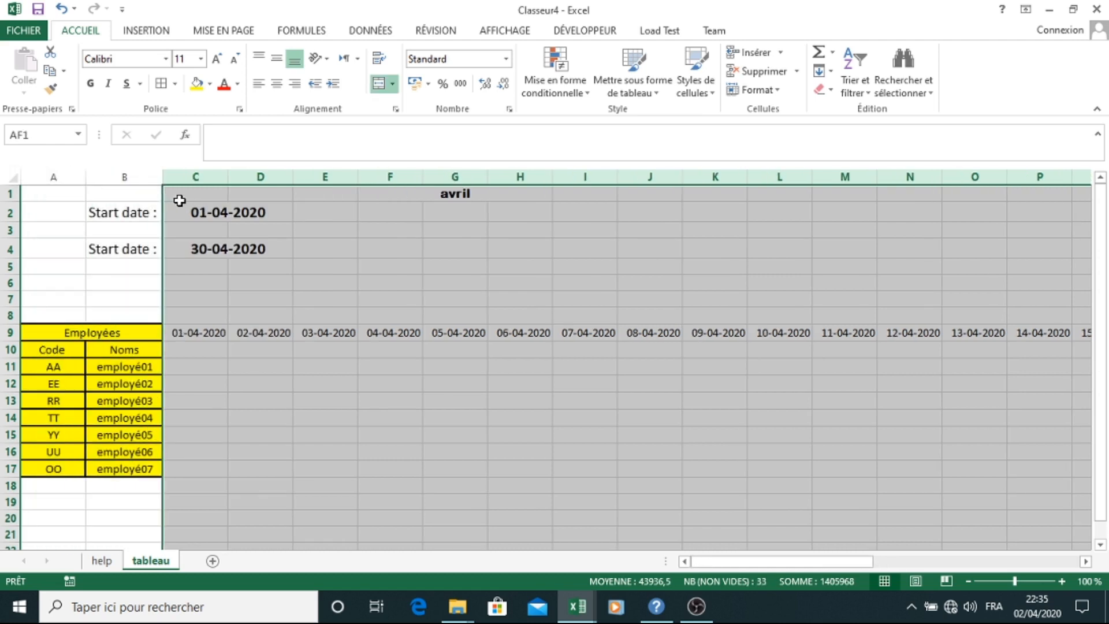
click(919, 566)
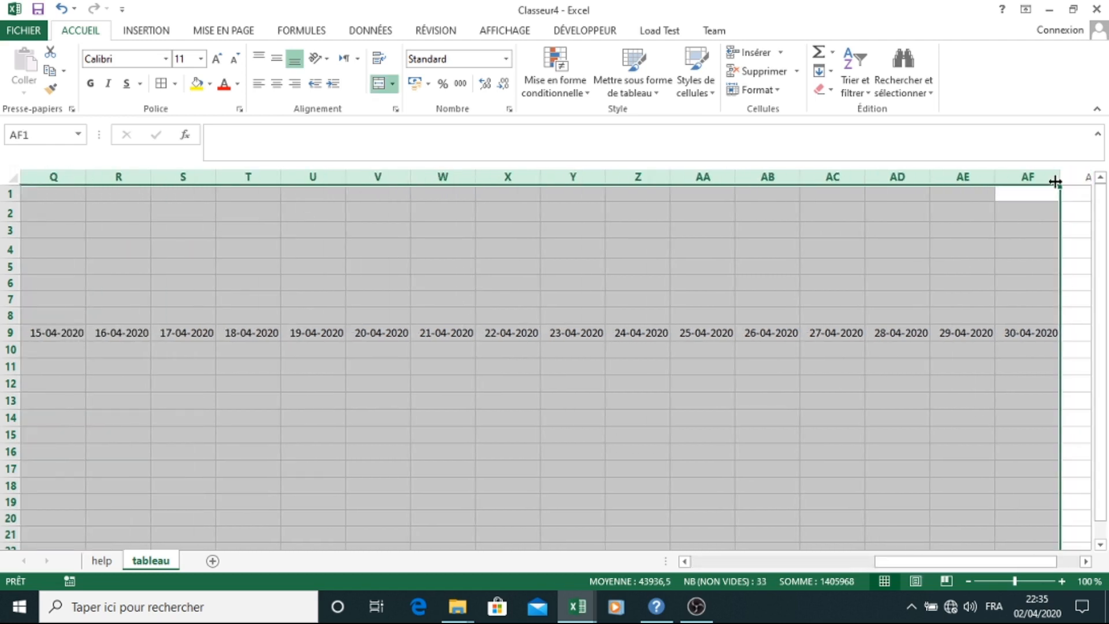
drag(1058, 181, 1015, 184)
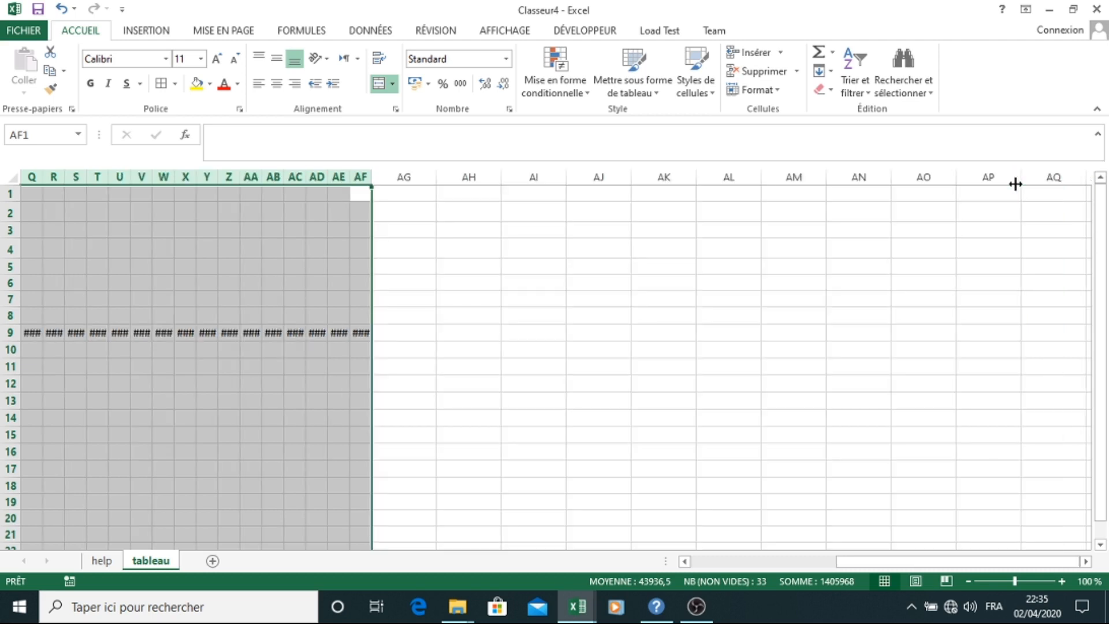
Clear the column selection and widen column C slightly.
click(761, 563)
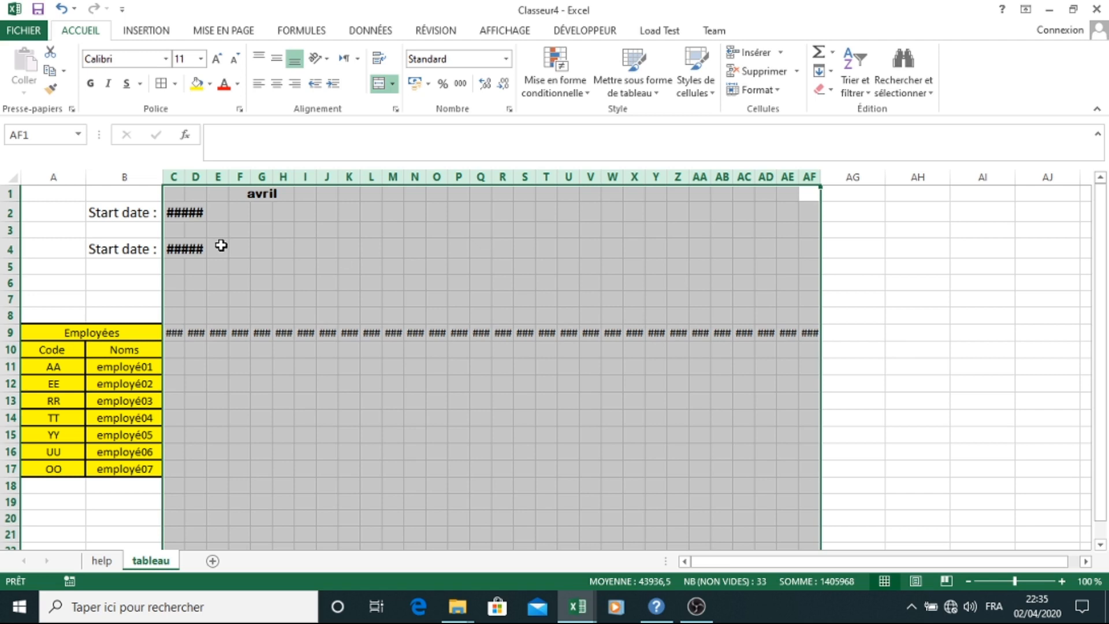
click(284, 250)
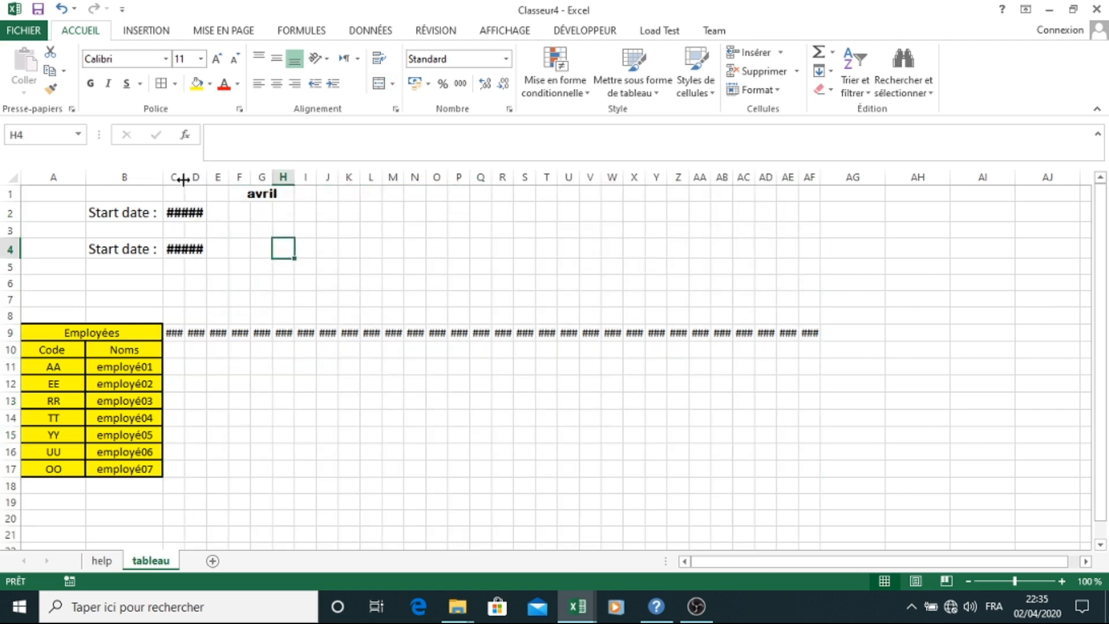
drag(182, 180, 193, 180)
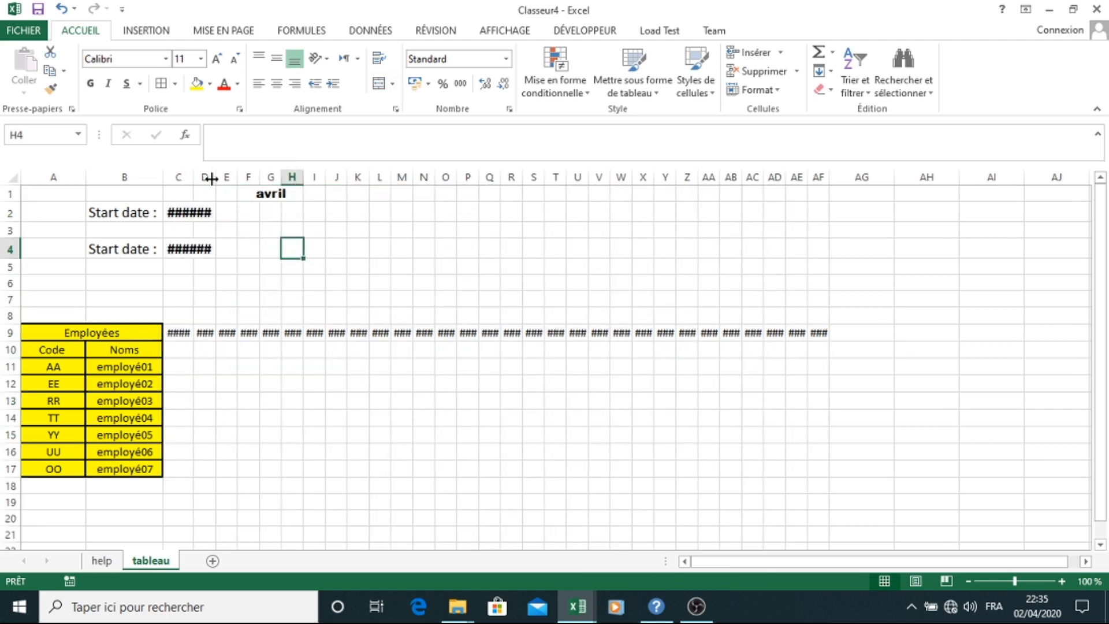
Apply the custom number format jjj to C9:AF9 to show the dates as abbreviated weekday names.
click(177, 331)
drag(193, 340, 820, 328)
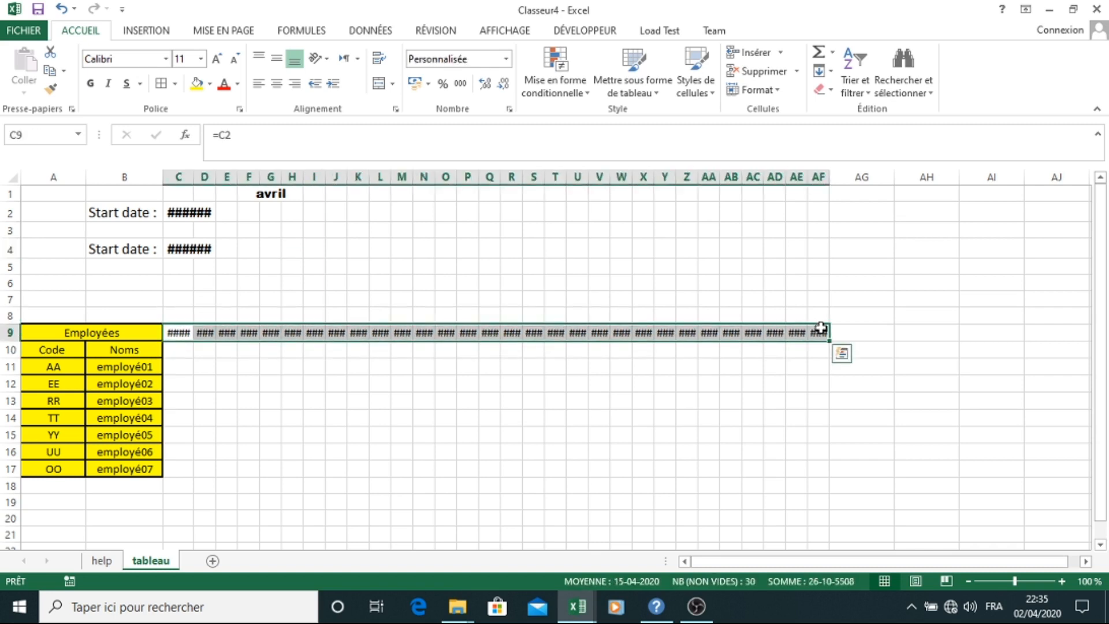
click(509, 110)
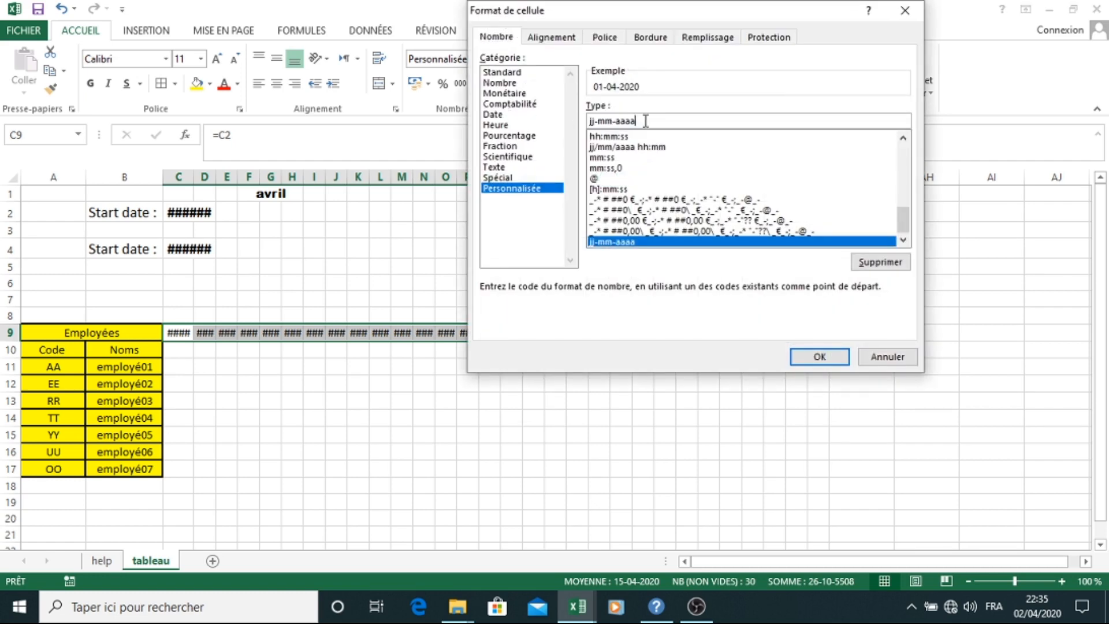
key(BackSpace)
key(BackSpace)
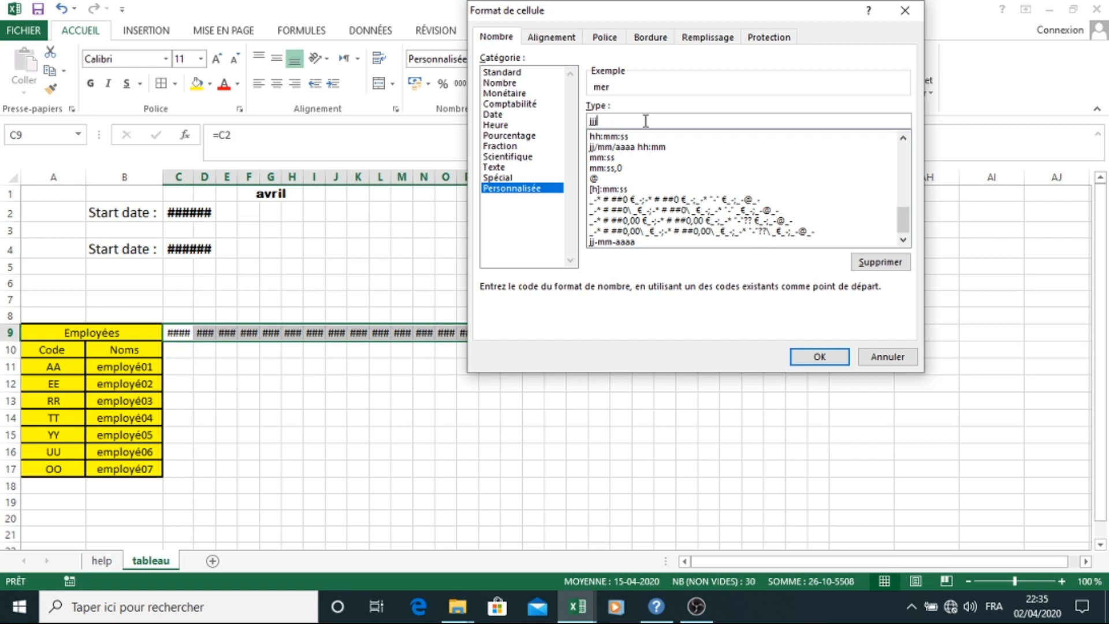
click(819, 355)
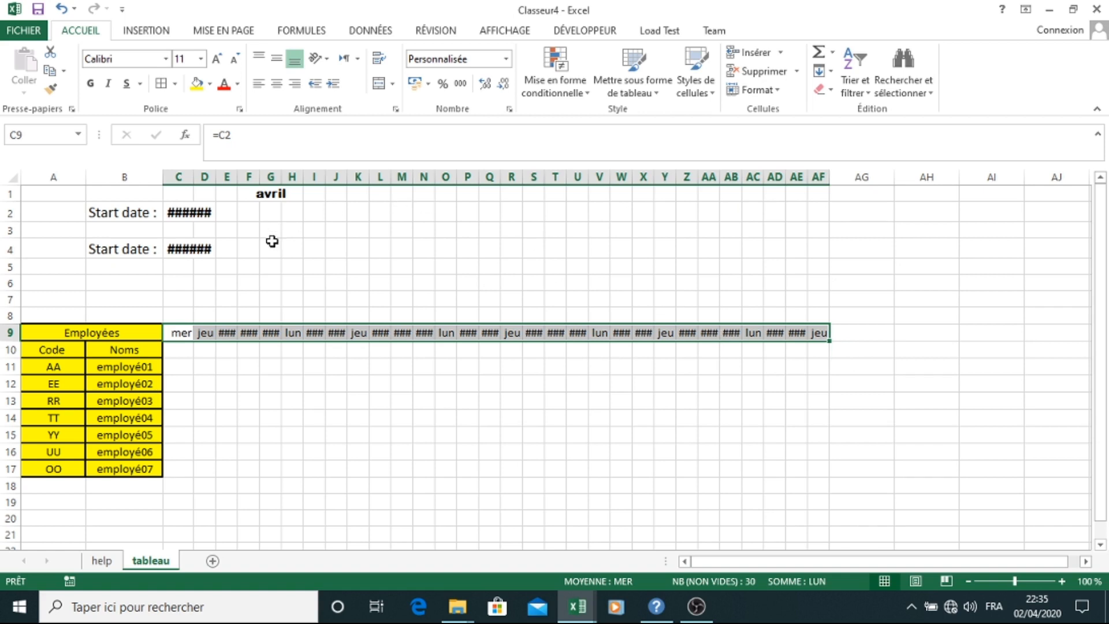
Widen columns C to G, I, J and L enough to fit the start and end dates and weekday names.
drag(235, 177, 275, 179)
drag(193, 178, 250, 176)
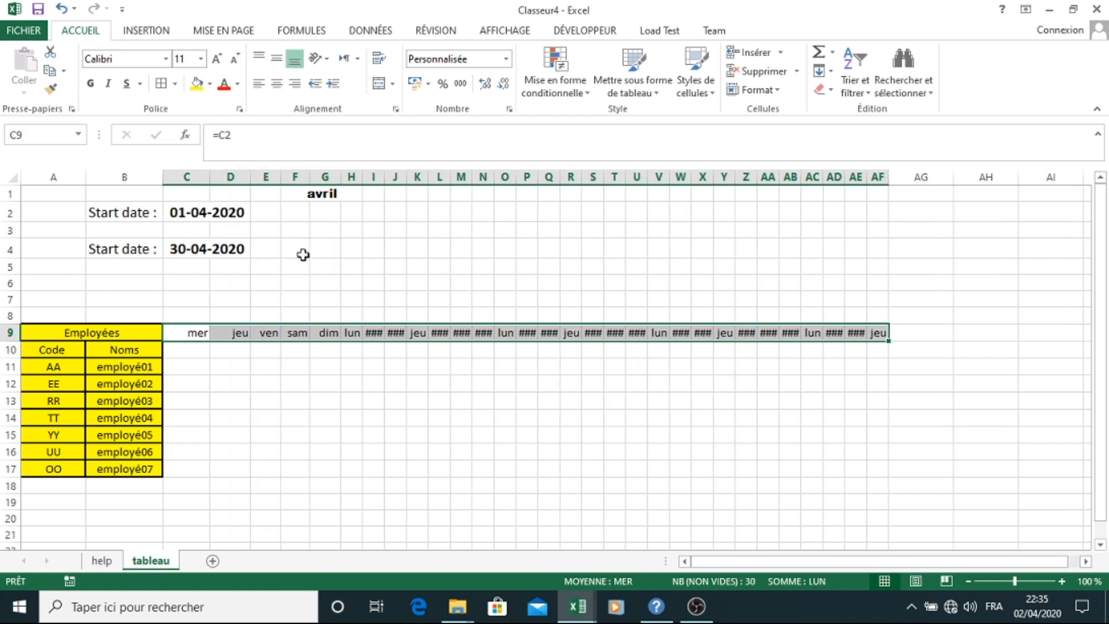
drag(383, 181, 500, 177)
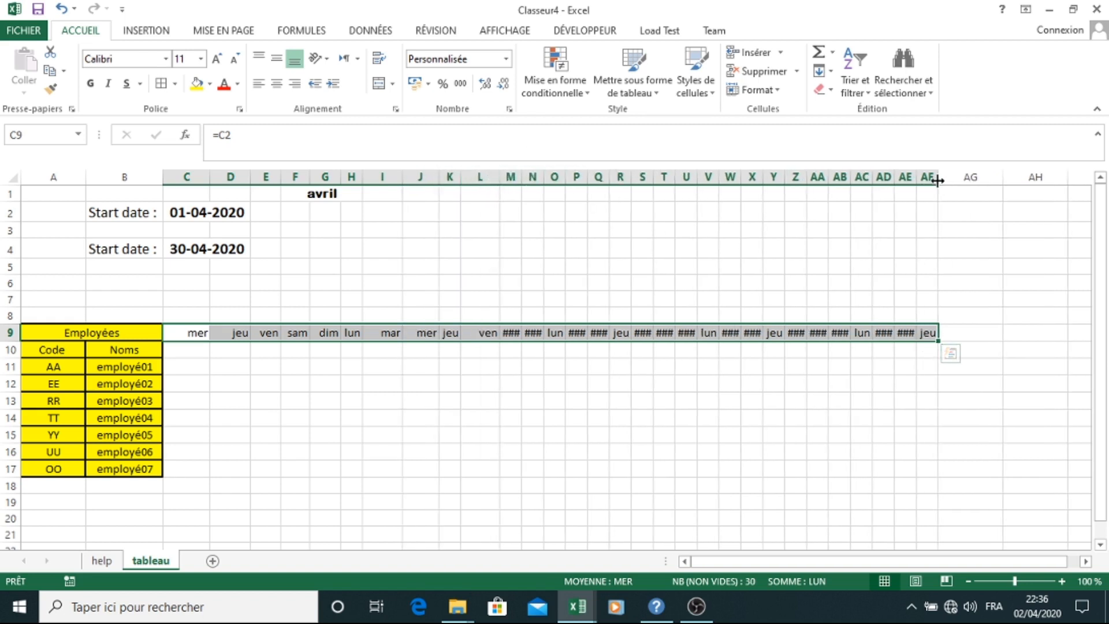
Give columns L through AF one uniform width just wide enough for the weekday names.
drag(934, 178, 472, 177)
drag(939, 179, 954, 174)
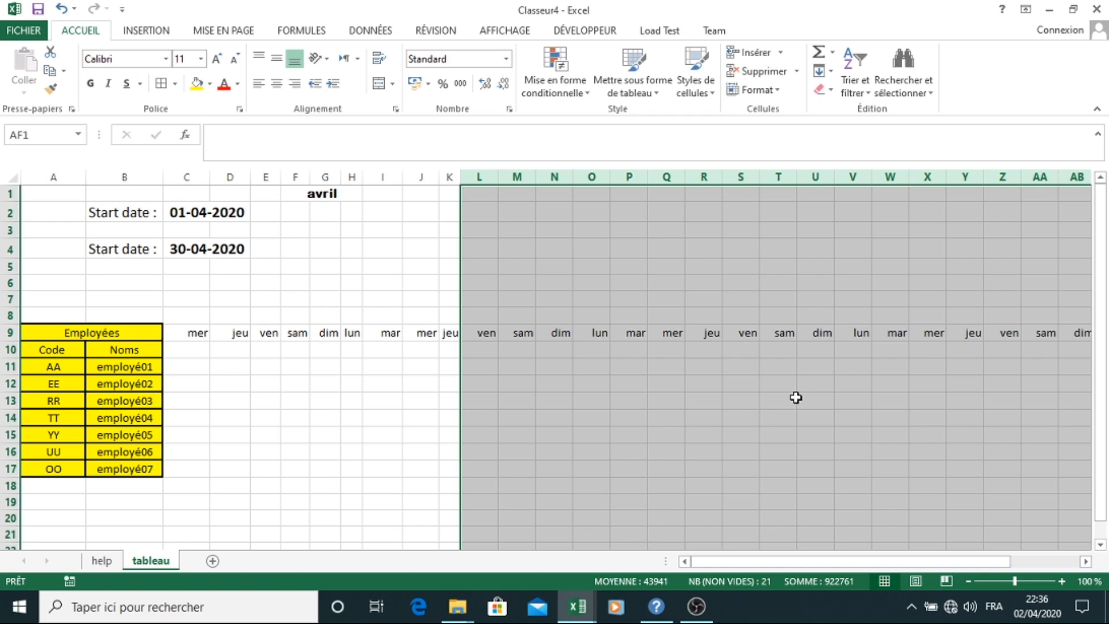
drag(840, 560, 875, 557)
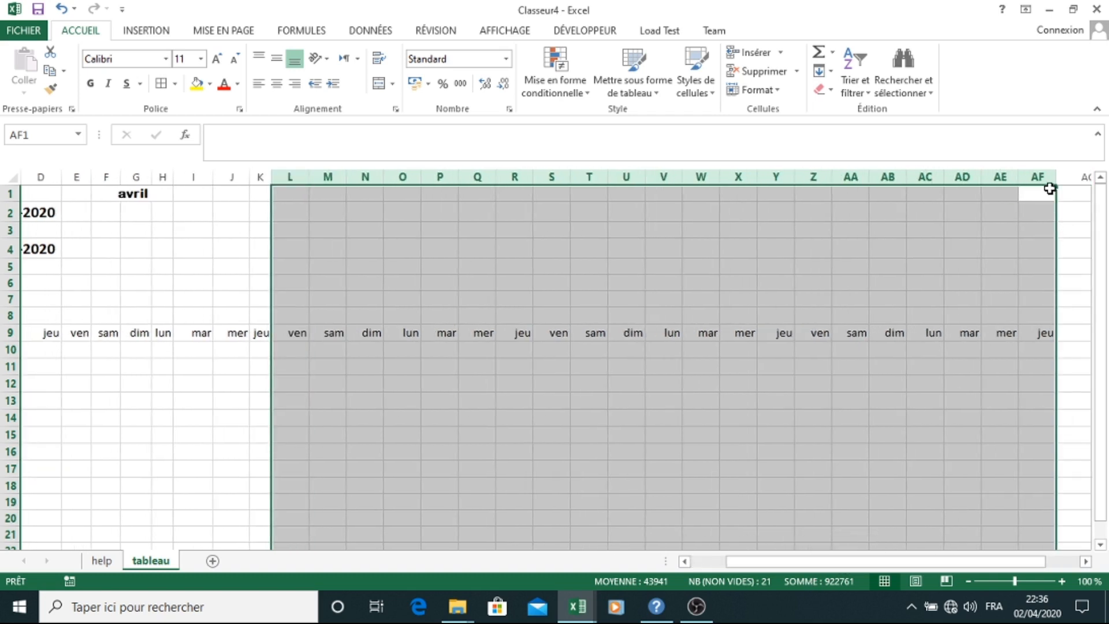
drag(1052, 184, 1044, 179)
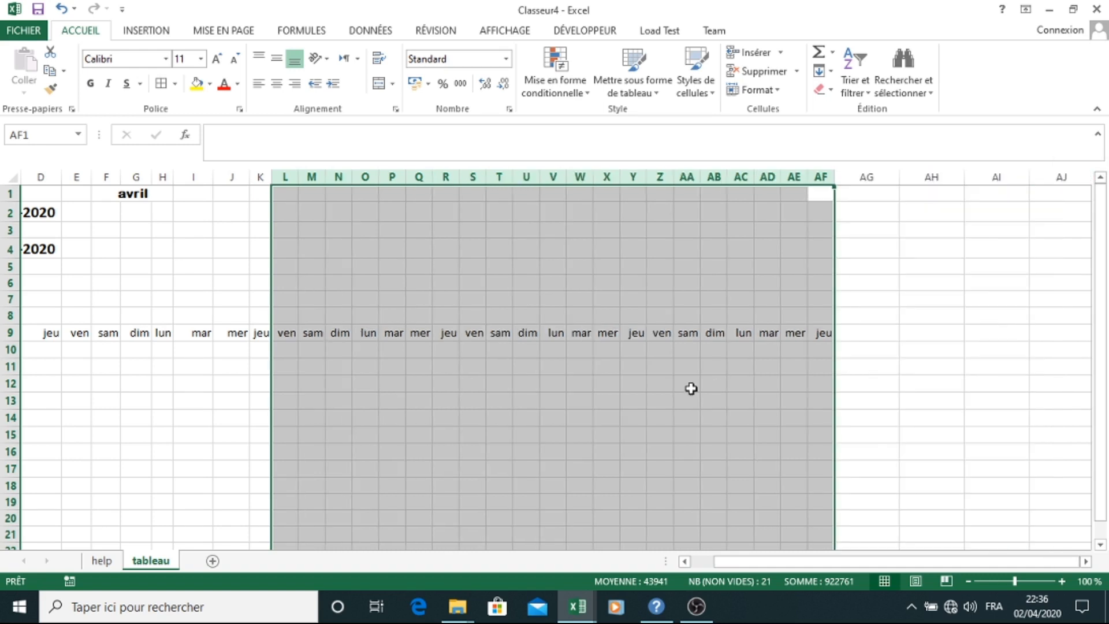
click(698, 561)
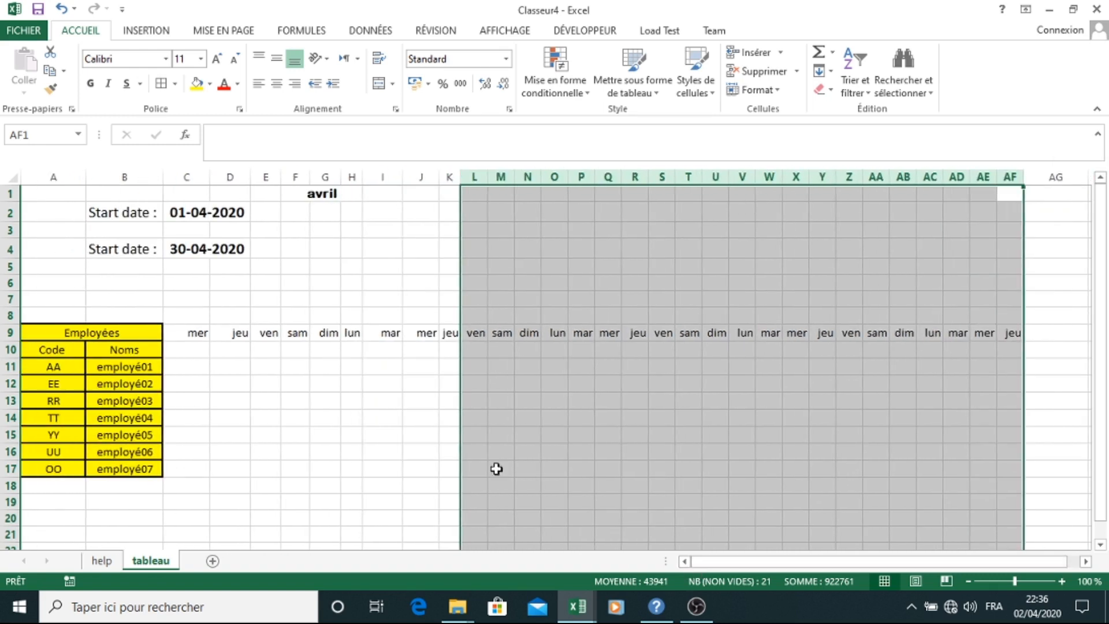
click(433, 440)
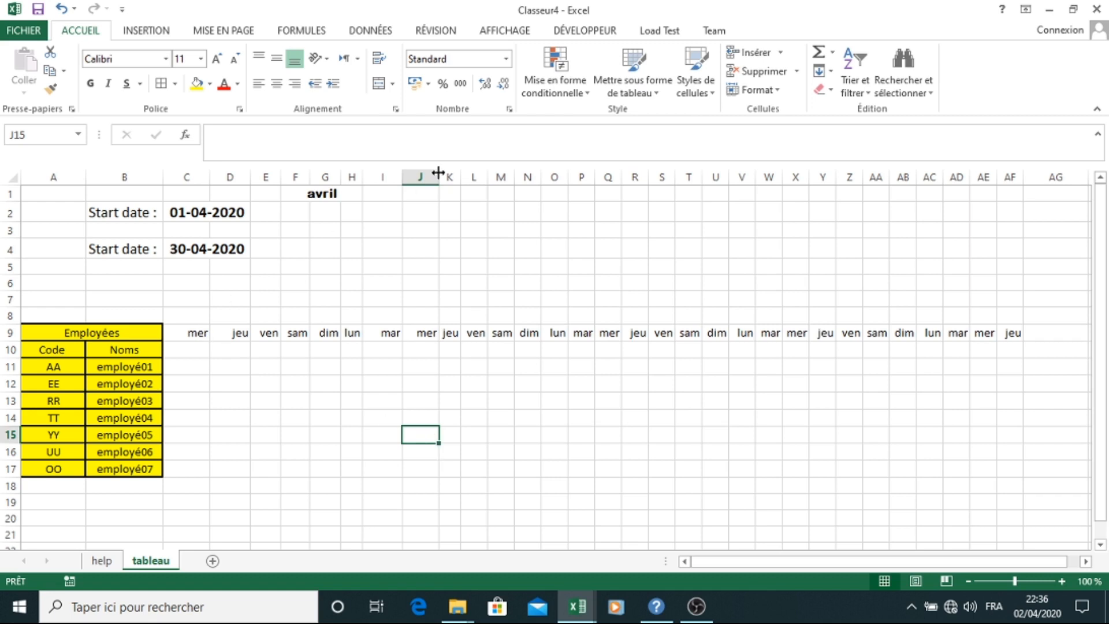
Narrow columns I, J, D and E slightly to tighten the spacing of the weekday names.
drag(438, 174, 393, 181)
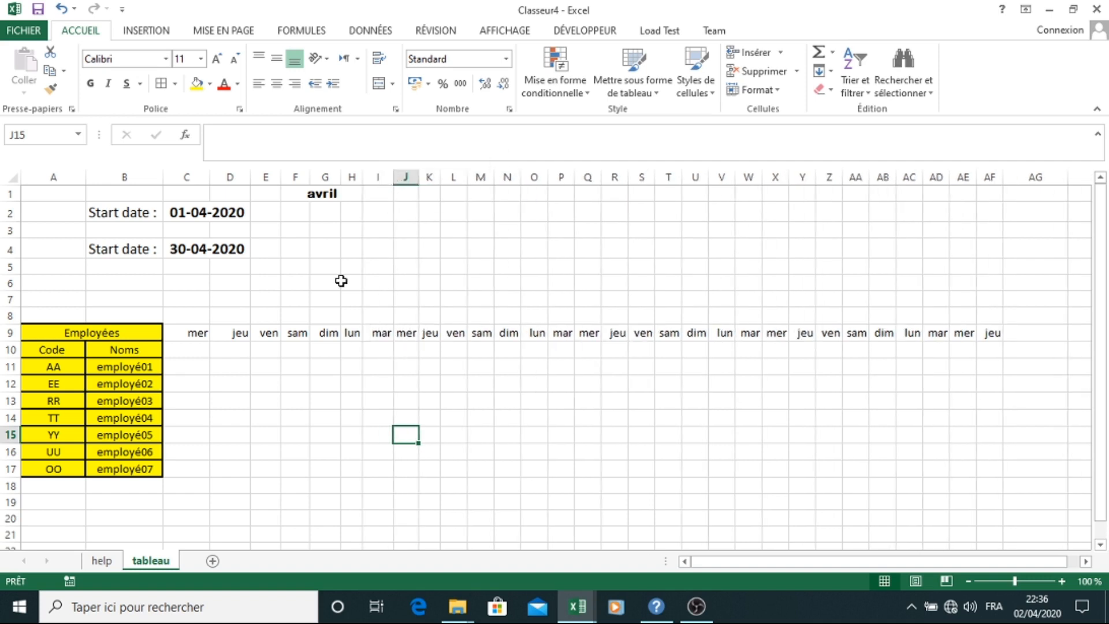
drag(279, 181, 249, 181)
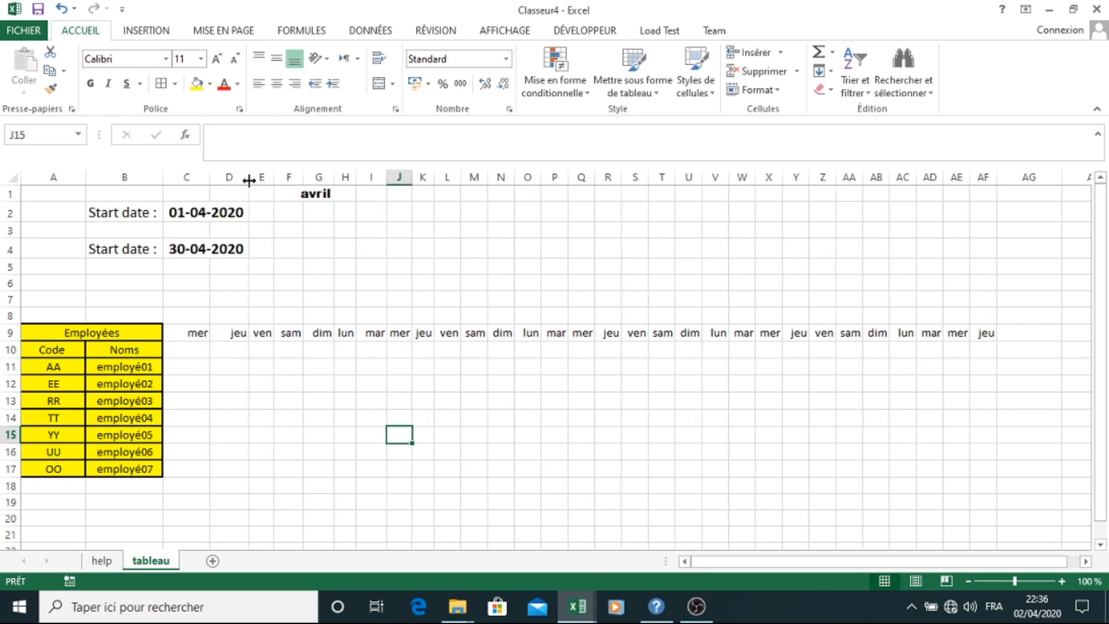
click(271, 406)
Link C10 to the first date in C9 with the formula =C9.
click(184, 347)
text(=)
click(190, 337)
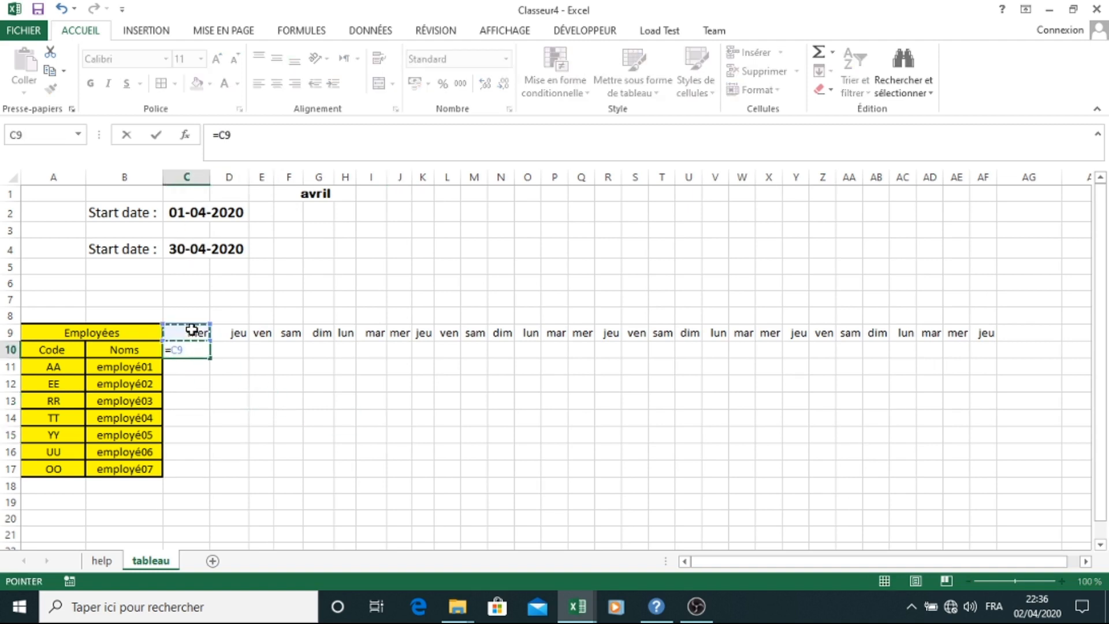
key(Return)
Enter the formula =C10+1 in D10 and copy it across row 10 to AF10.
click(223, 347)
text(=)
click(193, 348)
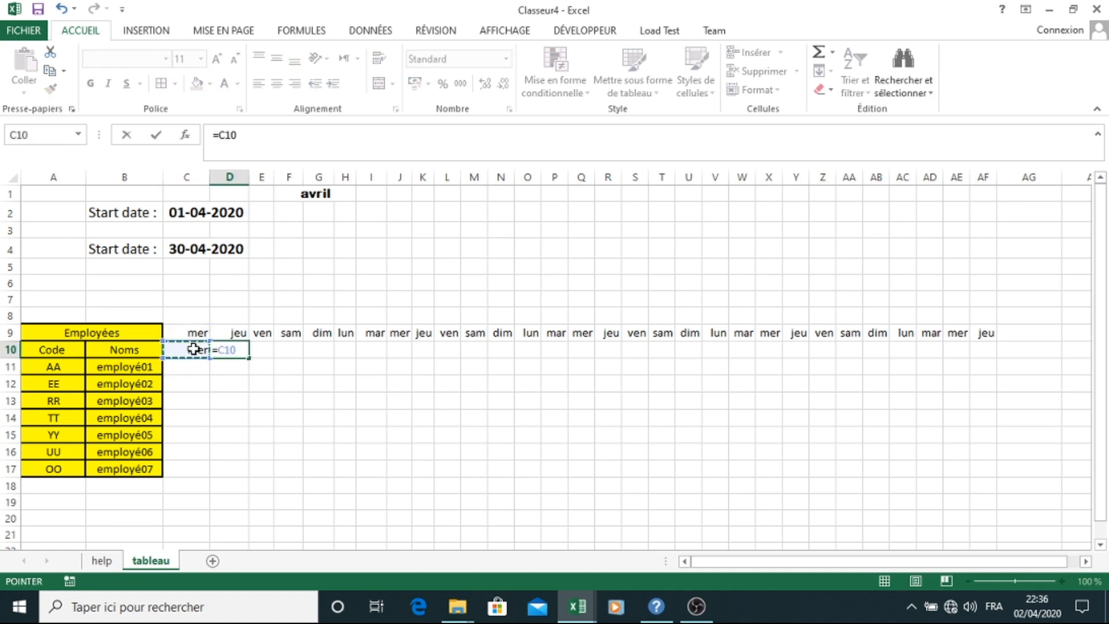
text(+)
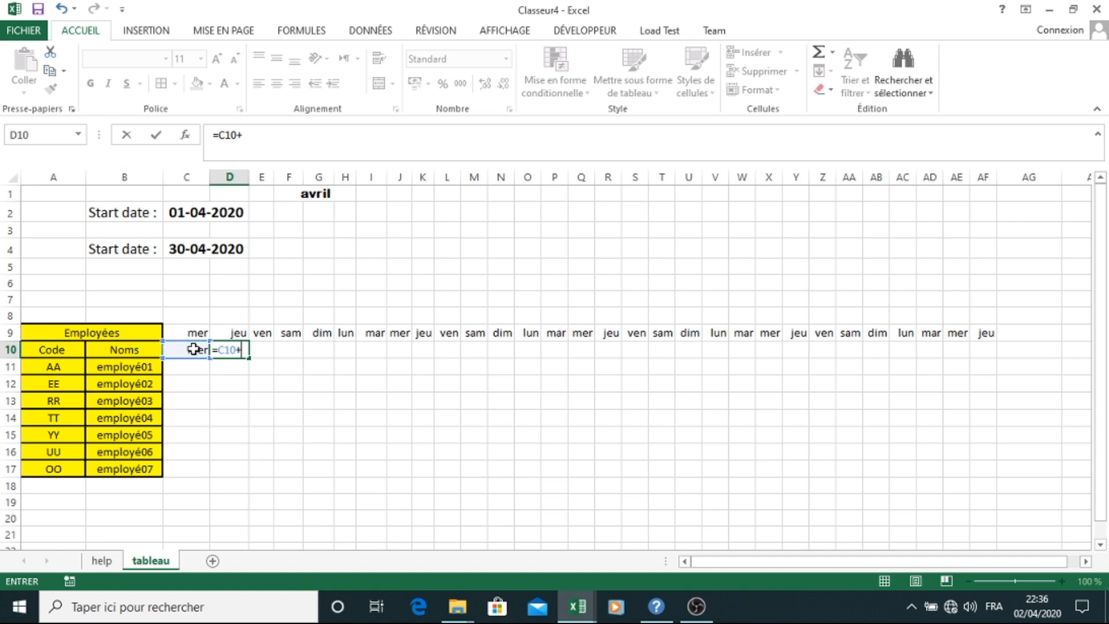
key(Return)
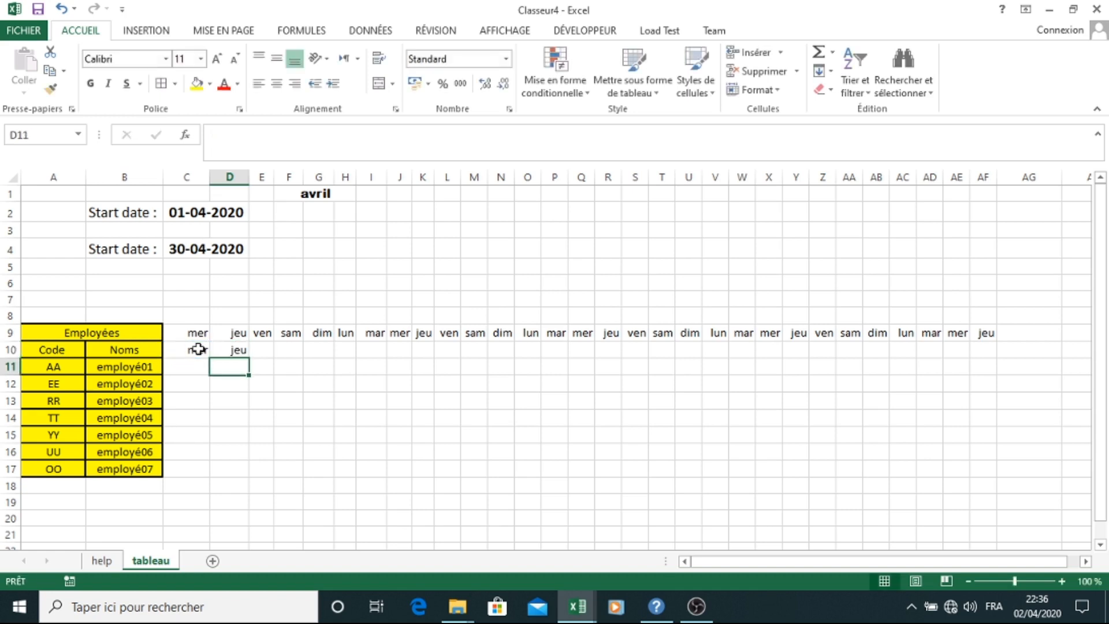
click(241, 354)
drag(250, 359, 989, 357)
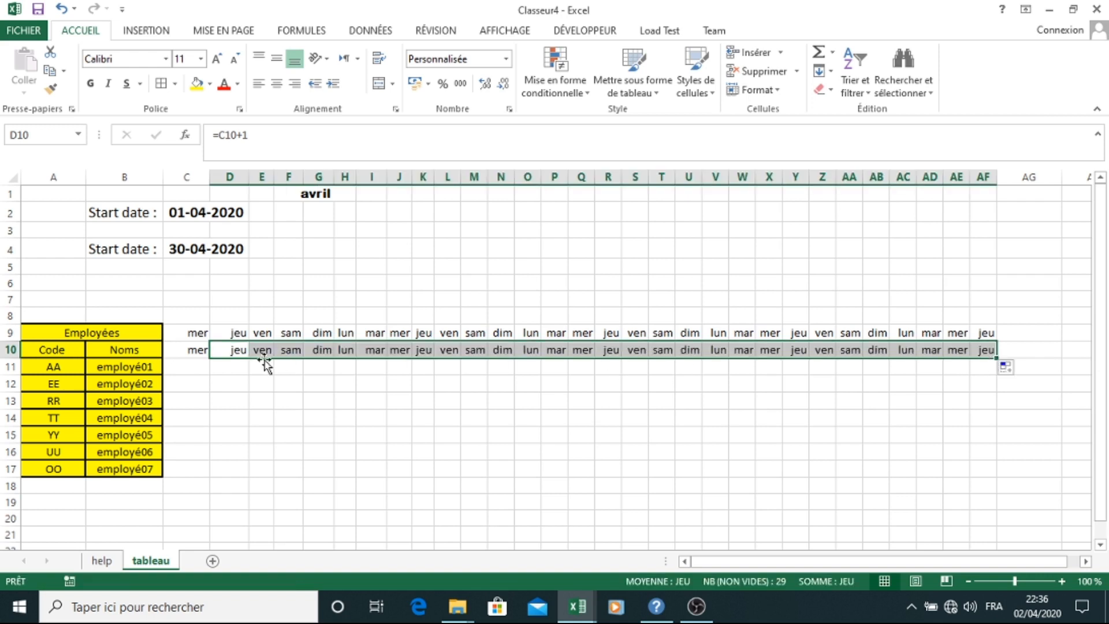
Apply the custom number format jj to C10:AF10 to show two-digit day numbers.
click(186, 351)
drag(186, 351, 987, 351)
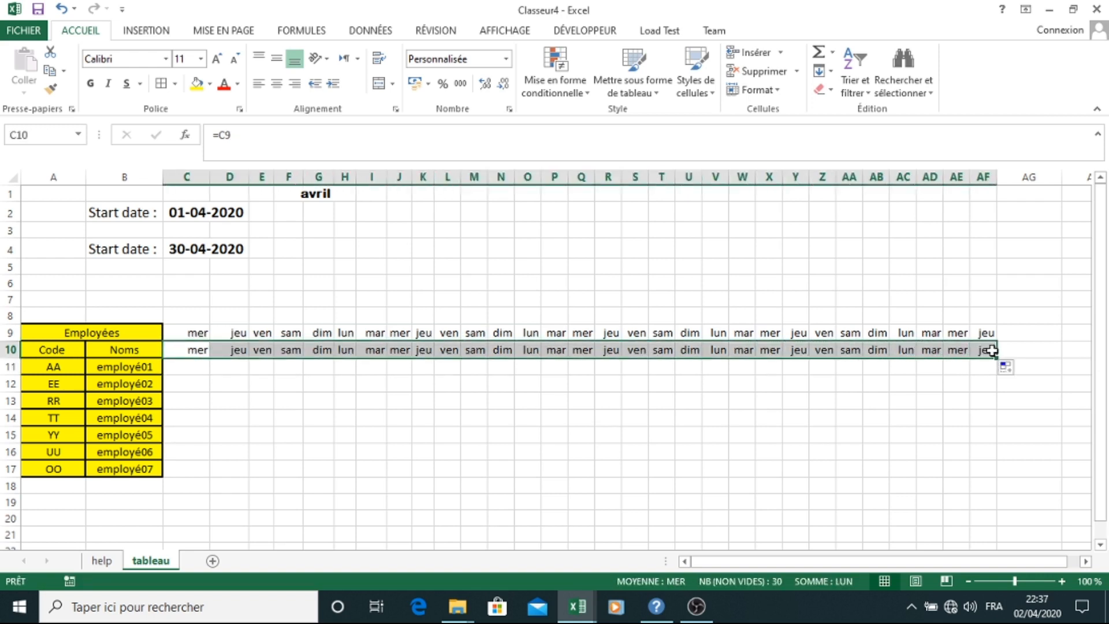
click(508, 110)
click(621, 122)
key(BackSpace)
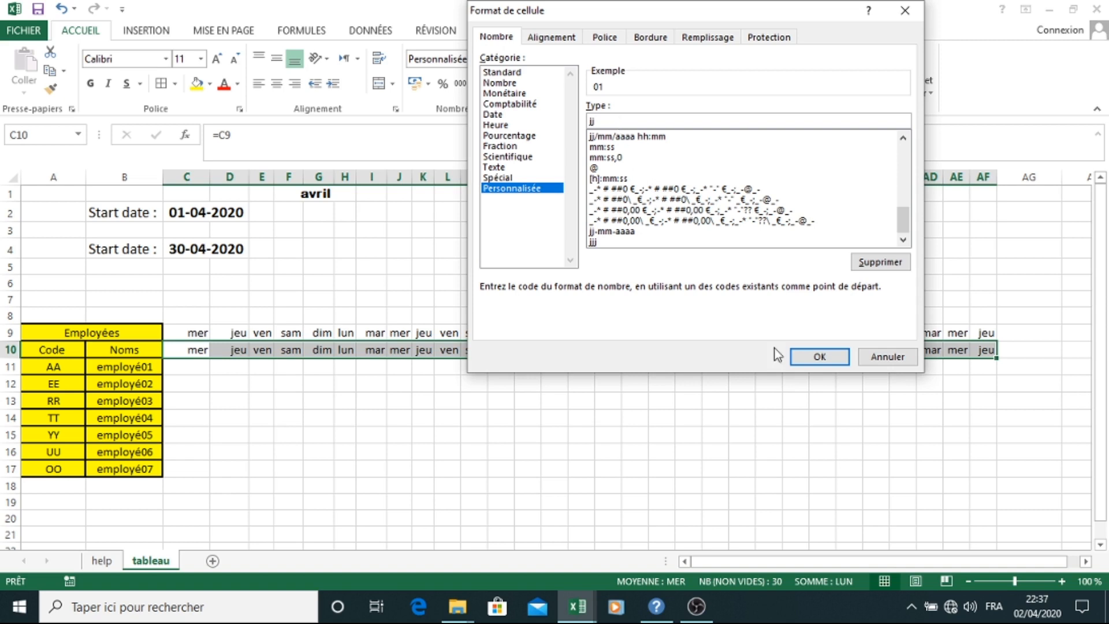
click(819, 356)
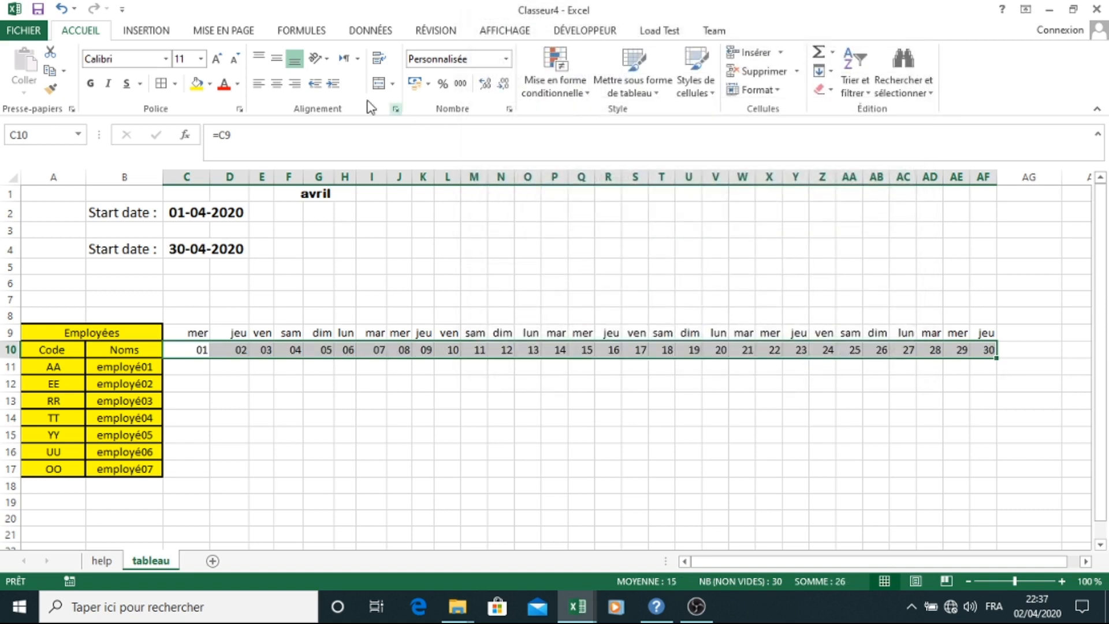
Center the weekday names and day numbers in C9:AF10 horizontally and vertically.
click(276, 85)
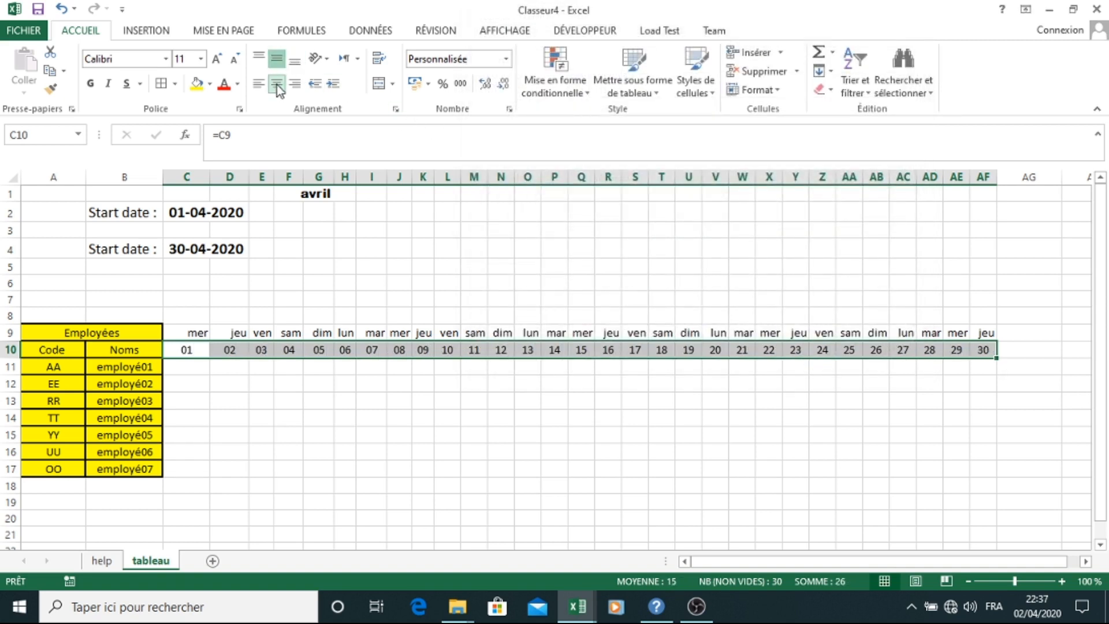
drag(168, 332, 981, 349)
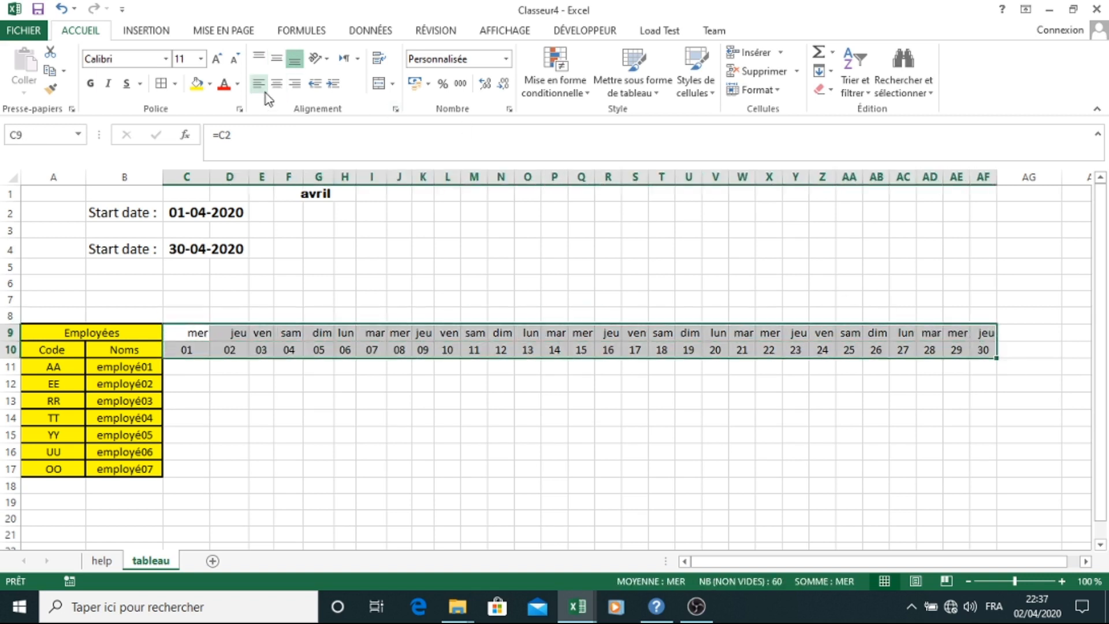
click(274, 86)
click(277, 61)
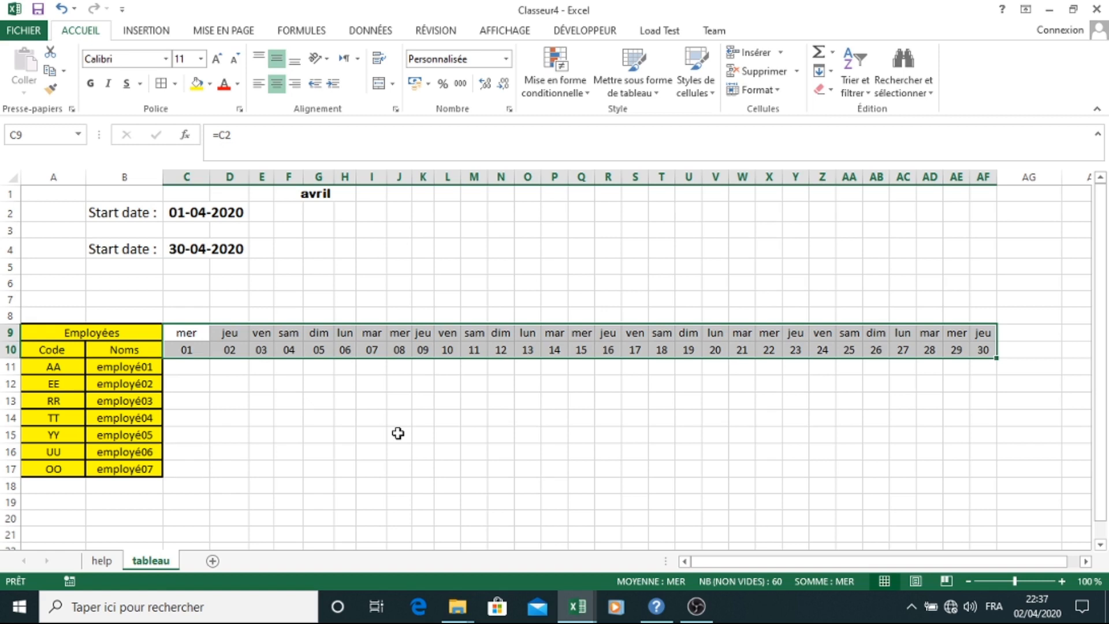
click(398, 433)
Add thick black borders around every cell of the attendance grid C9:AF17.
drag(185, 335, 978, 467)
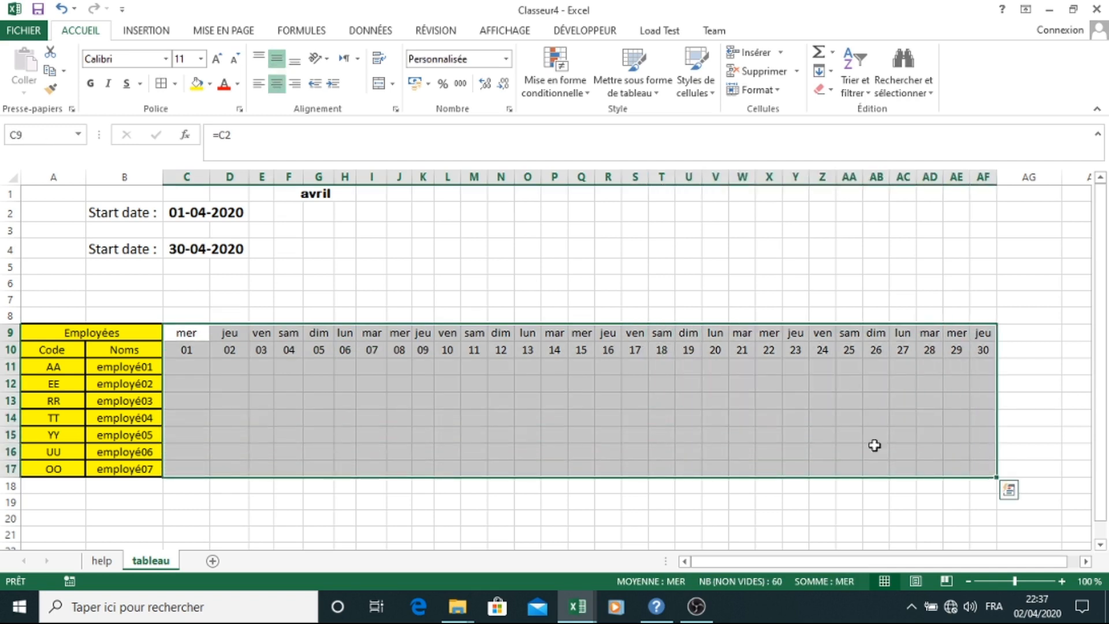
click(160, 85)
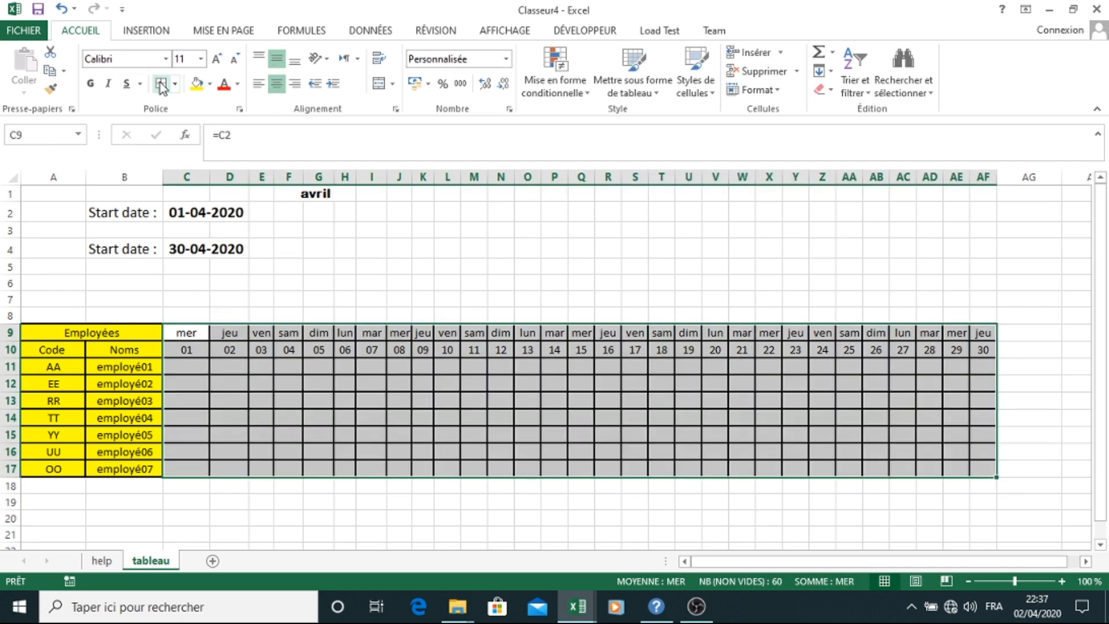
click(226, 348)
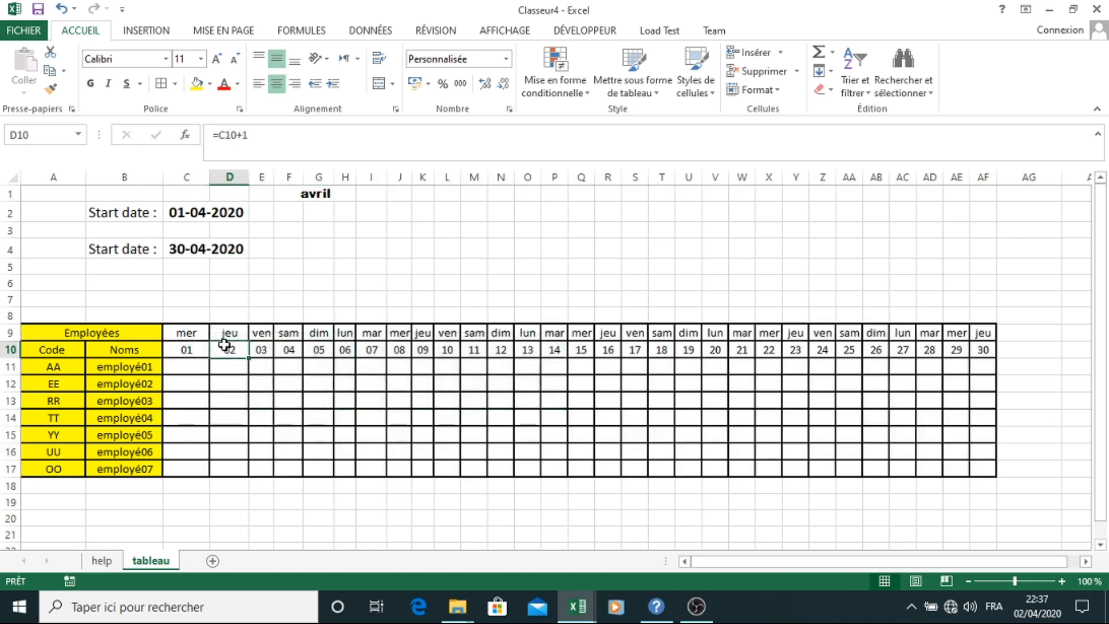
Fill the weekday and day-number header cells C9:AF10 with yellow.
click(186, 334)
drag(327, 325, 930, 347)
drag(185, 333, 981, 348)
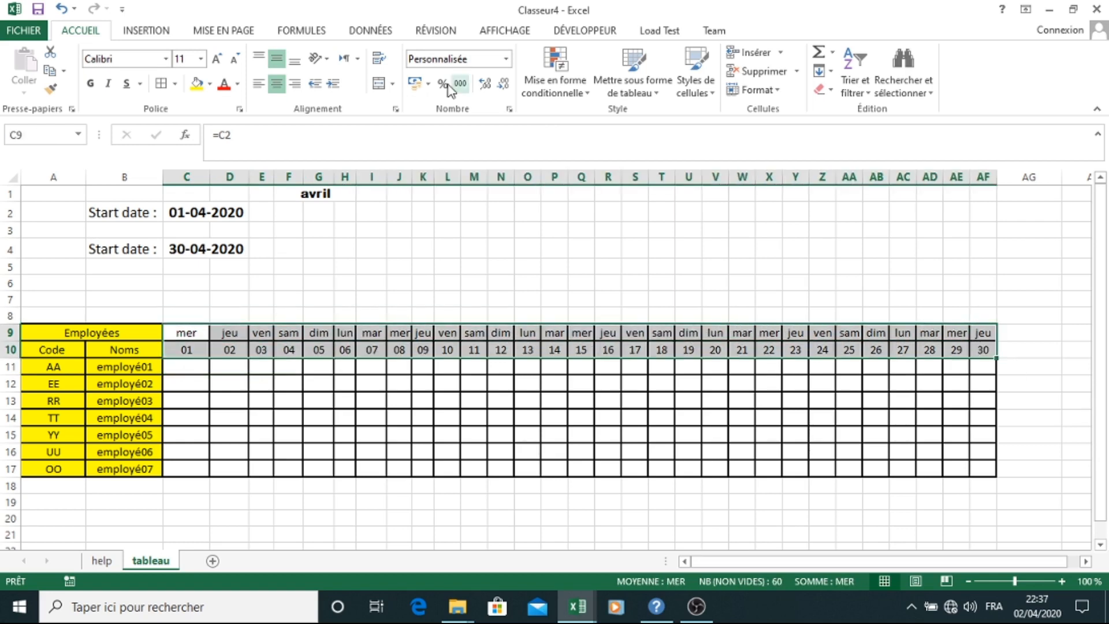
click(197, 84)
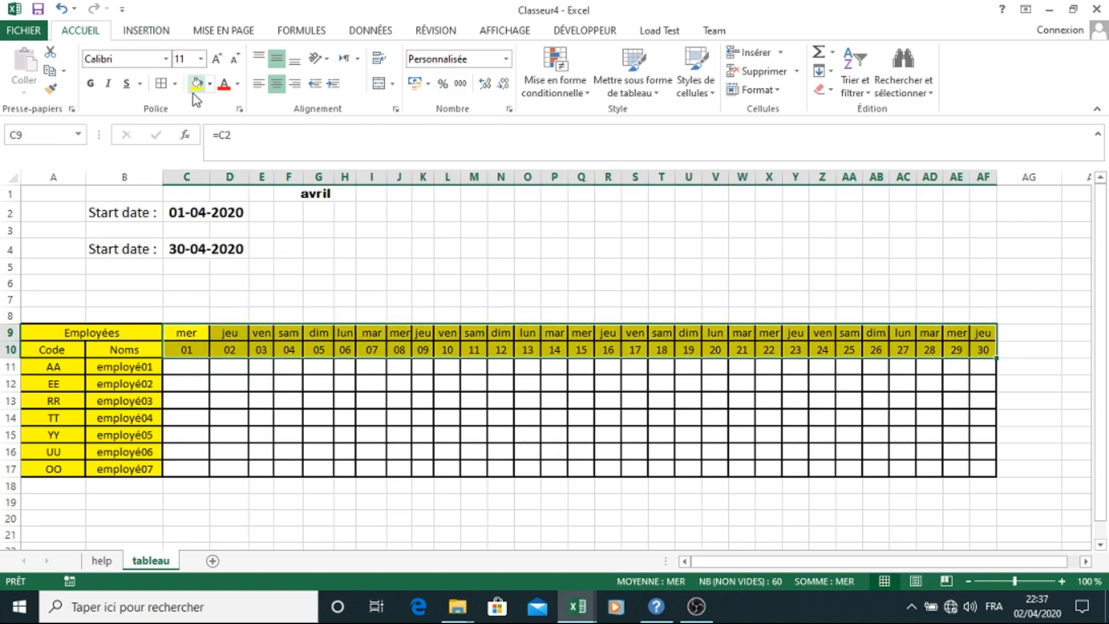
click(381, 298)
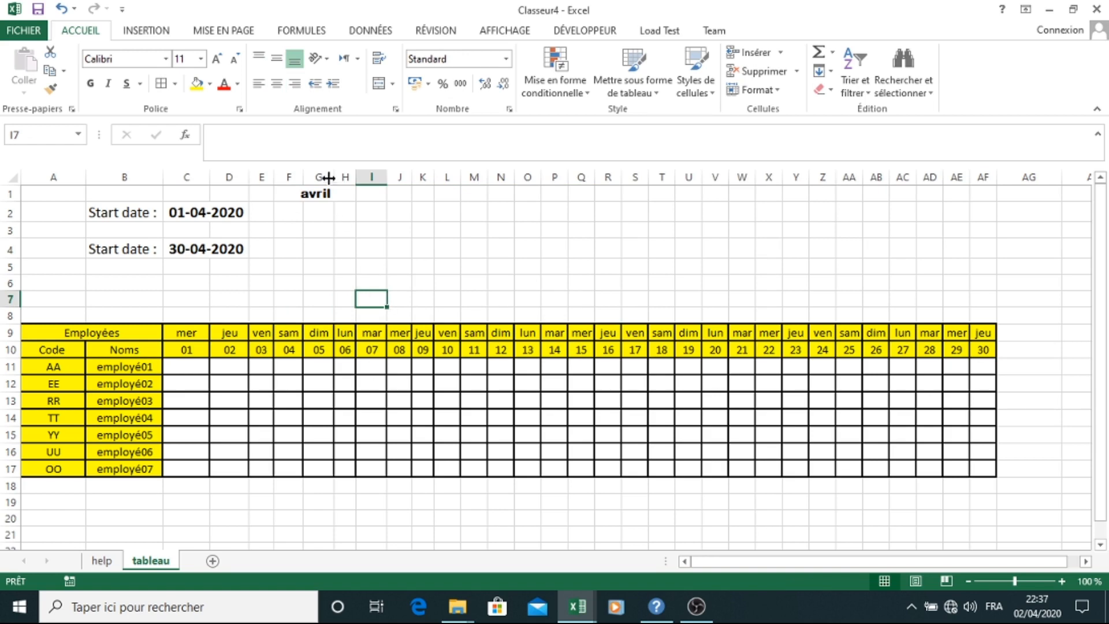
Change the month in the merged cell F1 to mai.
click(345, 197)
click(363, 194)
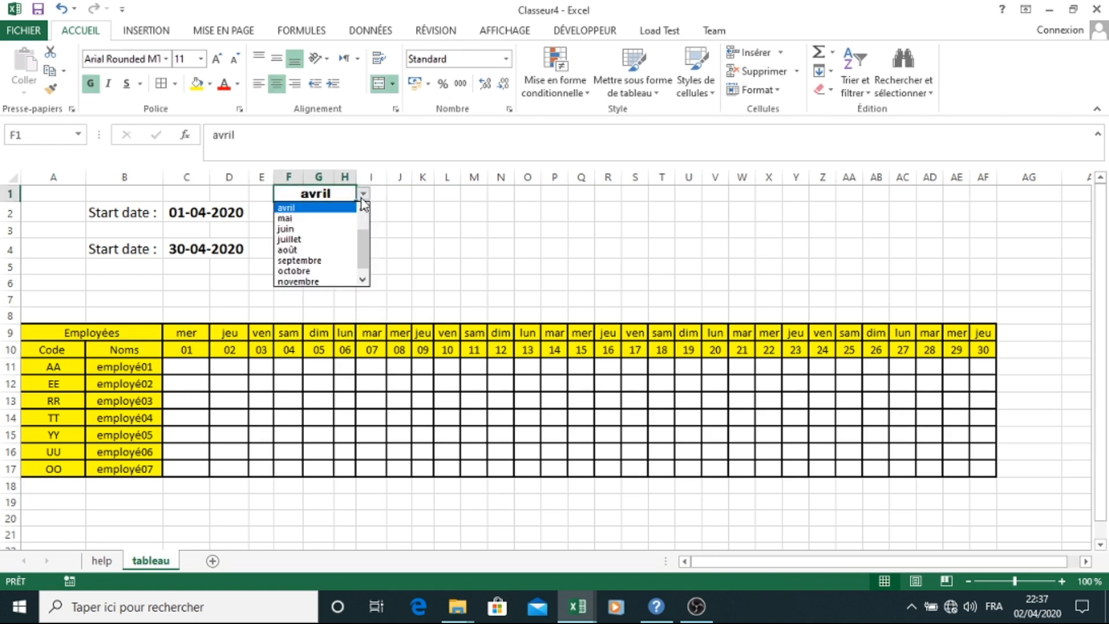
click(326, 219)
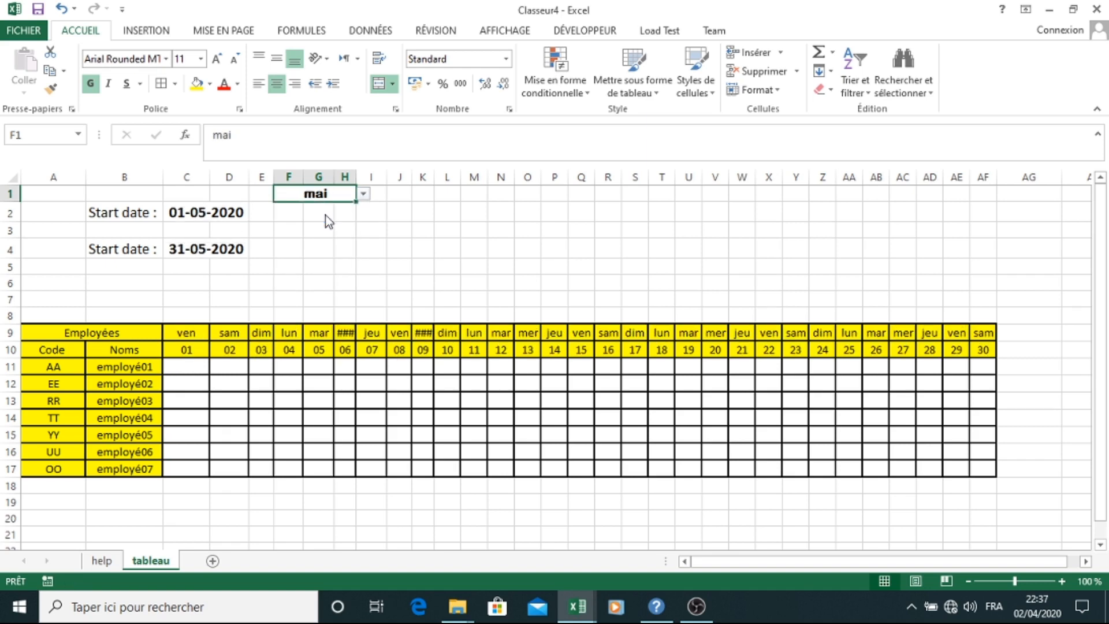
Switch the month in the merged cell F1 to juin and then to août to test the dates.
click(362, 194)
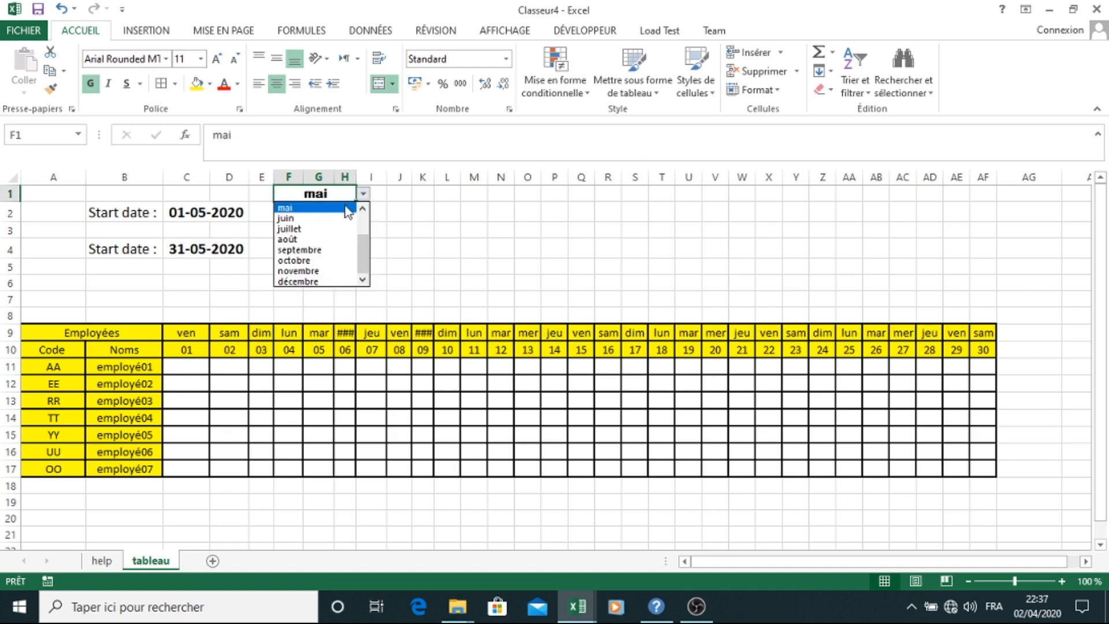
click(332, 220)
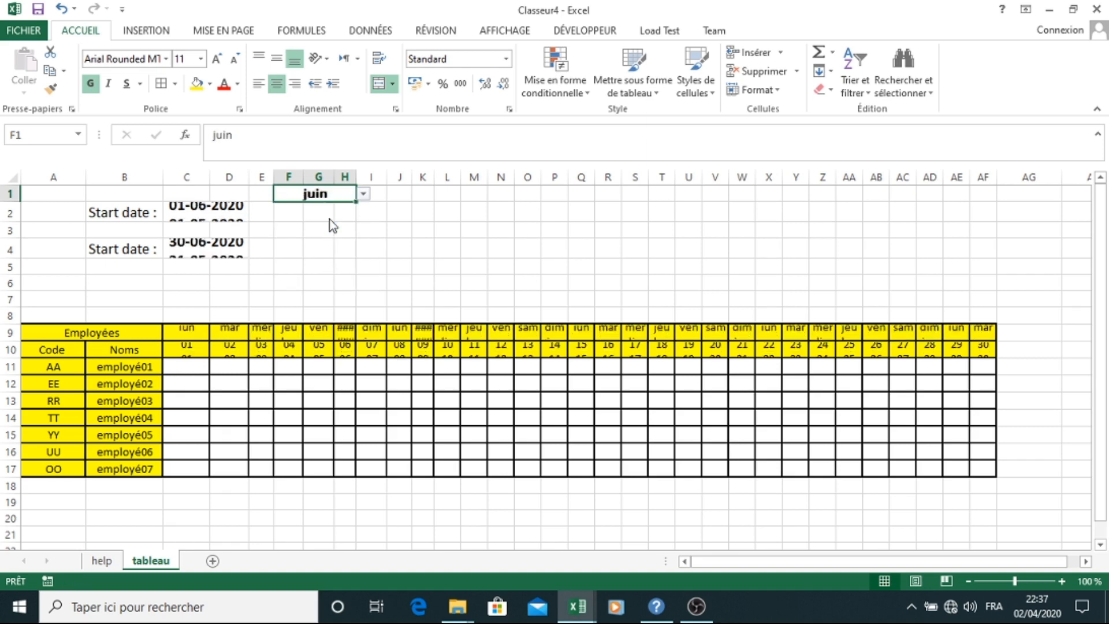
click(363, 194)
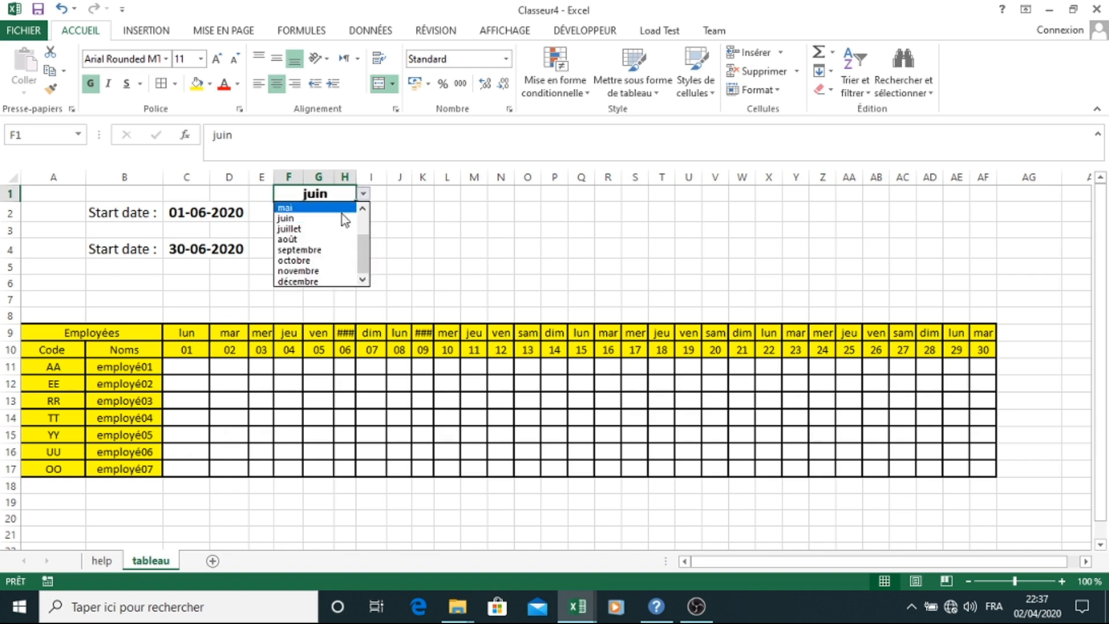
click(327, 243)
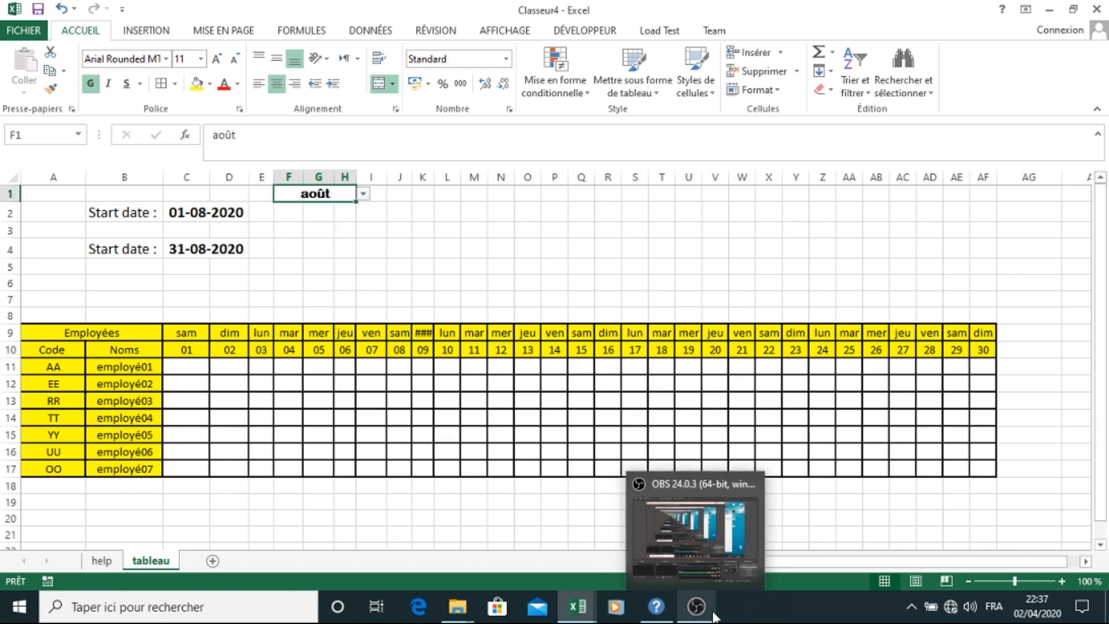
click(713, 614)
click(713, 614)
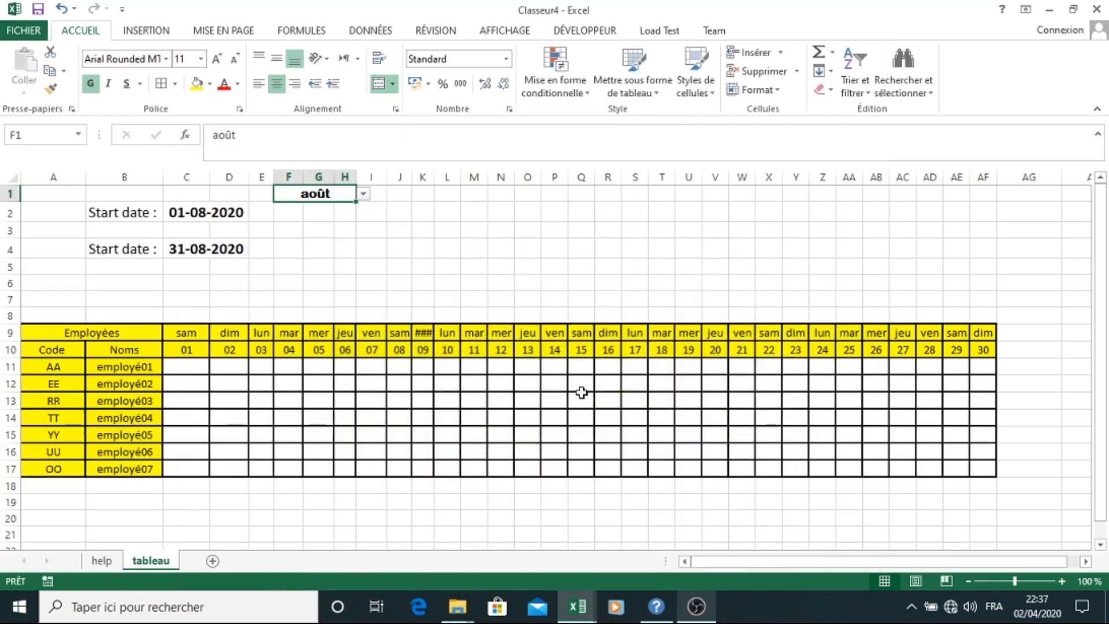
Change the month in F1 to septembre and then to janvier.
click(369, 196)
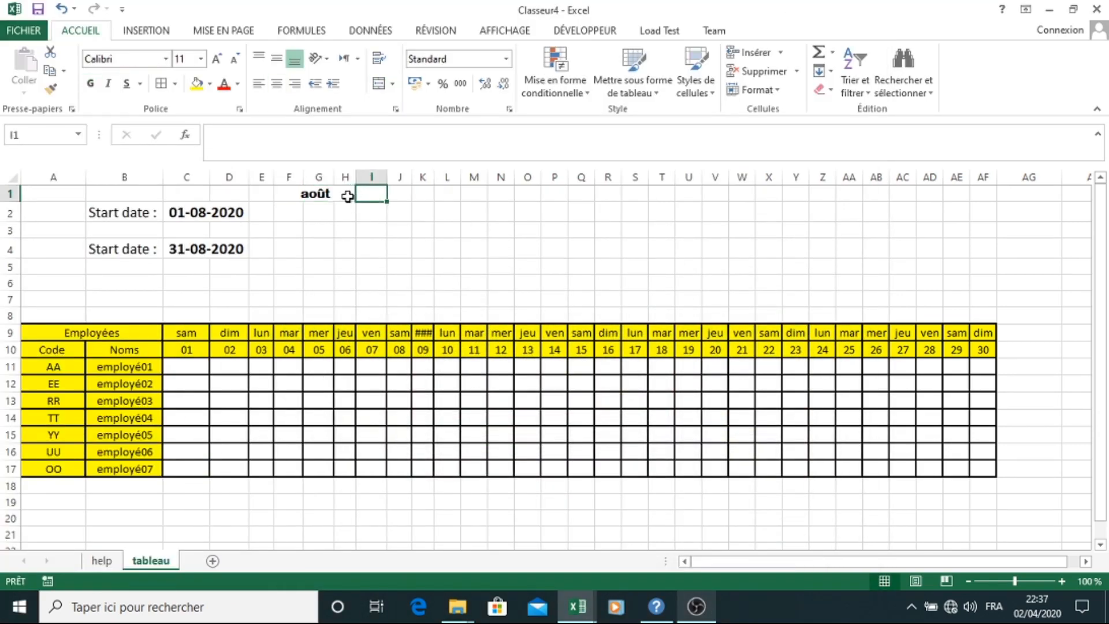
click(348, 197)
click(362, 196)
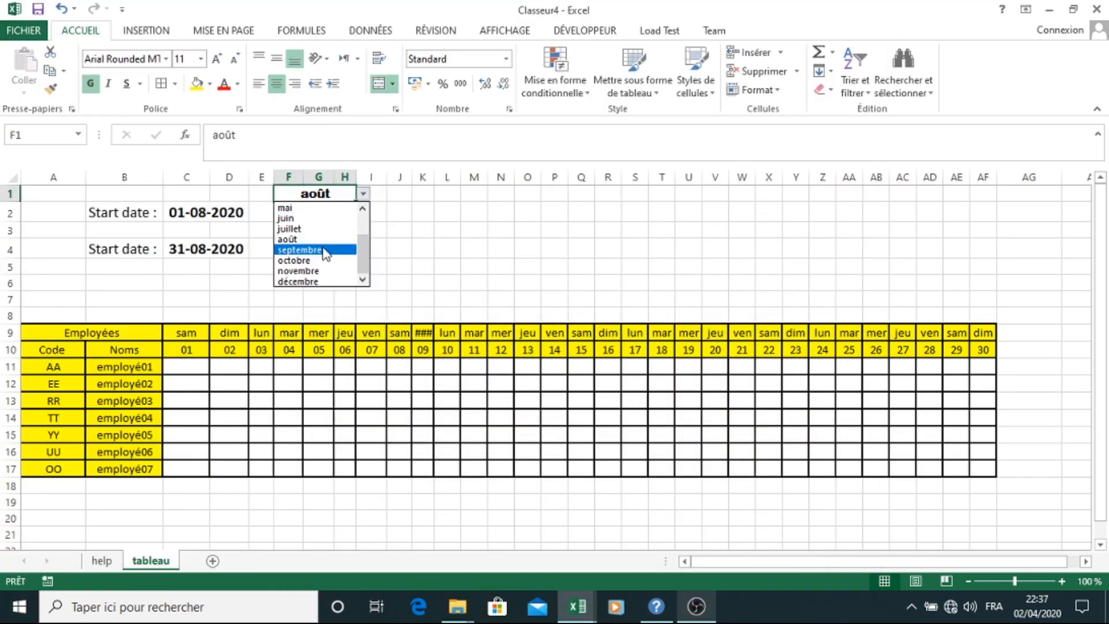
click(326, 250)
click(363, 195)
click(368, 224)
click(317, 209)
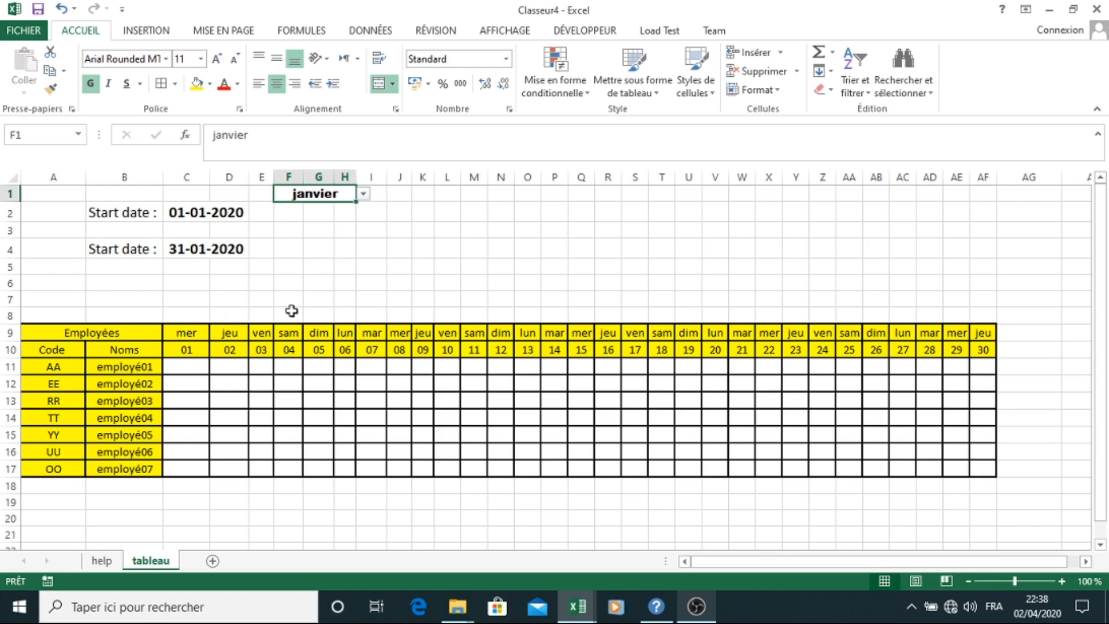
Enter the weekend-test formula =JOURSEM(C10;2)>5 in cell C20.
click(188, 517)
text(=)
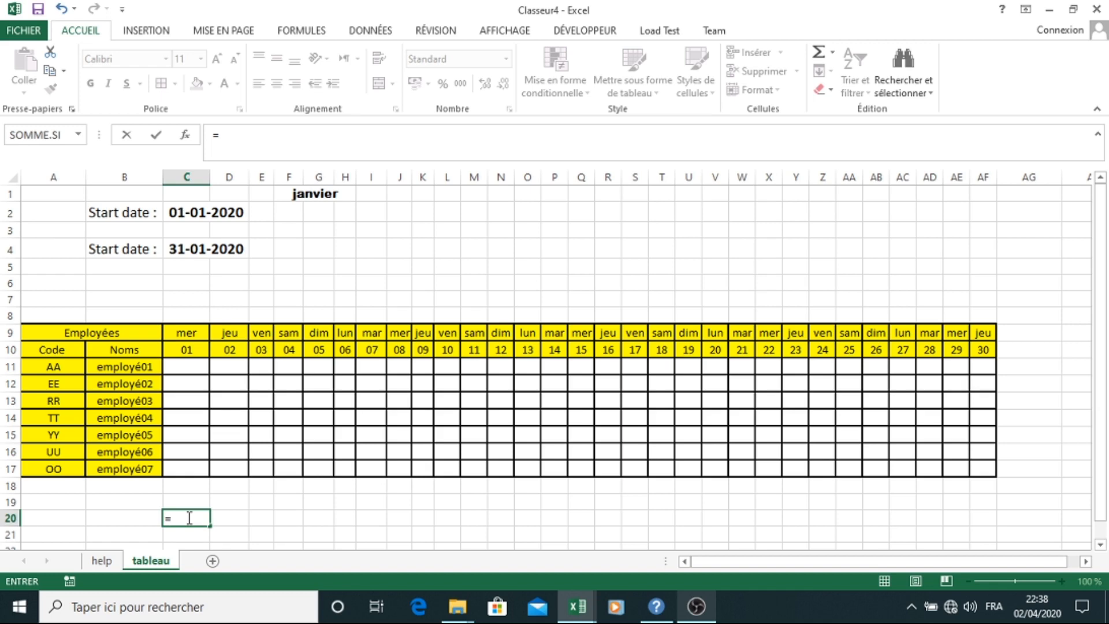
text(jo)
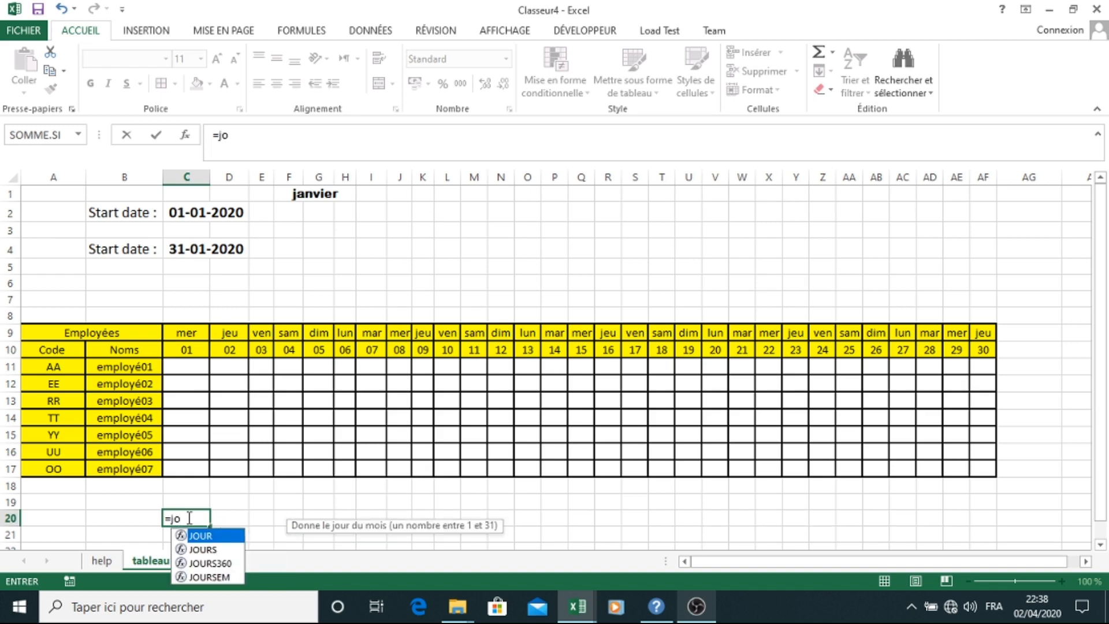
double_click(223, 577)
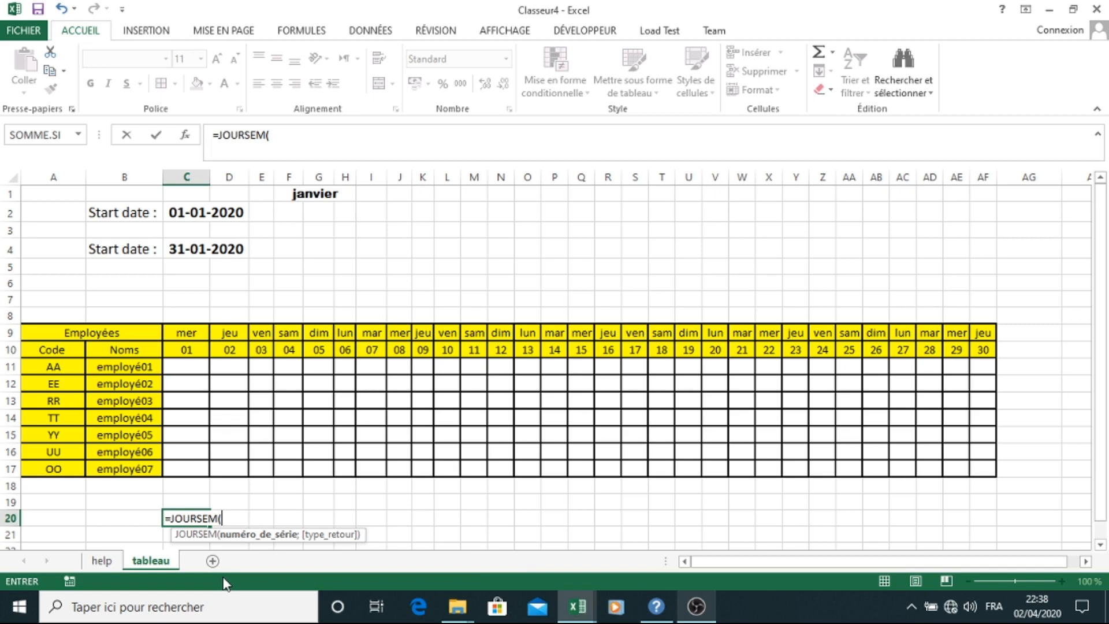
click(185, 349)
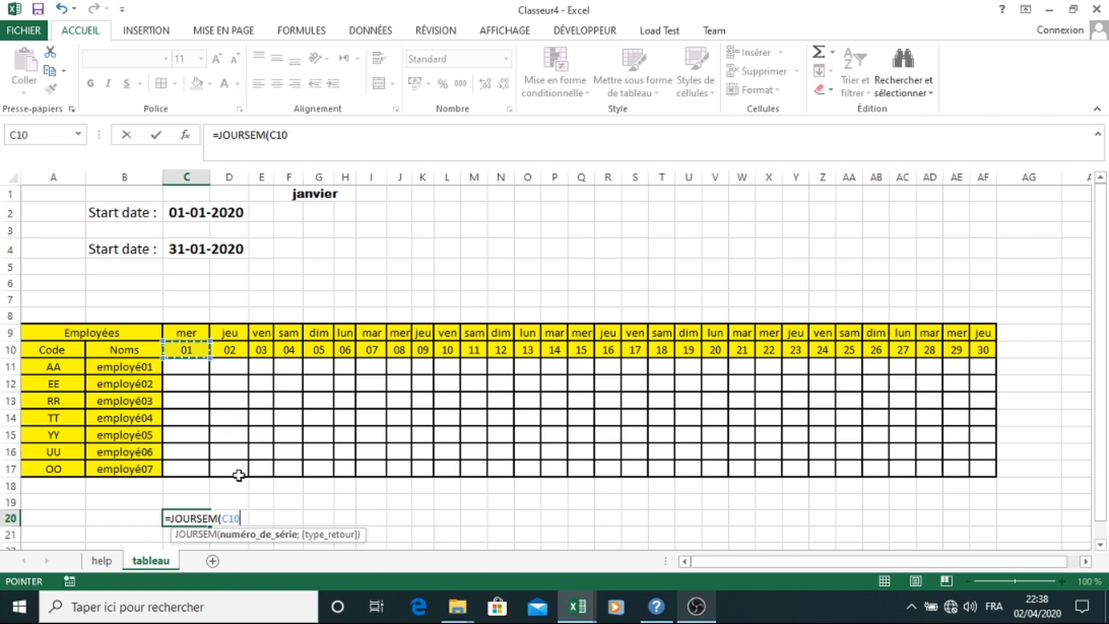
text(;)
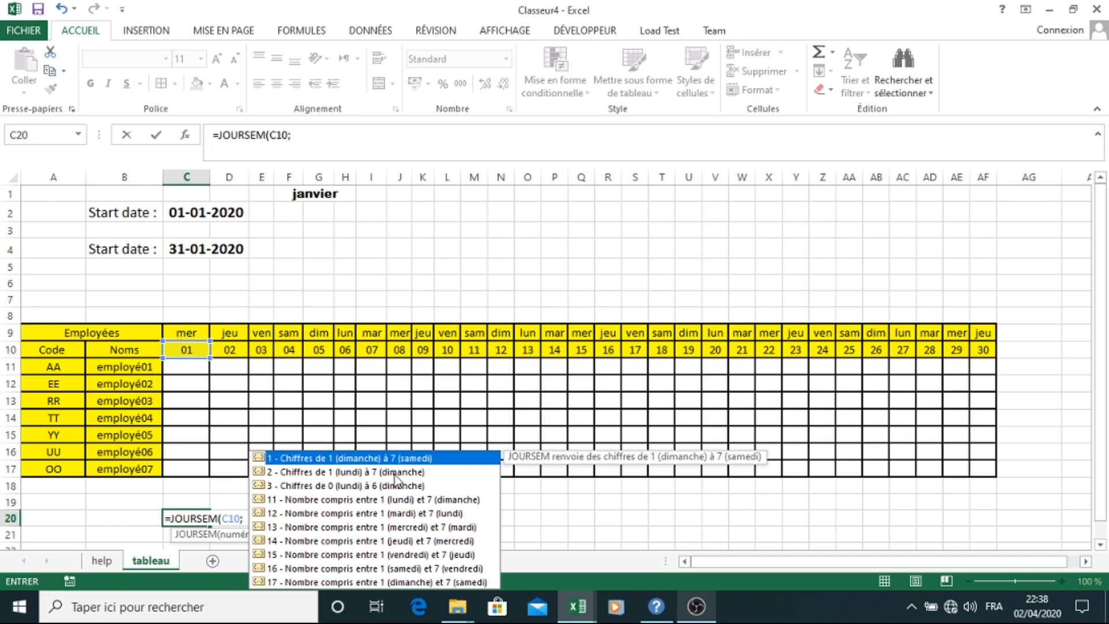
double_click(339, 472)
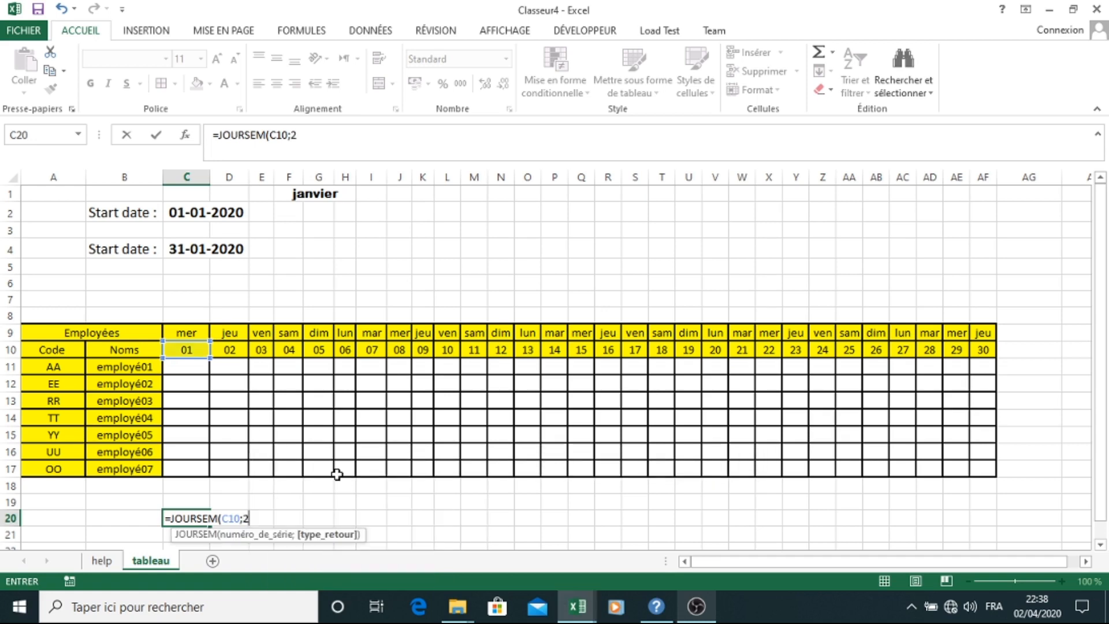
text()>5)
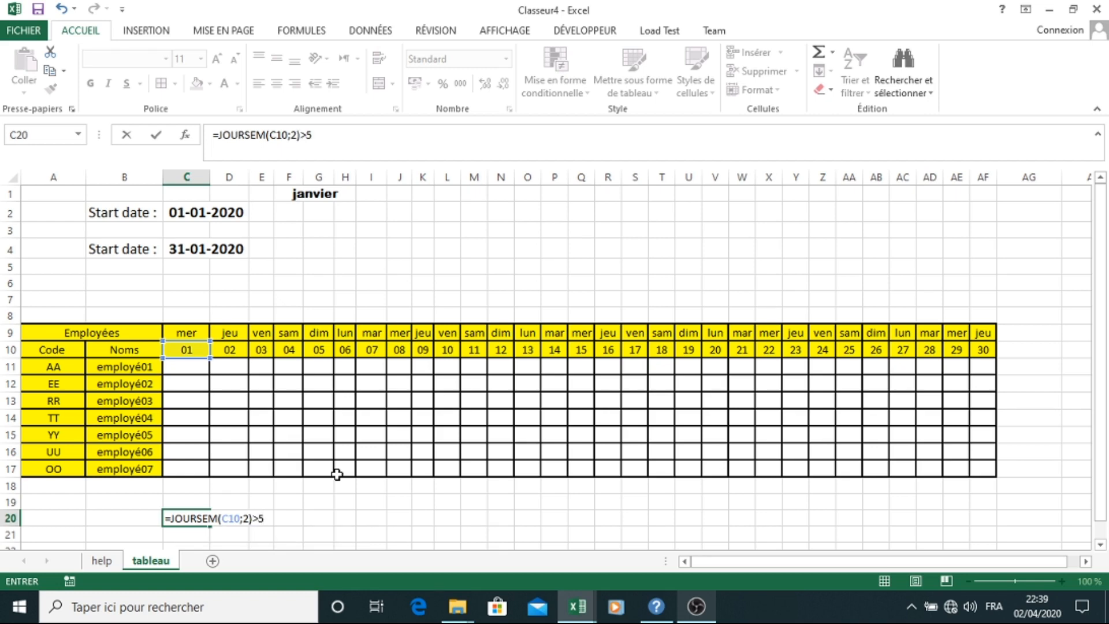
key(Return)
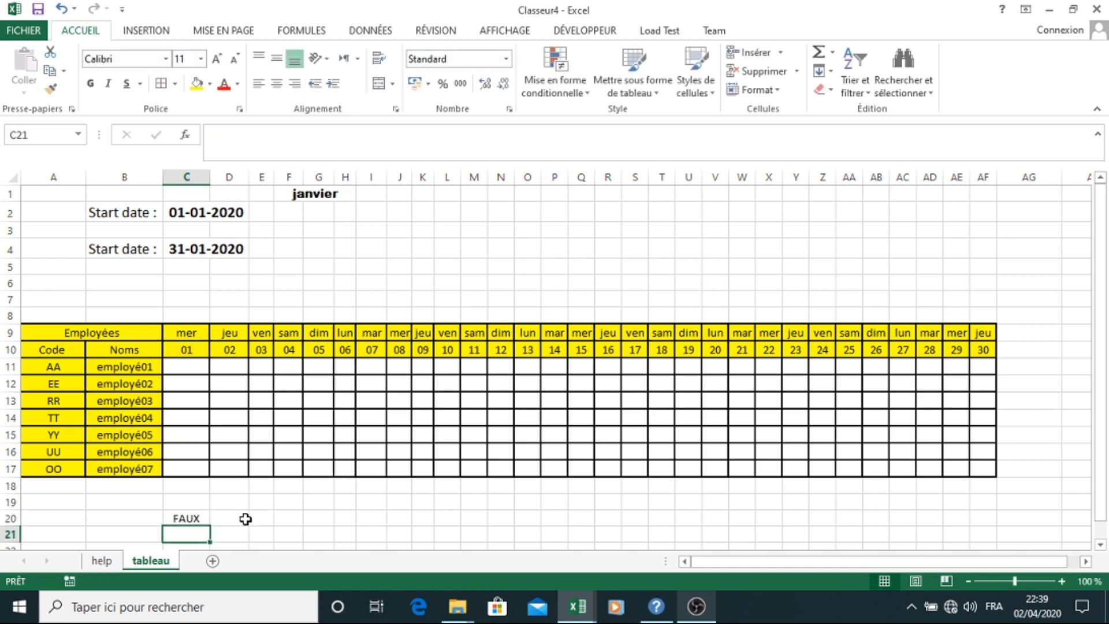
Fill the weekend-test formula from C20 across to AD20 and check the last filled cell.
click(199, 519)
drag(210, 526, 940, 512)
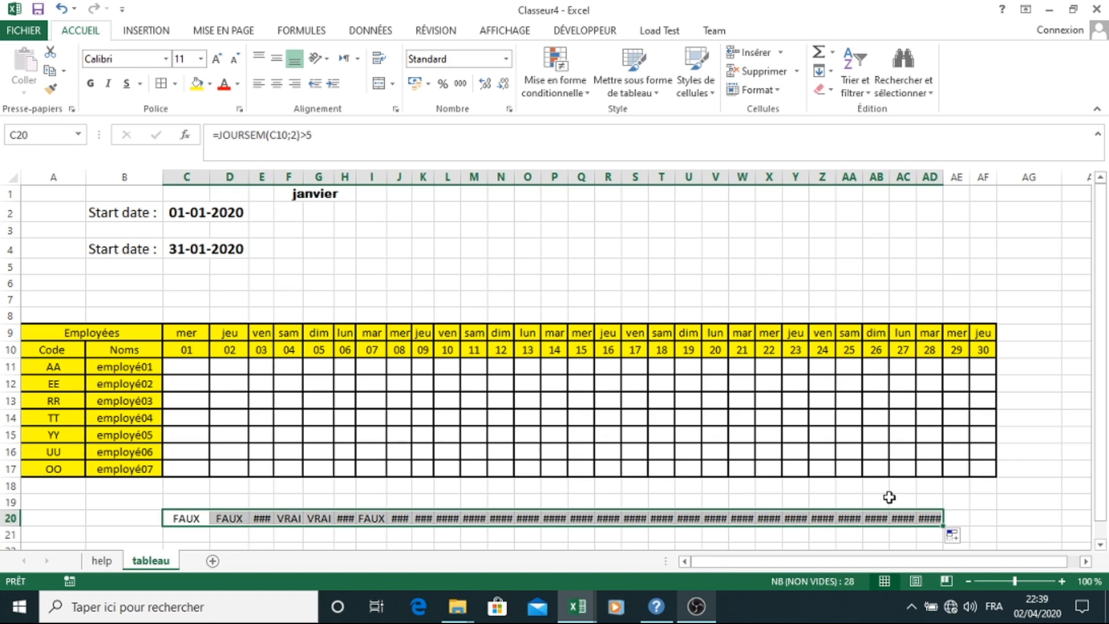
click(931, 519)
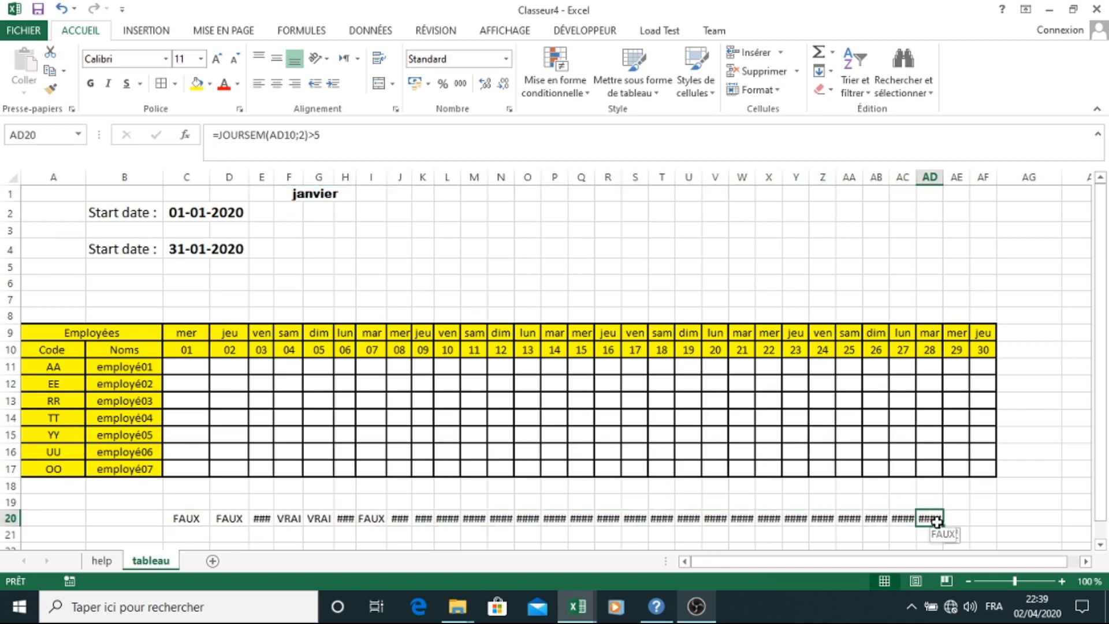
Cut the formula text out of C20 for reuse and clear the copied formulas across row 20 to AD20.
click(179, 520)
drag(322, 138, 215, 139)
key(ctrl+x)
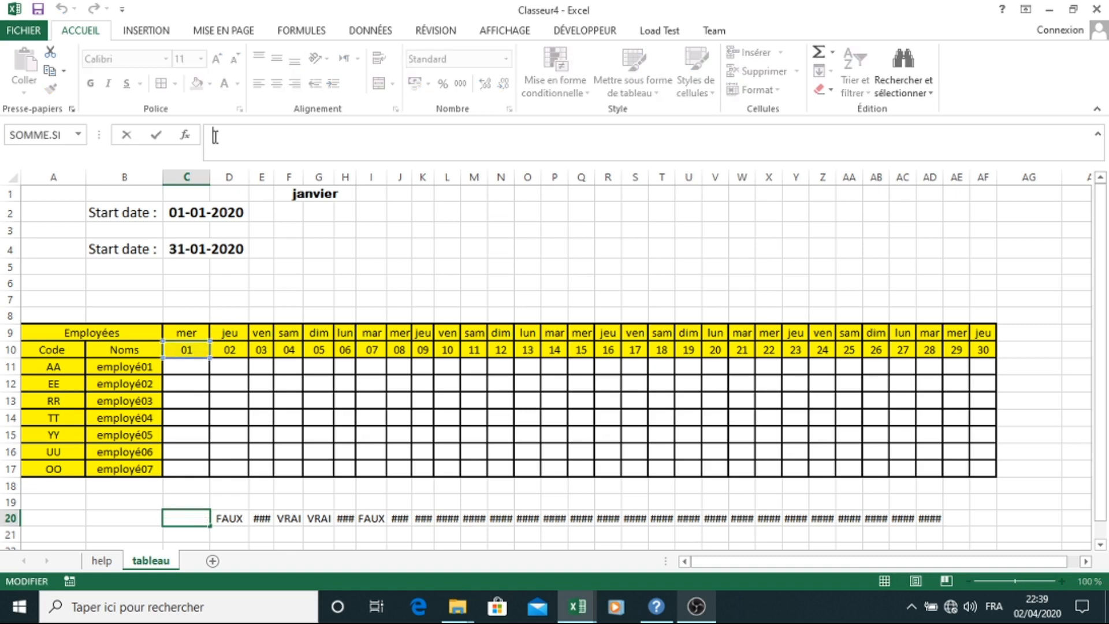
click(211, 524)
drag(210, 525, 944, 504)
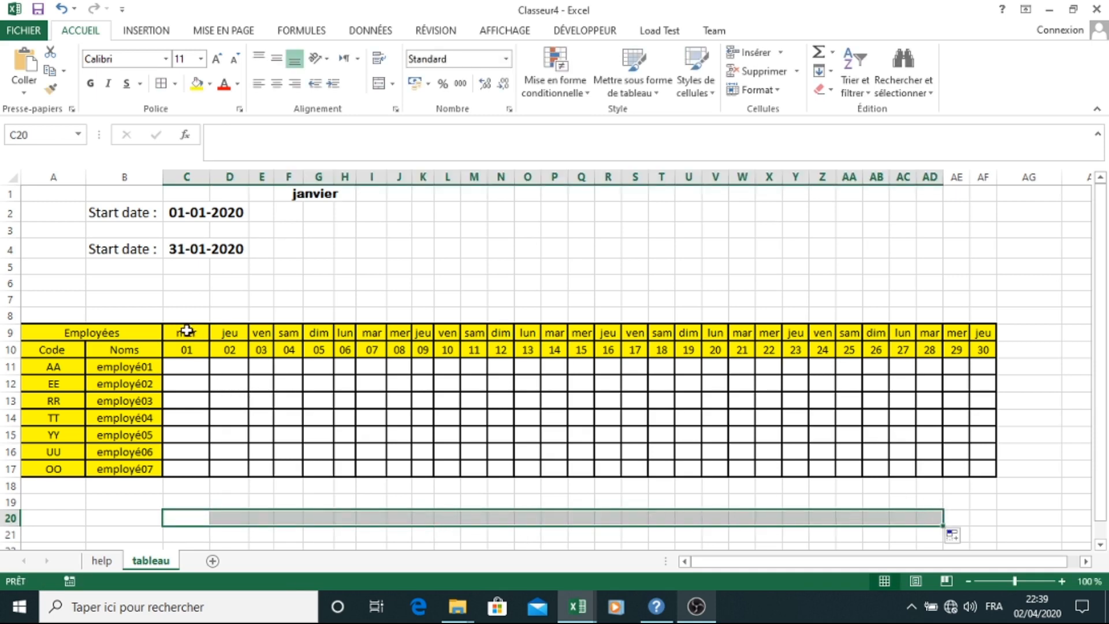
Create a formula-based conditional formatting rule for the attendance grid C9:AF17 with =JOURSEM(C$10;2)>5, locking the row reference.
drag(184, 332, 978, 465)
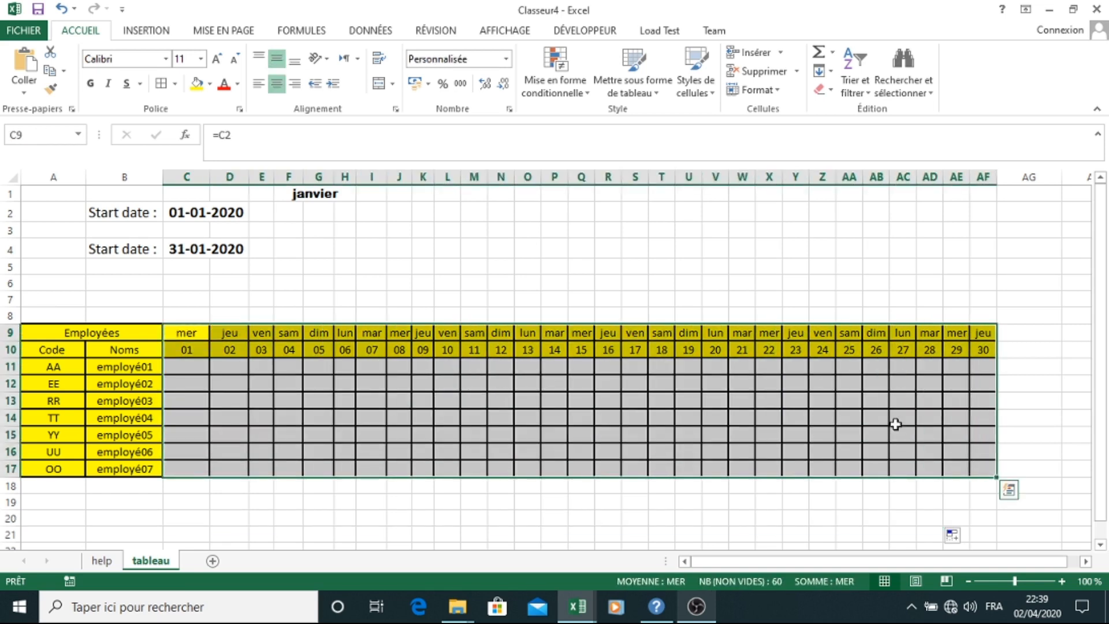
click(587, 98)
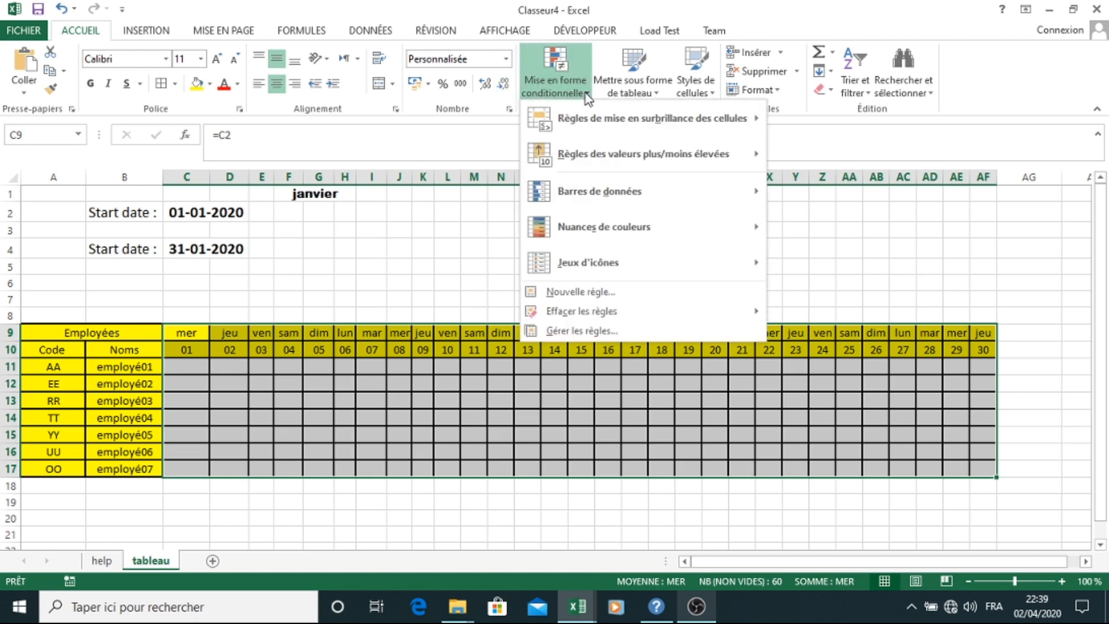
click(616, 291)
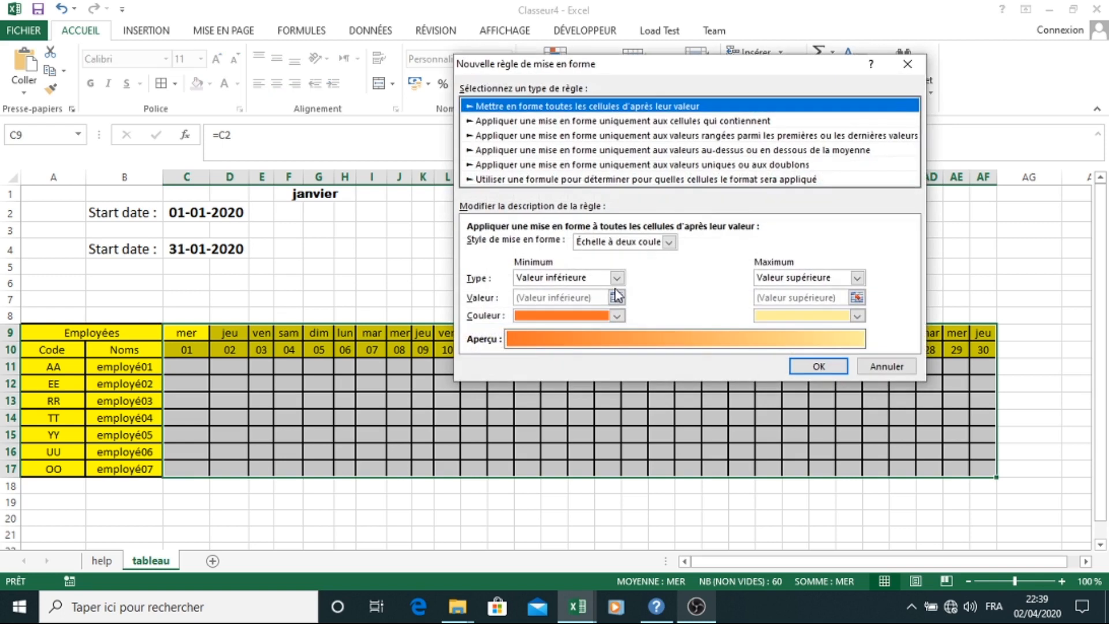
click(579, 180)
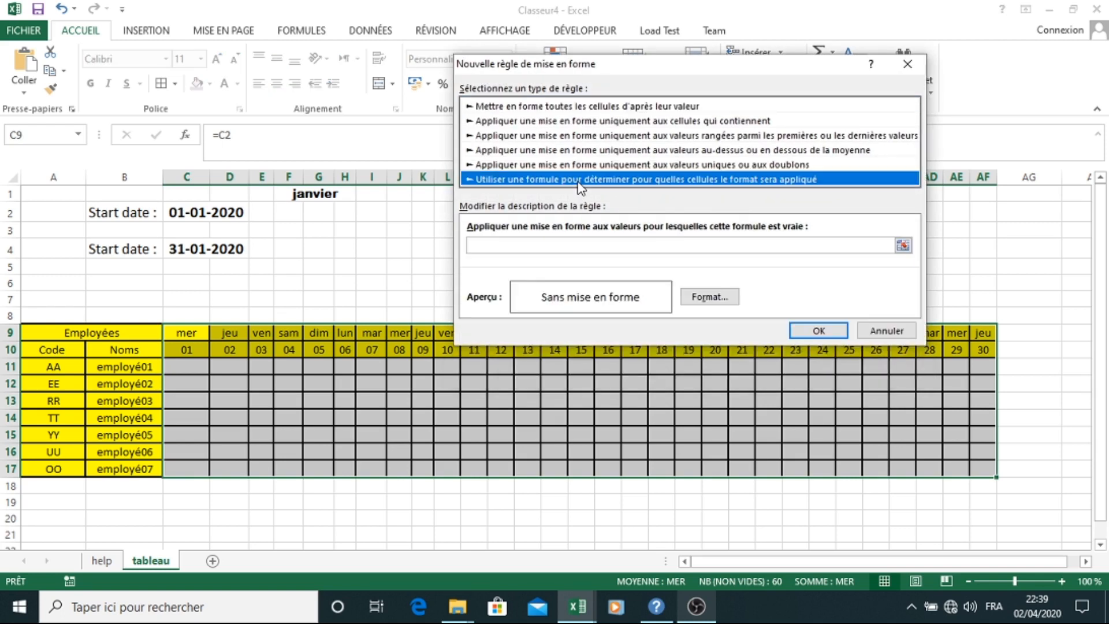
click(582, 247)
key(ctrl+v)
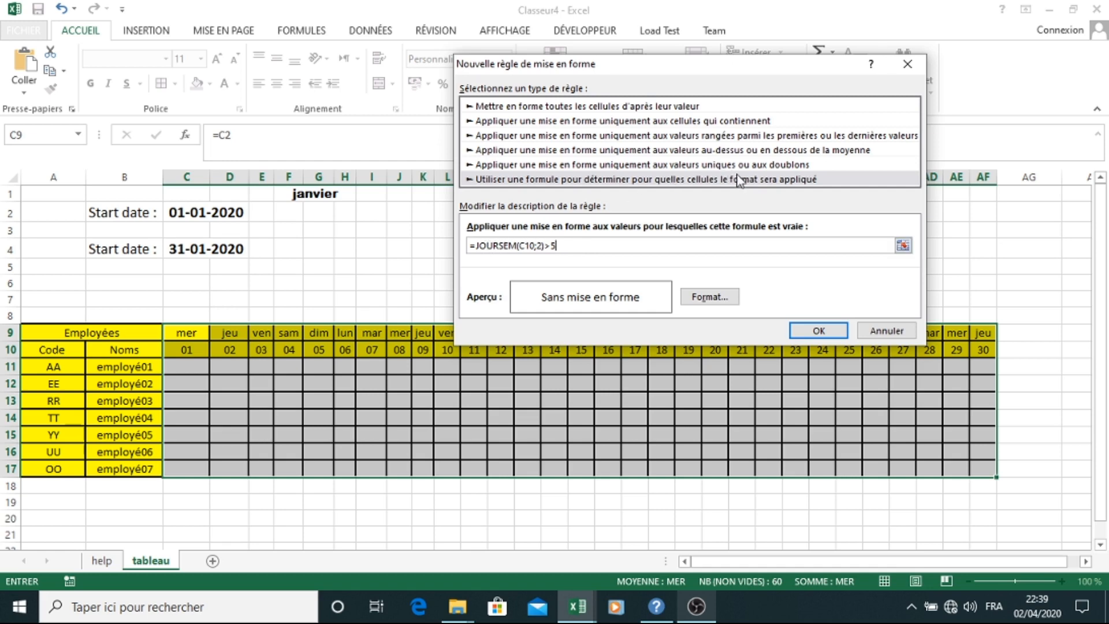
click(527, 245)
text($)
Give the weekend rule a red background fill and apply it to the grid.
click(713, 297)
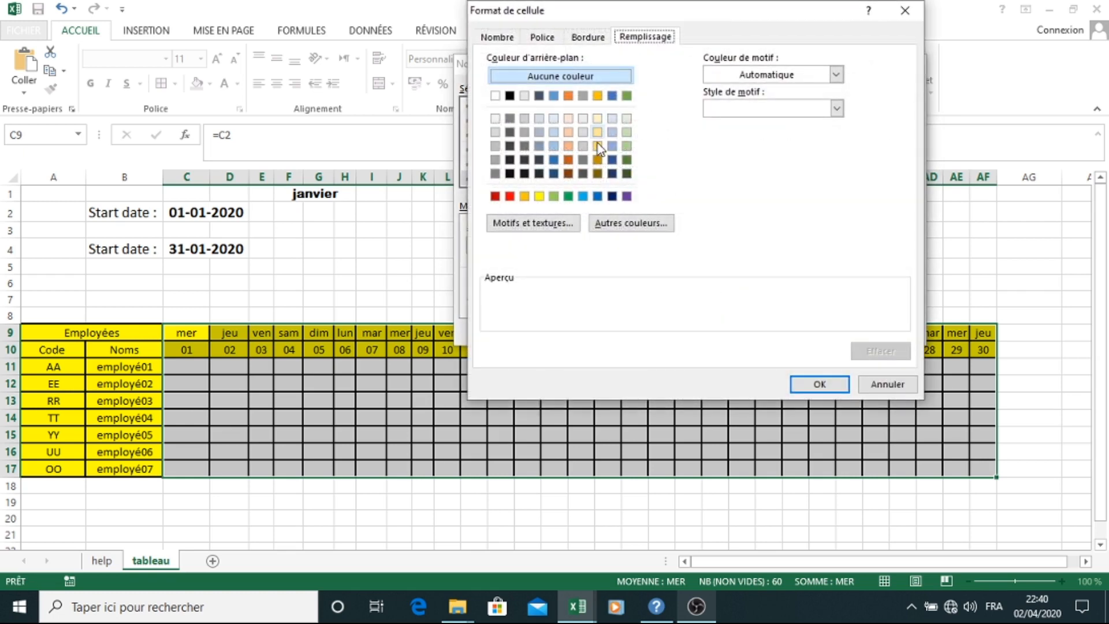
click(509, 196)
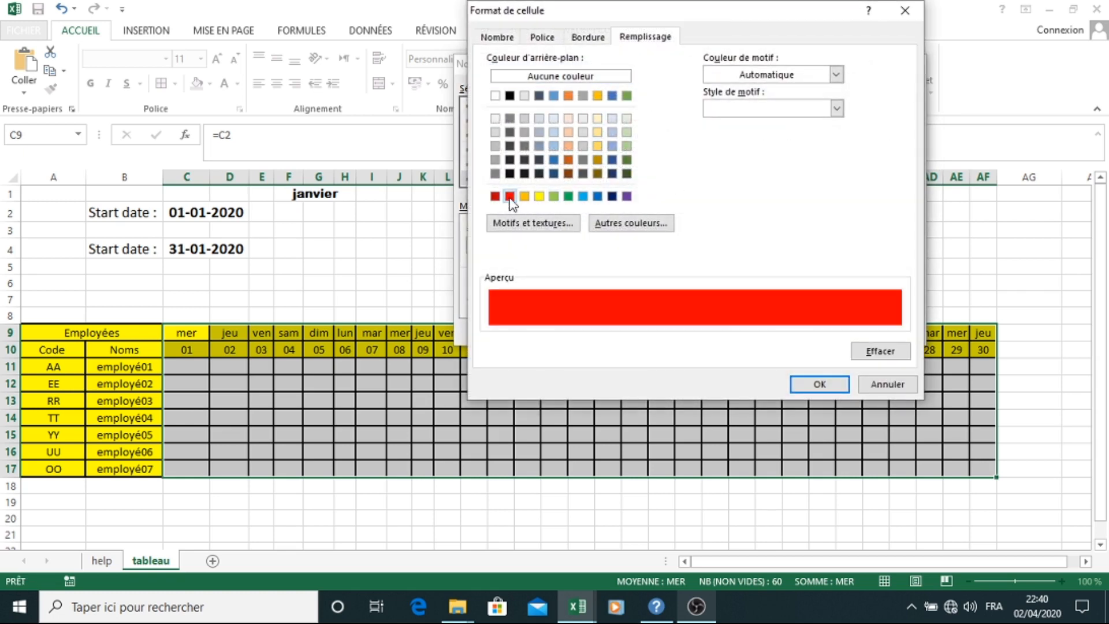
click(816, 387)
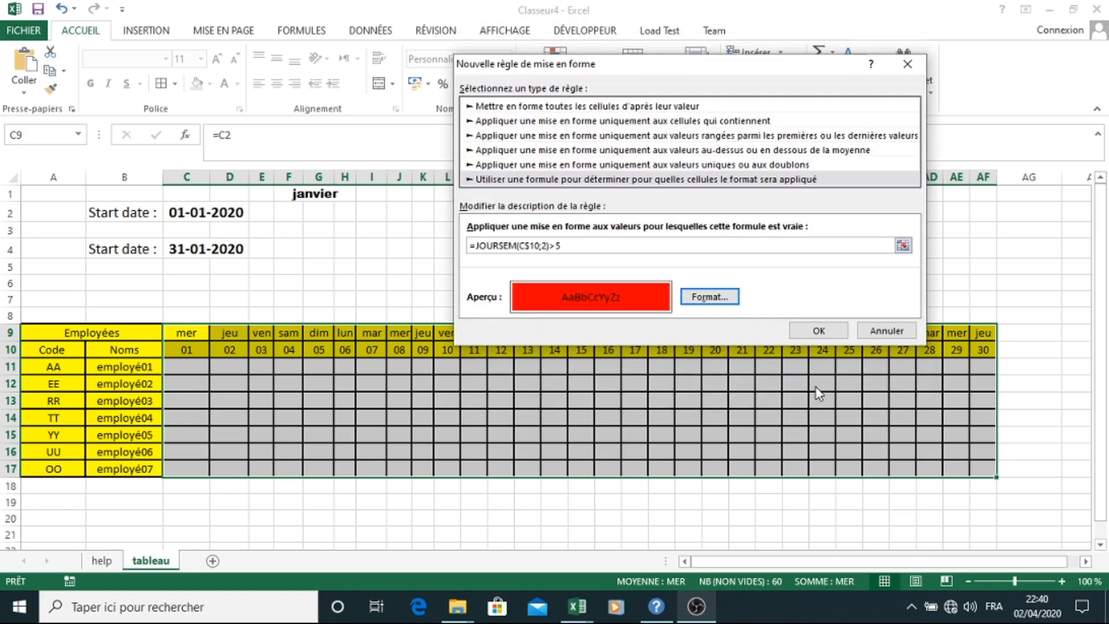
click(815, 330)
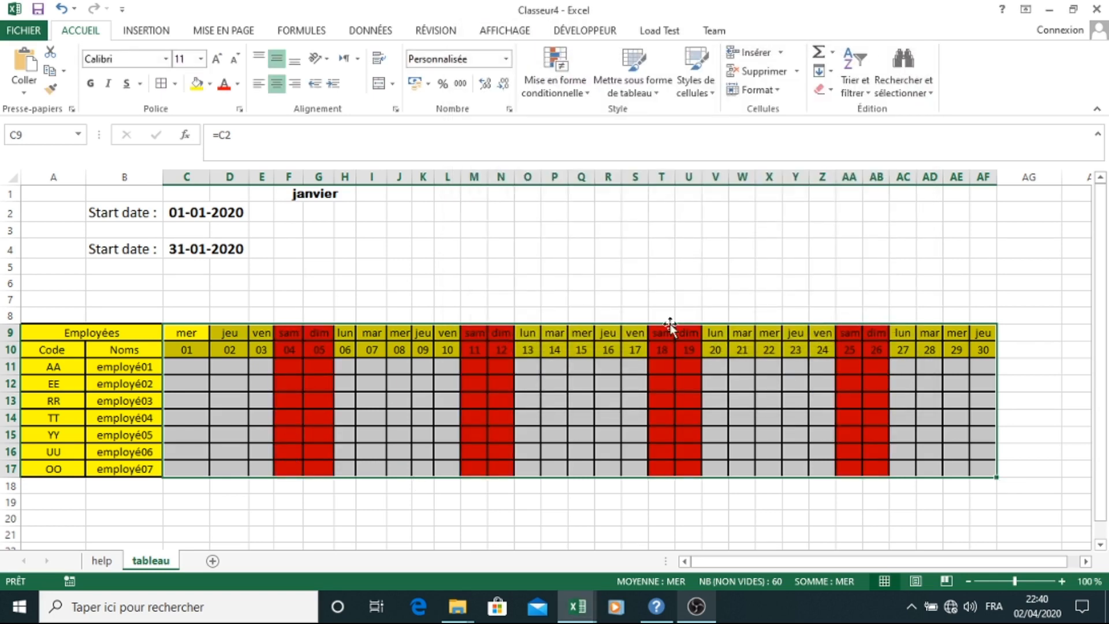
Test the weekend highlighting by switching the month in F1 to février, mars and finally avril.
click(325, 194)
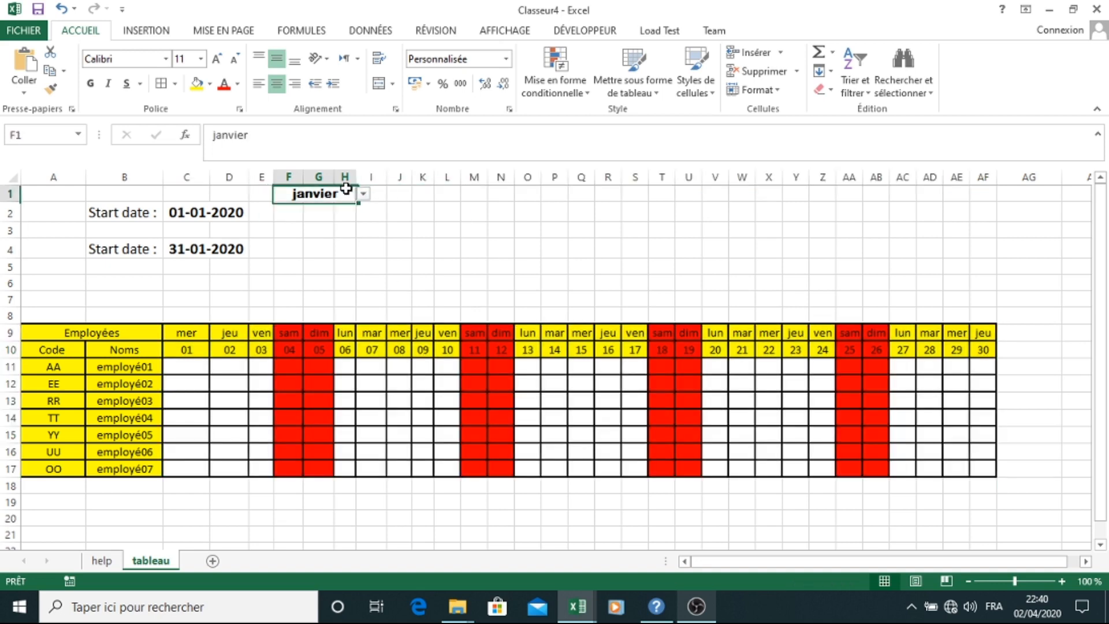
click(362, 196)
click(328, 217)
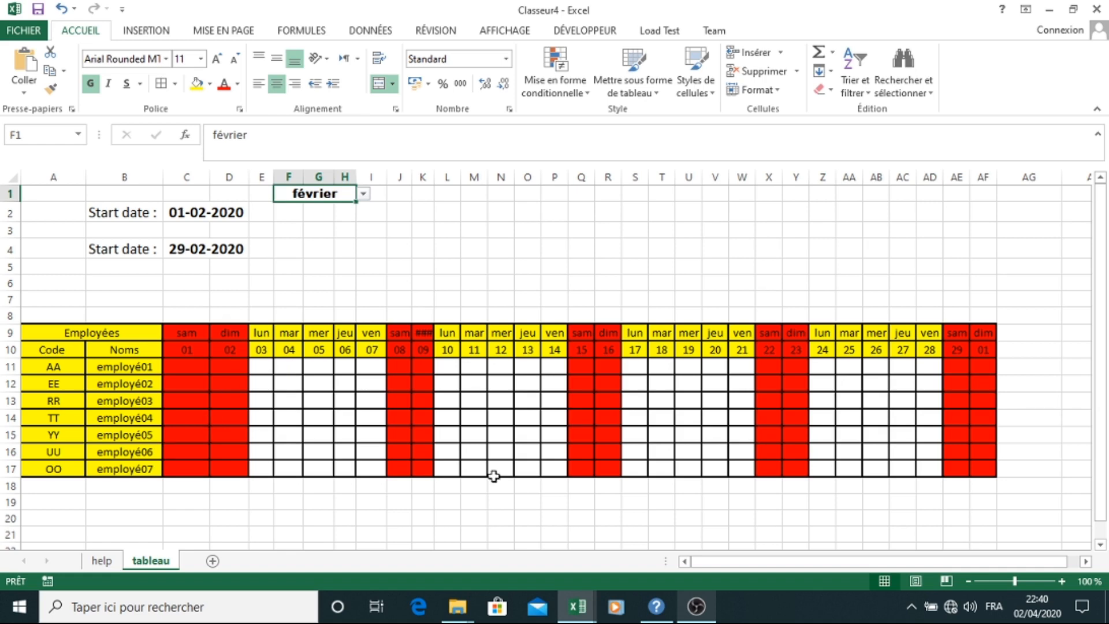
click(362, 196)
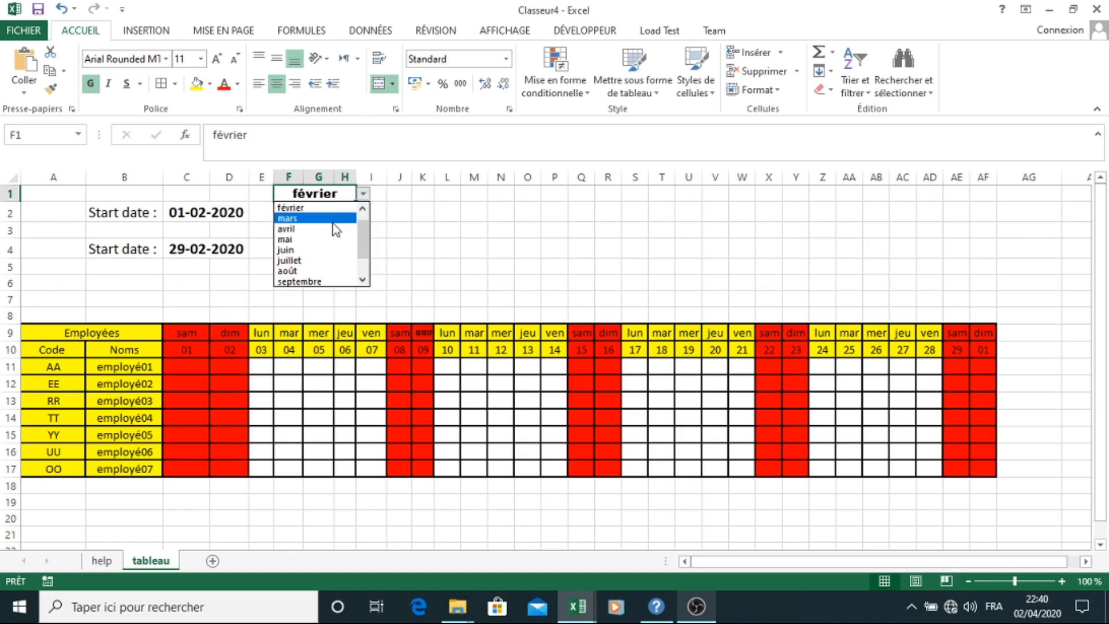
click(333, 223)
click(363, 195)
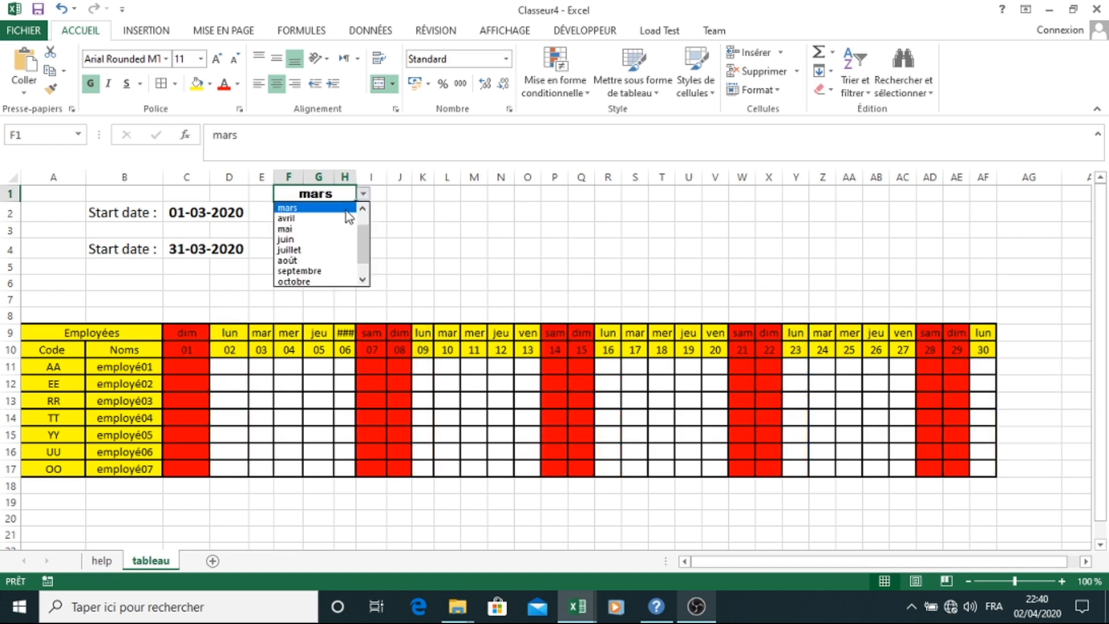
click(321, 219)
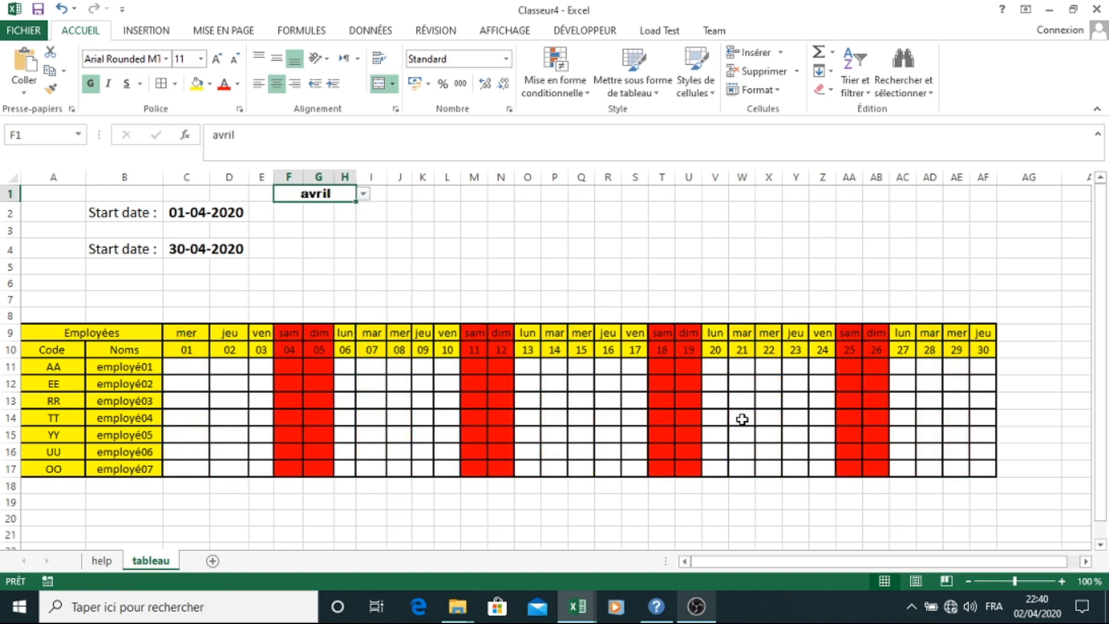
Open the Windows calendar to compare the weekend dates of avril 2020 with the highlighted columns.
click(1039, 605)
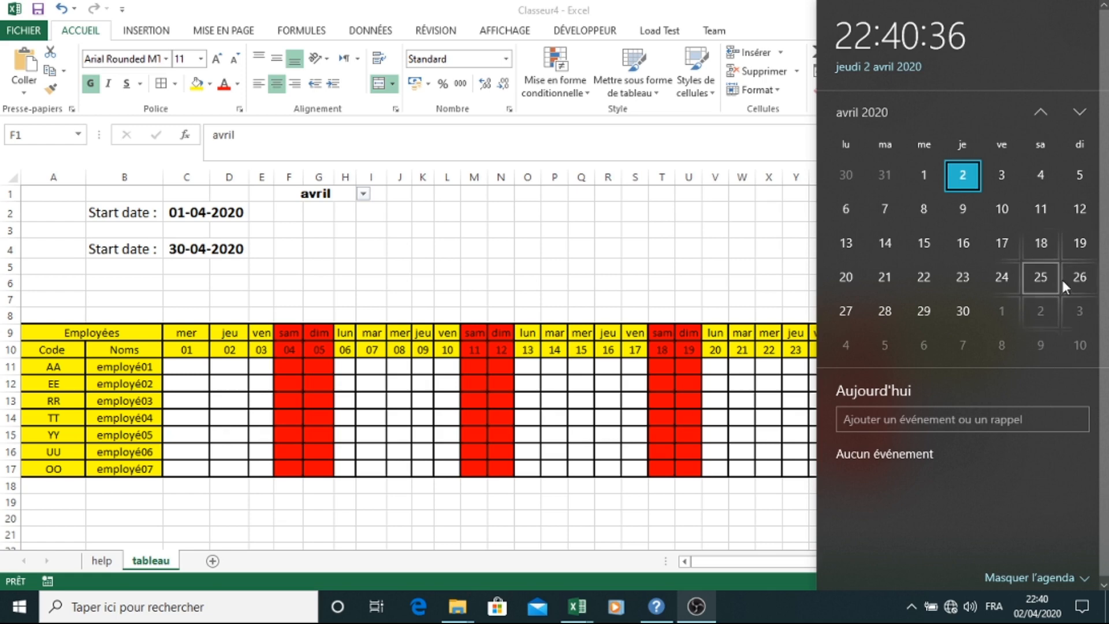
Close the Windows calendar and set the month in F1 to janvier.
click(1036, 604)
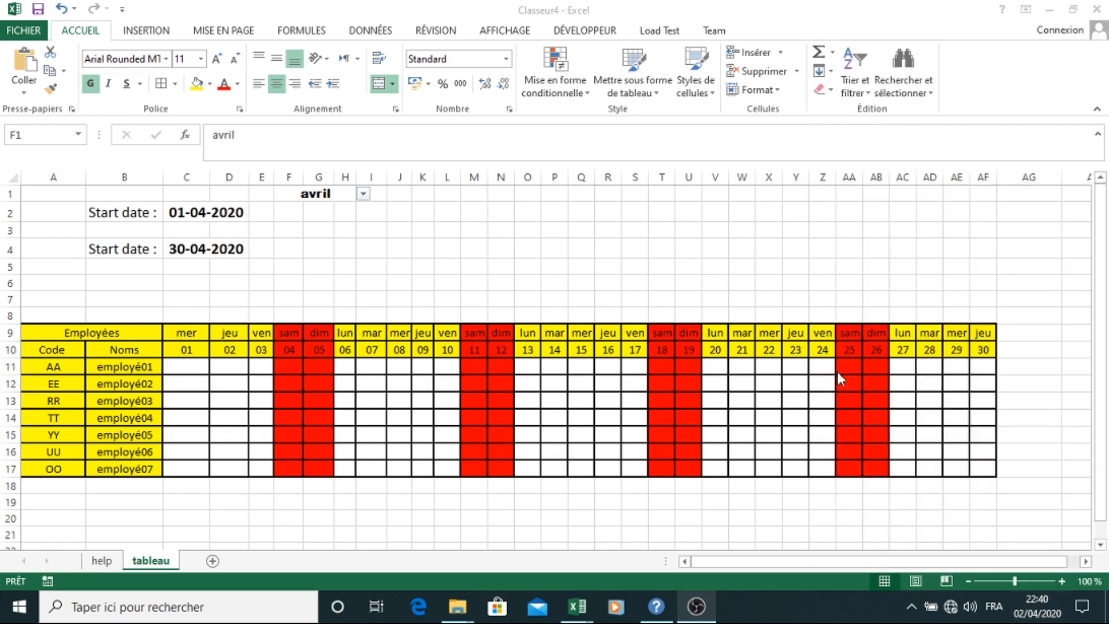
click(356, 194)
click(362, 195)
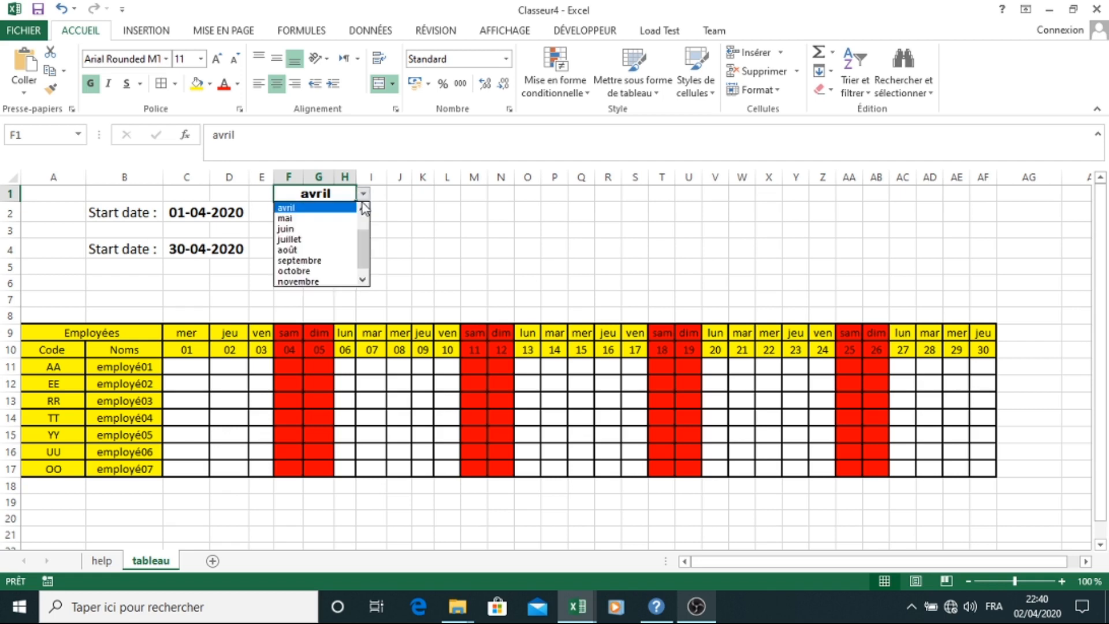
click(322, 209)
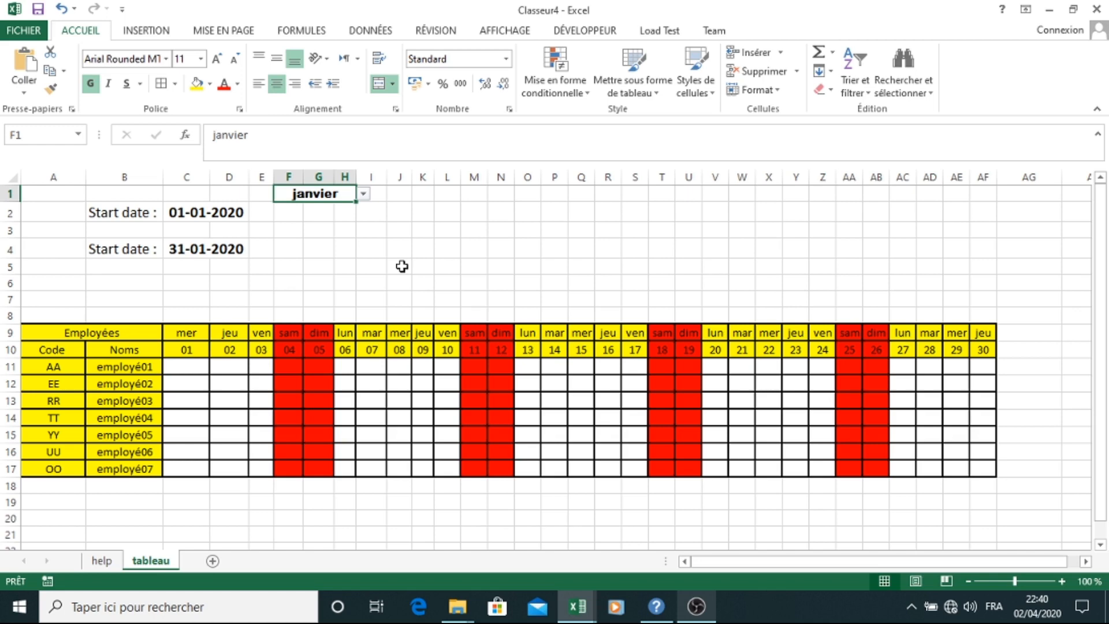
Begin a SI formula in C8 that tests whether C10 is empty and returns 1 if so: =SI(C10="";1;.
click(176, 312)
text(=)
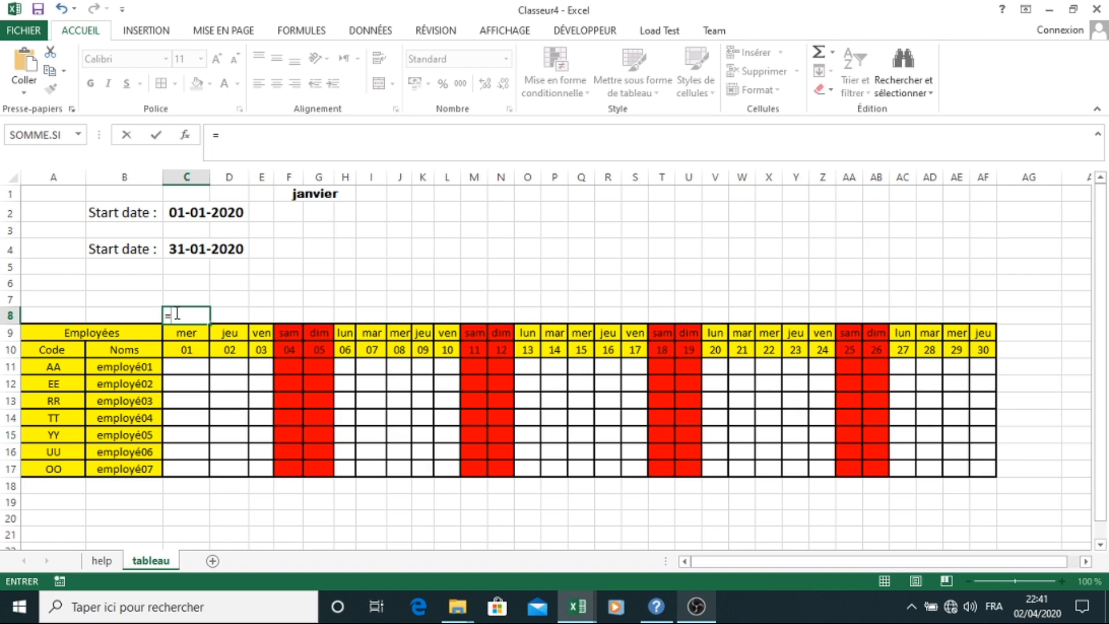
text(si)
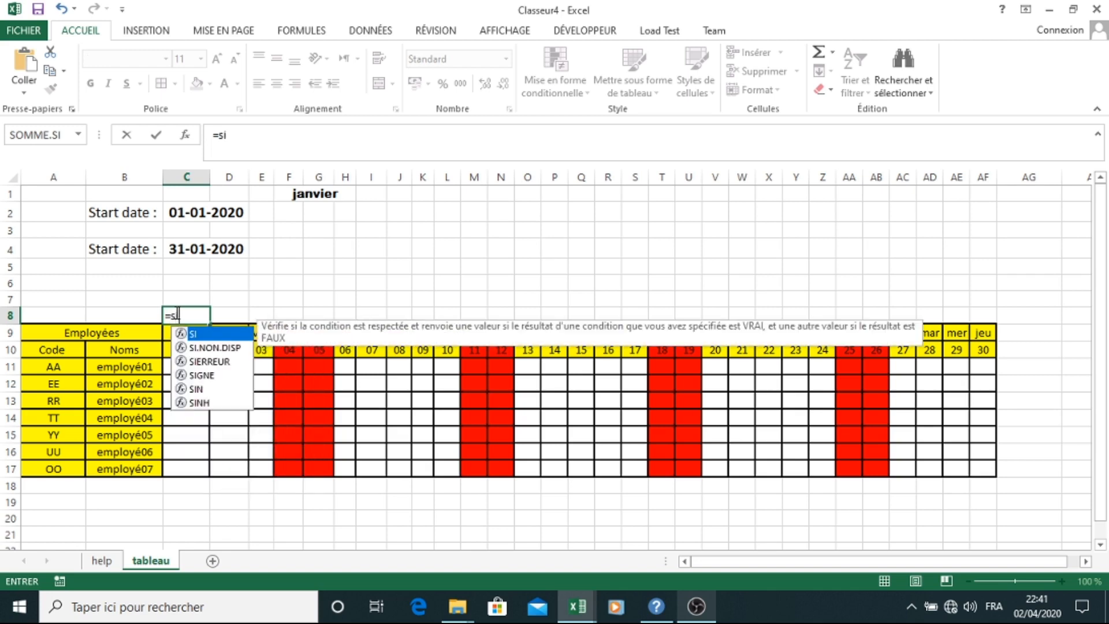
double_click(193, 334)
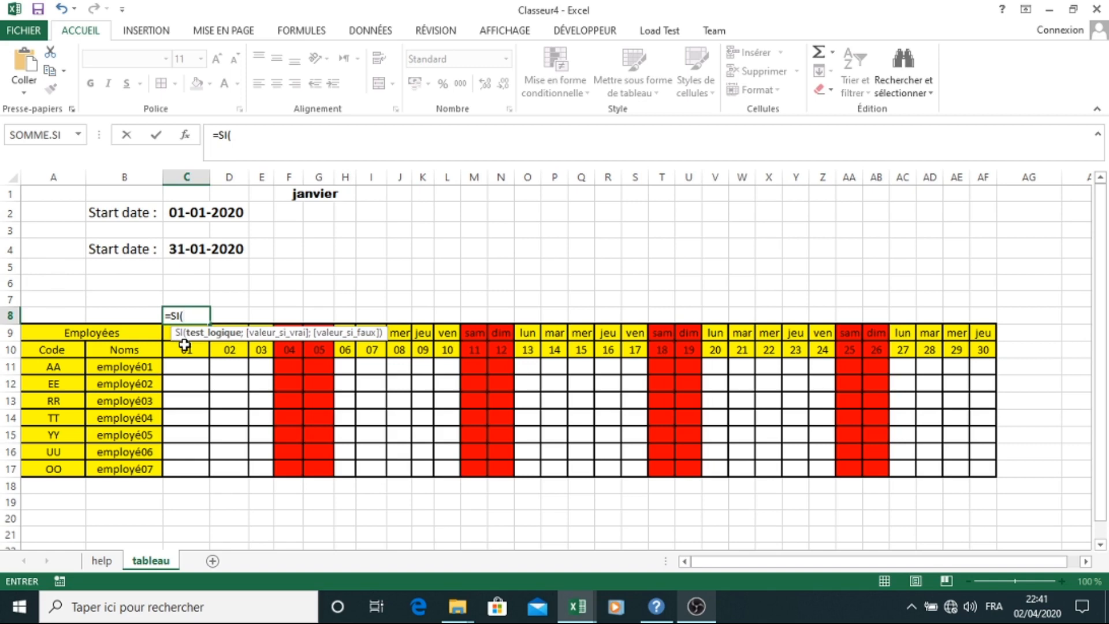
click(186, 349)
text(="";)
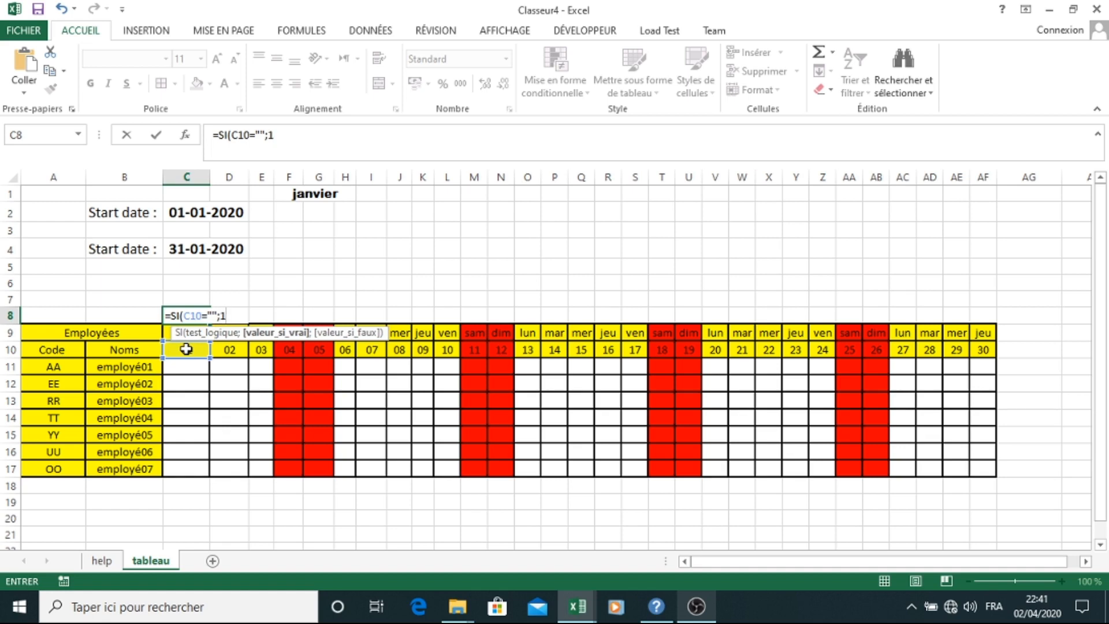
text(1;)
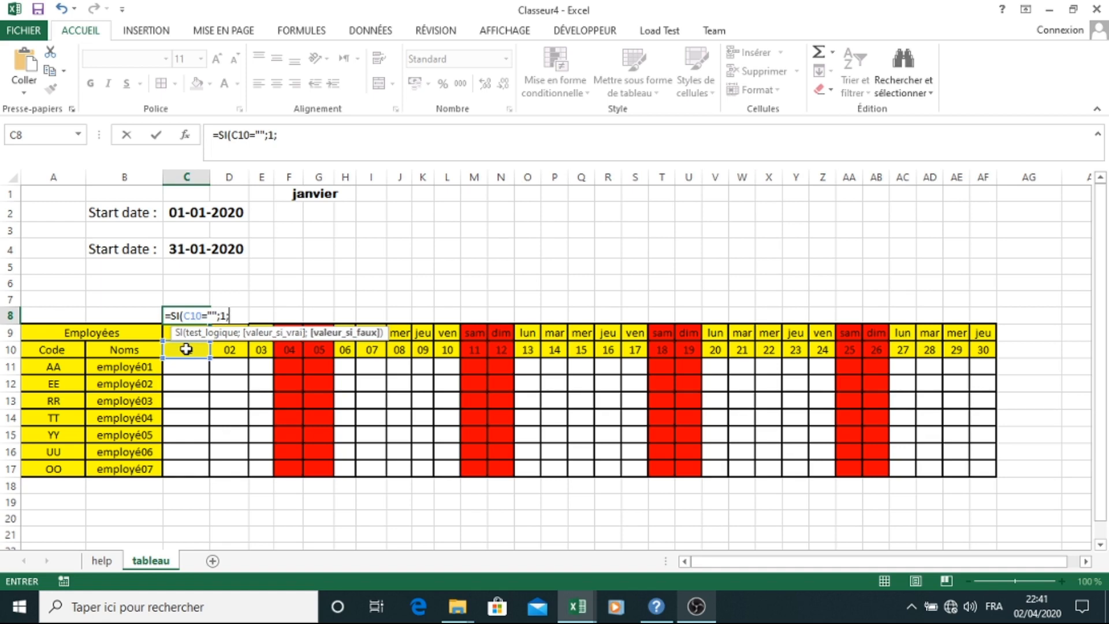
Complete the C8 formula with EQUIV(C10;HOLIDAYS;0) as the value if false, and fill it across to AF8.
text(eq)
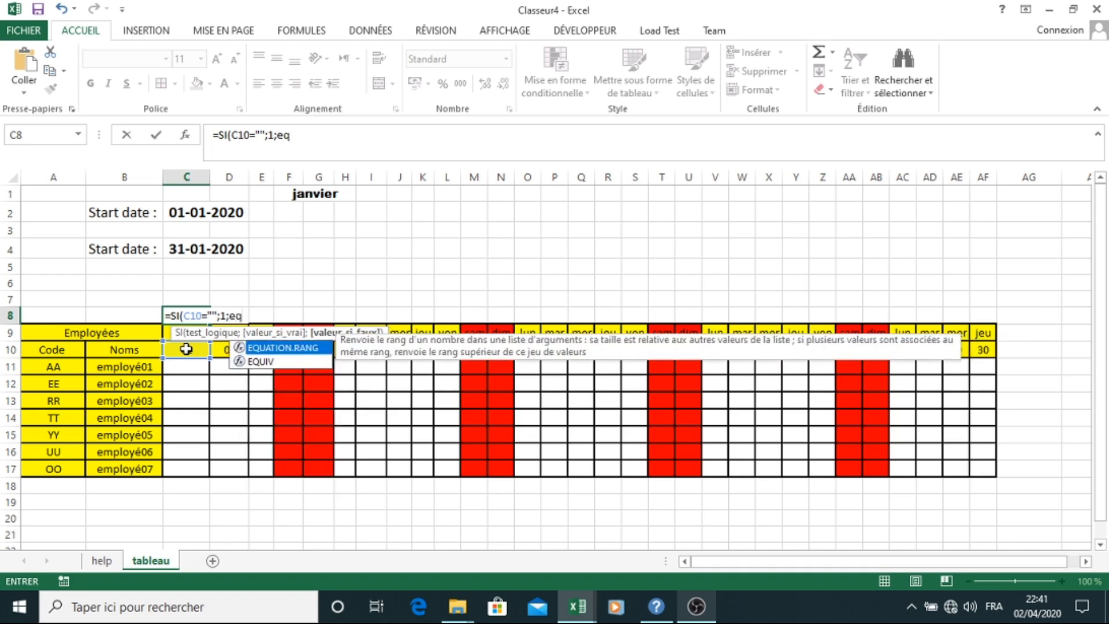
double_click(261, 362)
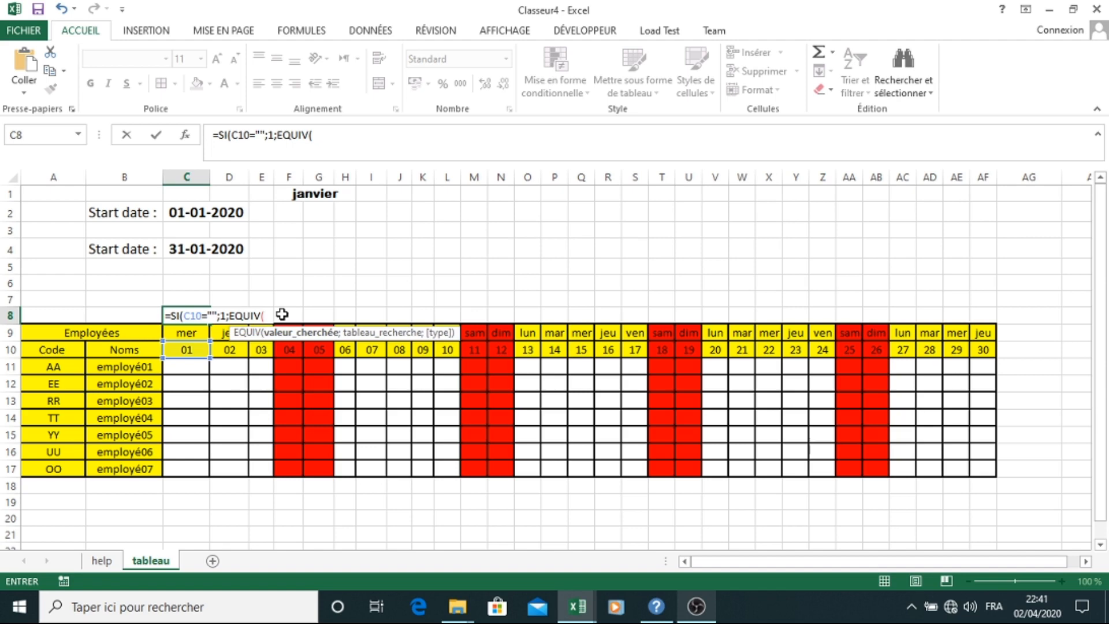
click(193, 354)
text(;)
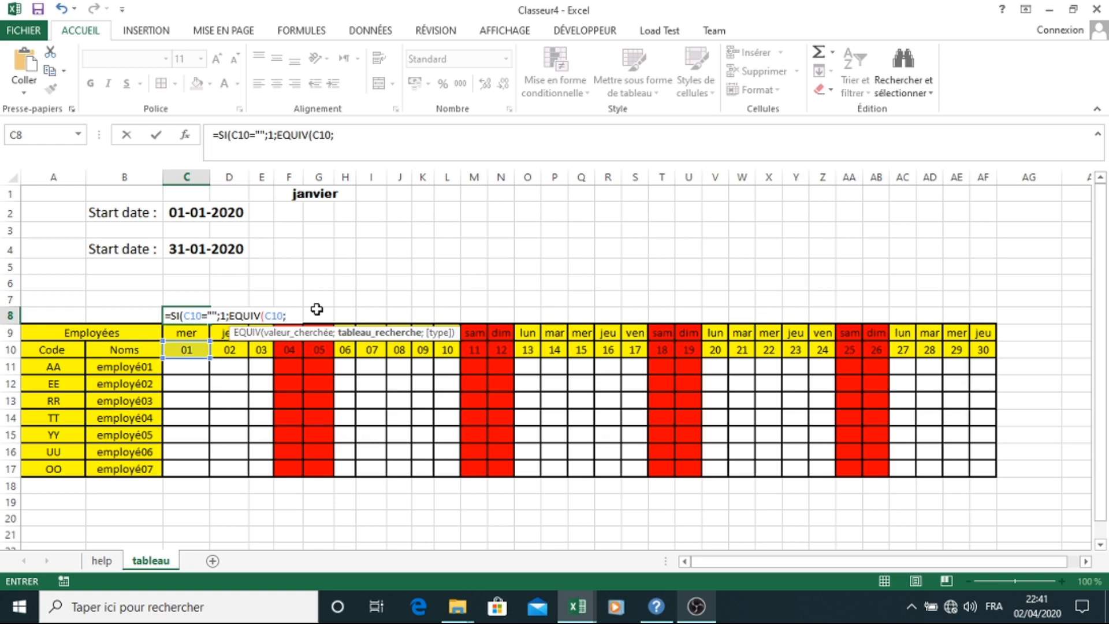
text(H)
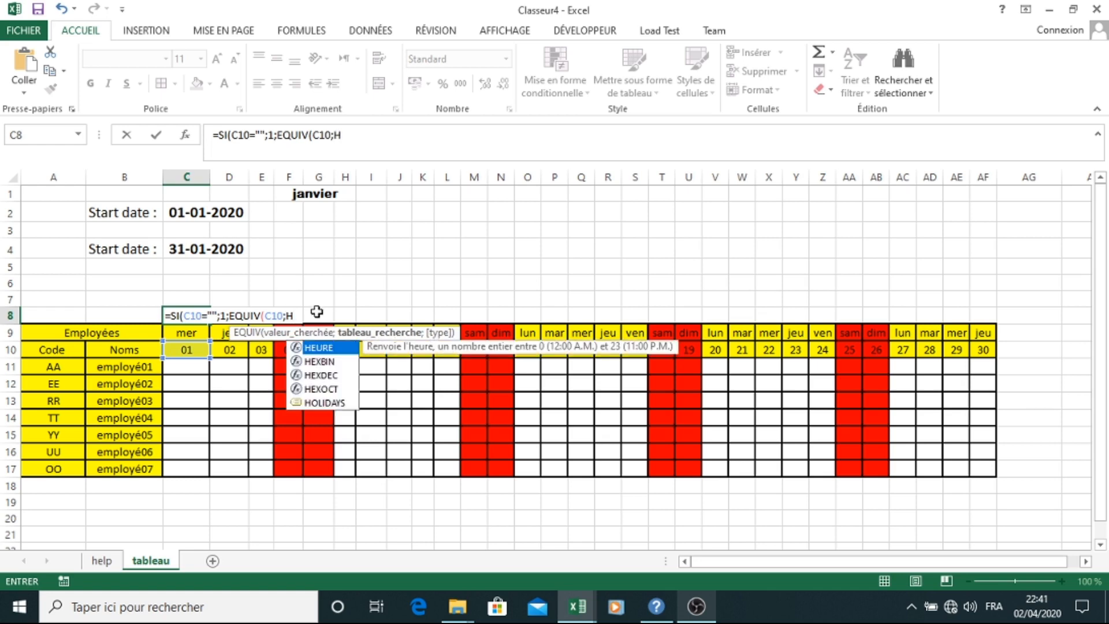
double_click(326, 400)
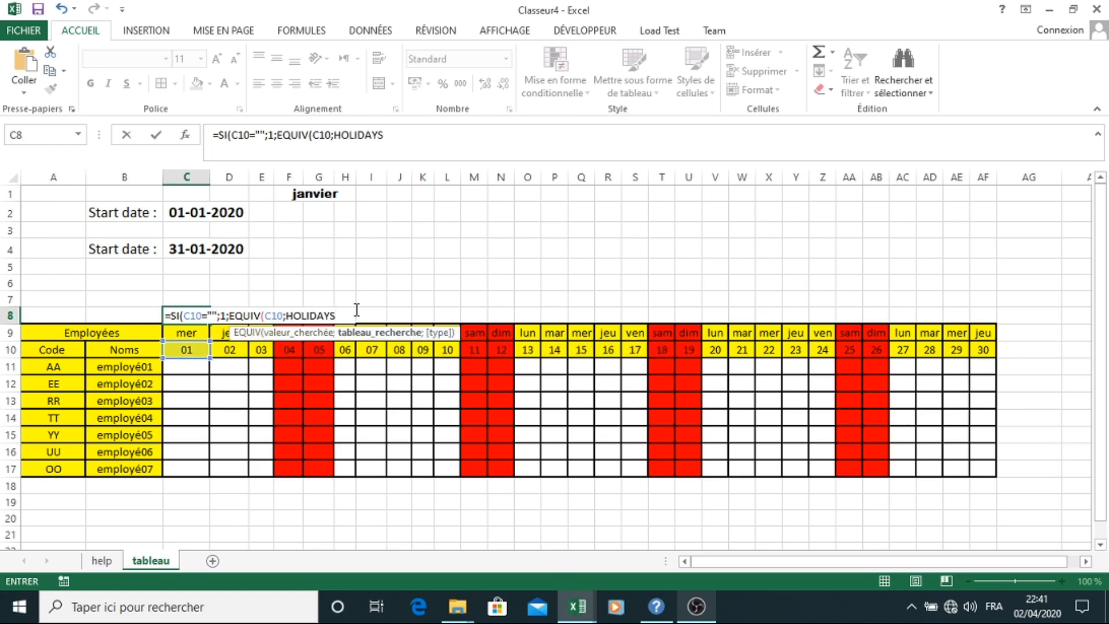
text(;)
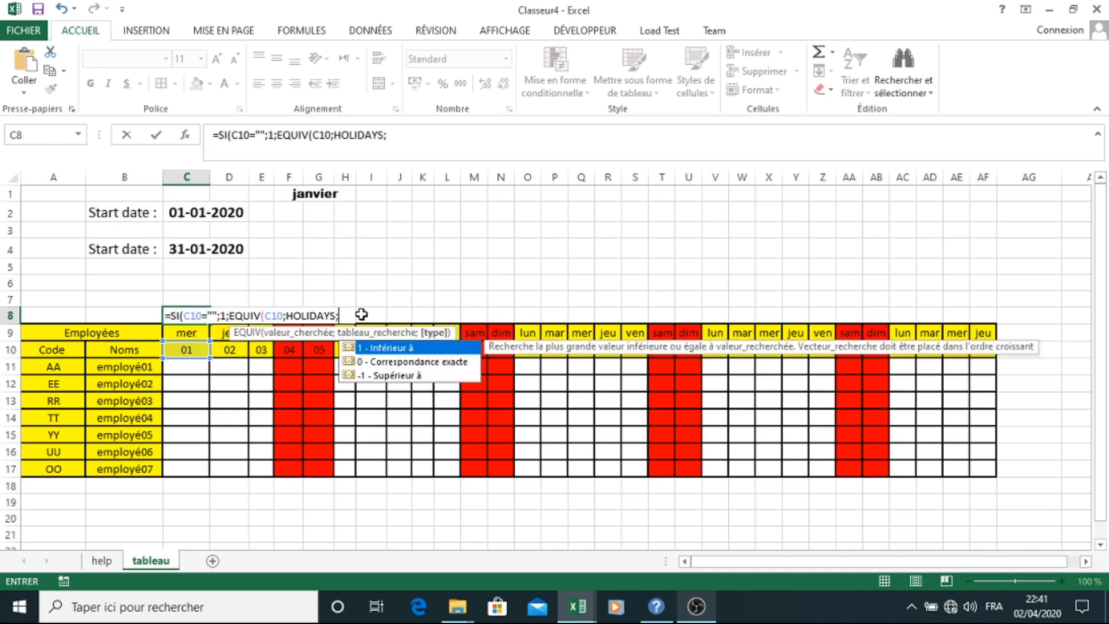
text(0))
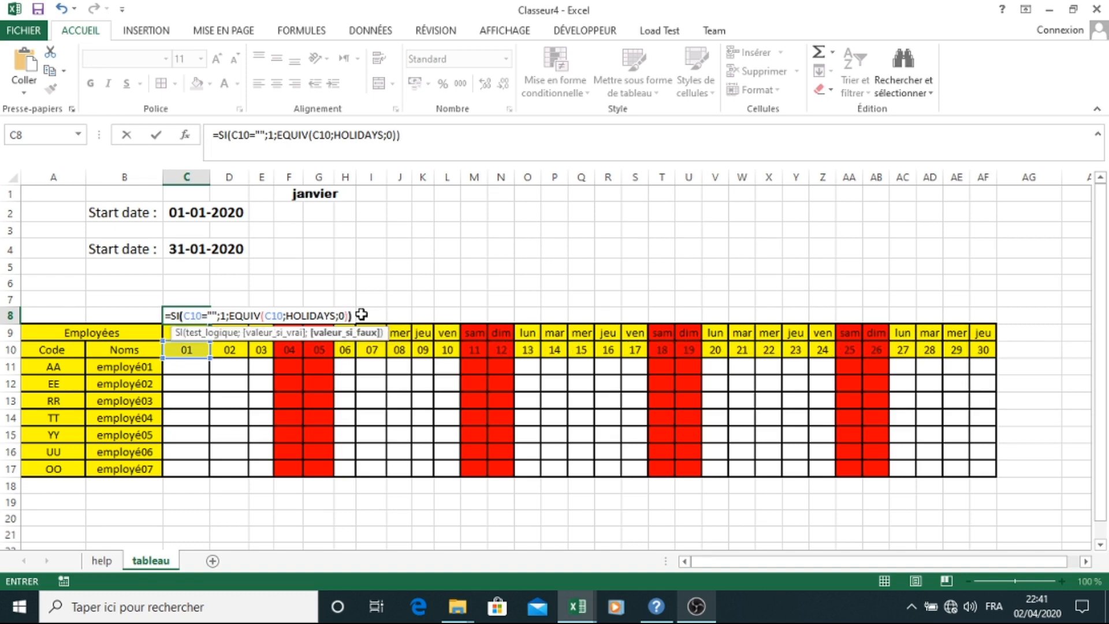
key(Return)
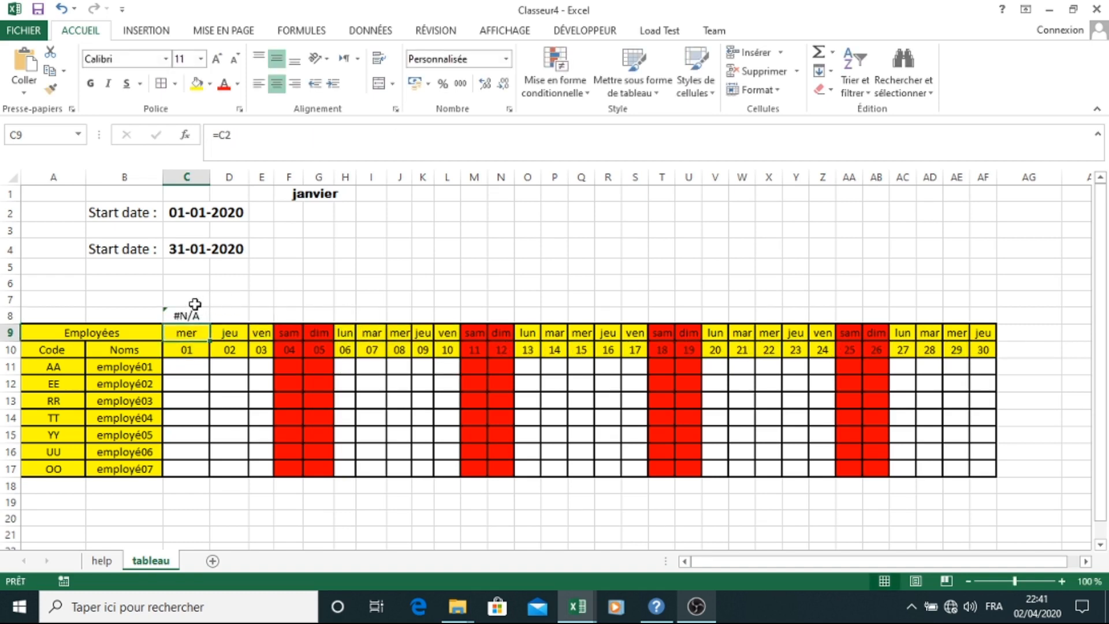
click(199, 315)
drag(208, 324, 990, 310)
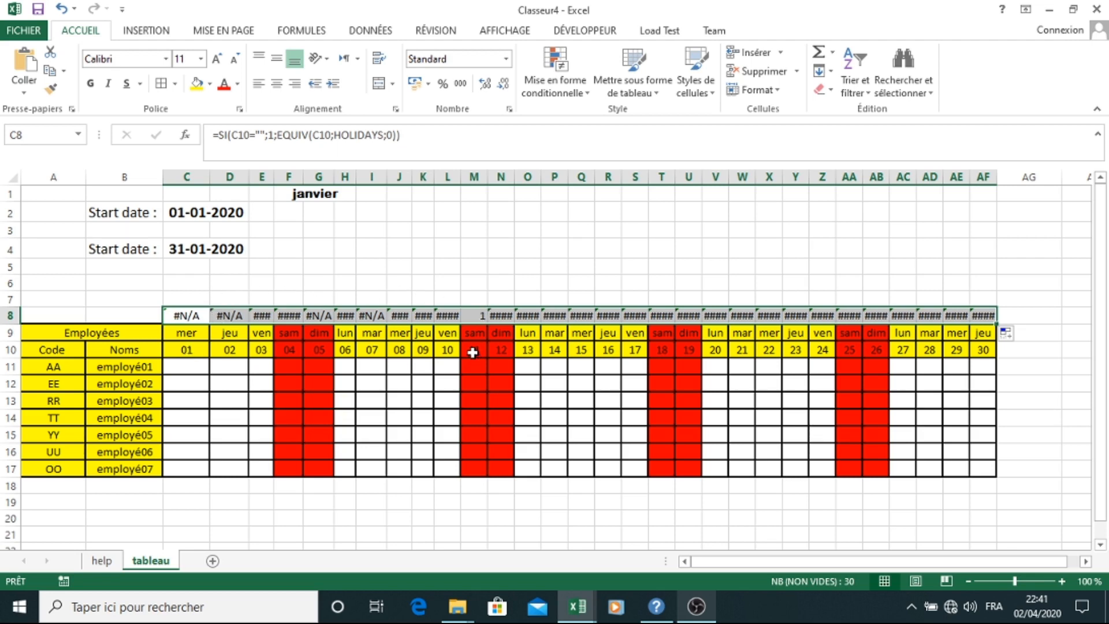
Check the holiday names and dates on the help sheet, especially Manifest de l'independance, and return to the tableau sheet of Classeur4.
click(102, 560)
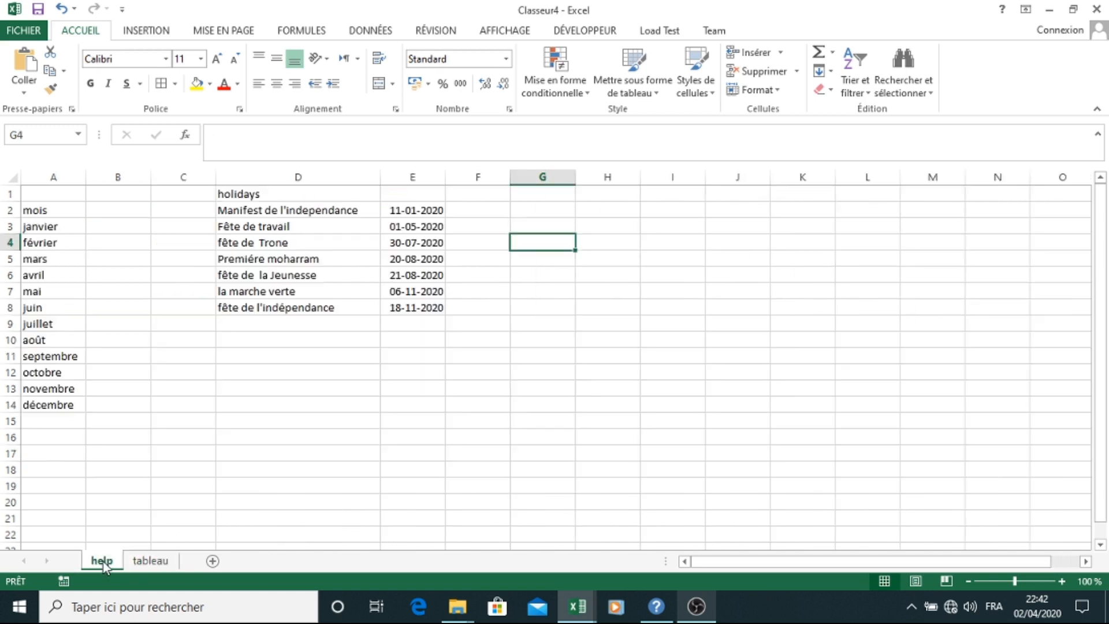
click(336, 212)
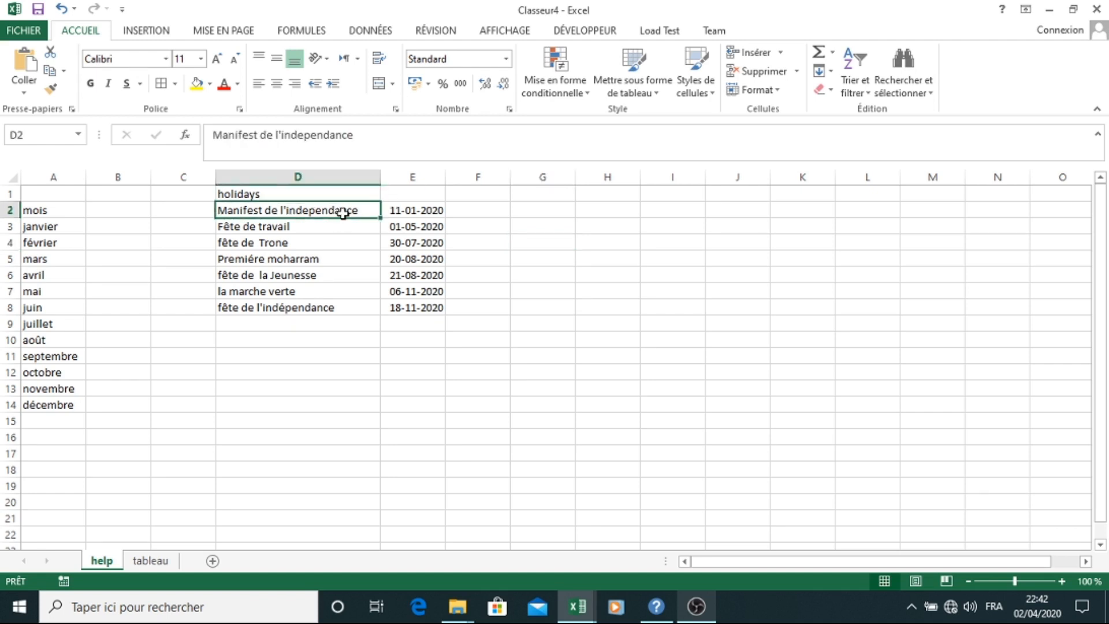
click(397, 210)
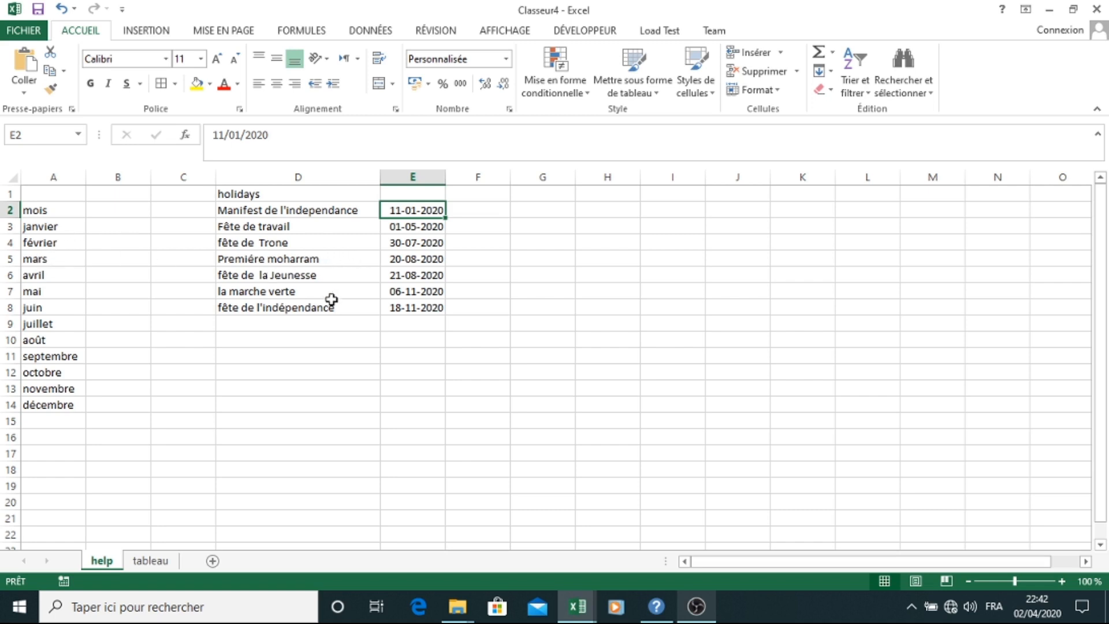
click(1049, 9)
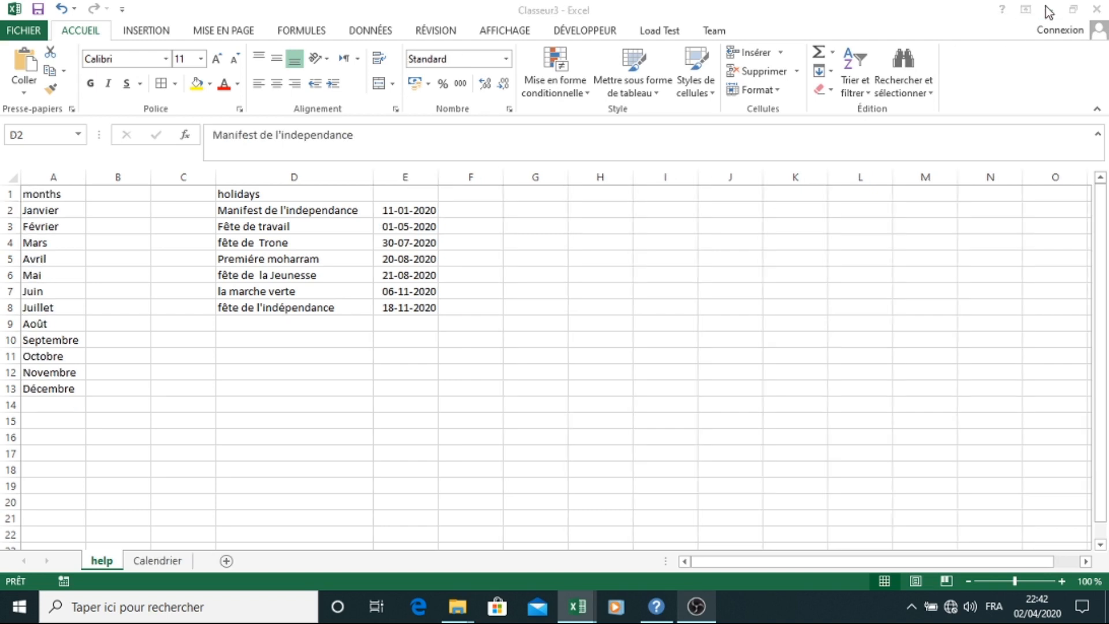
click(577, 607)
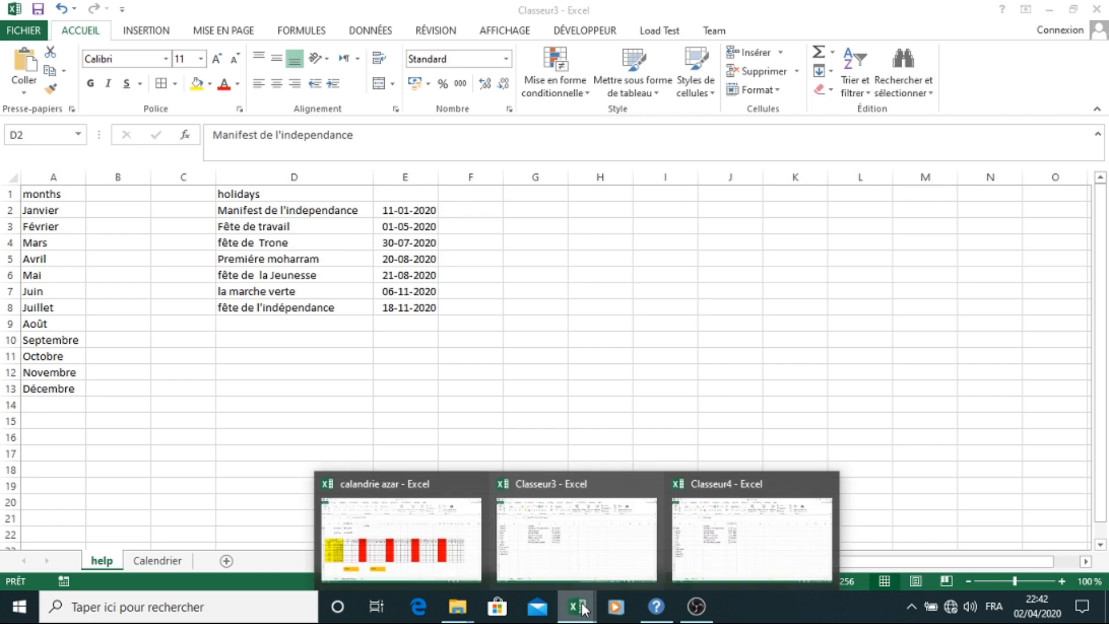
click(744, 519)
click(150, 560)
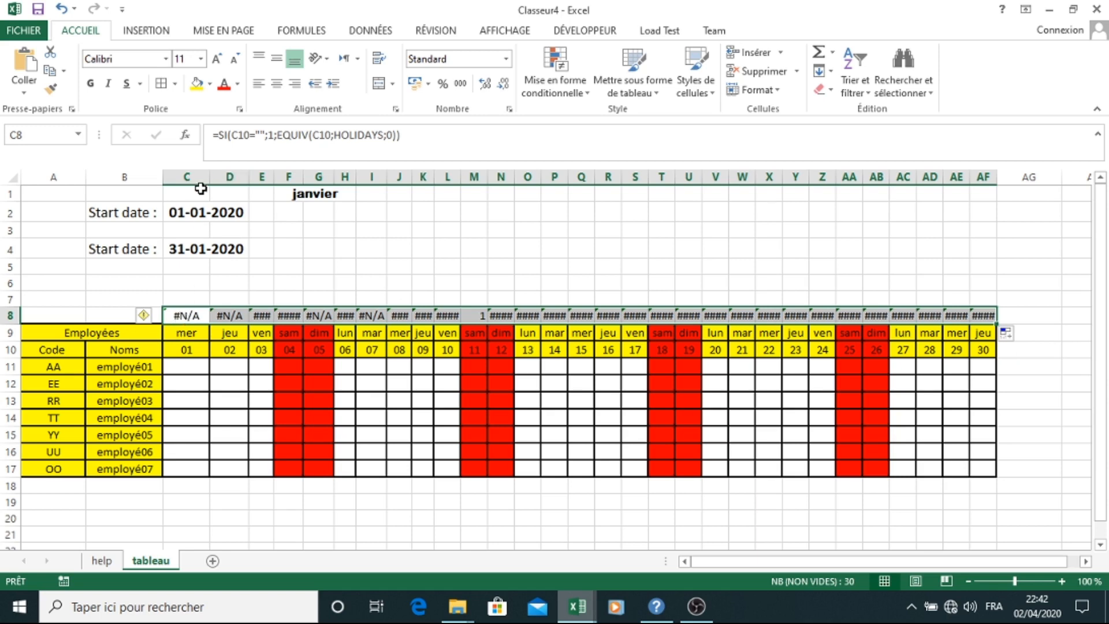
Wrap the C8 formula in SIERREUR with 0 as the error value, and fill it across to AF8.
click(220, 135)
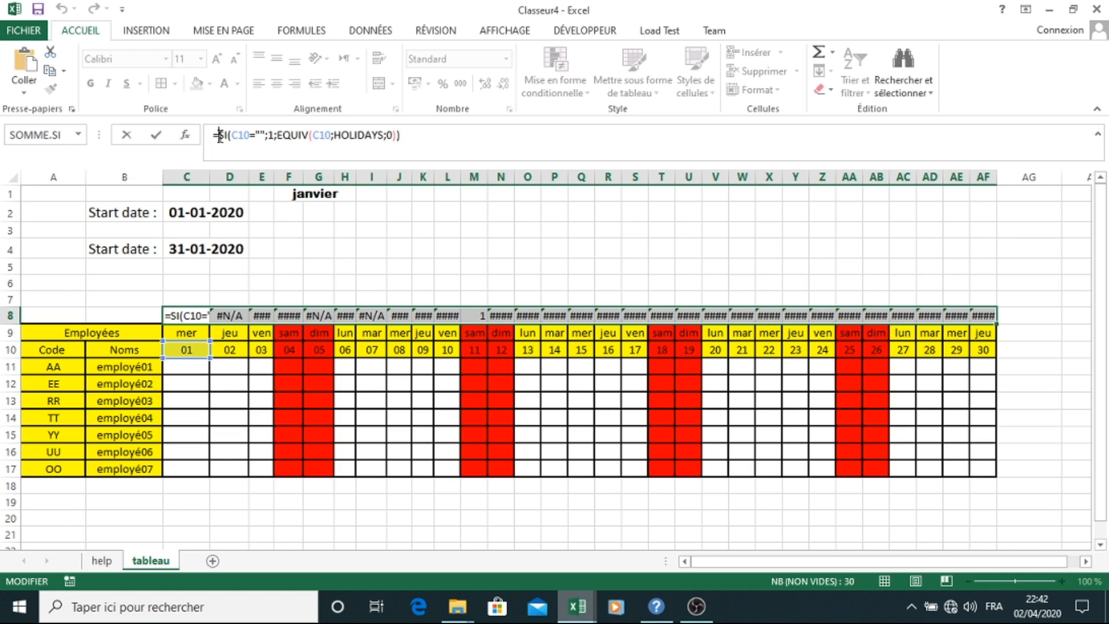
text(si)
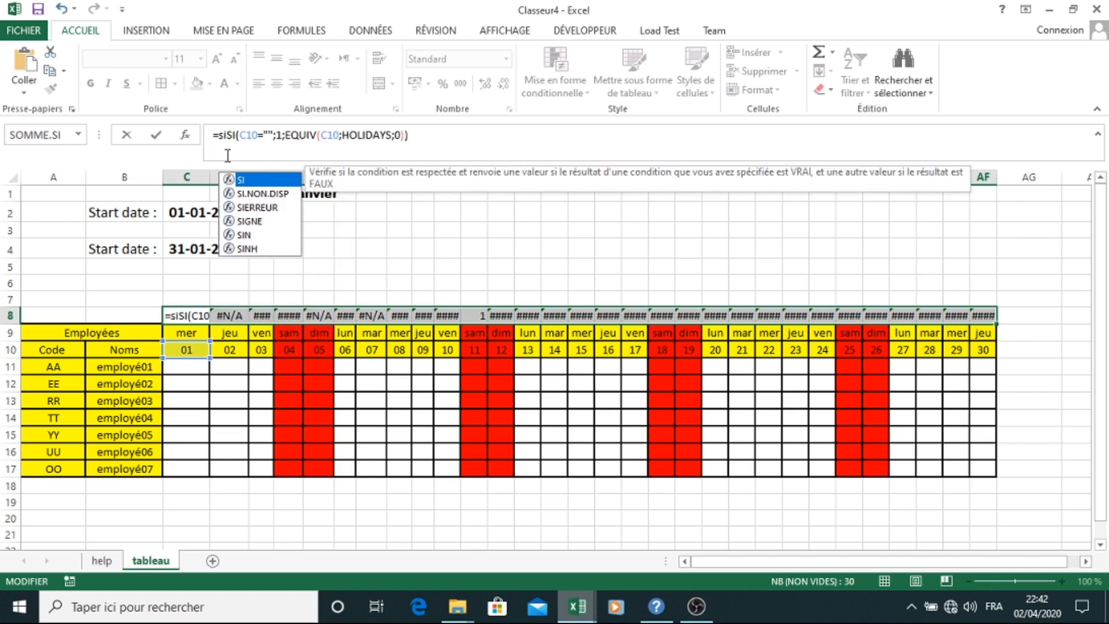
double_click(265, 208)
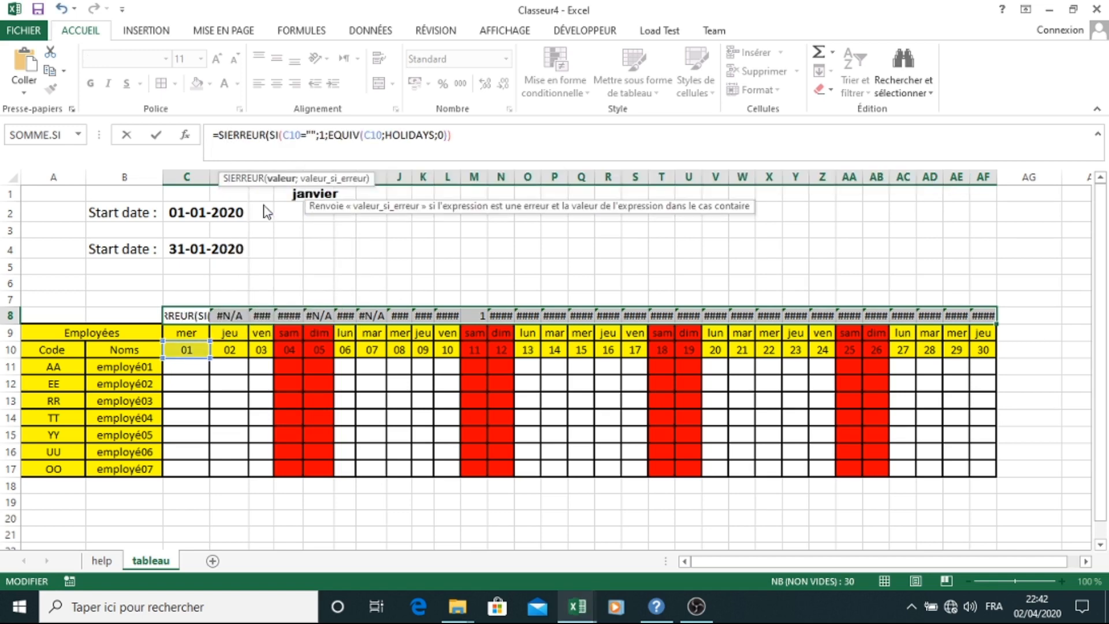
click(455, 135)
text(;0))
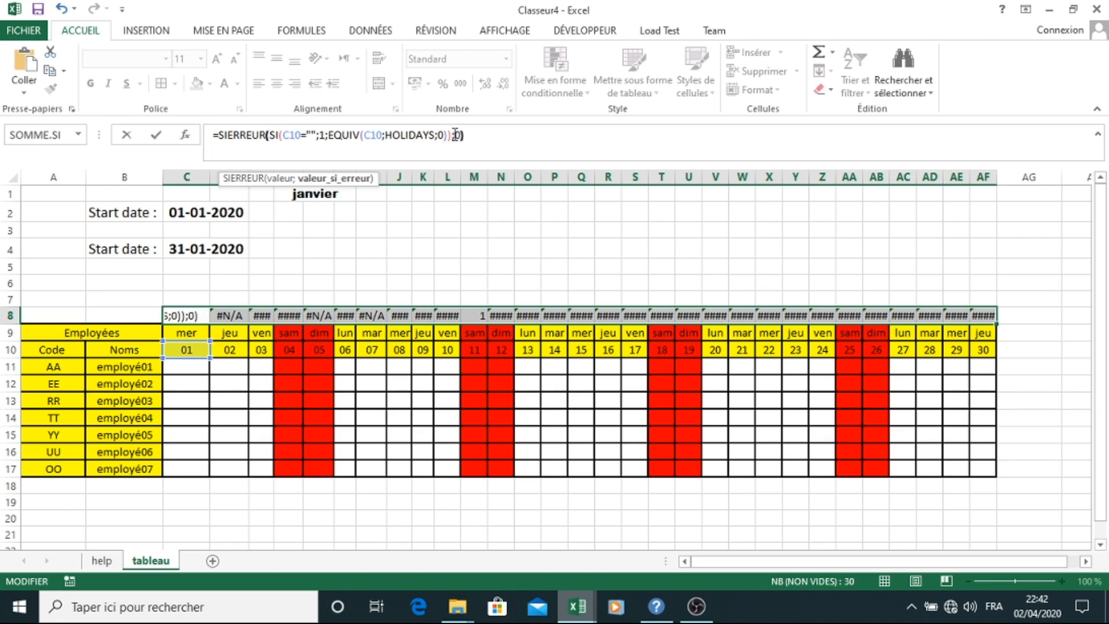
key(Return)
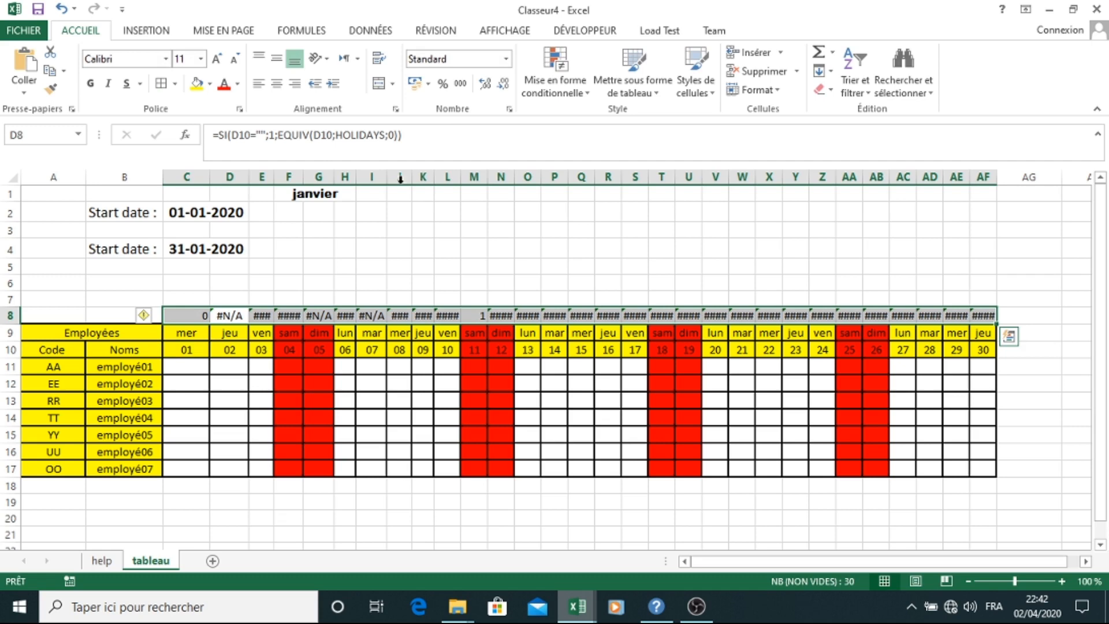
click(198, 317)
drag(212, 326, 991, 296)
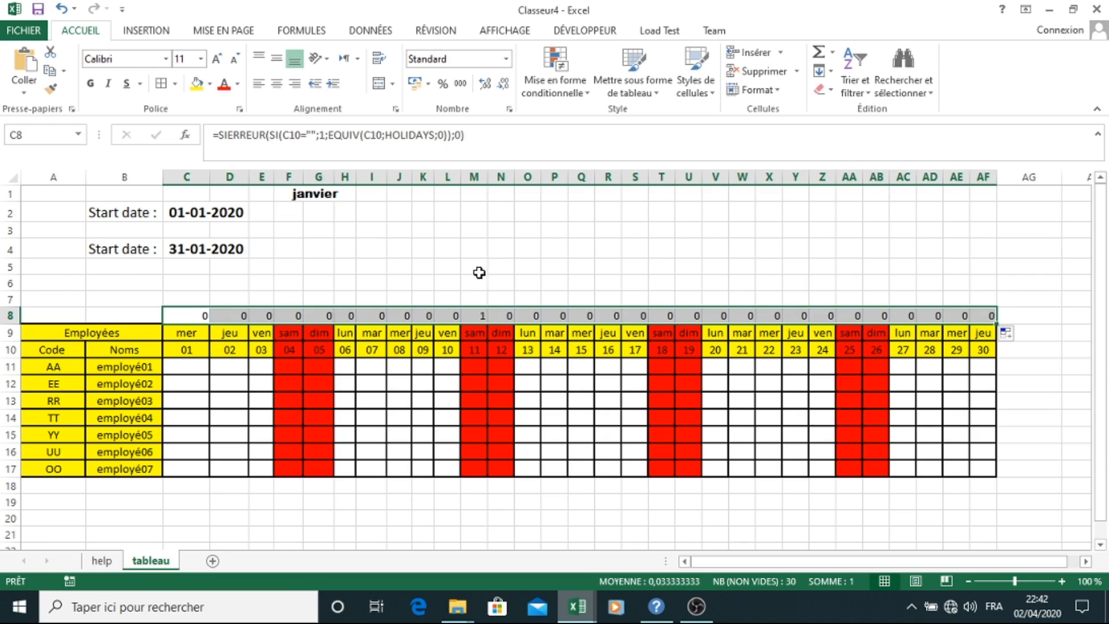
Switch the month in F1 to février, juin and juillet, comparing the row 8 holiday flags with the dates on the help sheet.
click(318, 193)
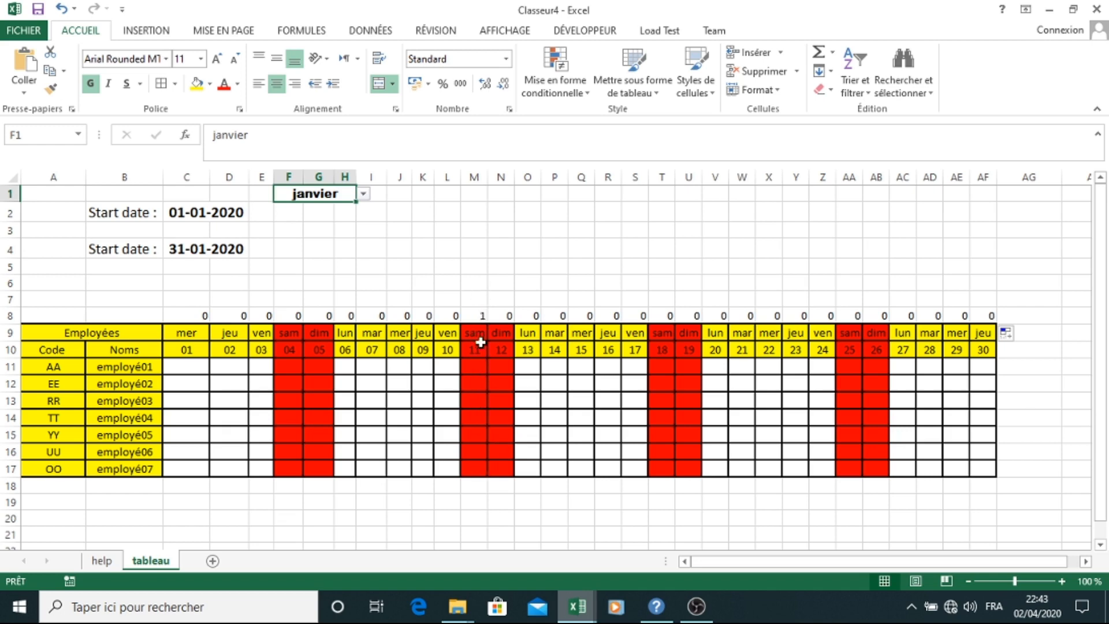
click(363, 194)
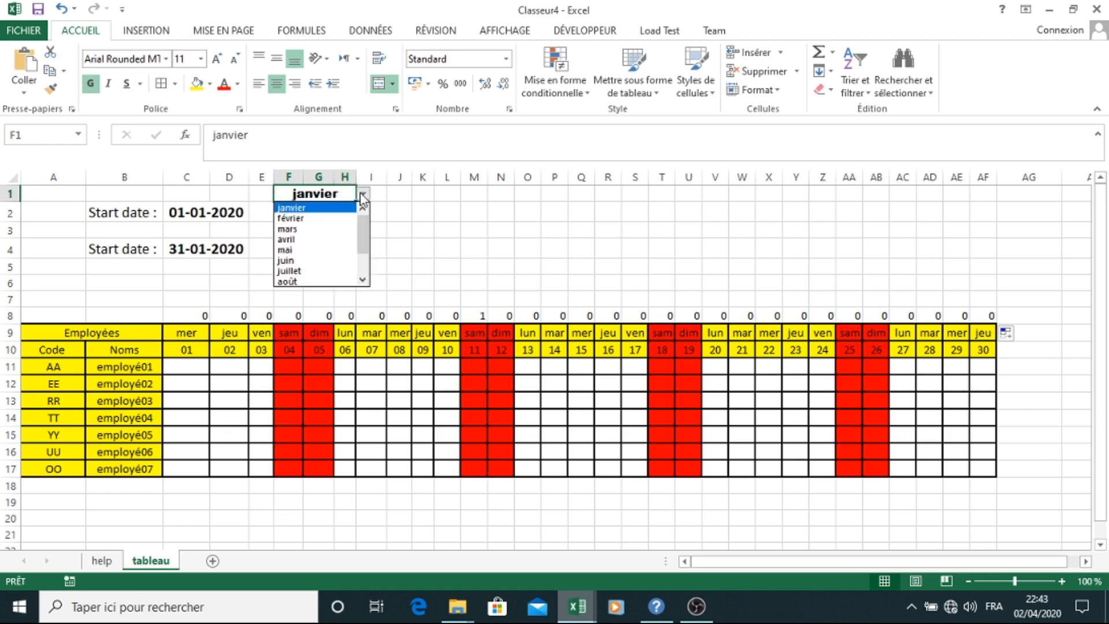
click(323, 221)
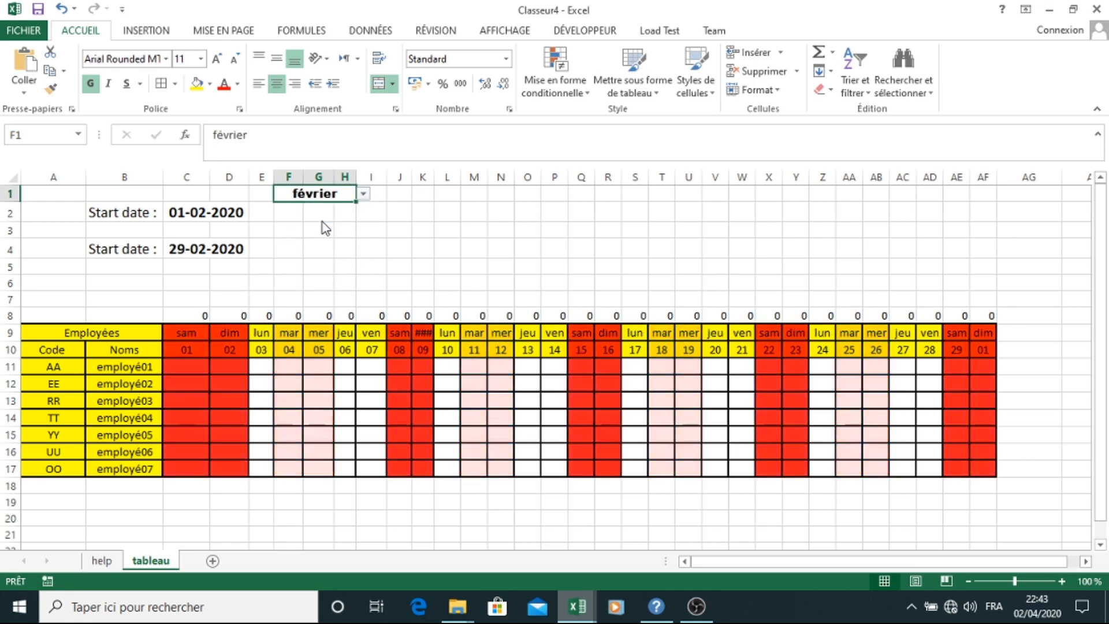
click(363, 194)
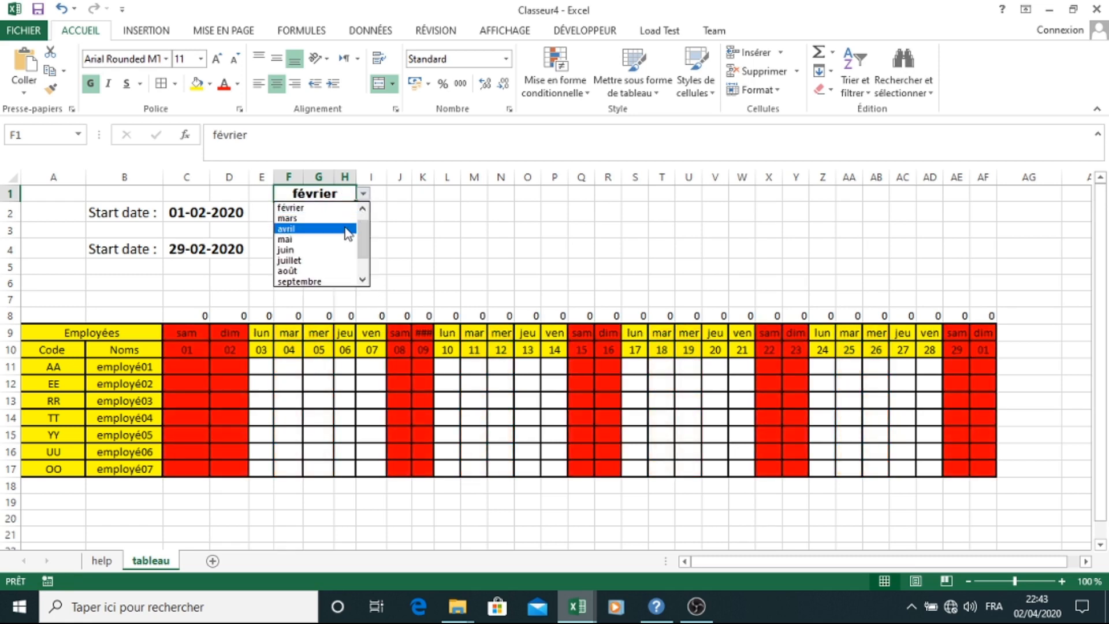
click(345, 249)
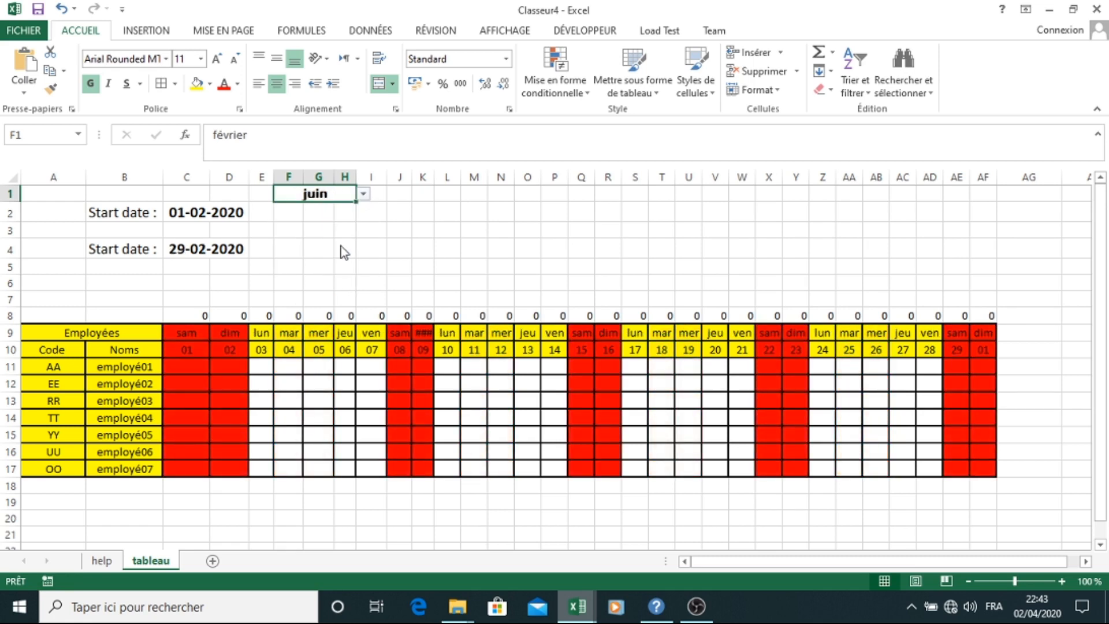
click(363, 195)
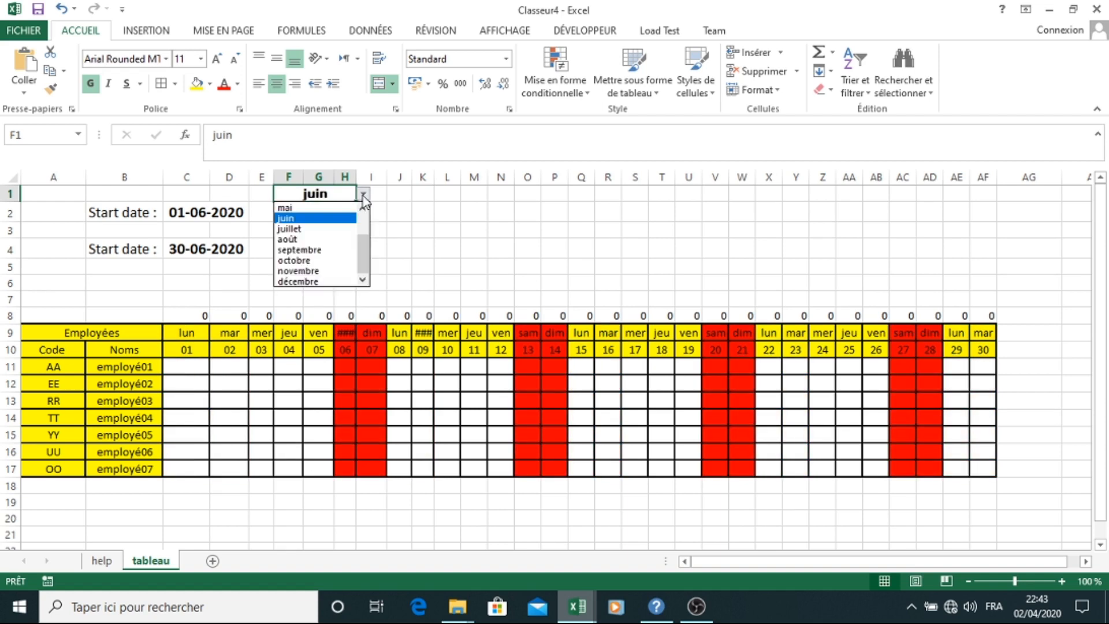
click(326, 229)
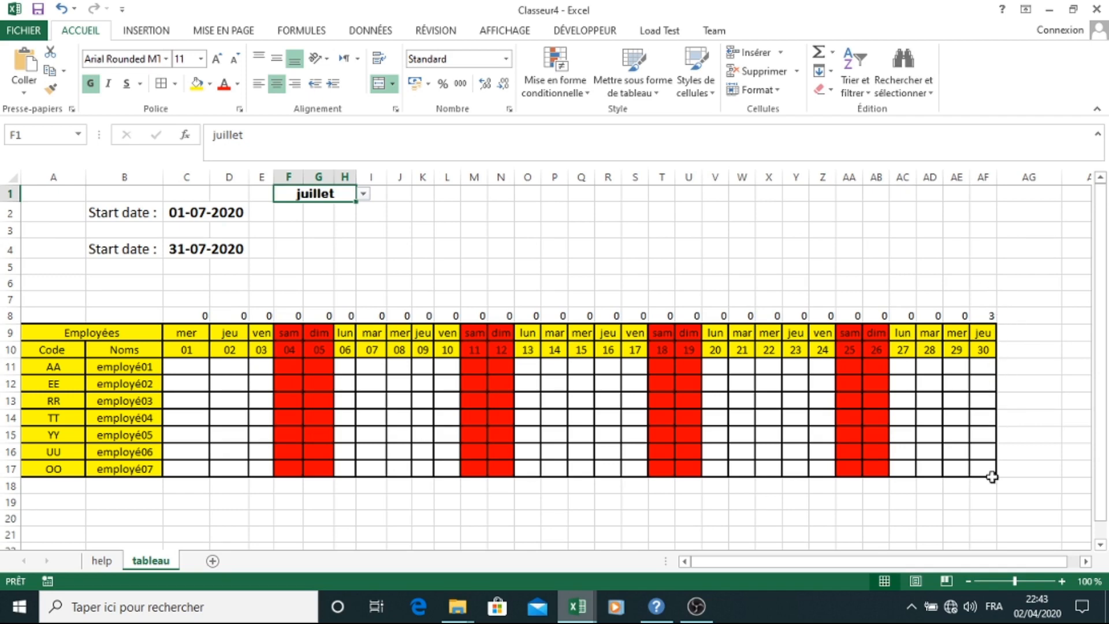
click(102, 560)
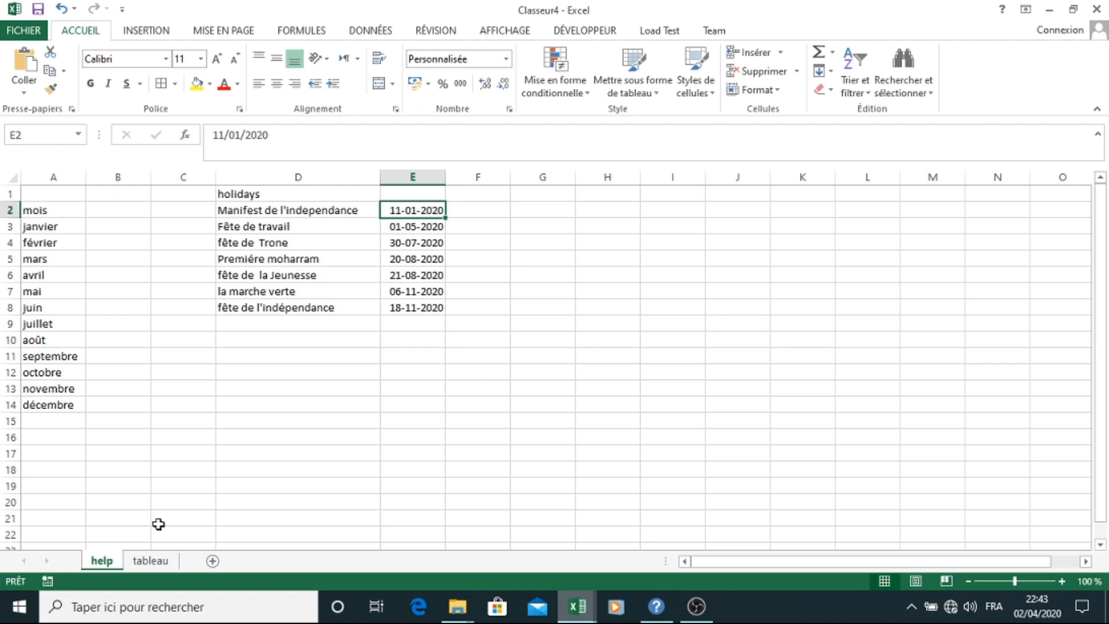
click(150, 560)
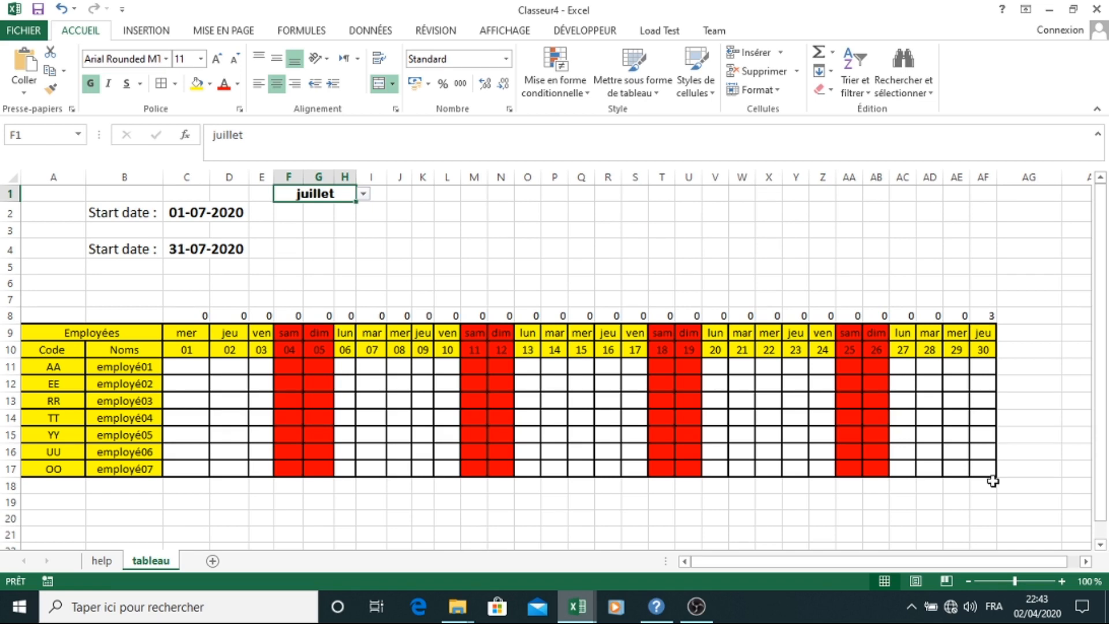
Copy the text of the SIERREUR holiday formula from C8, leaving the cell unchanged.
click(200, 313)
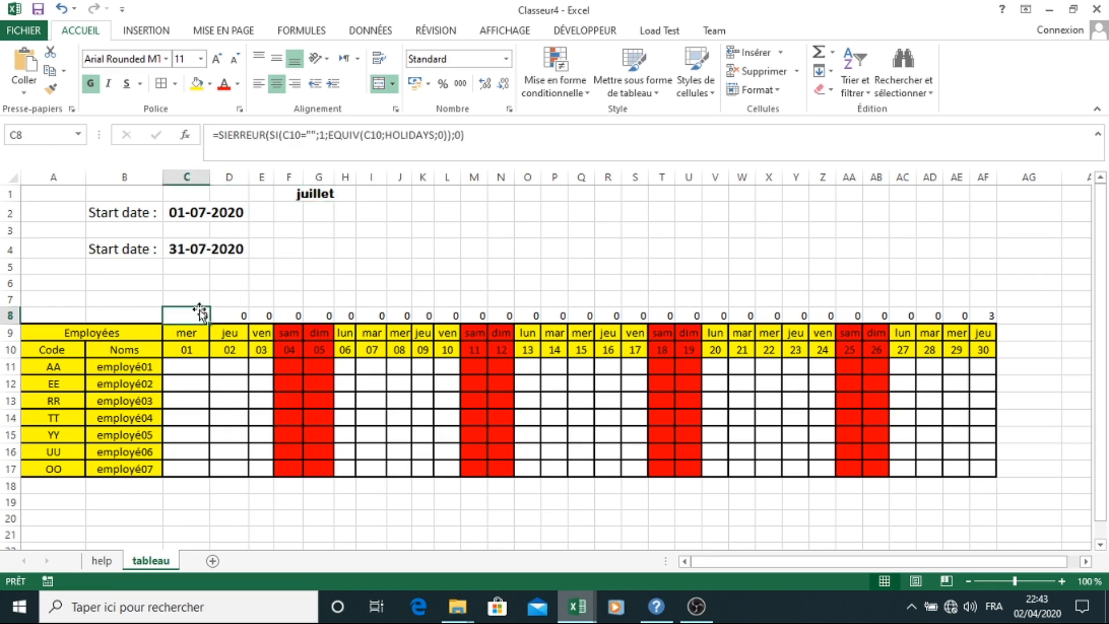
drag(464, 135, 212, 135)
key(ctrl+c)
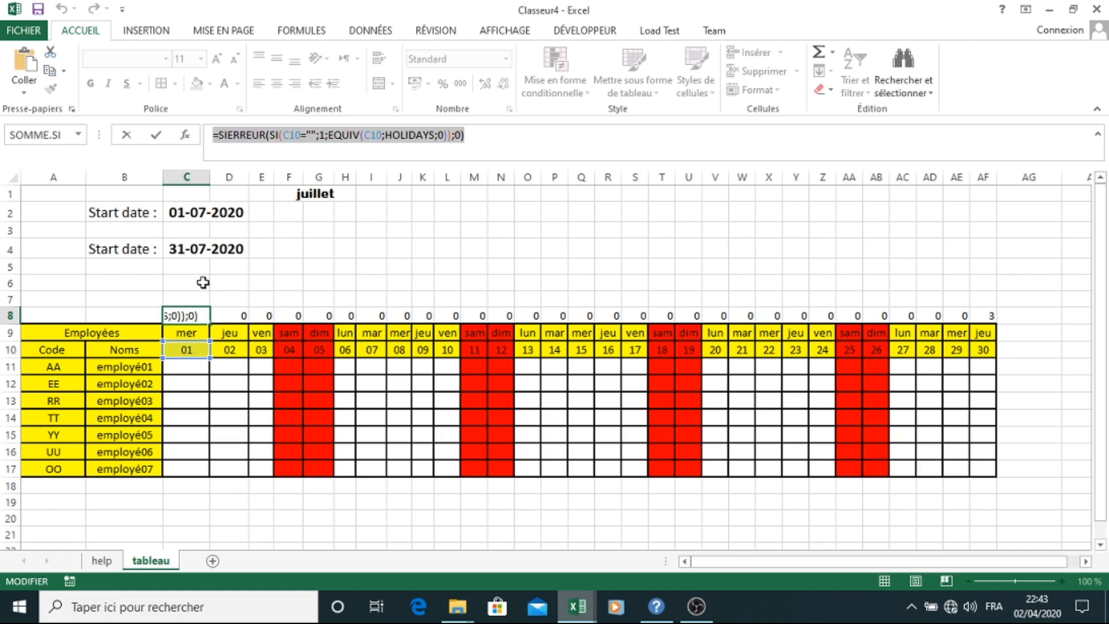
key(Return)
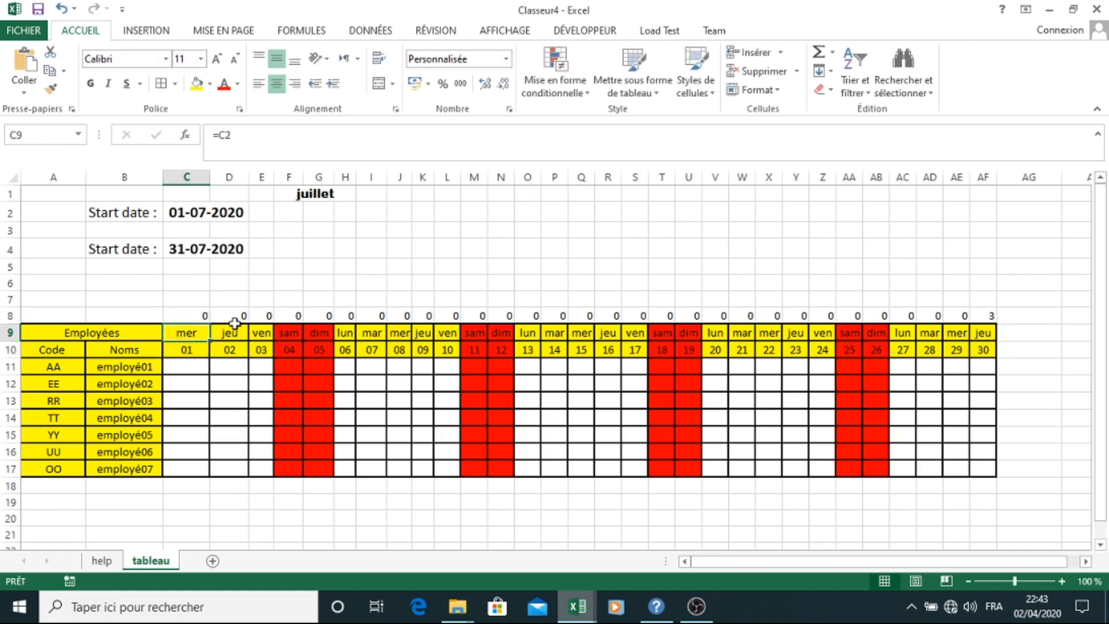
Start a formula-based conditional formatting rule for C8:AF17 with =SIERREUR(SI(C$10="";1;EQUIV(C$10;HOLIDAYS;0));0).
drag(180, 312, 973, 463)
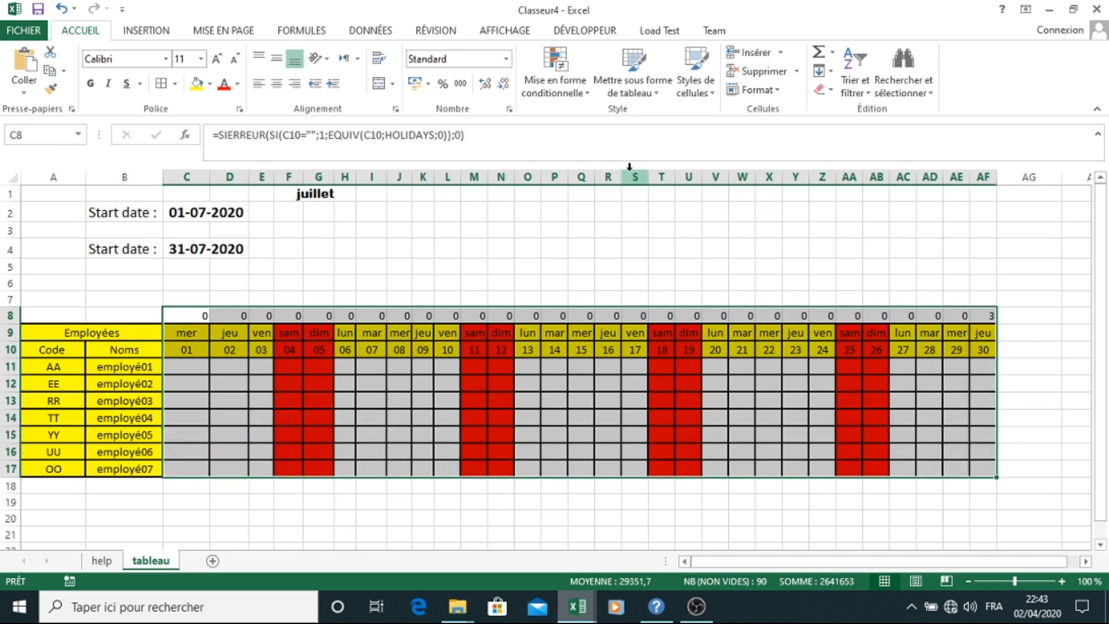
click(559, 65)
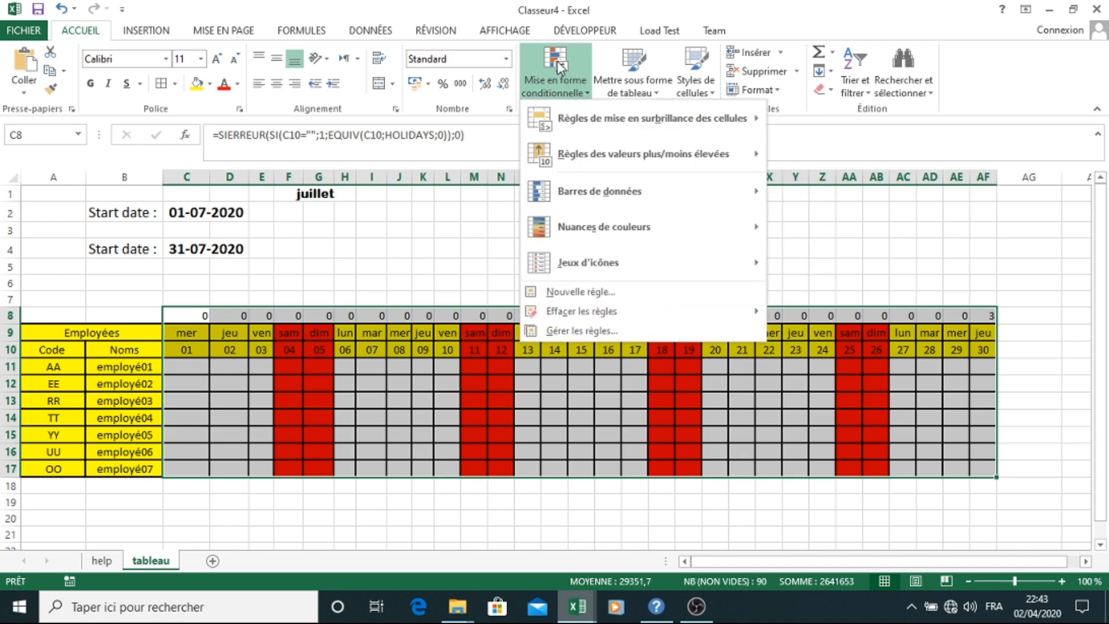
click(606, 300)
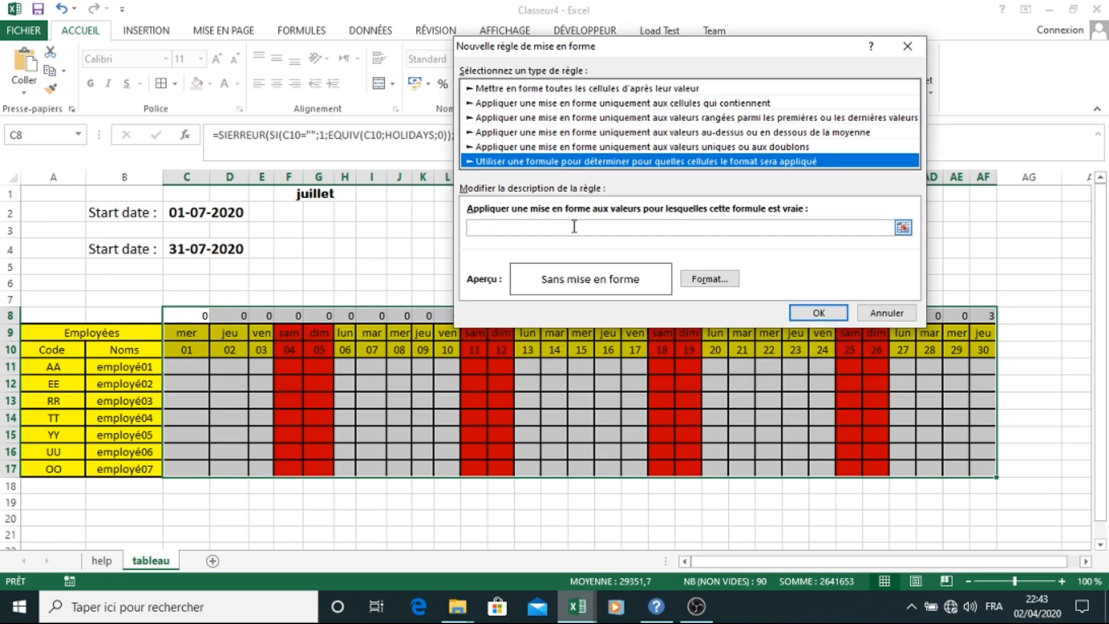
click(572, 226)
key(ctrl+v)
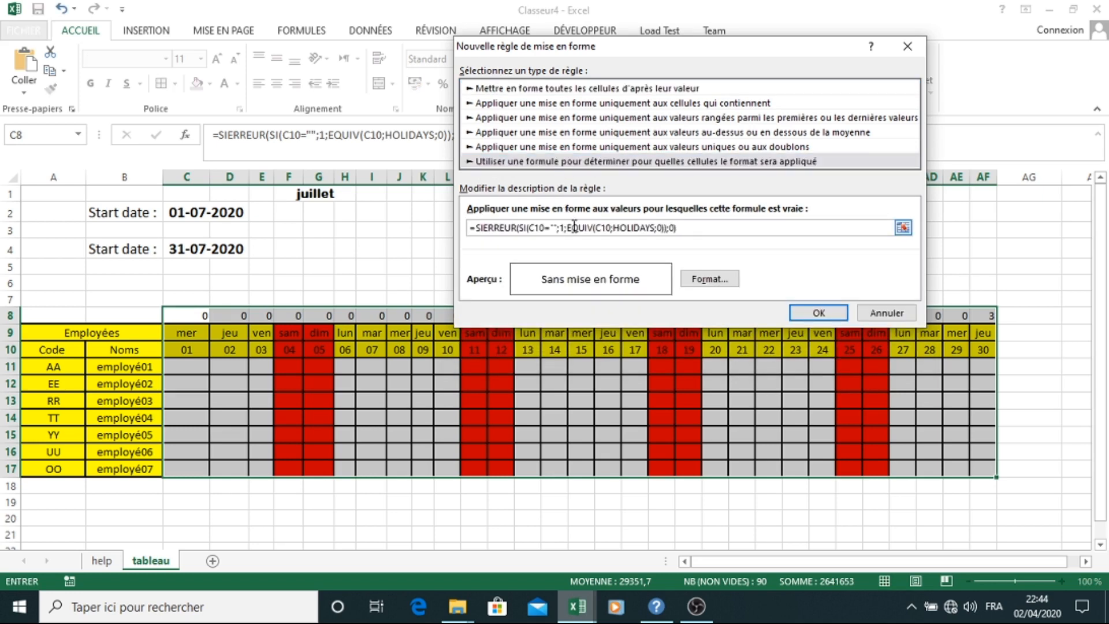
click(536, 228)
text($)
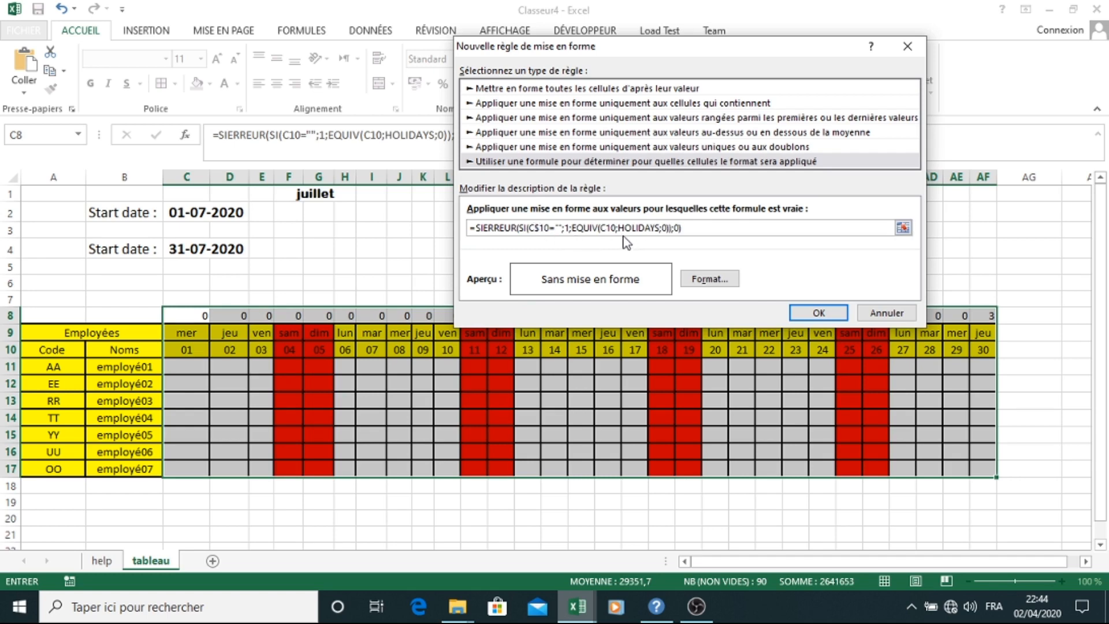
click(609, 228)
text($)
Give the holiday rule a purple fill and apply it to the calendar.
click(728, 280)
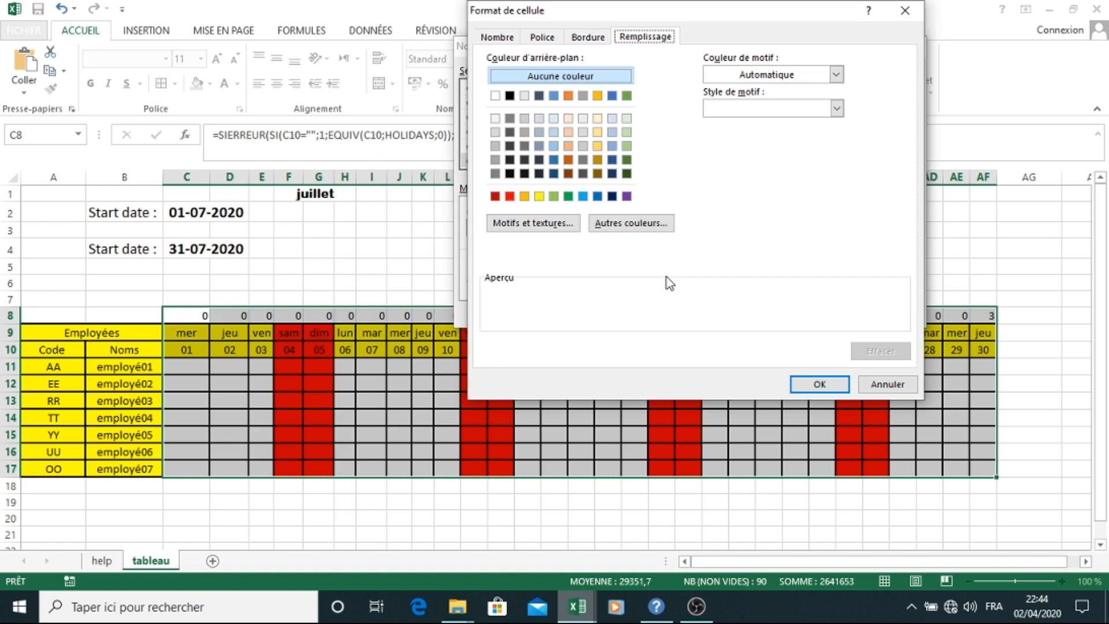
click(569, 119)
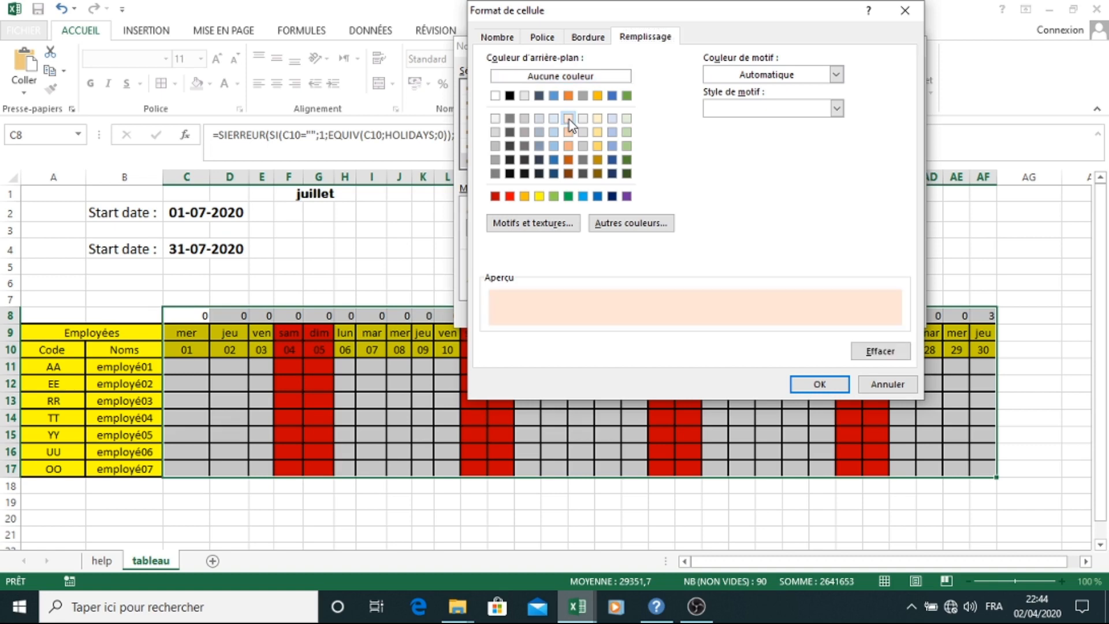
click(627, 197)
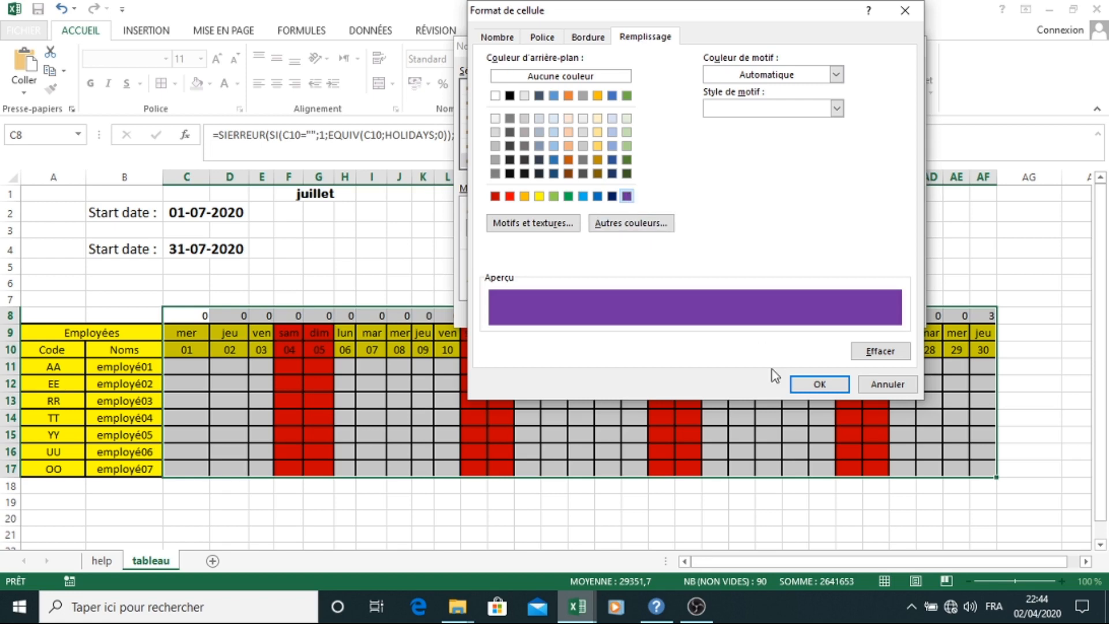
click(818, 384)
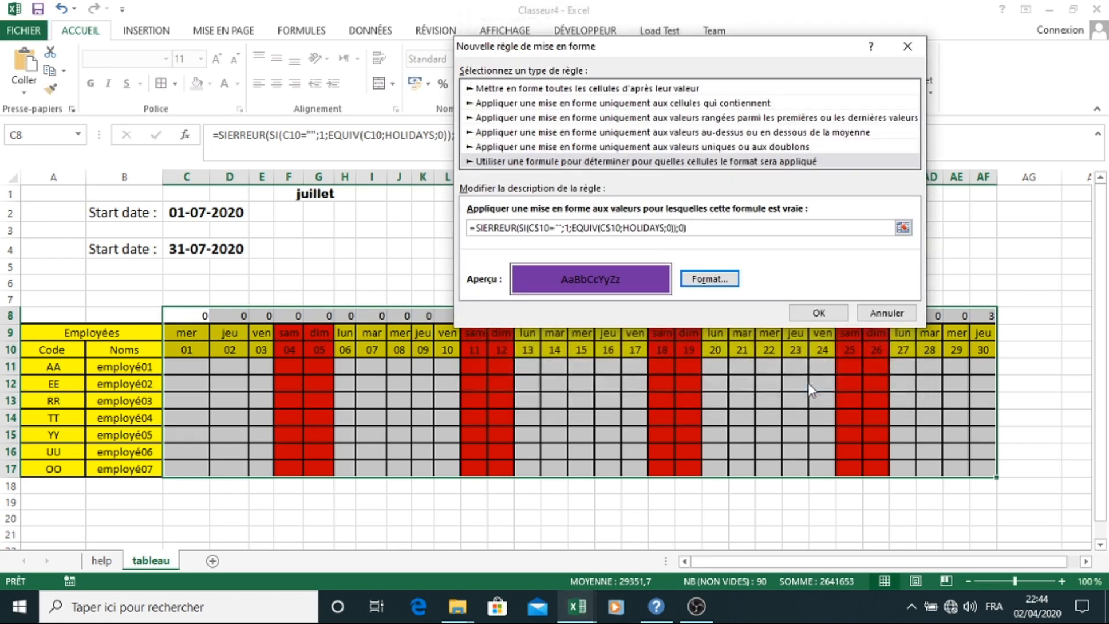
click(806, 314)
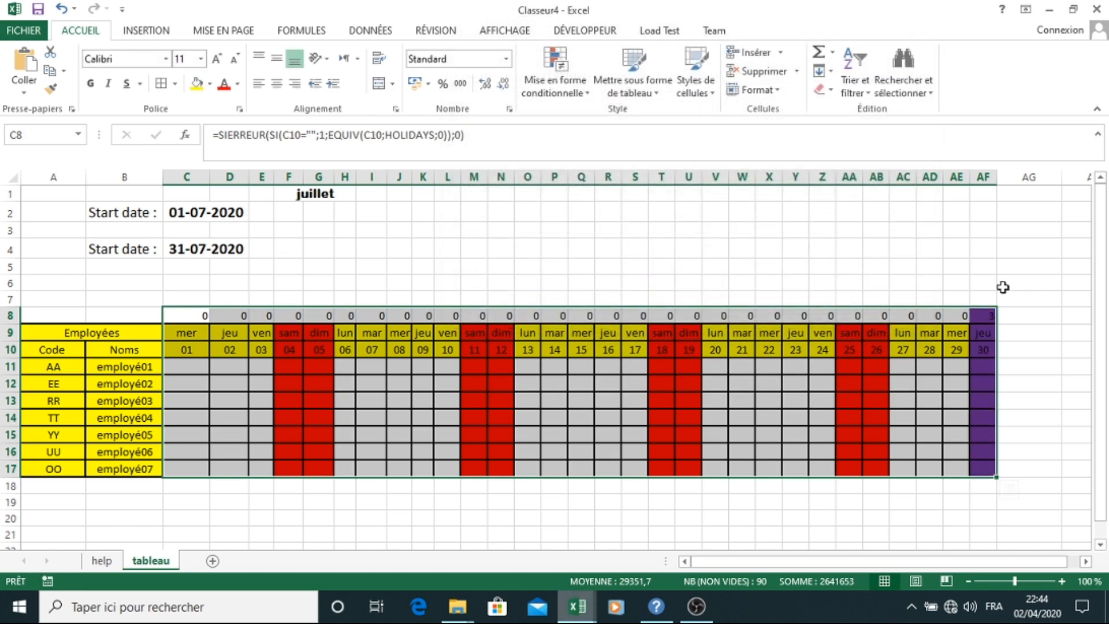
click(1009, 316)
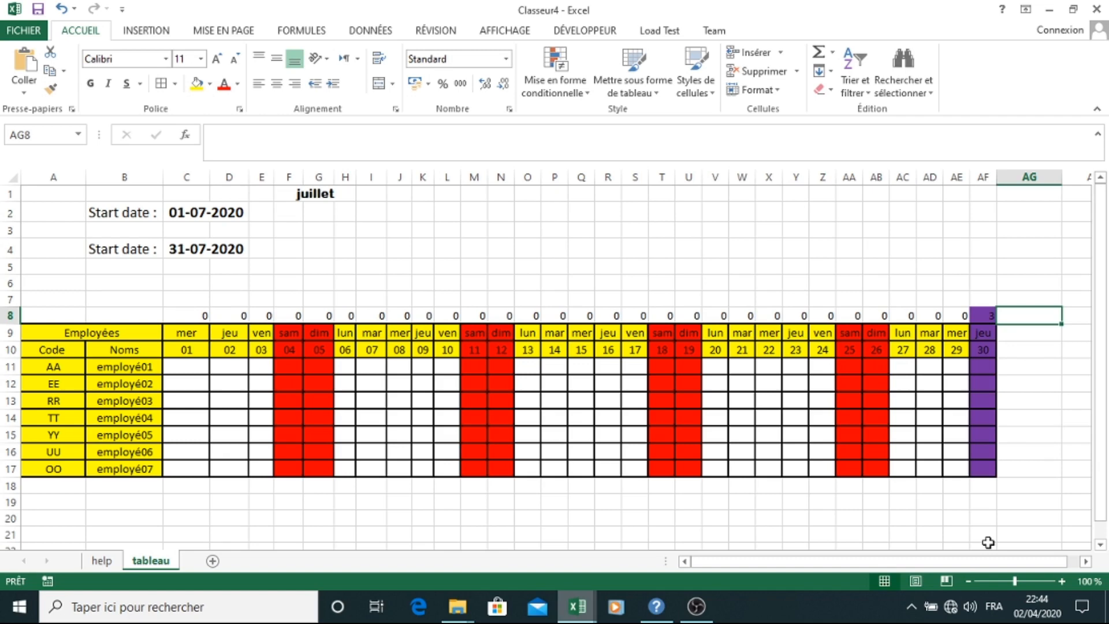
Set the month in F1 to mai and compare the highlighted holiday with the dates on the help sheet.
click(295, 193)
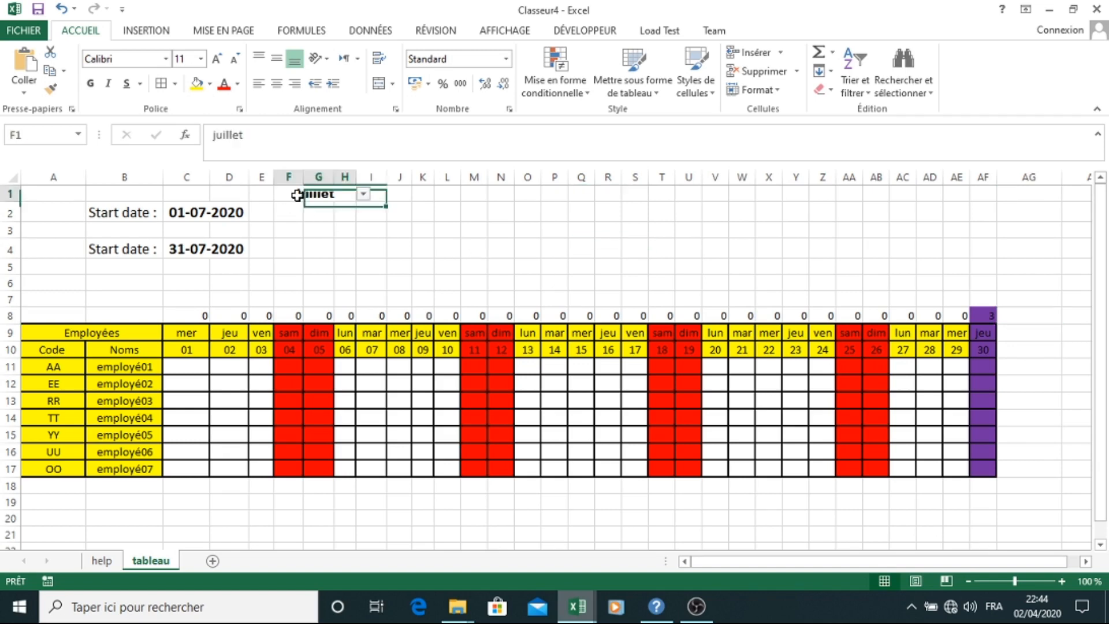
click(362, 193)
click(342, 208)
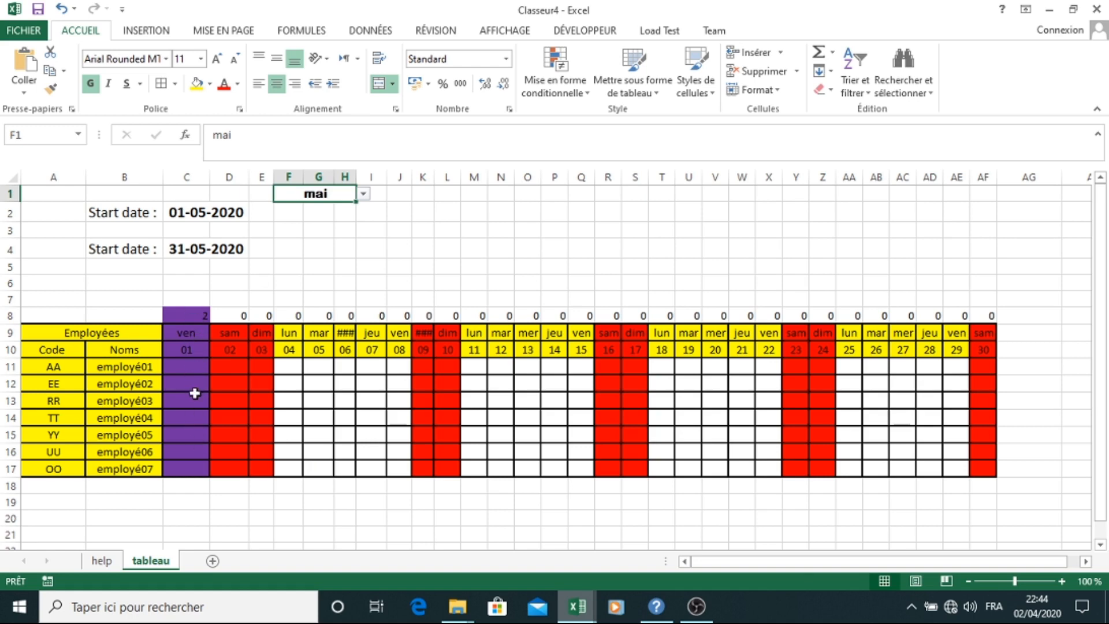
click(102, 561)
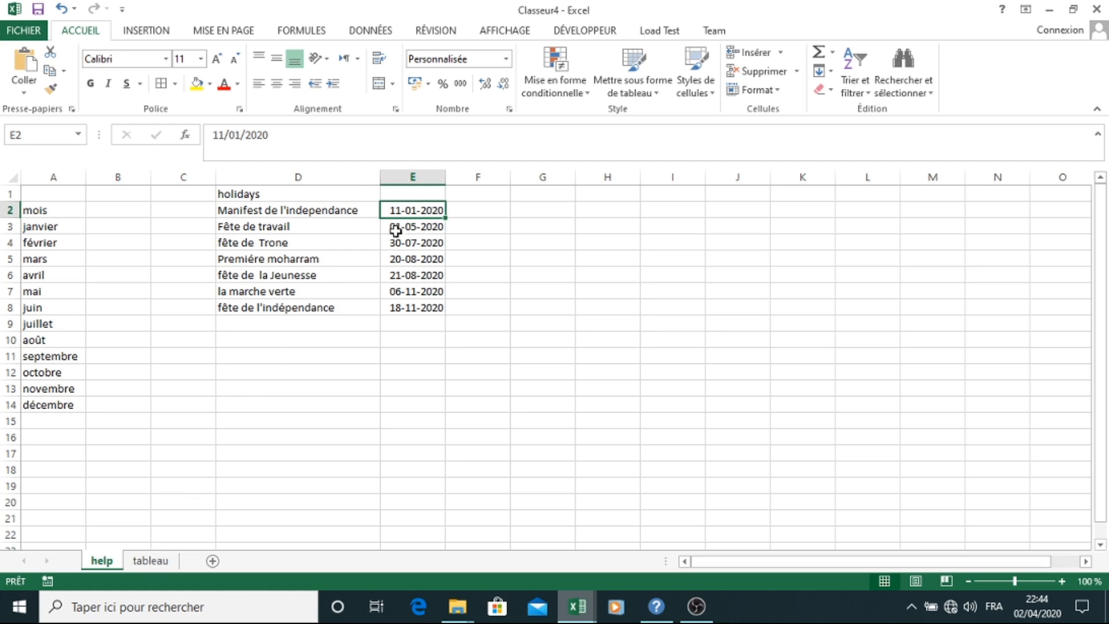
click(153, 561)
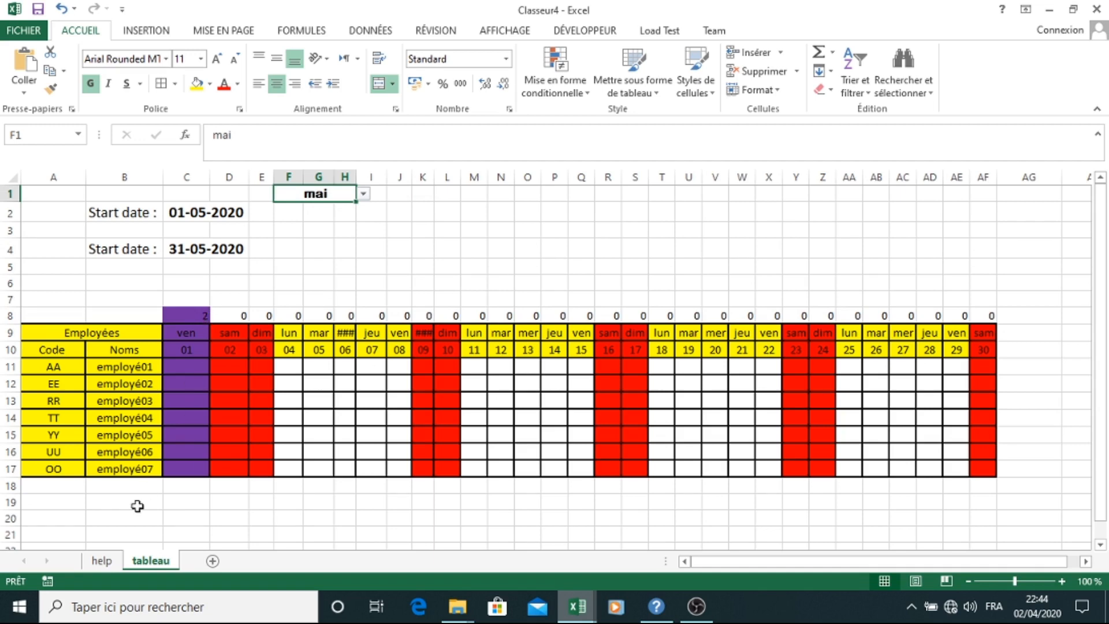
Number the holidays from 1 to 7 in F2:F8 of the help sheet using an incremental fill series.
click(102, 560)
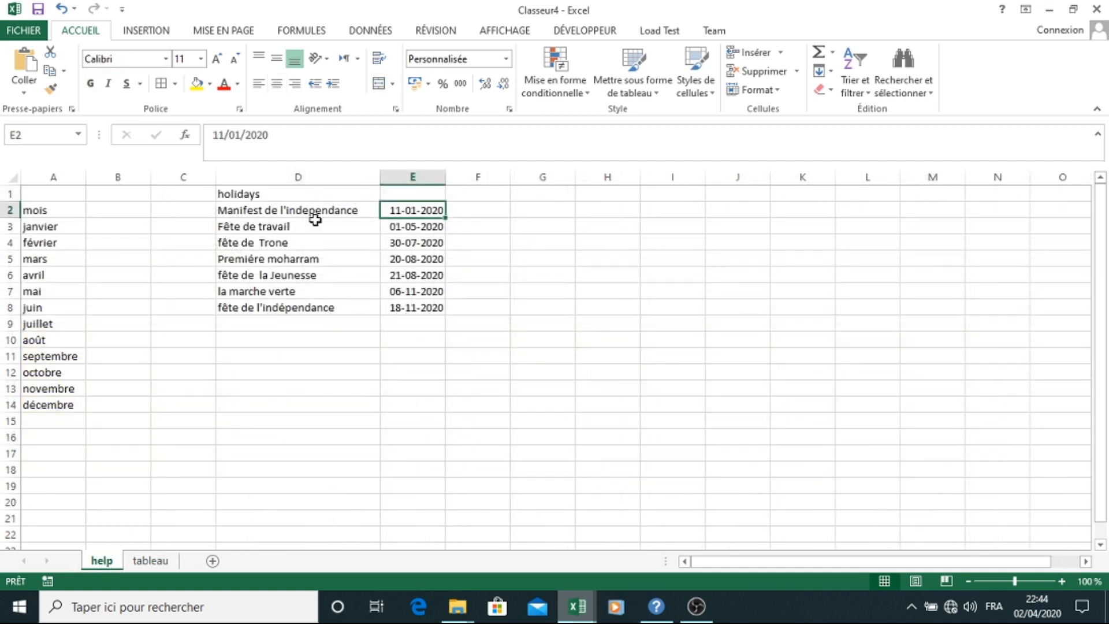
click(476, 213)
text(1)
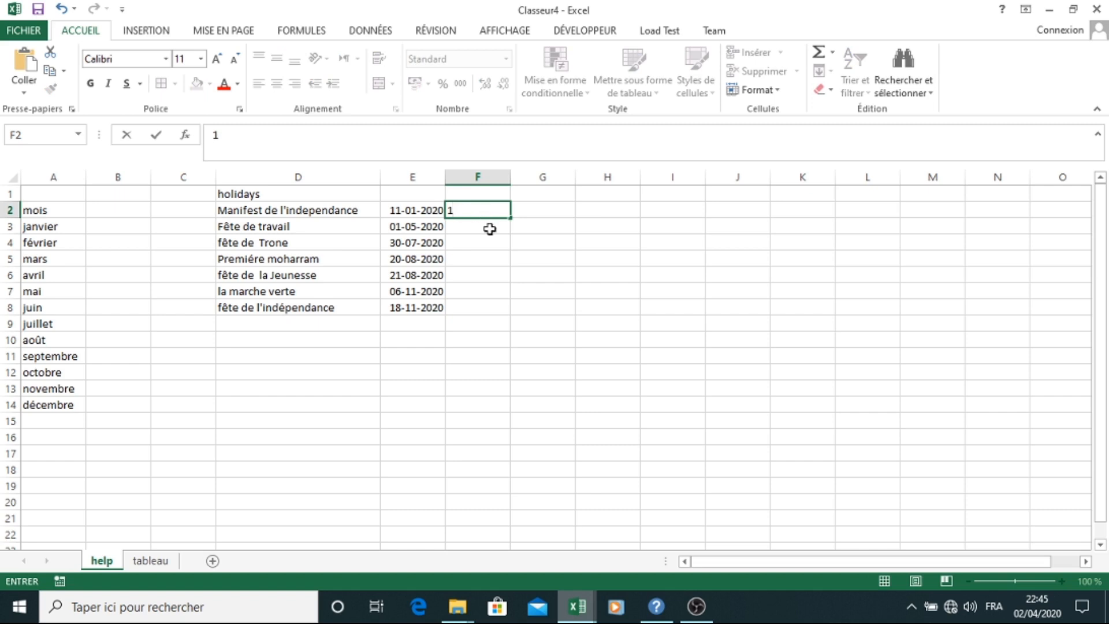
key(Return)
text(2)
key(Return)
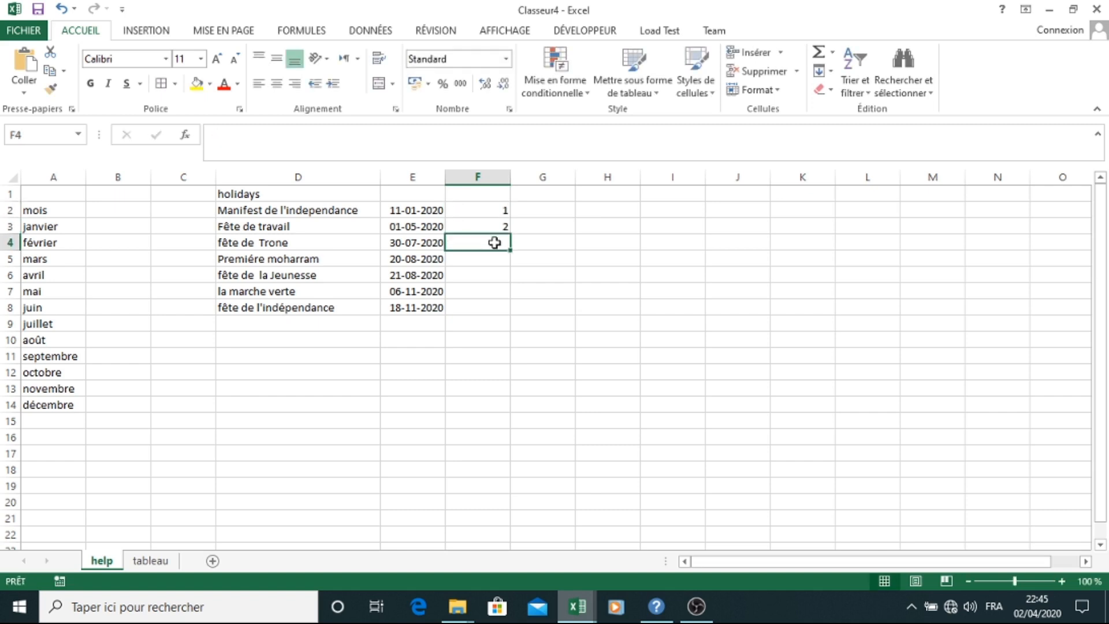
click(507, 215)
drag(507, 216, 500, 310)
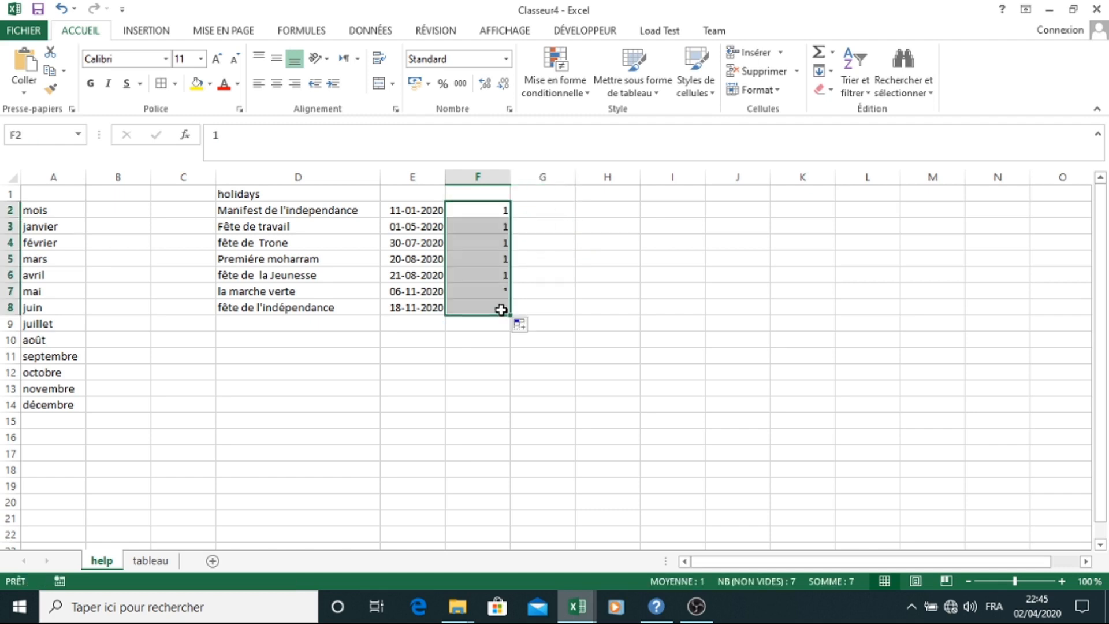
click(536, 326)
click(547, 365)
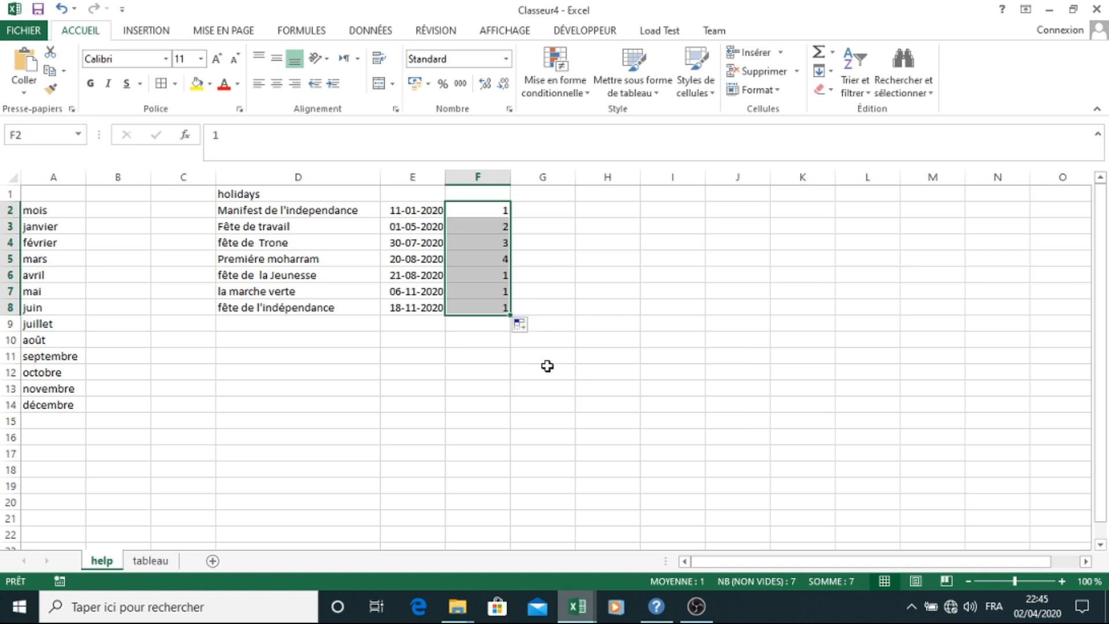
click(491, 216)
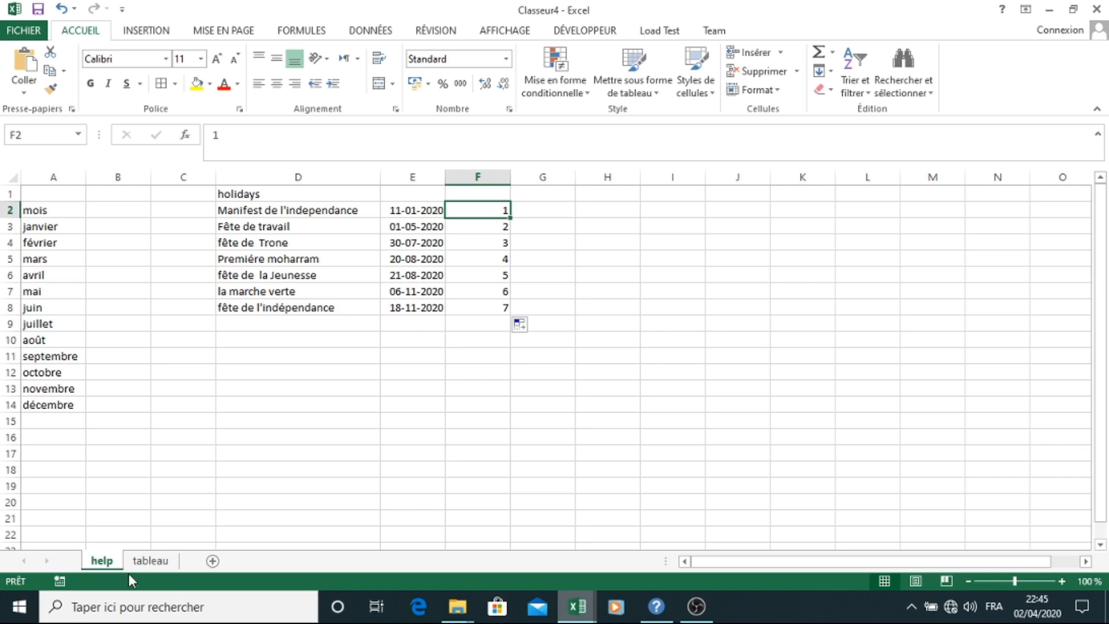
Set the month in F1 of the tableau sheet to juin, then juillet, and compare the flagged holiday with the help sheet's numbered list.
click(150, 559)
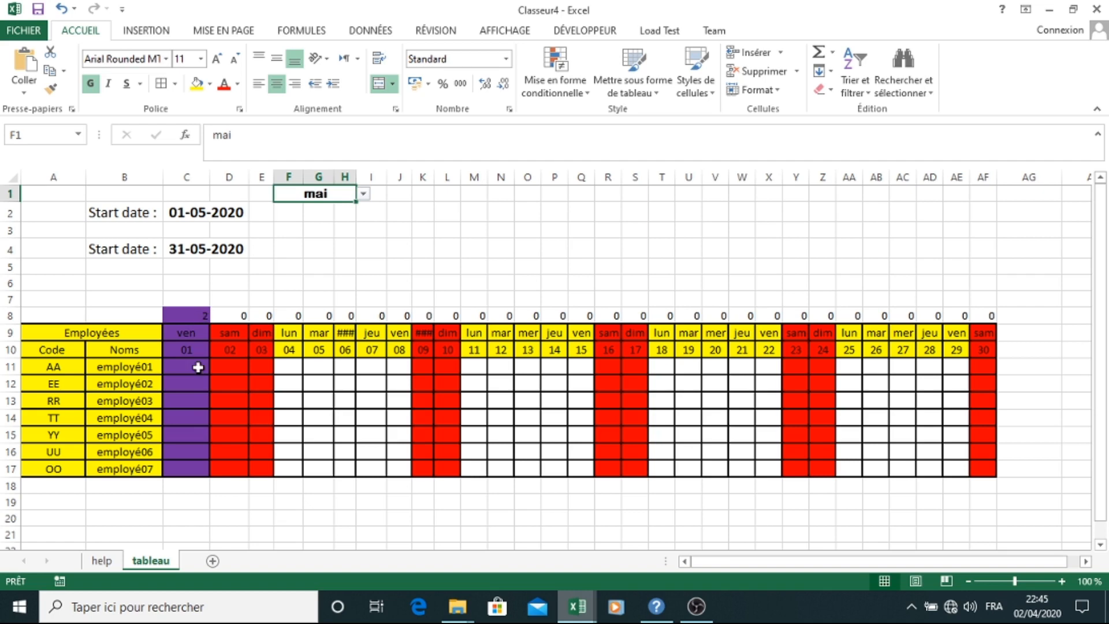
click(363, 195)
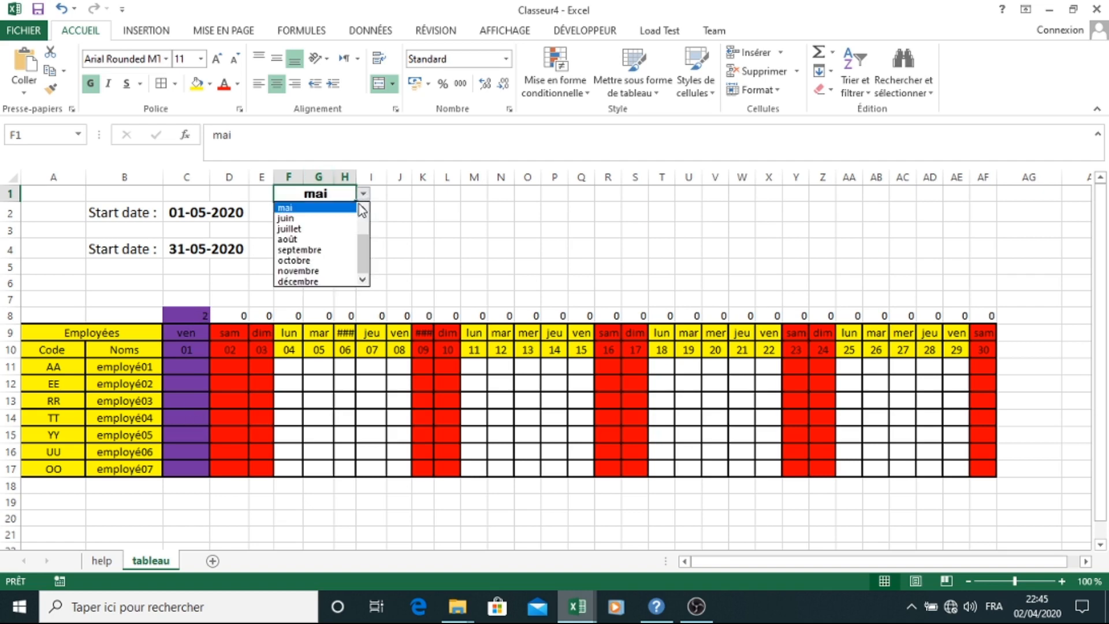
click(346, 220)
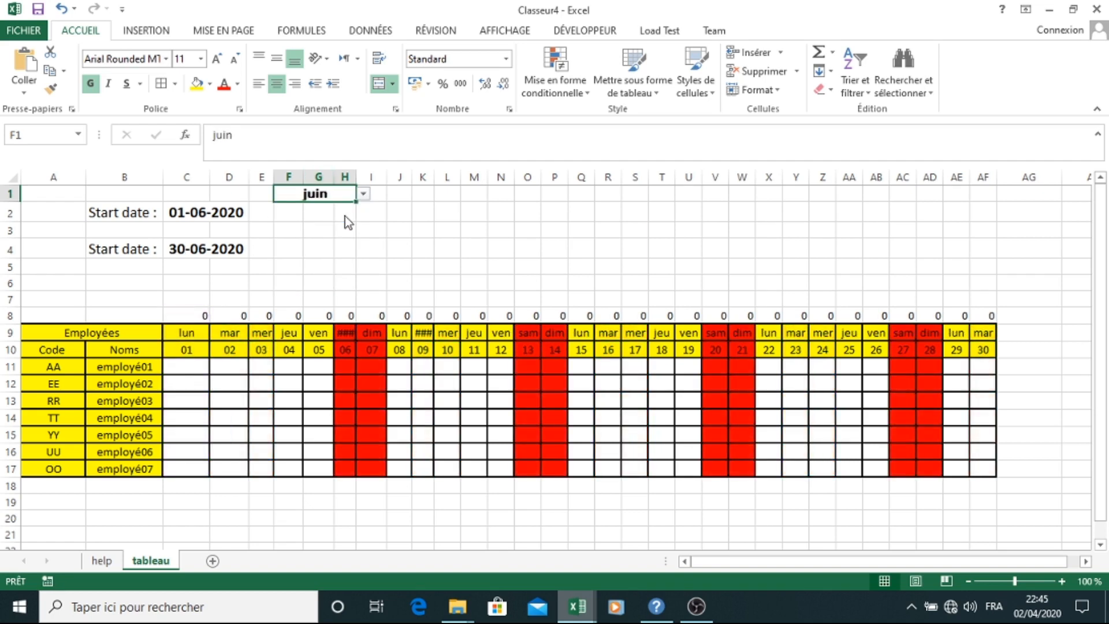
click(363, 194)
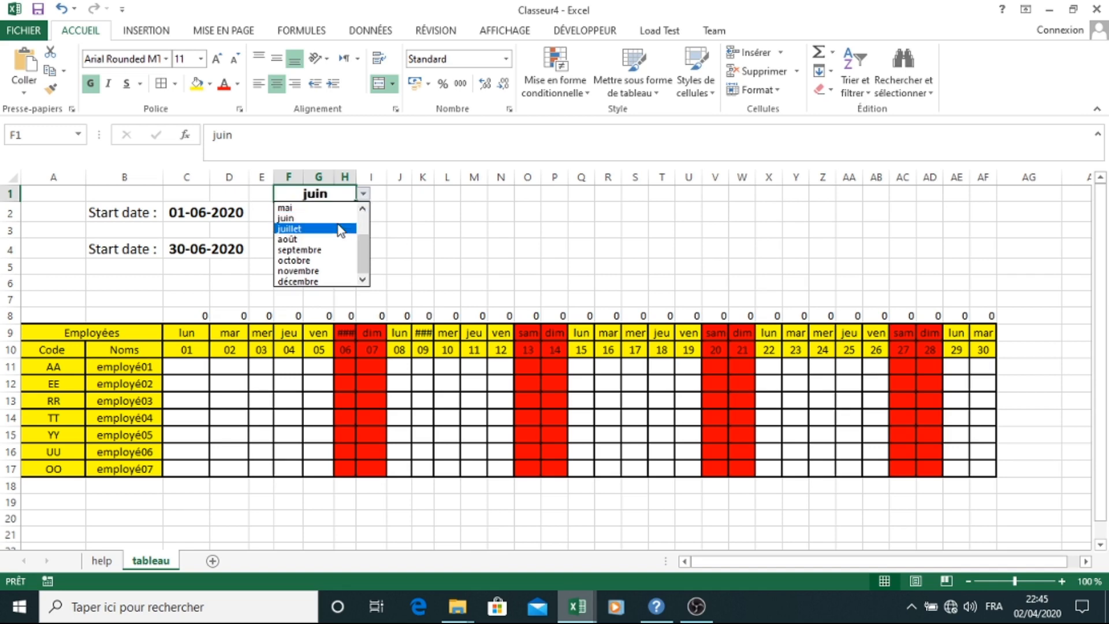
click(338, 225)
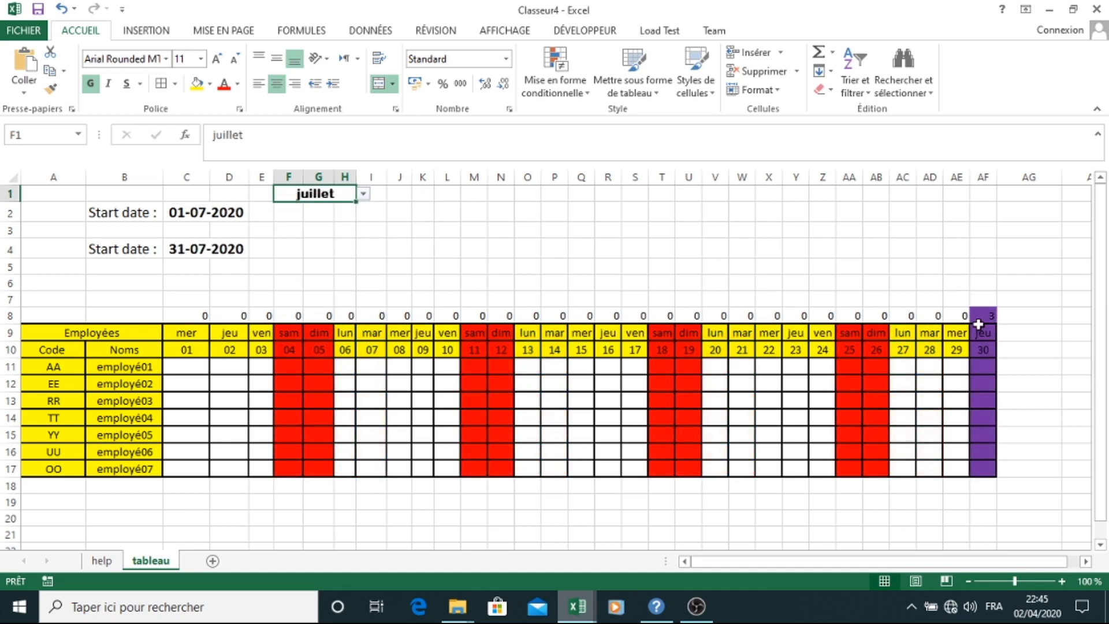
click(107, 562)
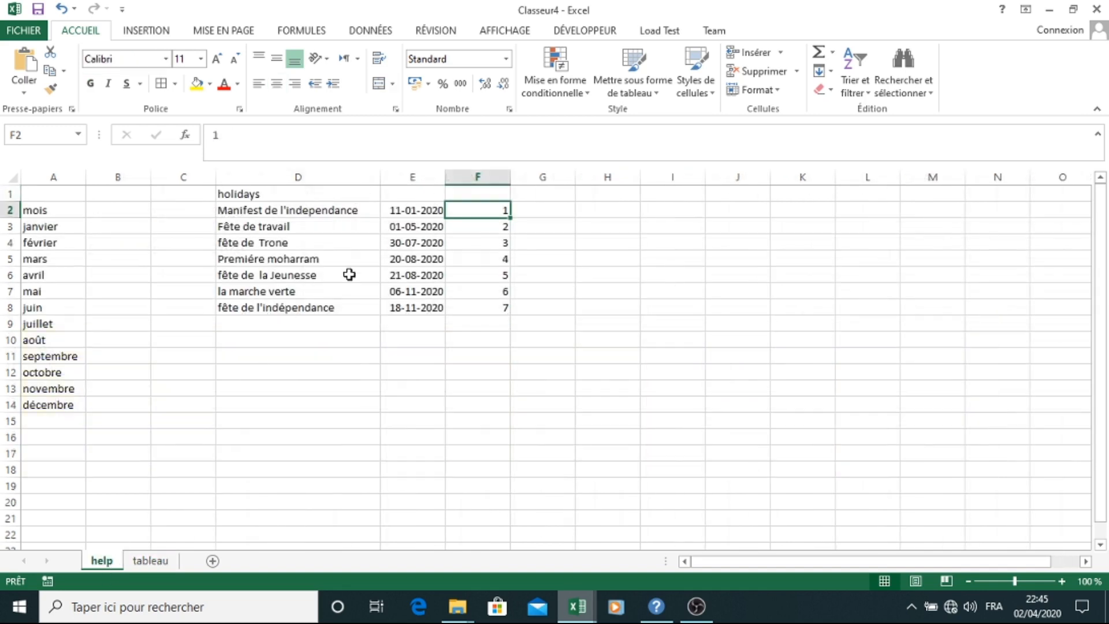
click(152, 560)
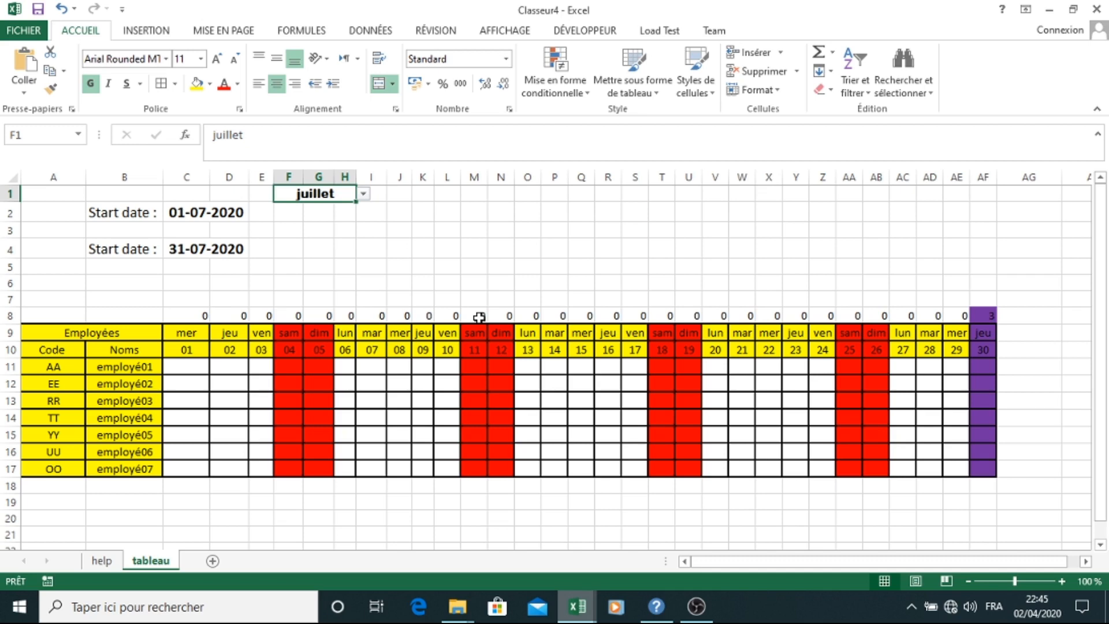
Apply borders to C8:AF8 and center its contents horizontally and vertically.
click(186, 315)
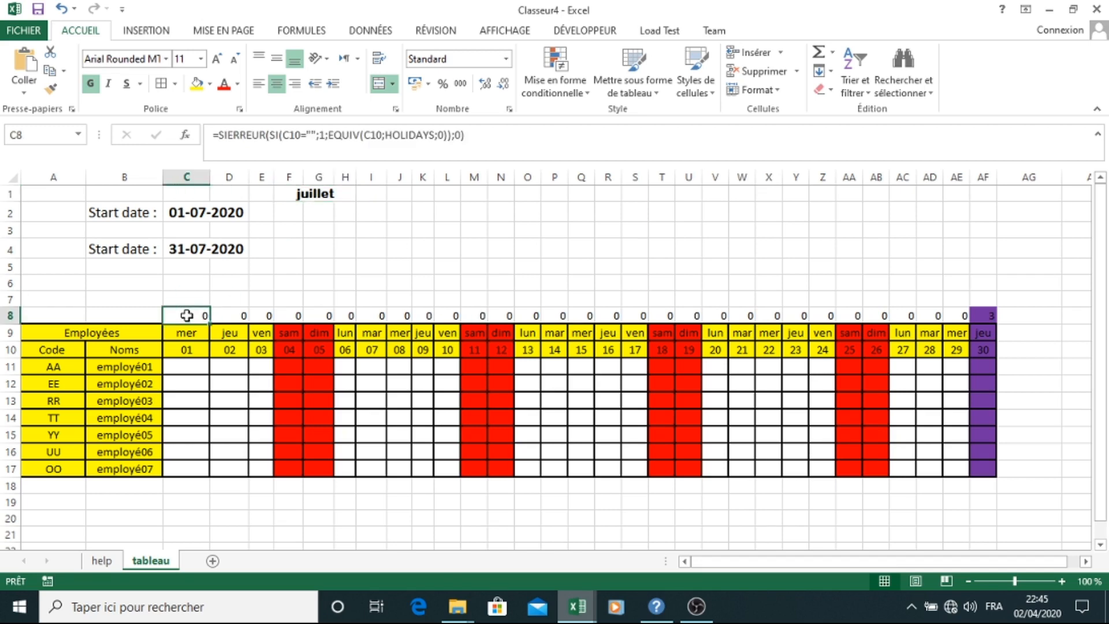
drag(186, 315, 984, 314)
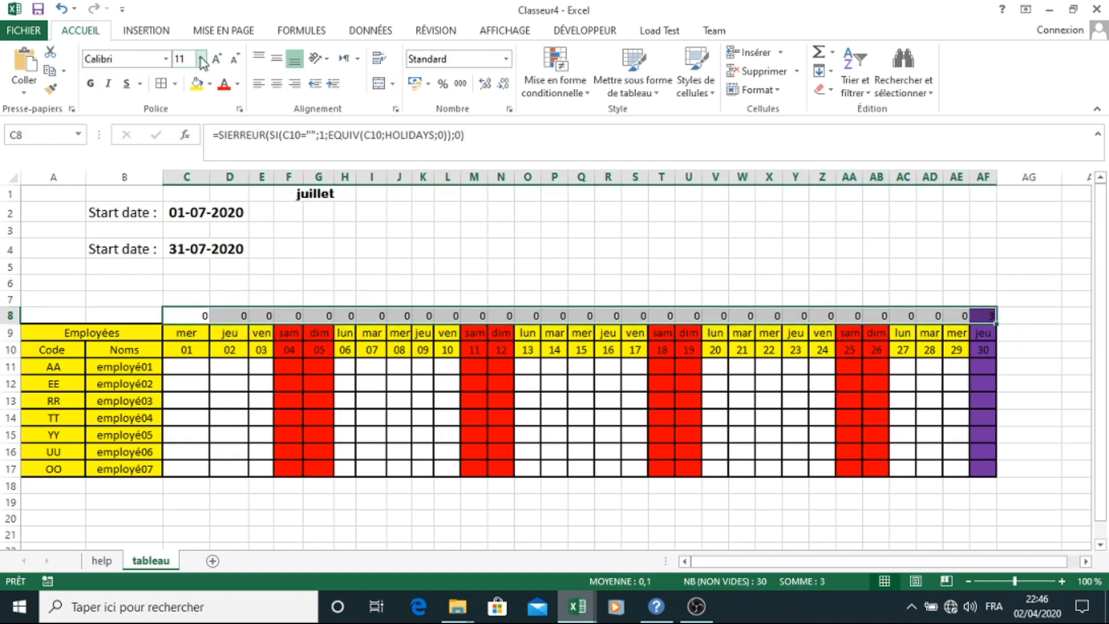
click(161, 84)
click(276, 60)
click(278, 84)
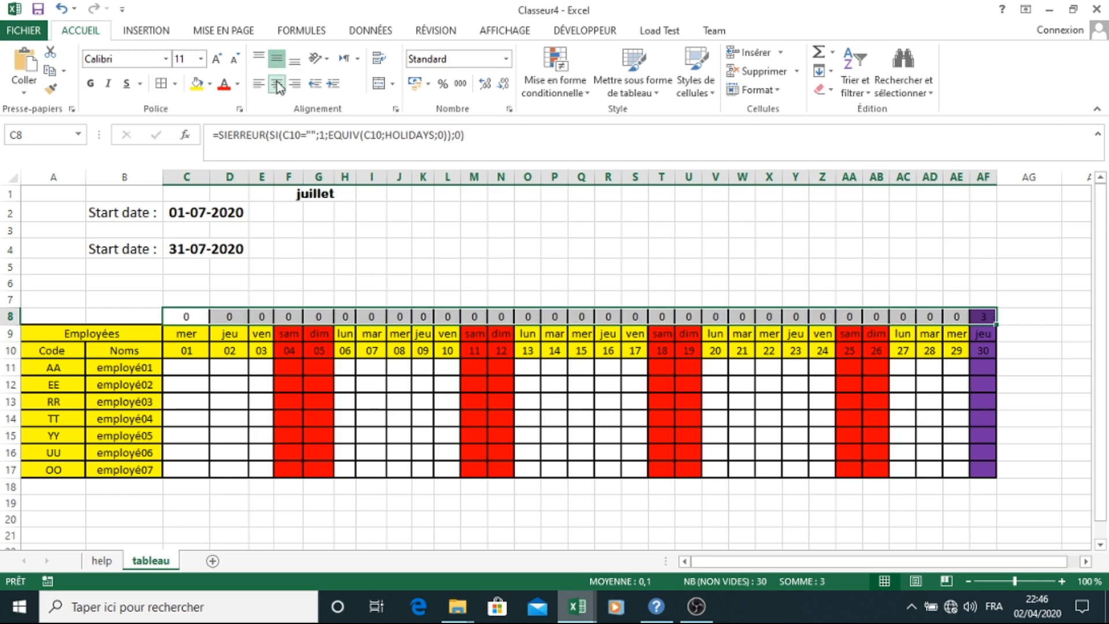
Set the font color of the holiday numbers in C8:AF8 to white.
click(238, 85)
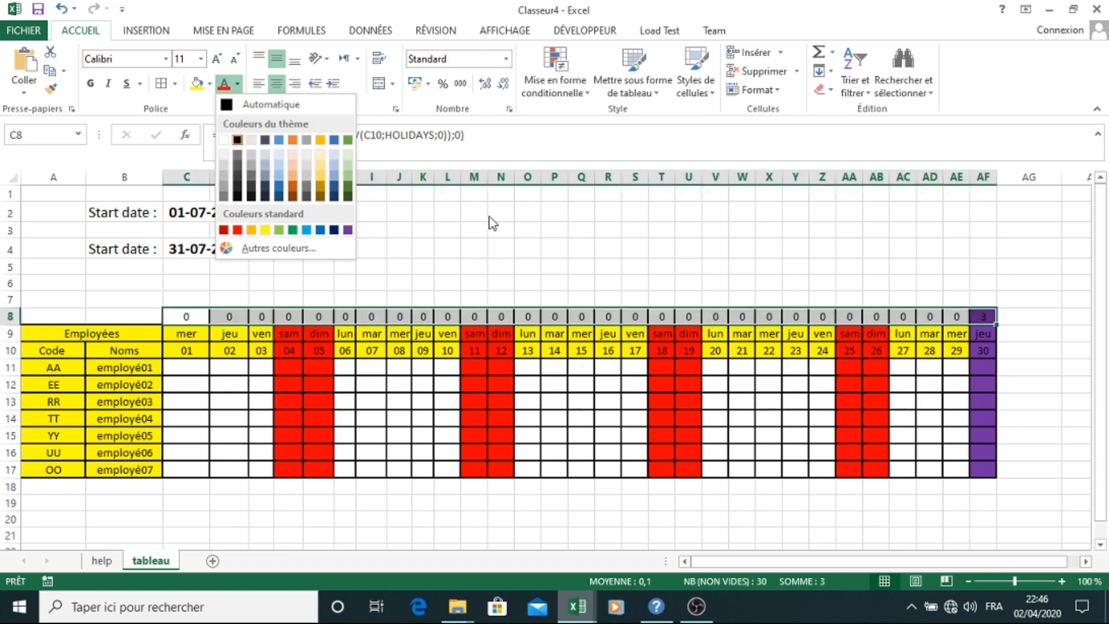
click(224, 141)
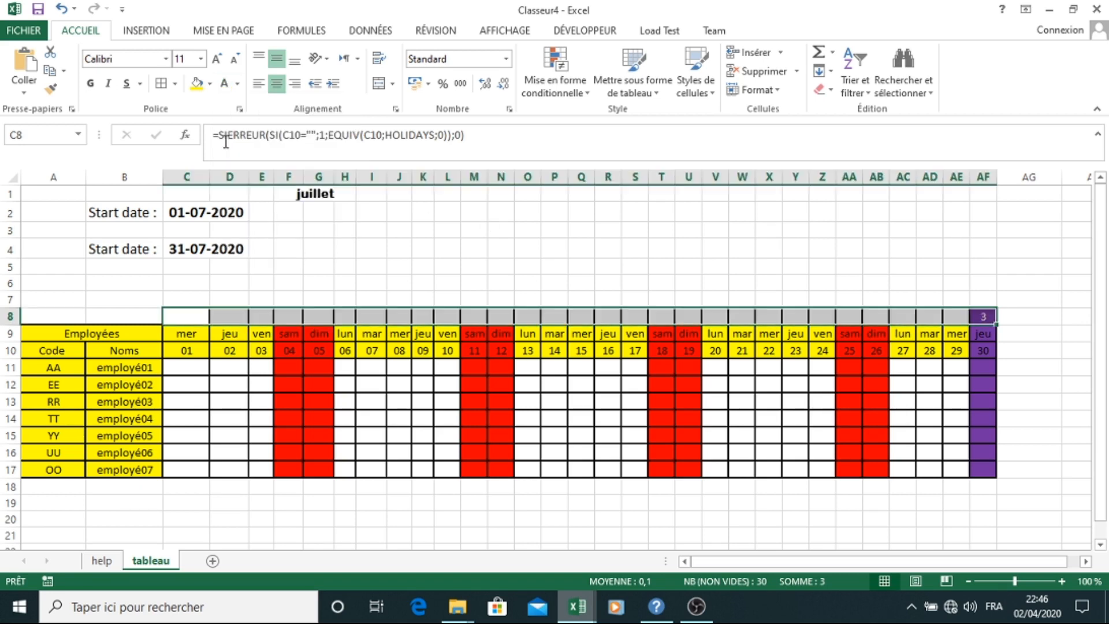
click(406, 270)
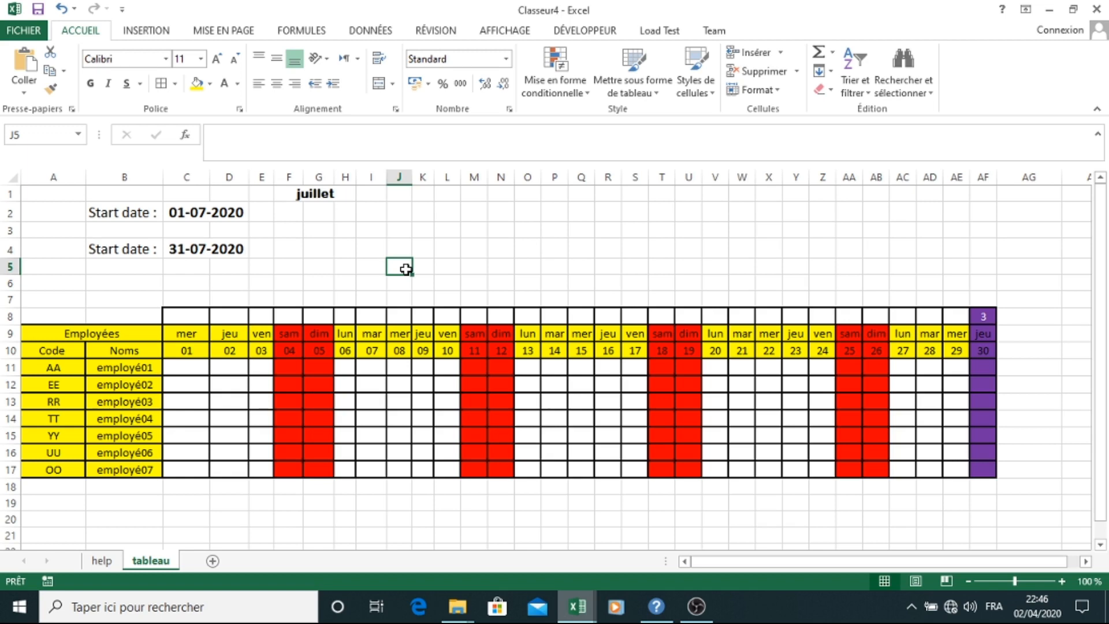
Remove all borders from the holiday number cells C8:AF8.
click(176, 83)
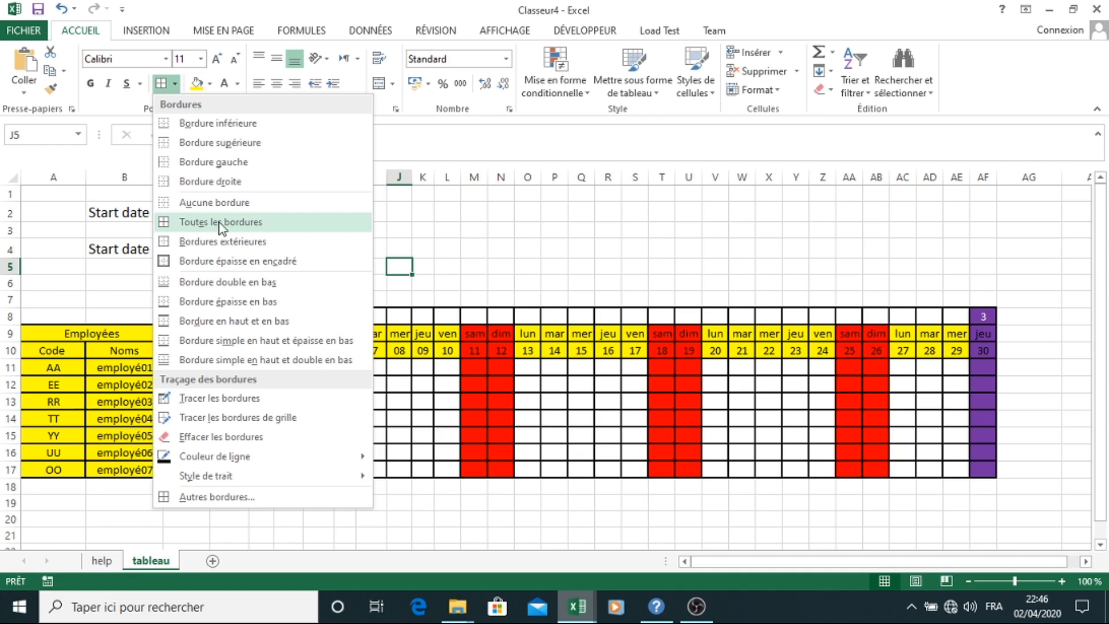
click(460, 289)
drag(176, 315, 985, 314)
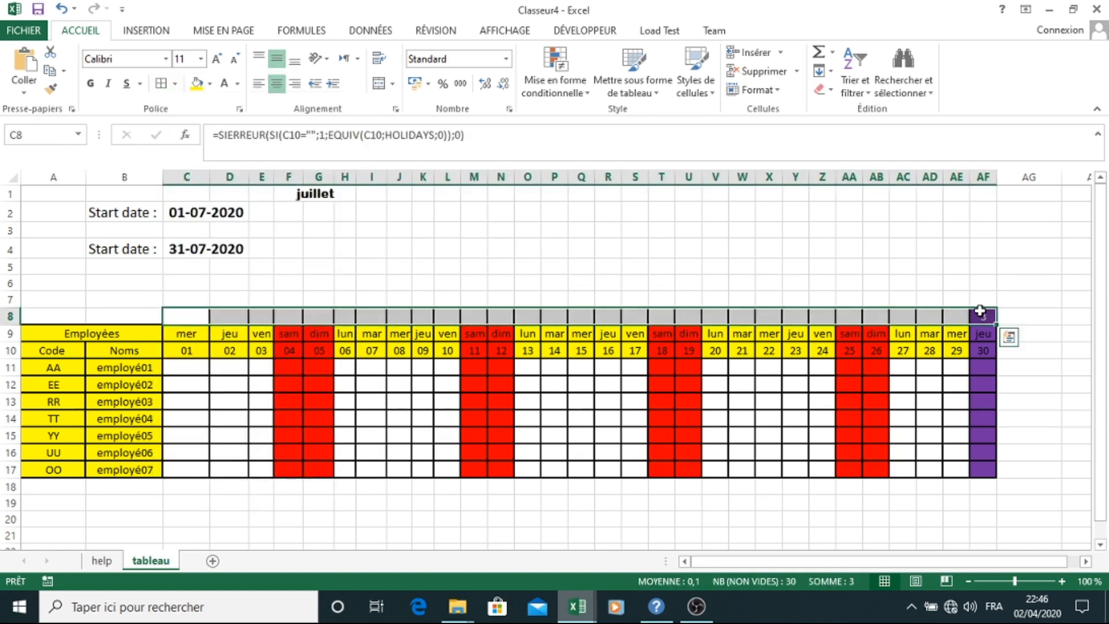
click(175, 84)
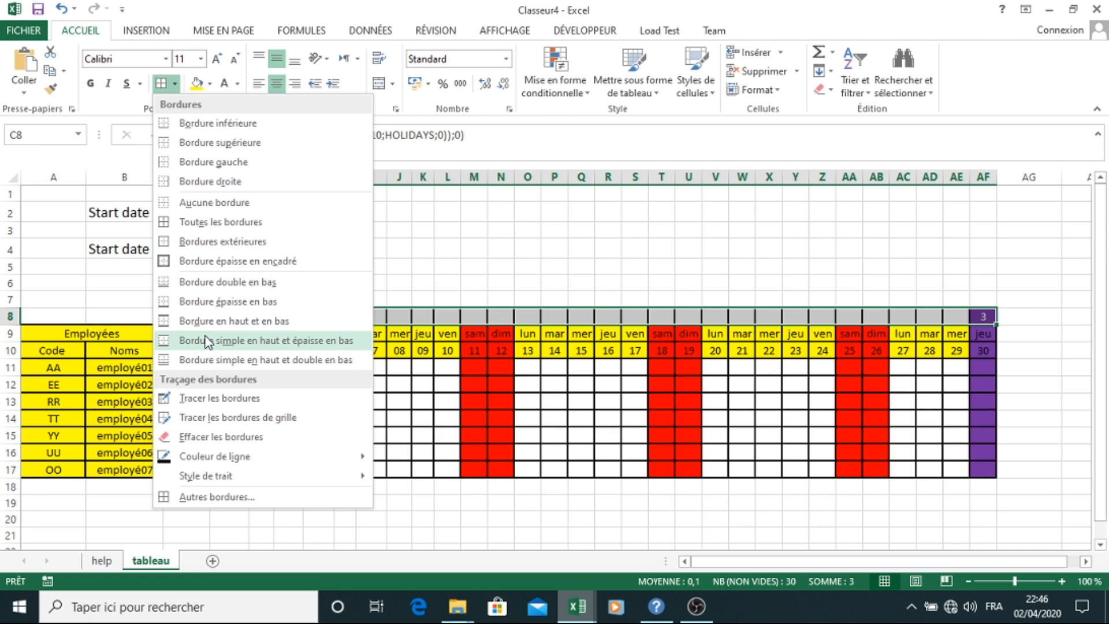
click(201, 223)
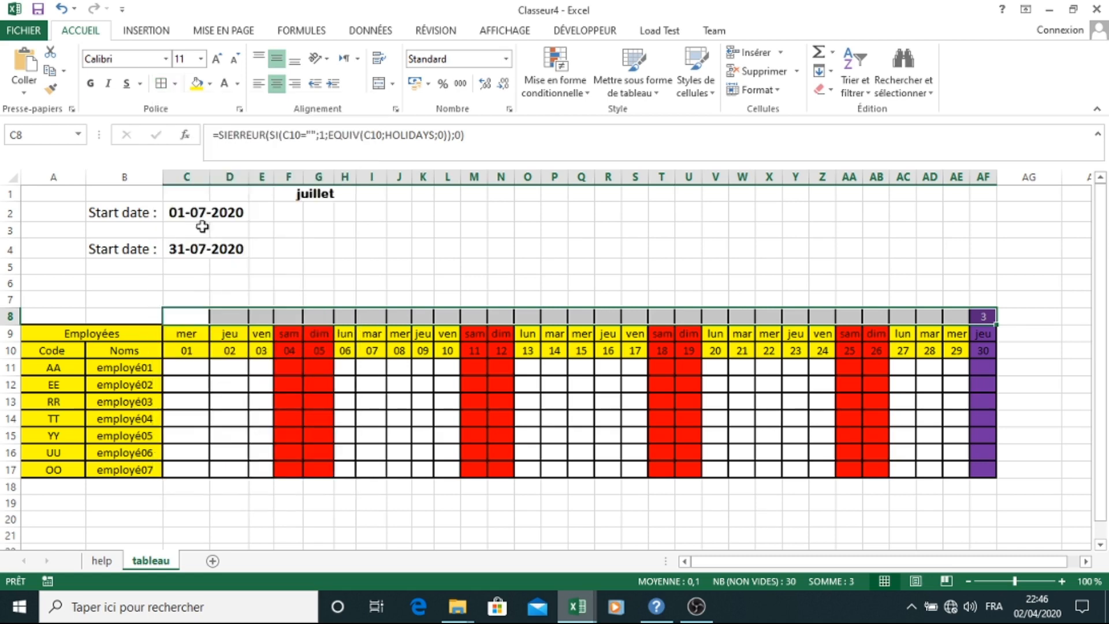
click(174, 84)
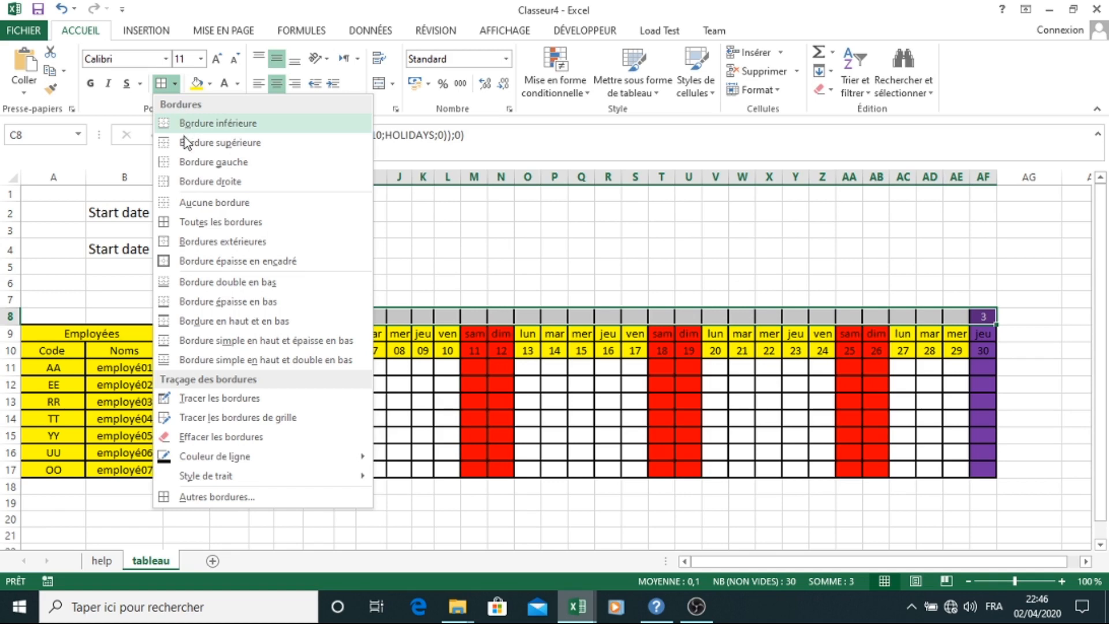
click(184, 205)
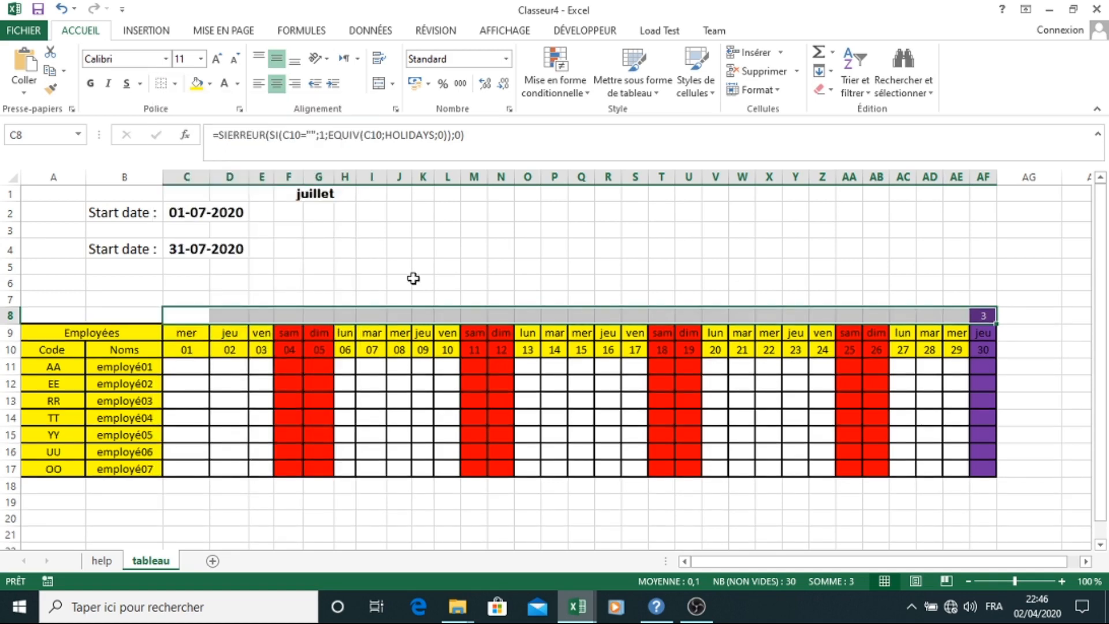
click(411, 277)
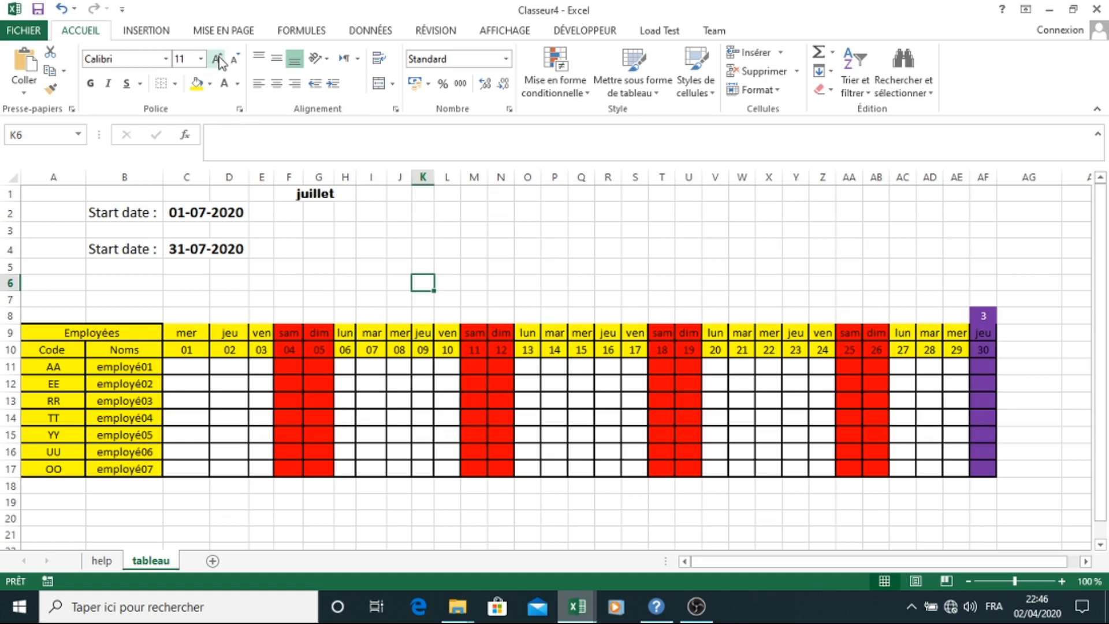
Increase the font size of the holiday numbers in C8:AF8 to 14.
drag(183, 312, 986, 314)
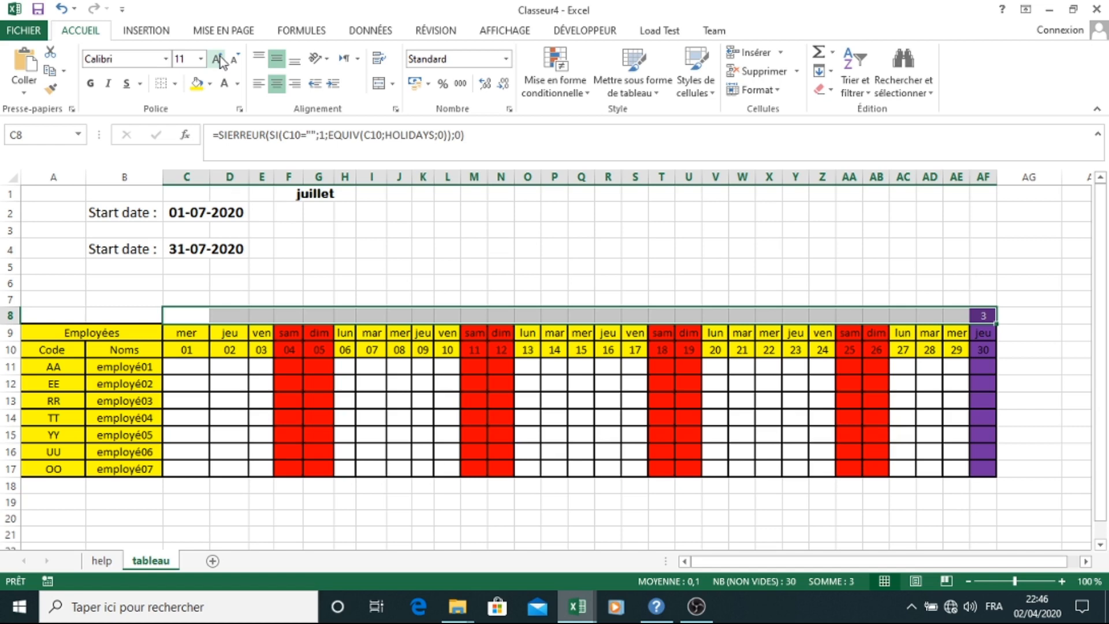
click(218, 59)
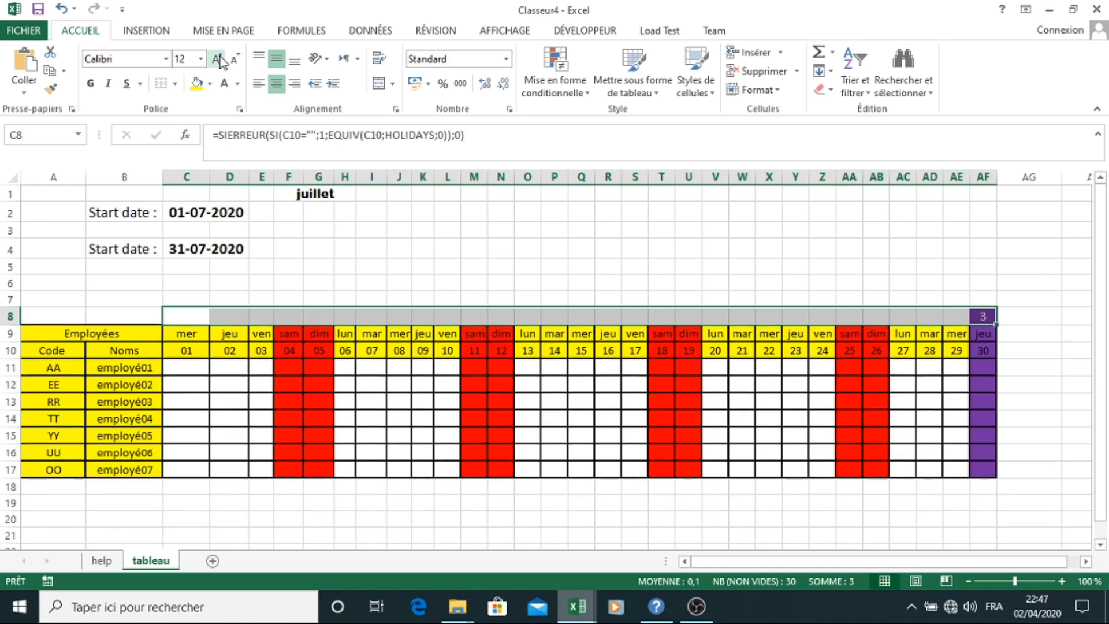
click(217, 60)
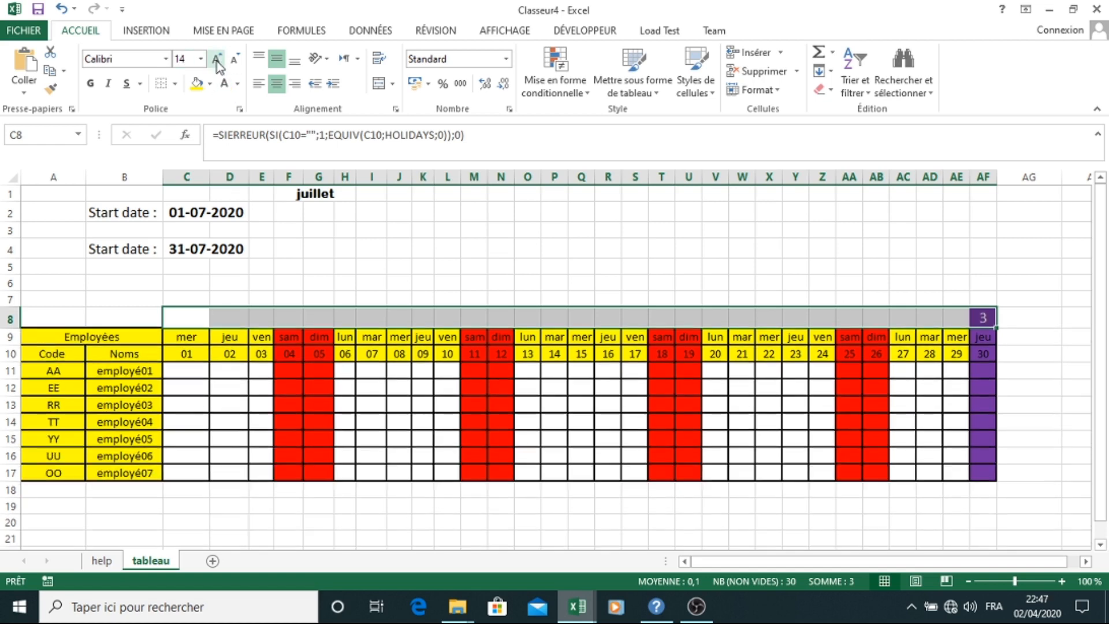
click(389, 247)
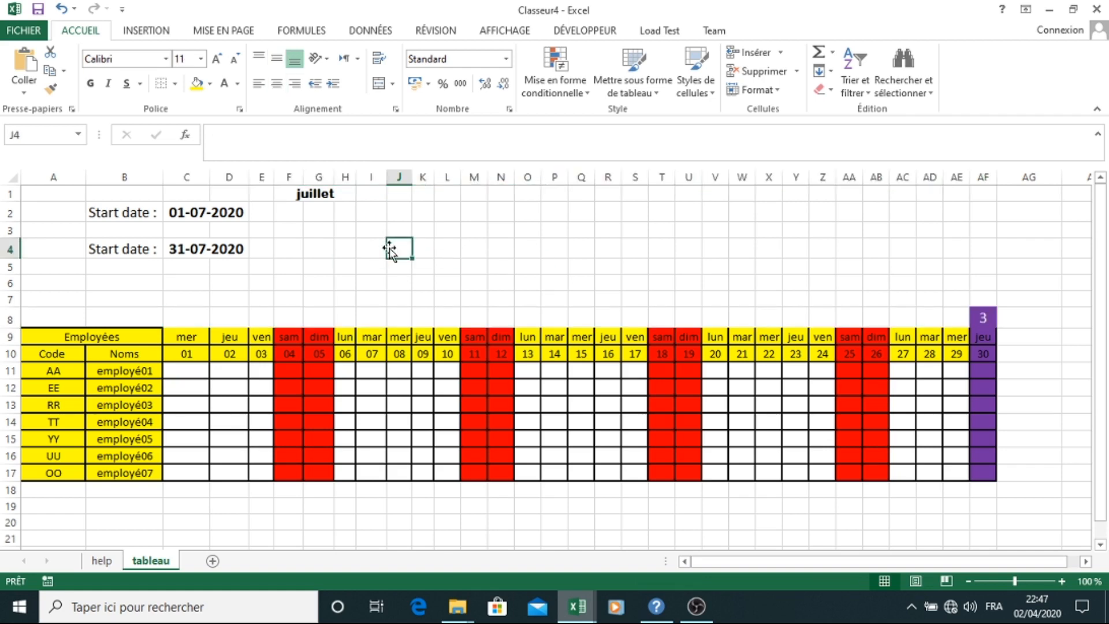
Set the month in F1 to août, mai and juillet in turn to check the holiday numbers above the purple columns.
click(331, 207)
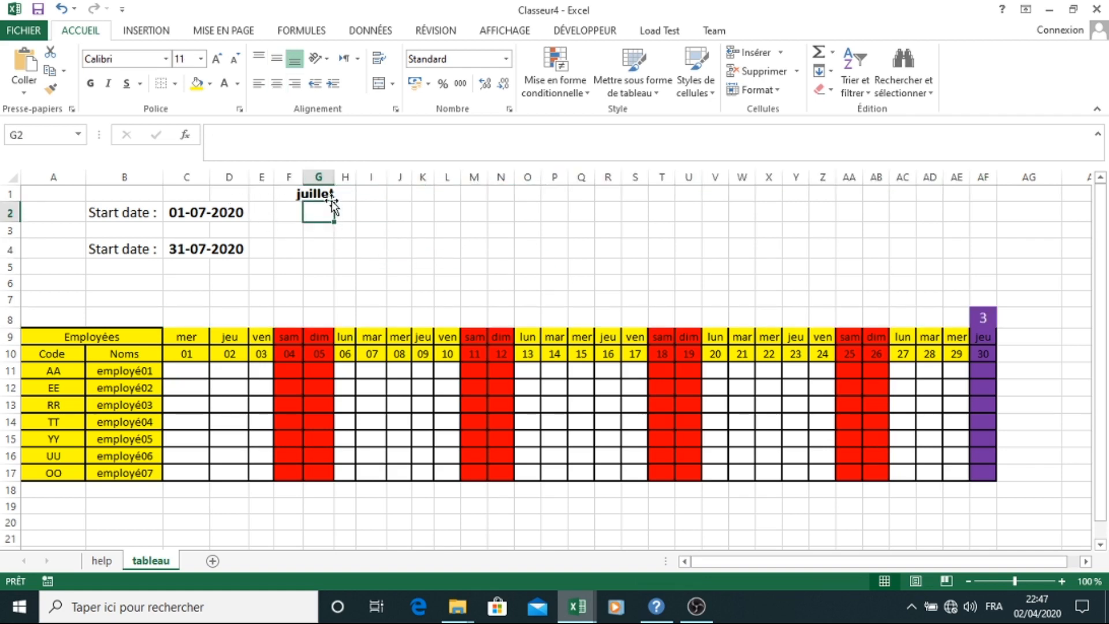
click(351, 195)
click(363, 196)
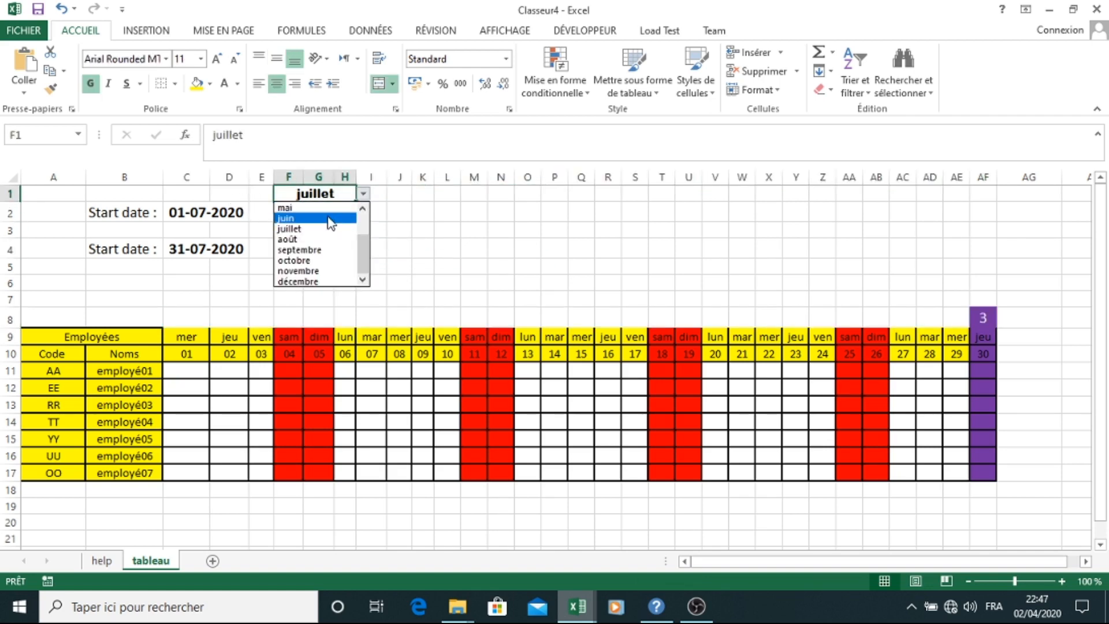
click(325, 239)
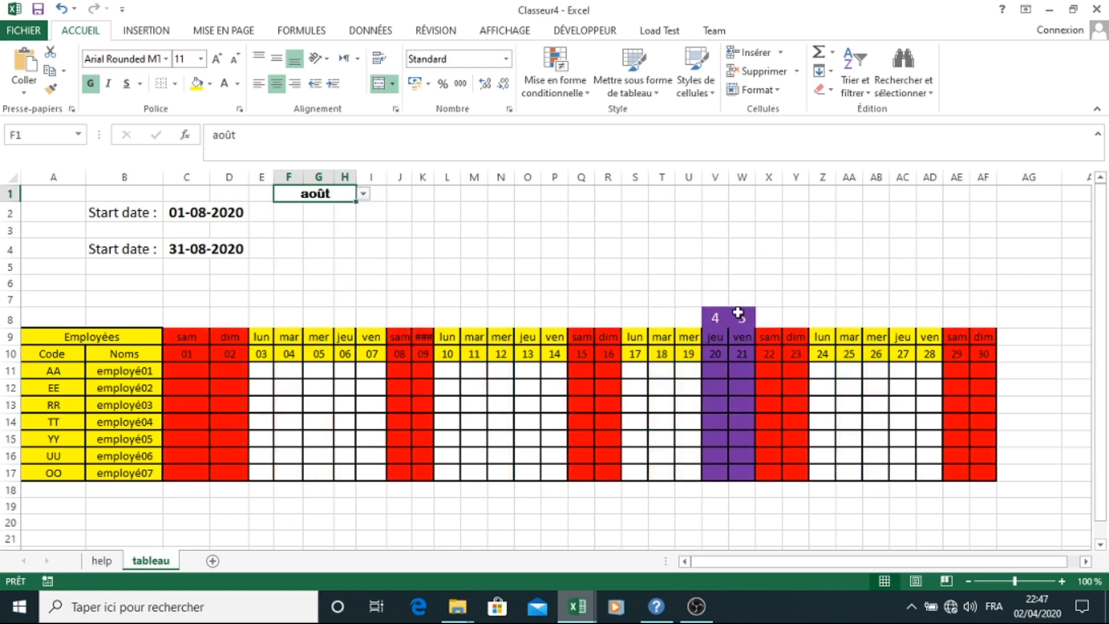
click(363, 194)
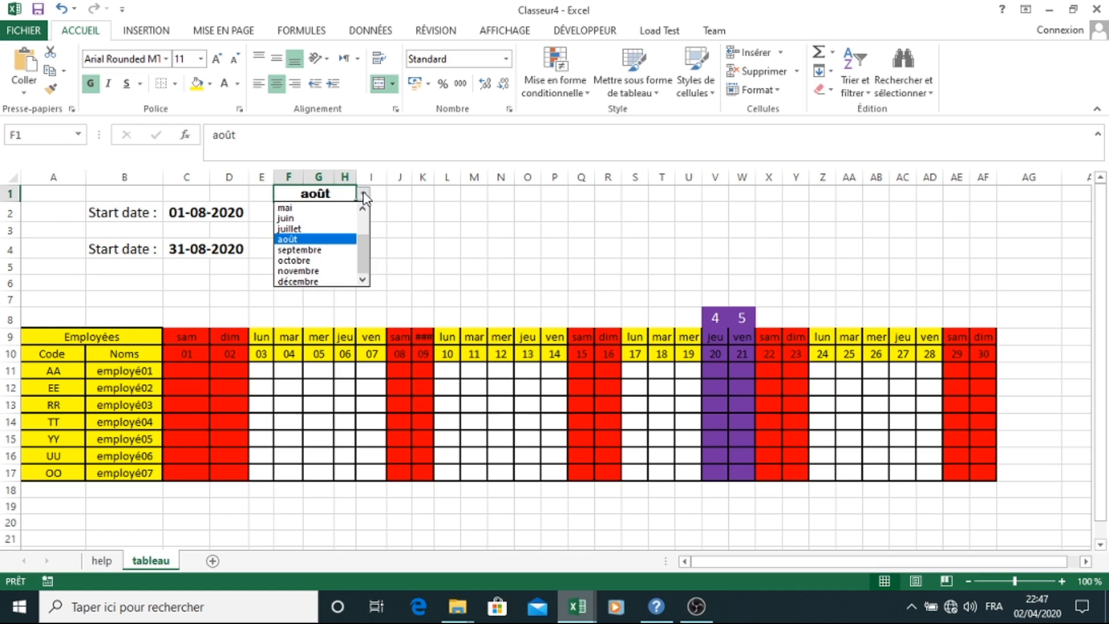
click(341, 215)
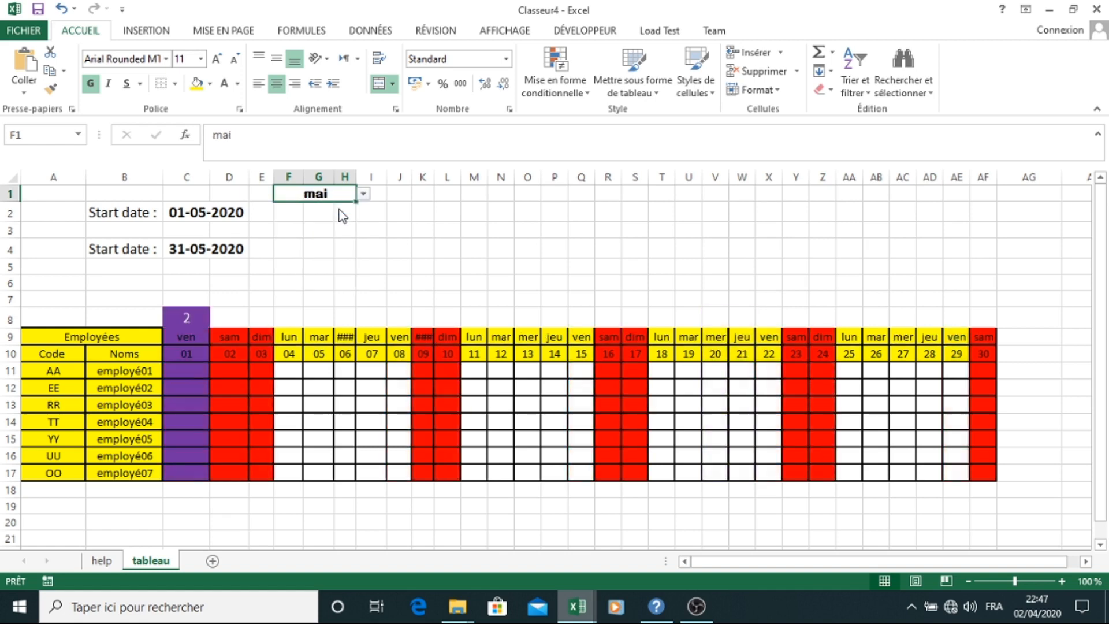
click(365, 194)
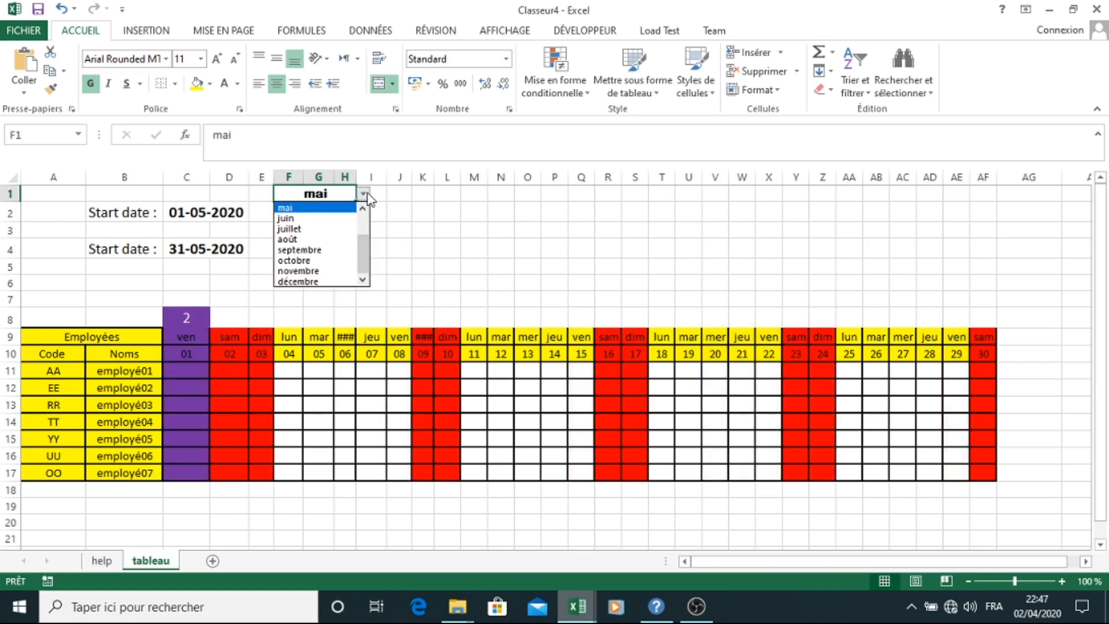
click(329, 227)
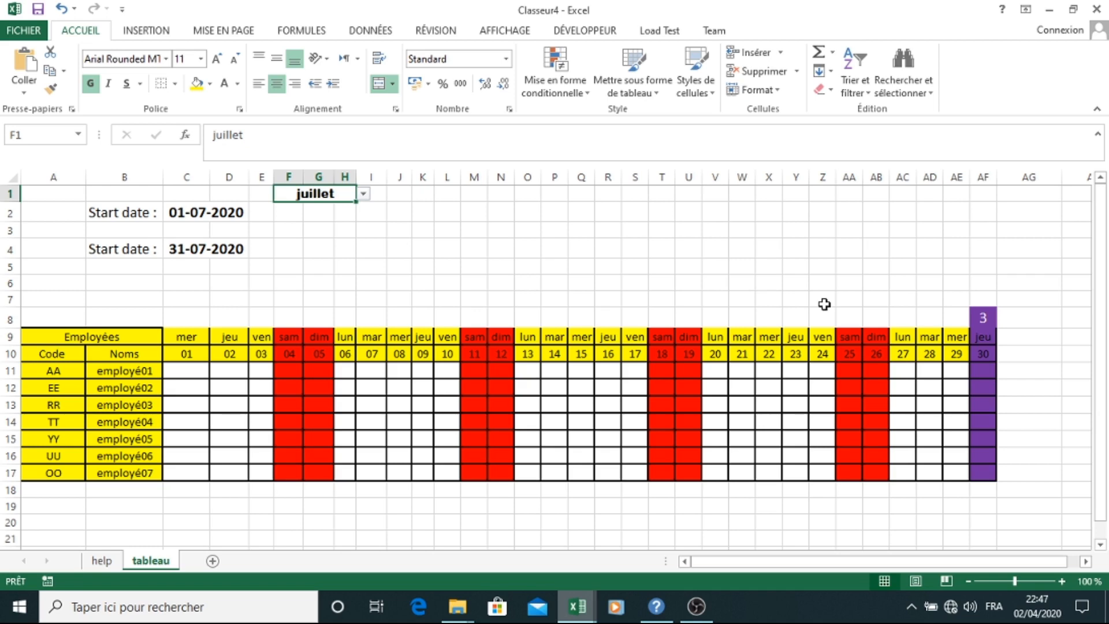
Apply all borders to AG9:AI17 to add three columns beside the last day of the calendar.
click(1056, 370)
click(1085, 562)
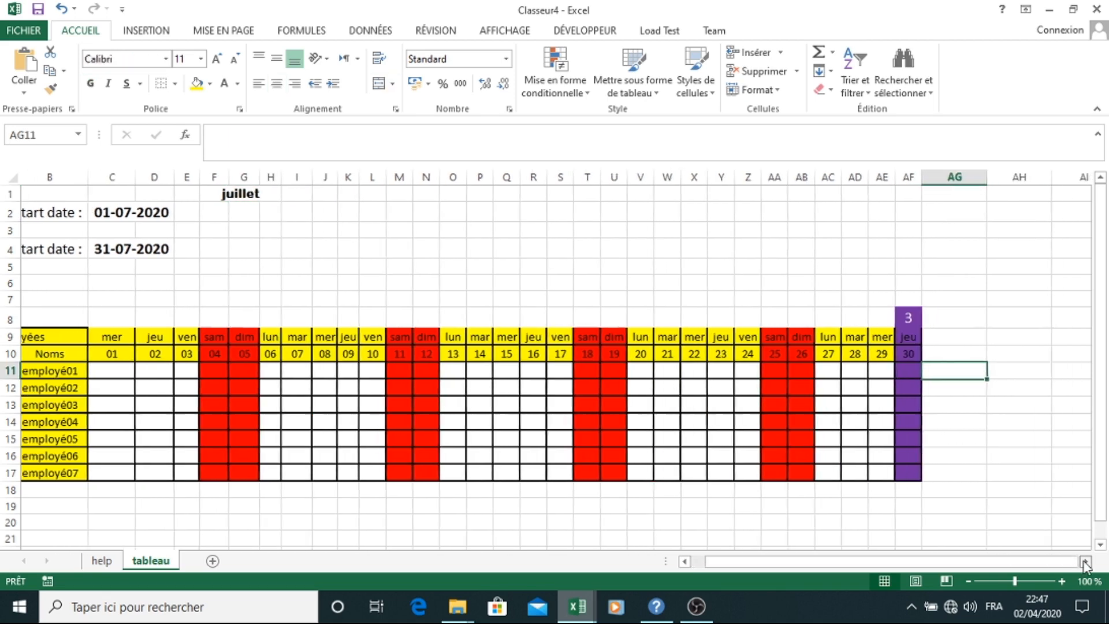
click(1085, 561)
drag(876, 339, 1010, 474)
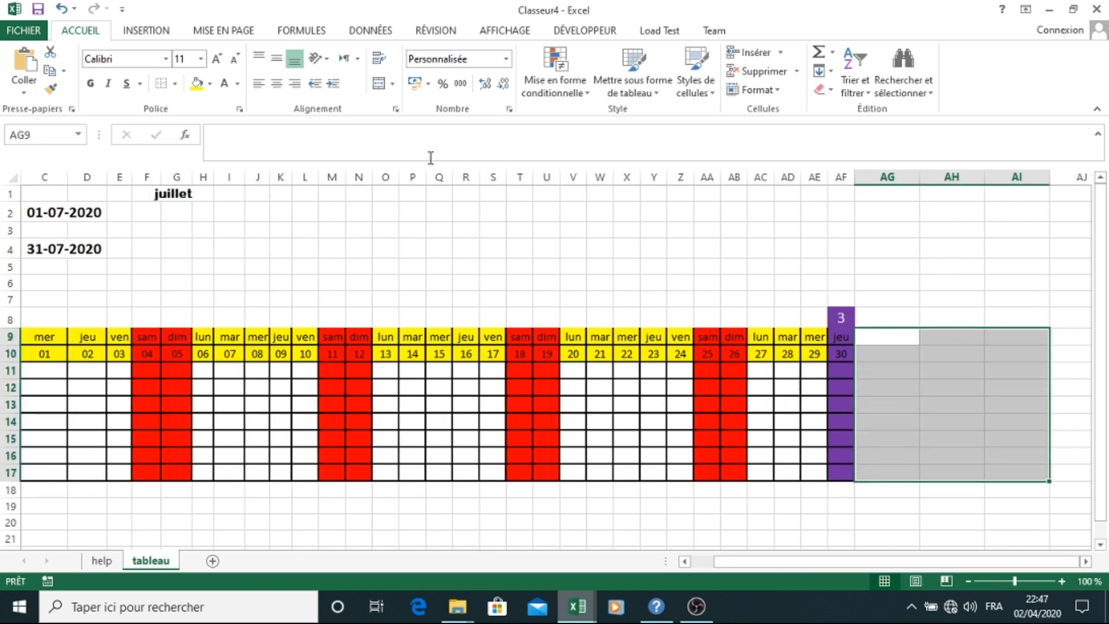
click(176, 83)
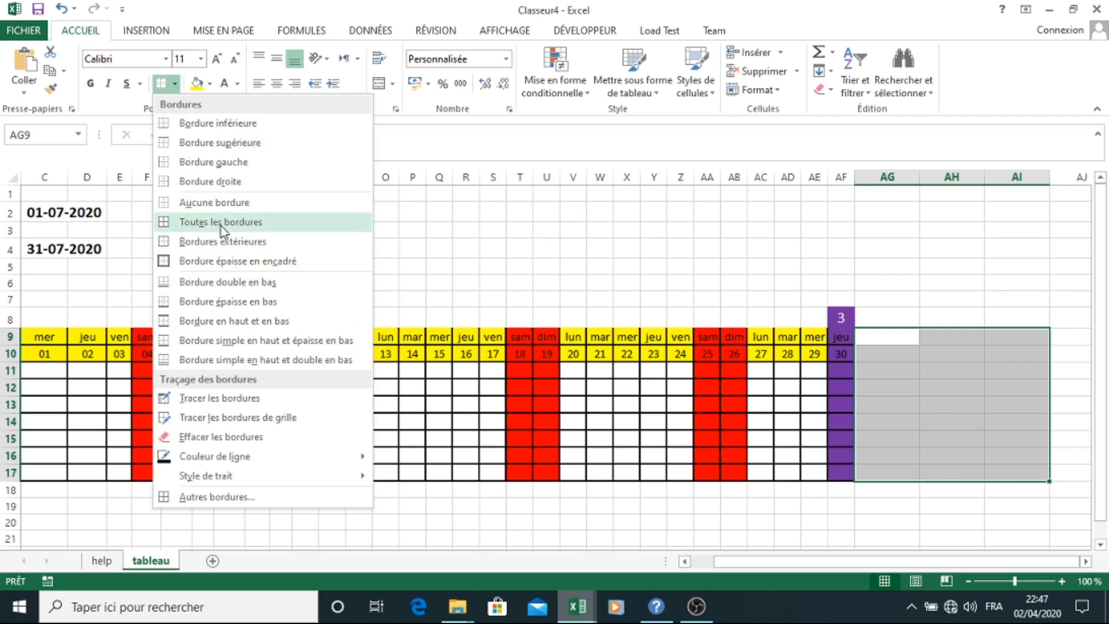
click(223, 223)
Merge and center rows 9 and 10 separately in each of the new columns AG, AH and AI.
drag(884, 338, 887, 348)
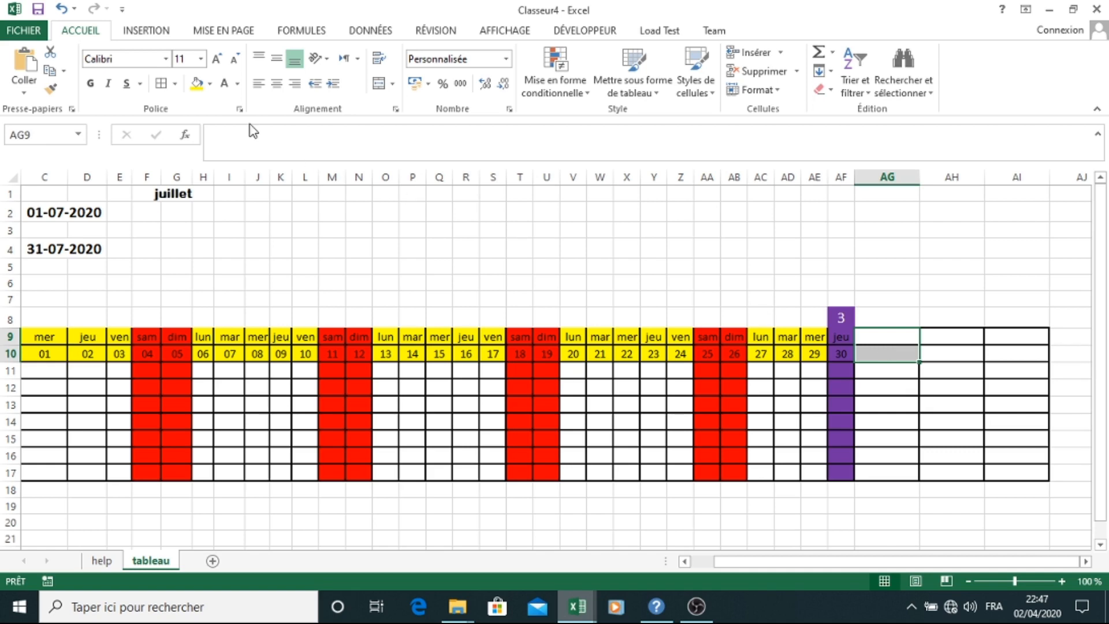
click(380, 86)
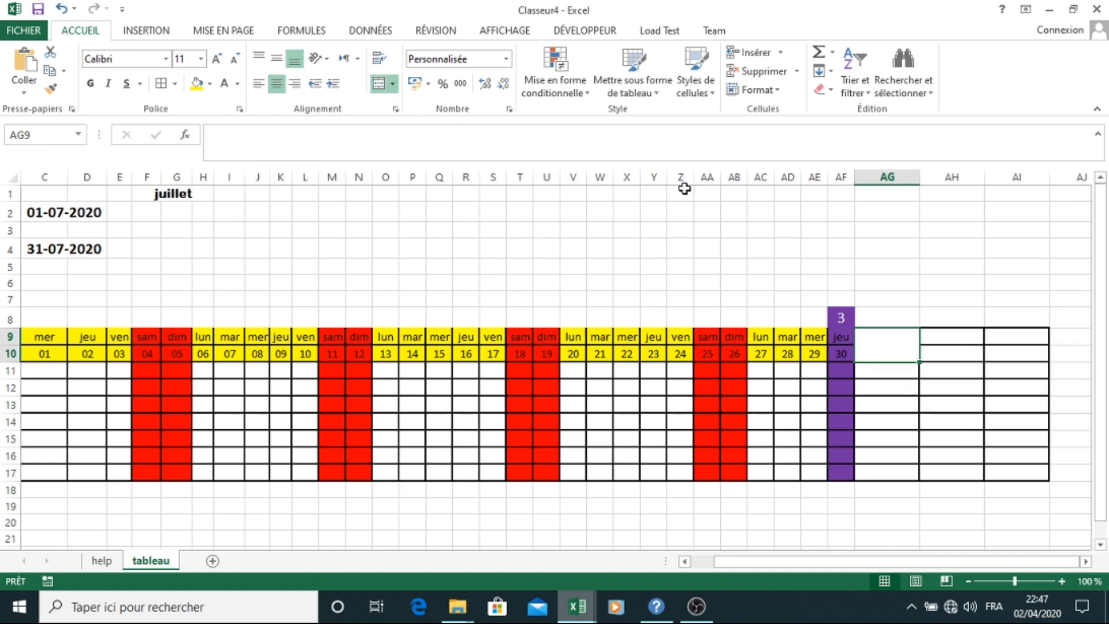
drag(936, 332, 938, 349)
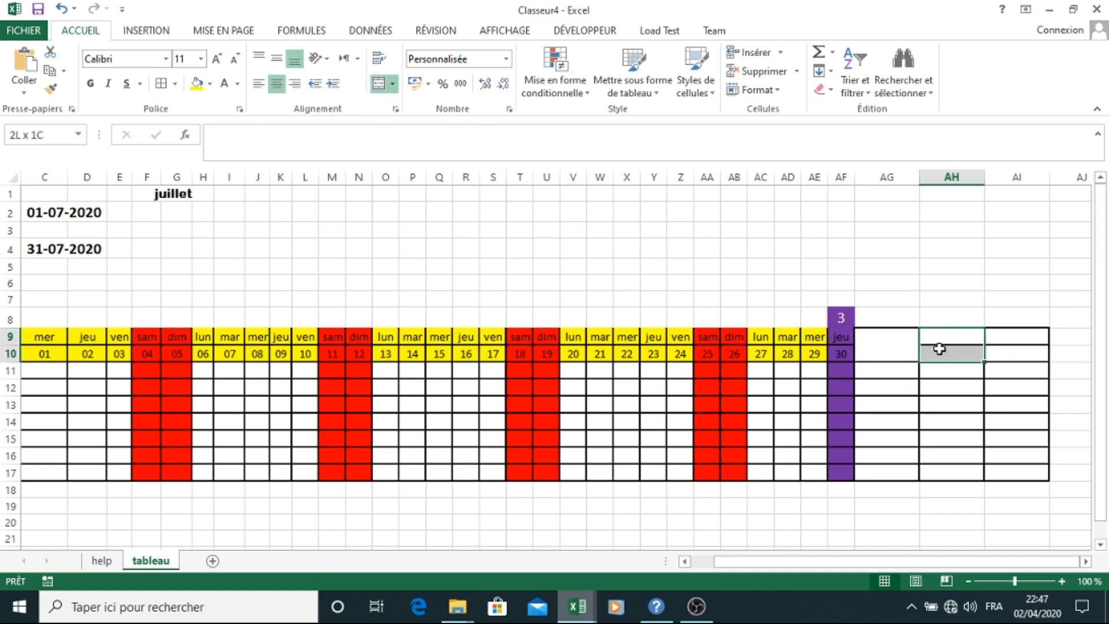
click(380, 84)
drag(1010, 343, 1005, 351)
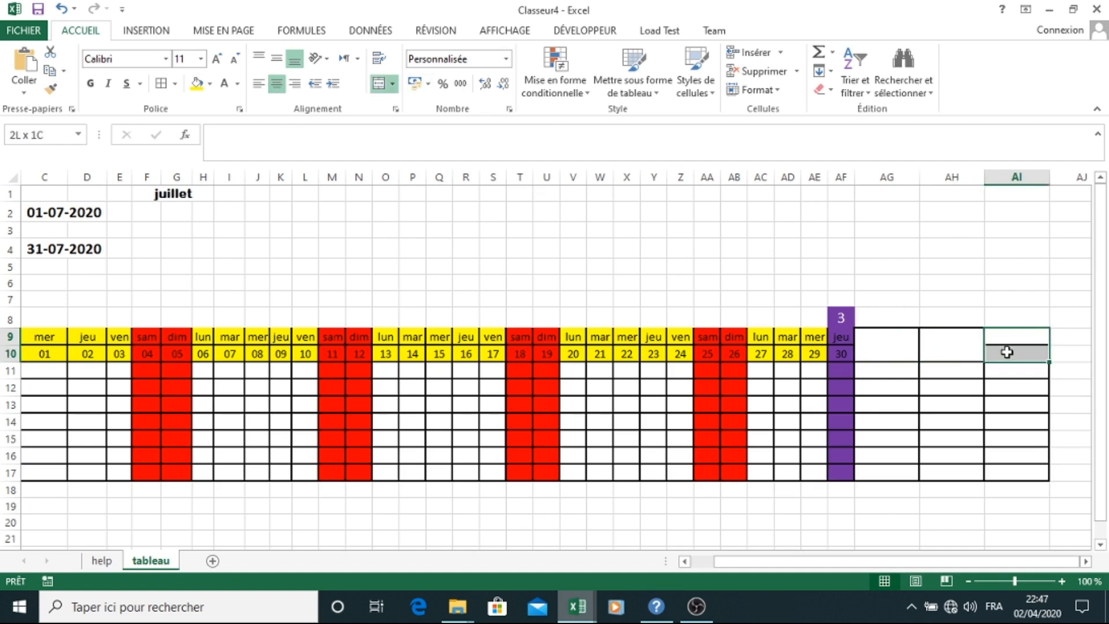
click(380, 83)
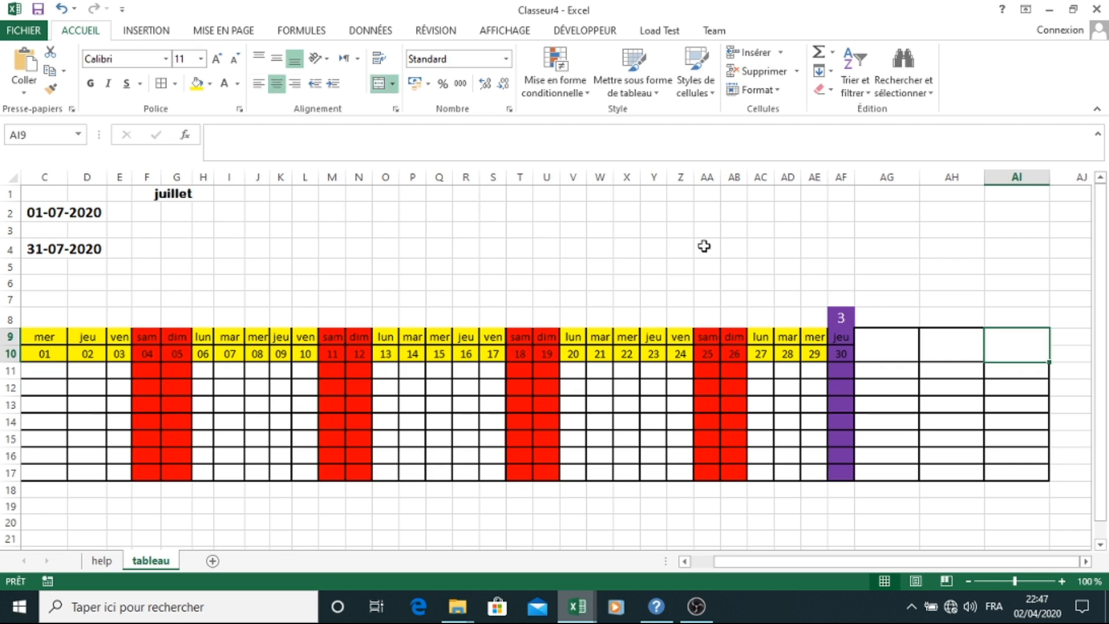
Enter the headers "Jours Travaillé", "Jours Congé" and "Jours d'absence" in the merged cells AG9, AH9 and AI9.
double_click(884, 354)
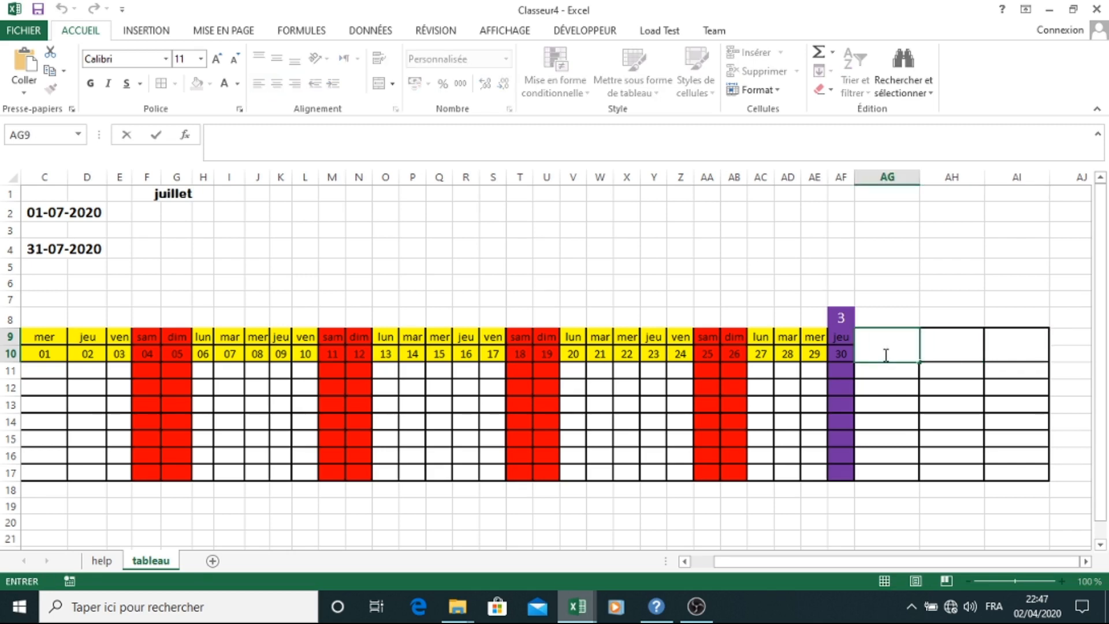
text(Jours Travail)
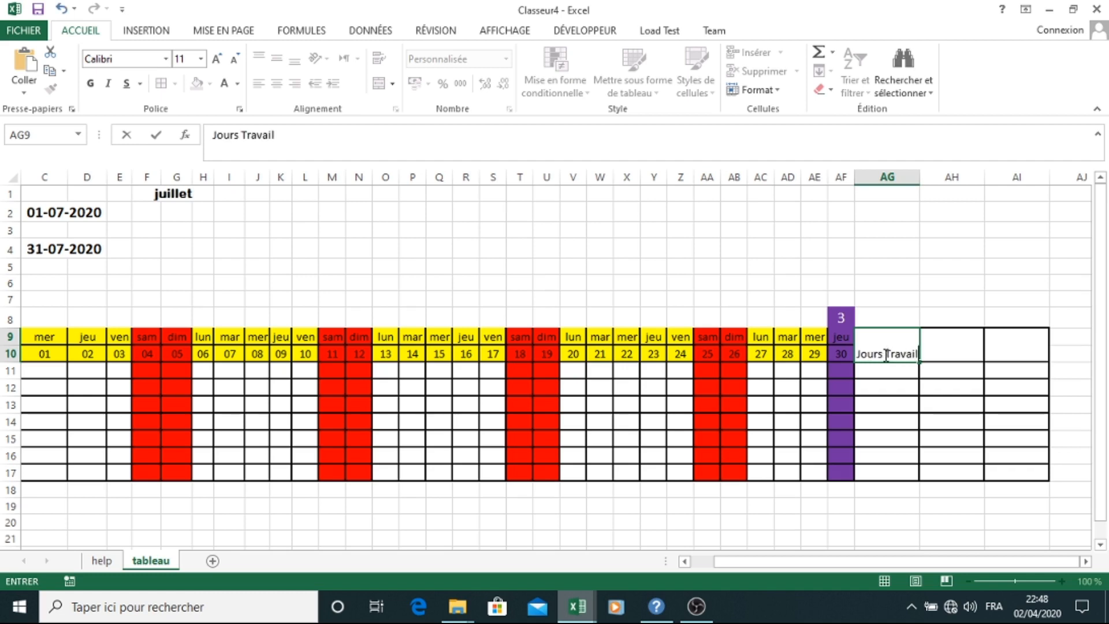
text(lé)
click(947, 344)
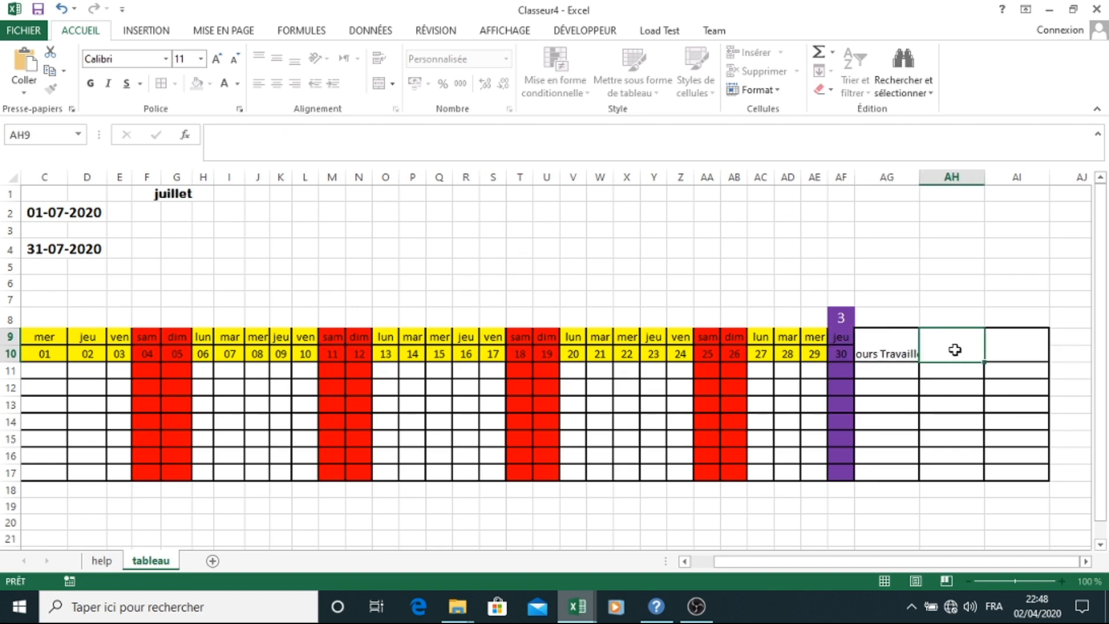
text(Jours Congé)
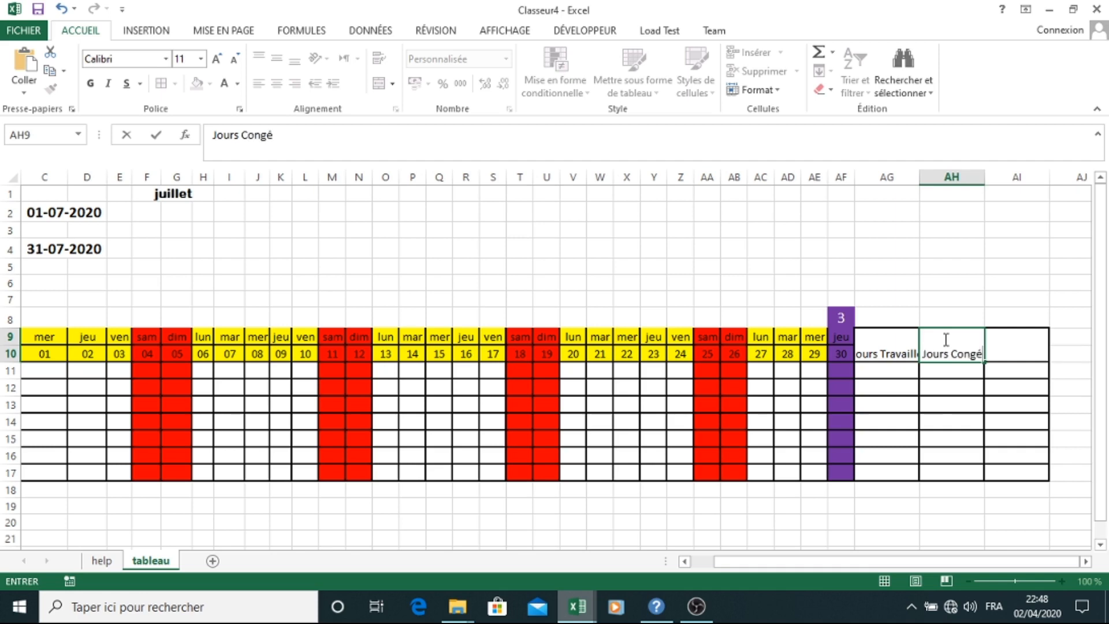
click(1009, 347)
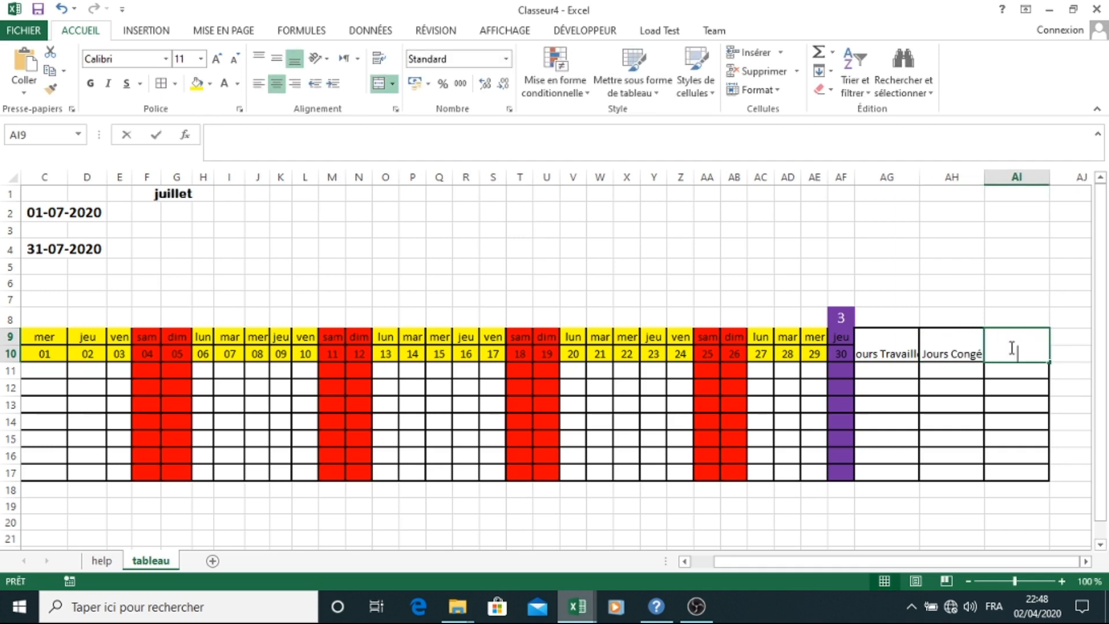
text(Jours )
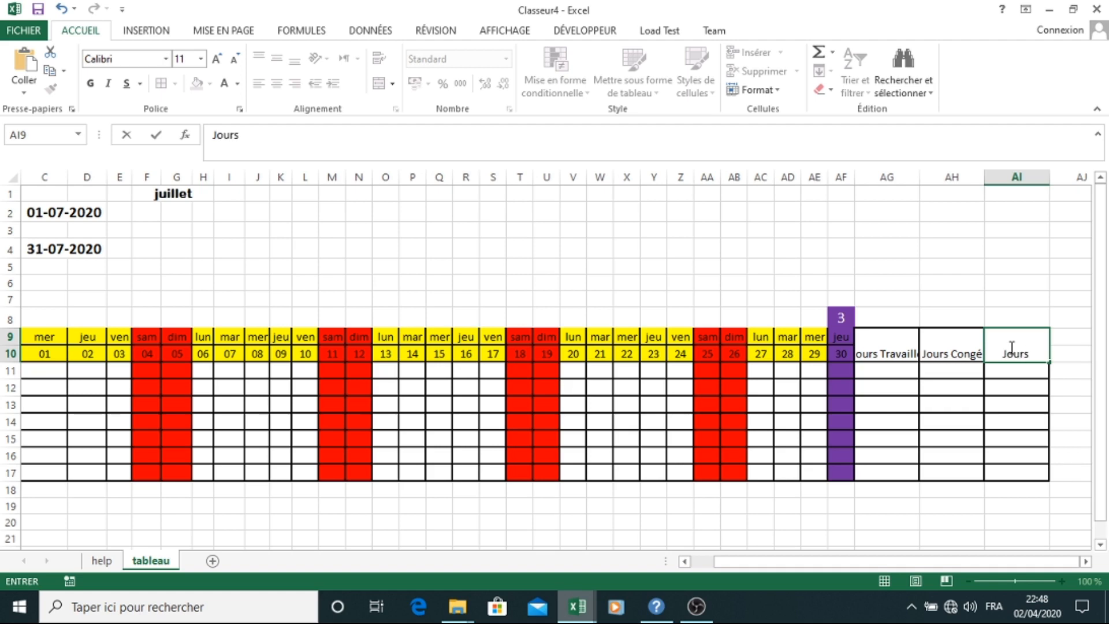
text(d'absence)
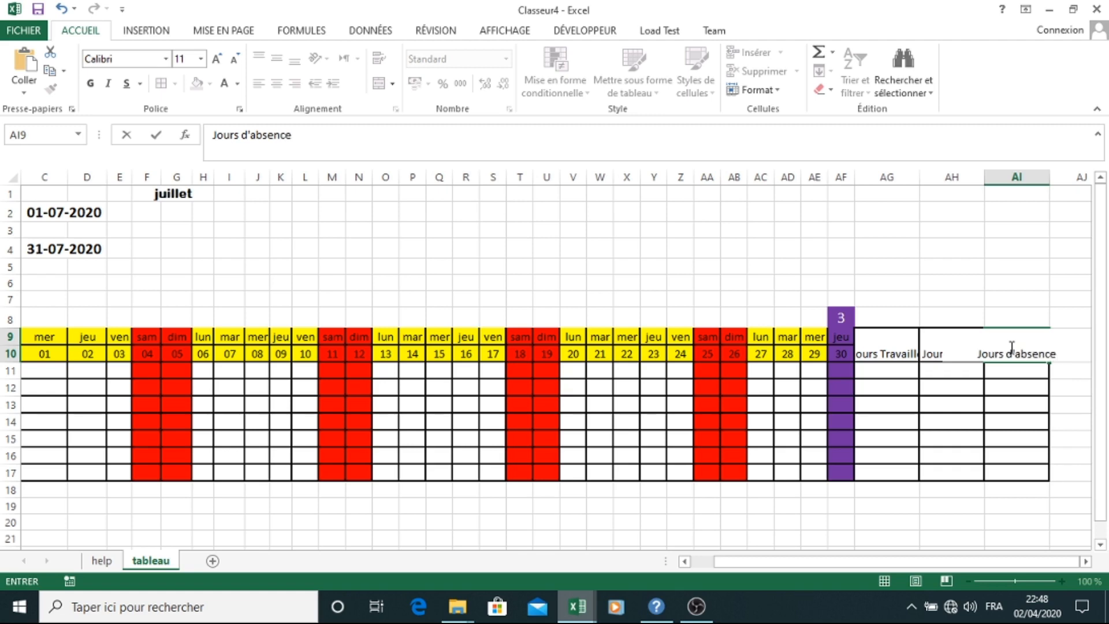
click(1069, 419)
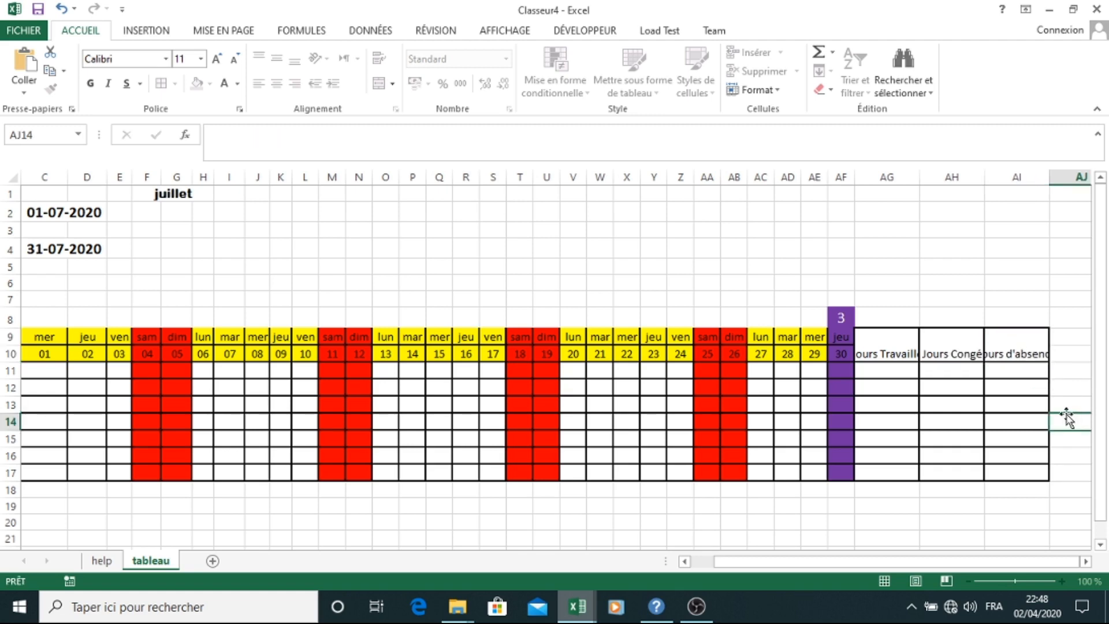
Align the three headers in AG9:AI10 vertically to the middle and fill them with yellow.
drag(903, 354, 1002, 349)
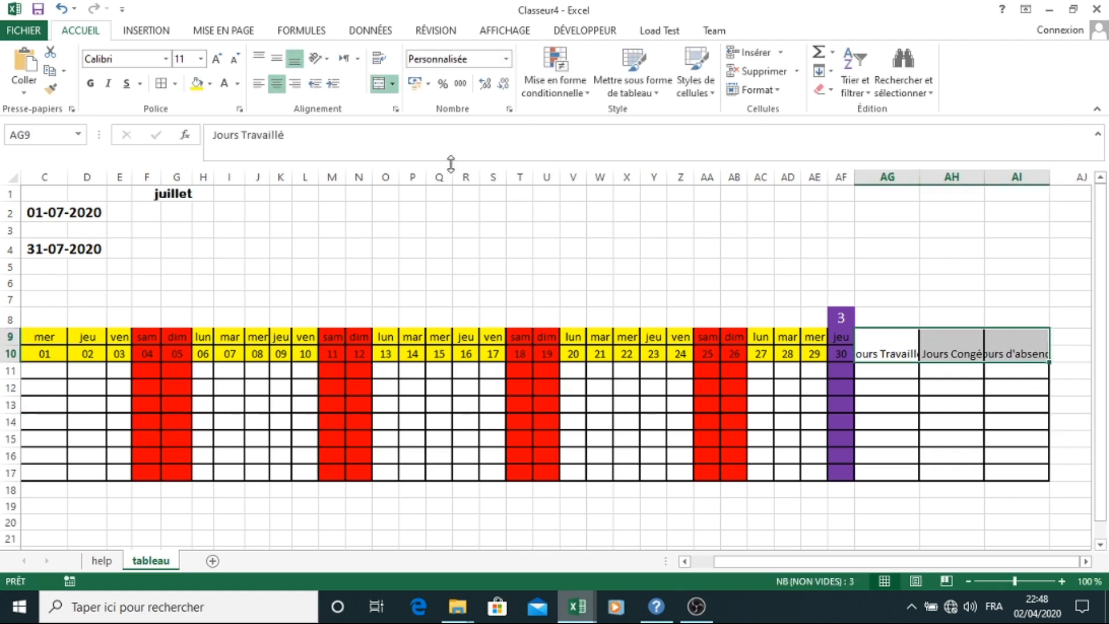
click(278, 60)
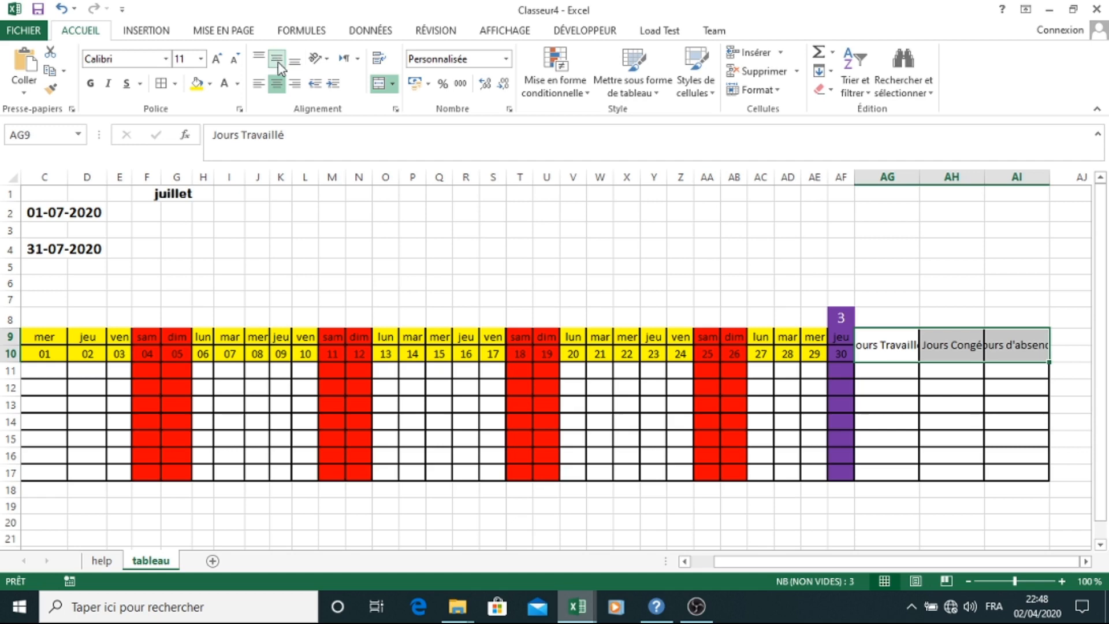
click(196, 85)
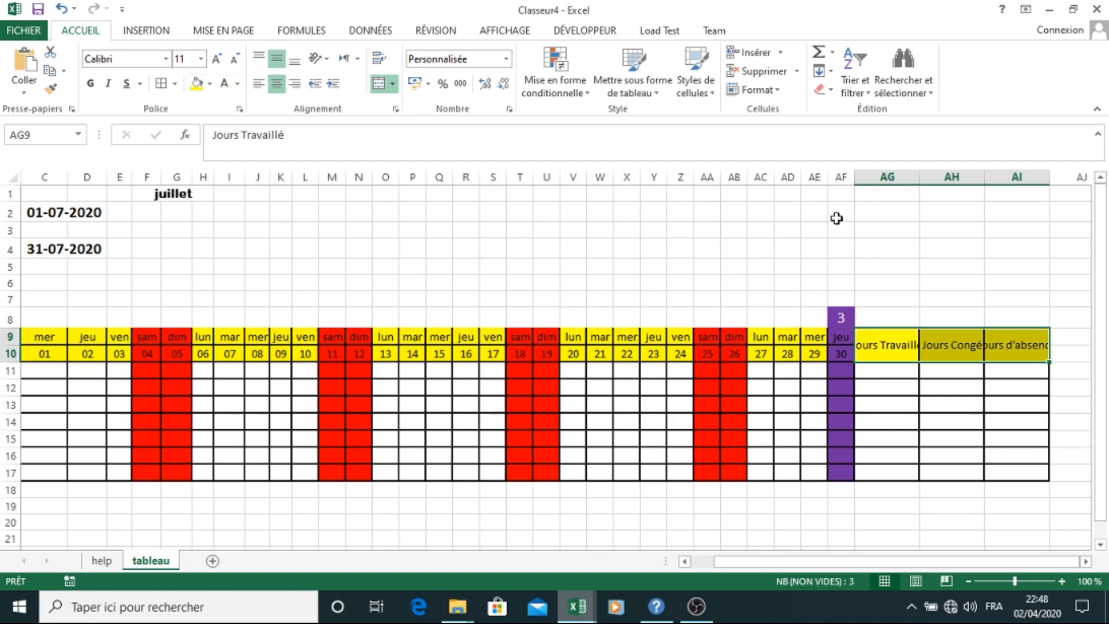
Widen columns AG, AH and AI and reduce their header font size to 9 to fit the header texts.
drag(930, 180, 1014, 176)
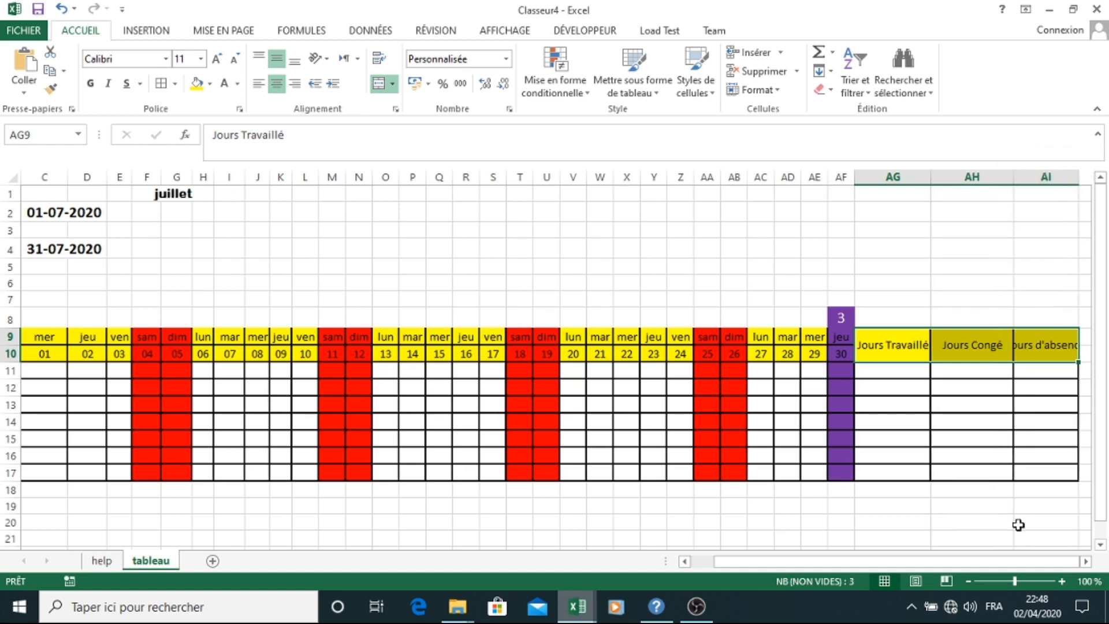
click(241, 61)
click(241, 62)
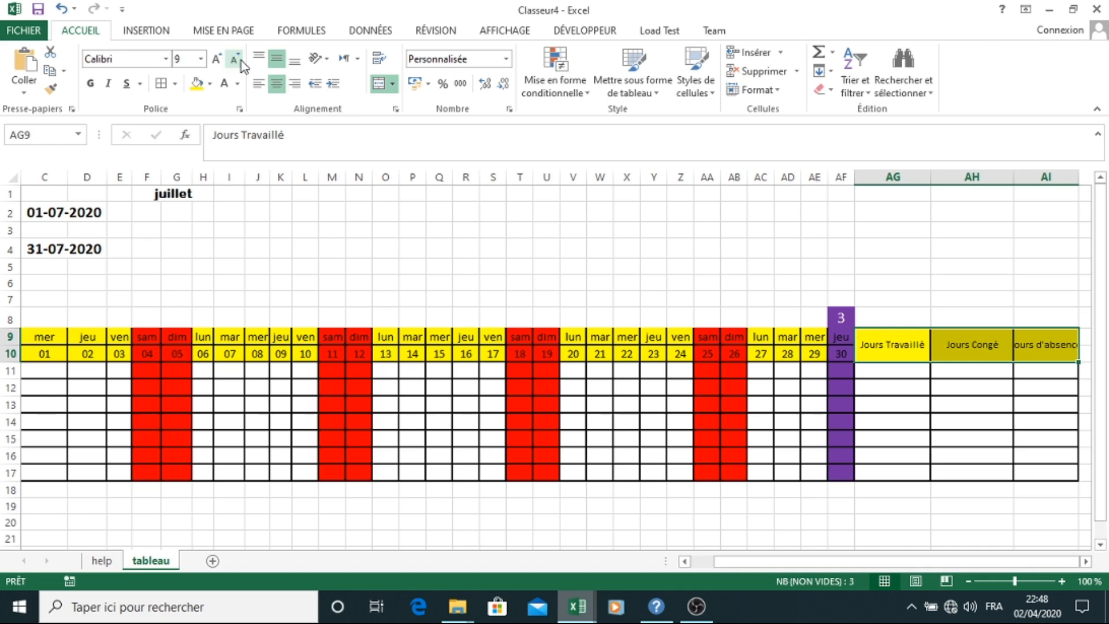
click(974, 242)
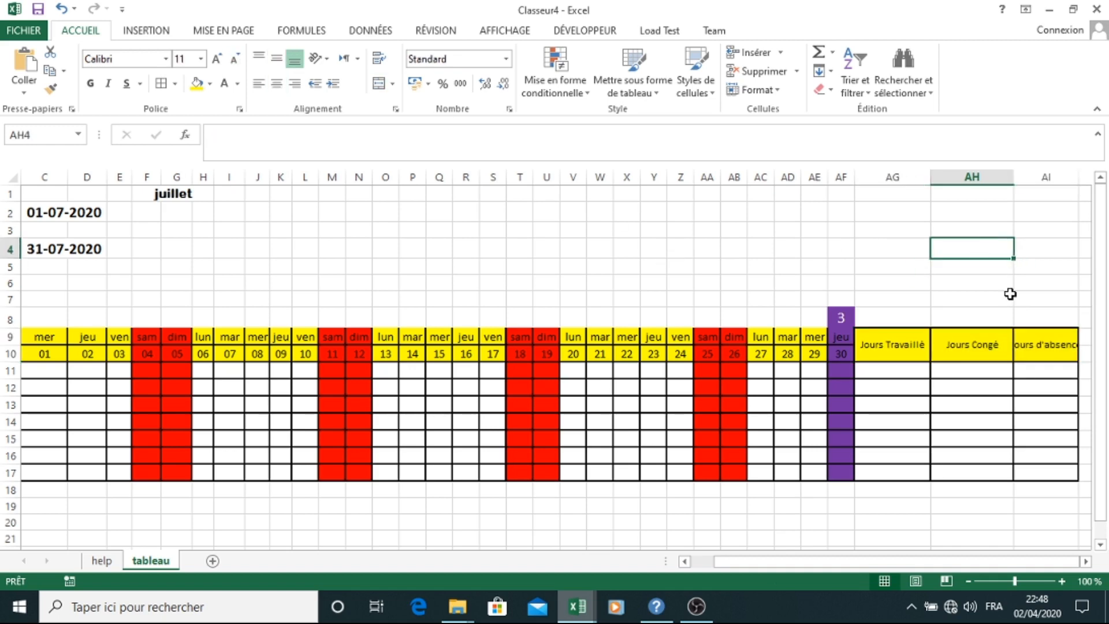
click(1042, 345)
drag(1079, 177, 1088, 177)
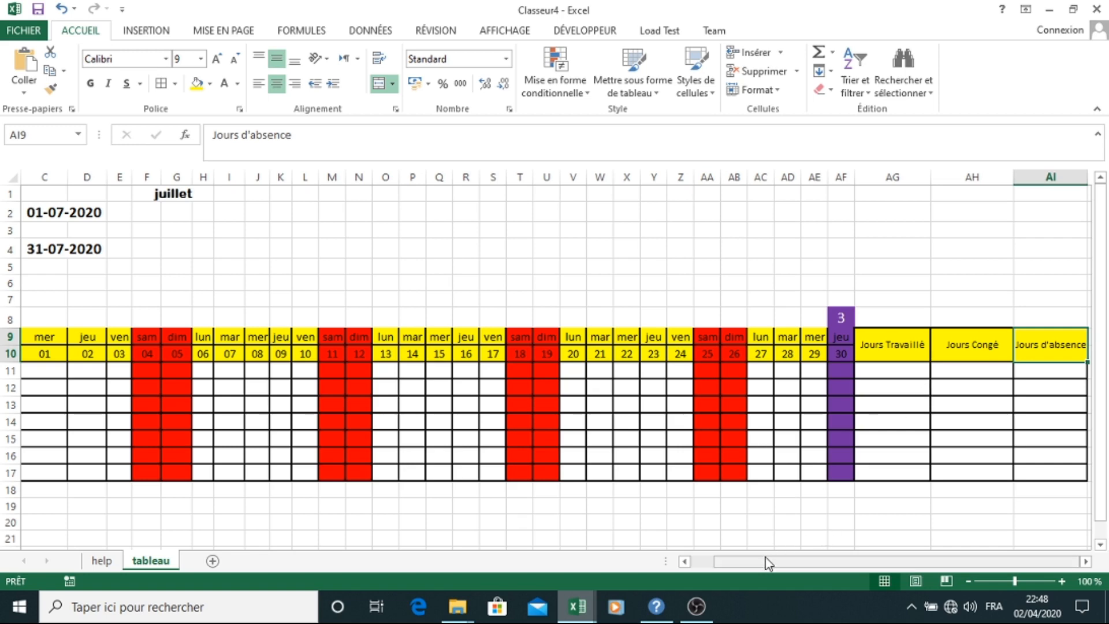
click(714, 565)
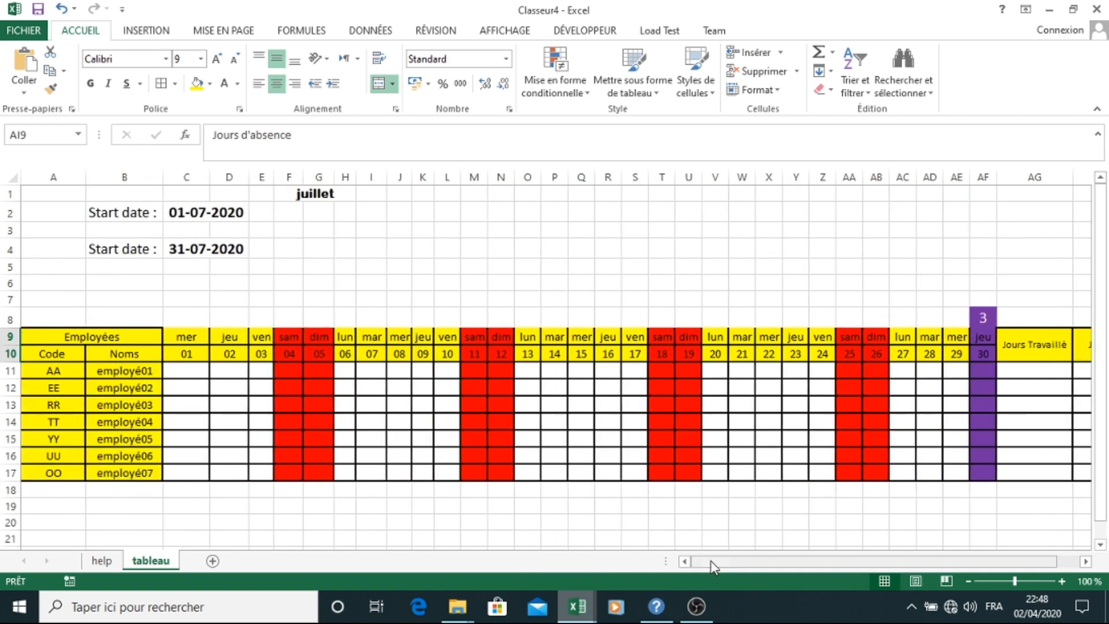
drag(713, 565, 723, 561)
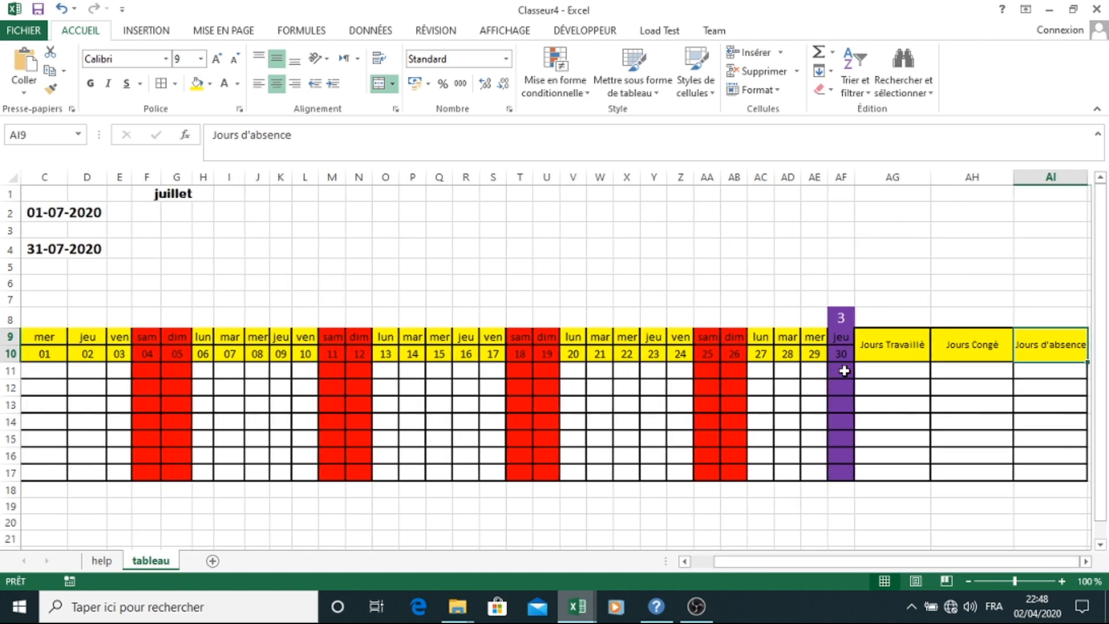
Count employé01's worked days in AG11 with =NB.SI(C11:AF11;"JT") and copy the formula down to AG17.
click(863, 370)
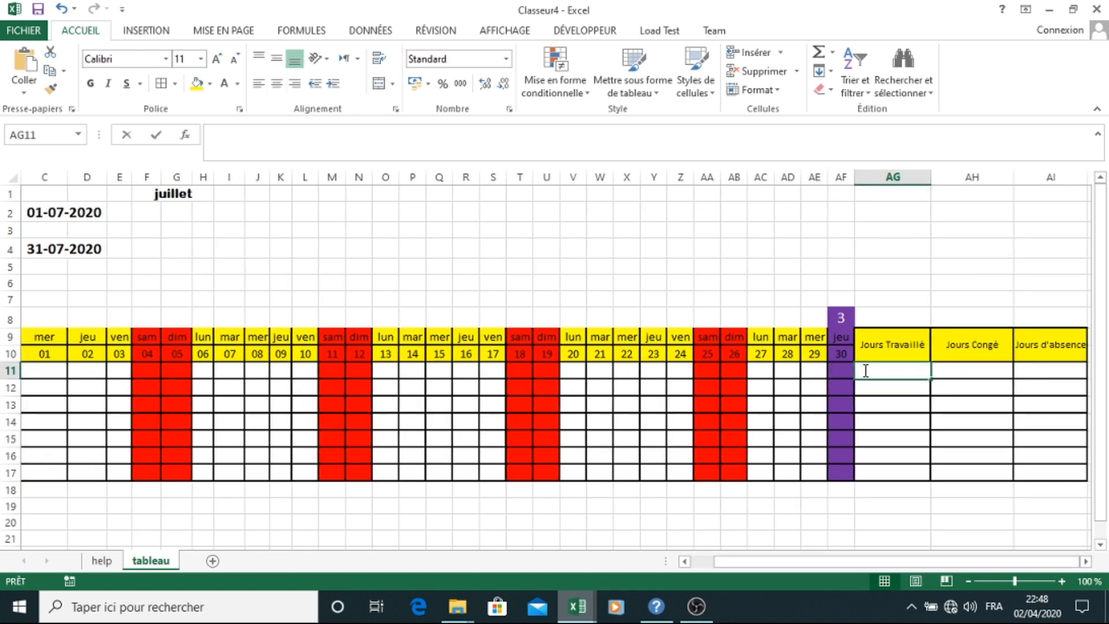
text(=)
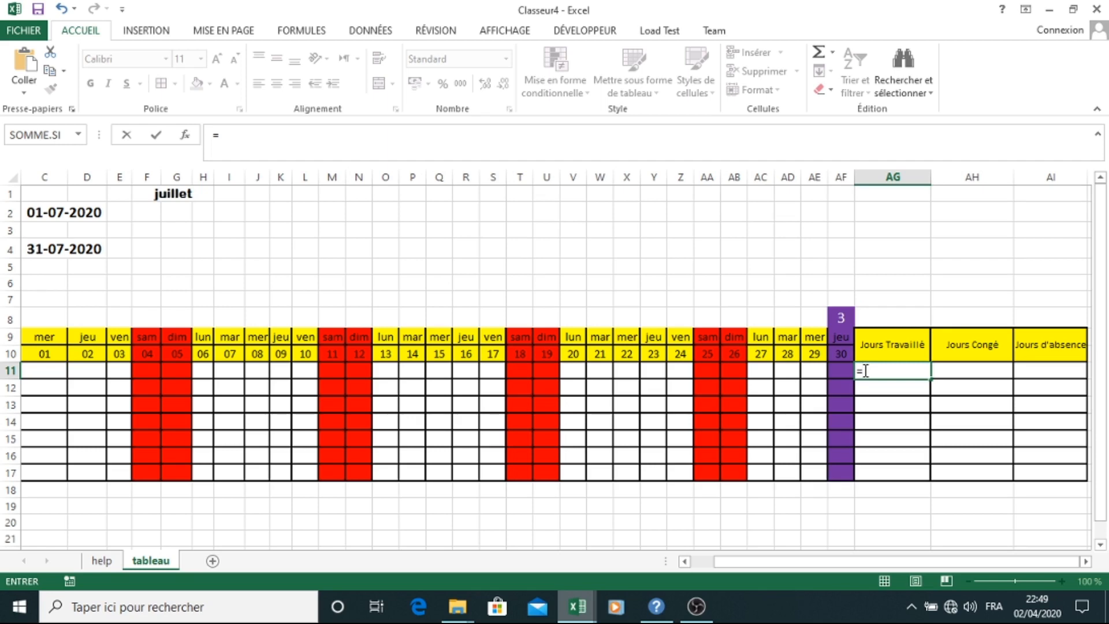
text(Nb)
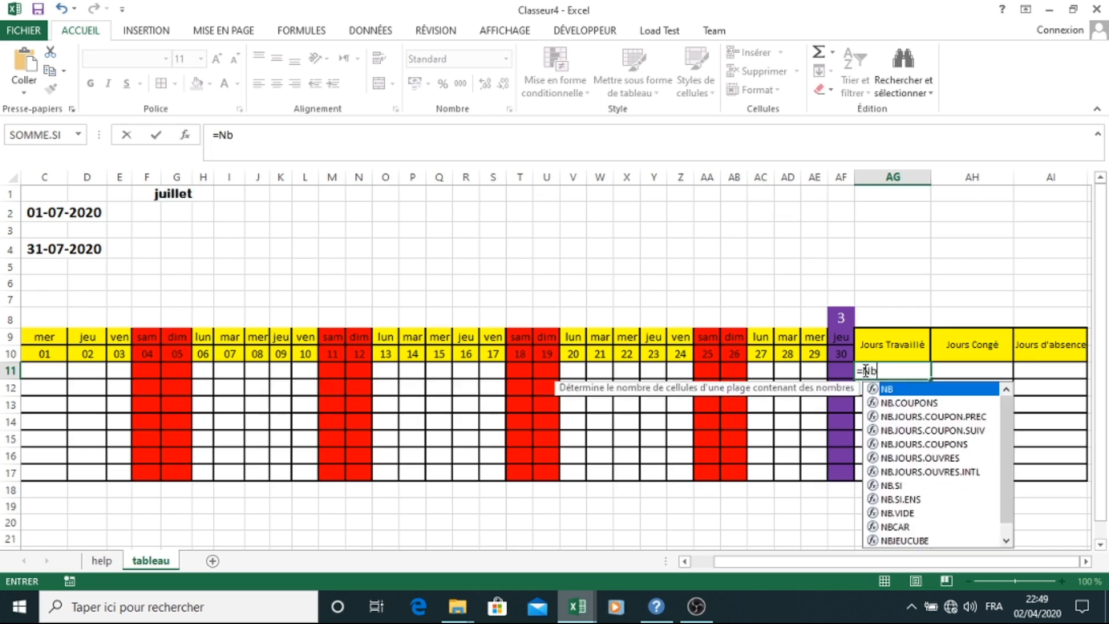
double_click(916, 485)
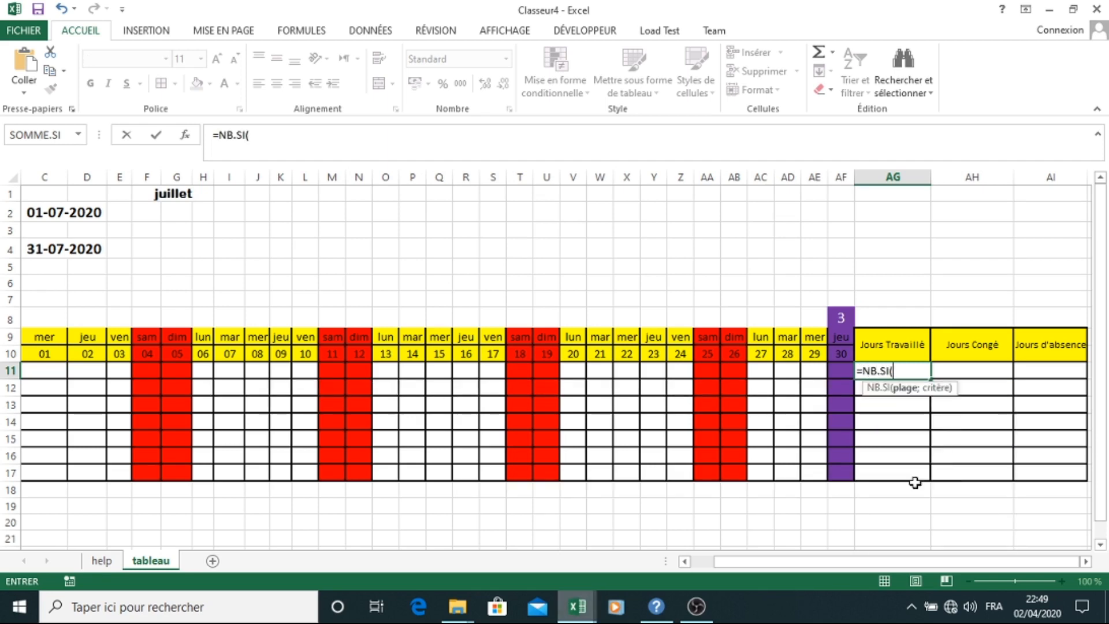
click(699, 560)
drag(176, 371, 988, 371)
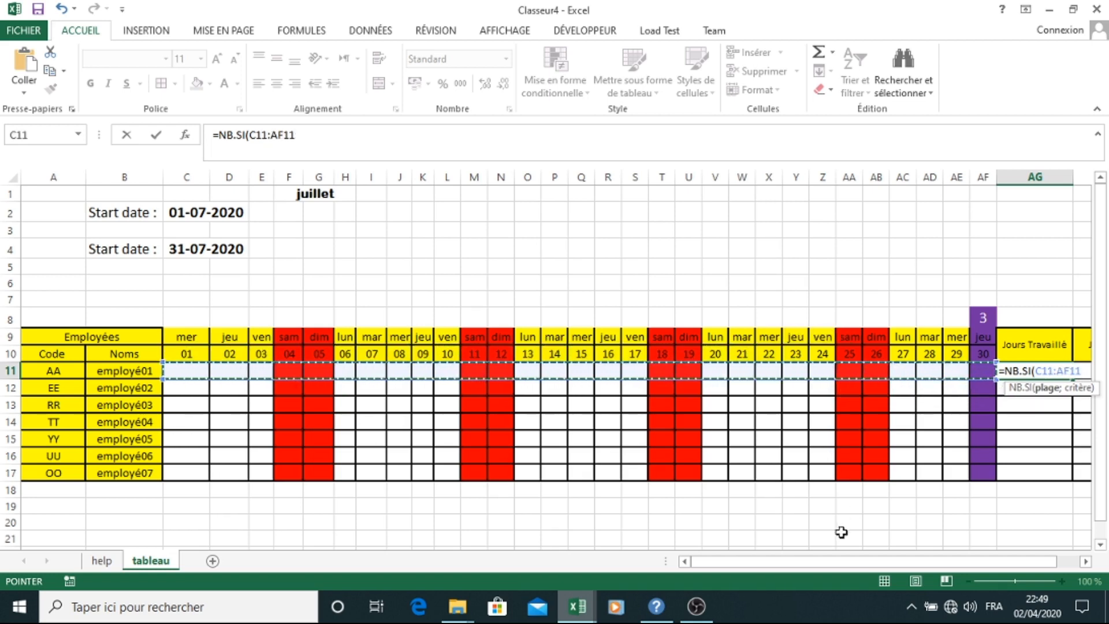
drag(818, 560, 843, 566)
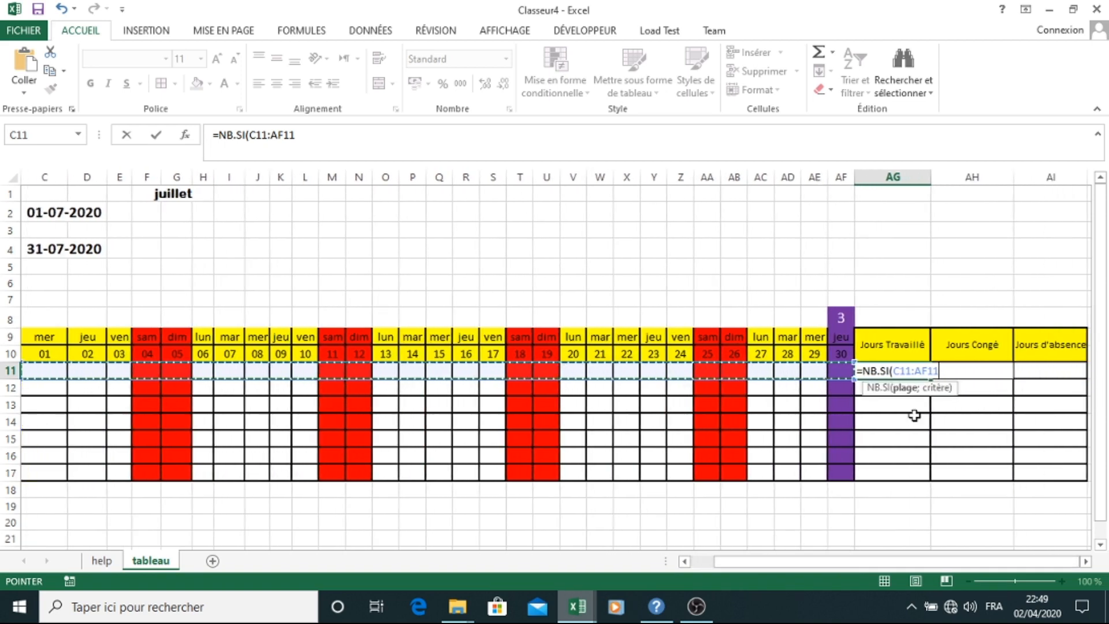
text(;"JT)
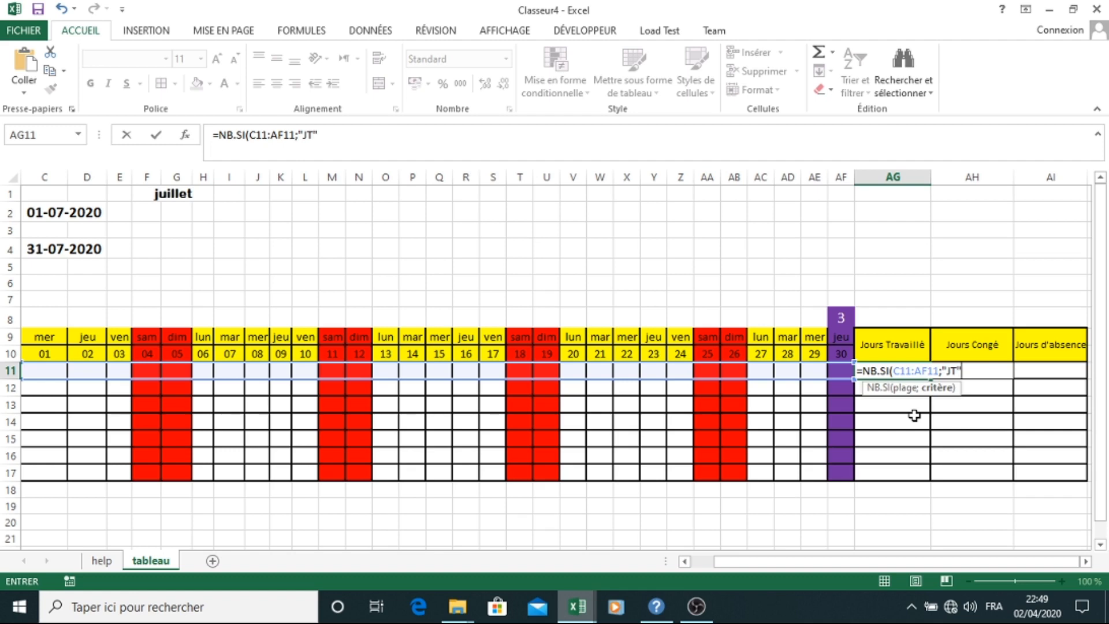
key(Return)
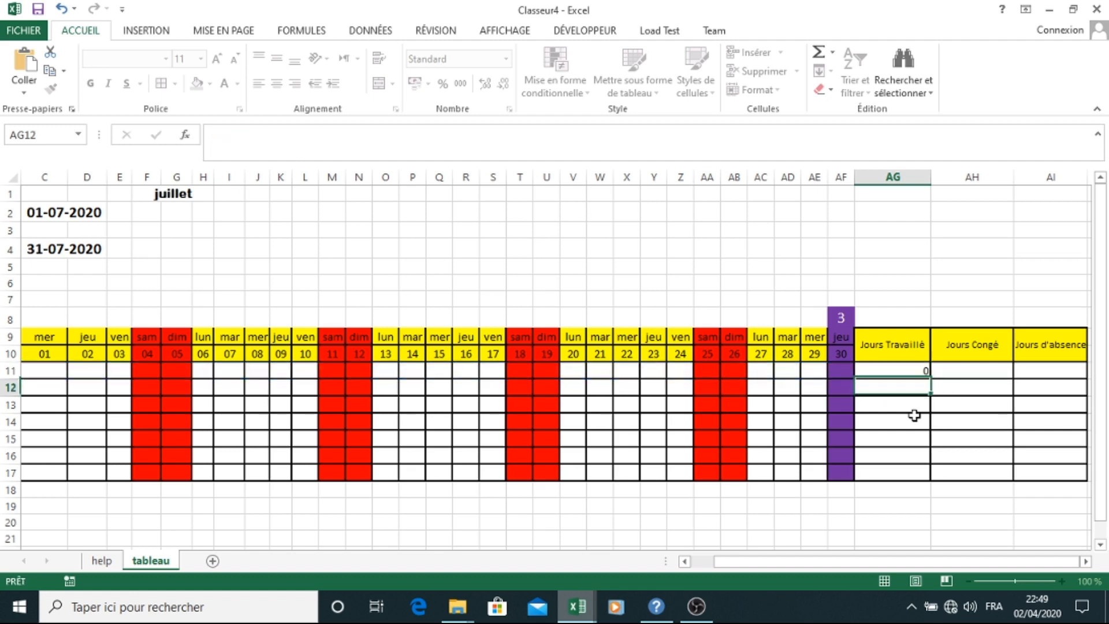
click(913, 370)
drag(930, 378, 925, 476)
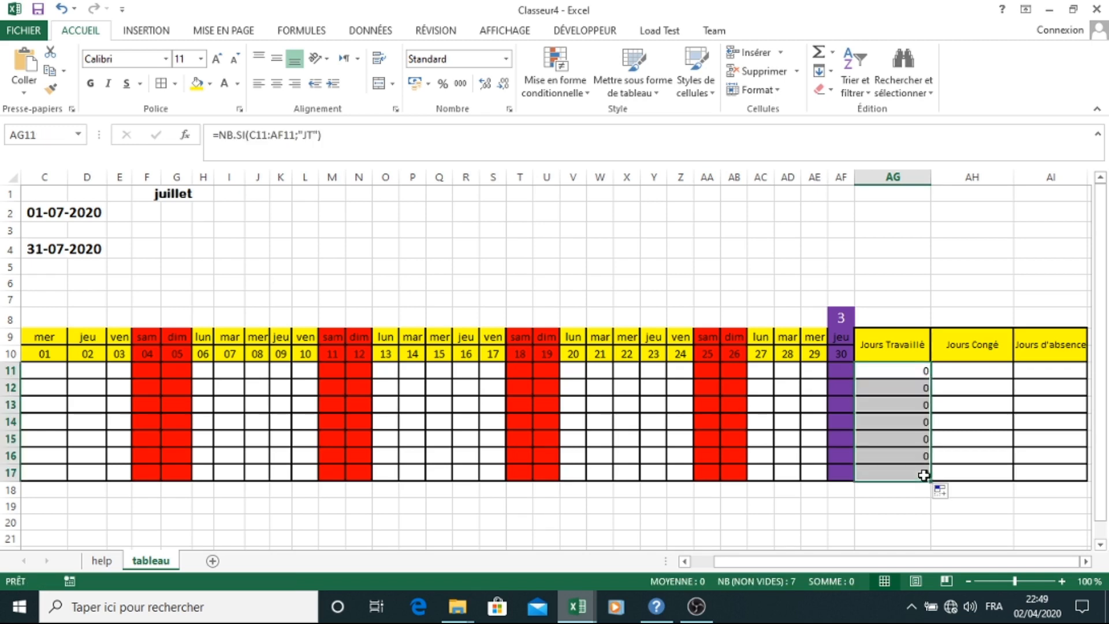
Count employé01's leave days in AH11 with =NB.SI(C11:AF11;"JC") and copy the formula down to AH17.
click(965, 372)
text(=)
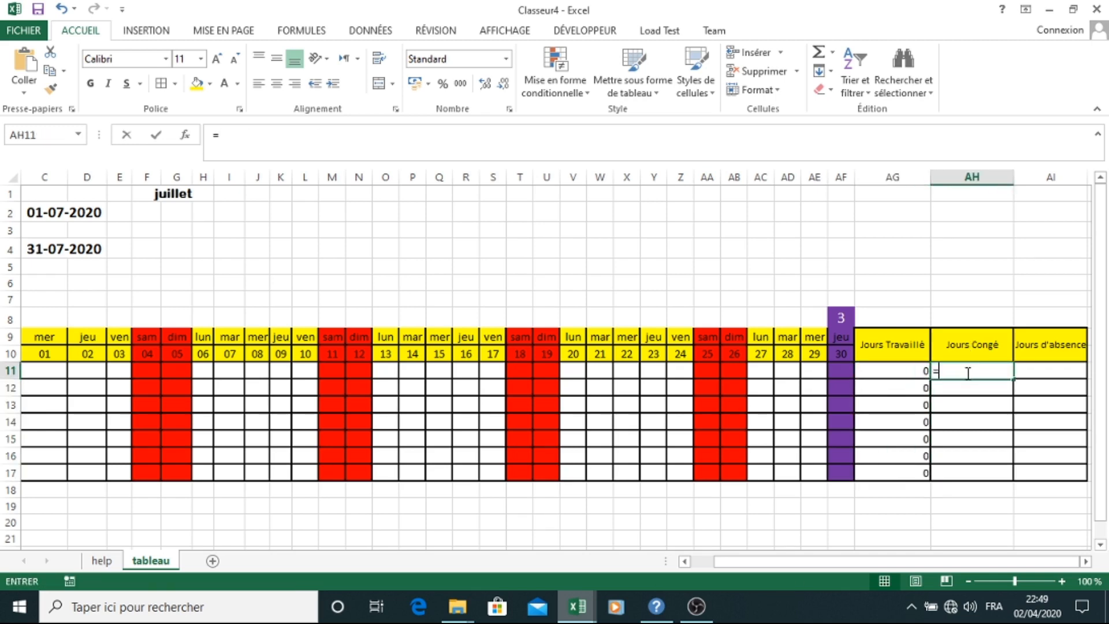
text(N)
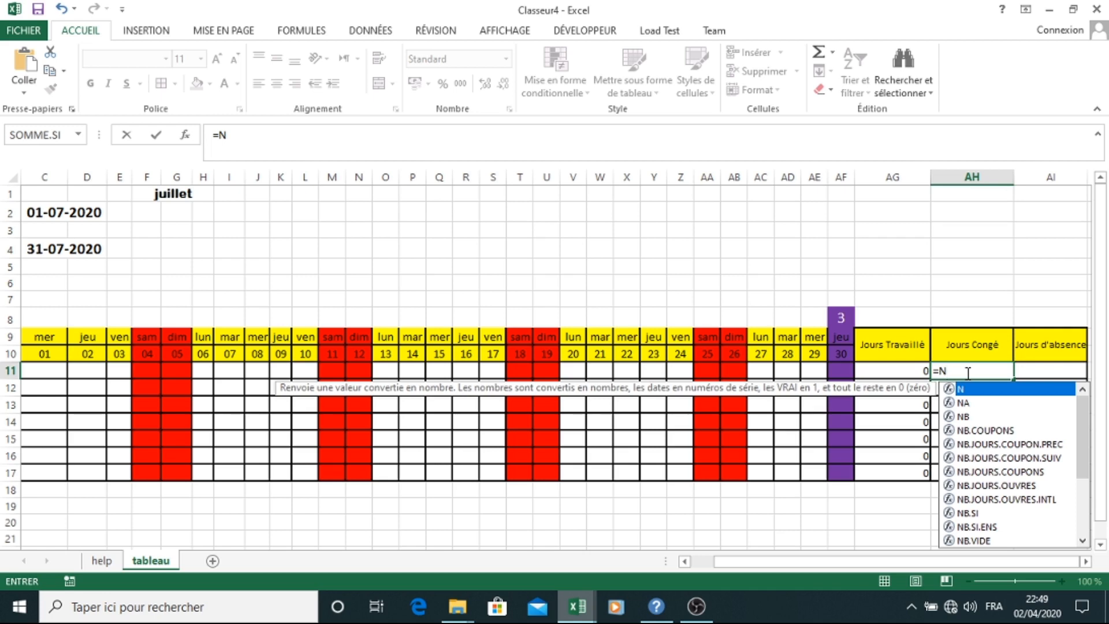
double_click(974, 513)
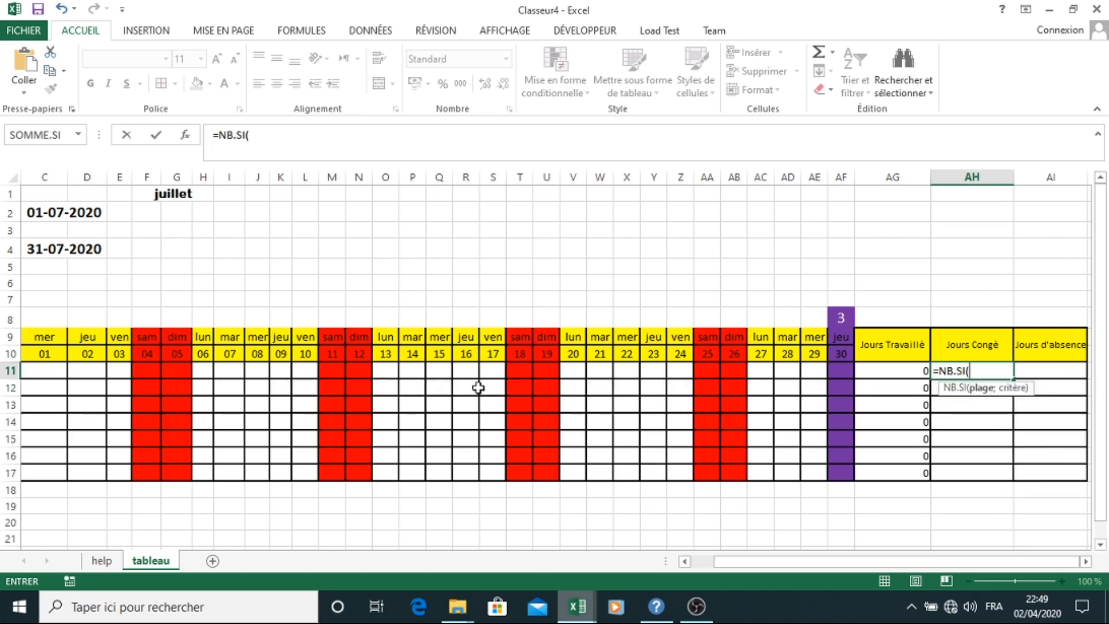
click(700, 563)
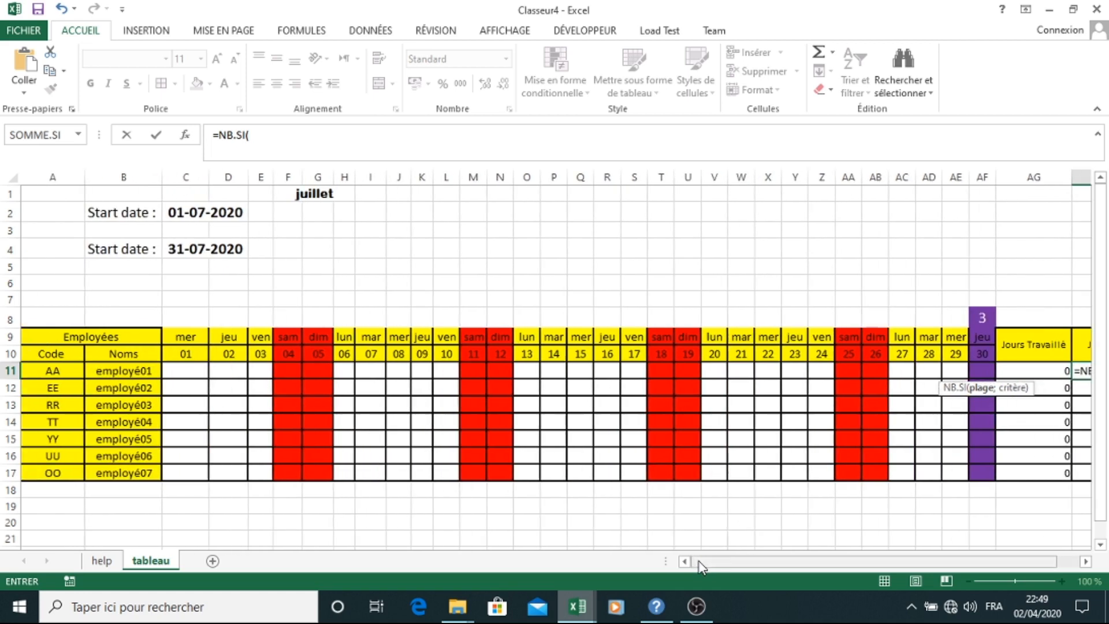
drag(186, 370, 977, 367)
drag(921, 563, 976, 563)
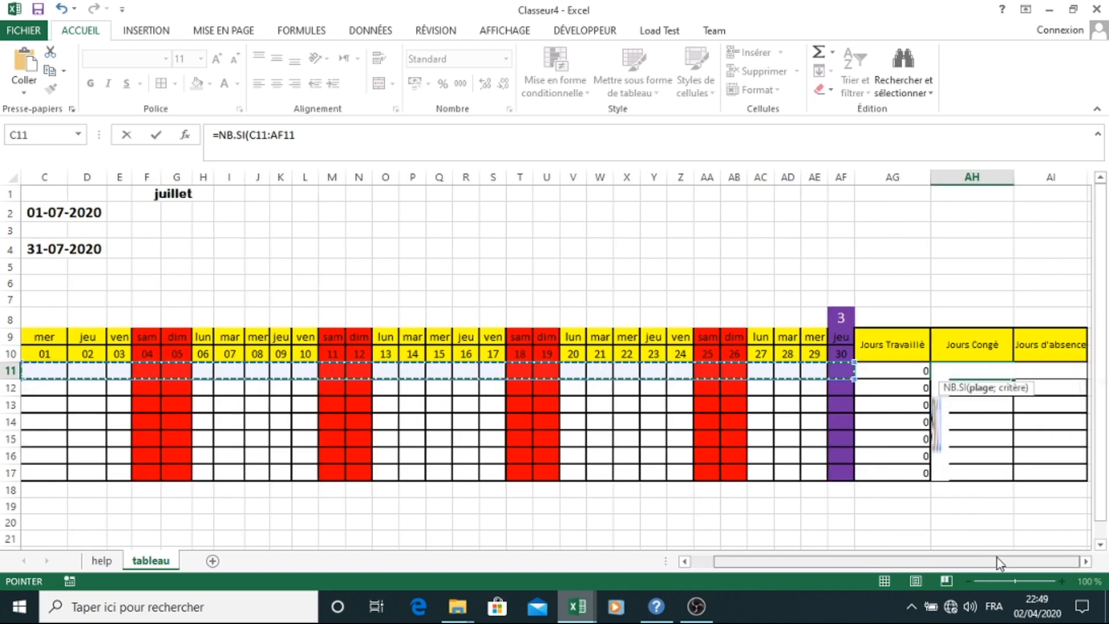
key(F8)
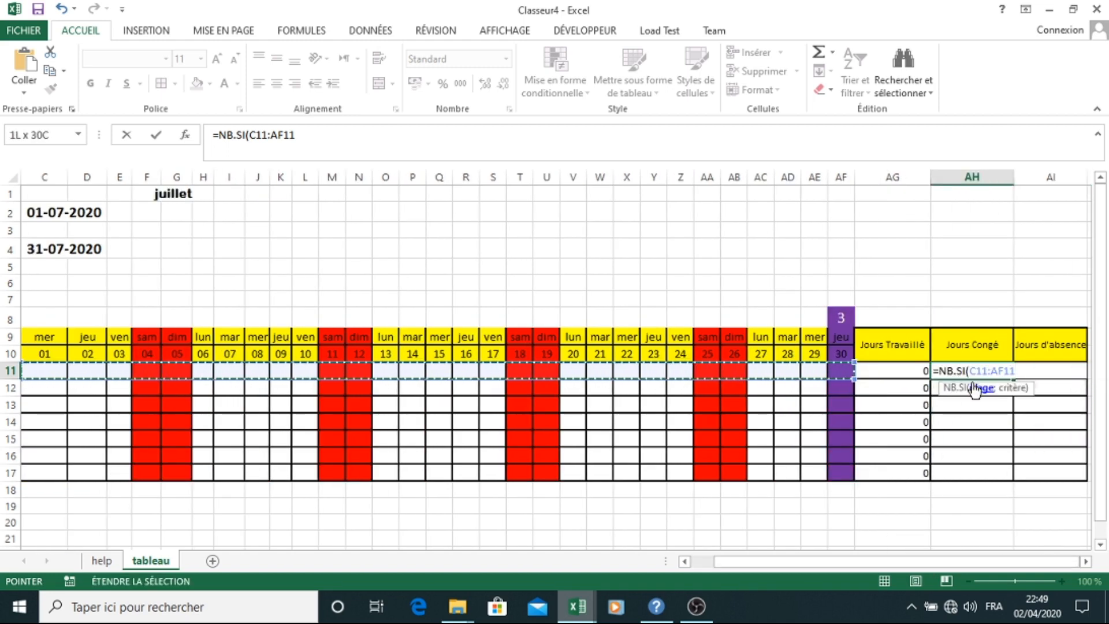
click(1022, 371)
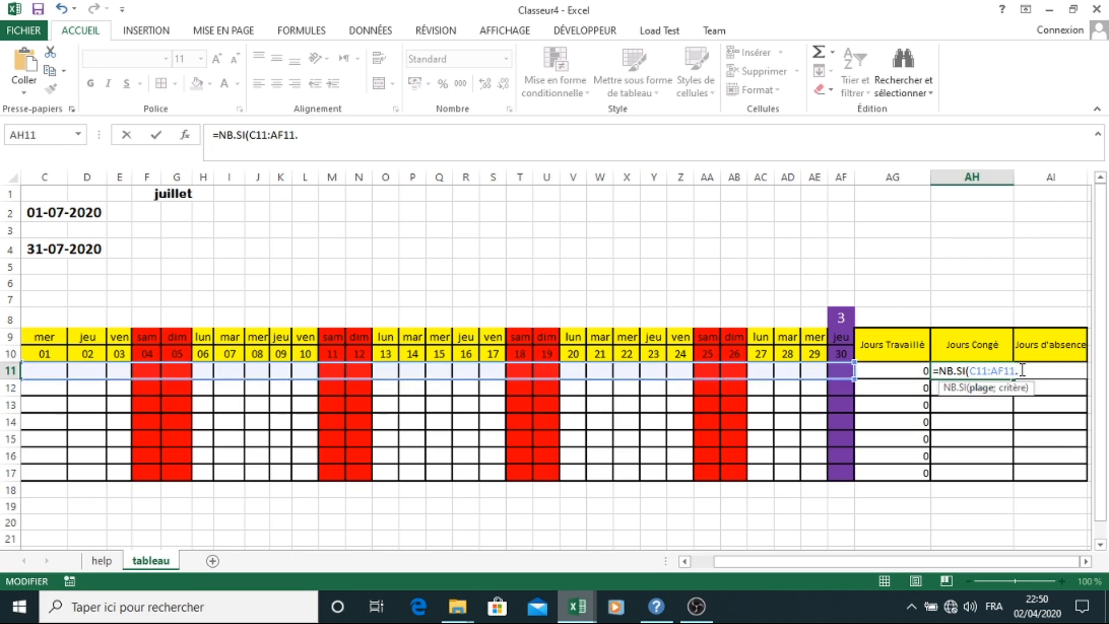
text(;"JC)
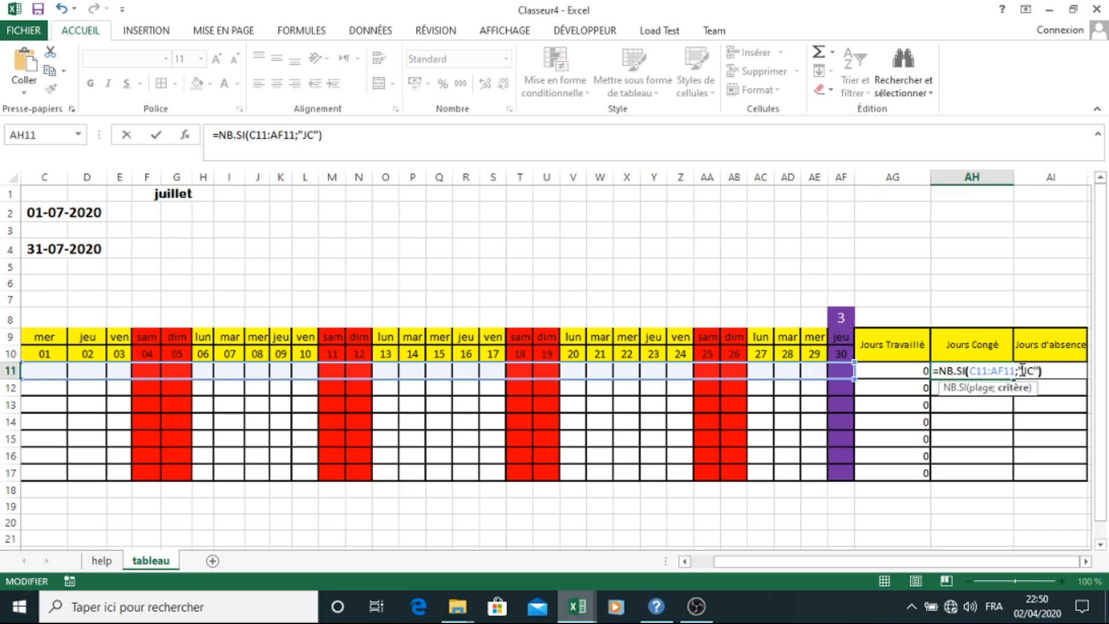
key(Return)
click(995, 373)
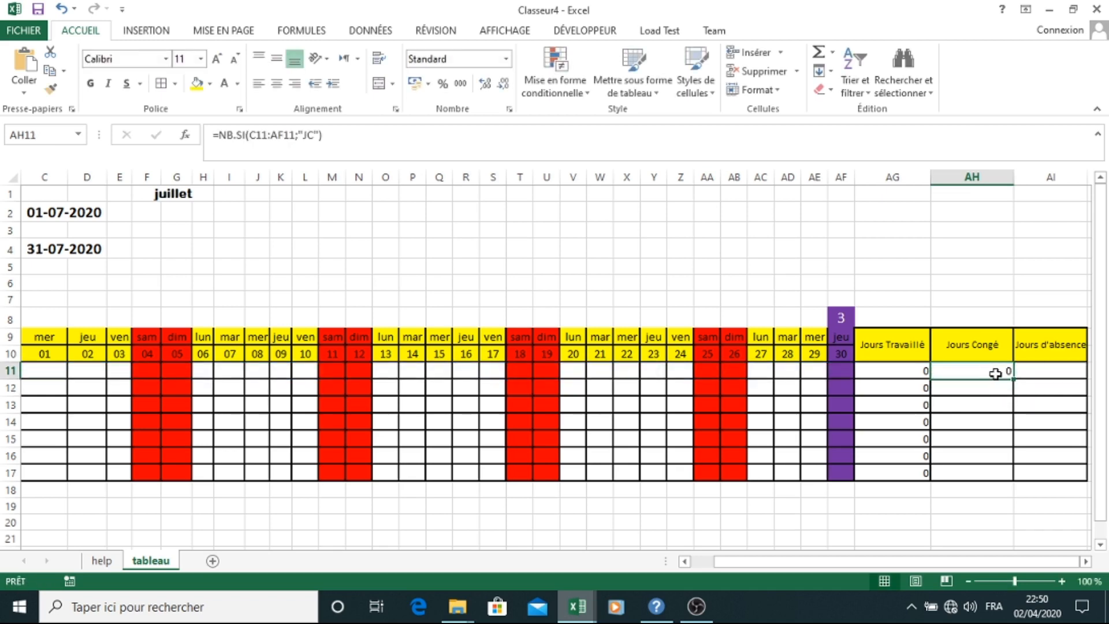
drag(1013, 379, 1008, 475)
Count employé01's absence days in AI11 with =NB.SI(C11:AF11;"JA") and copy the formula down to AI17.
click(1036, 371)
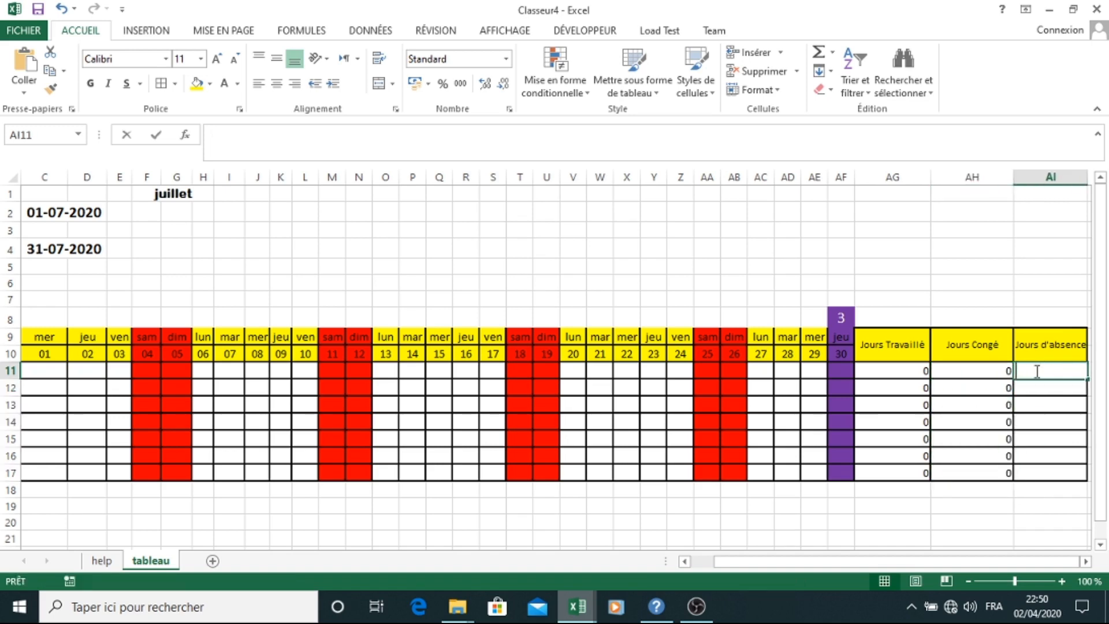
text(=N)
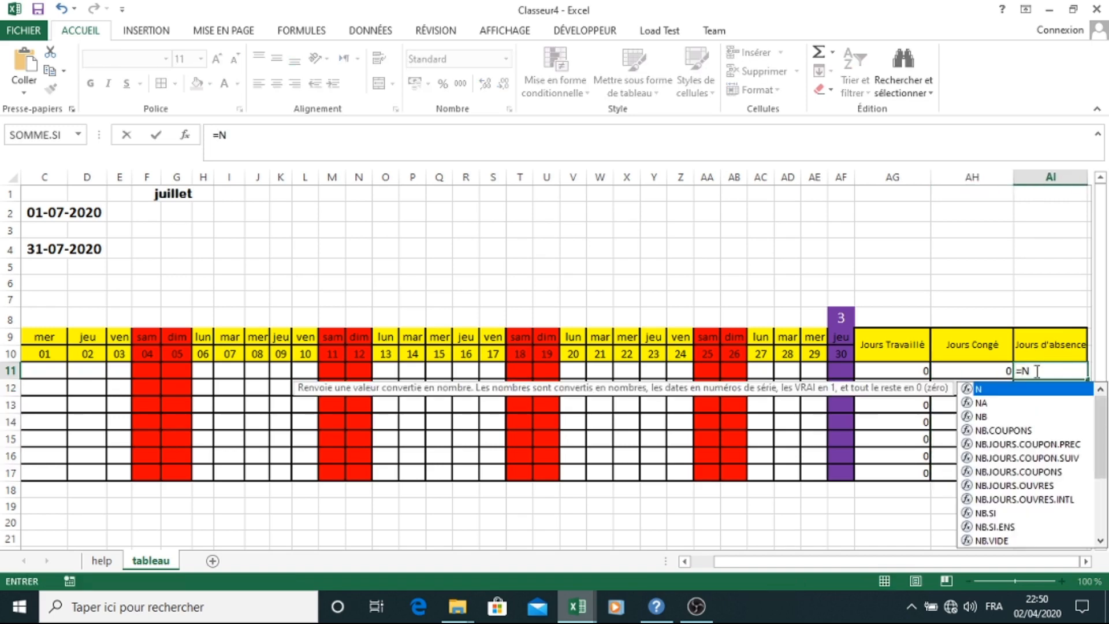
double_click(986, 512)
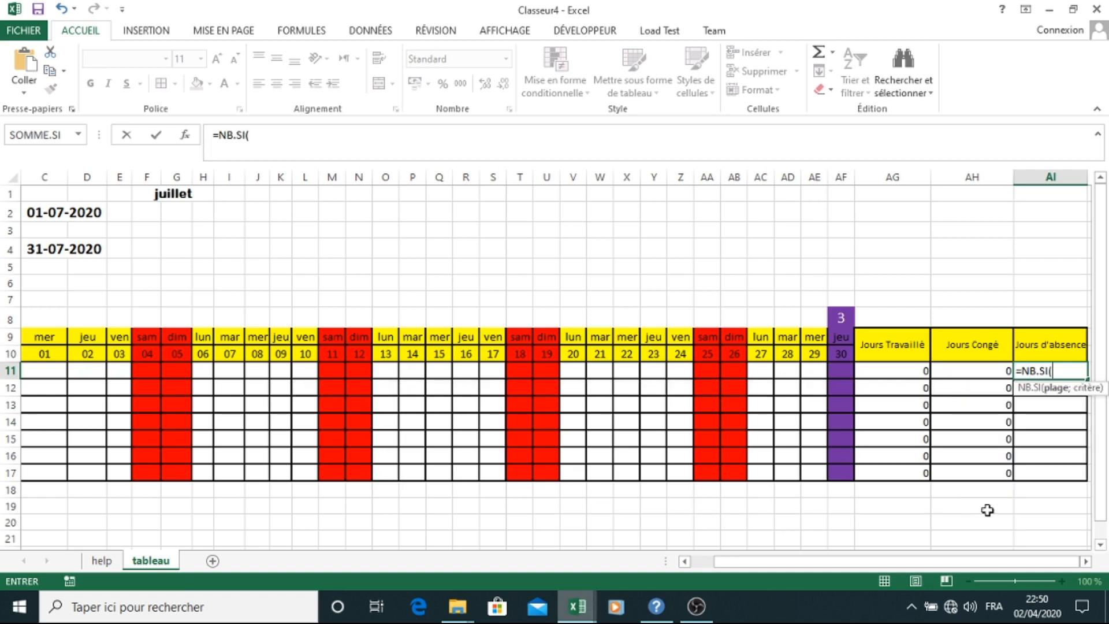
click(701, 564)
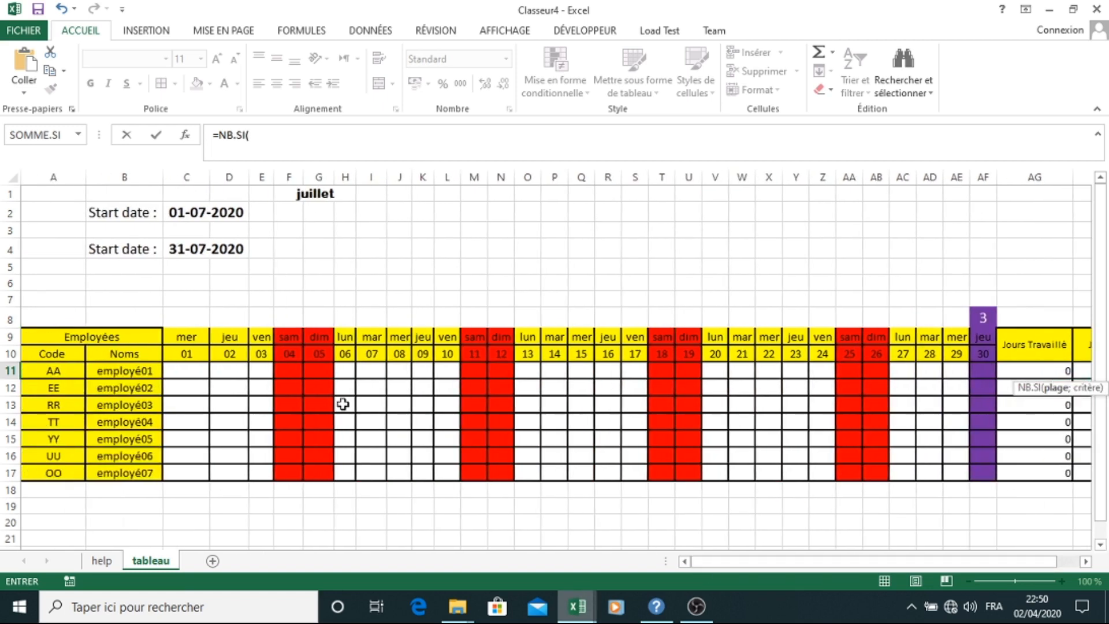
drag(181, 370, 982, 370)
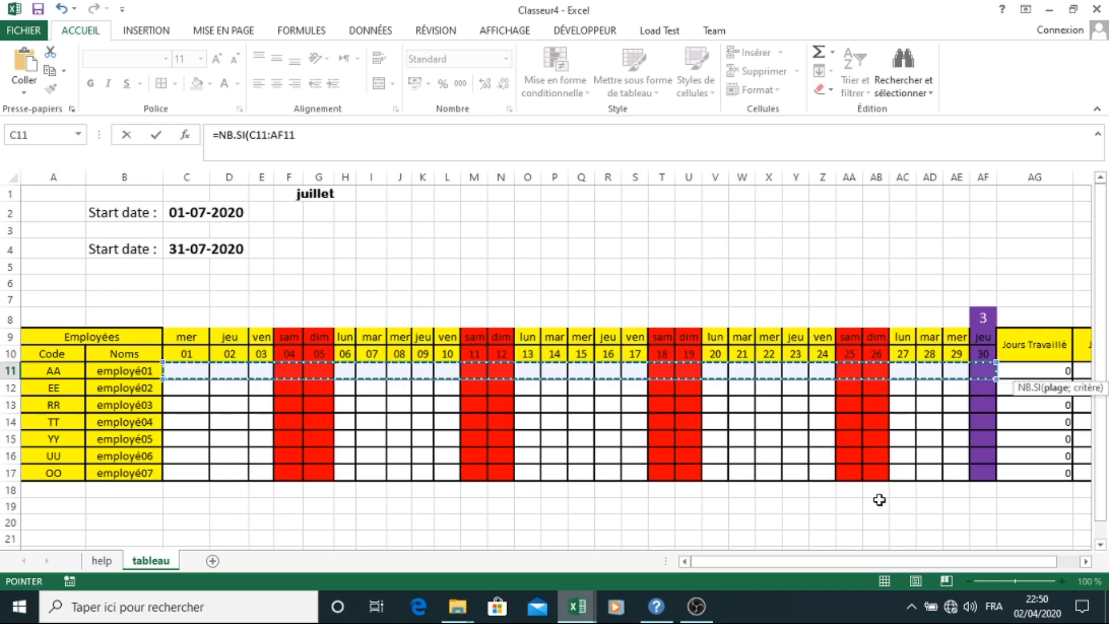
drag(875, 562, 947, 563)
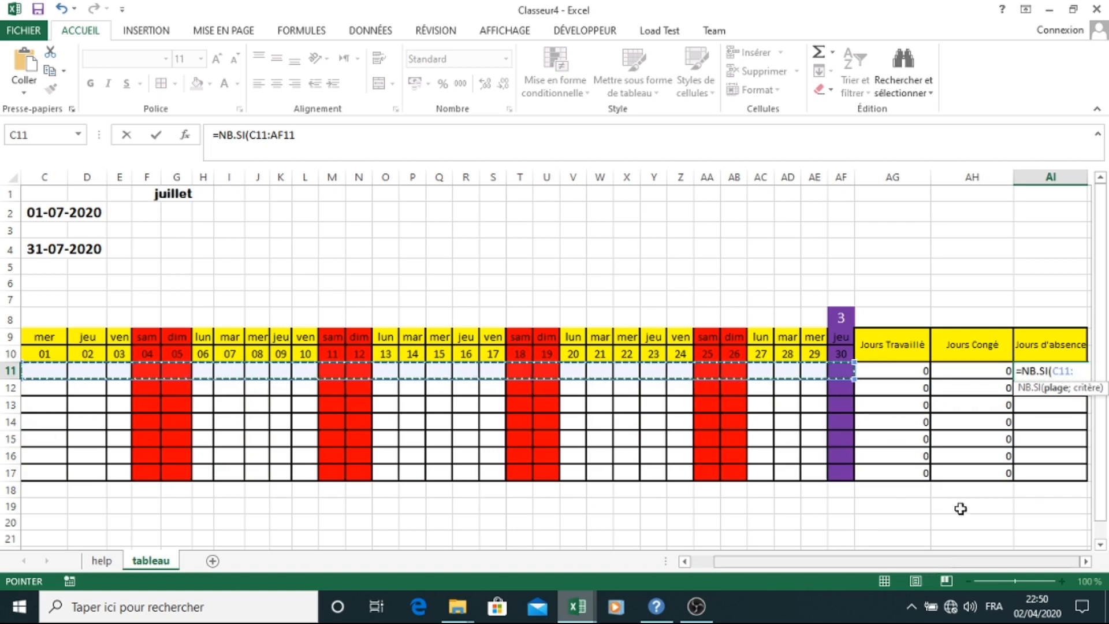
click(1084, 561)
click(1084, 562)
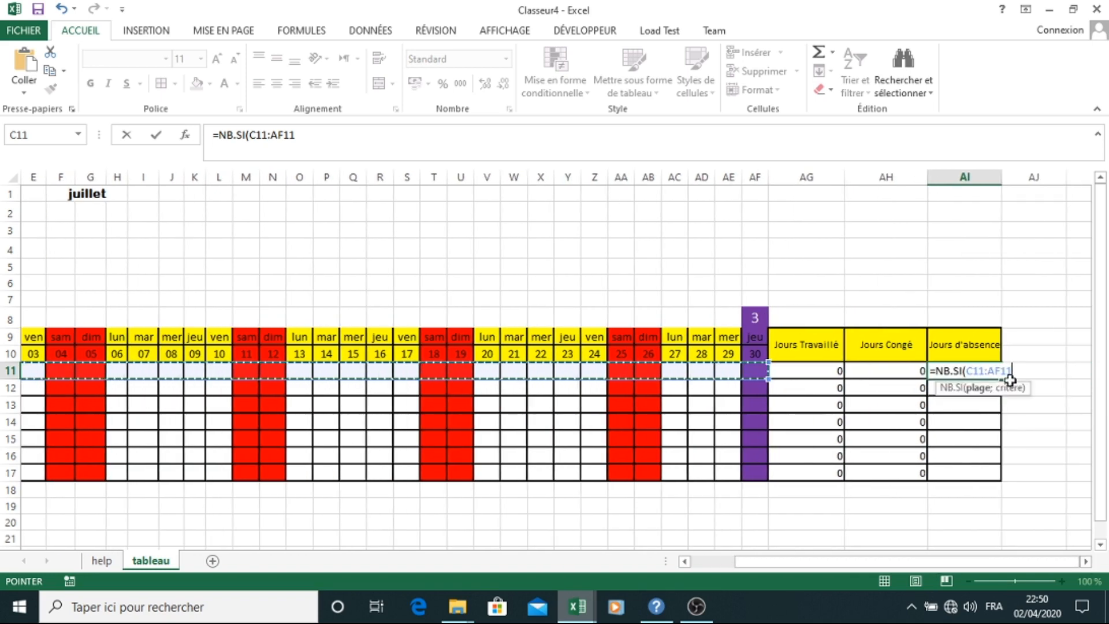
text(;)
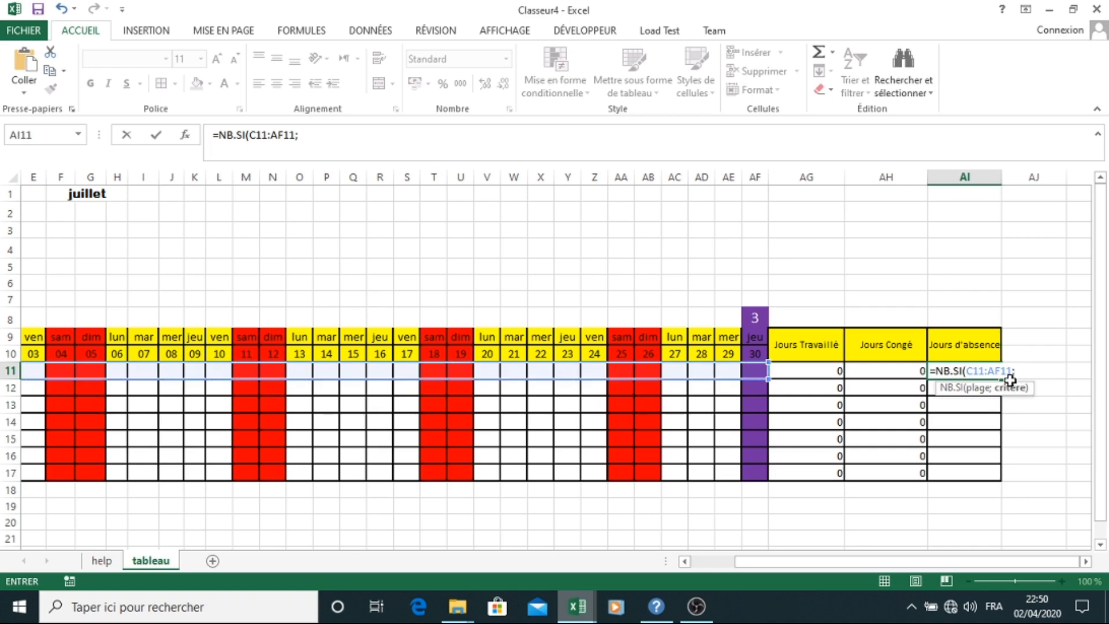
text("LA)
key(BackSpace)
key(BackSpace)
text(JA)
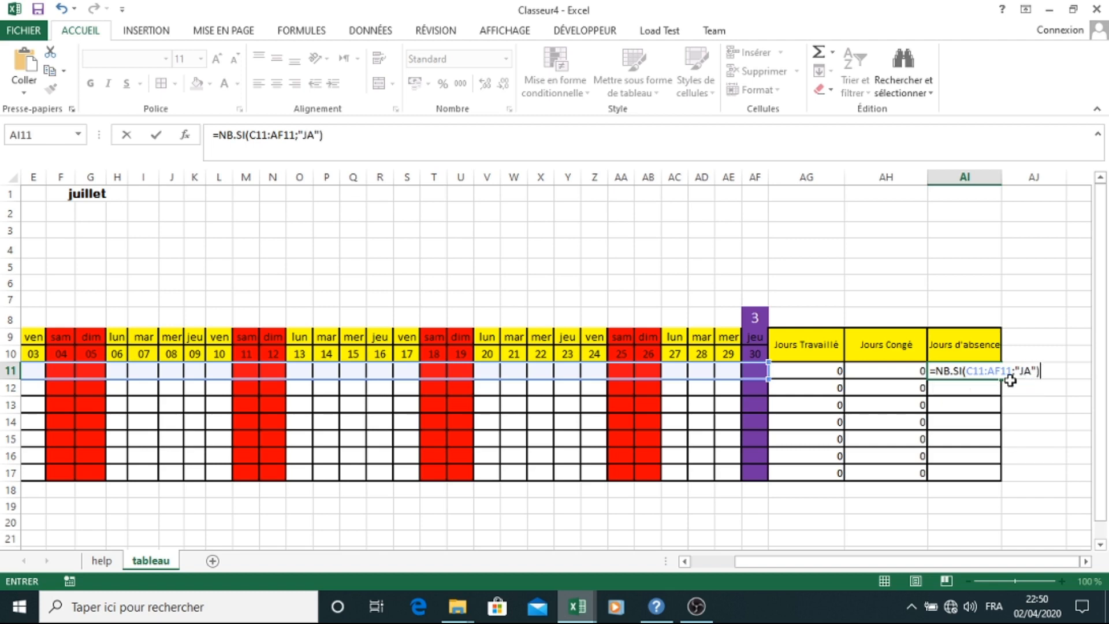
key(Return)
click(989, 371)
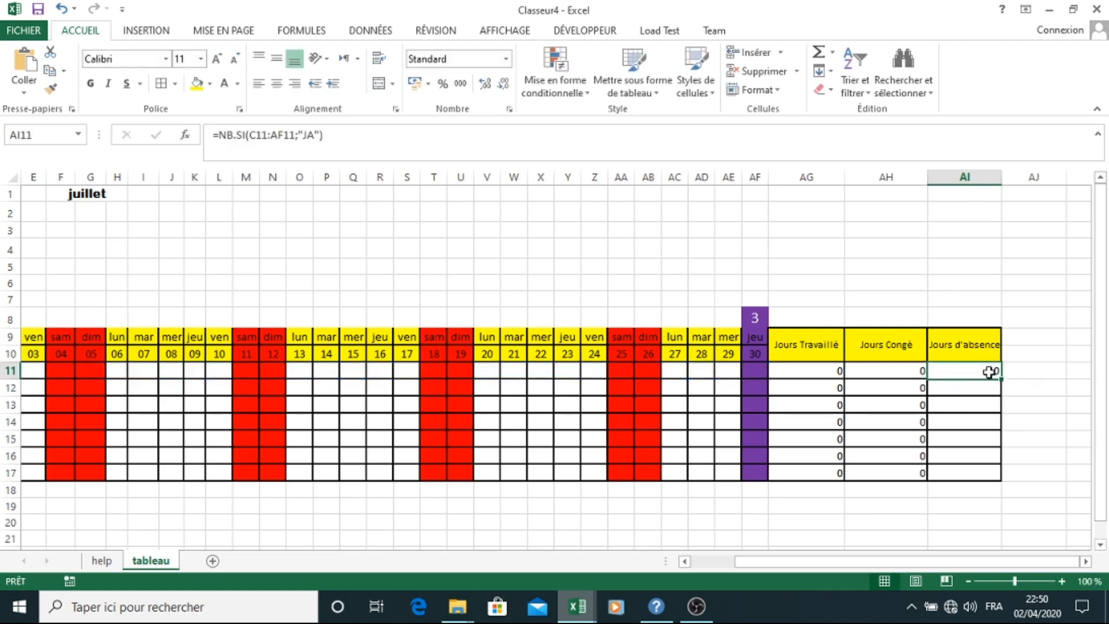
drag(991, 374, 985, 476)
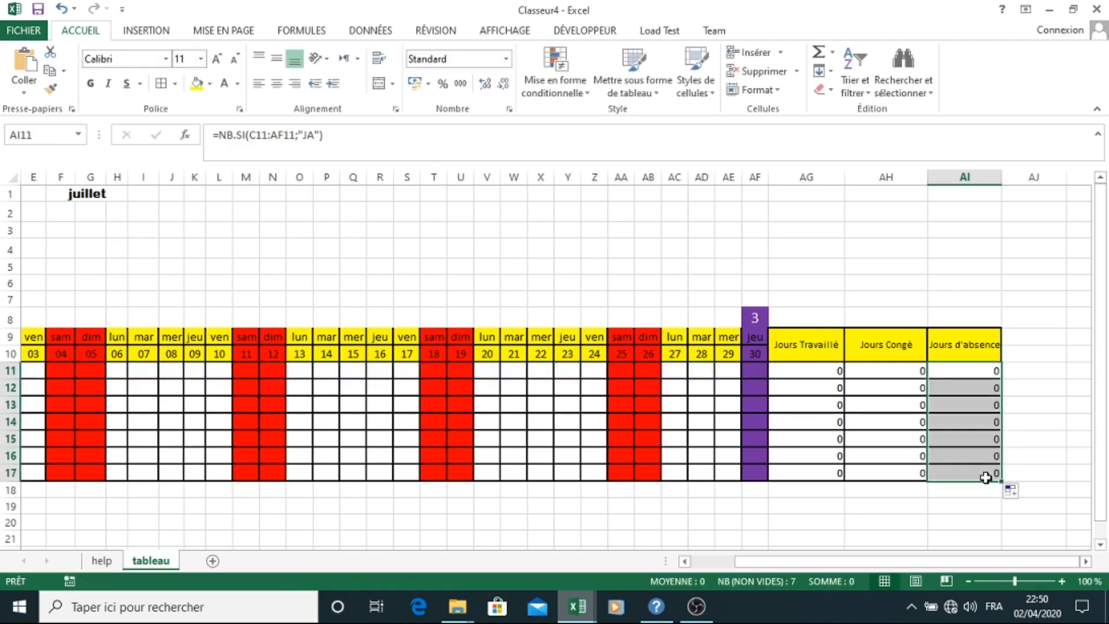
Fill in employé01's attendance with jt in D11 for day 02 and ja in I11 and J11 for days 07 and 08.
click(718, 566)
click(220, 370)
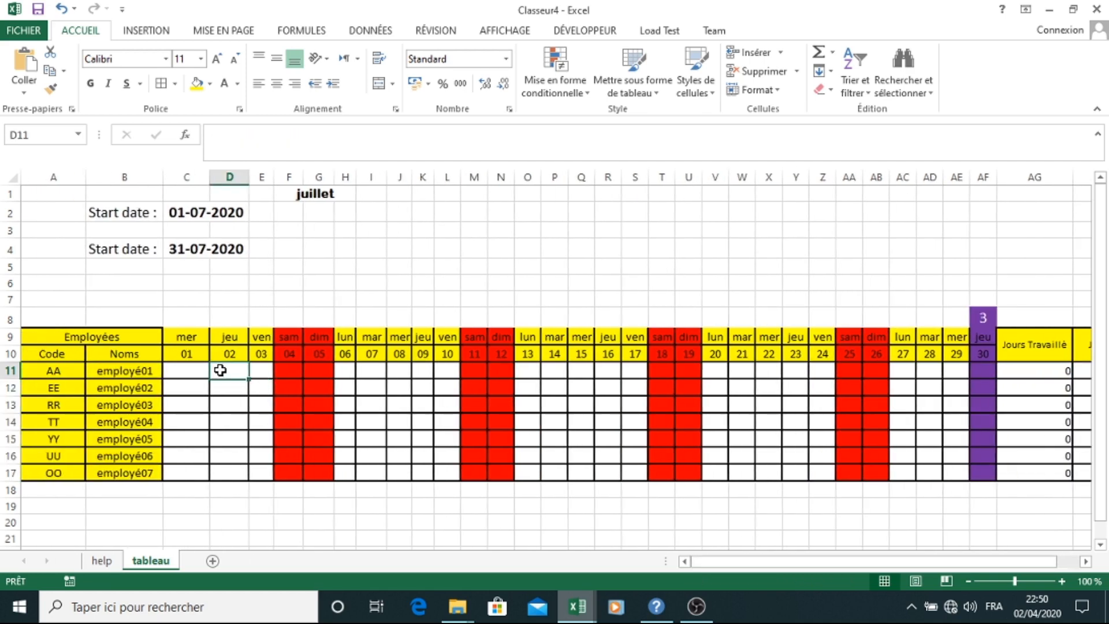
text(jt)
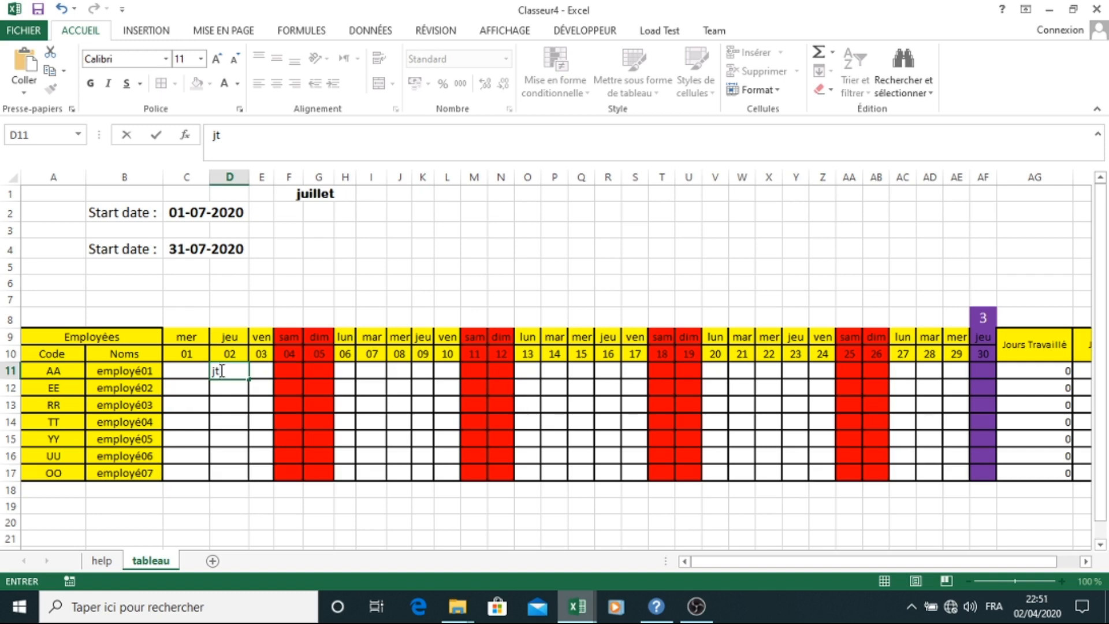
key(Return)
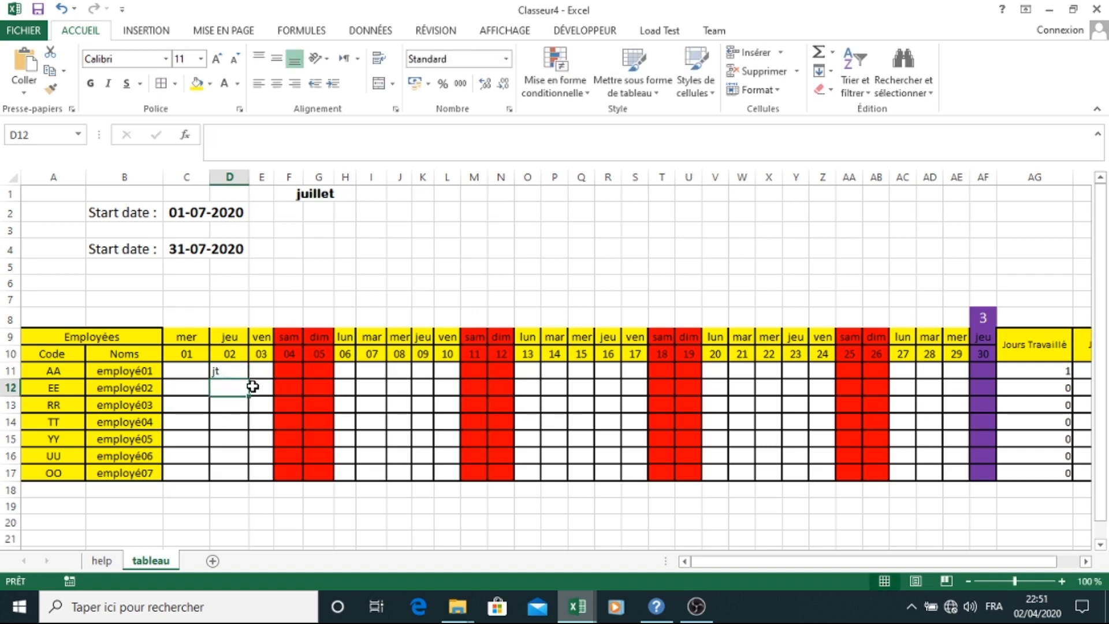
click(373, 370)
text(ja)
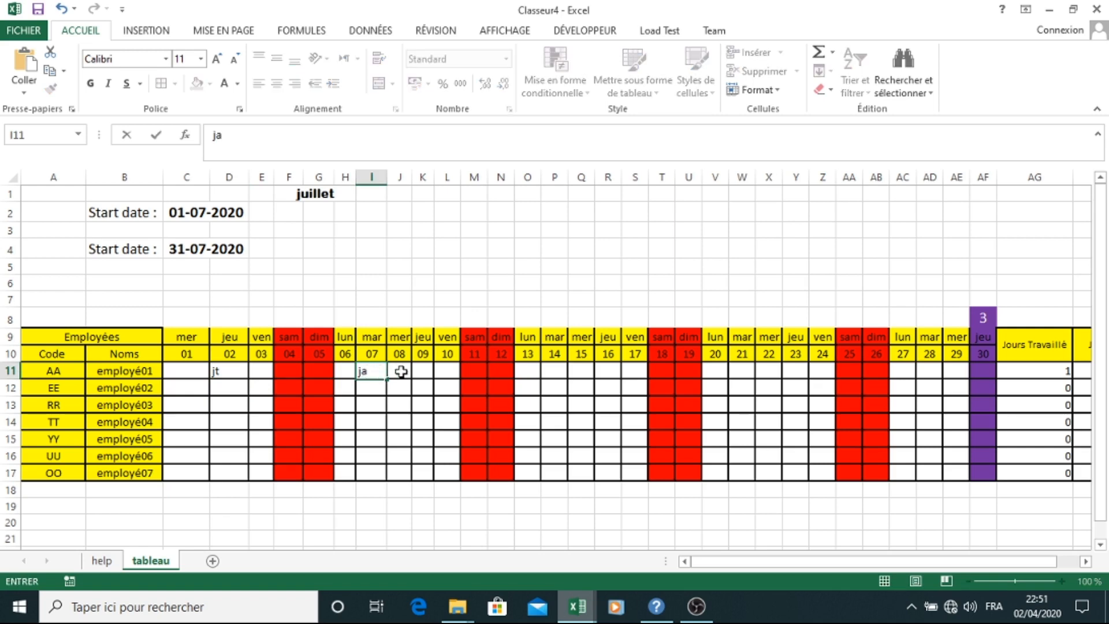
click(402, 371)
text(ja)
Enter jc in P11 for employé01's day 14 and check the worked, leave and absence counts in row 11.
click(560, 372)
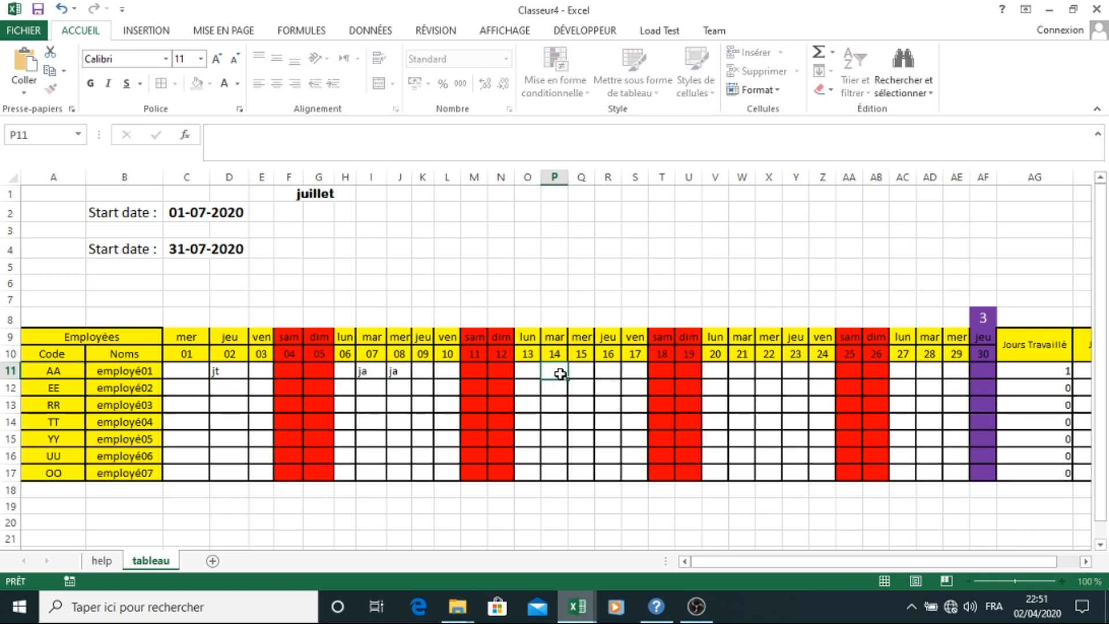
text(jc)
drag(1031, 561, 1057, 553)
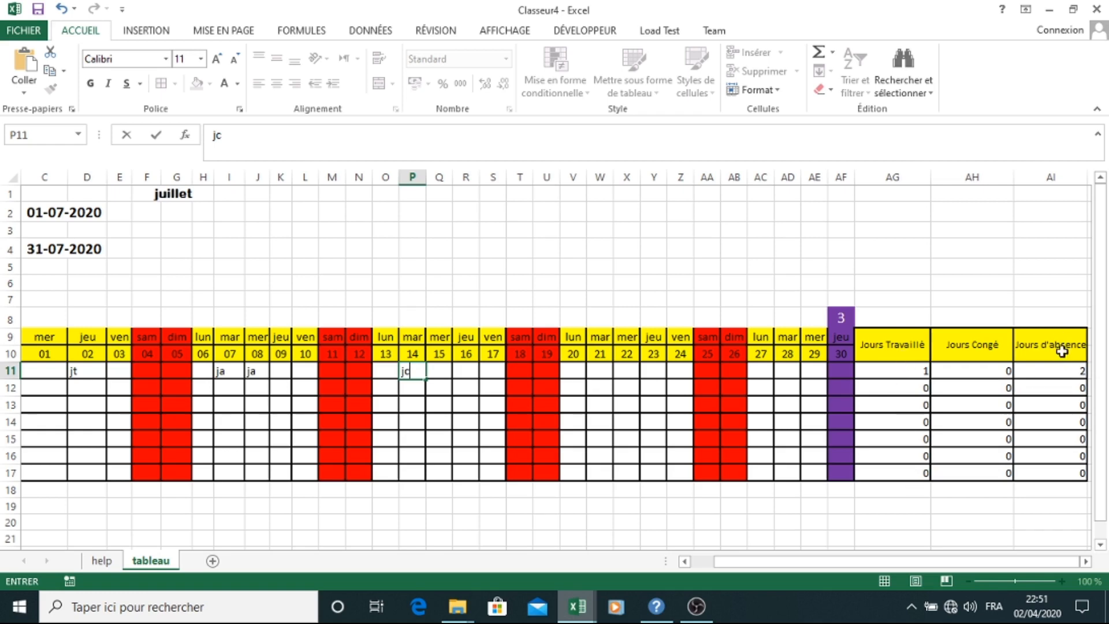
drag(849, 561, 813, 562)
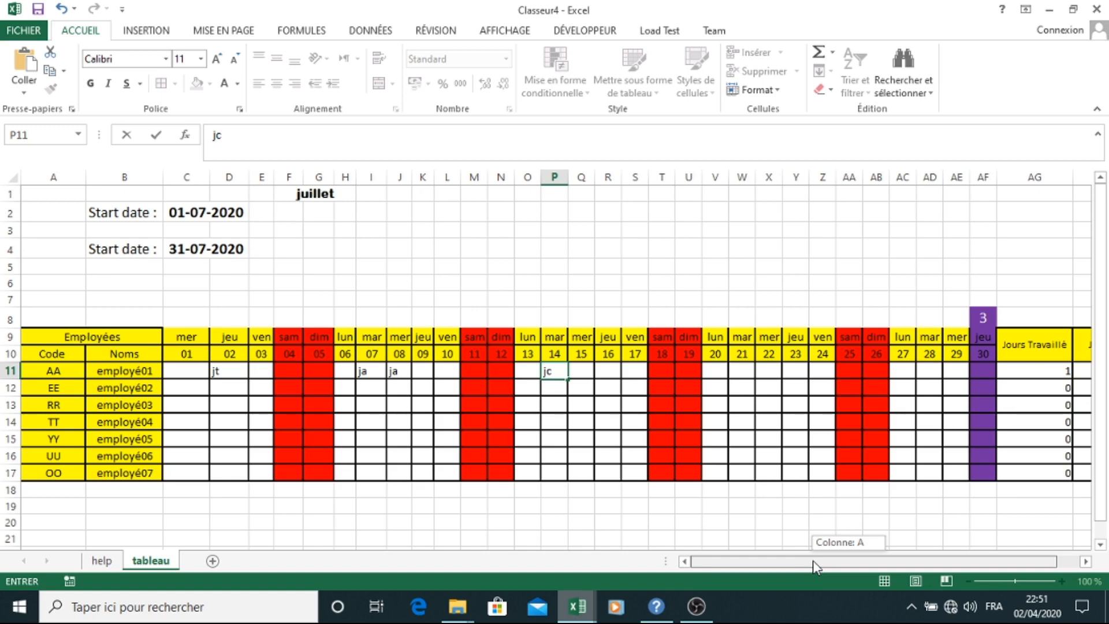
drag(813, 560, 835, 561)
click(940, 375)
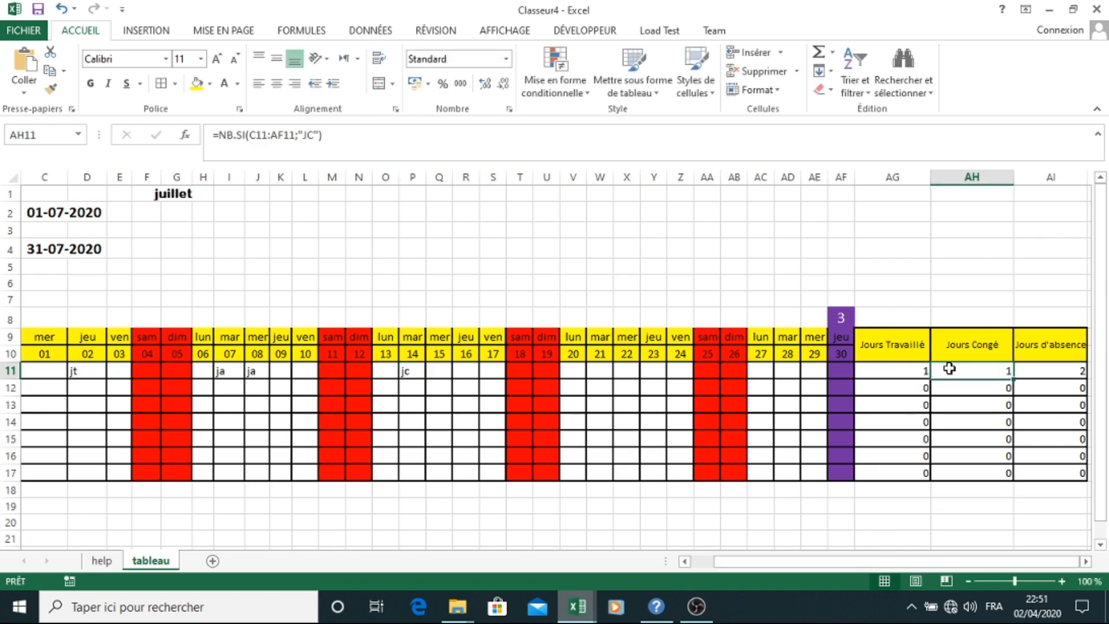
click(413, 373)
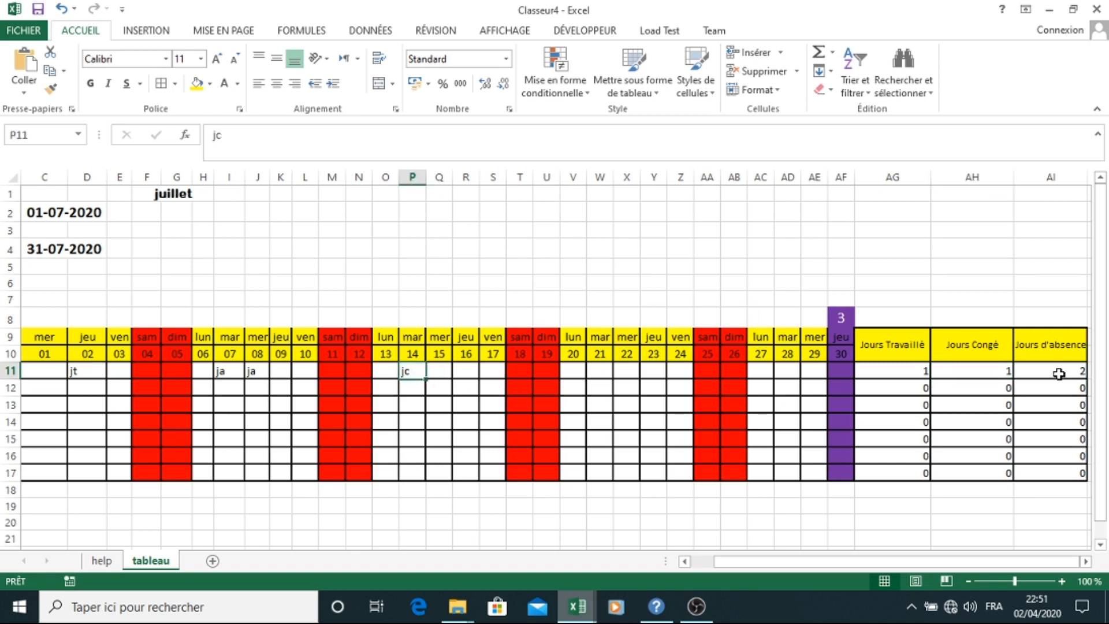
drag(977, 558, 1027, 557)
click(701, 559)
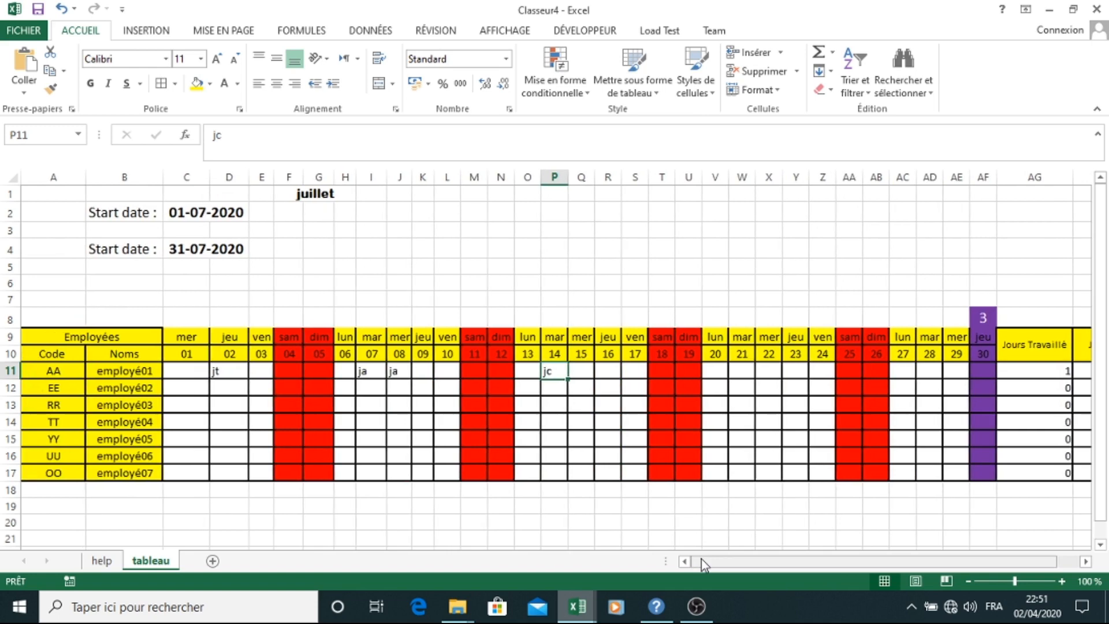
drag(911, 559, 964, 559)
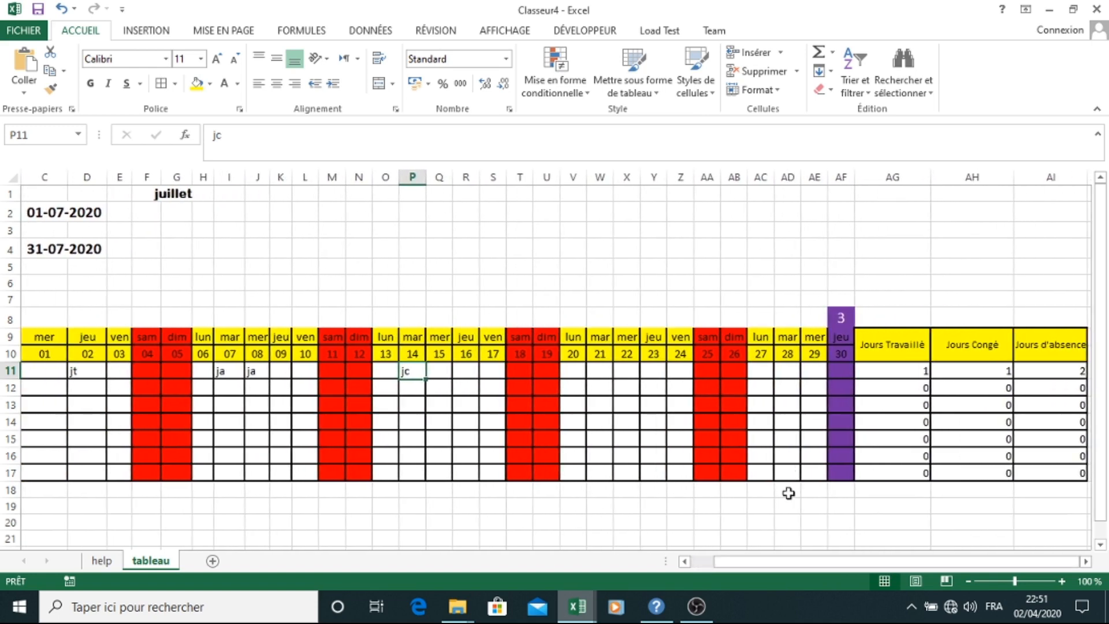
Merge and centre AC18:AF19 below the attendance table and apply all borders to it.
drag(760, 487, 837, 510)
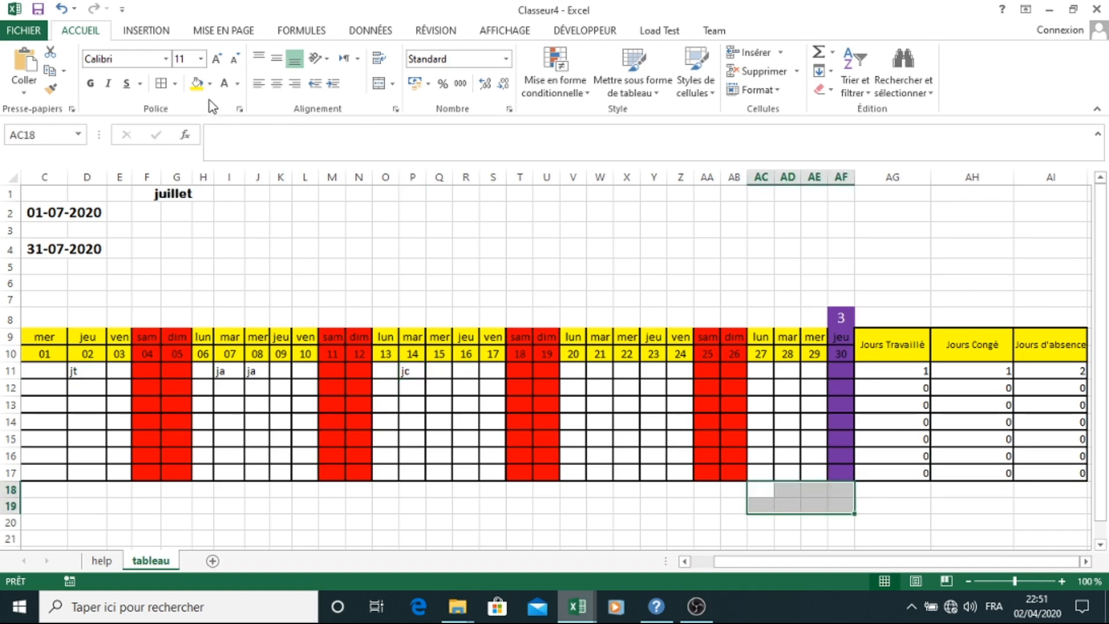
click(379, 84)
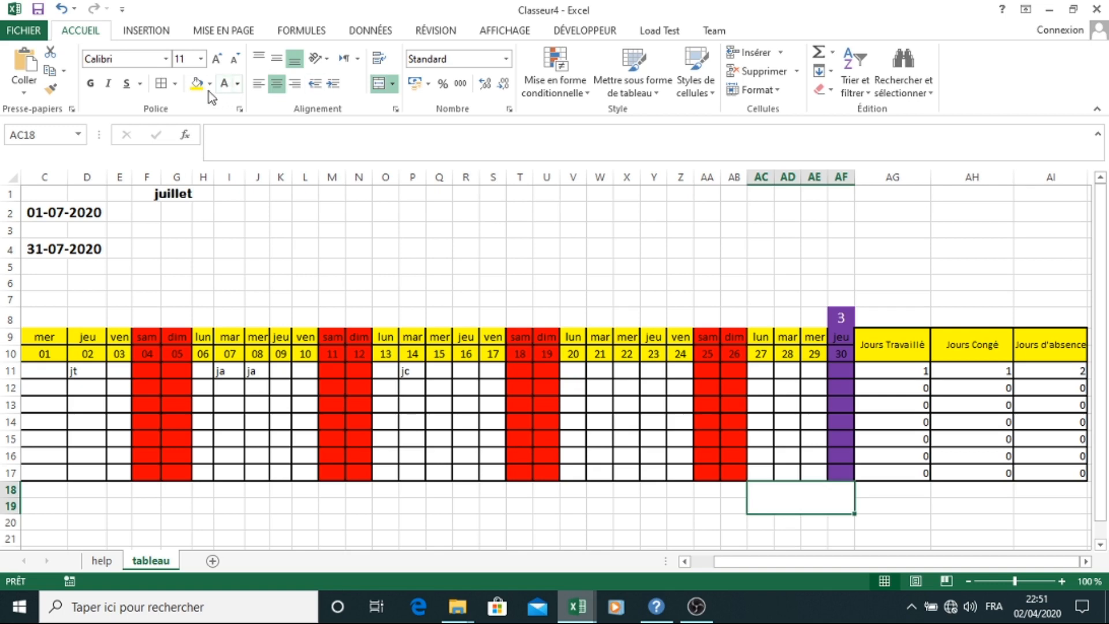
click(175, 84)
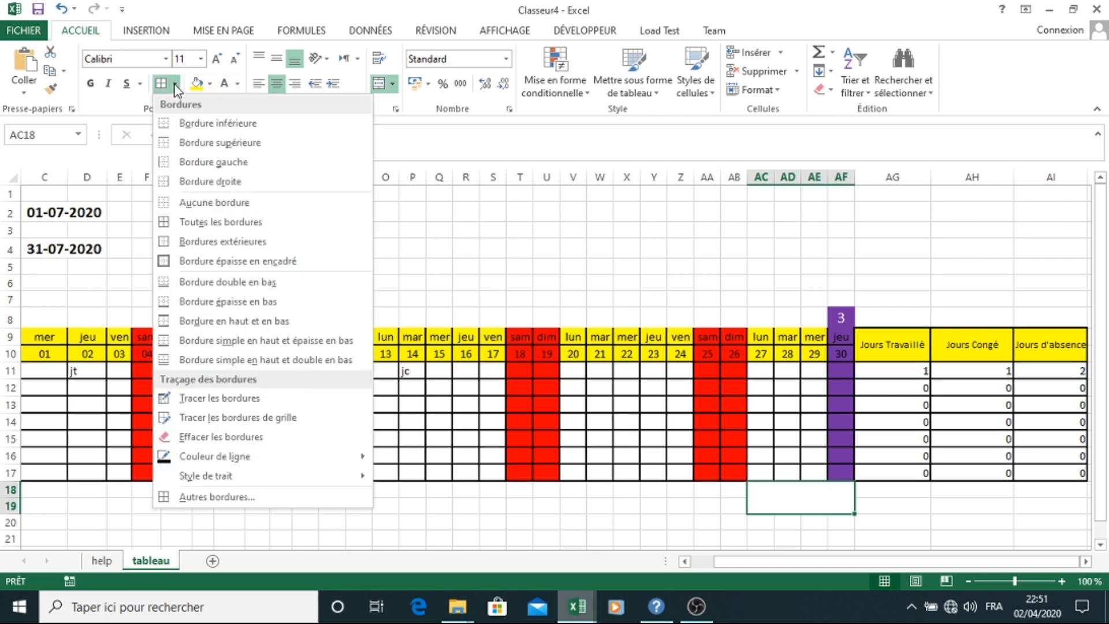
click(179, 222)
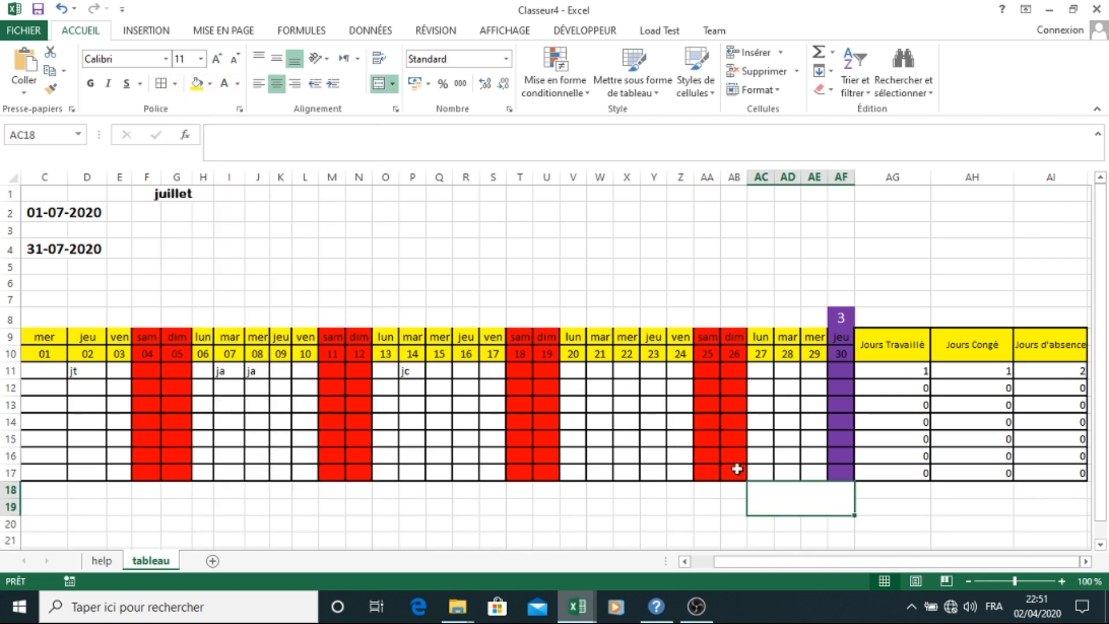
click(811, 524)
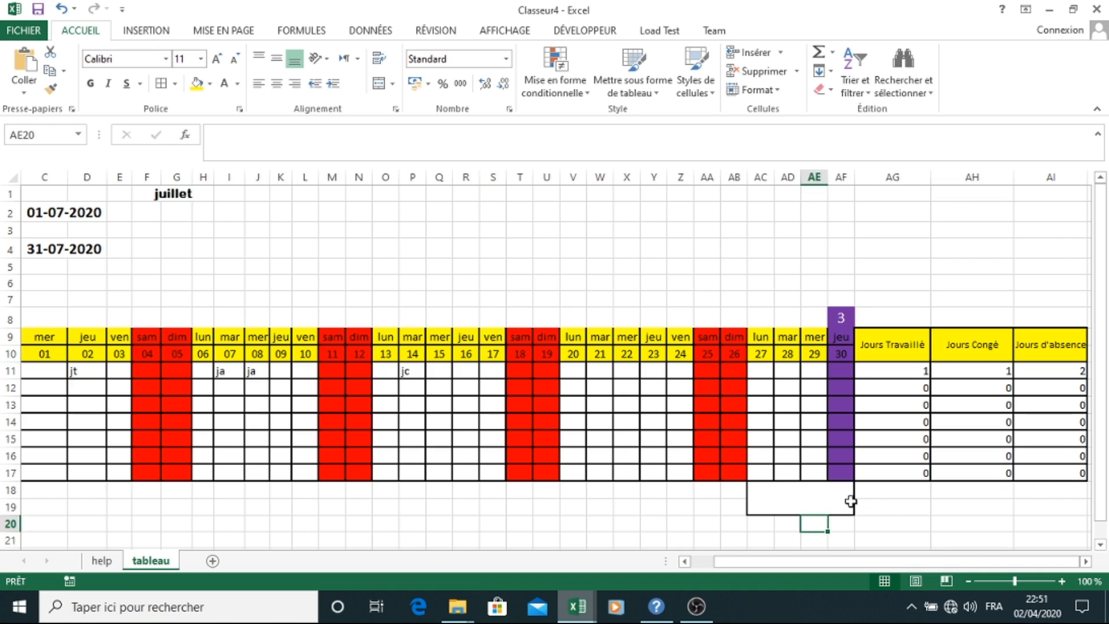
Label the merged cell AC18 with "TATAL:" and centre the text vertically.
double_click(799, 502)
text(TATAL)
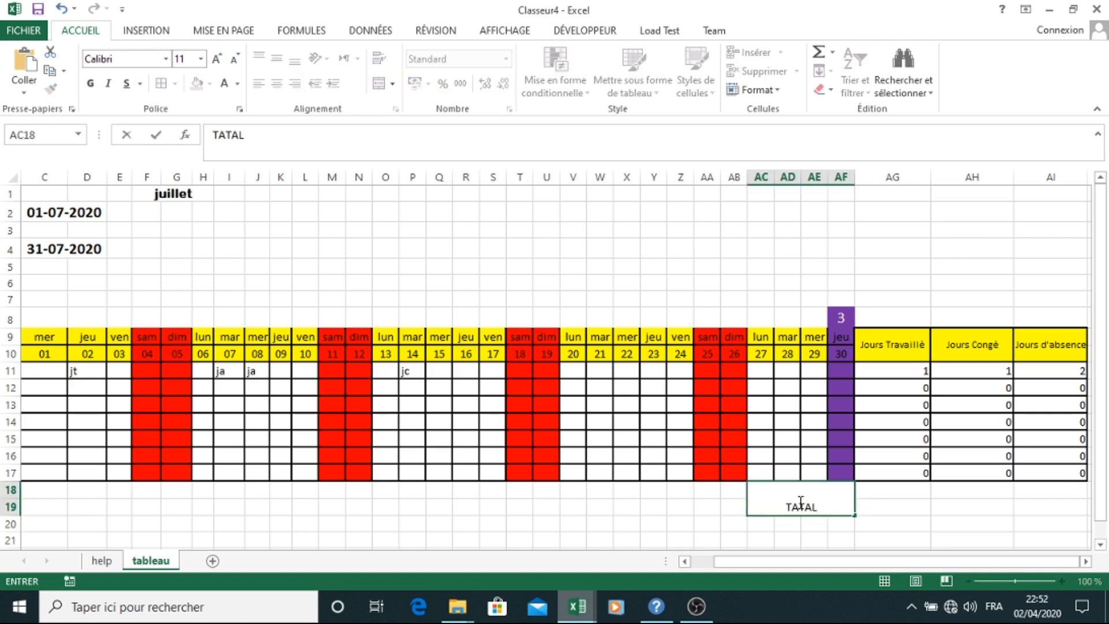
text(:)
click(714, 506)
click(759, 500)
click(276, 60)
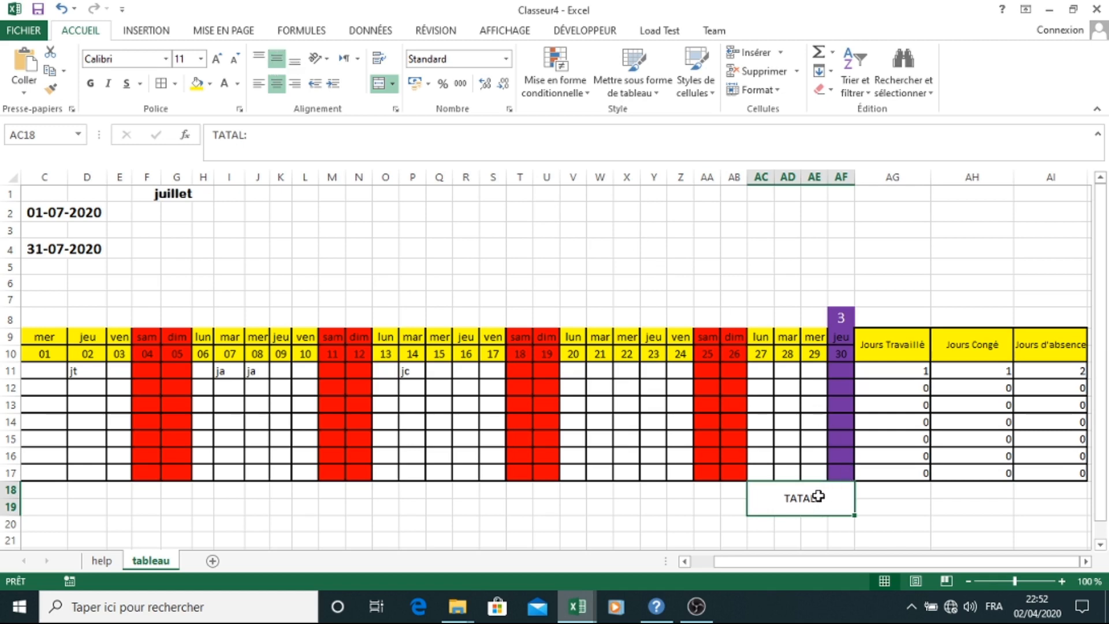
Total the worked days in AG18 with =SOMME(AG11:AG17).
click(889, 501)
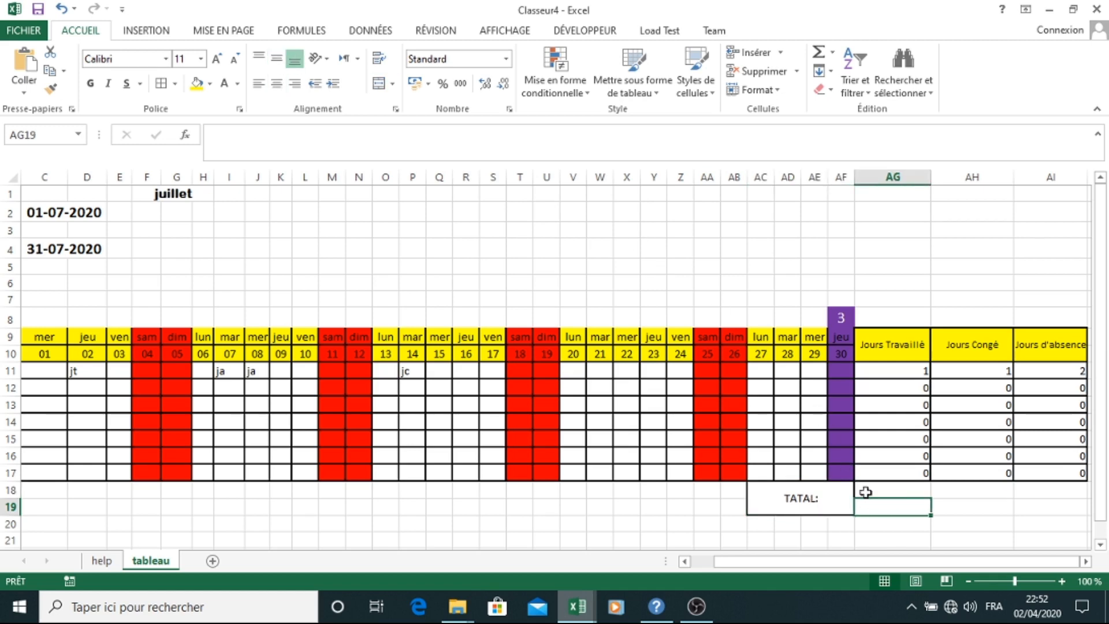
click(863, 488)
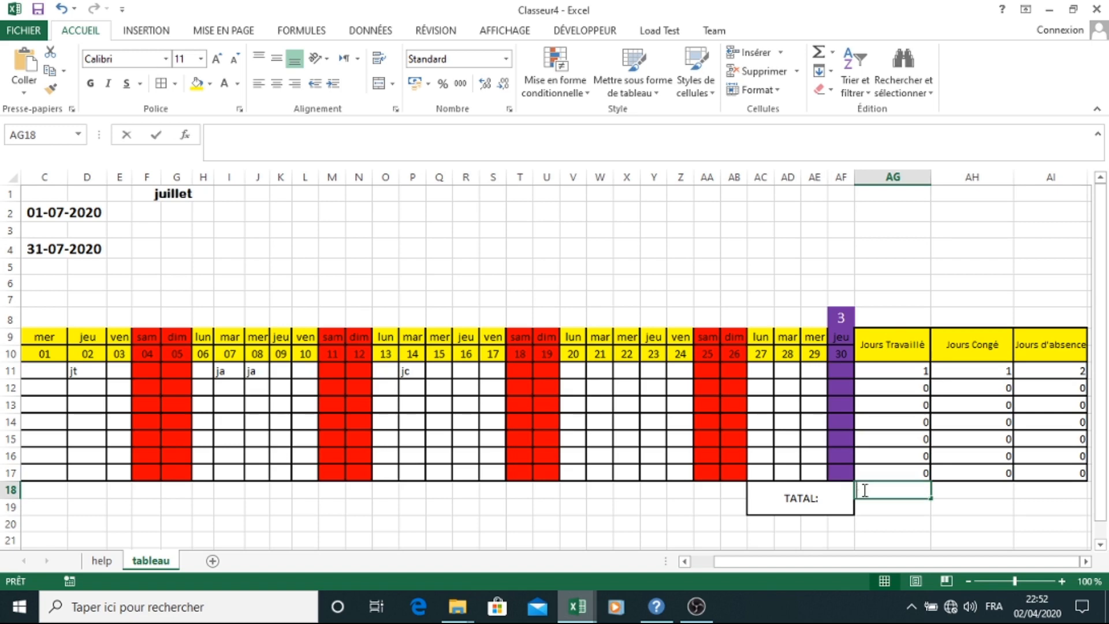
text(=so)
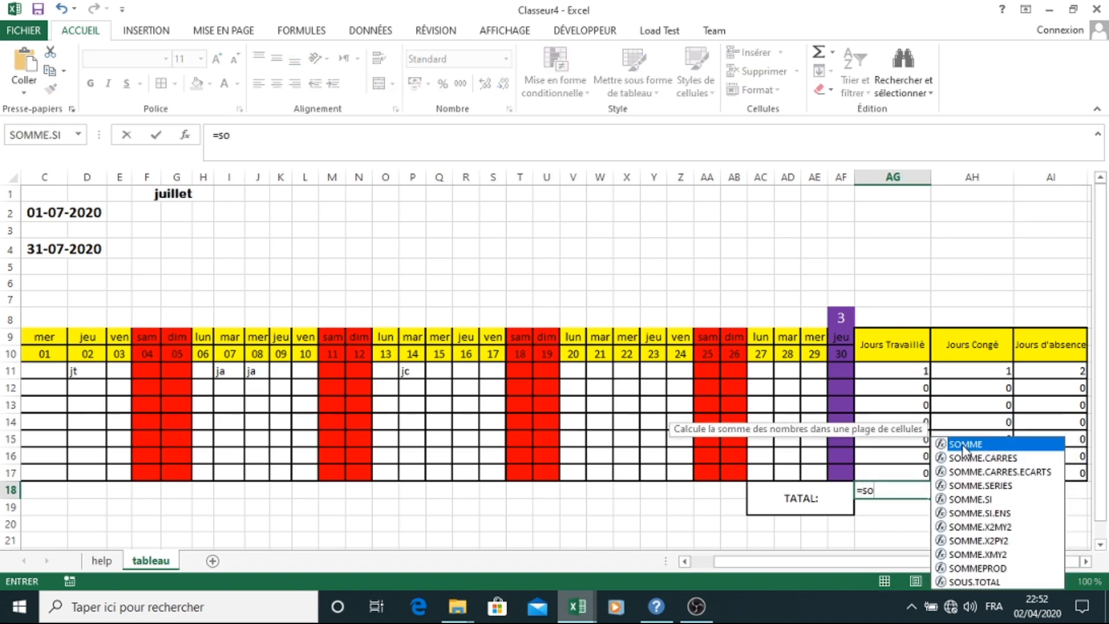
double_click(984, 445)
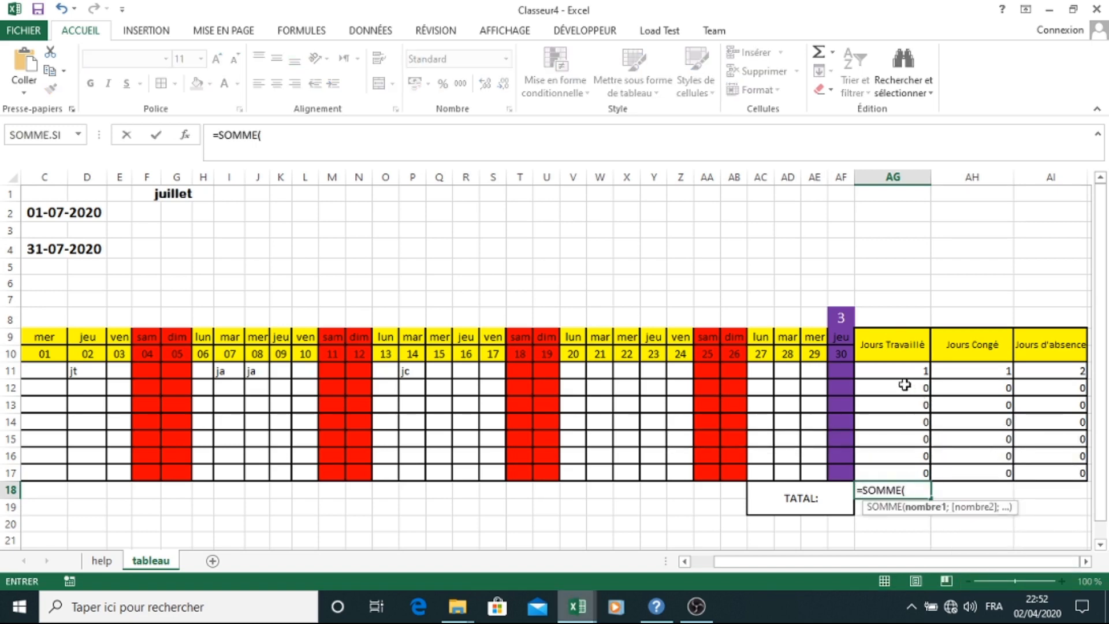
drag(902, 374, 905, 465)
text())
key(Return)
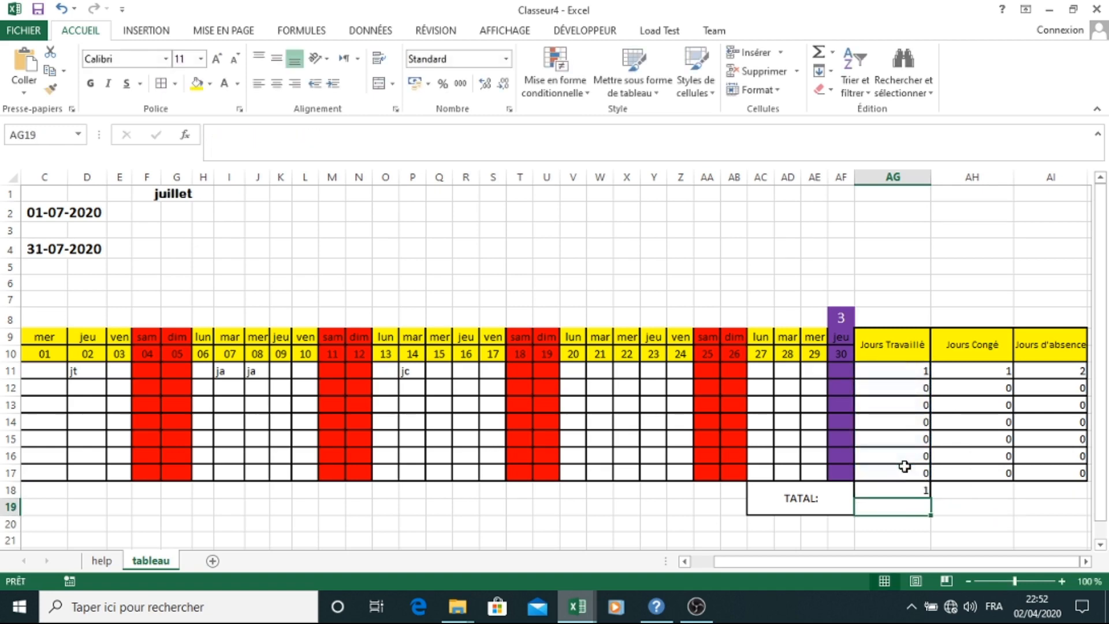
Total the leave days in AH18 with =SOMME(AH11:AH17).
click(979, 488)
text(=so)
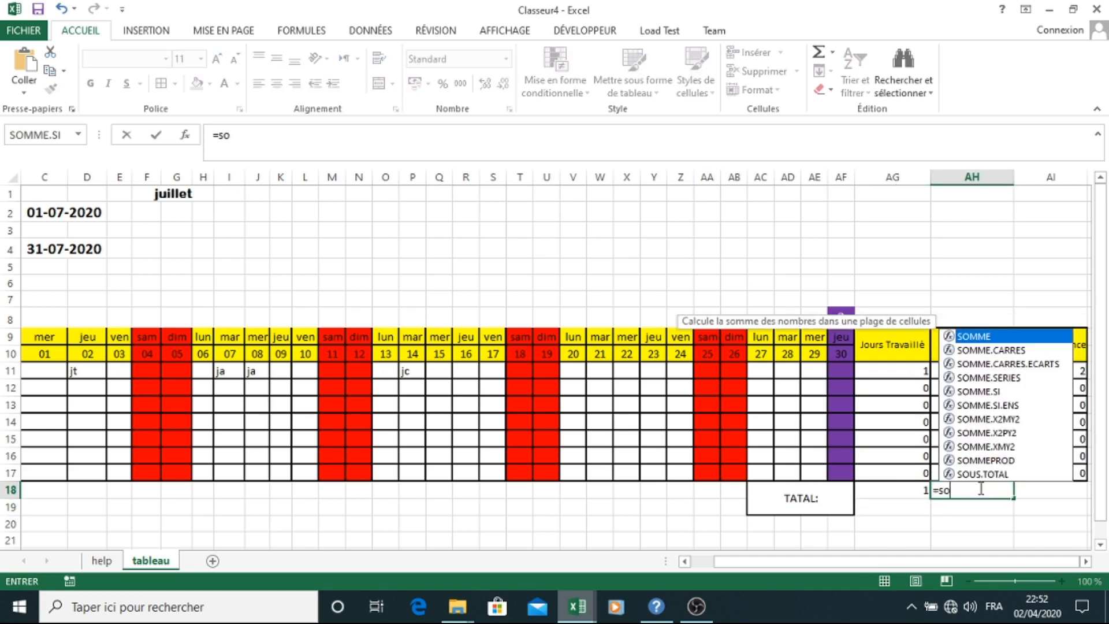
double_click(975, 336)
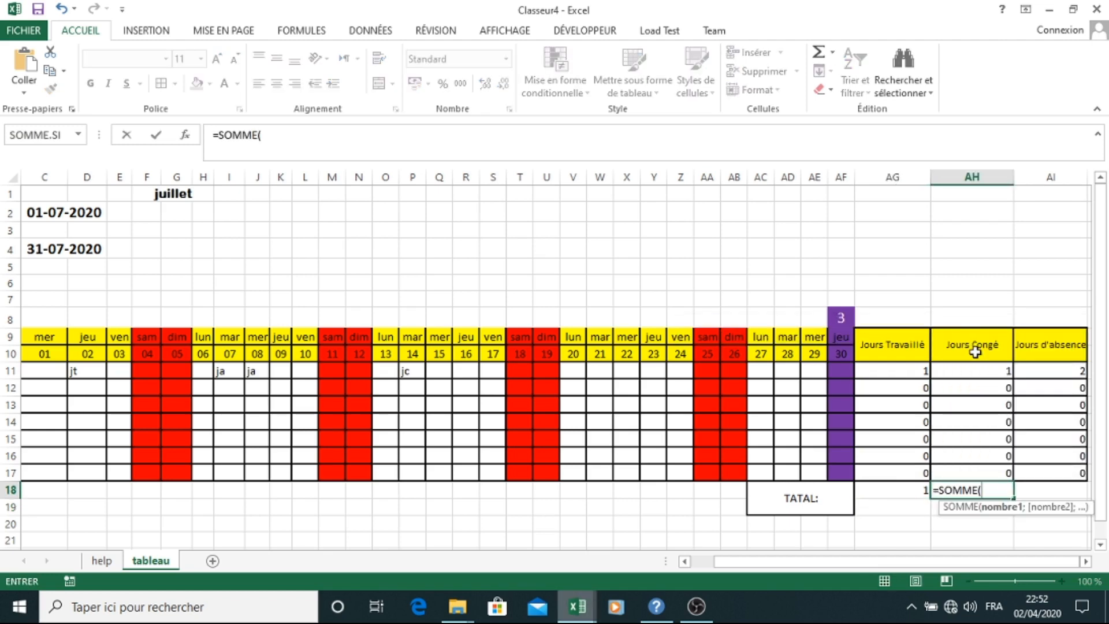
click(976, 371)
drag(976, 371, 973, 482)
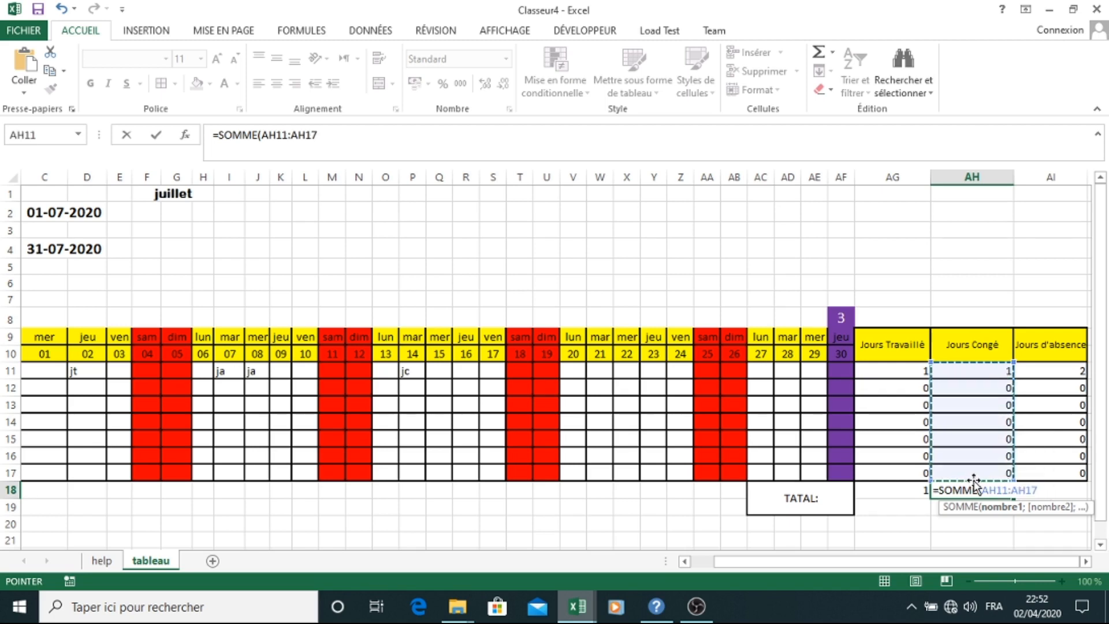
key(Return)
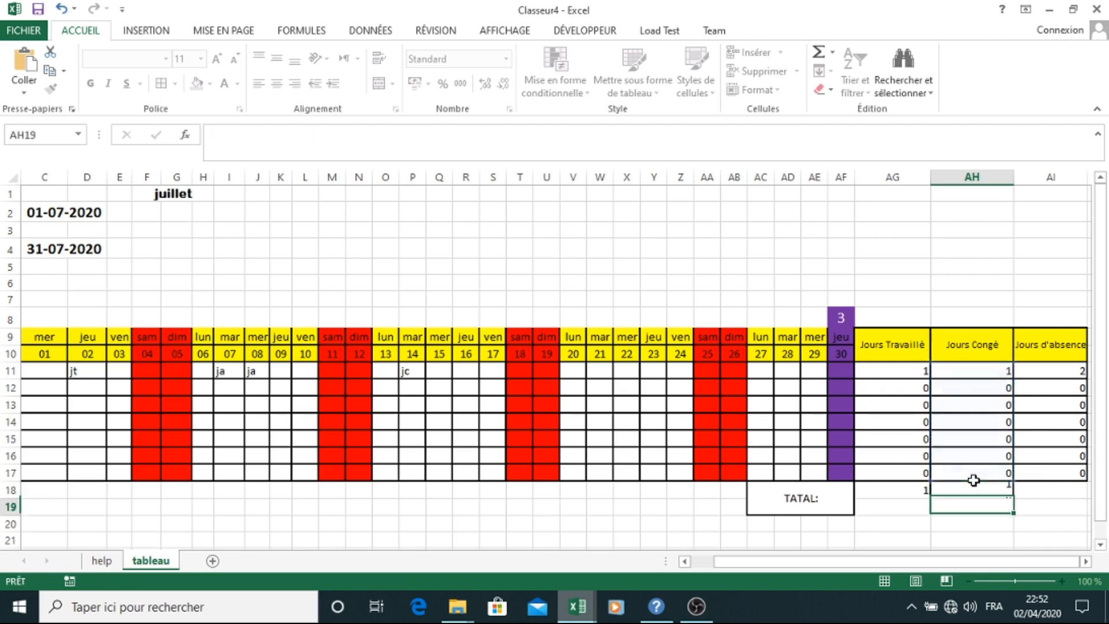
Total the absence days in AI18 with =SOMME(AI11:AI17).
click(1026, 486)
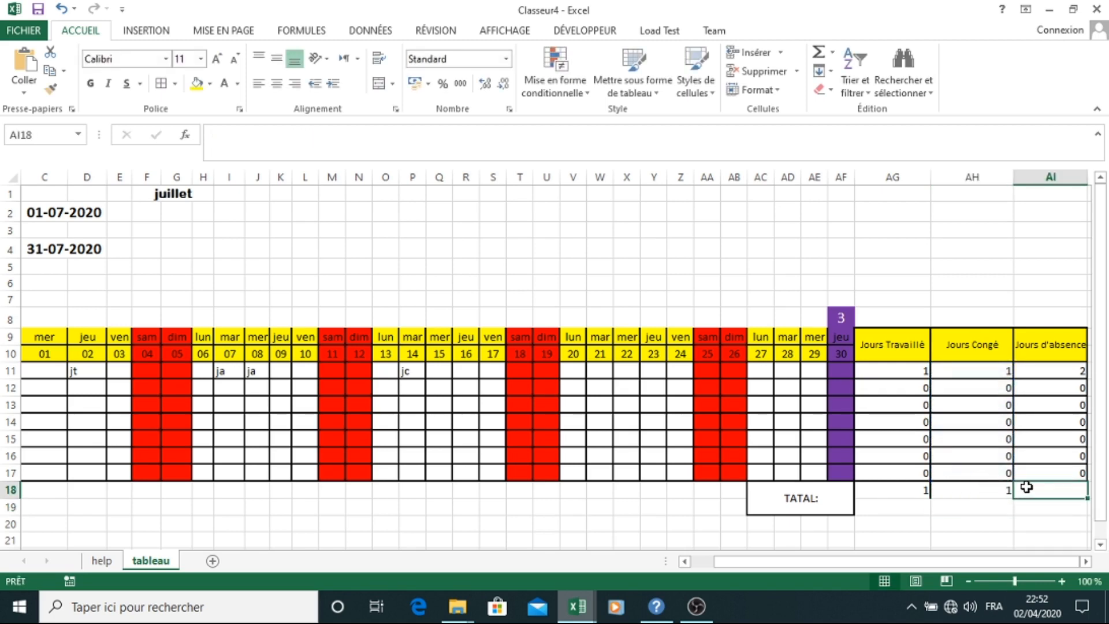
text(=so)
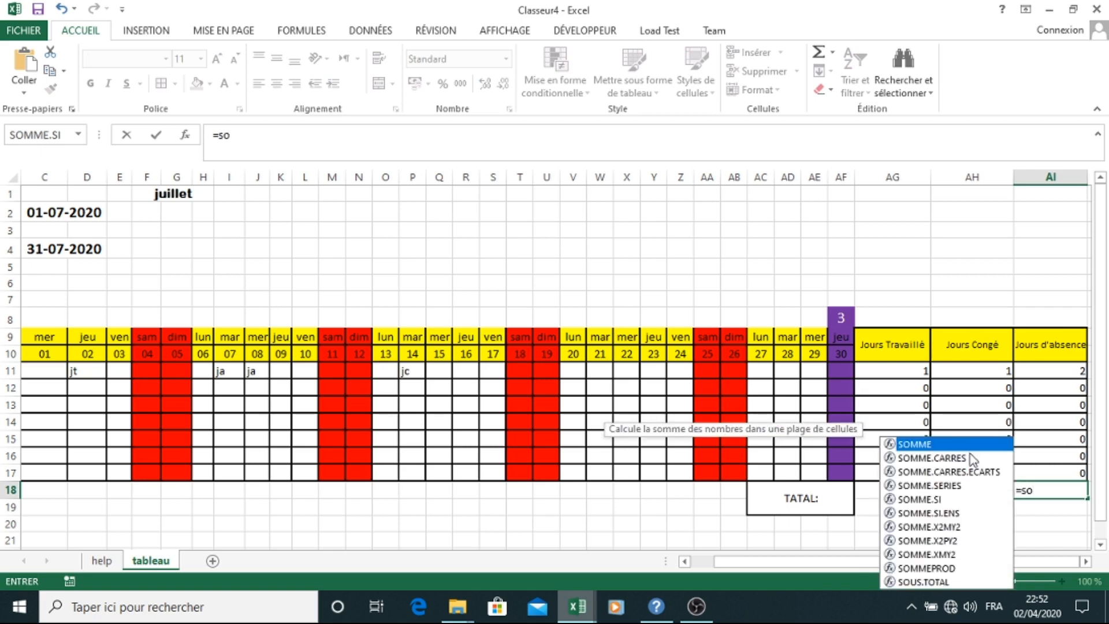
double_click(948, 441)
click(1054, 368)
drag(1054, 368, 1055, 466)
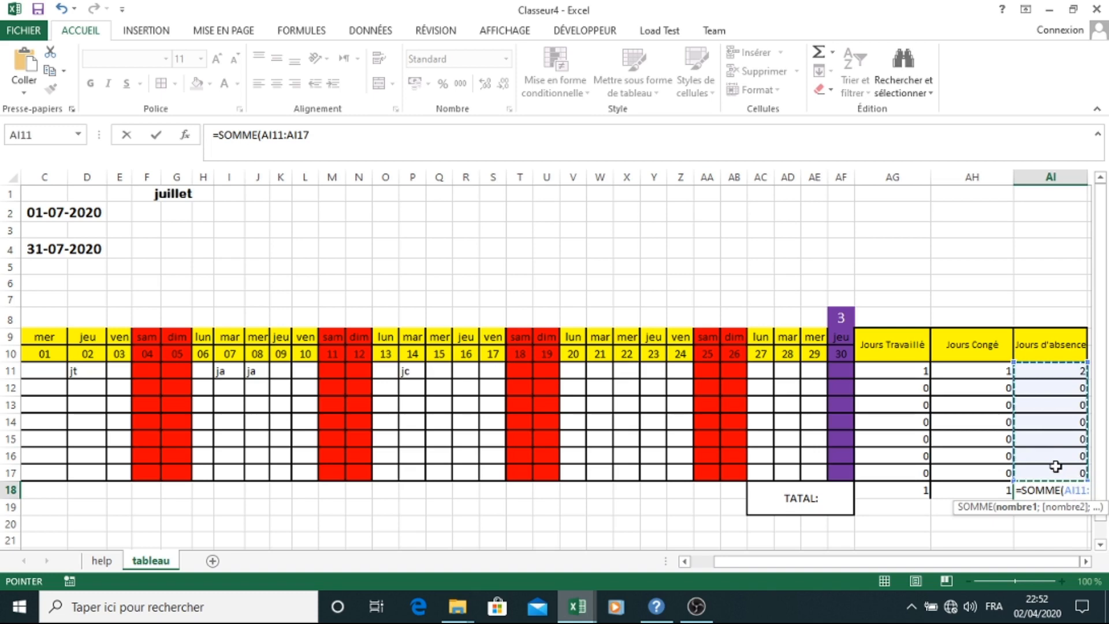
text())
key(Return)
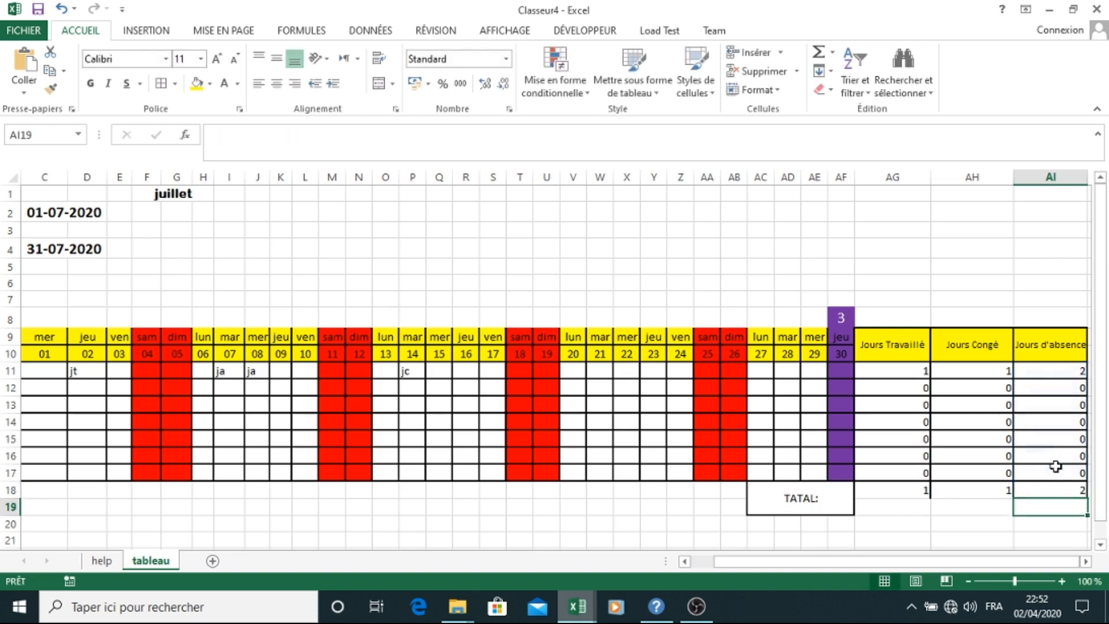
Apply all borders to the totals range AG18:AI19 and merge and centre AG18:AG19.
drag(862, 503, 1049, 490)
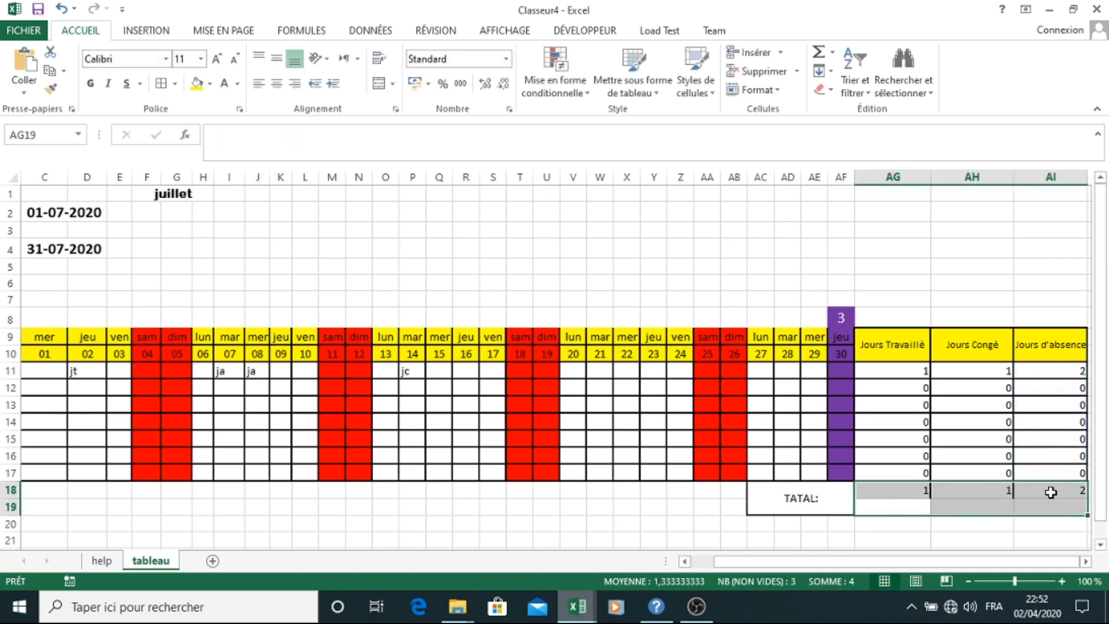
click(162, 83)
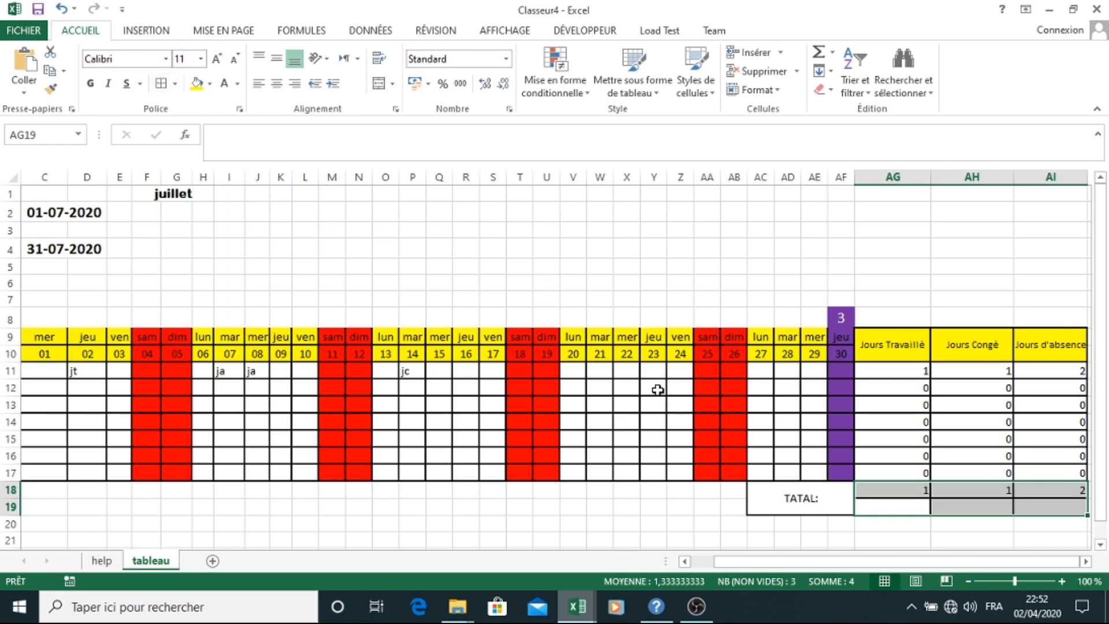
drag(892, 494, 893, 505)
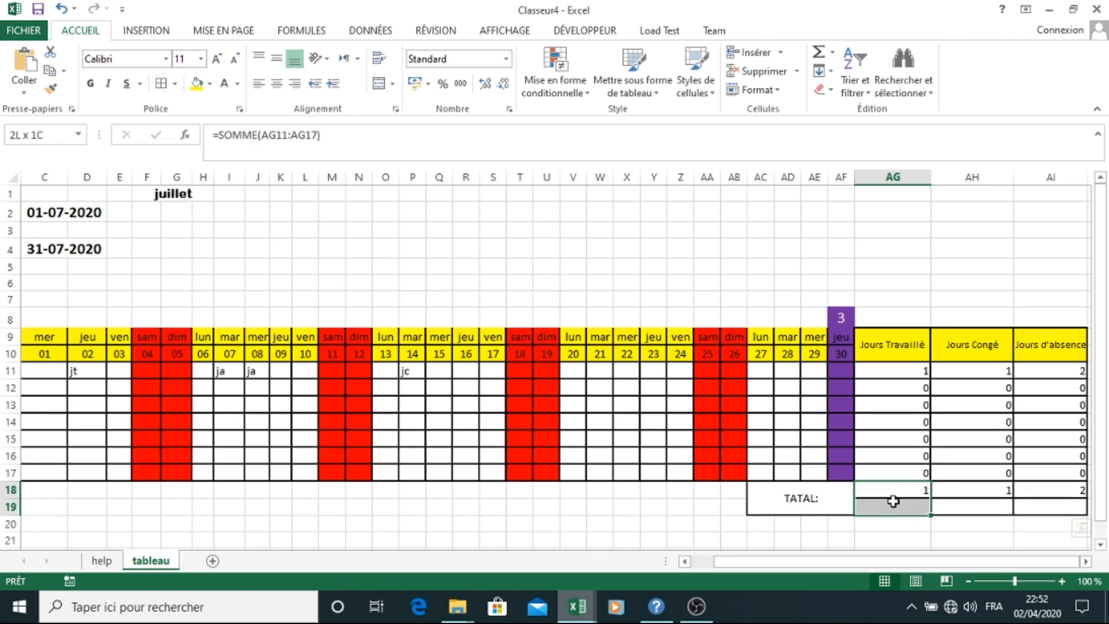
click(378, 85)
Merge and centre AH18:AH19 and AI18:AI19 separately, and centre the absence total vertically.
click(954, 487)
drag(954, 487, 978, 505)
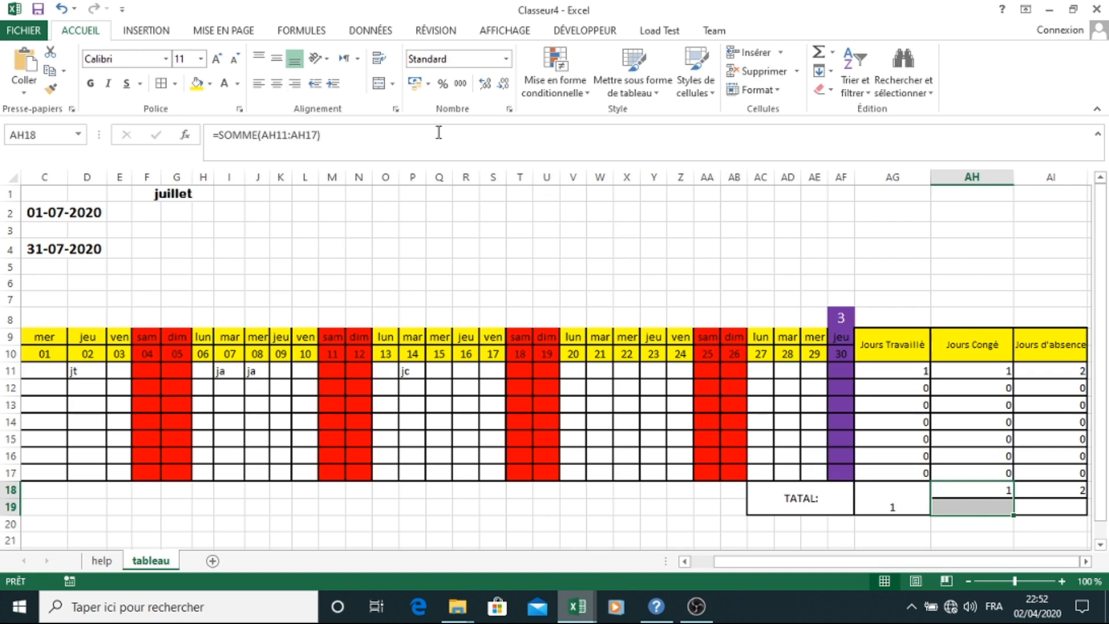
click(378, 85)
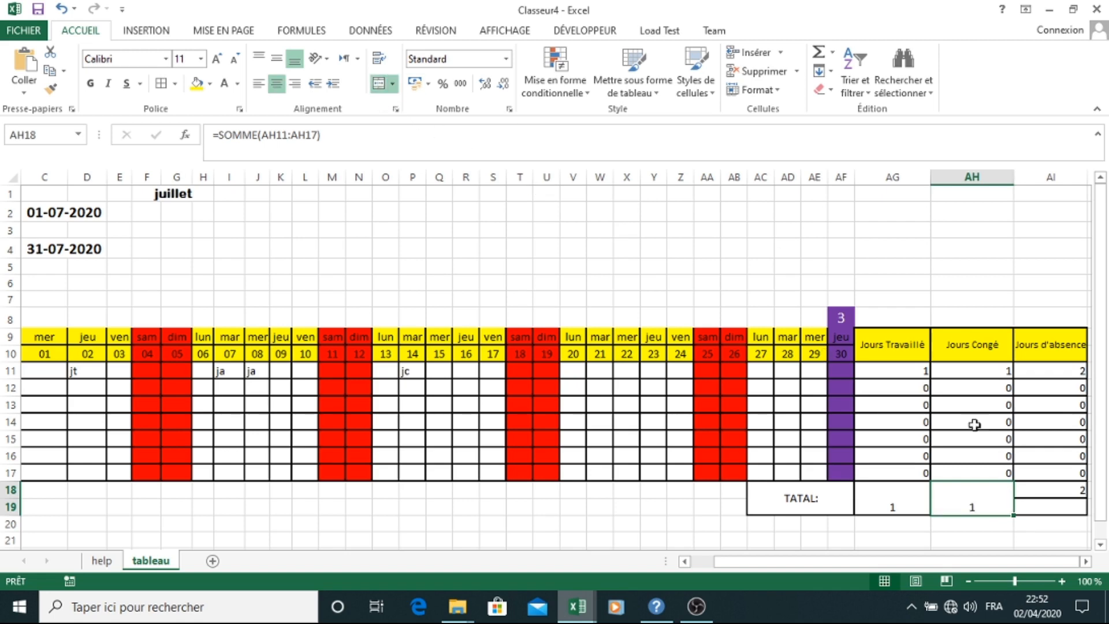
click(1037, 496)
drag(1038, 496, 1038, 504)
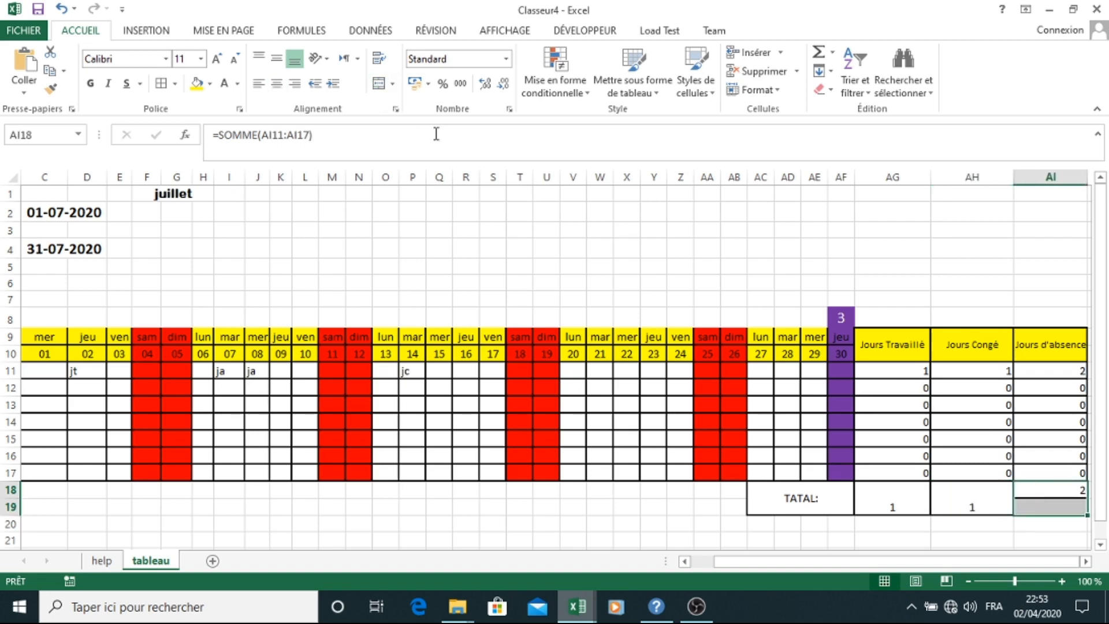
click(379, 86)
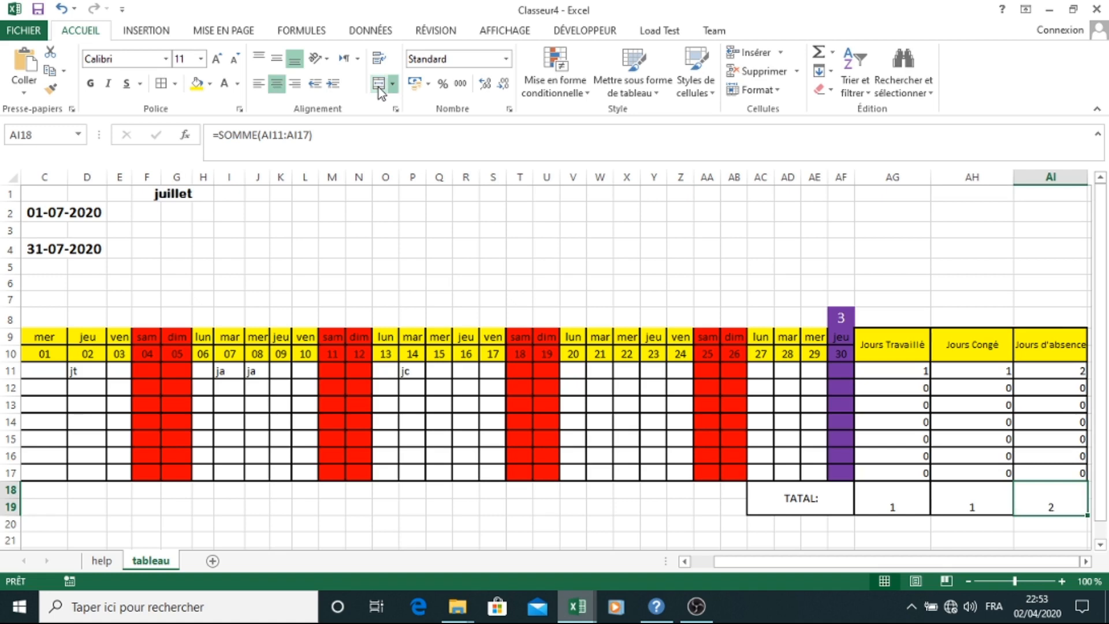
click(277, 58)
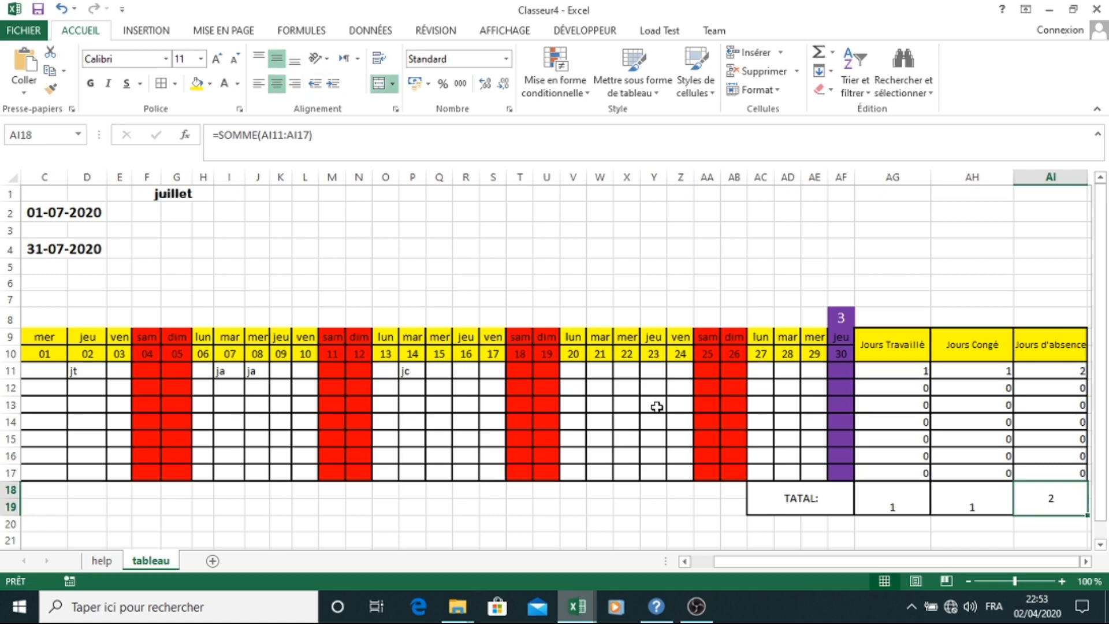
Vertically centre the totals in AG18:AH18 and correct the label of the totals row to "Total:".
drag(873, 498, 944, 495)
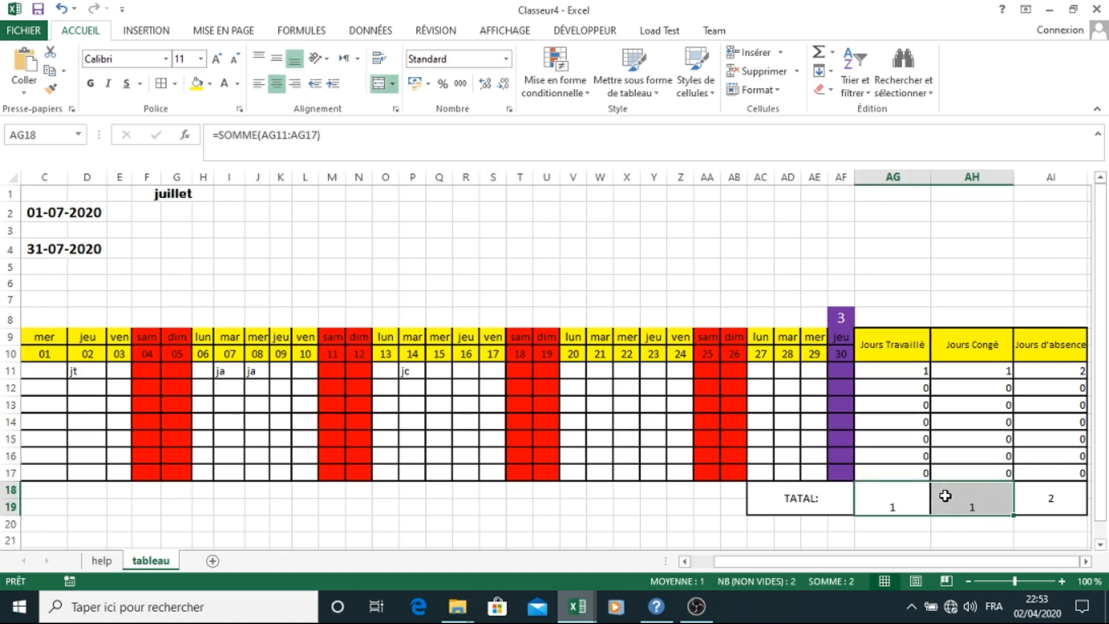
click(277, 59)
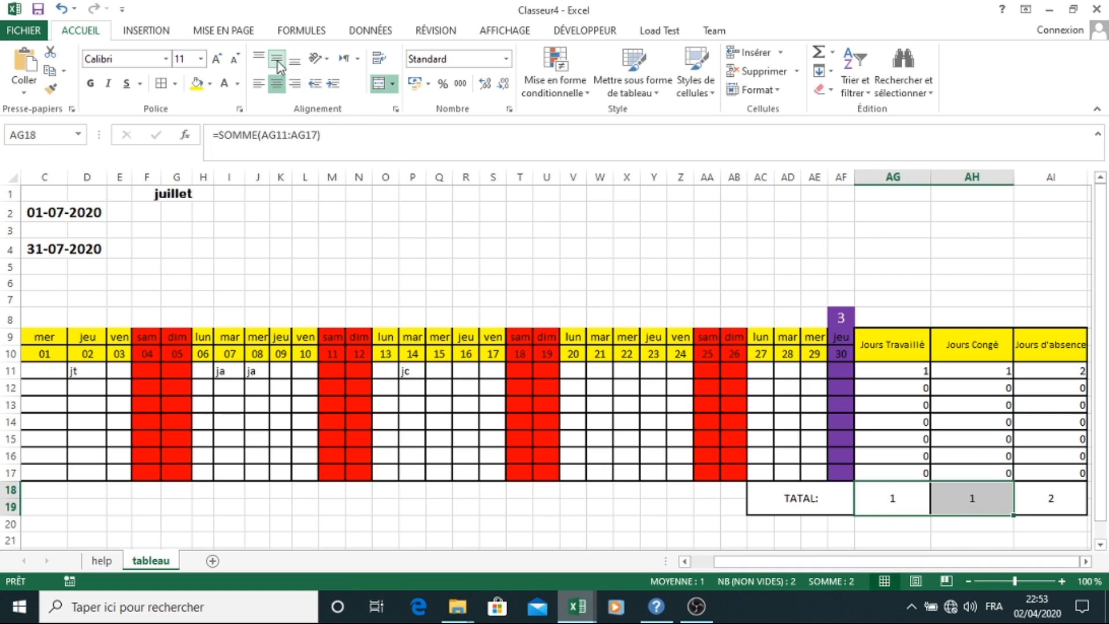
double_click(816, 498)
key(BackSpace)
key(BackSpace)
key(BackSpace)
key(BackSpace)
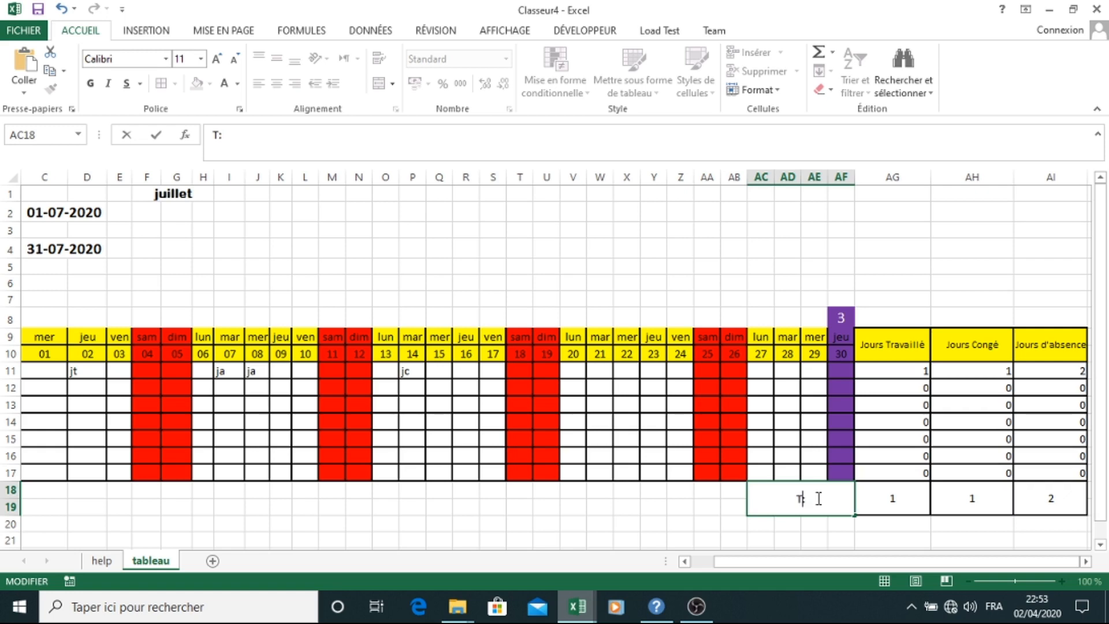
text(otal)
key(Left)
click(616, 523)
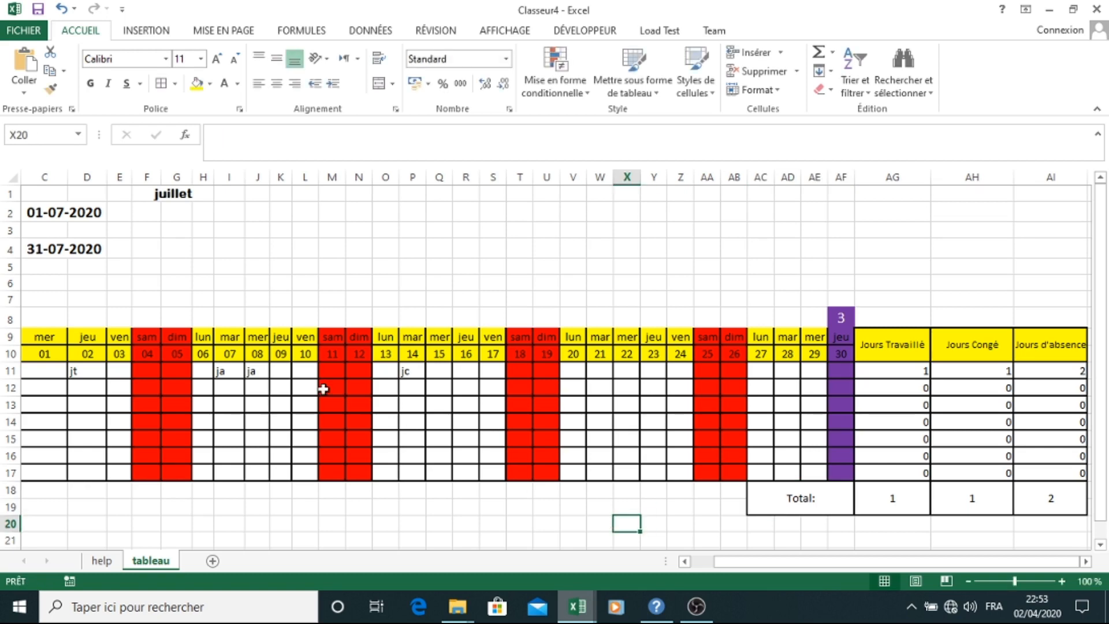
Enter the sample attendance codes ja in O13, ja in Q15, jc in Z15 and jt in X17.
click(392, 407)
text(ja)
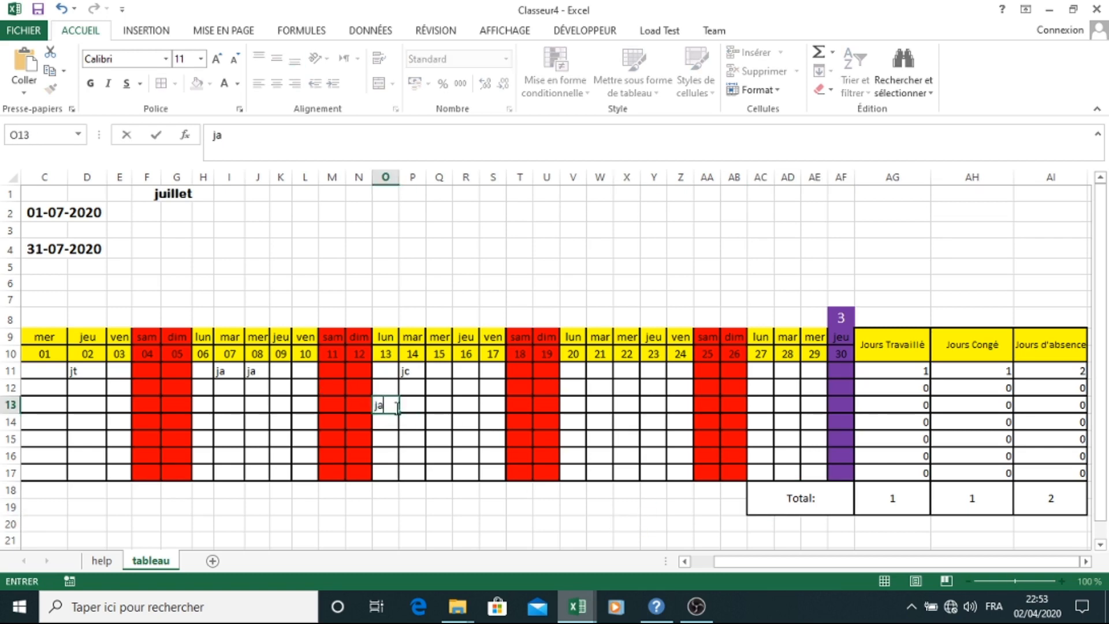
click(441, 439)
text(ja)
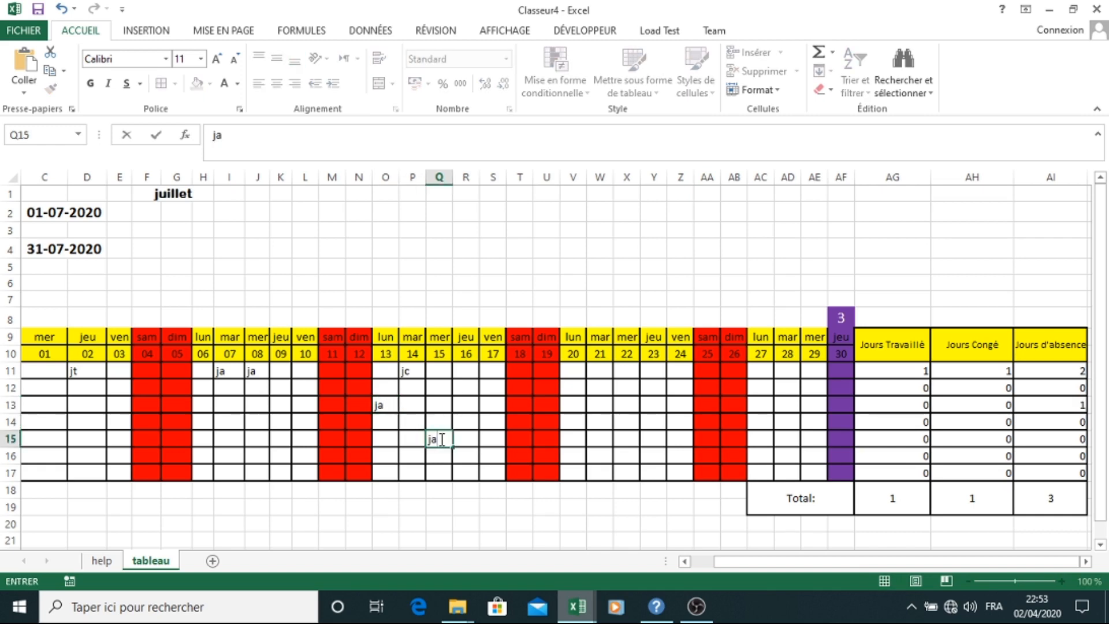
click(683, 435)
text(jc)
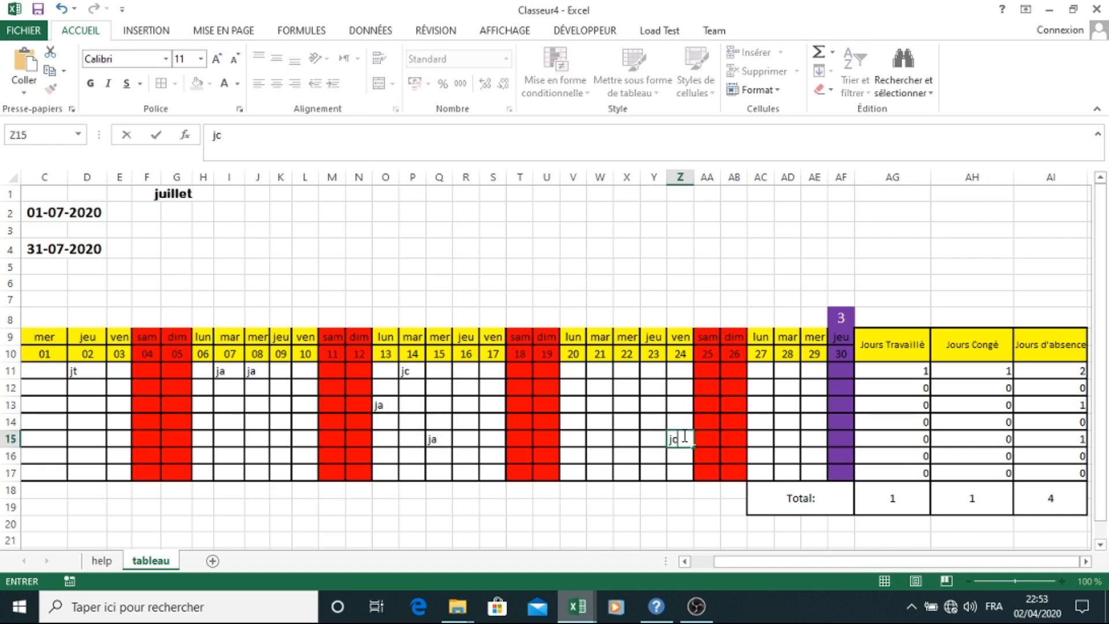
click(622, 470)
text(jt)
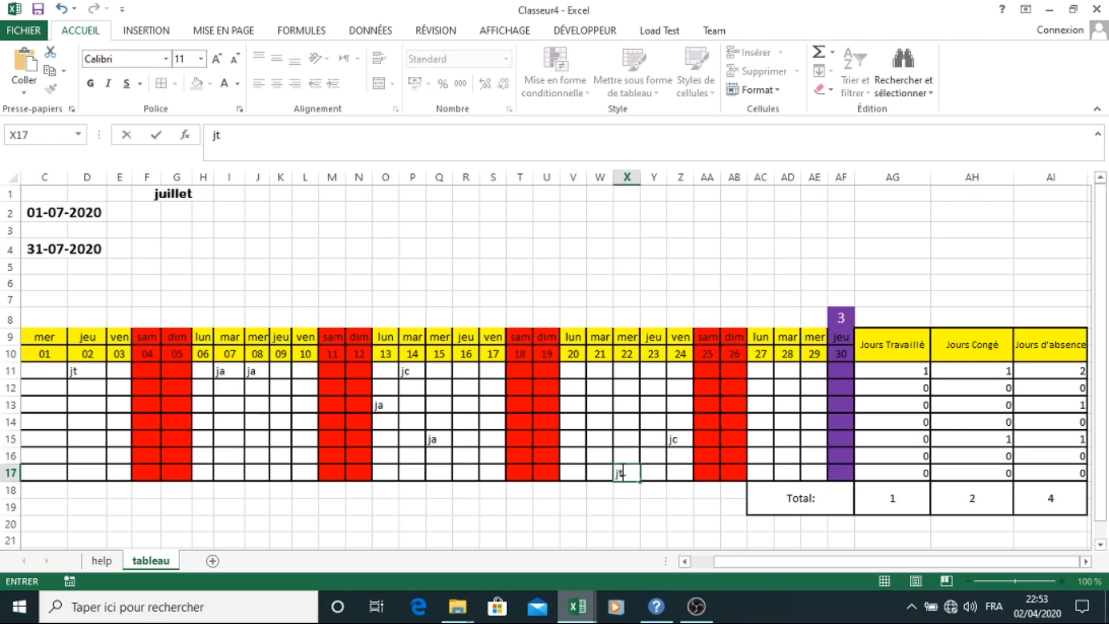
click(773, 417)
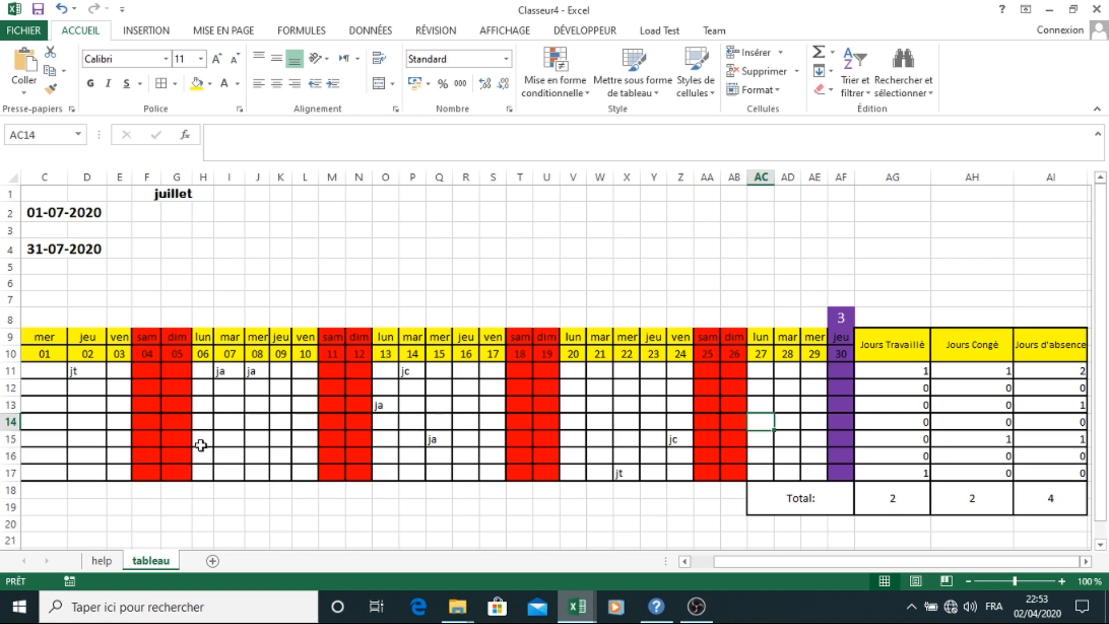
Create a conditional formatting rule on C11:AE17 for cells whose value is equal to (égale à) JT.
click(77, 372)
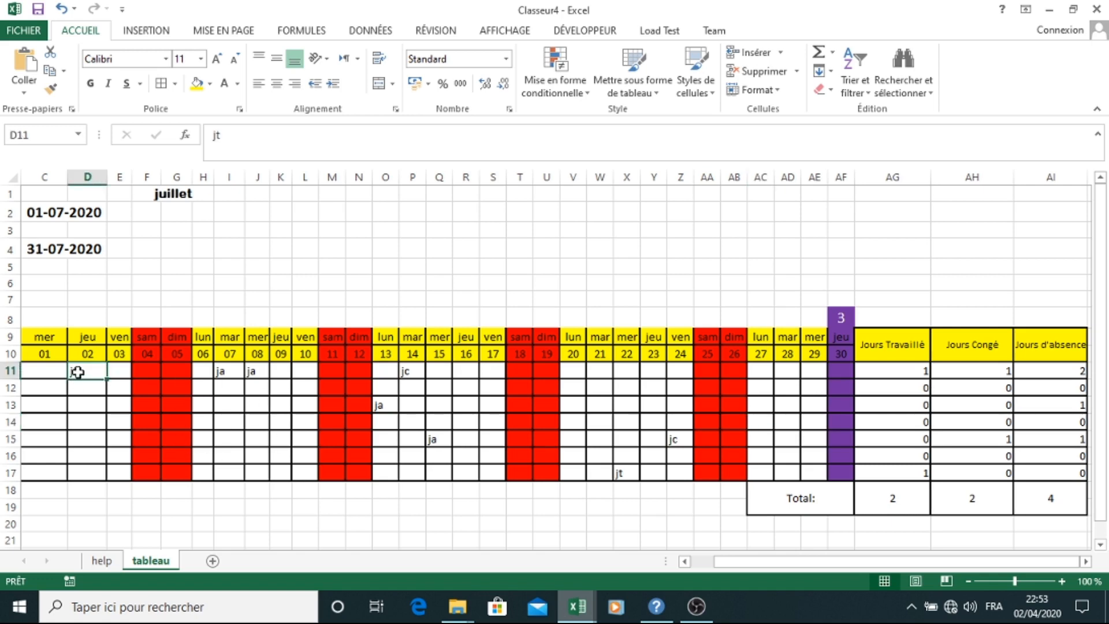
drag(36, 370, 804, 465)
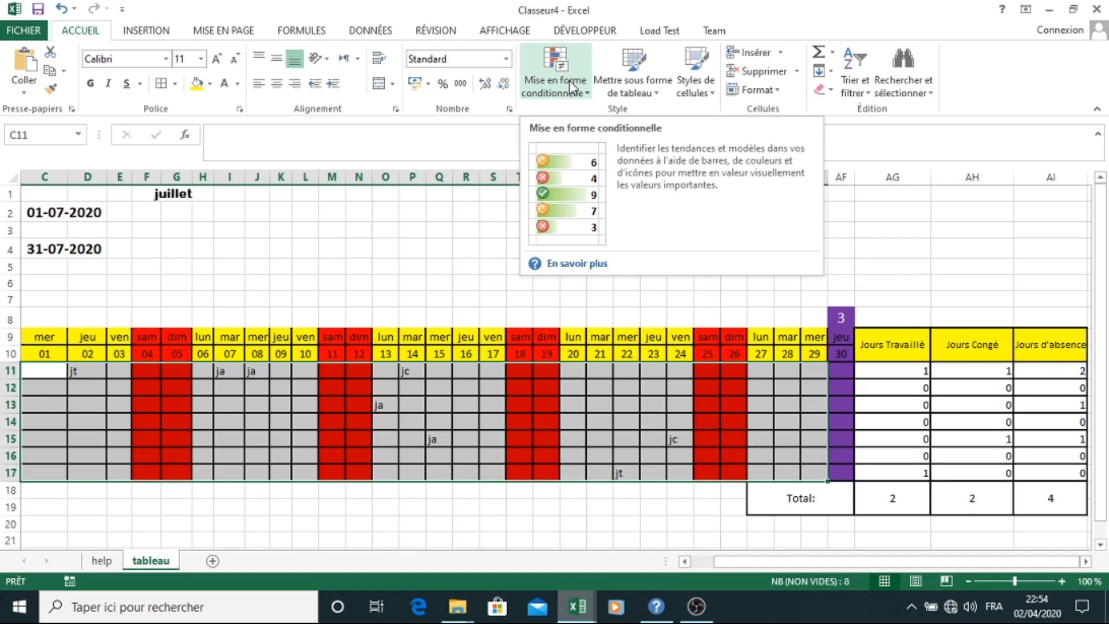
click(704, 563)
drag(703, 562, 716, 557)
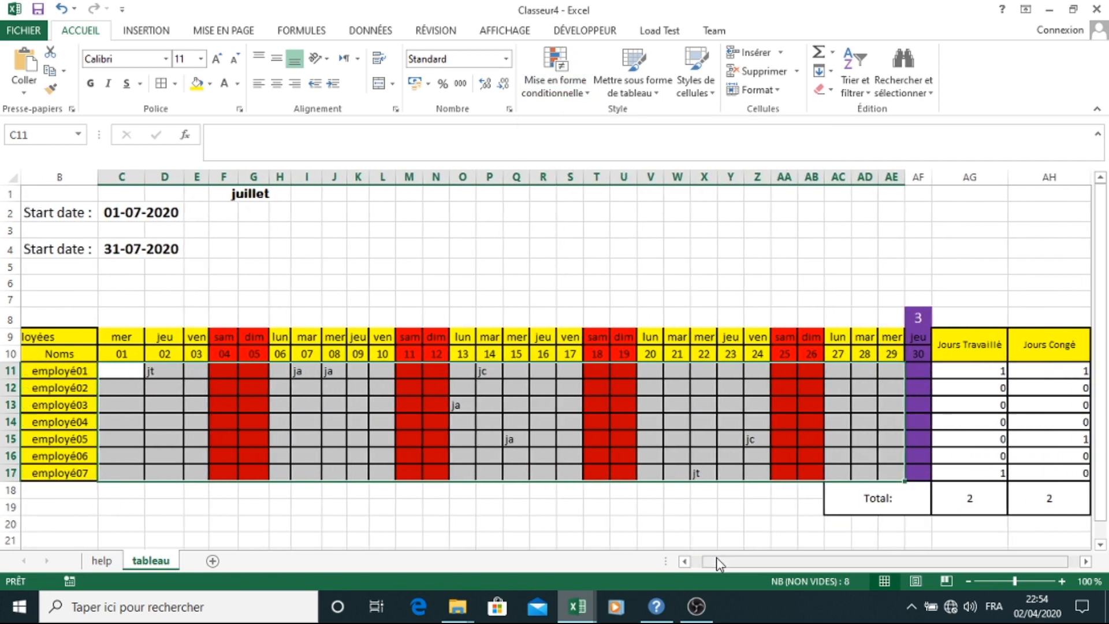
click(585, 95)
click(572, 292)
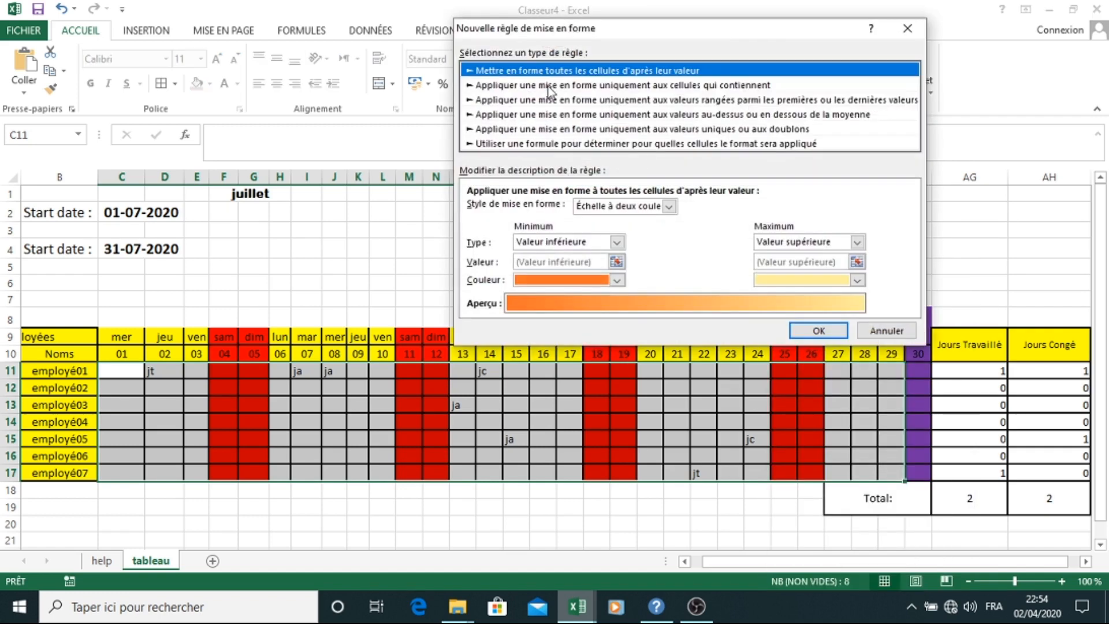
click(549, 86)
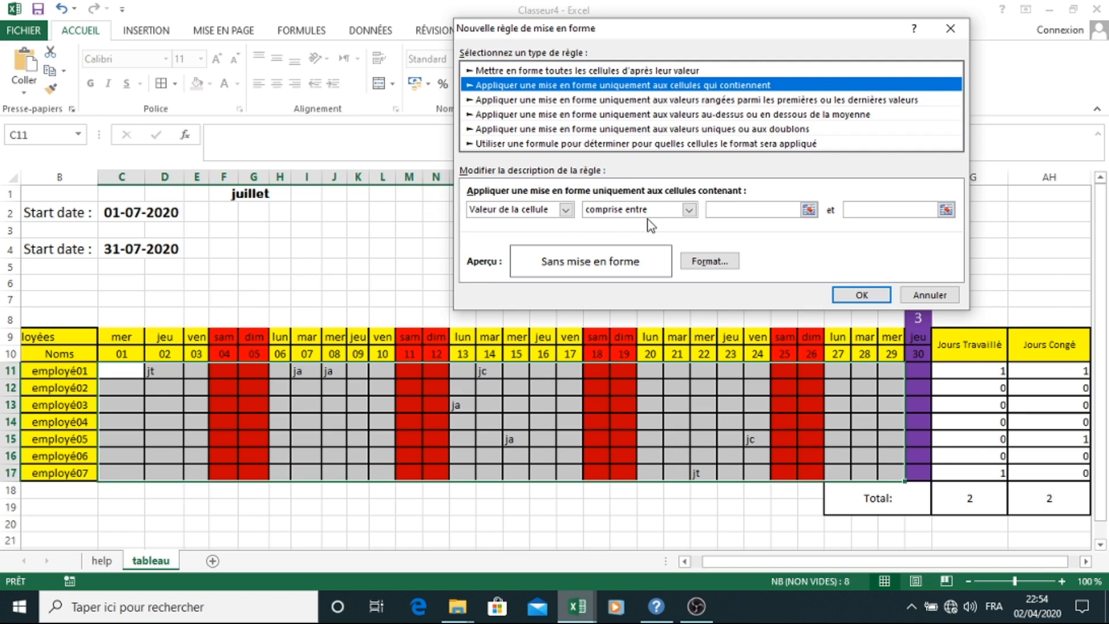
click(689, 210)
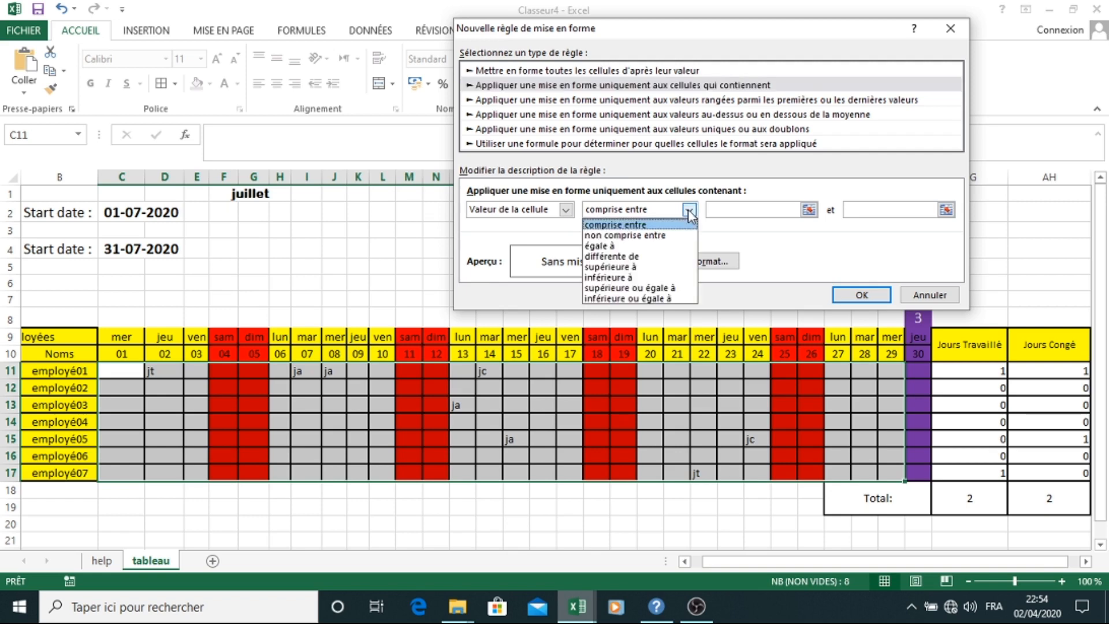
click(628, 247)
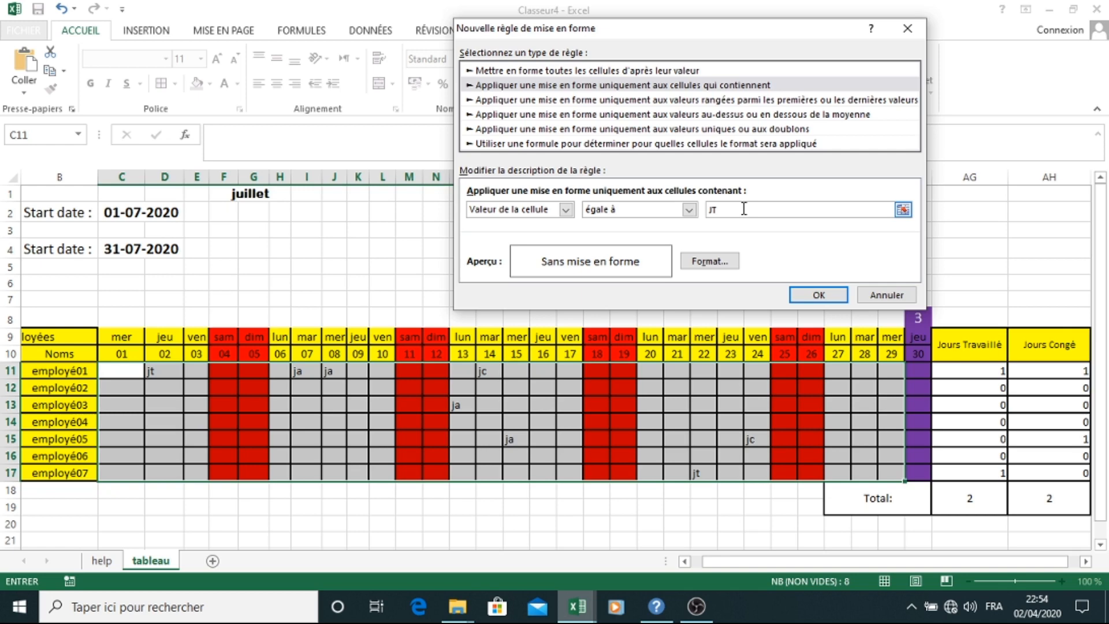
Give the JT rule a standard green background fill and apply the rule.
click(708, 261)
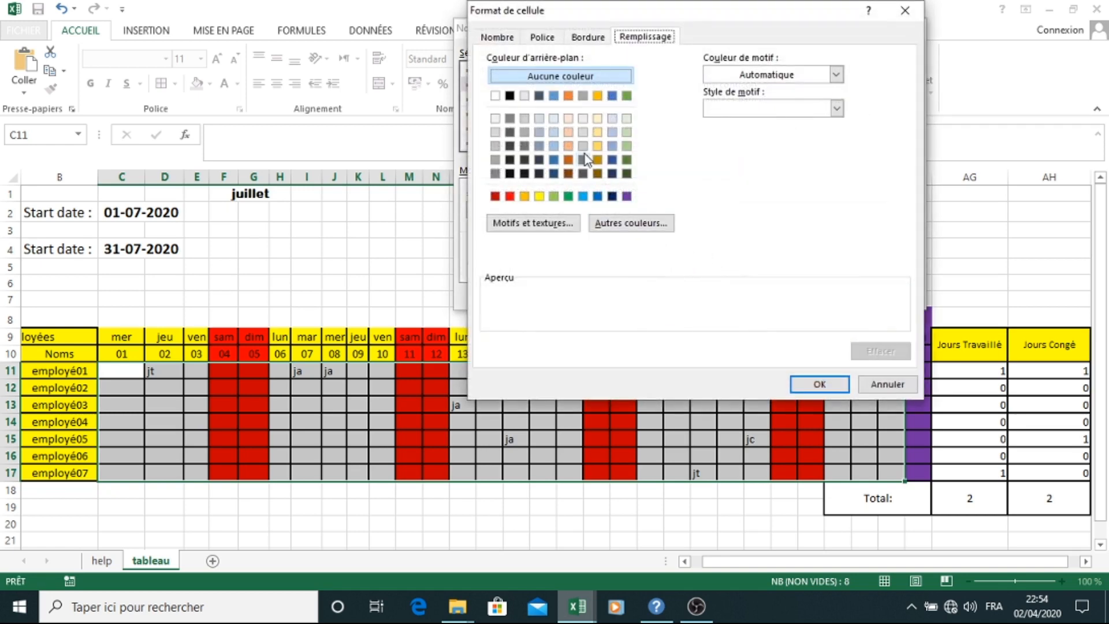
click(568, 196)
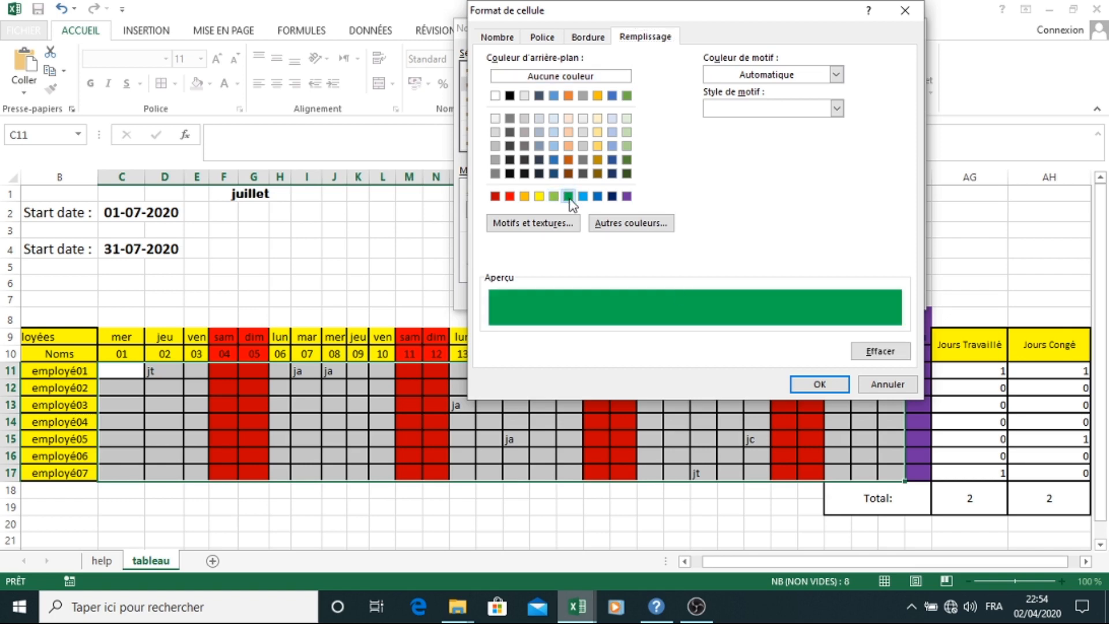
click(818, 384)
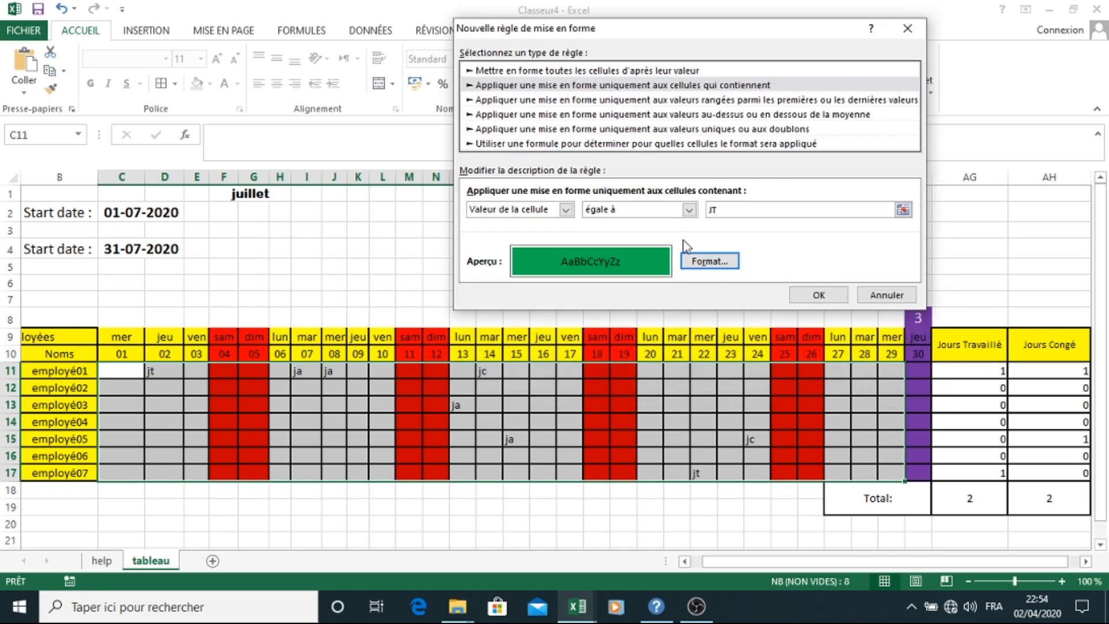
click(818, 294)
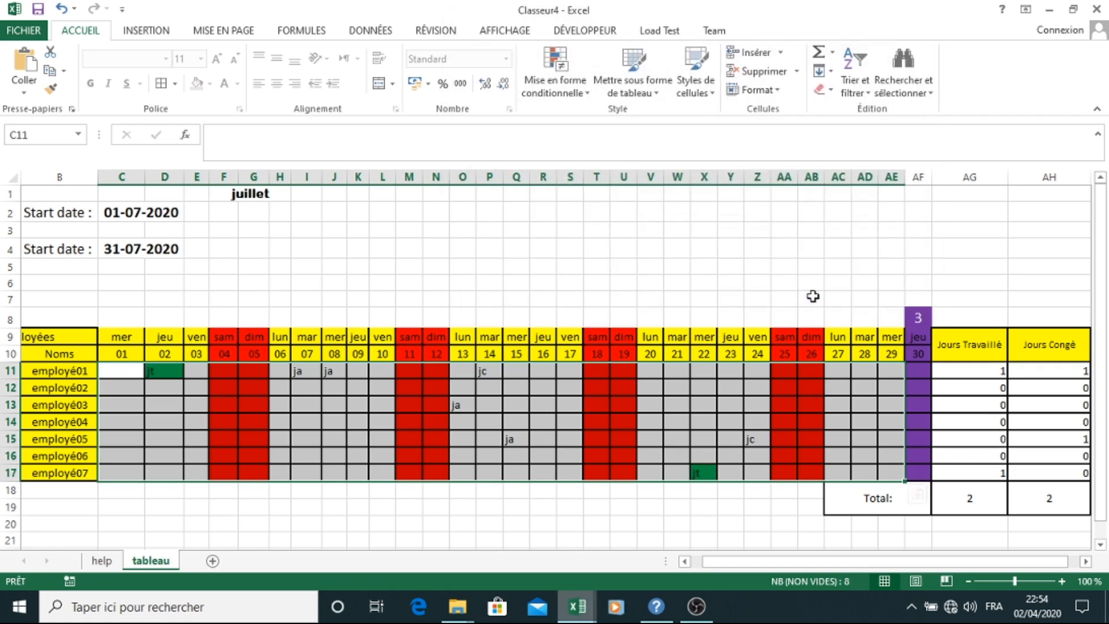
Add a second conditional formatting rule on C11:AE17 for cell values equal to (égale à) JC.
click(587, 94)
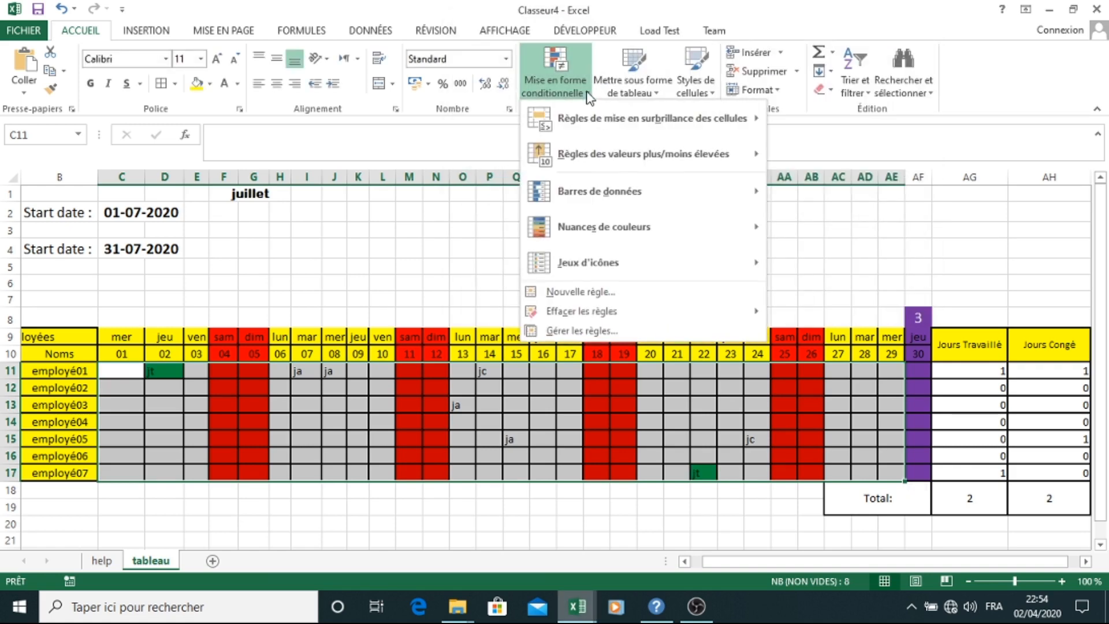
click(594, 292)
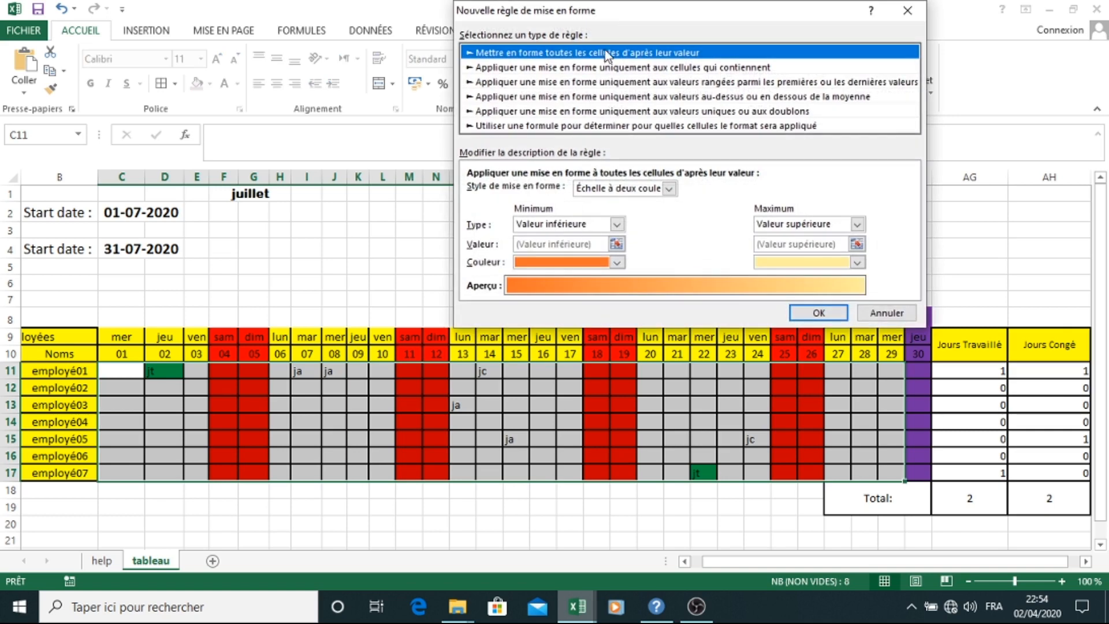
click(615, 67)
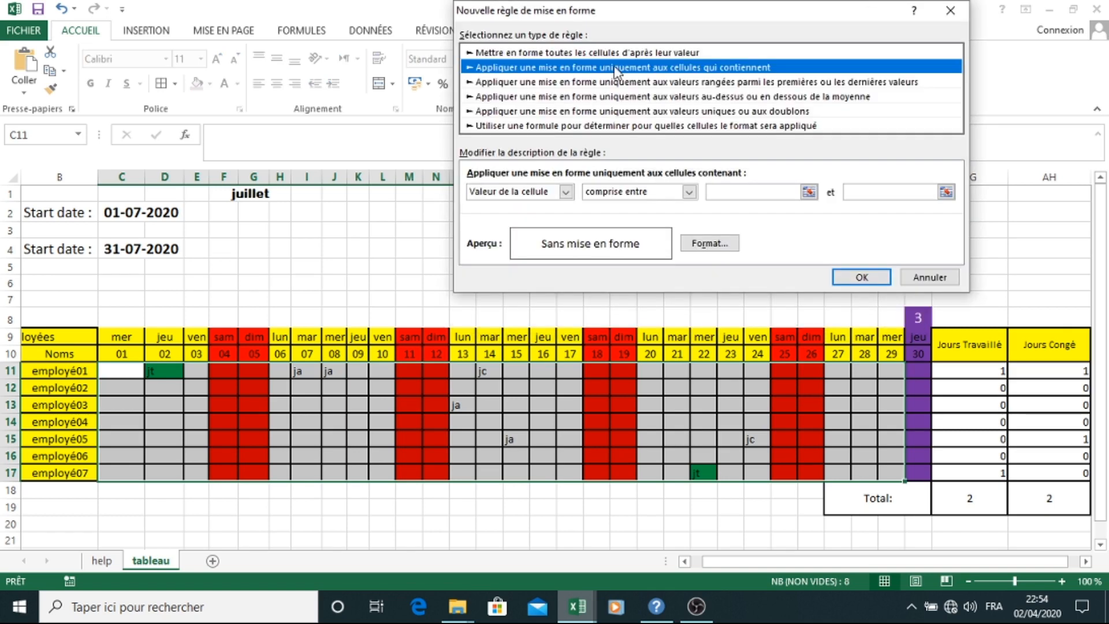
click(688, 191)
click(616, 230)
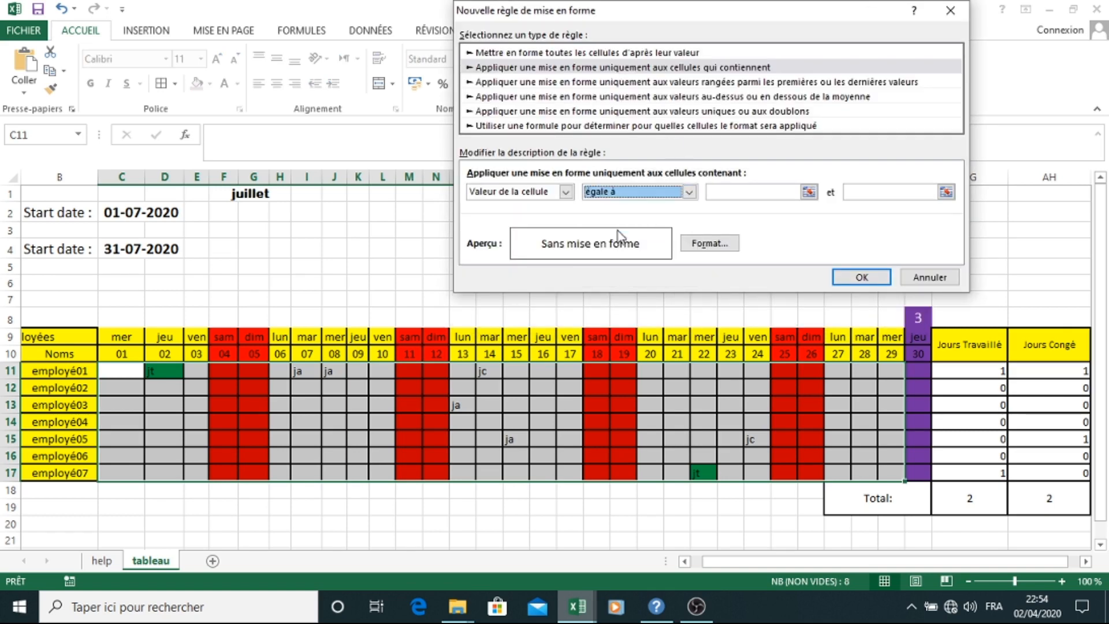
click(746, 191)
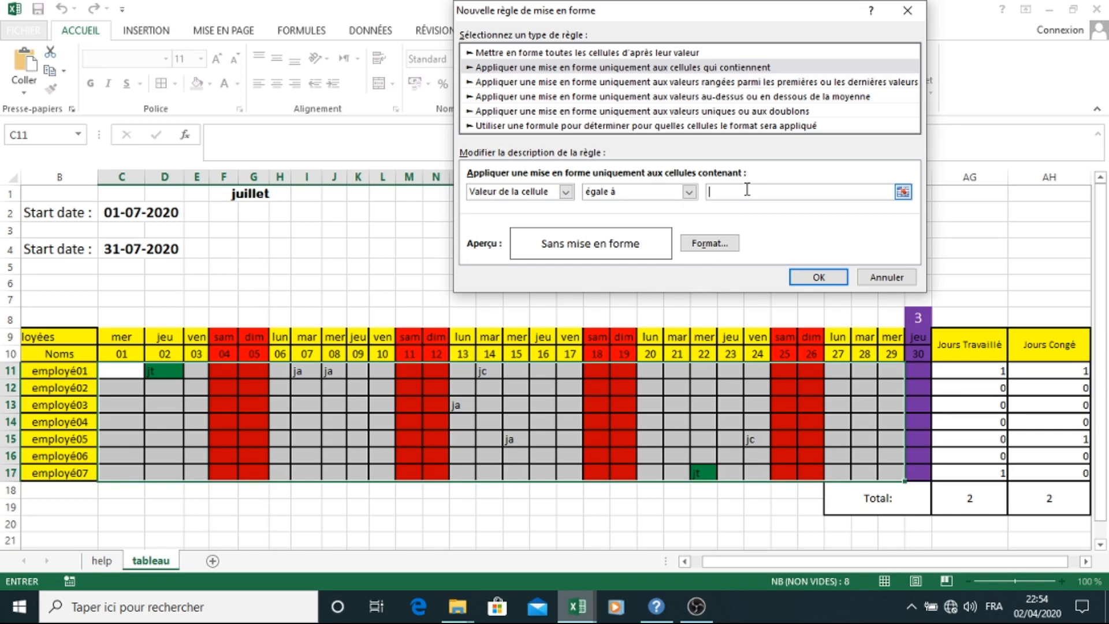
text(JC)
Give the JC rule a standard orange background fill and apply the rule.
click(705, 243)
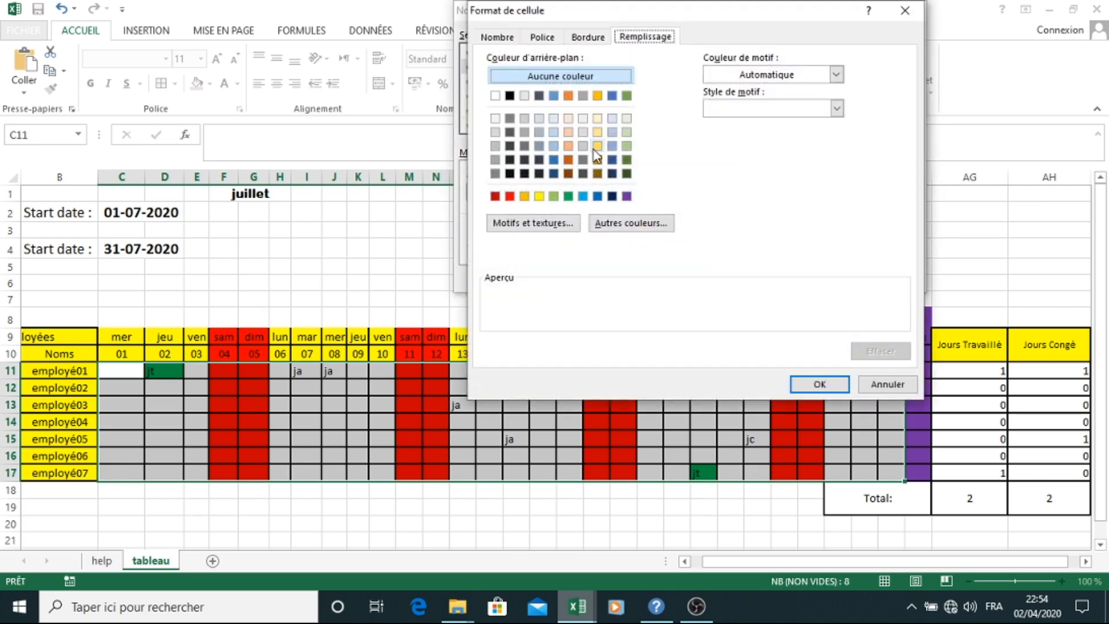
click(524, 196)
click(800, 386)
click(818, 277)
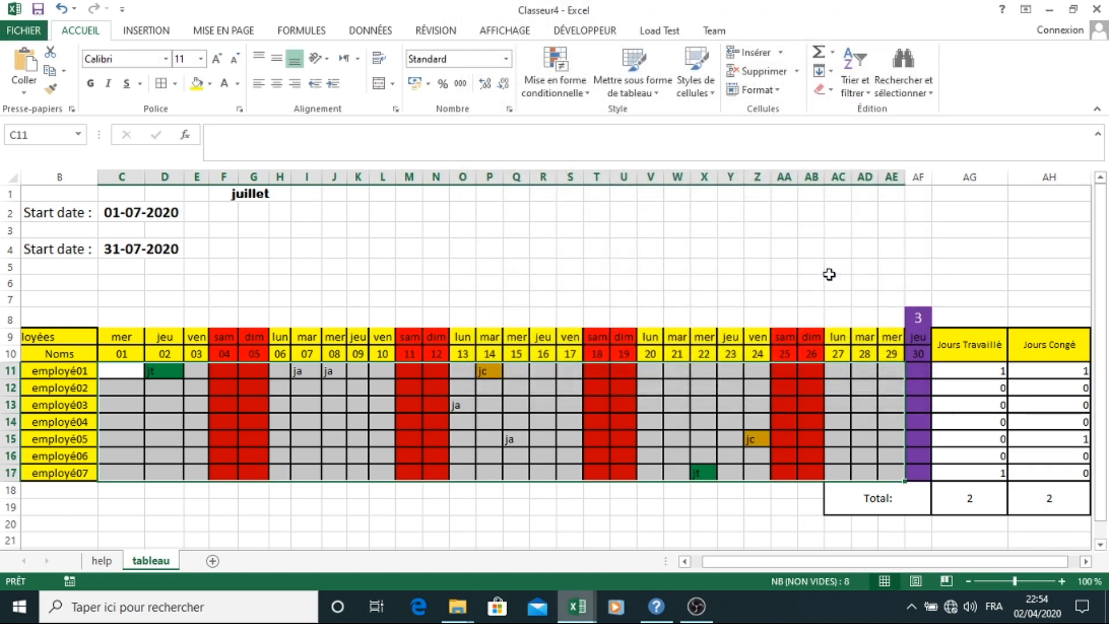
Add a third conditional formatting rule on C11:AE17 for cell values equal to (égale à) JA.
click(590, 93)
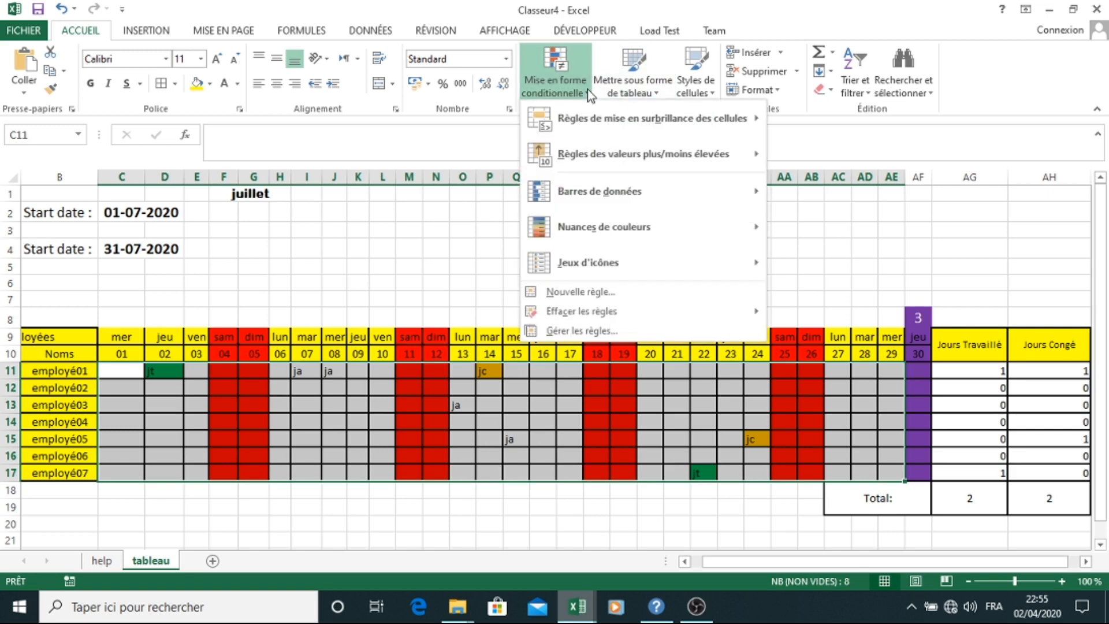
click(596, 299)
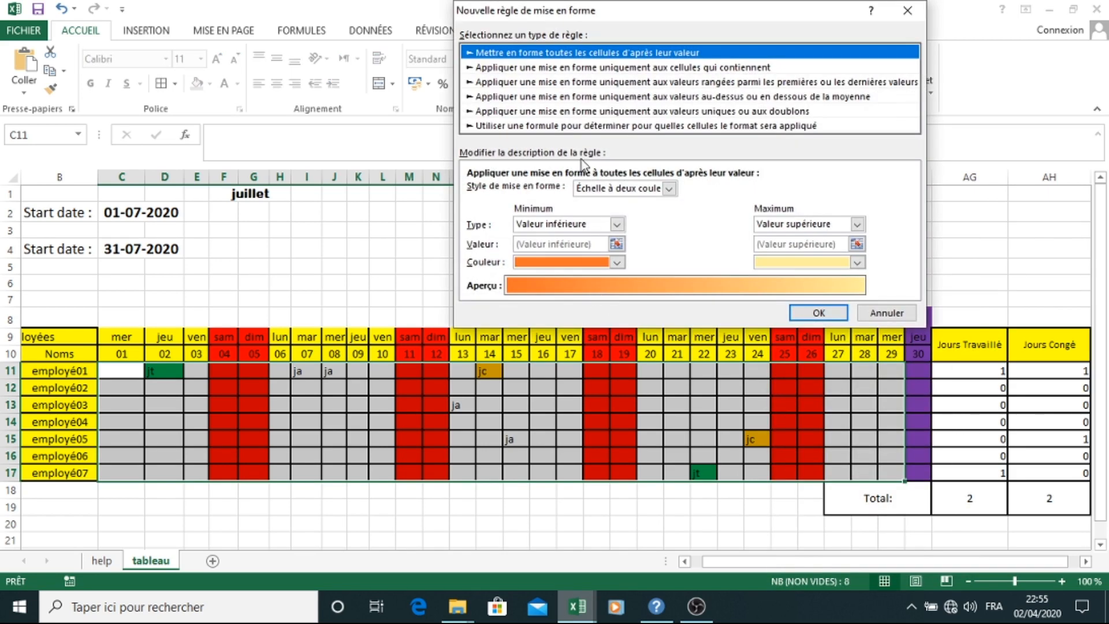
click(644, 69)
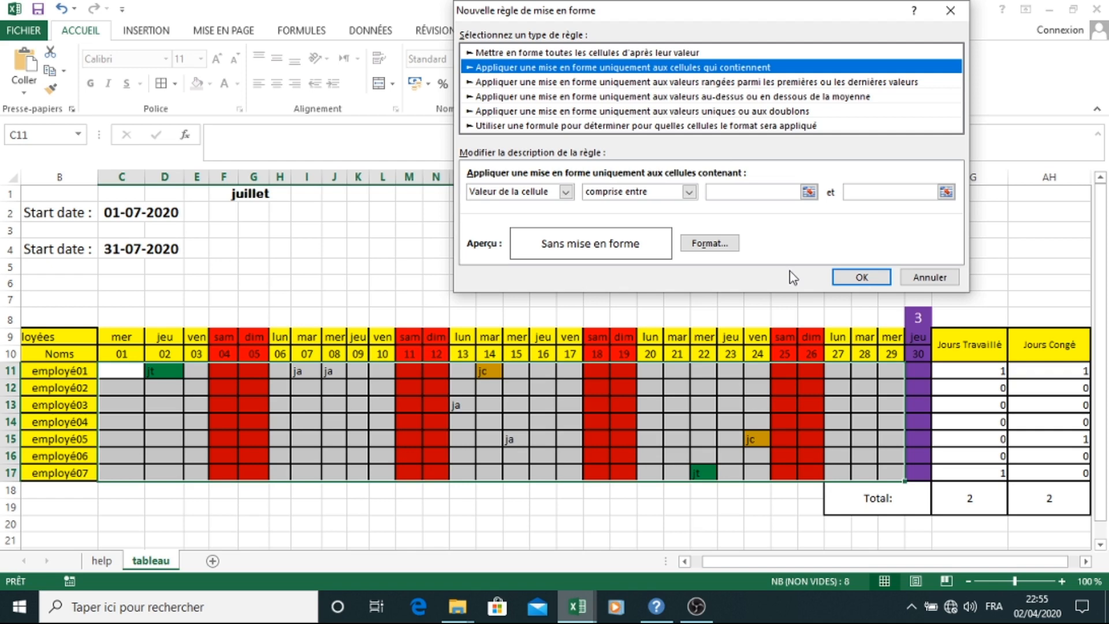
click(688, 192)
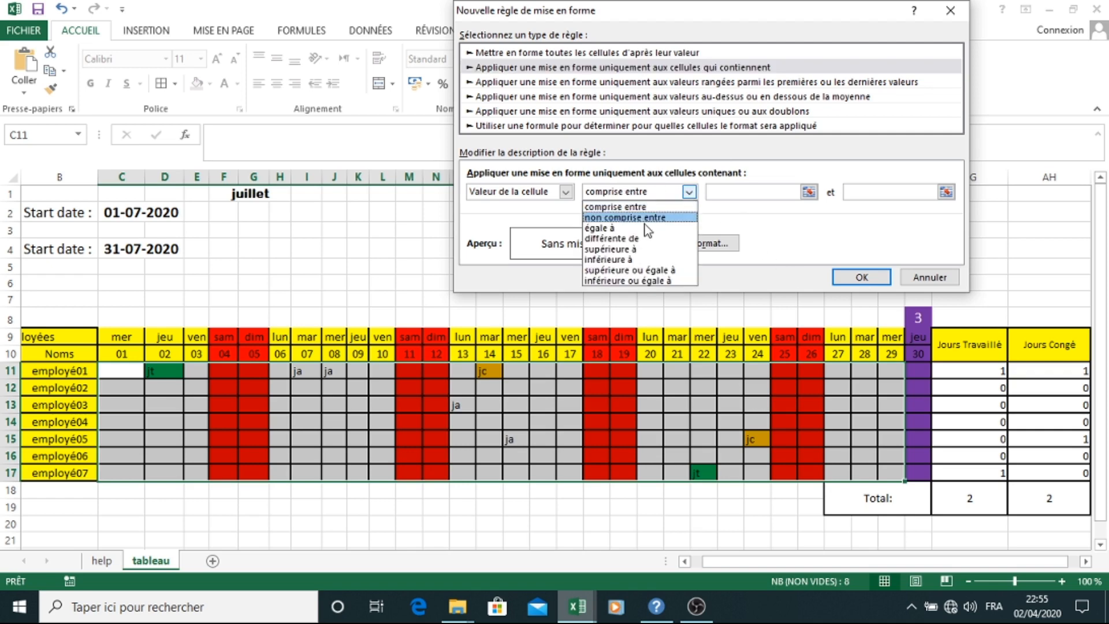
click(687, 228)
click(732, 192)
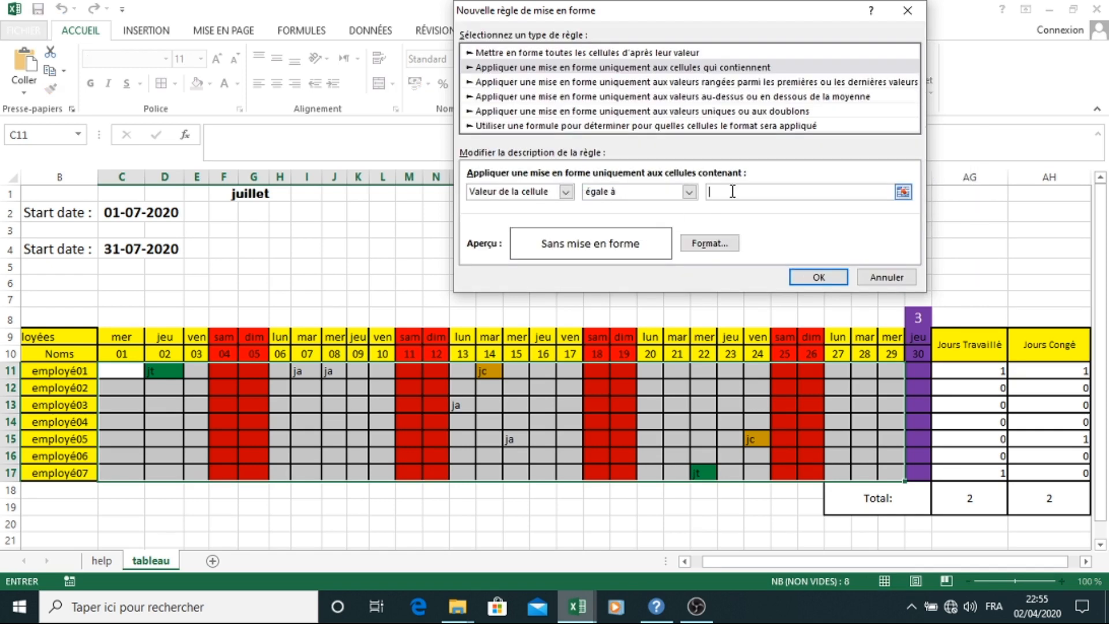
text(JA)
Give the JA rule a light green background fill from the theme colours and apply the rule.
click(710, 242)
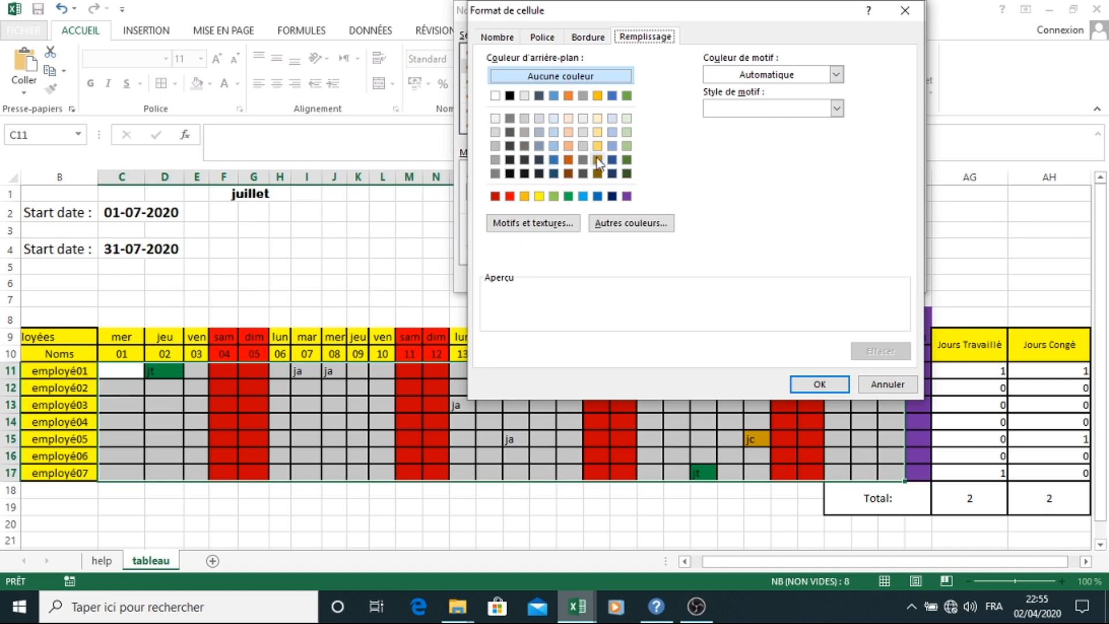
click(612, 160)
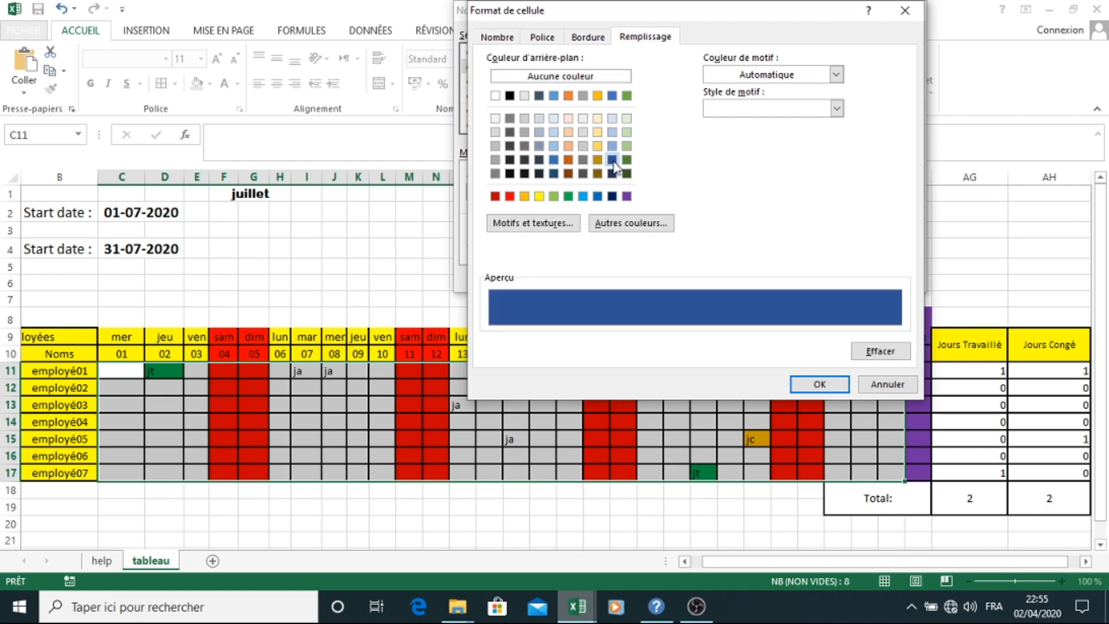
click(553, 196)
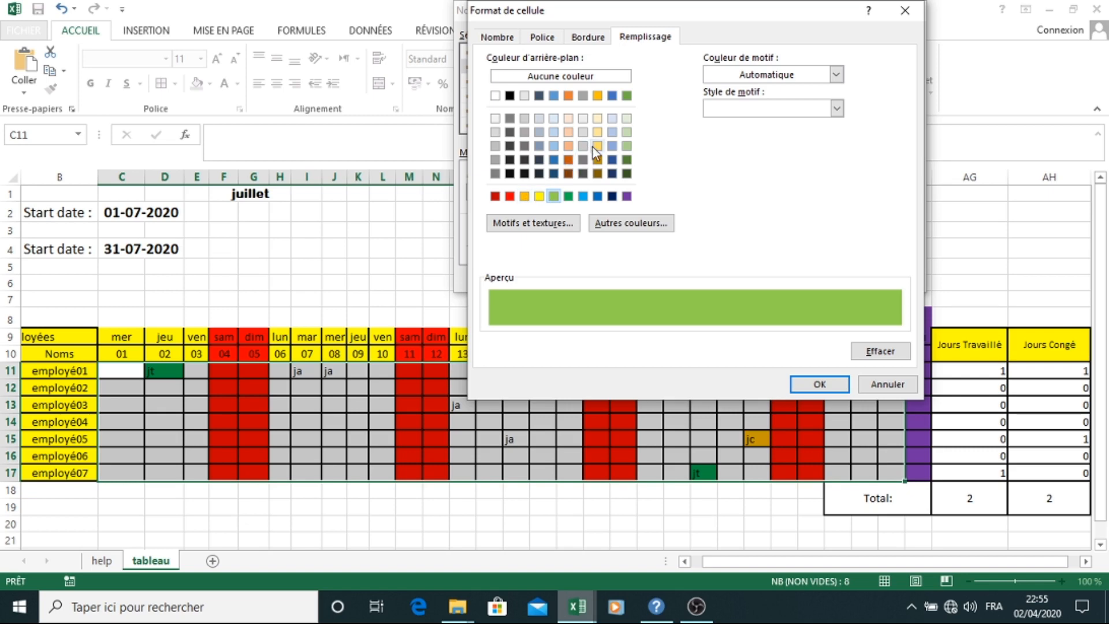
click(627, 132)
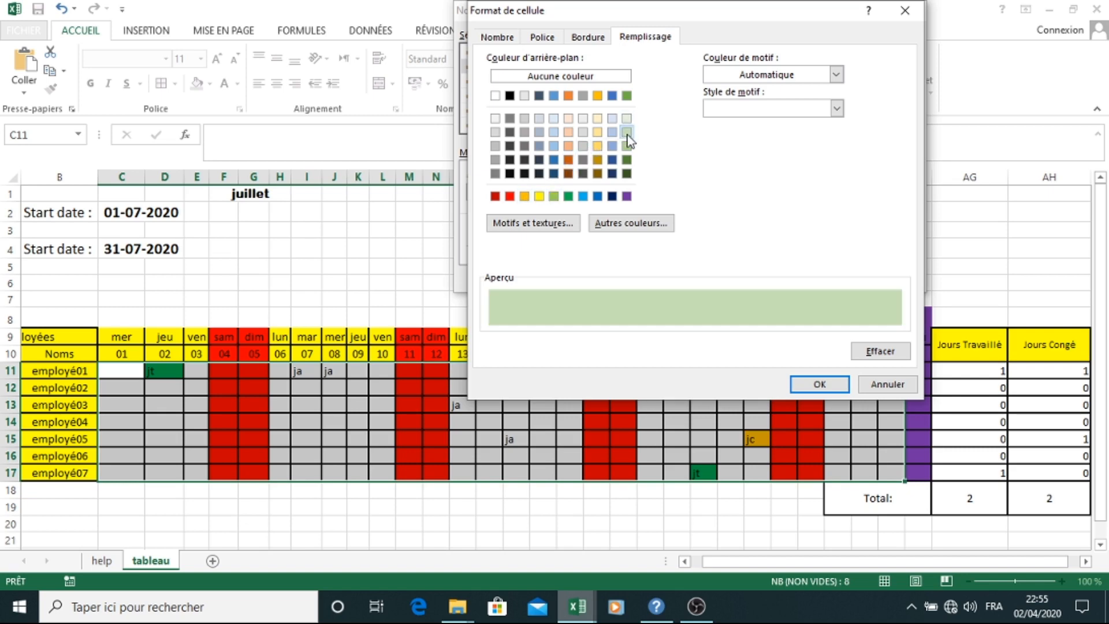
click(818, 384)
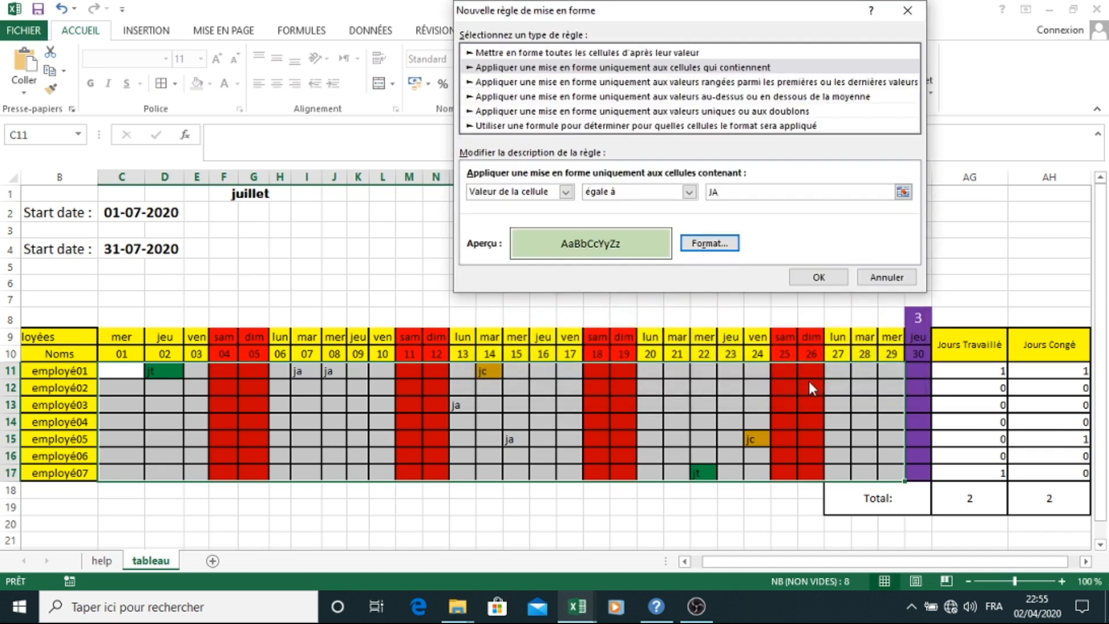
click(817, 278)
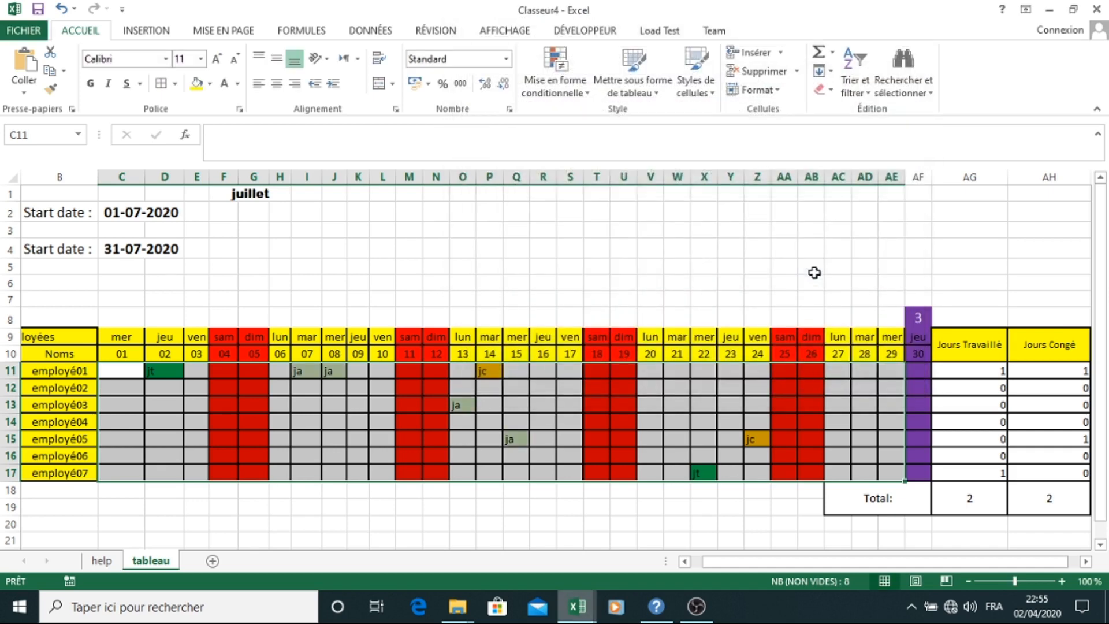
click(681, 280)
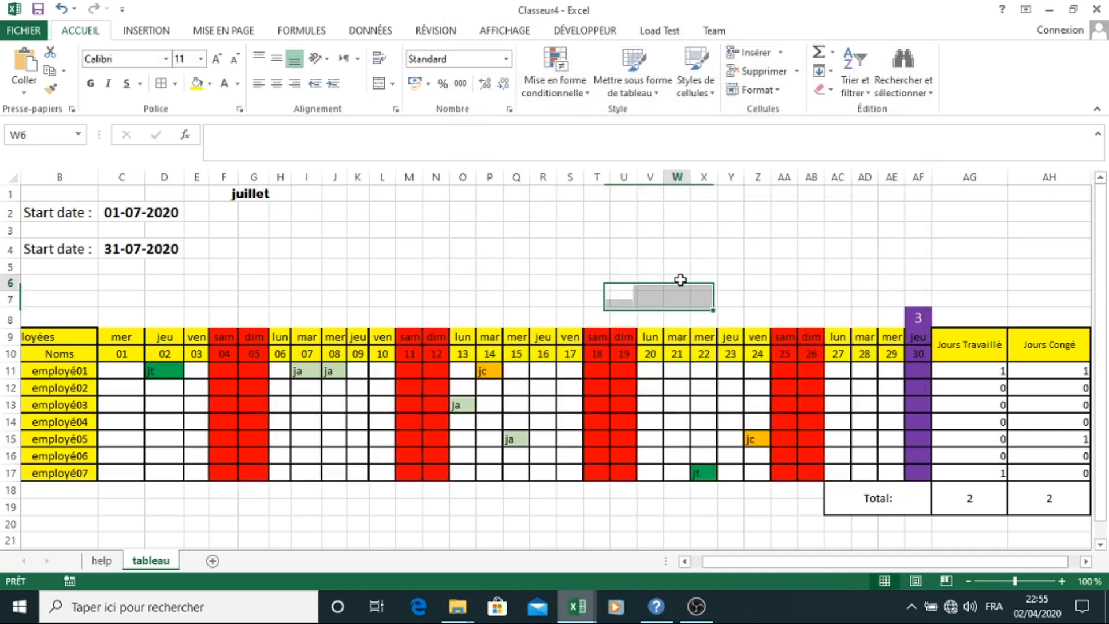
click(507, 384)
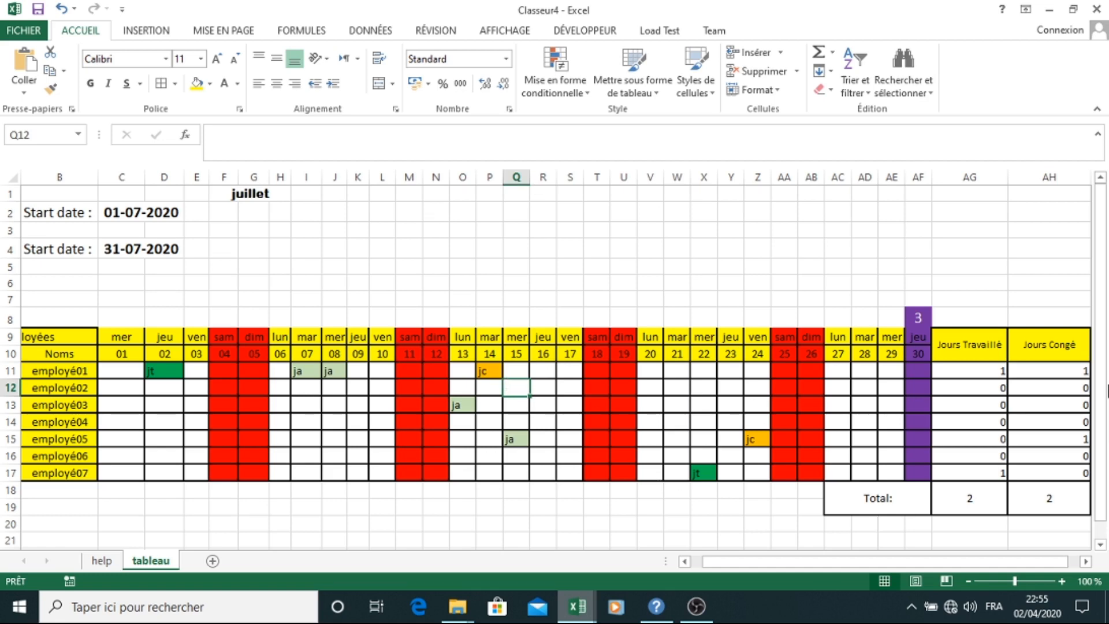
Draw a rectangle about 1.24 cm high and 2.54 cm wide below the table and place a duplicate beside it.
drag(1103, 292, 1103, 370)
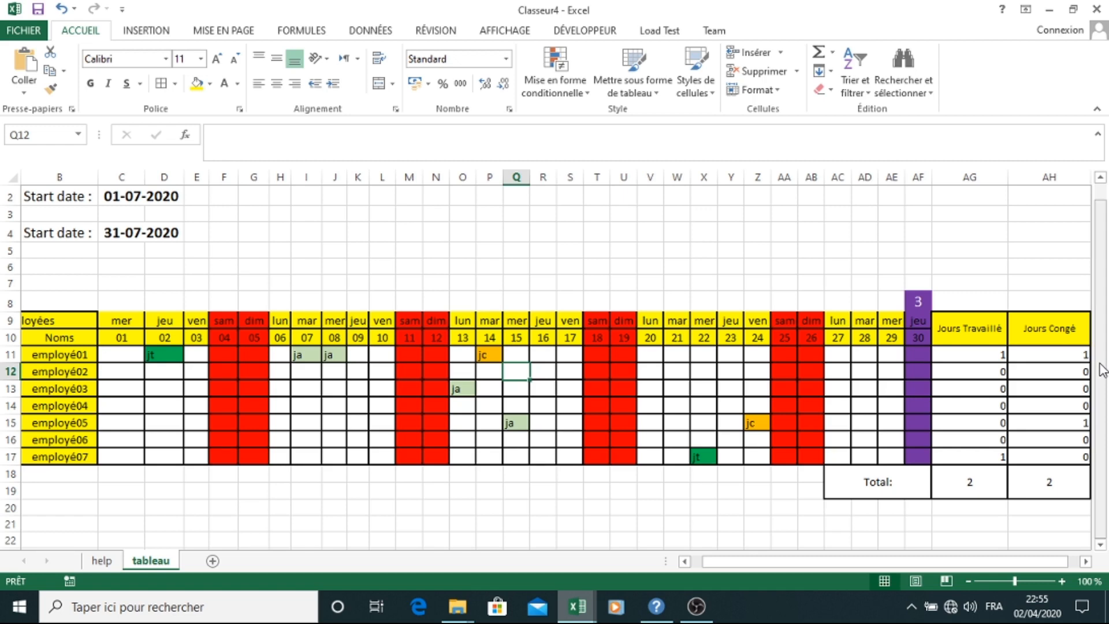
click(1086, 561)
drag(1066, 559, 1005, 552)
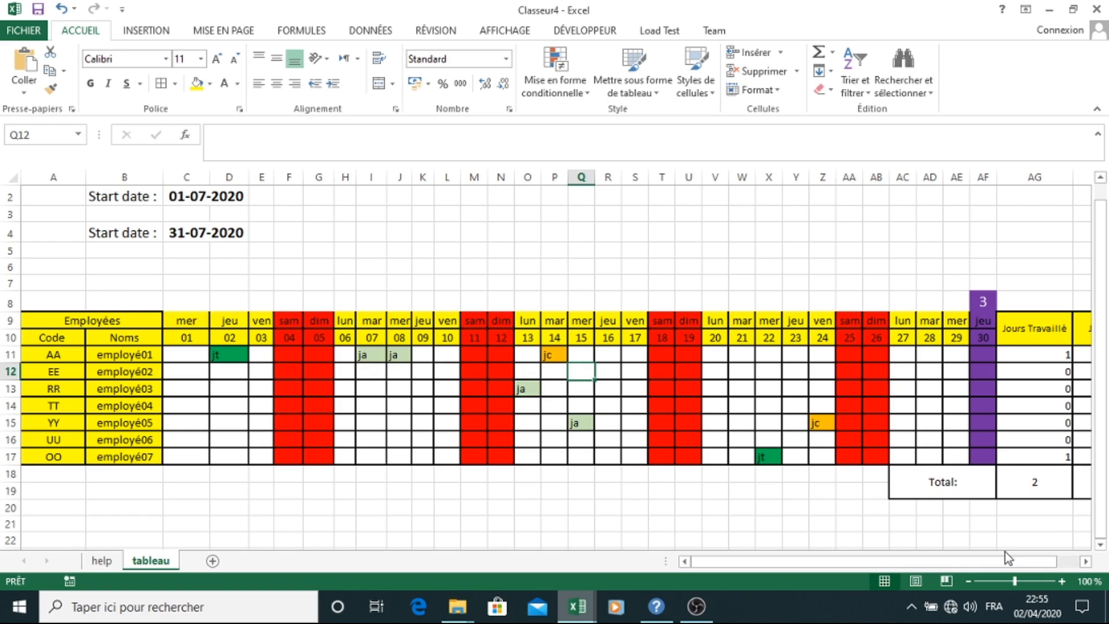
click(148, 29)
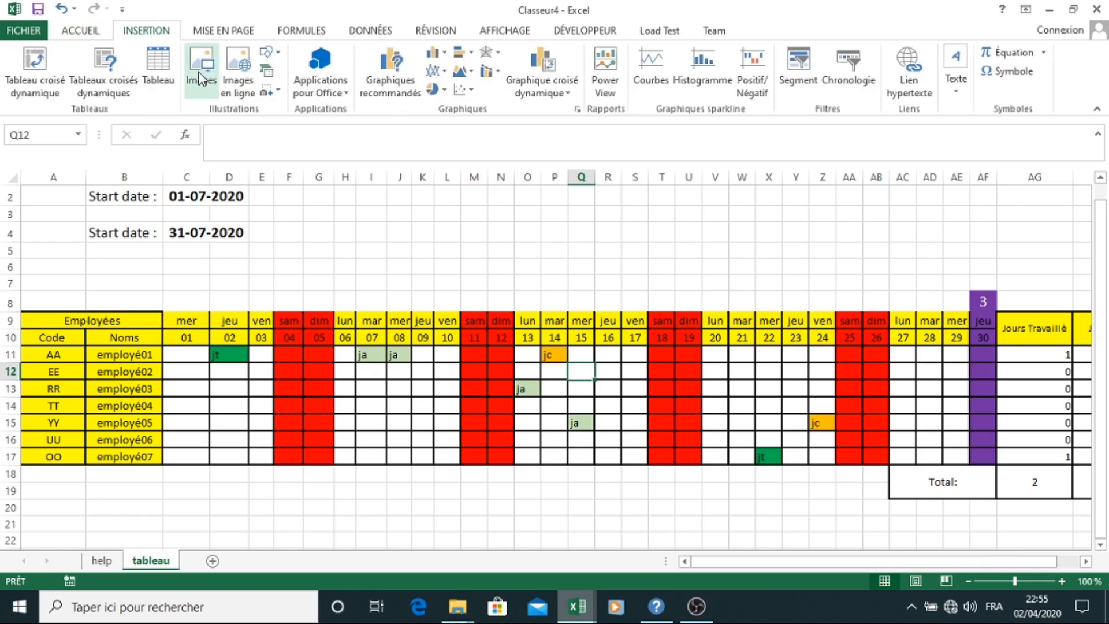
click(283, 55)
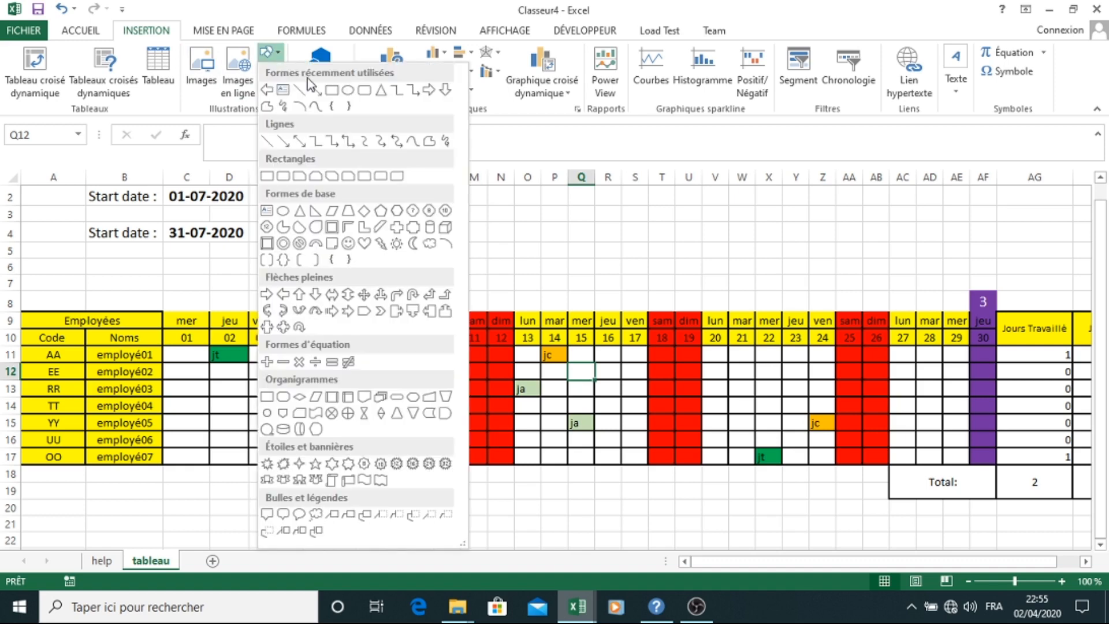
click(332, 91)
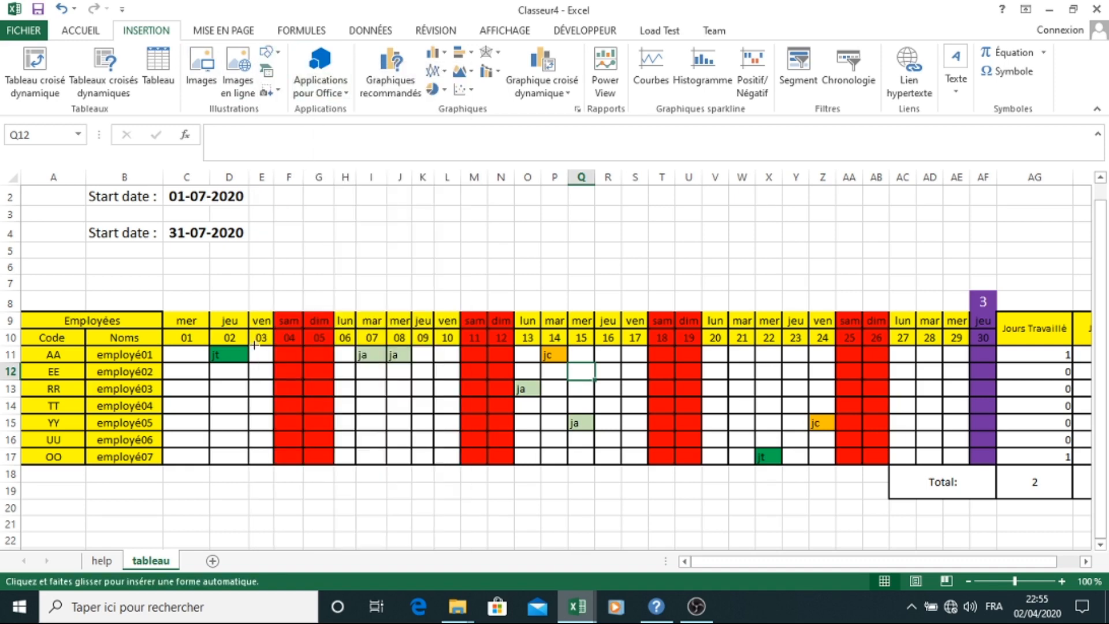
click(205, 501)
drag(237, 525, 237, 492)
drag(241, 544, 243, 523)
drag(244, 444, 244, 484)
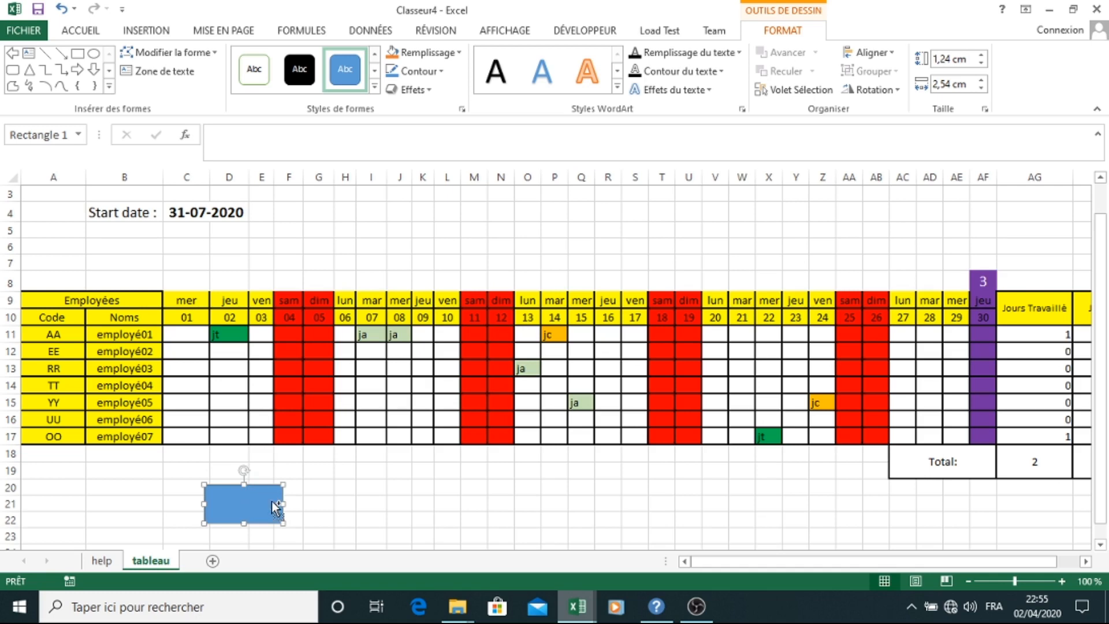
key(ctrl+d)
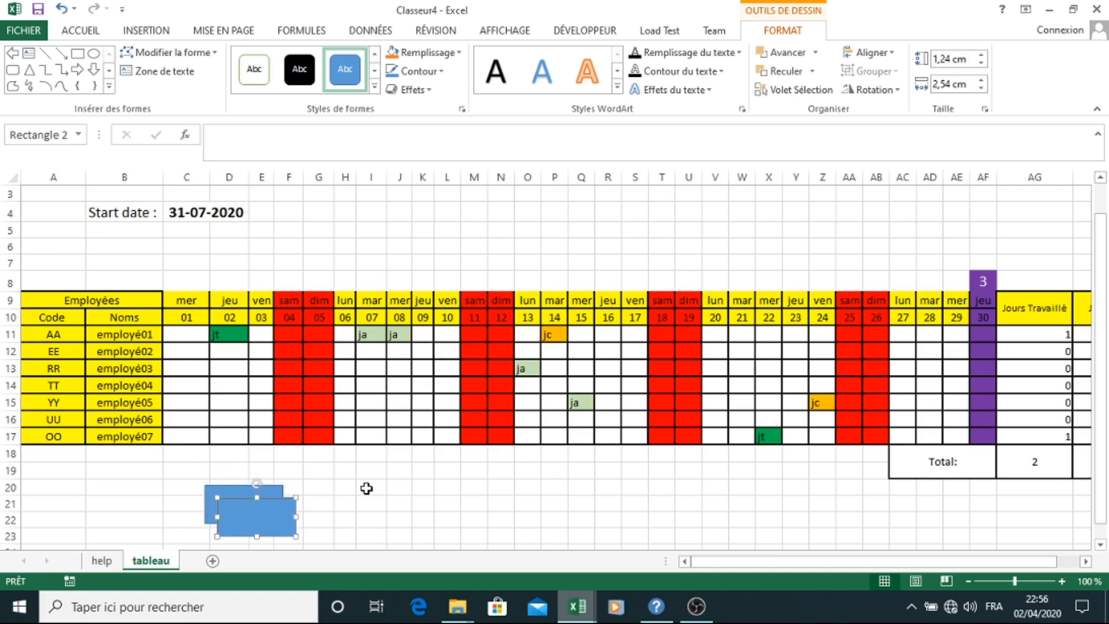
drag(271, 516, 348, 504)
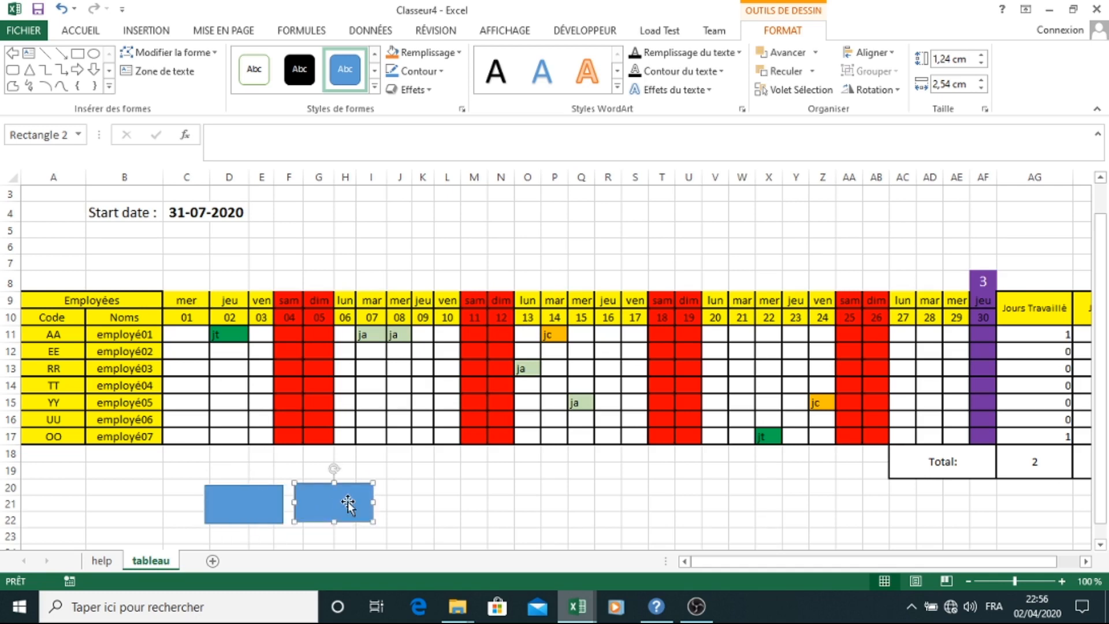
Apply the solid gold shape style to both rectangles together.
shift+click(255, 508)
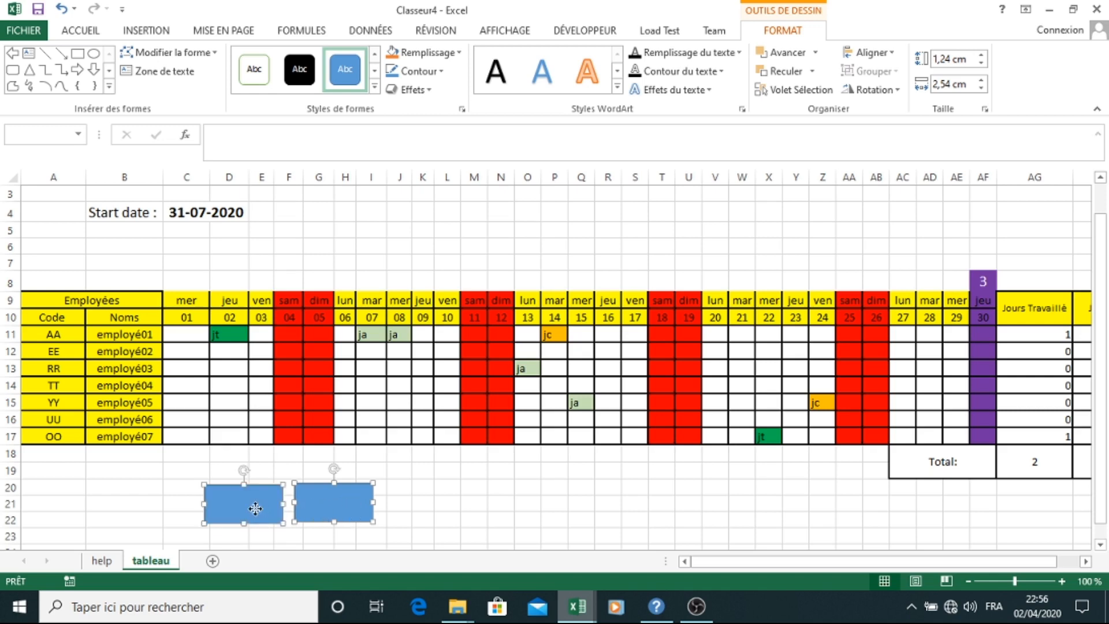
click(375, 89)
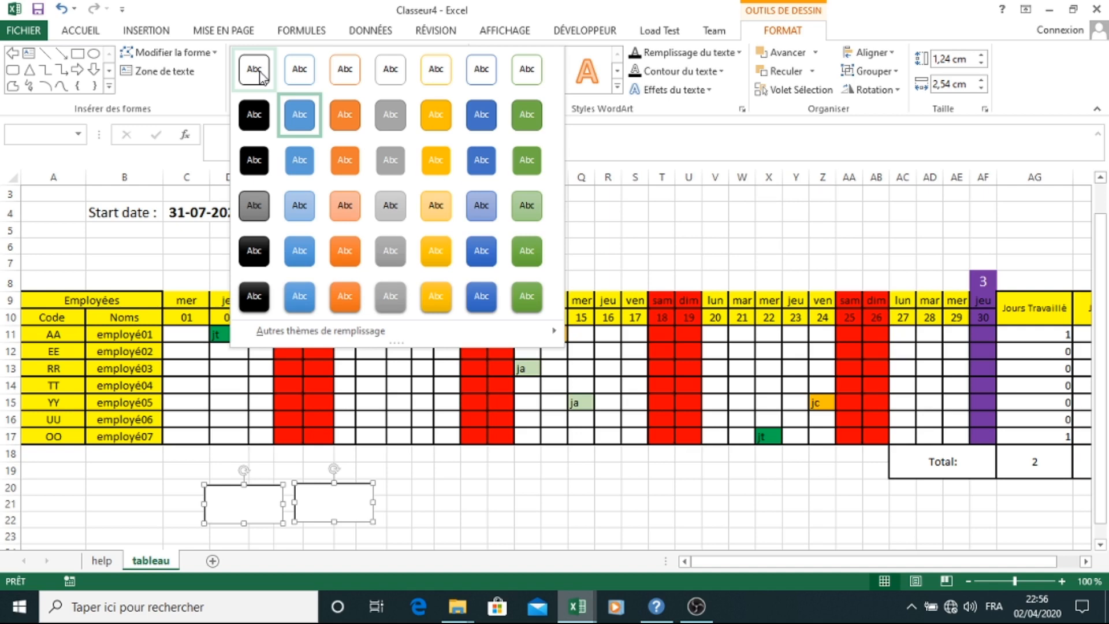
click(259, 75)
click(374, 89)
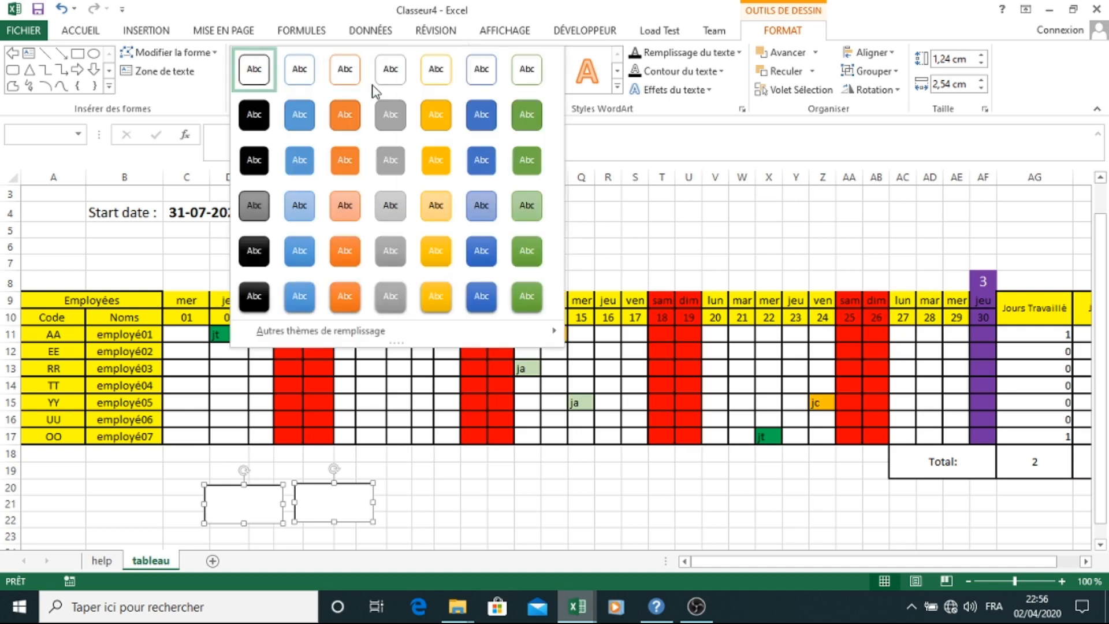
click(444, 160)
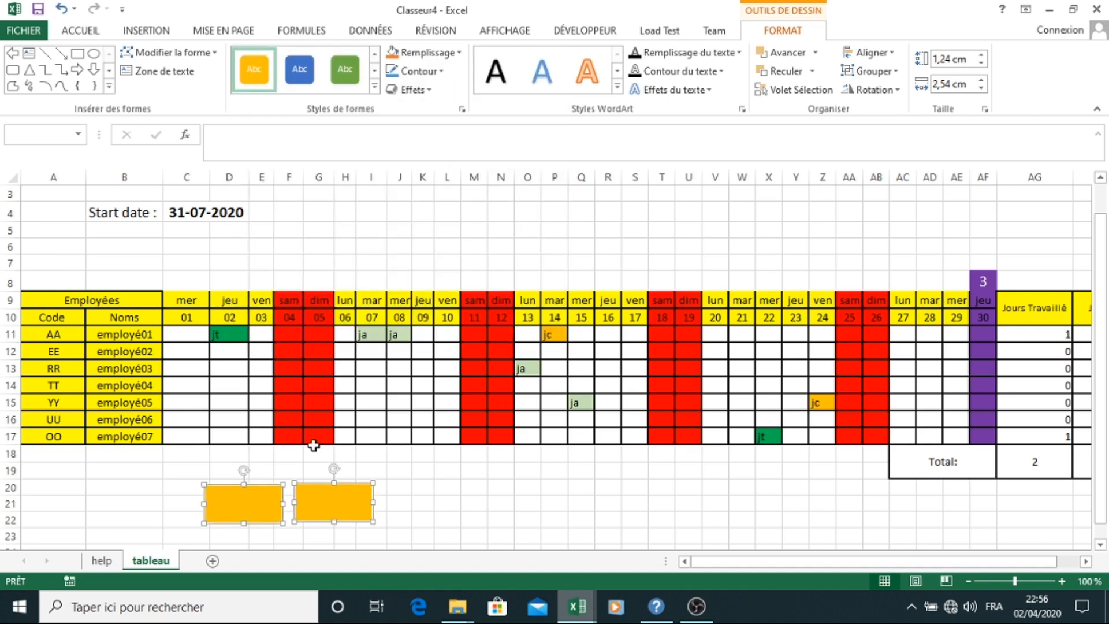
Label the first rectangle Copie and the second one Effacer.
right_click(254, 500)
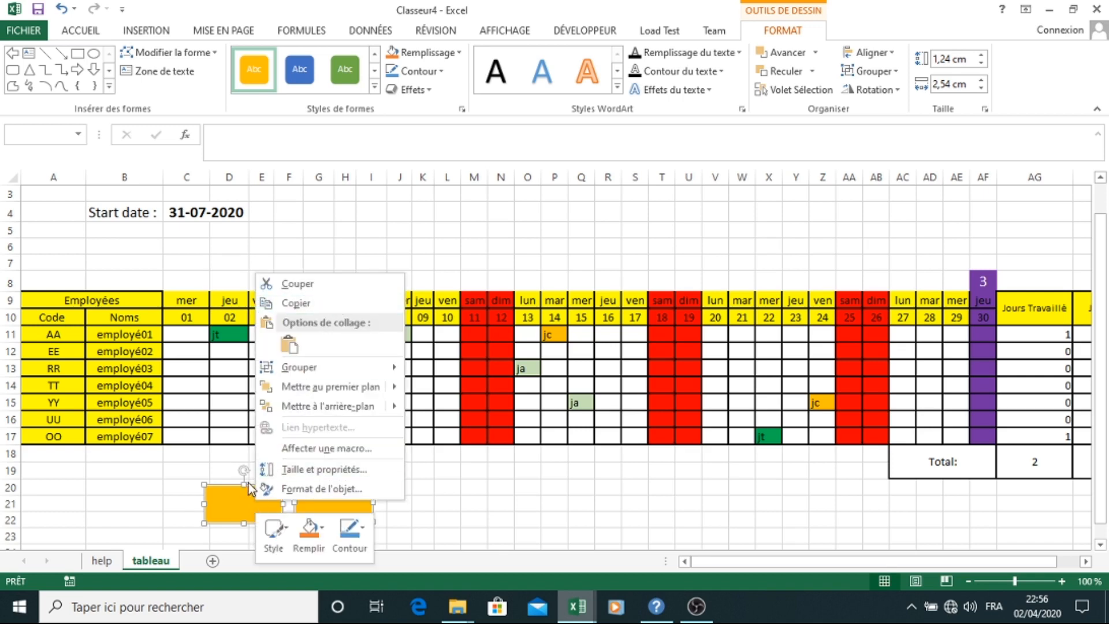
click(237, 497)
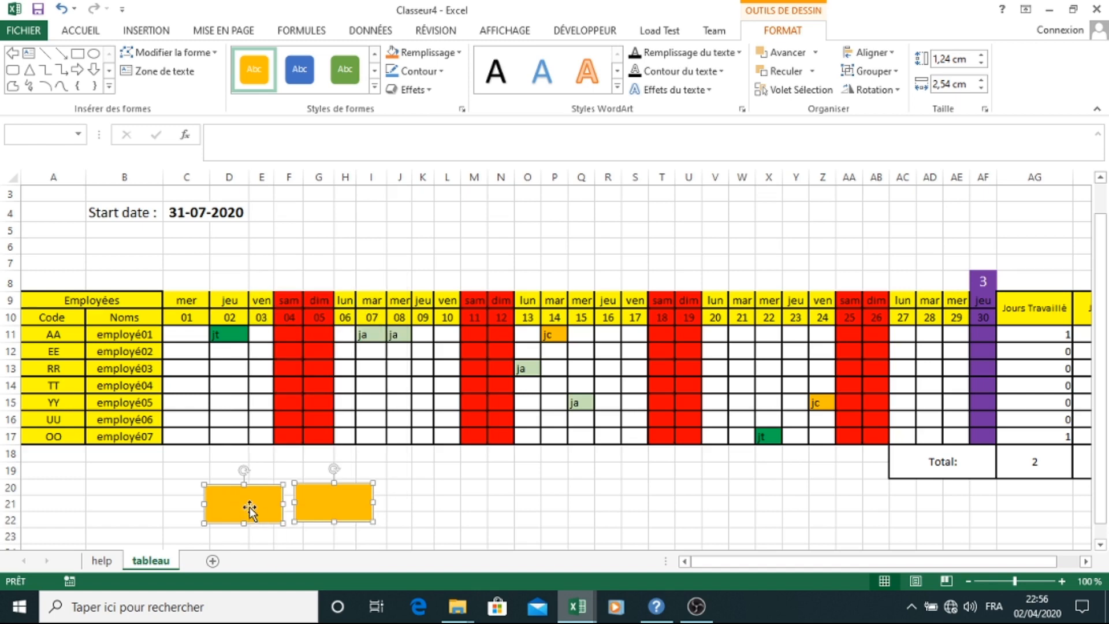
right_click(252, 511)
click(467, 518)
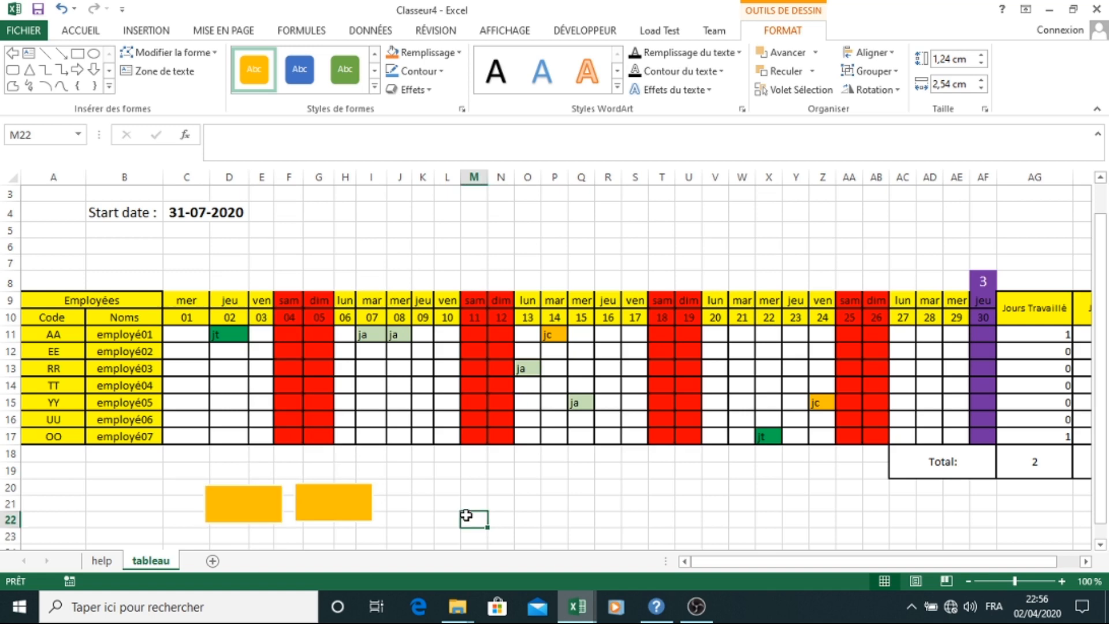
click(272, 505)
right_click(272, 506)
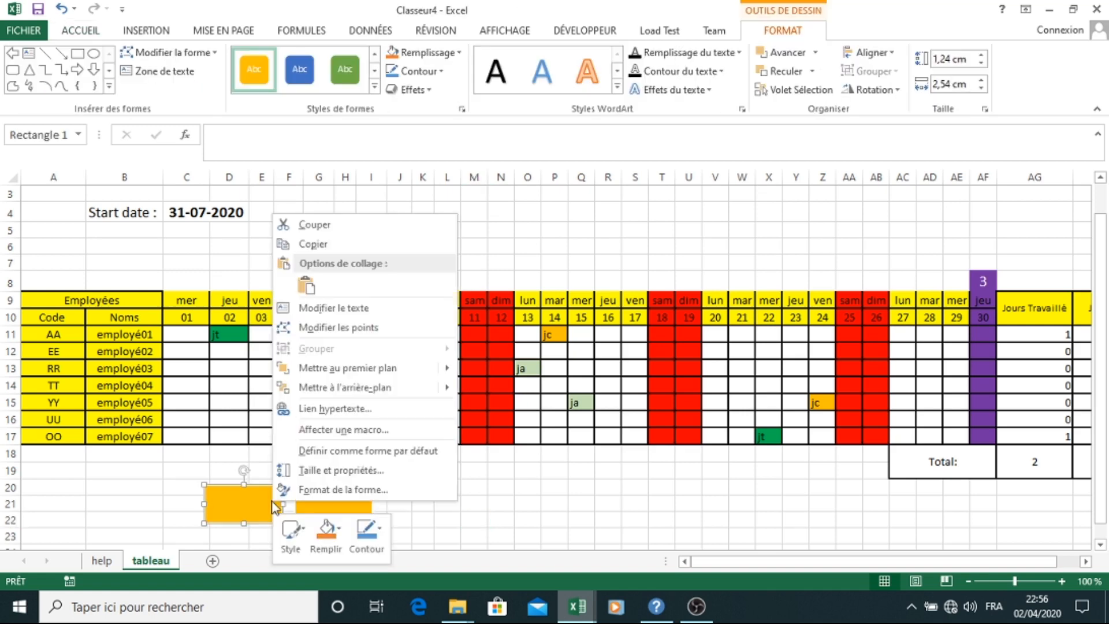
click(358, 307)
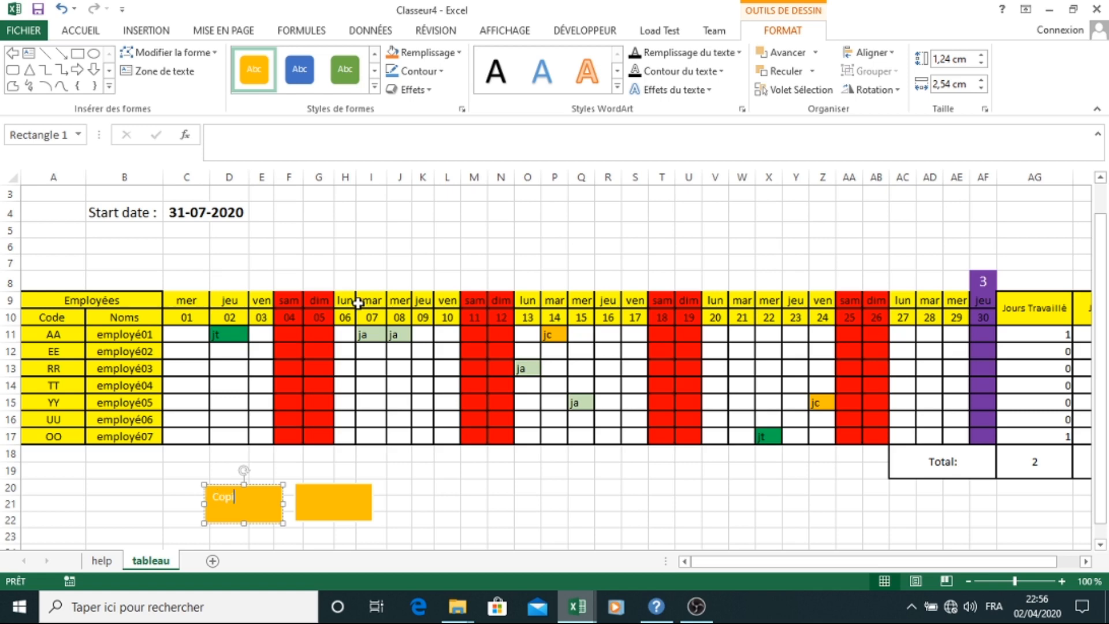
click(331, 502)
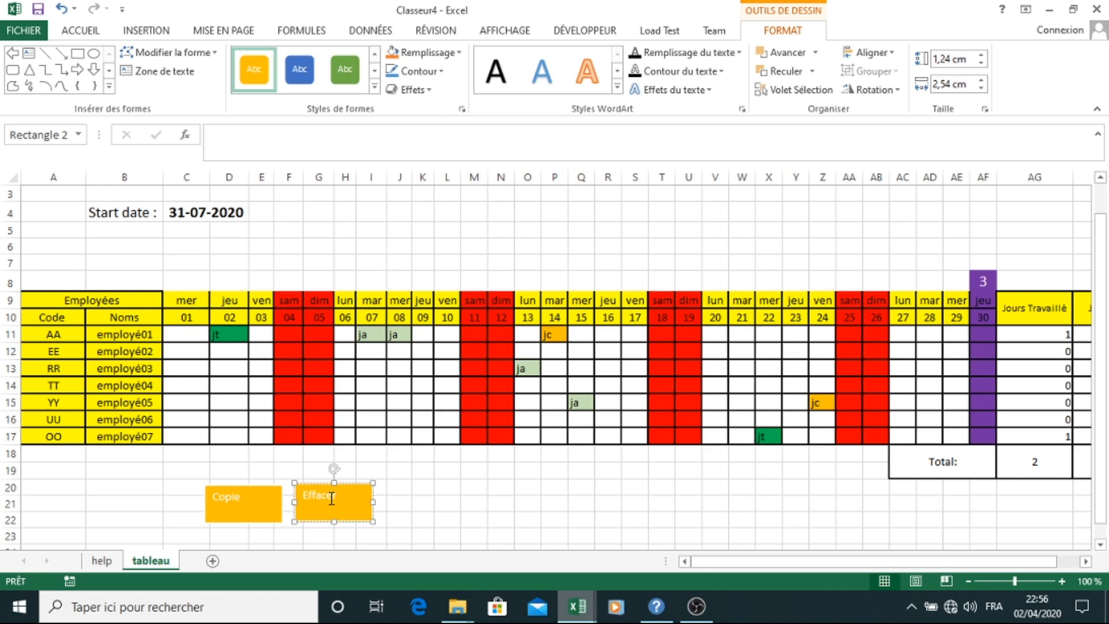
click(395, 502)
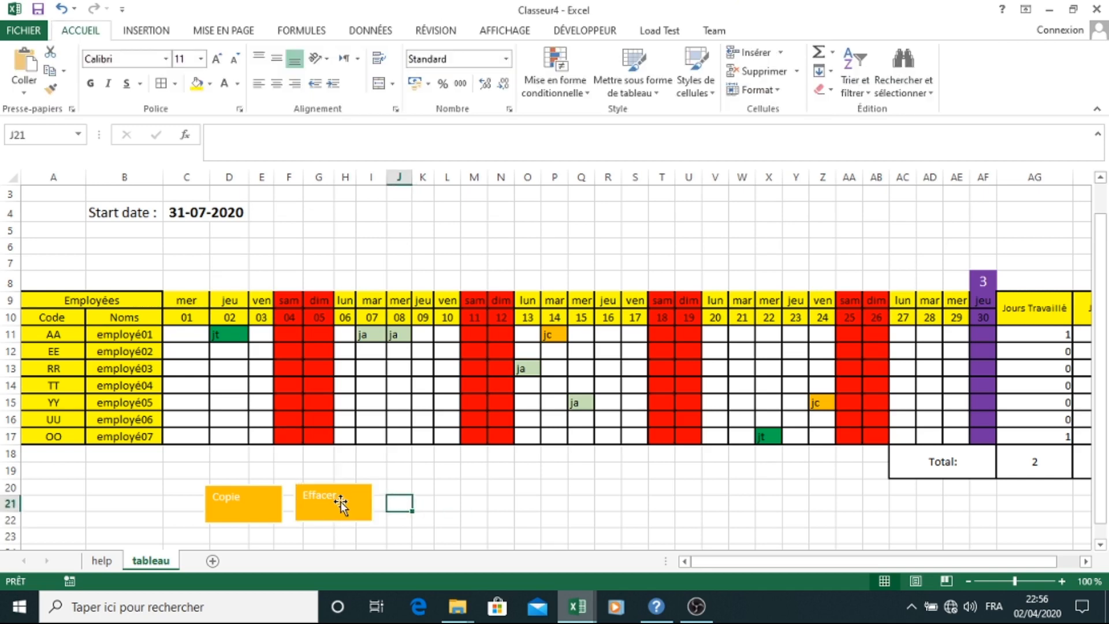
Move the Copie and Effacer rectangles up just beneath the table, spaced apart, and widen both, Copie to about 3.36 cm.
drag(341, 503, 471, 470)
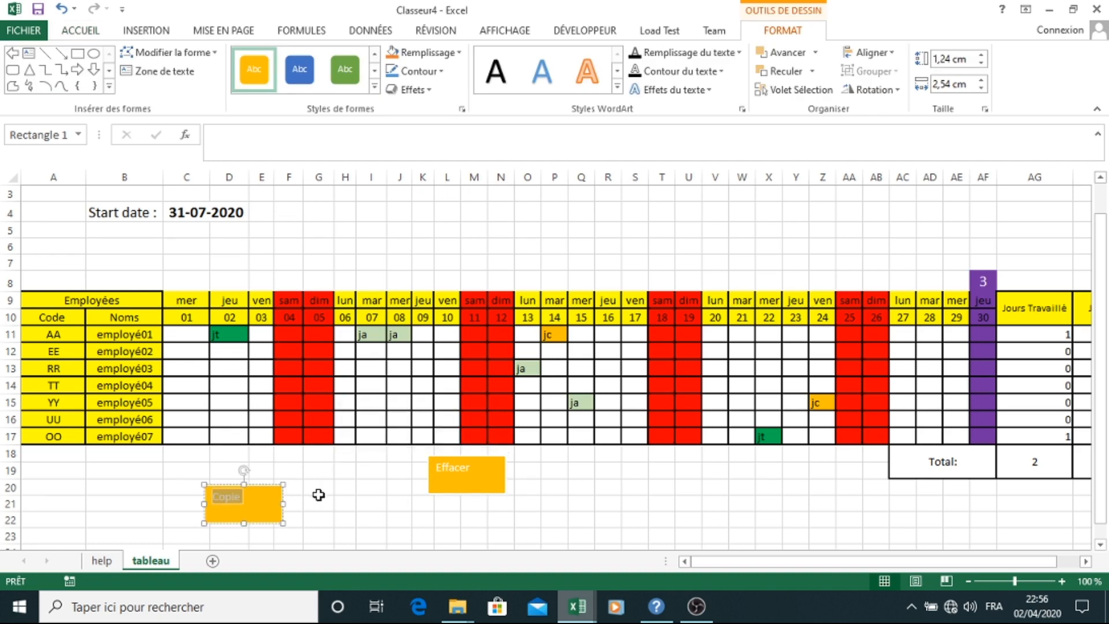
click(318, 489)
drag(256, 506, 390, 477)
click(483, 471)
drag(505, 474, 563, 484)
click(375, 482)
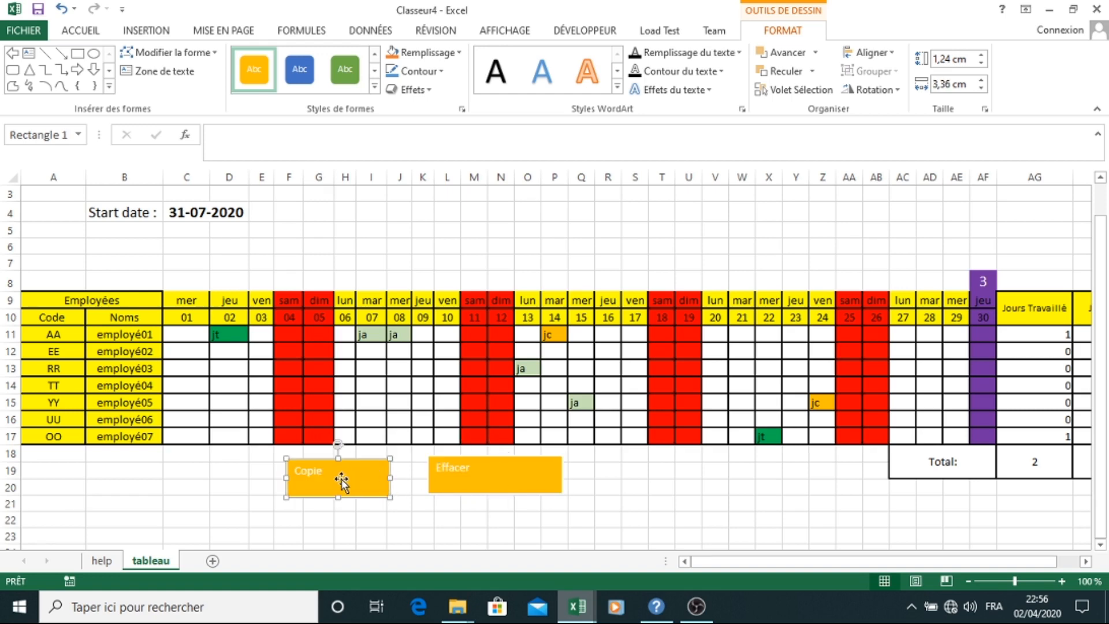
Centre the text of both rectangles horizontally and vertically, using black 11-point lettering.
ctrl+click(467, 461)
click(80, 35)
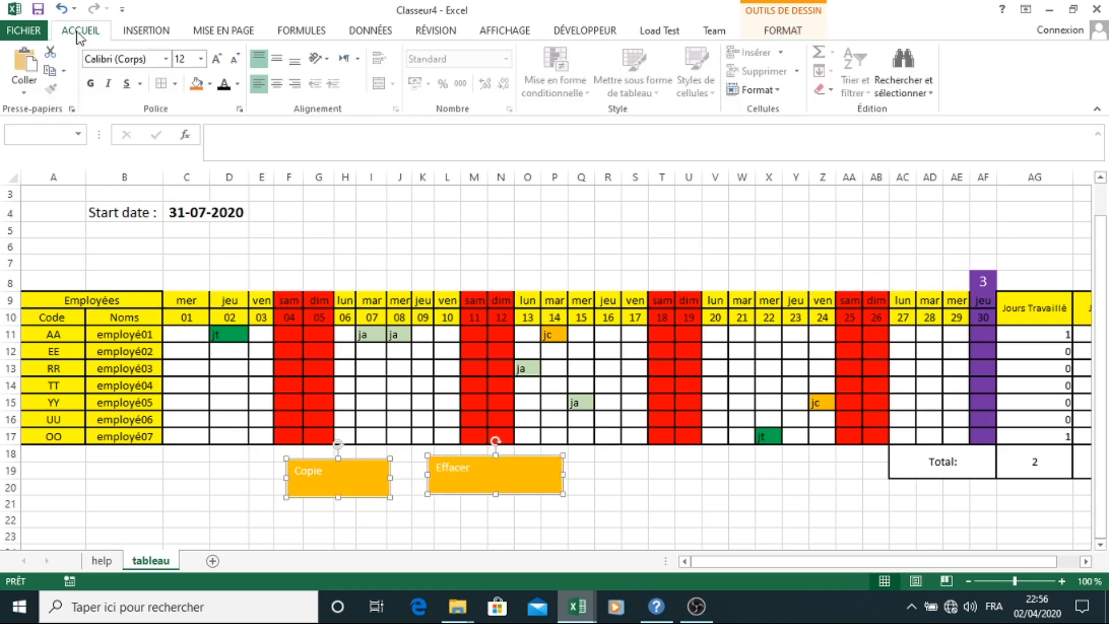
click(277, 59)
click(278, 84)
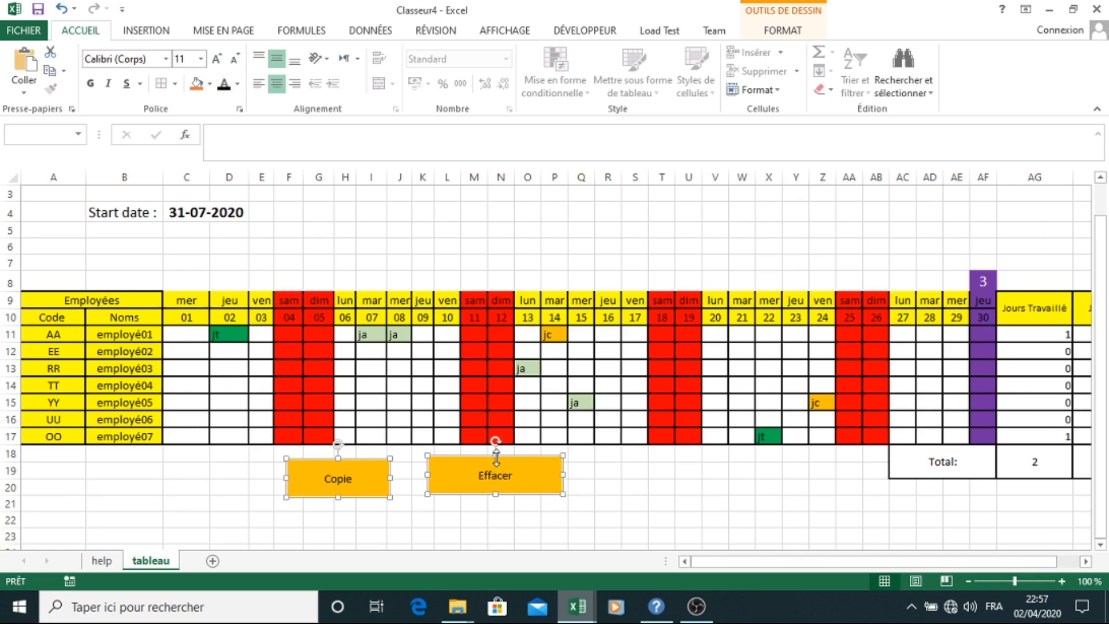
Reduce the height of both rectangles slightly and widen the Copie rectangle a little.
drag(496, 457, 495, 460)
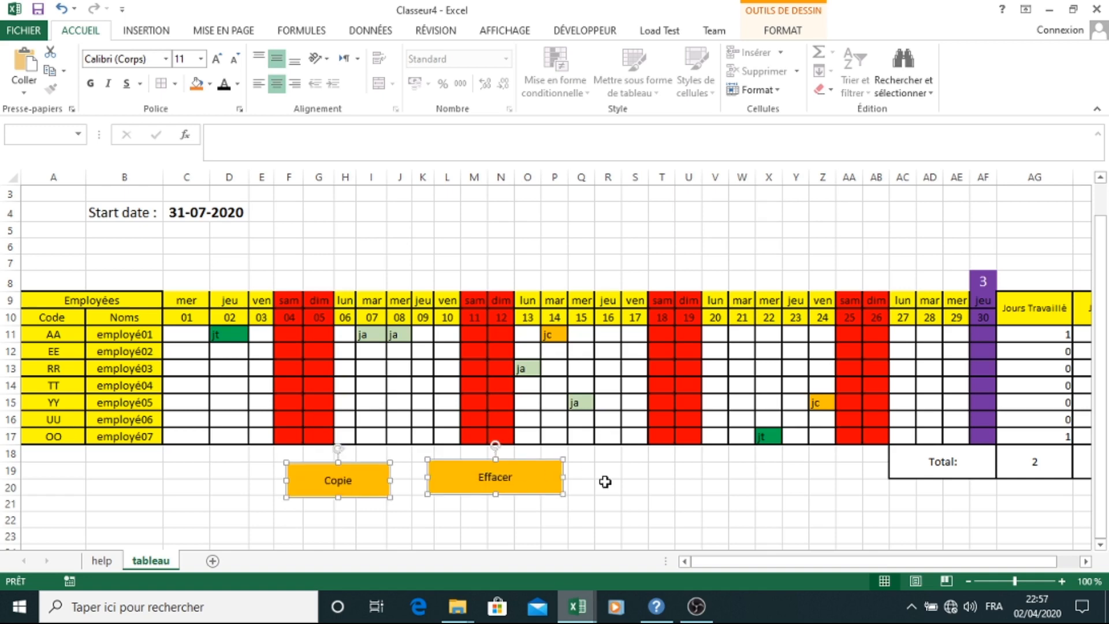
click(605, 481)
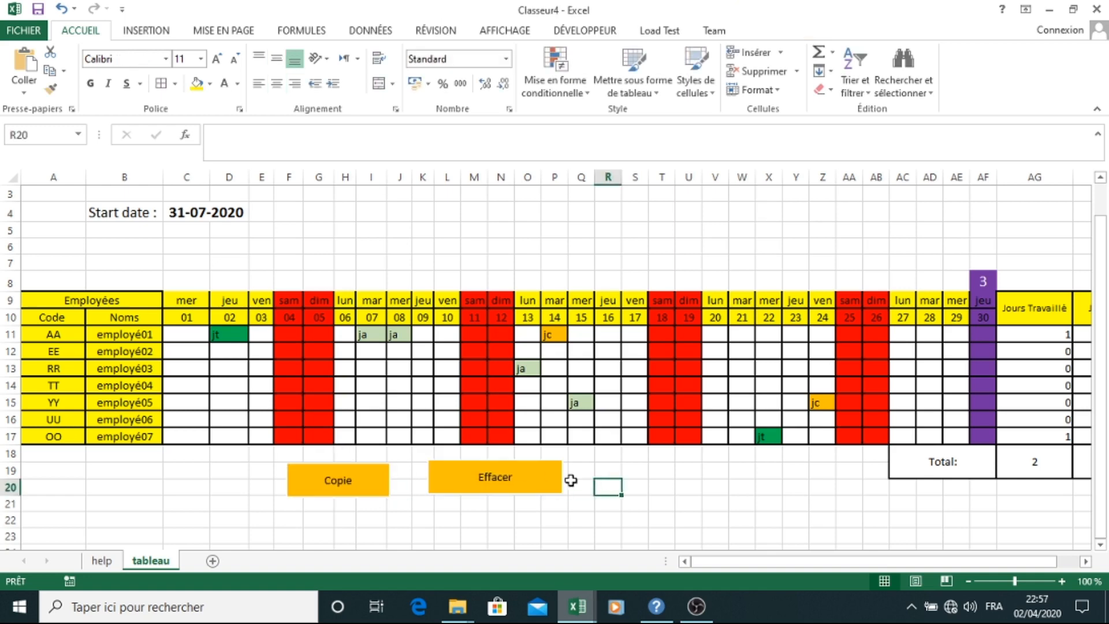
click(303, 480)
mouse_move(288, 480)
mouse_down()
mouse_move(271, 480)
mouse_move(295, 480)
mouse_up()
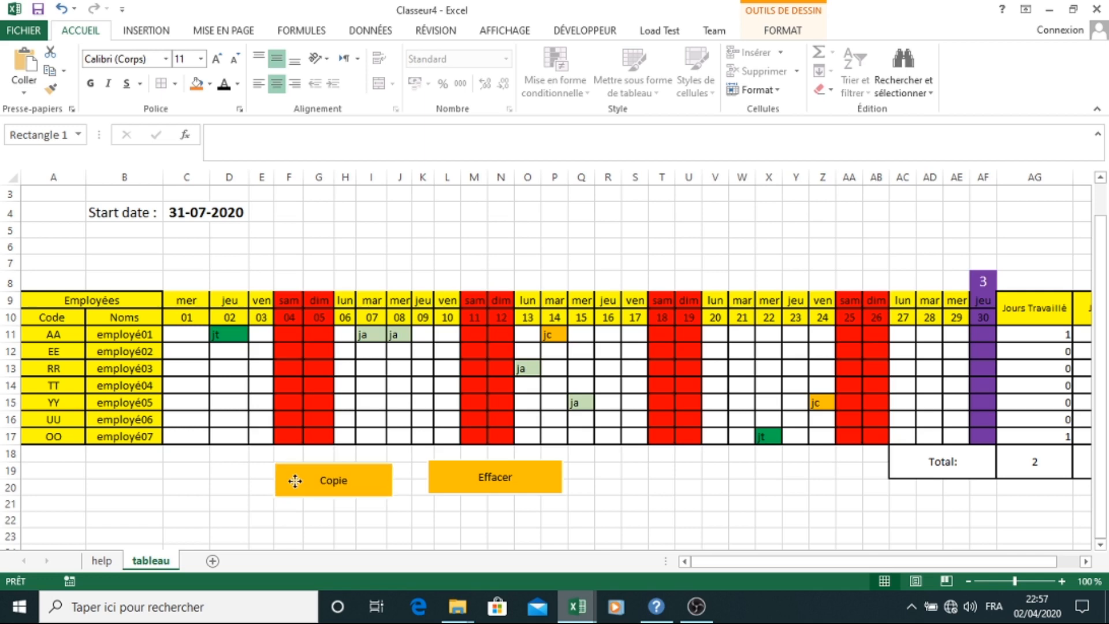
click(425, 507)
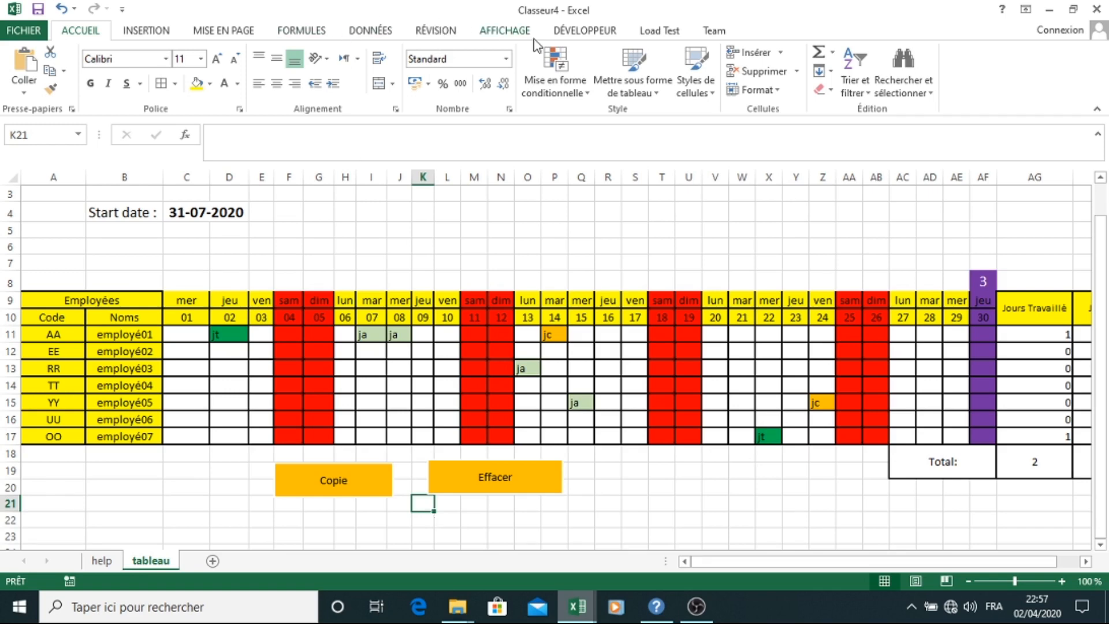
Insert a new module in the Classeur4 VBA project and start an empty procedure named copie with blank lines inside.
click(571, 32)
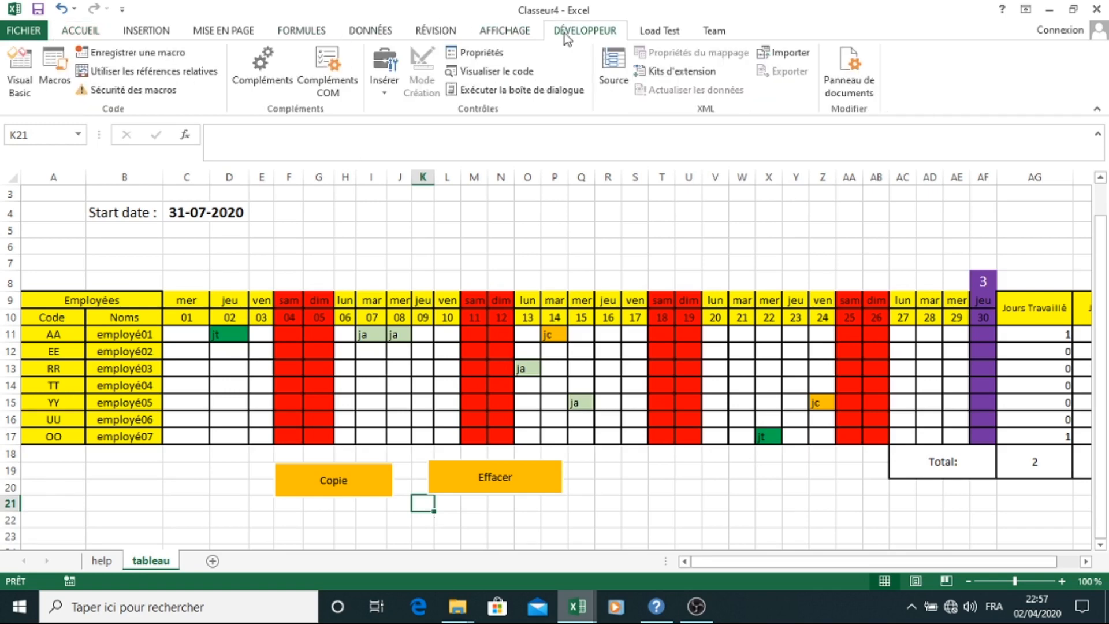
click(23, 75)
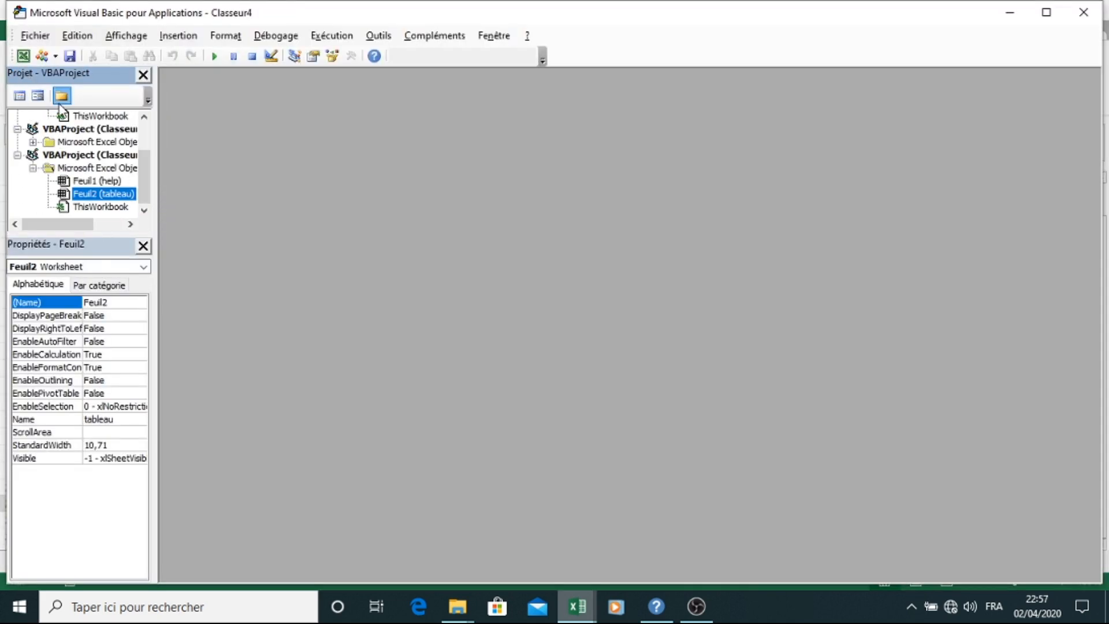
click(33, 167)
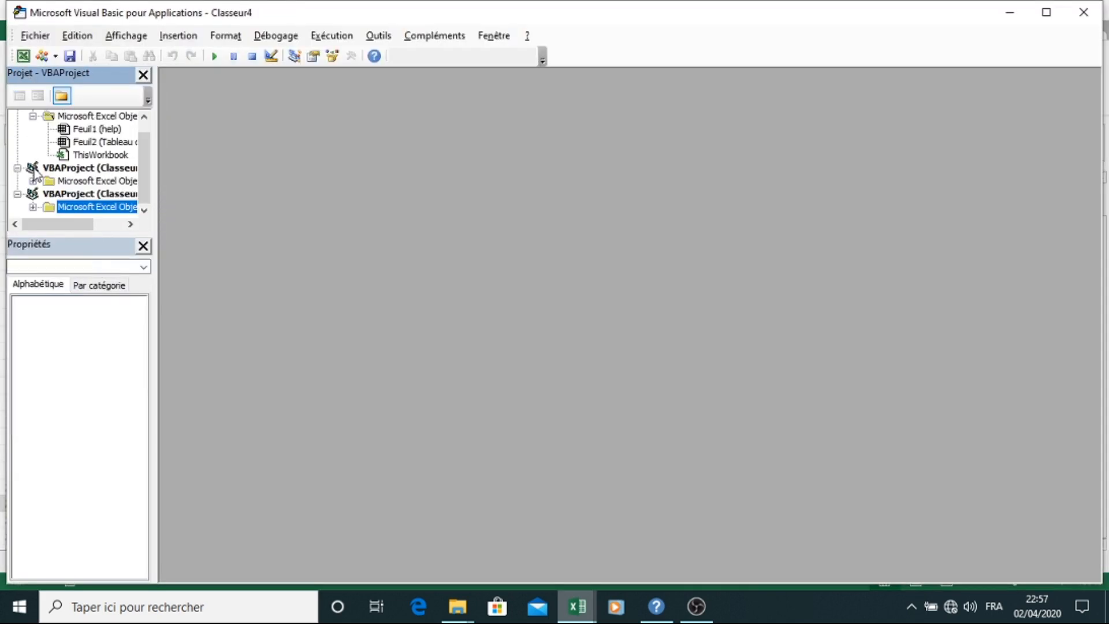
click(56, 57)
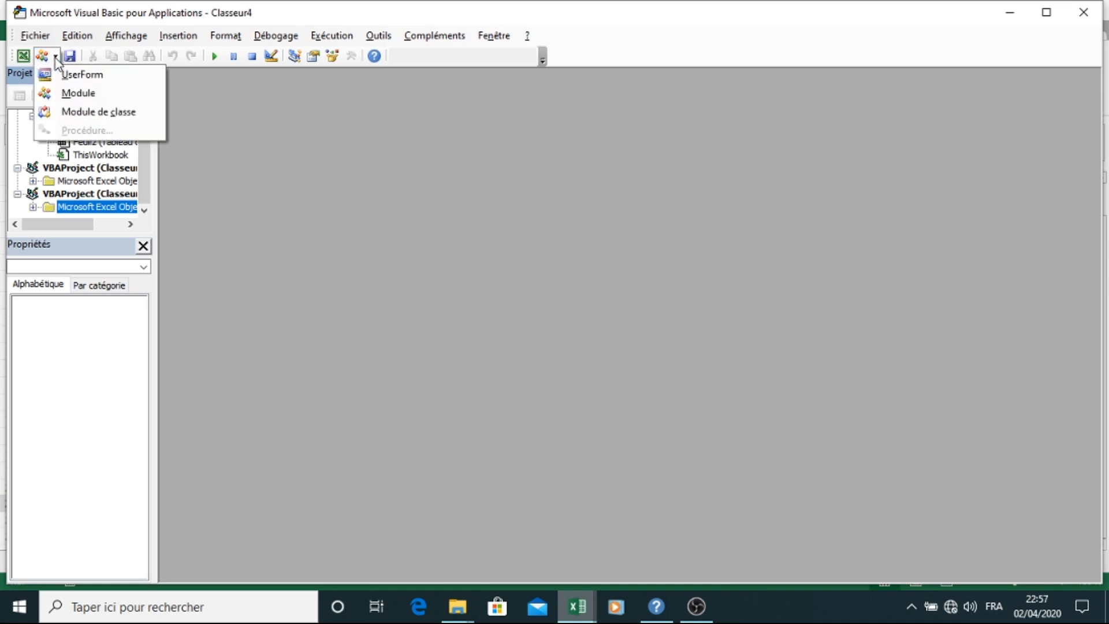
click(72, 93)
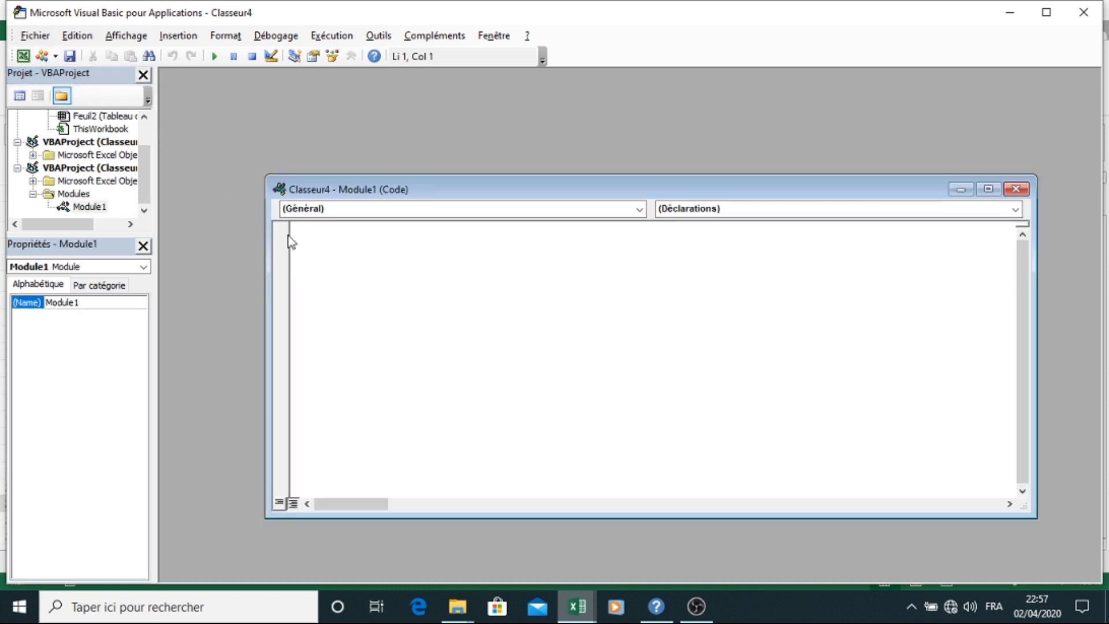
text(sub copie)
key(Return)
key(Return)
key(Return)
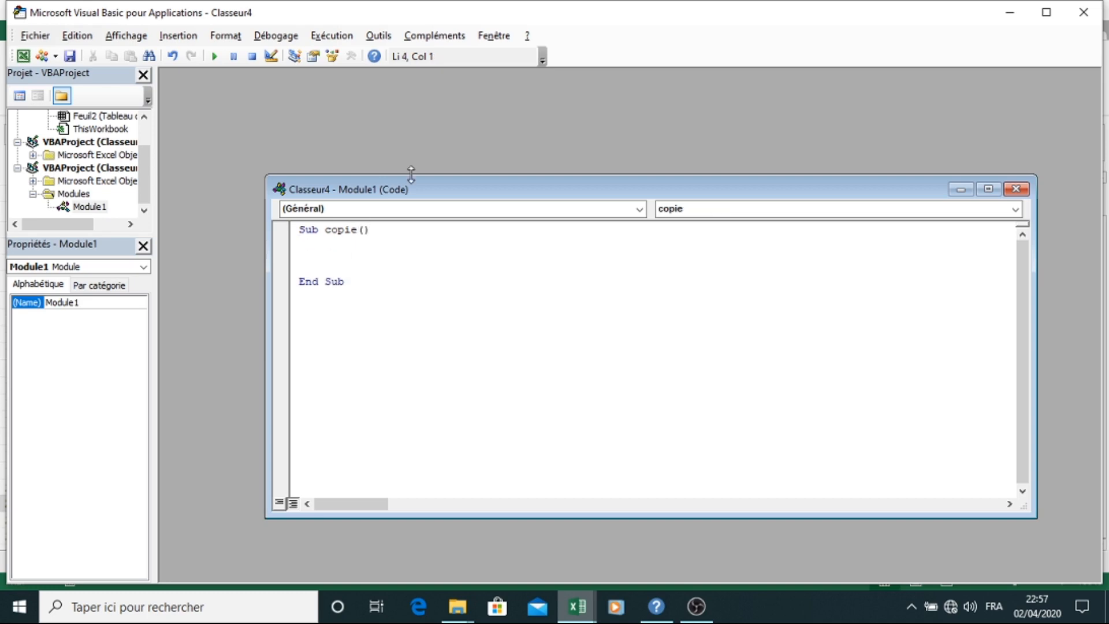
Switch to the desktop and open the text files code effacer and code vb copie Excel from the Excel files folder.
click(1005, 16)
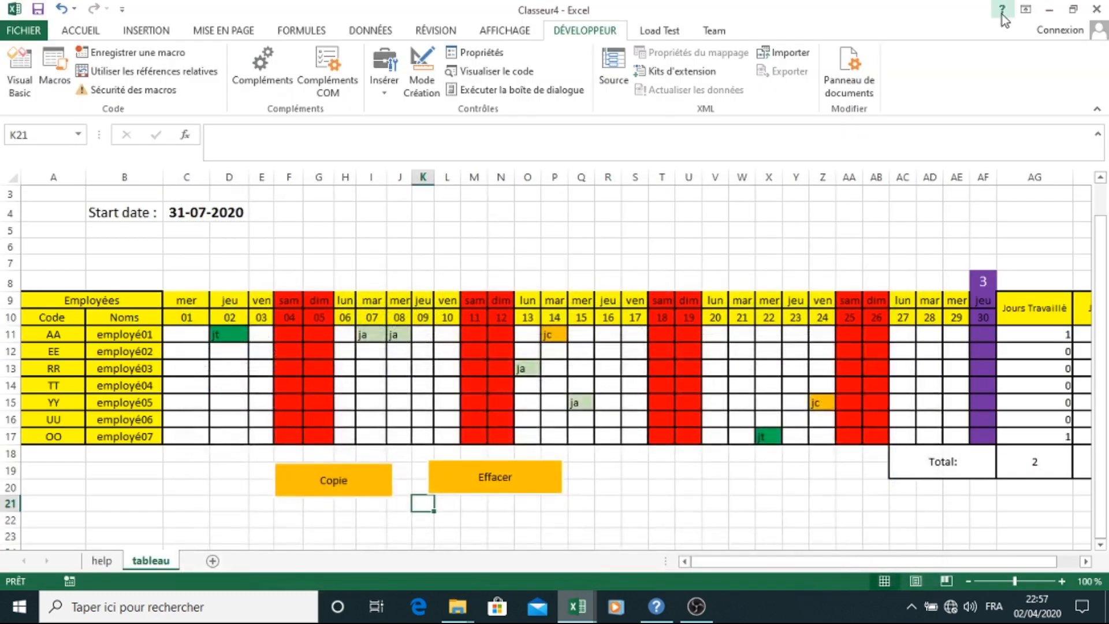
click(1051, 11)
click(1051, 10)
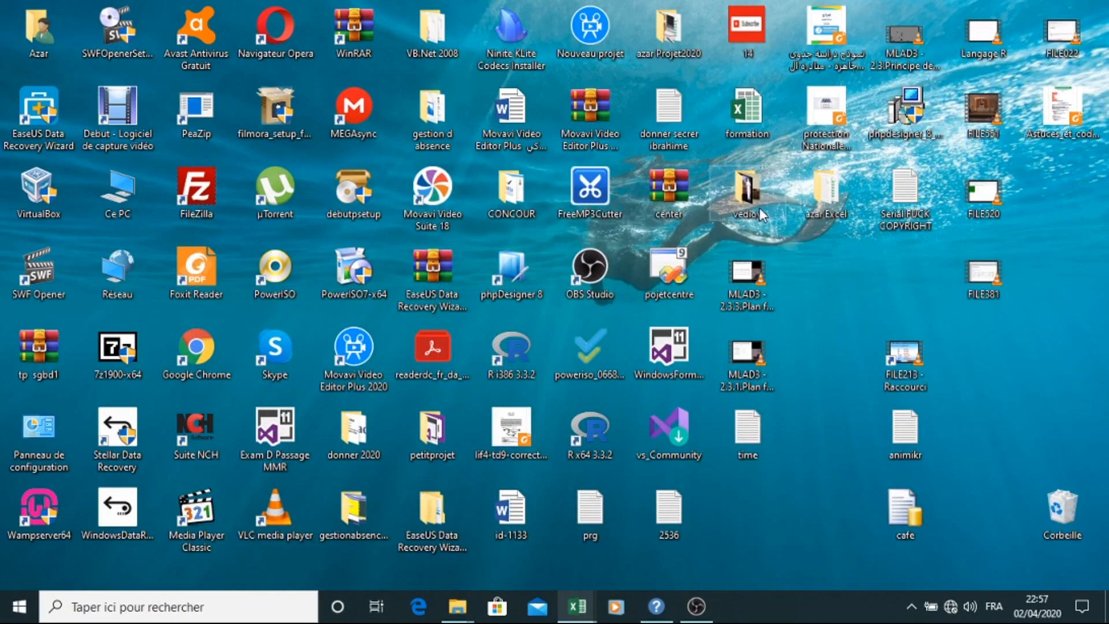
double_click(814, 203)
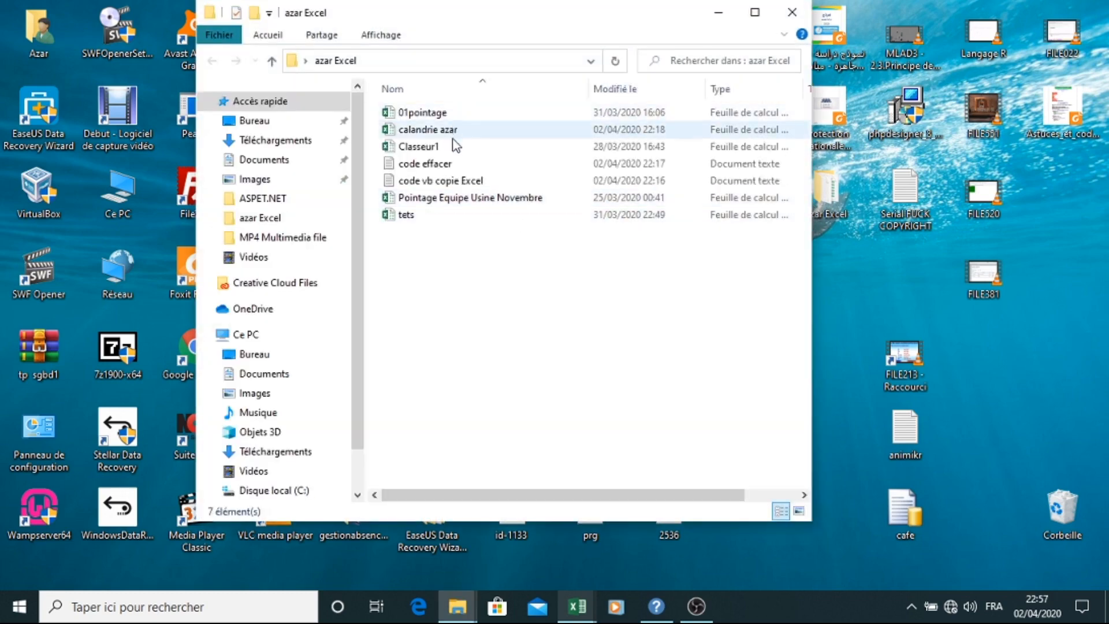
double_click(457, 171)
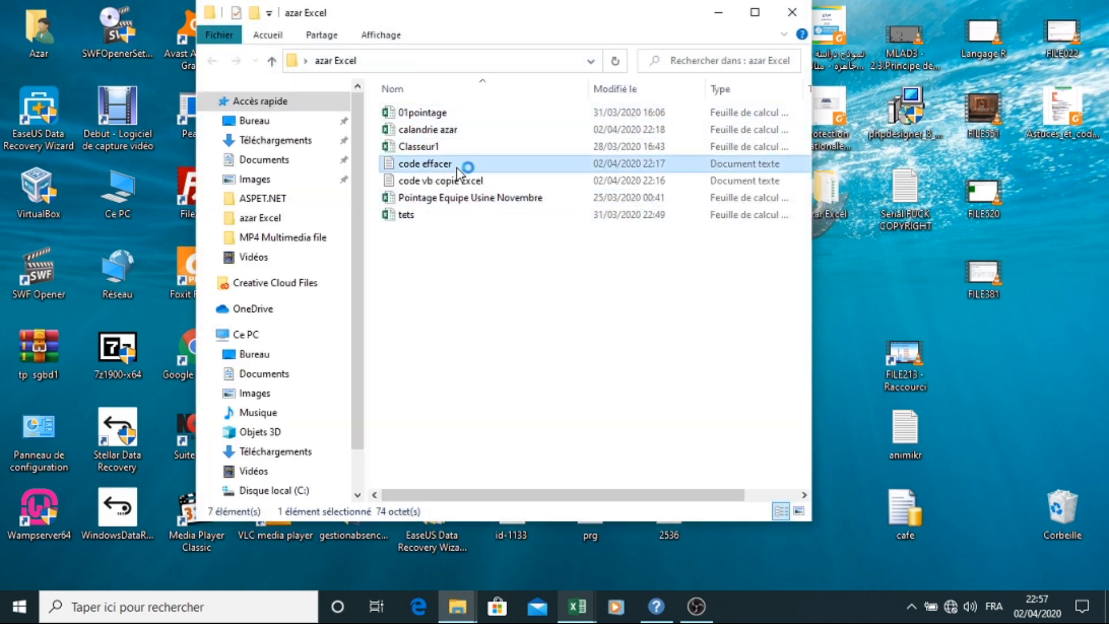
key(alt+F4)
double_click(455, 181)
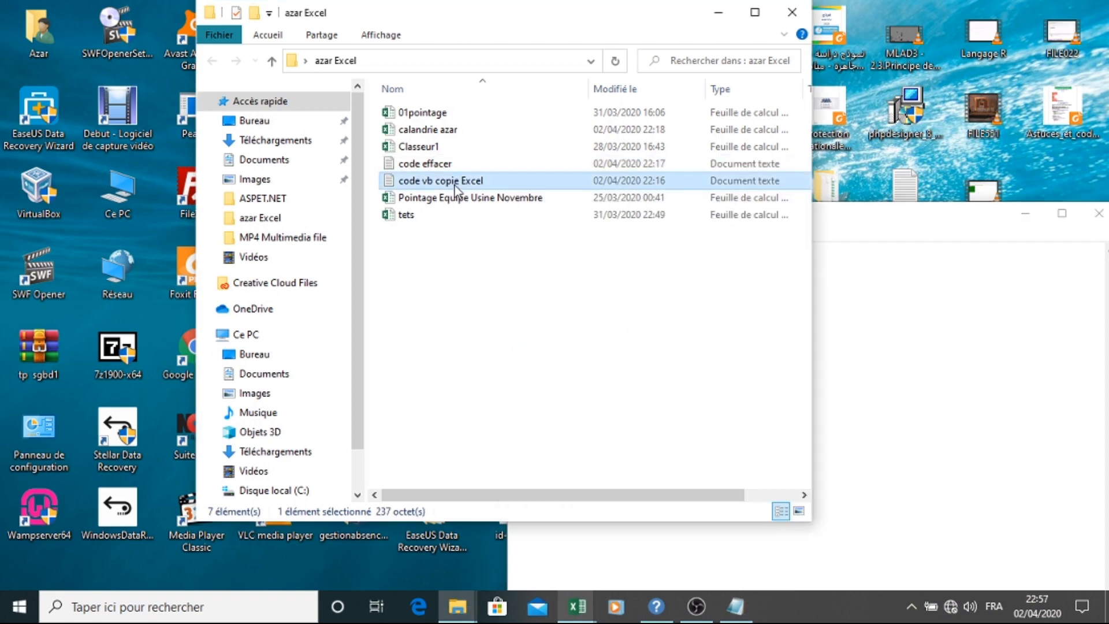
Copy the lines from DIM A as Worksheet to b.Activate in code vb copie Excel into Sub copie, directly beneath its header.
mouse_move(658, 604)
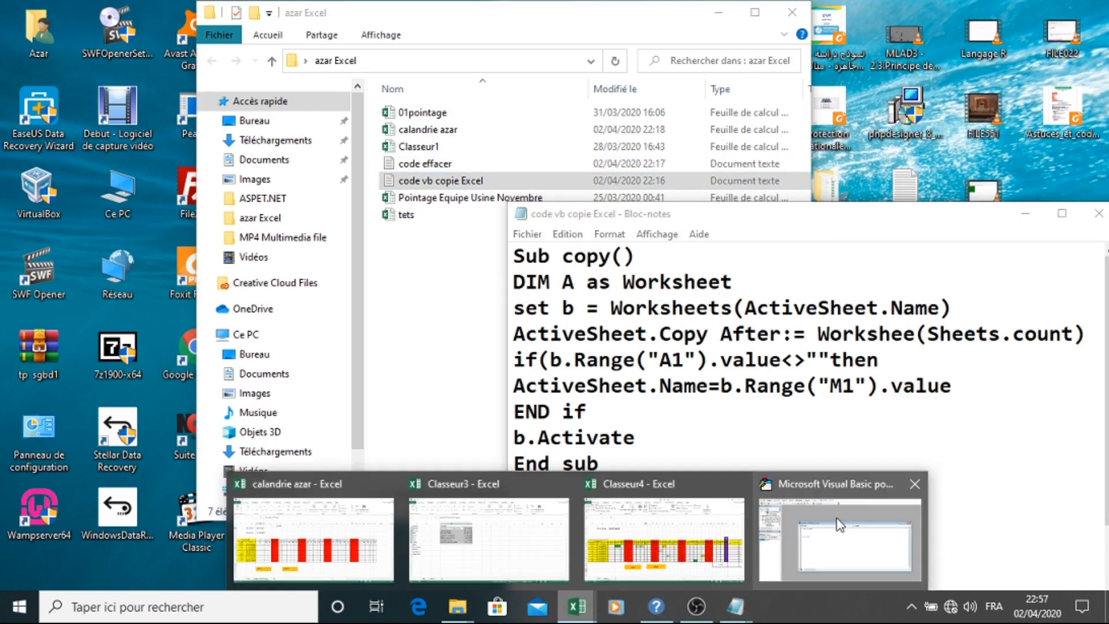
click(836, 518)
mouse_move(734, 606)
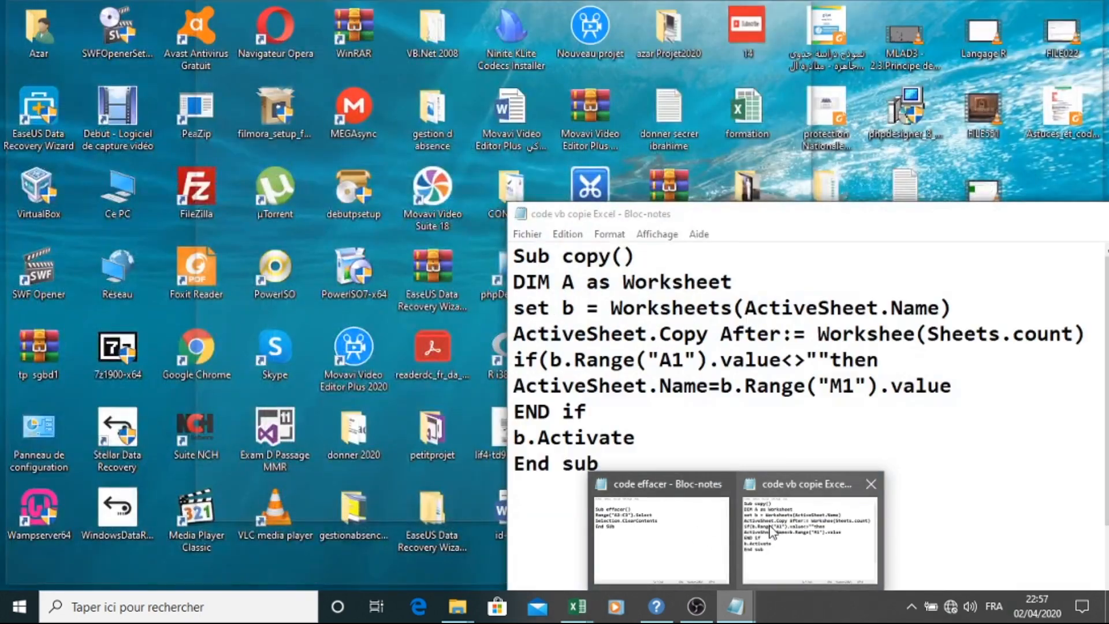
click(772, 534)
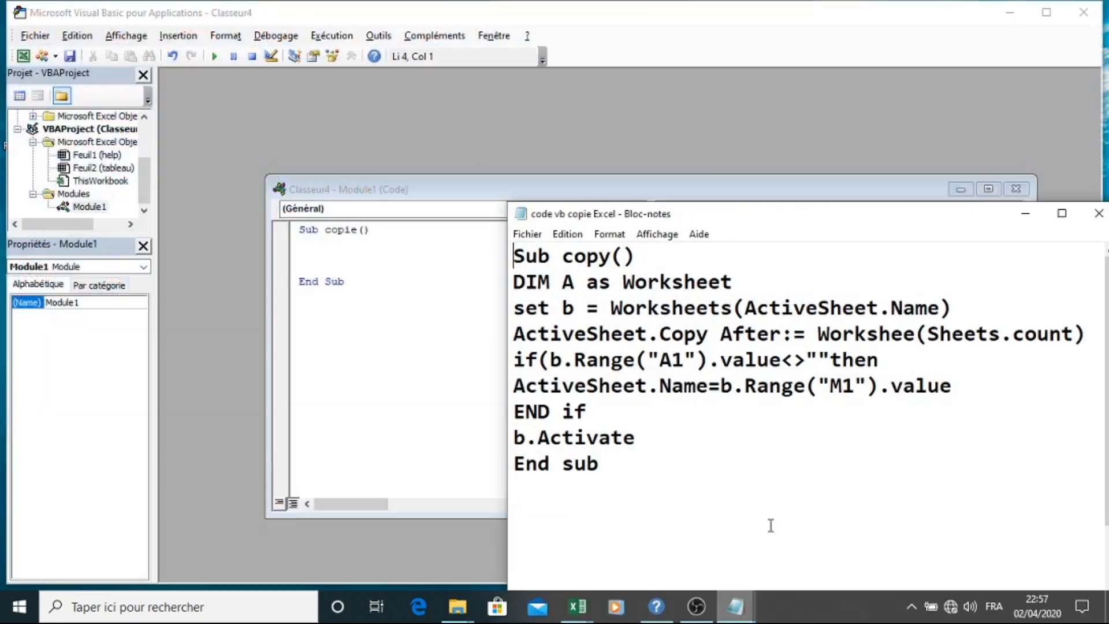
drag(647, 437, 513, 277)
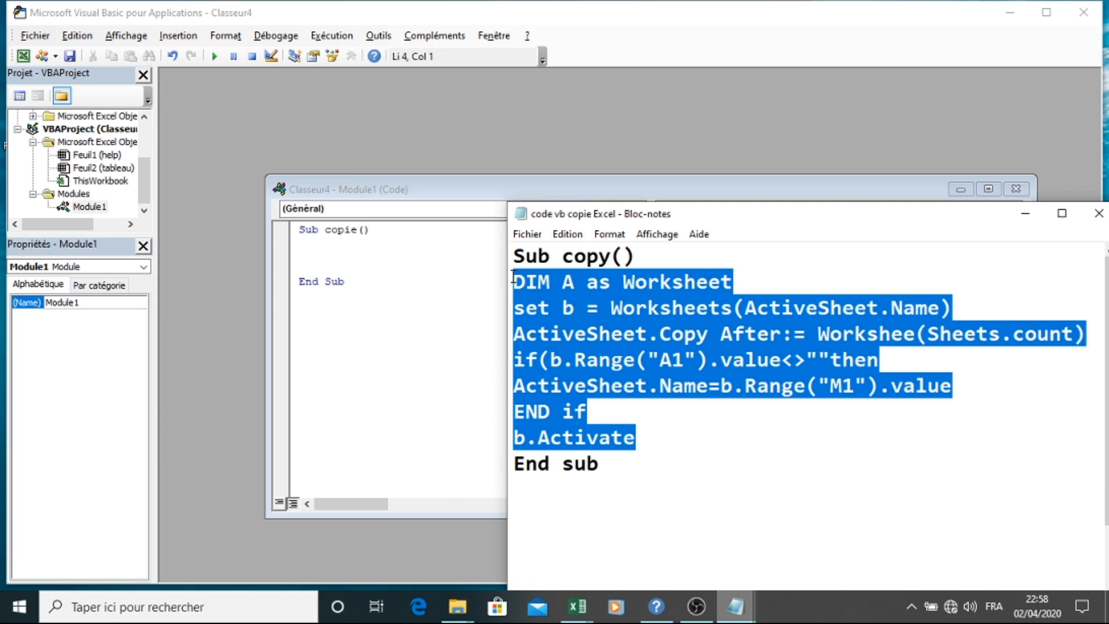
click(424, 251)
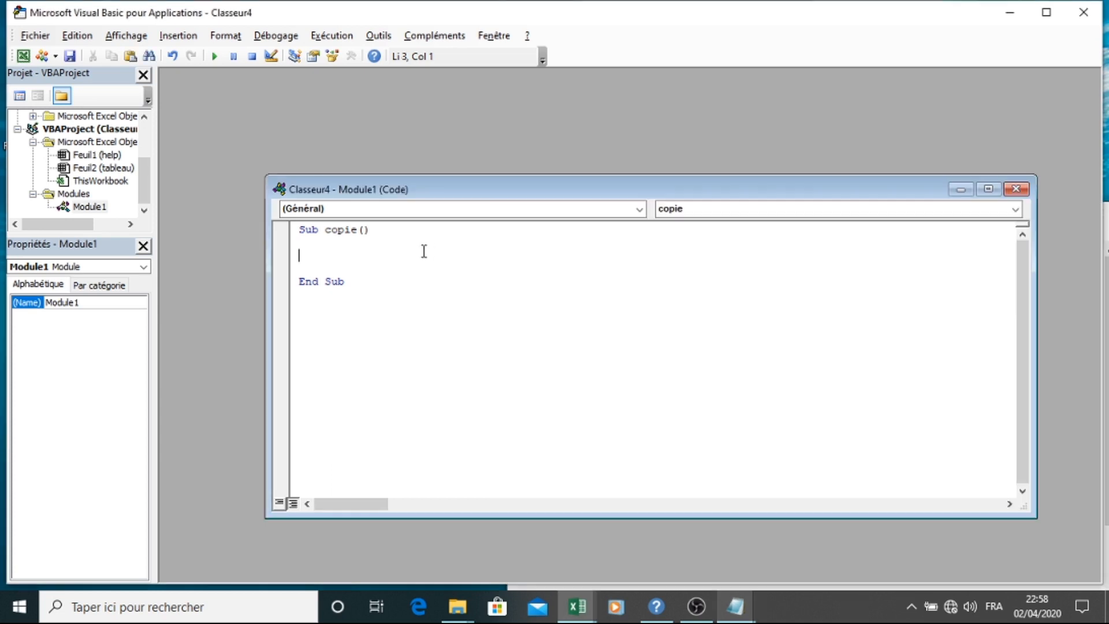
text(Dim A As Worksheet Set b = Worksheets(ActiveSheet.Name) ActiveSheet.Copy After:=Workshee(Sheets.Count) if(b.Range("A1").value<>""then ActiveSheet.Name = b.Range("M1").Value End If b.Activate)
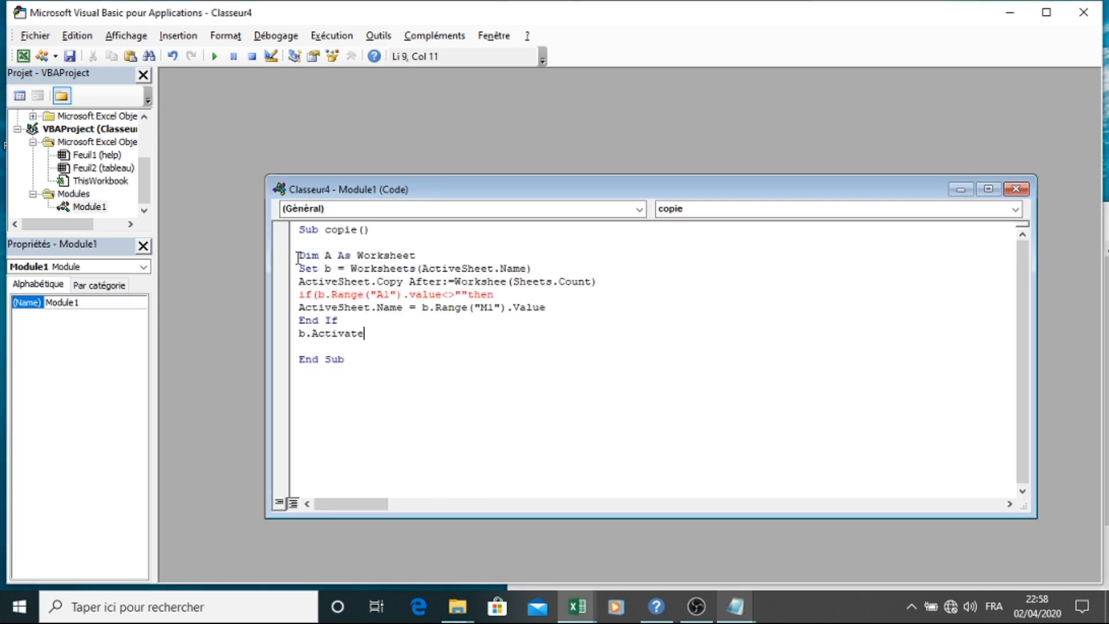
key(BackSpace)
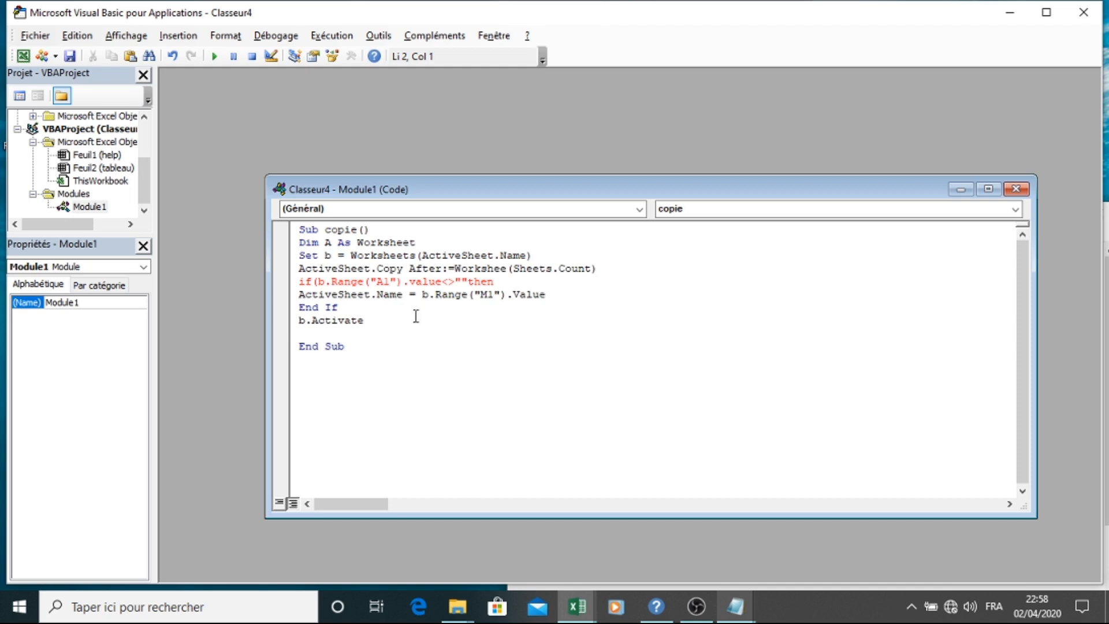
Examine the heading area of the tableau sheet for the month cell that the copie macro should reference.
click(390, 281)
click(616, 606)
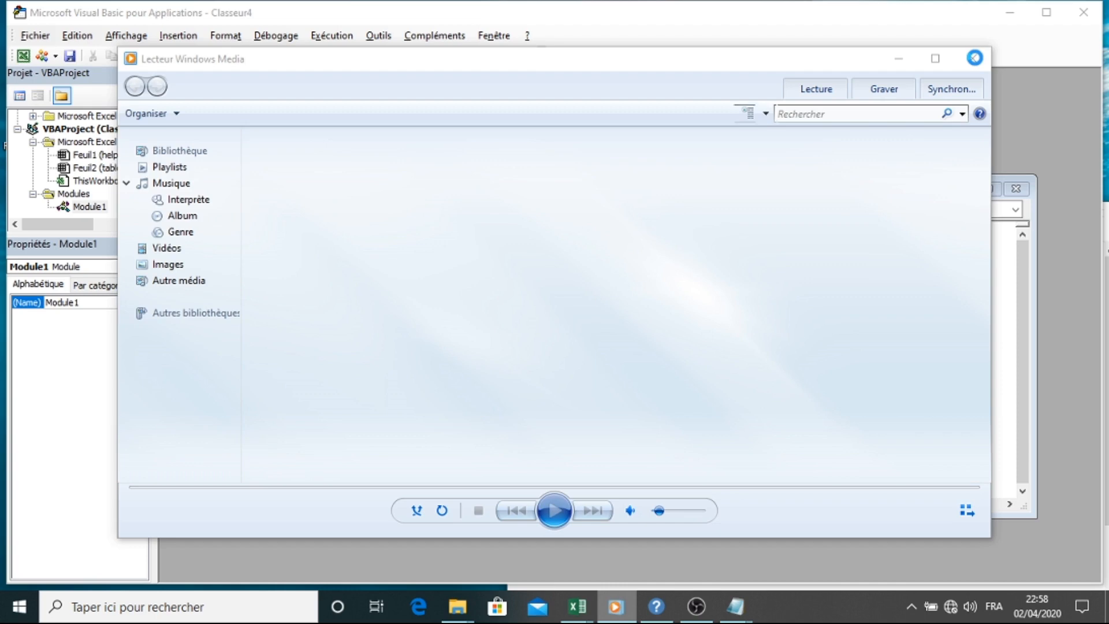
click(973, 59)
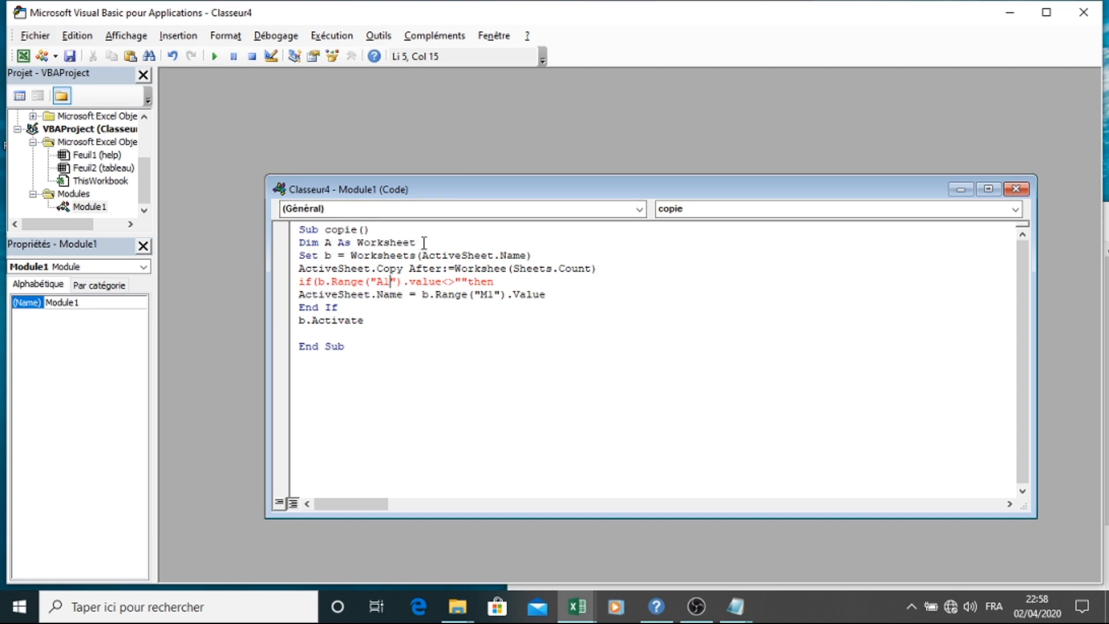
mouse_move(580, 619)
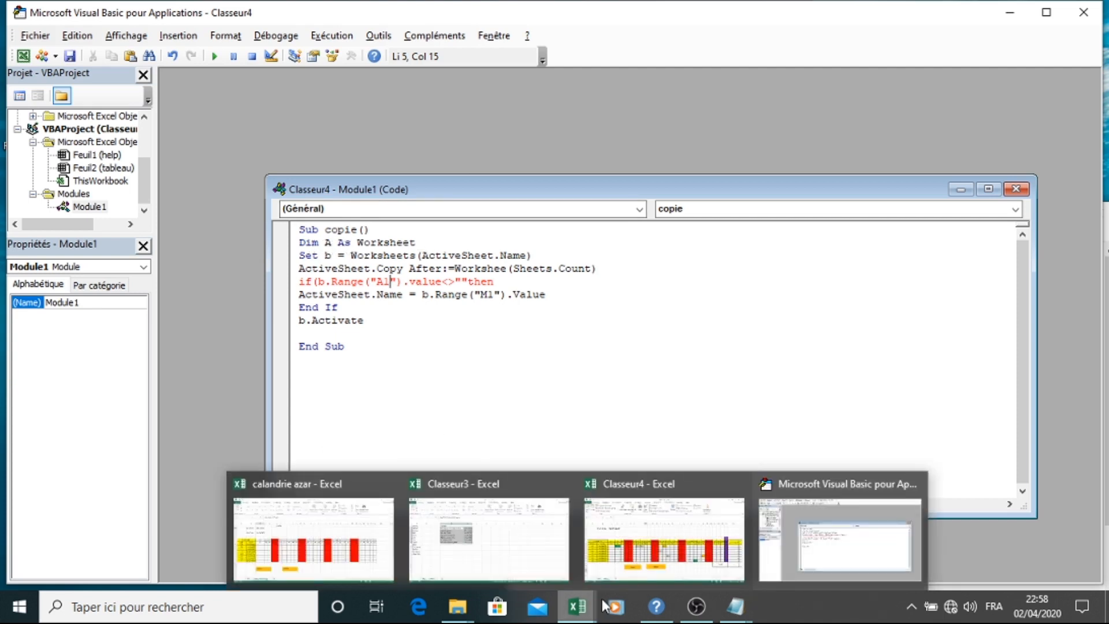
click(678, 508)
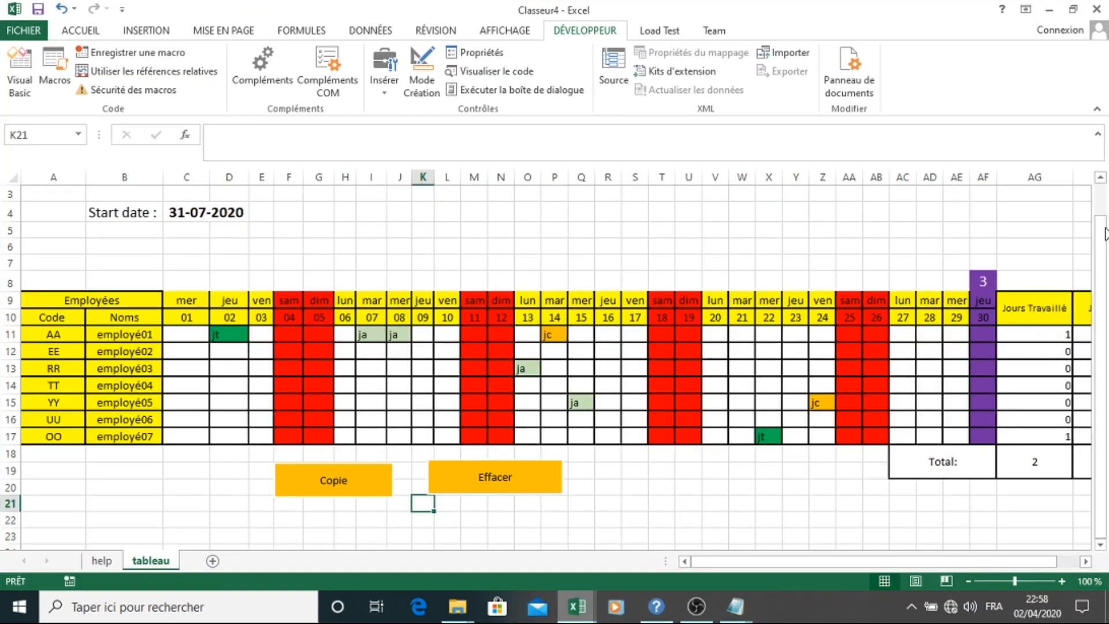
scroll(1103, 208, up, 1)
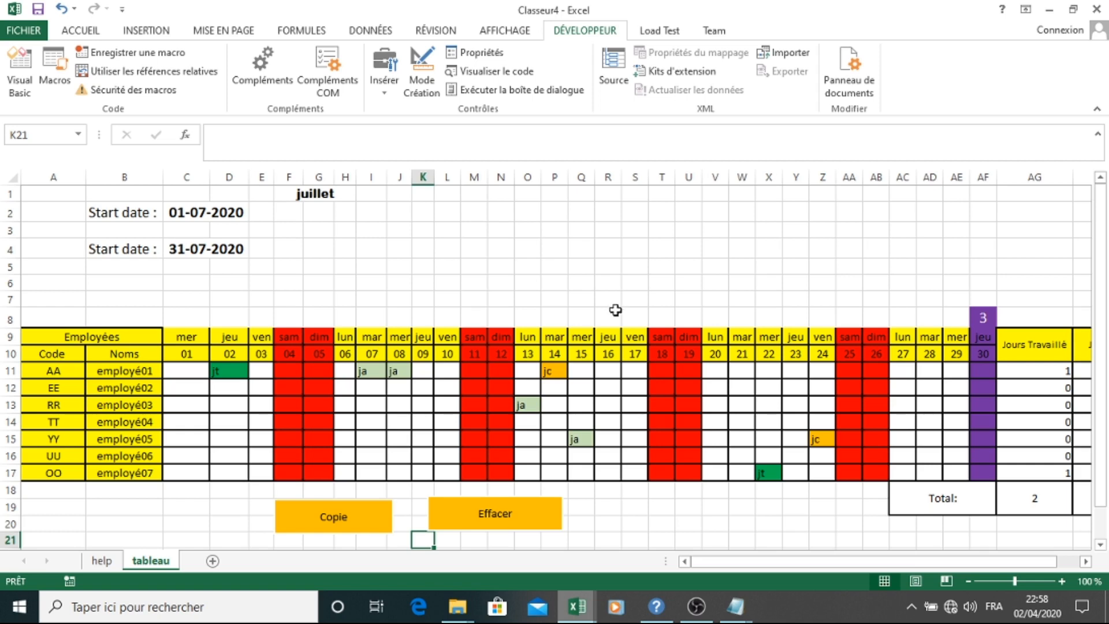
mouse_move(576, 604)
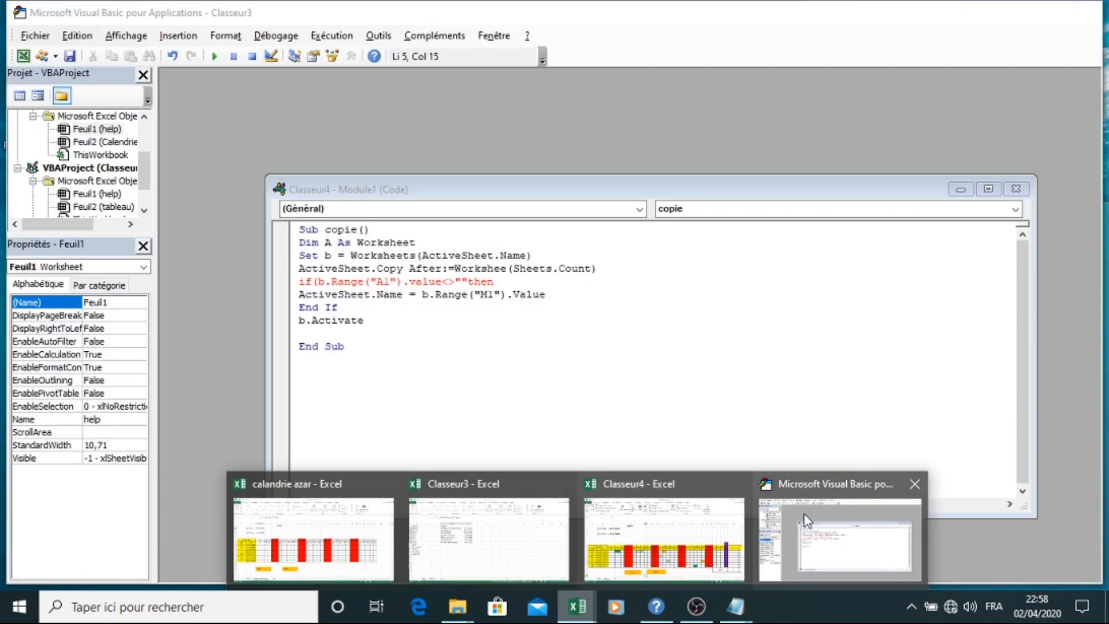
click(805, 523)
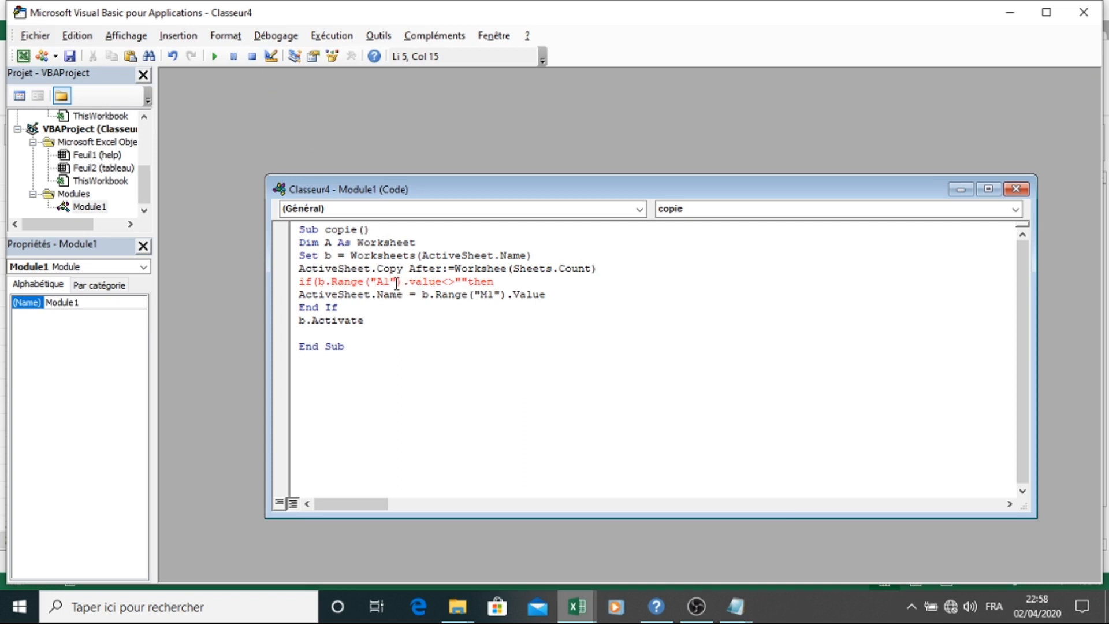
Clear the cell reference inside b.Range on the If line of Sub copie and re-enter it as A1.
key(BackSpace)
key(BackSpace)
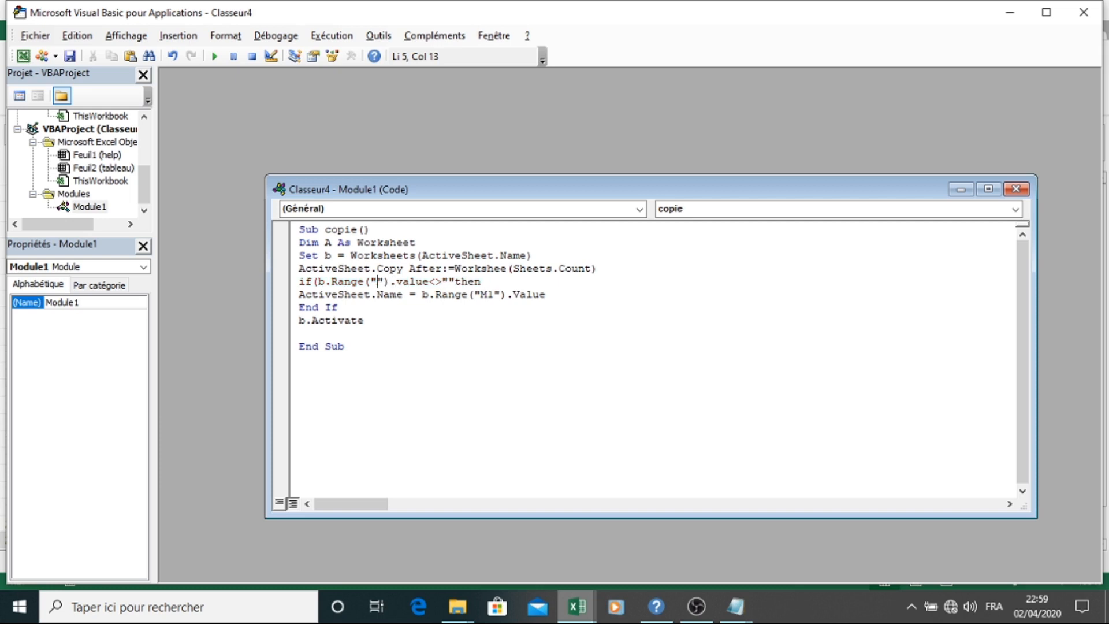
click(214, 58)
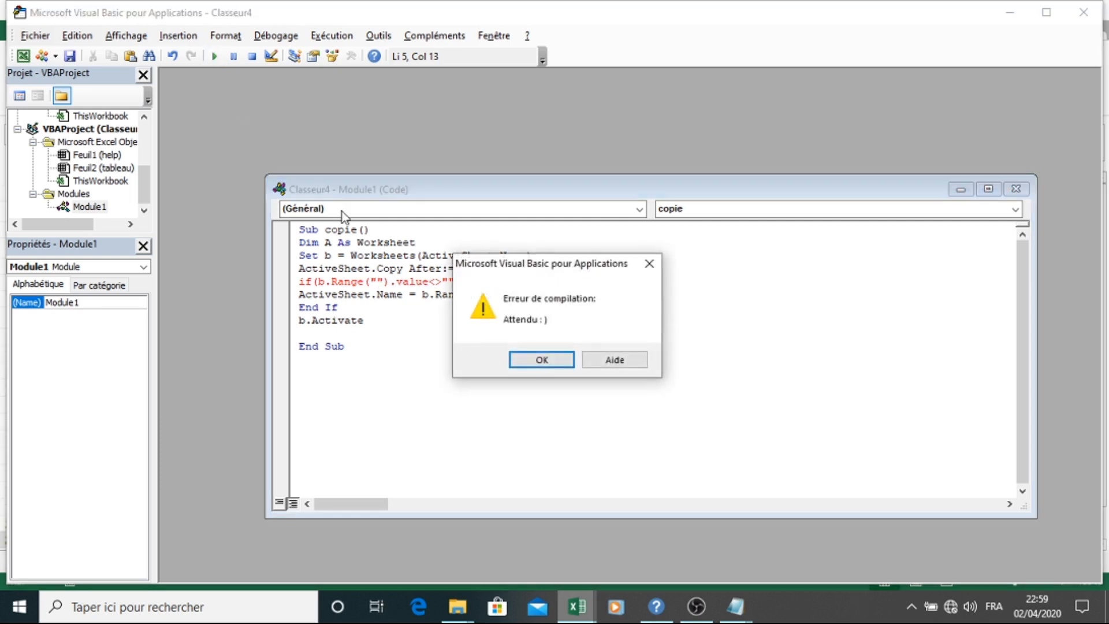
click(527, 359)
click(379, 282)
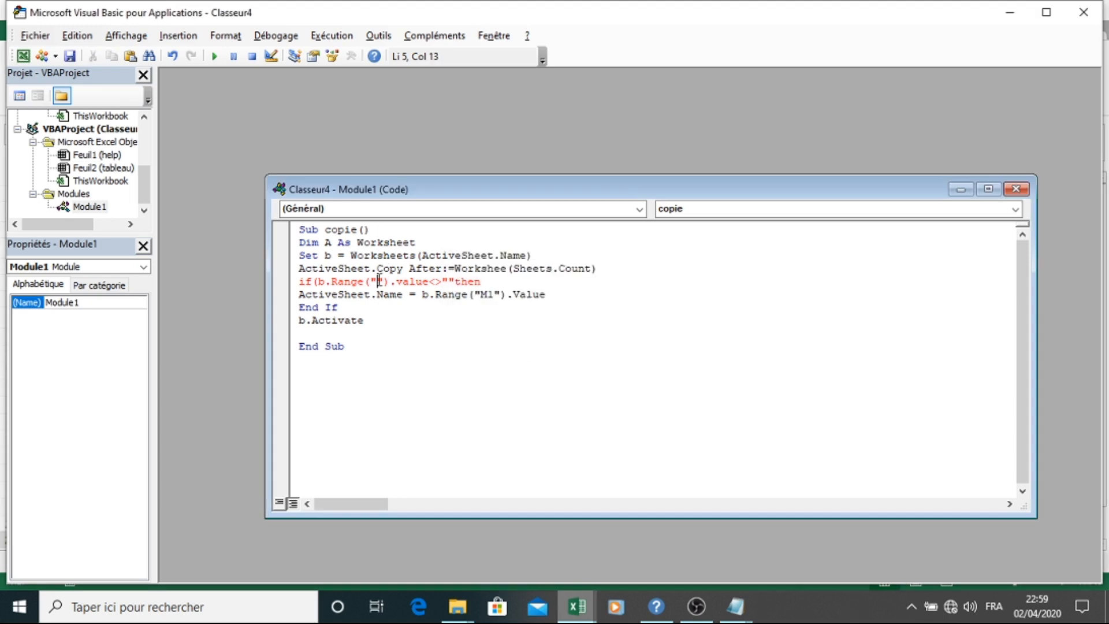
text(A)
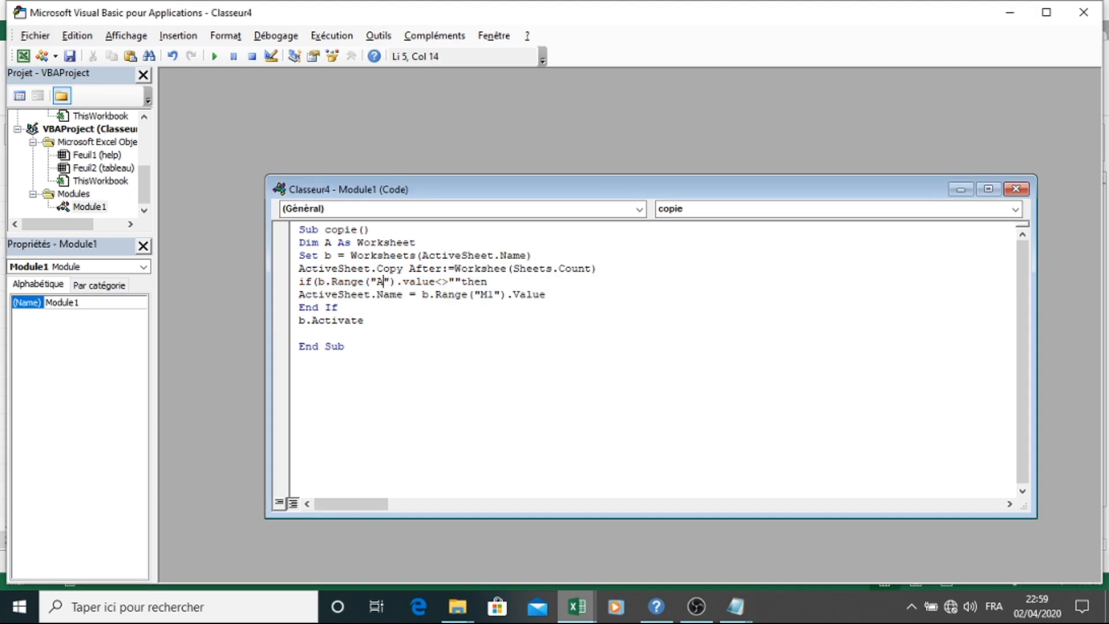
text(1)
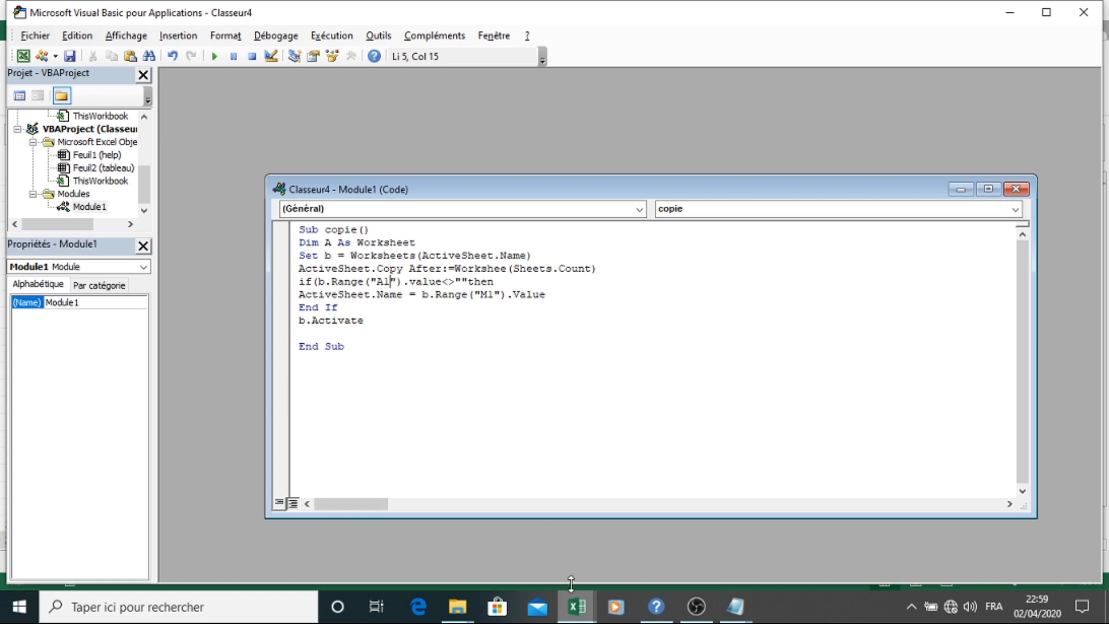
Select the juillet month cell on the tableau sheet to check its cell address.
mouse_move(577, 612)
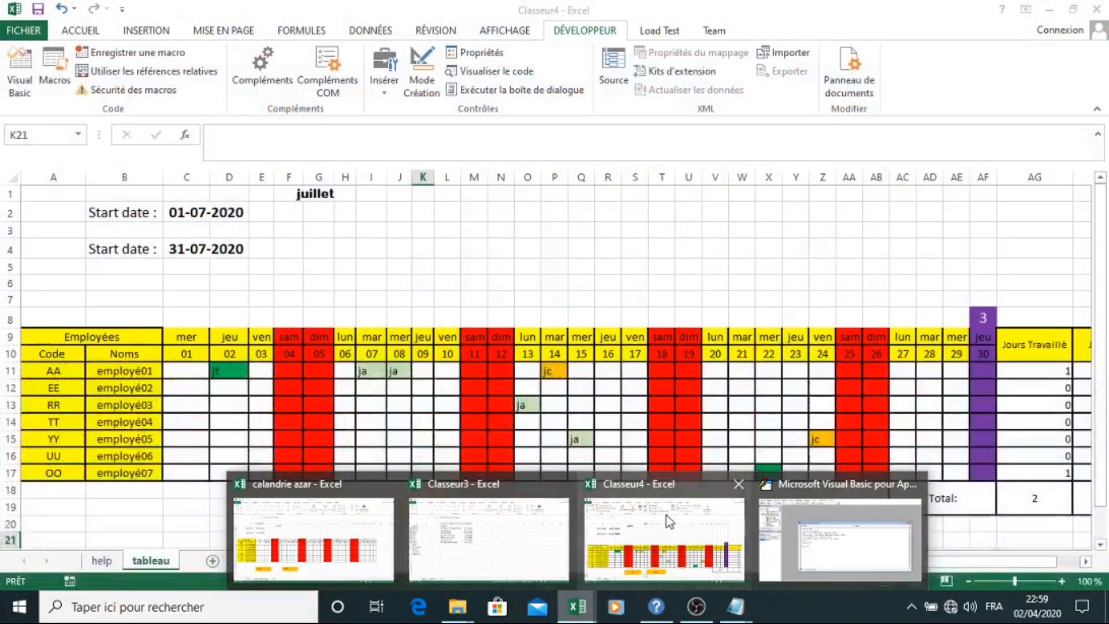
click(666, 515)
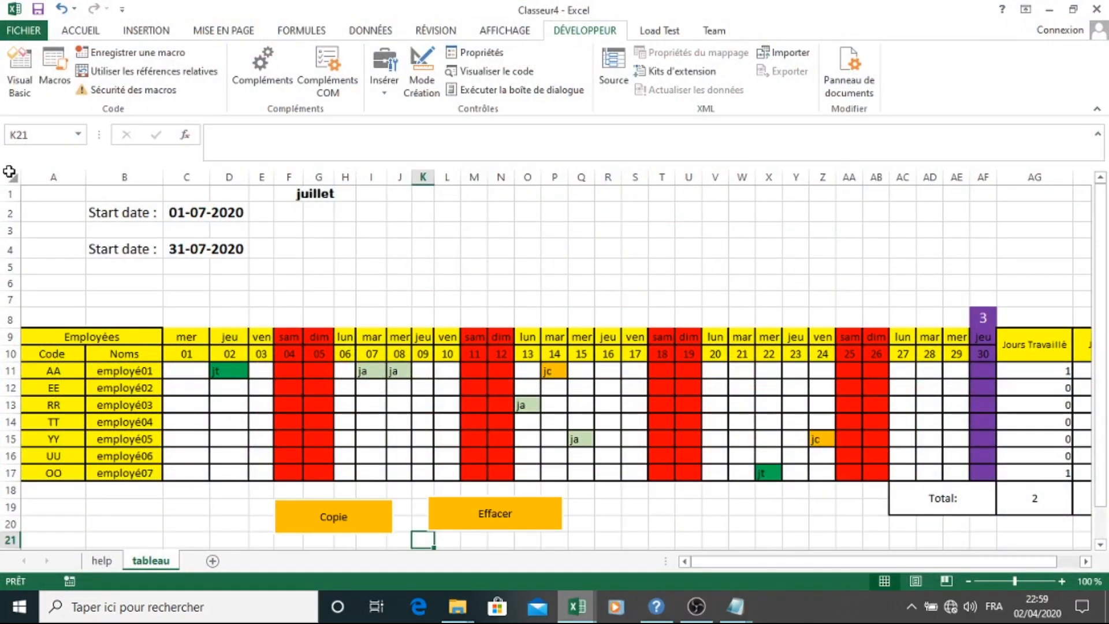
click(11, 176)
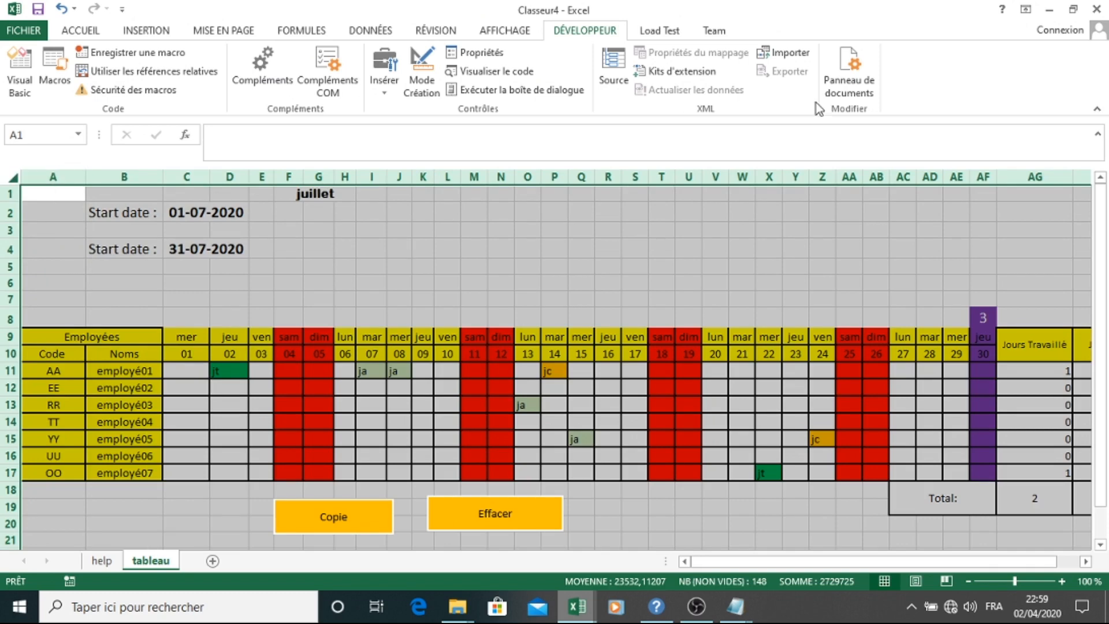
click(1101, 231)
click(332, 195)
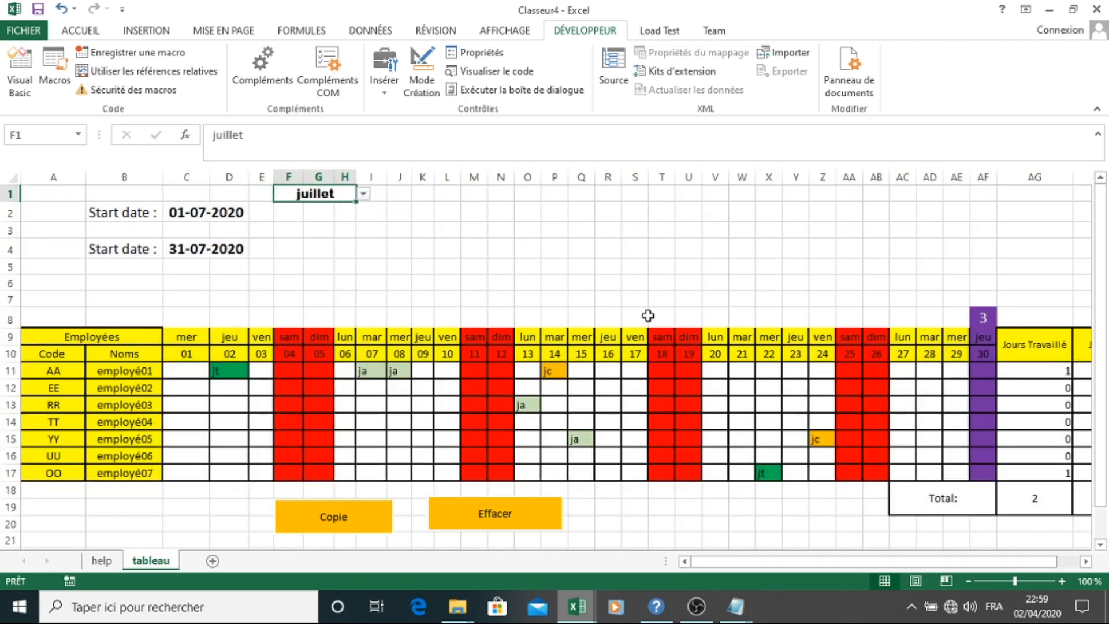
mouse_move(577, 617)
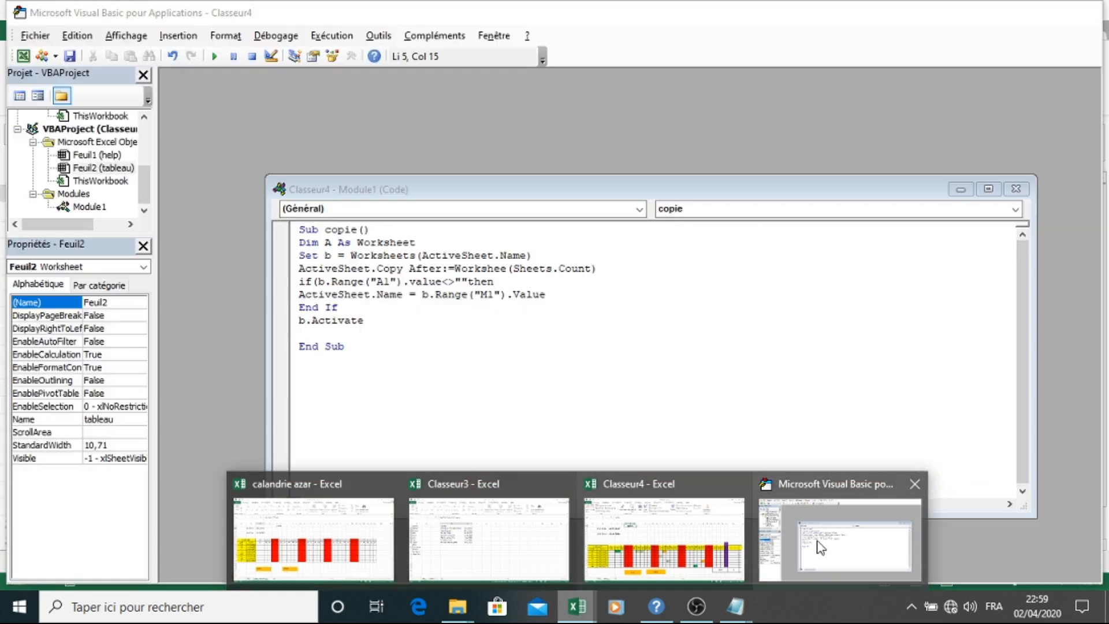
Insert a space before the then keyword on the If line of Sub copie.
click(840, 537)
click(494, 295)
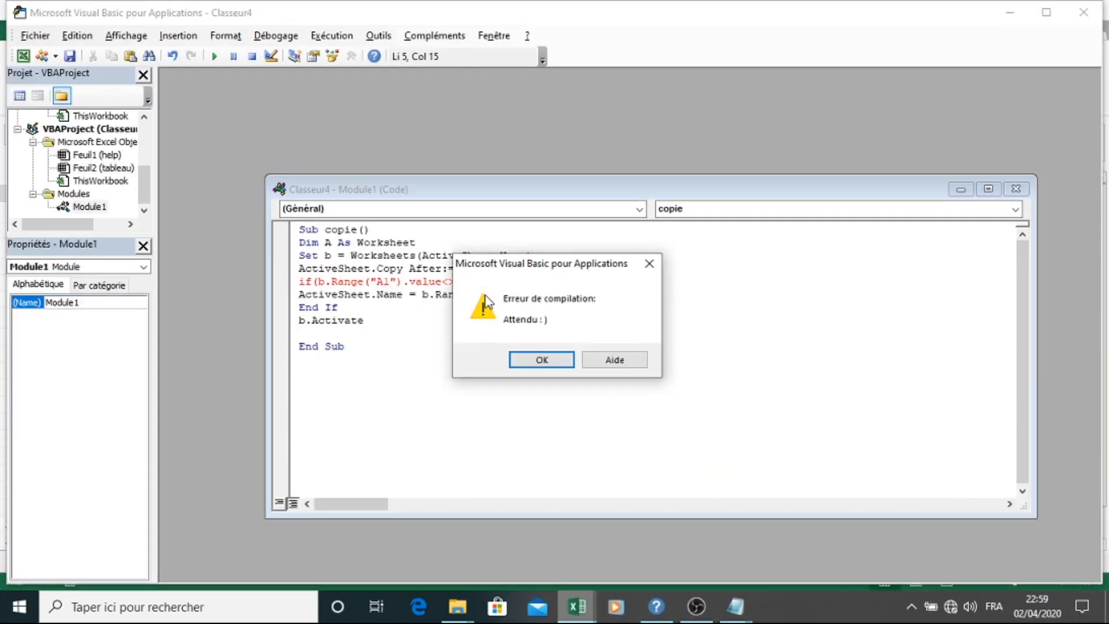
click(649, 264)
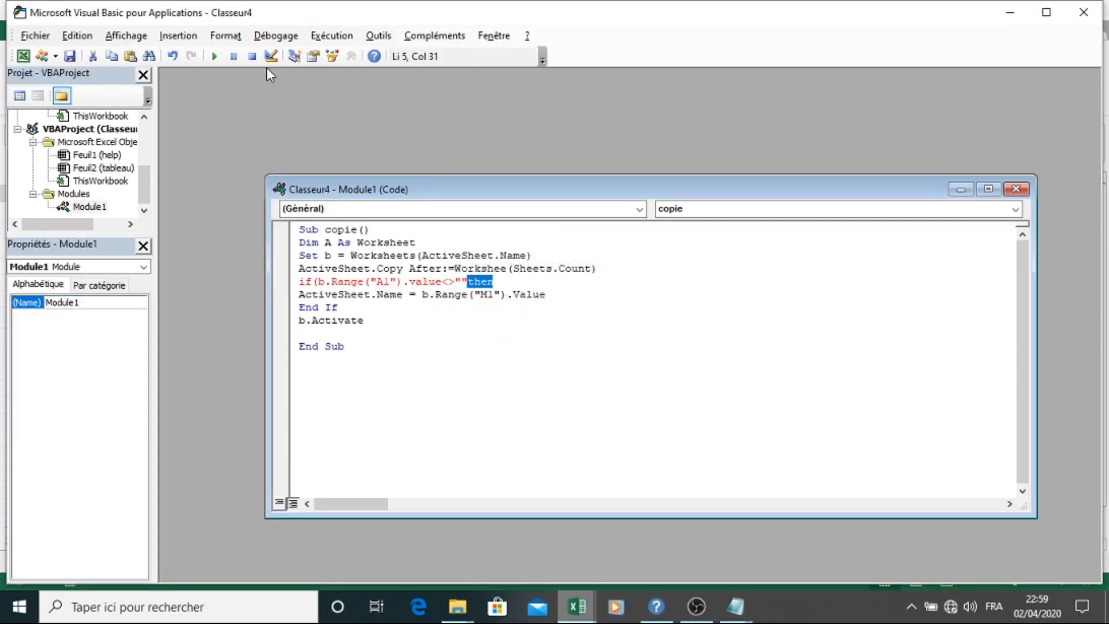
click(467, 281)
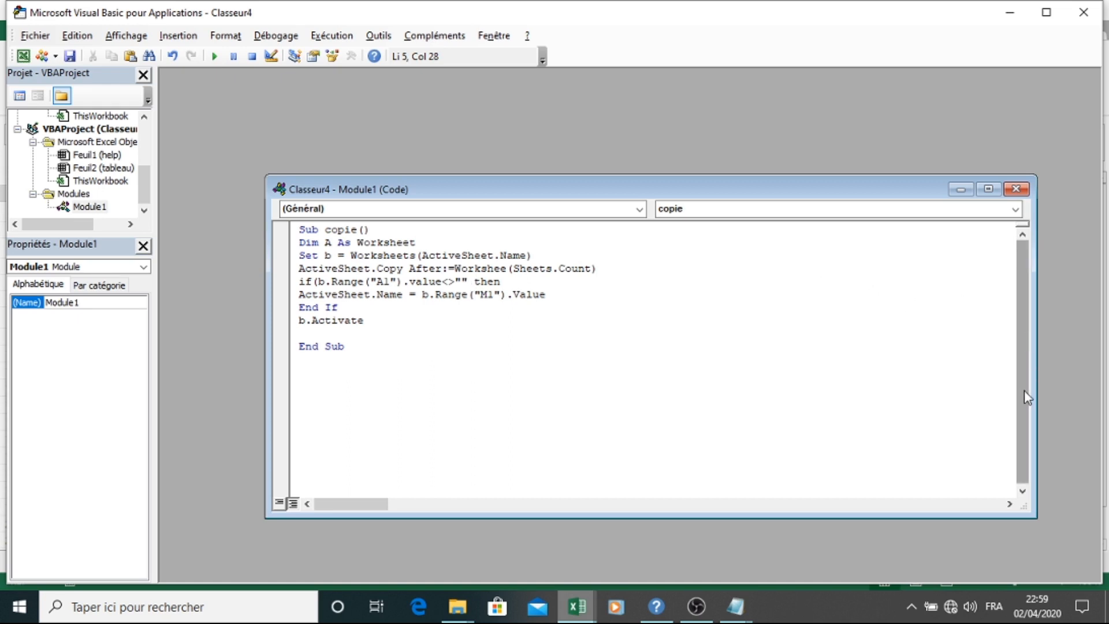
click(486, 296)
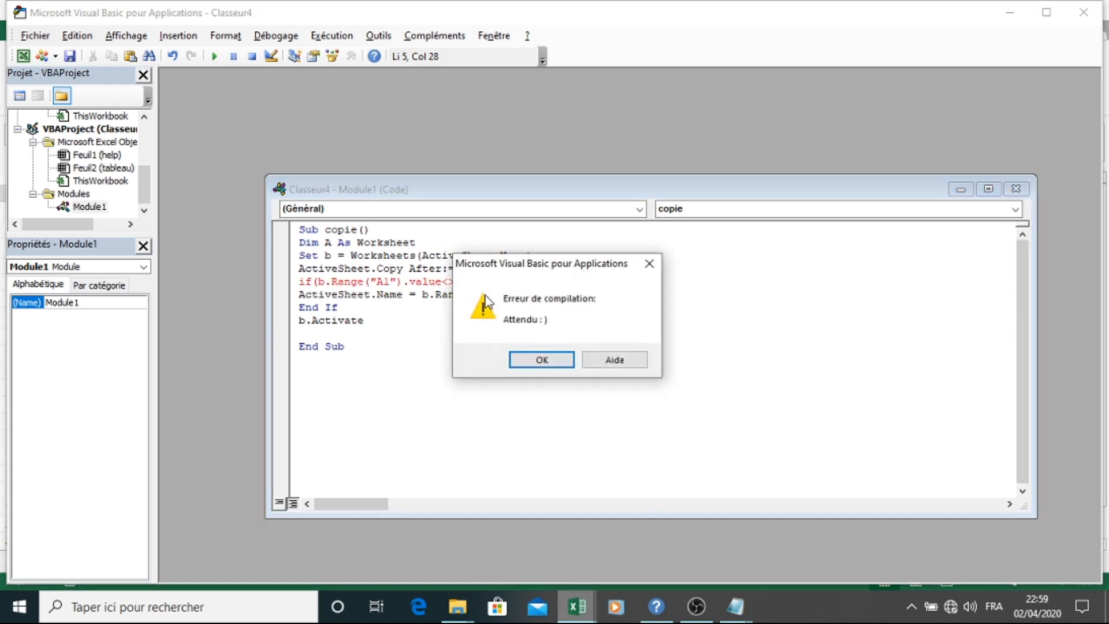
click(529, 359)
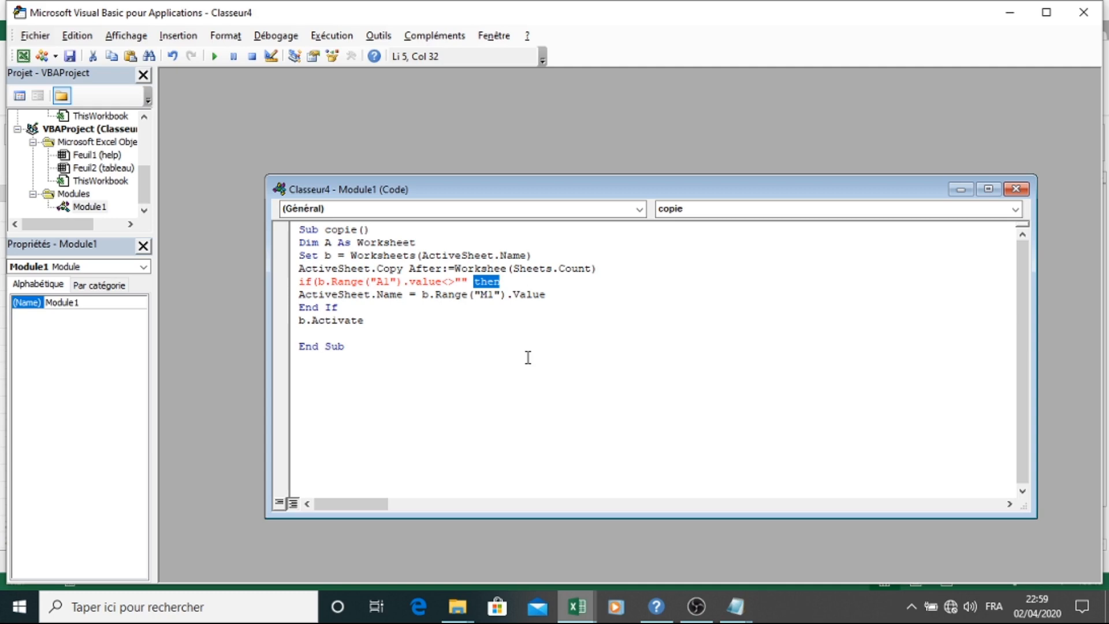
Compare Sub copie with the code vb copie Excel text and set the b.Range reference on its ActiveSheet.Name line to F1.
mouse_move(736, 606)
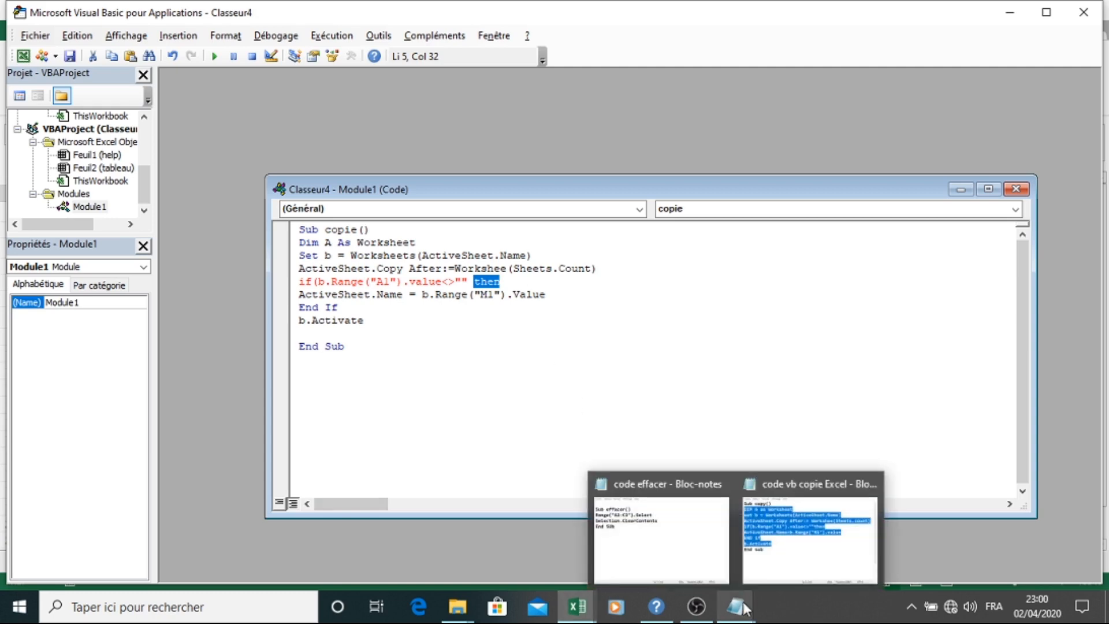
click(811, 530)
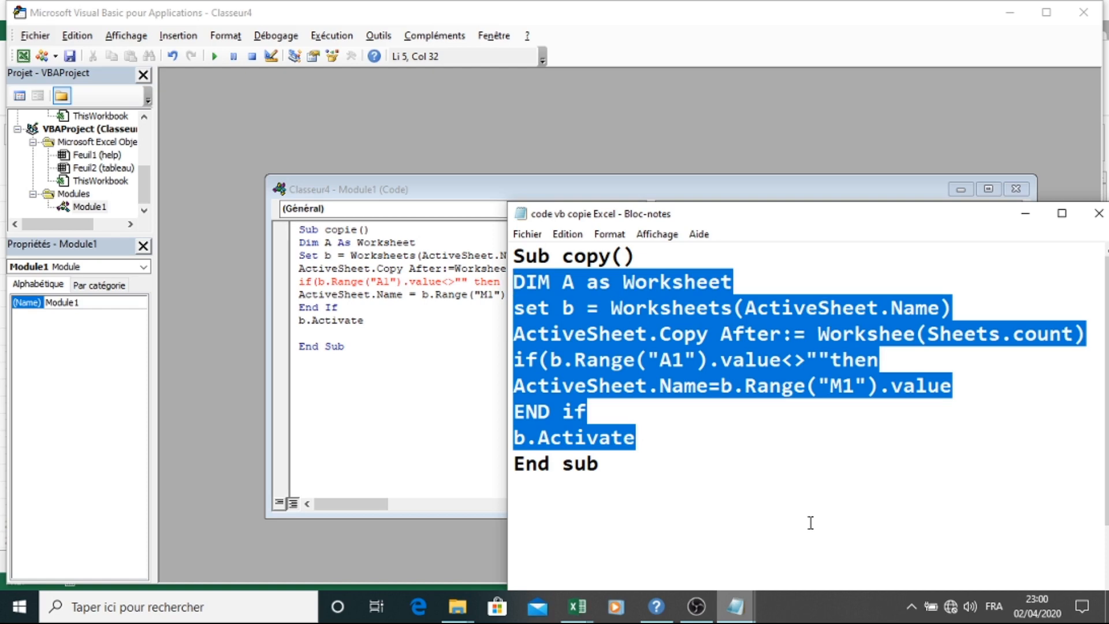
click(1029, 213)
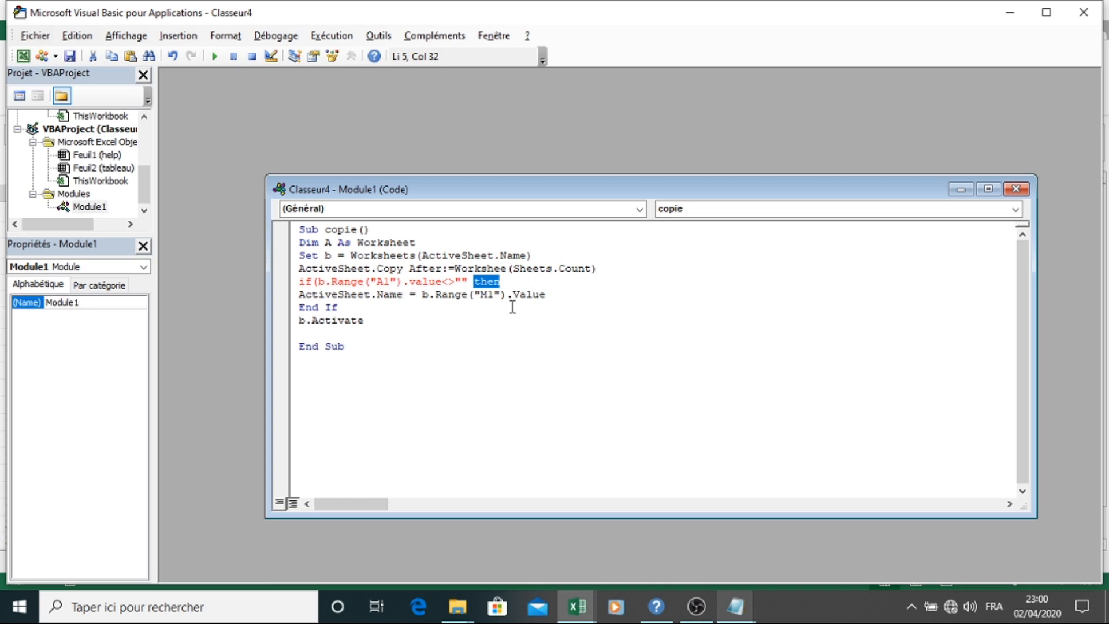
click(488, 295)
key(BackSpace)
text(F)
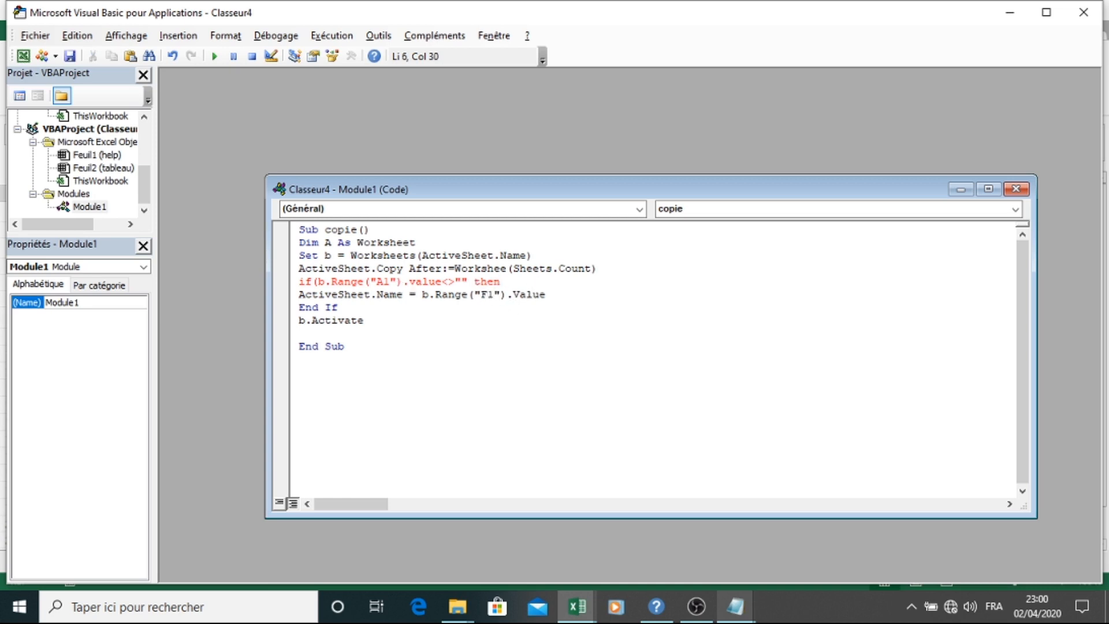
click(411, 332)
Run the copie macro and correct the misspelled collection name after After:= on the ActiveSheet.Copy line to Worksheets.
click(217, 59)
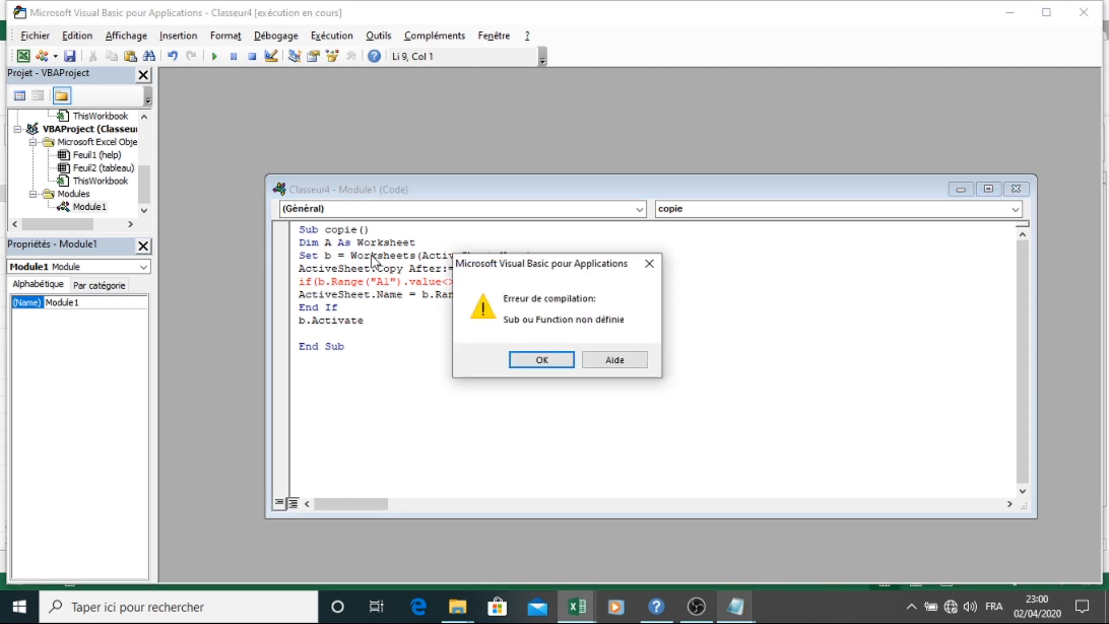
click(526, 361)
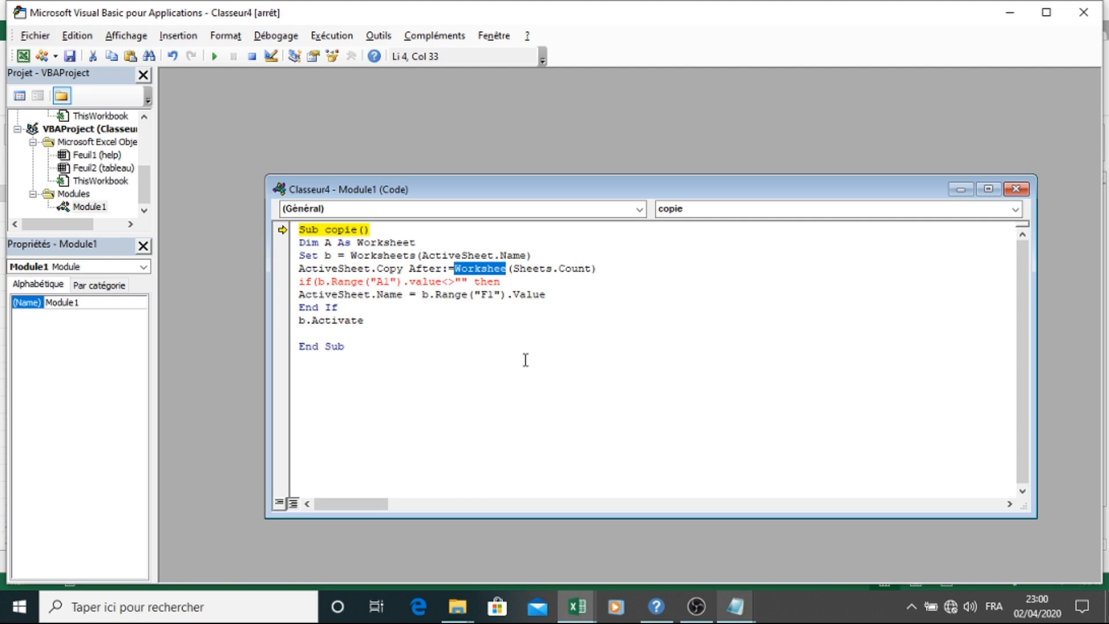
click(507, 269)
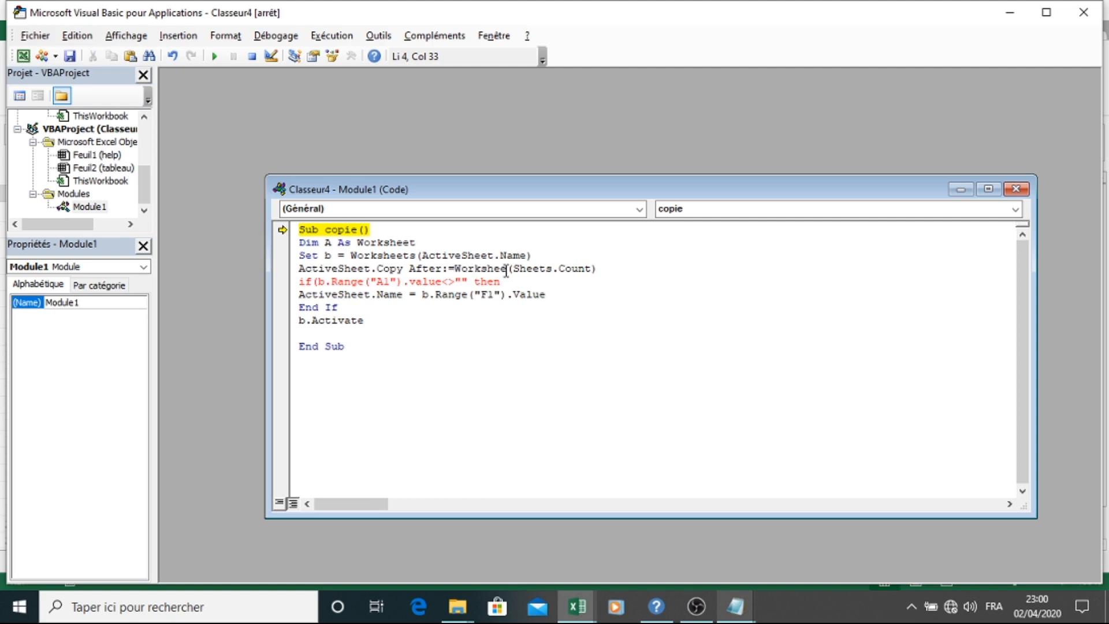
text(s)
click(515, 346)
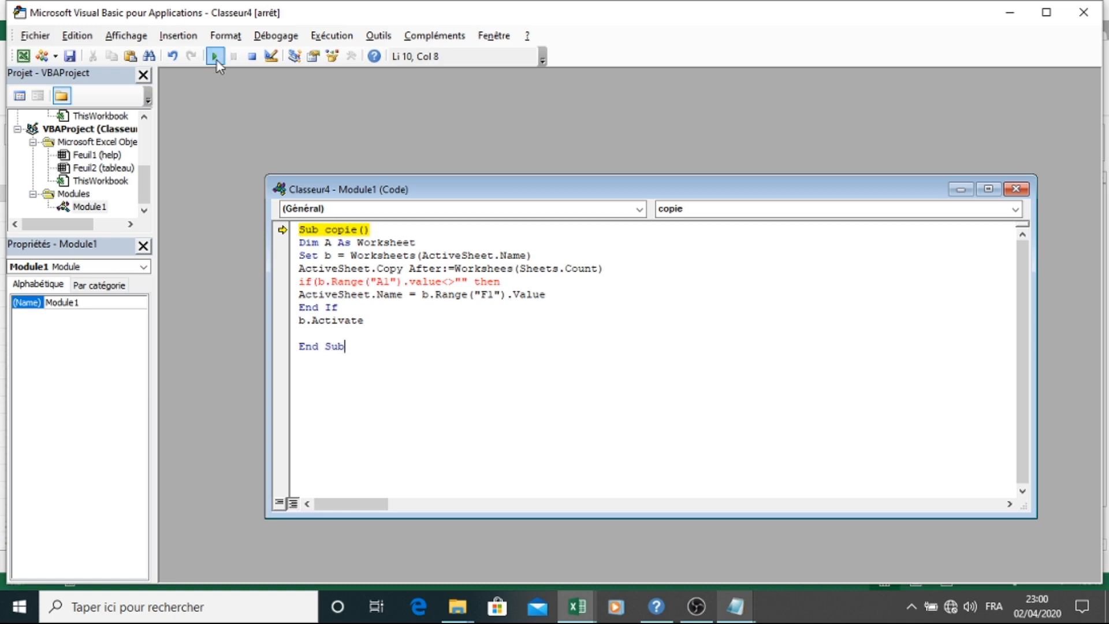
click(217, 59)
click(523, 363)
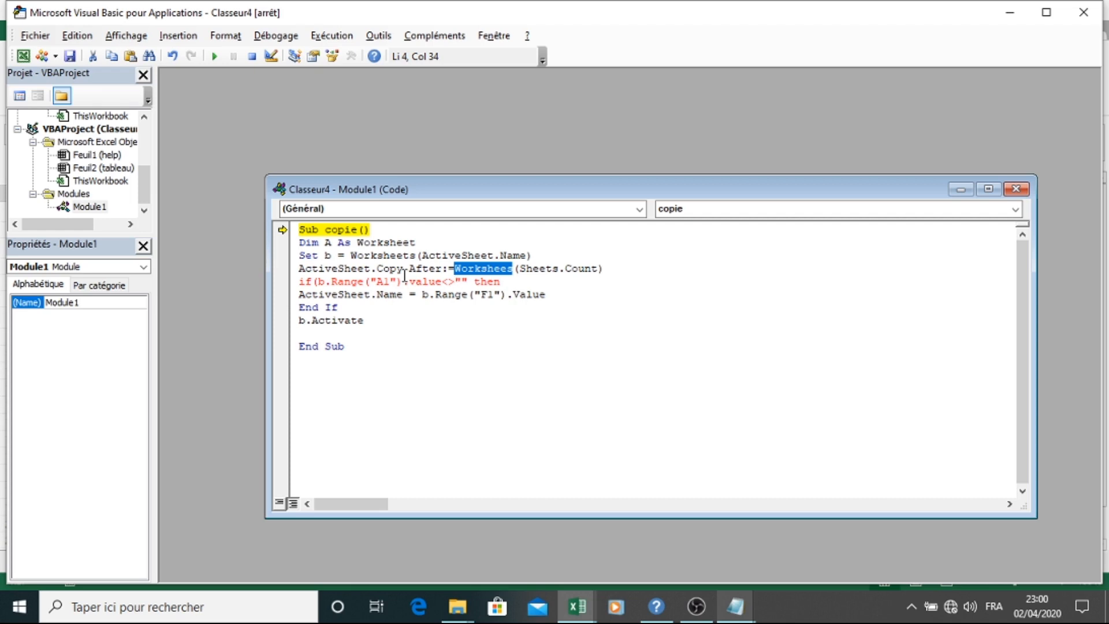
click(509, 270)
text(t)
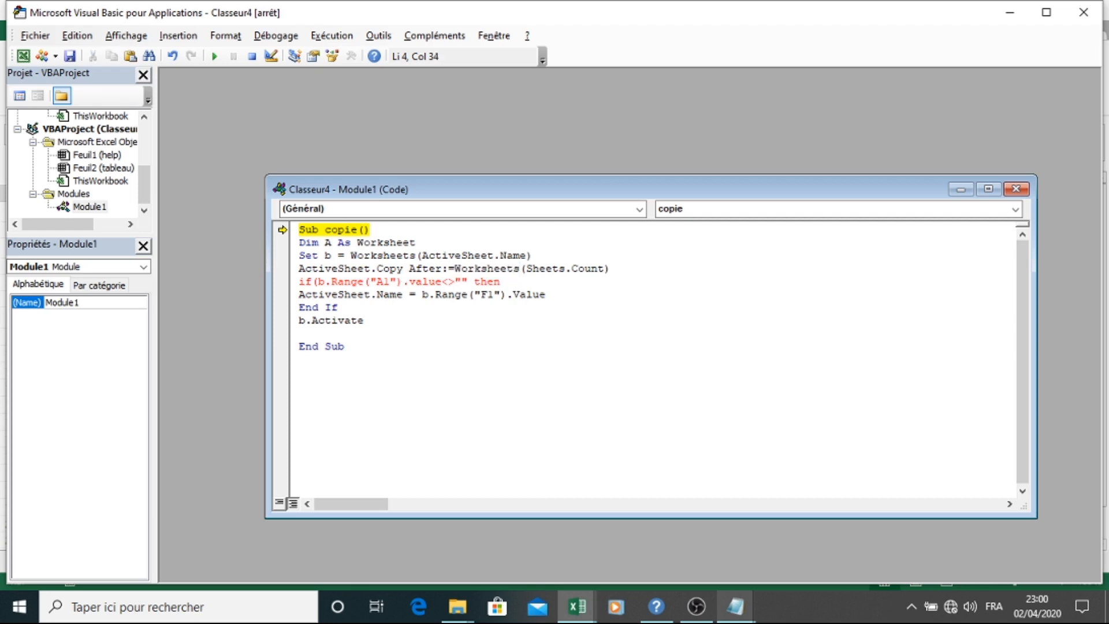
Add the missing closing parenthesis after the empty quotes on the If line, reset the halted execution and run Sub copie again.
click(473, 317)
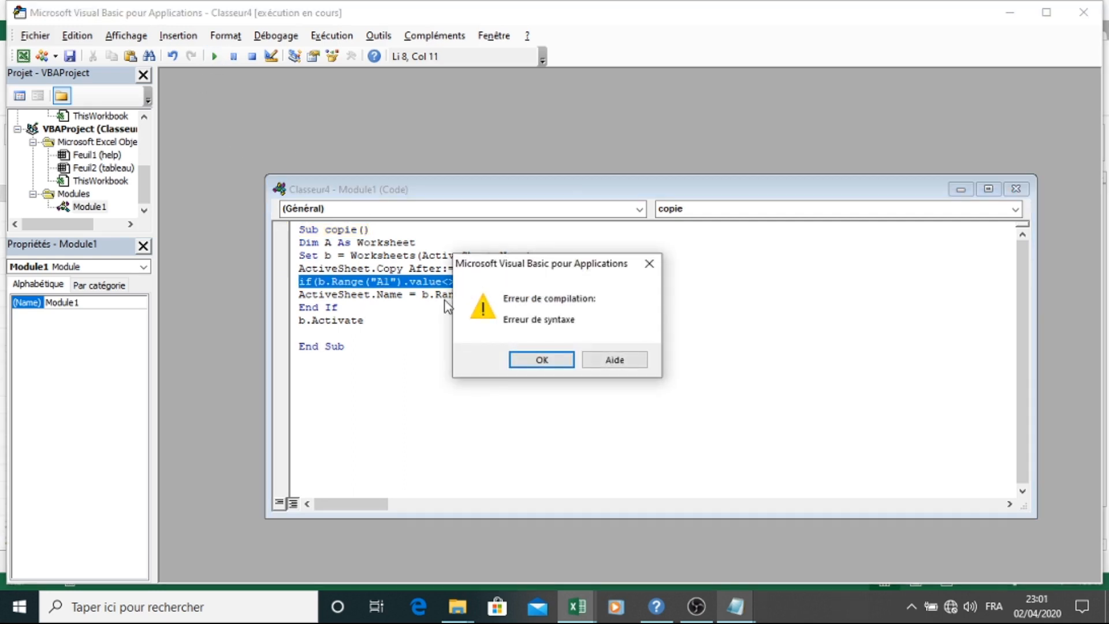
click(512, 358)
click(443, 315)
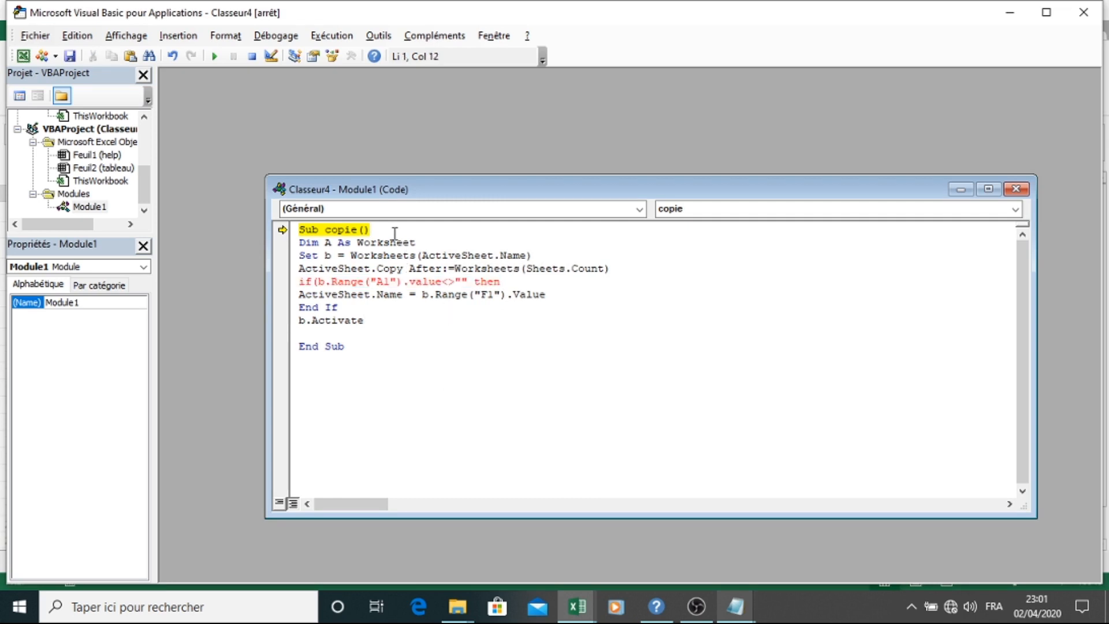
mouse_move(580, 611)
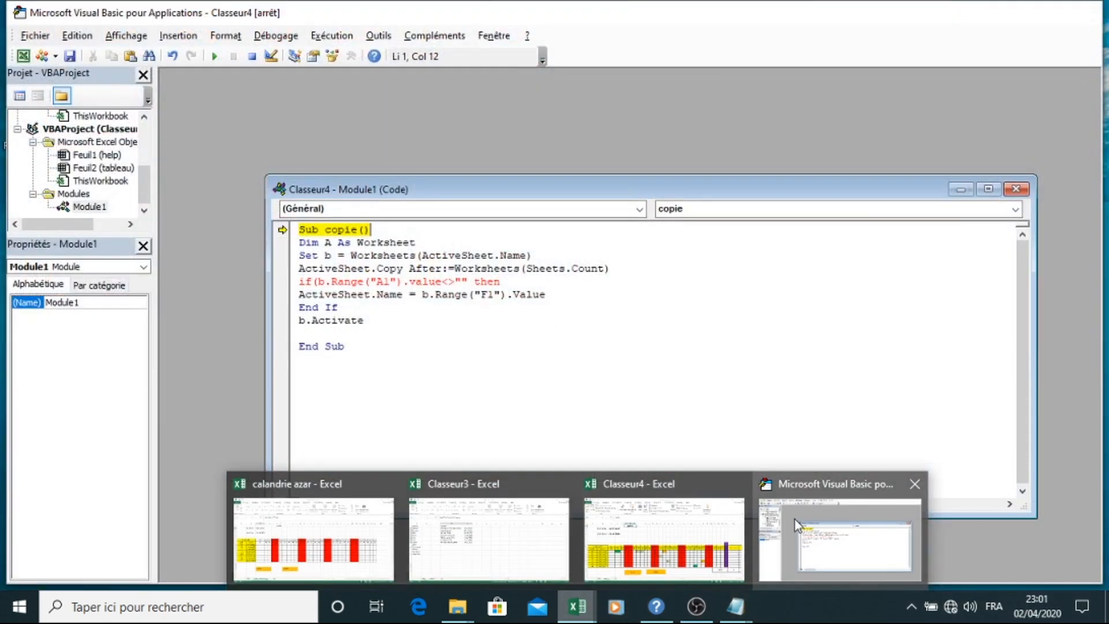
click(795, 518)
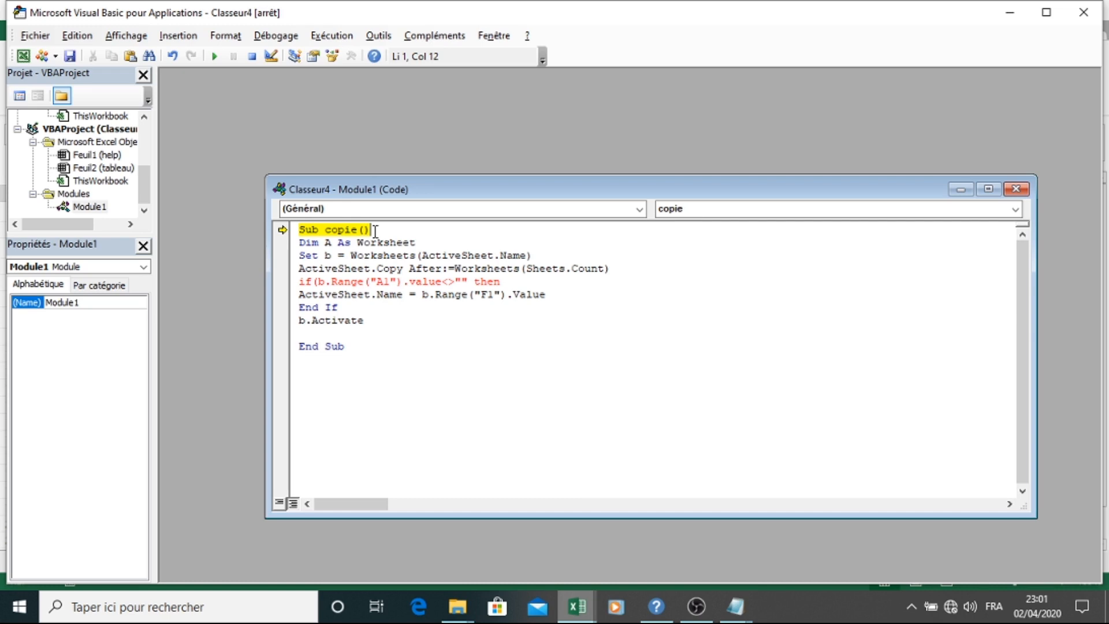
click(393, 282)
click(443, 281)
text())
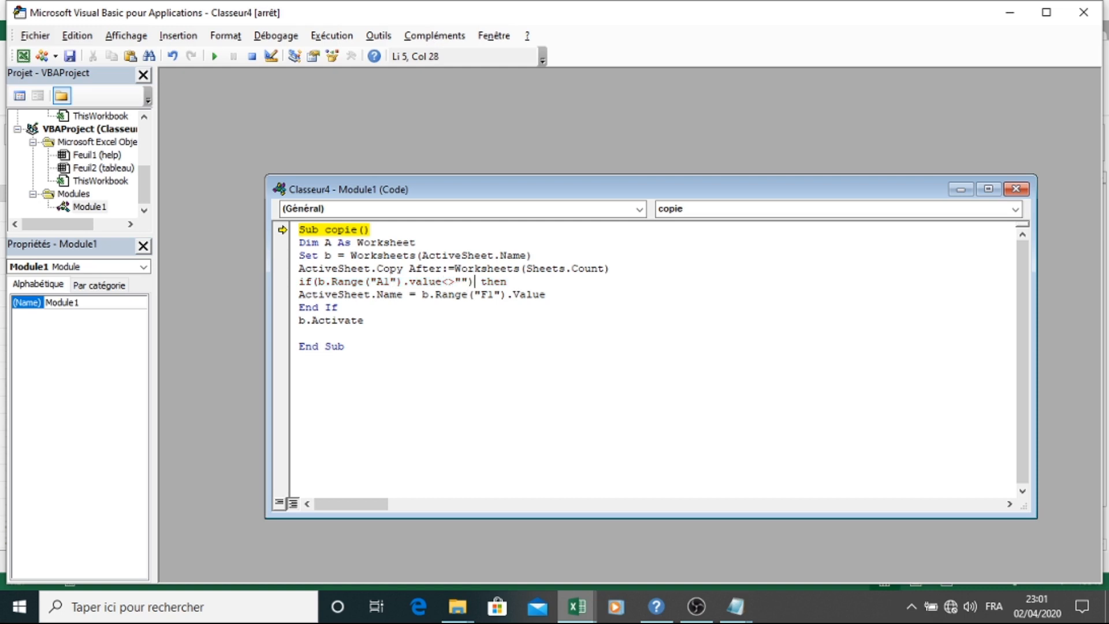
click(253, 58)
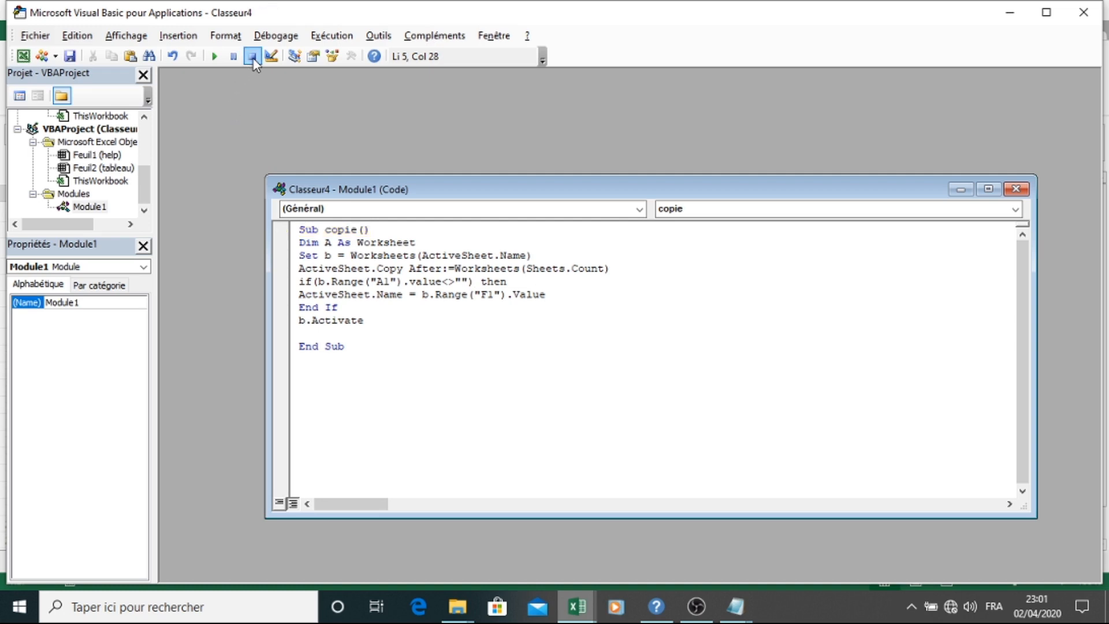
click(218, 58)
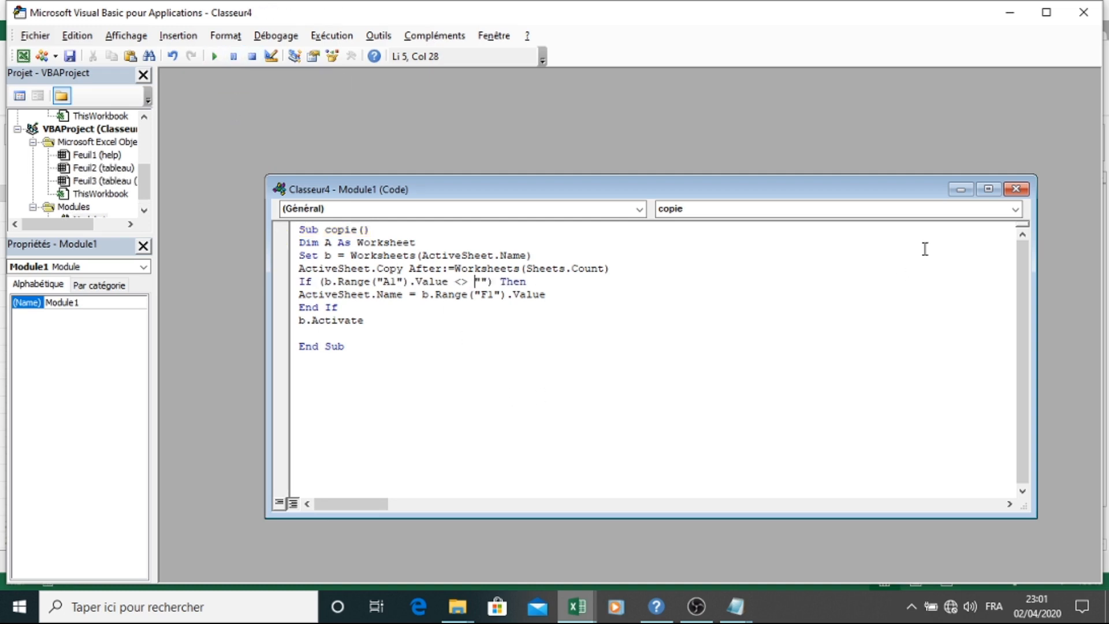
Close the Module1 code window and insert a new module containing an empty Sub effacer procedure.
click(1016, 189)
click(88, 41)
click(87, 40)
click(57, 57)
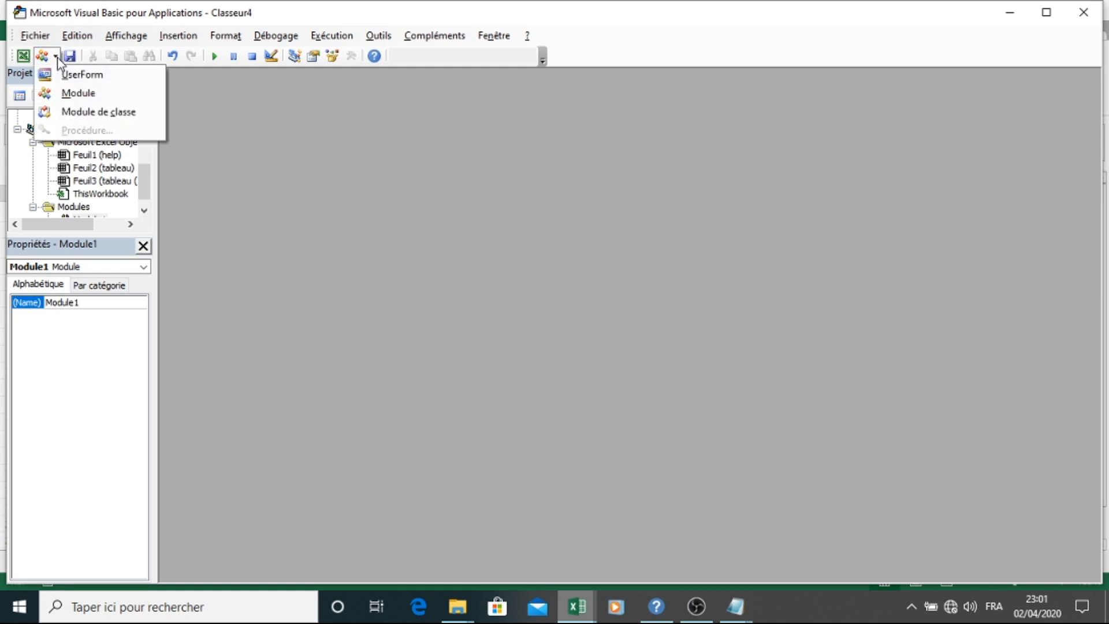
click(74, 93)
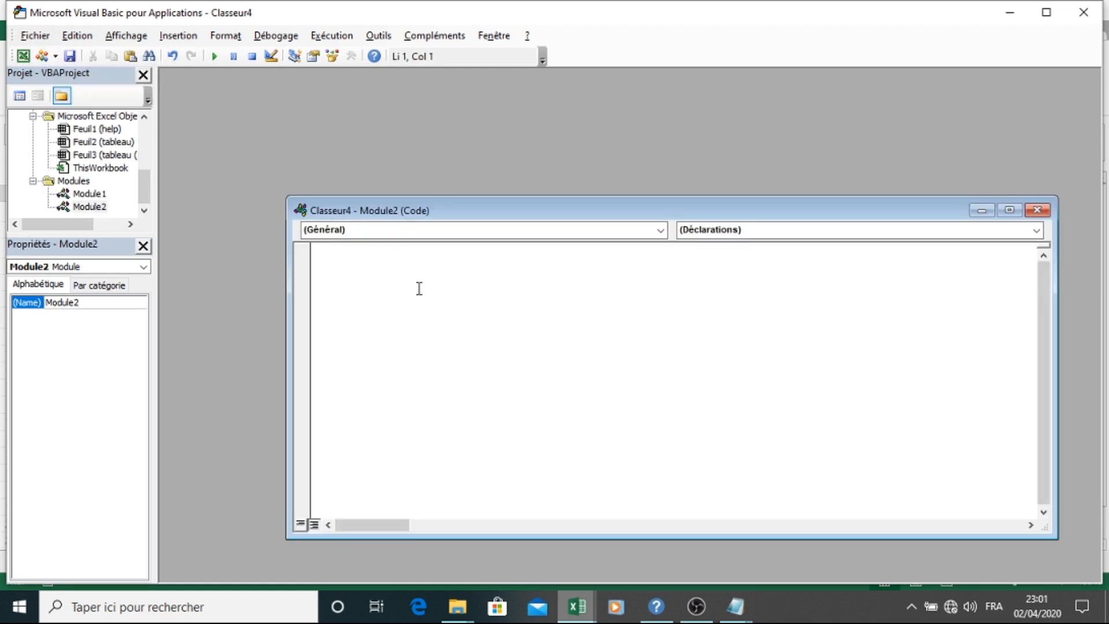
text(sub effacer)
key(Return)
key(Return)
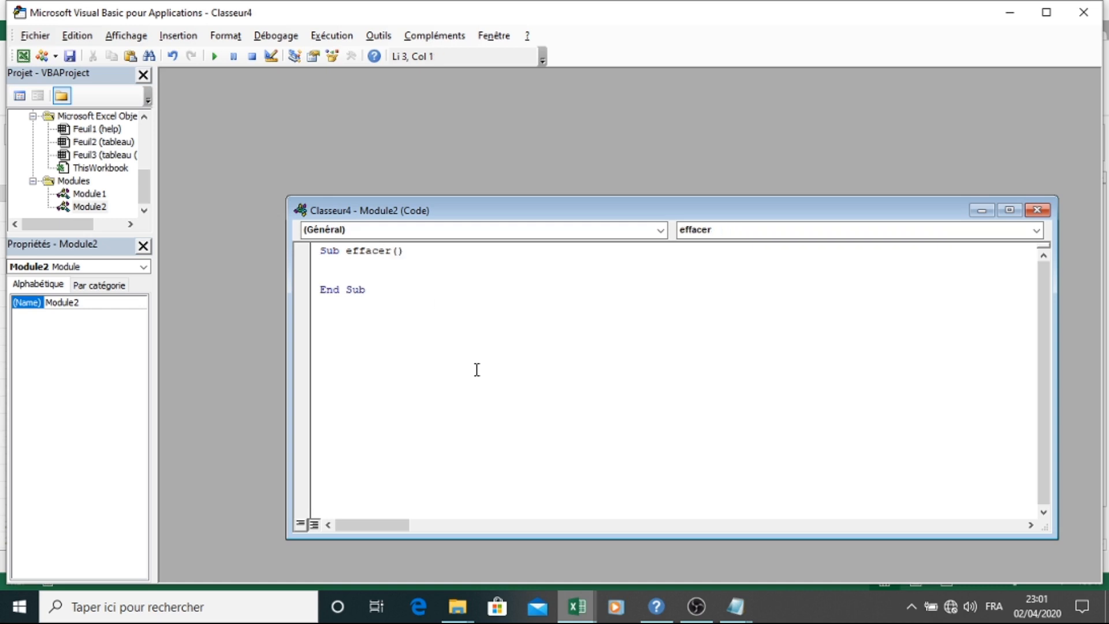
Copy the Range("A3:C3").Select and Selection.ClearContents lines from the code effacer text file into Sub effacer.
mouse_move(736, 603)
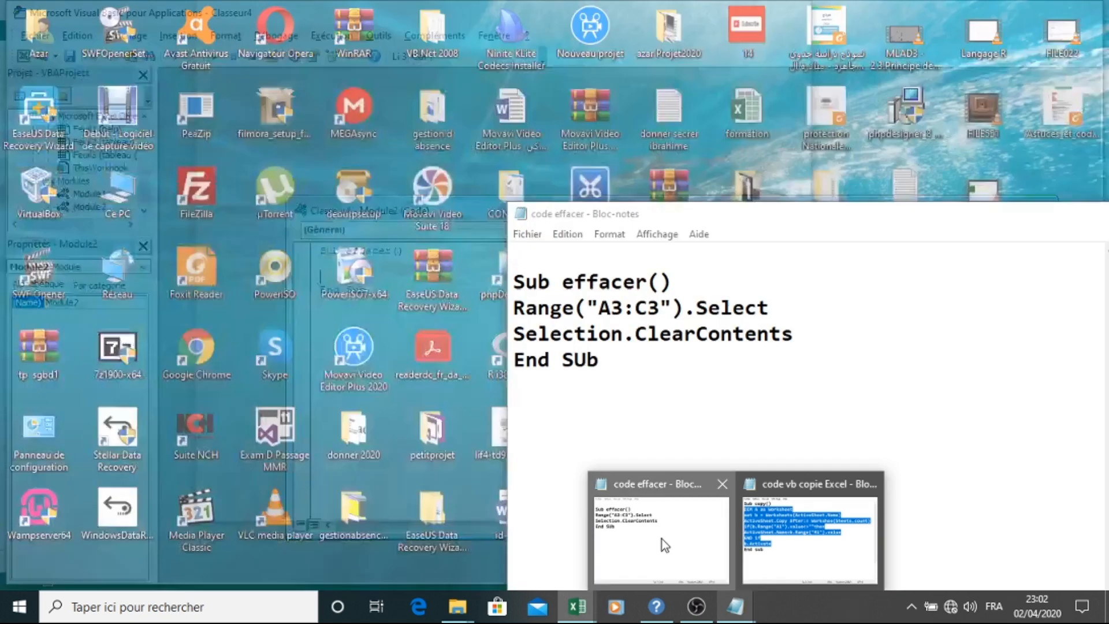
click(660, 540)
drag(797, 334, 503, 306)
key(ctrl+c)
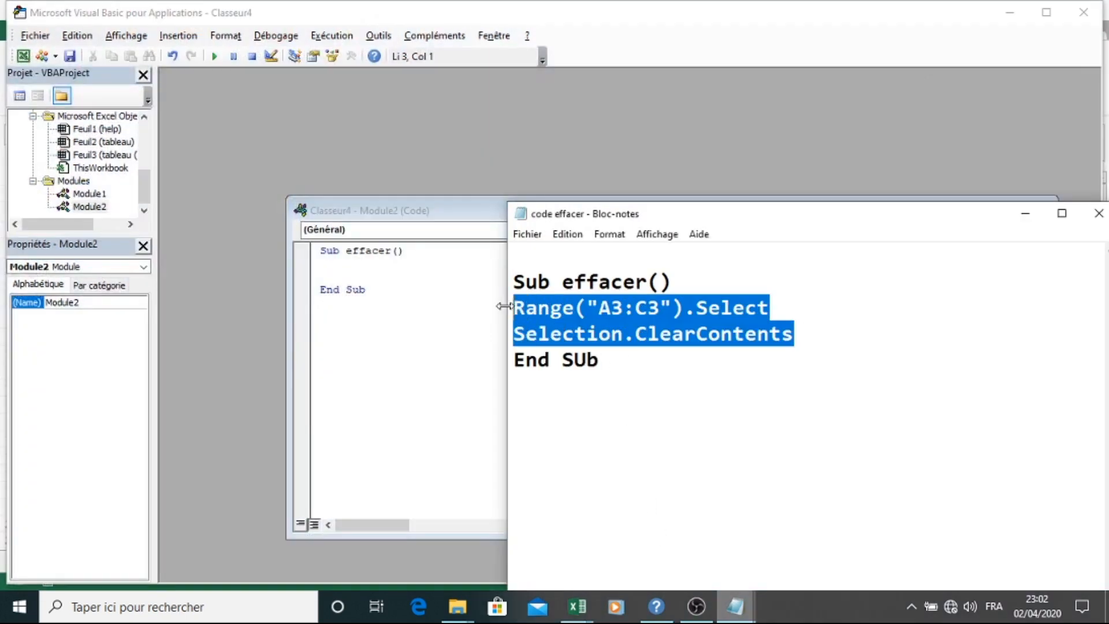
click(387, 277)
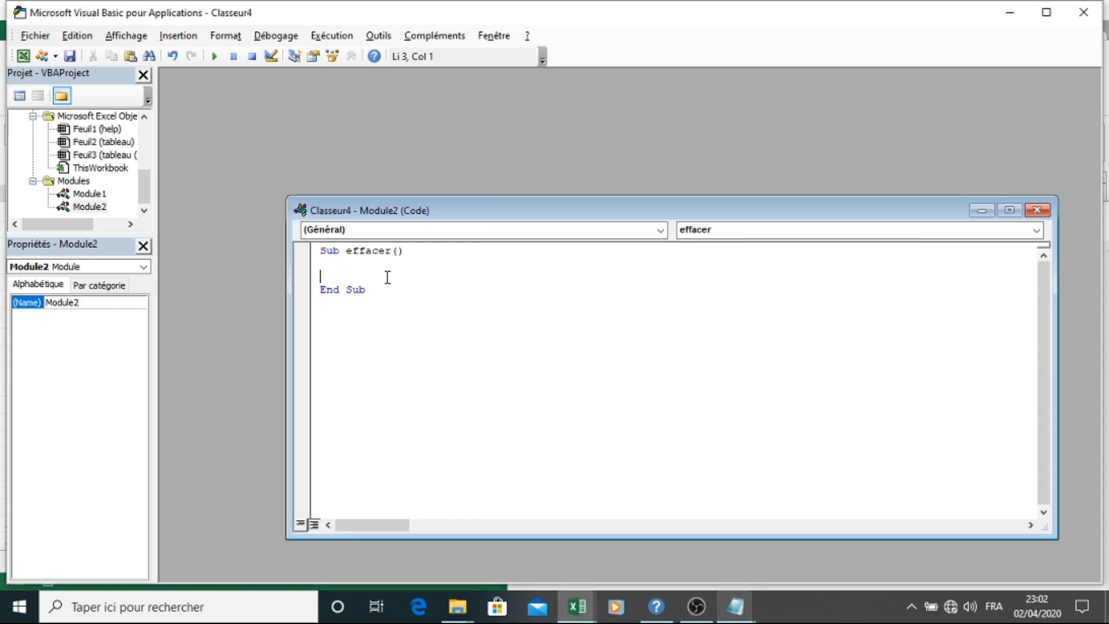
key(ctrl+v)
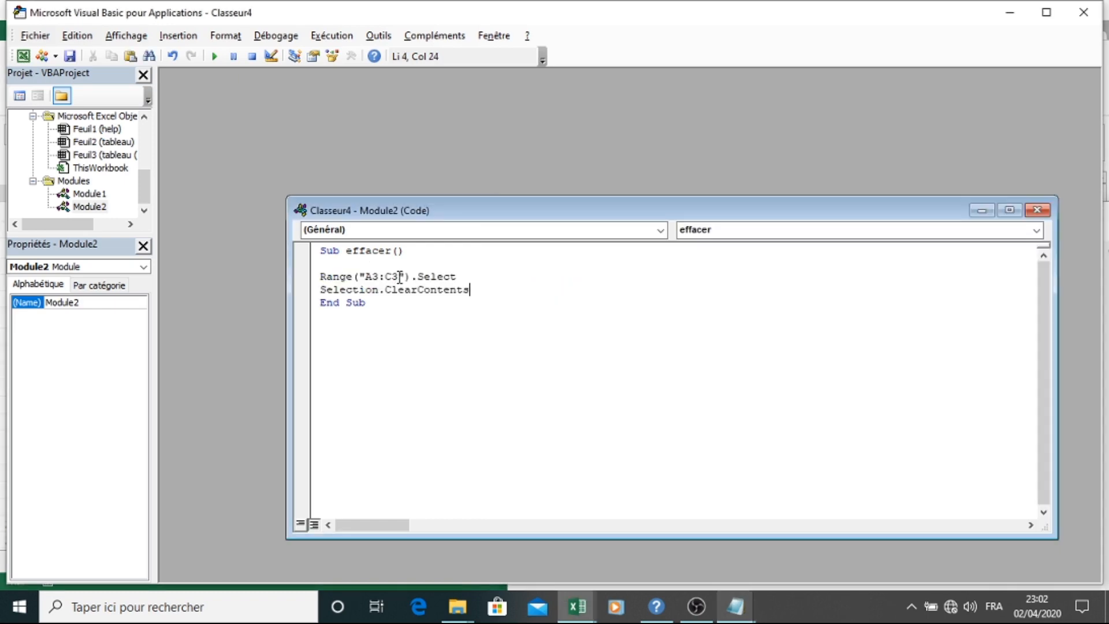
Switch to Classeur4 and look up the attendance entry cells' address with a temporary =C11:AF17 reference in U20, removing the reference.
mouse_move(571, 610)
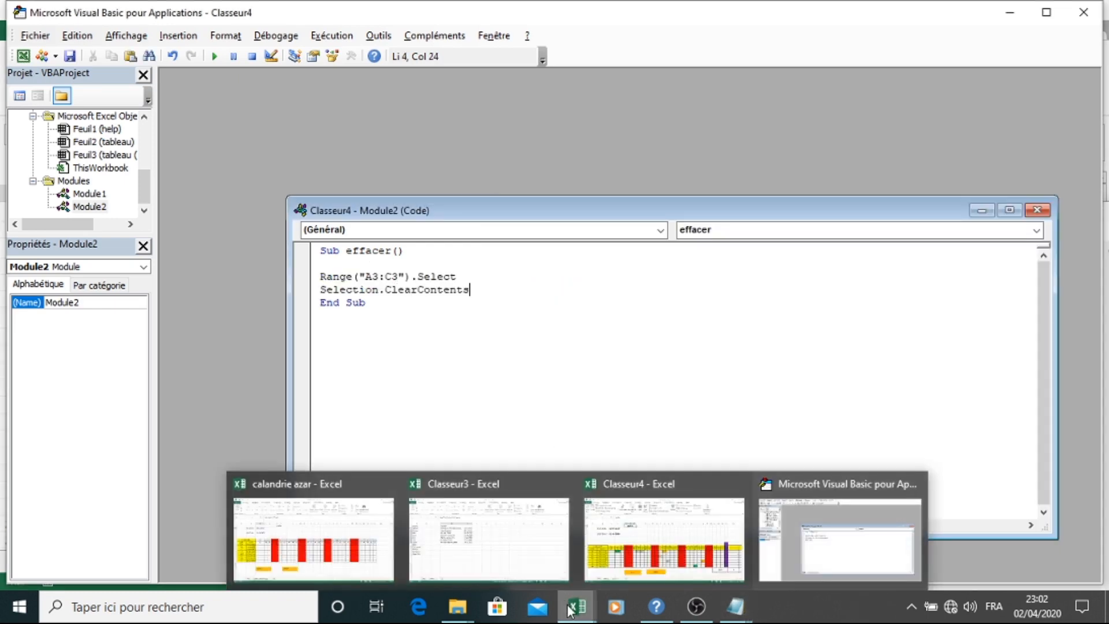
click(648, 528)
drag(178, 354, 947, 469)
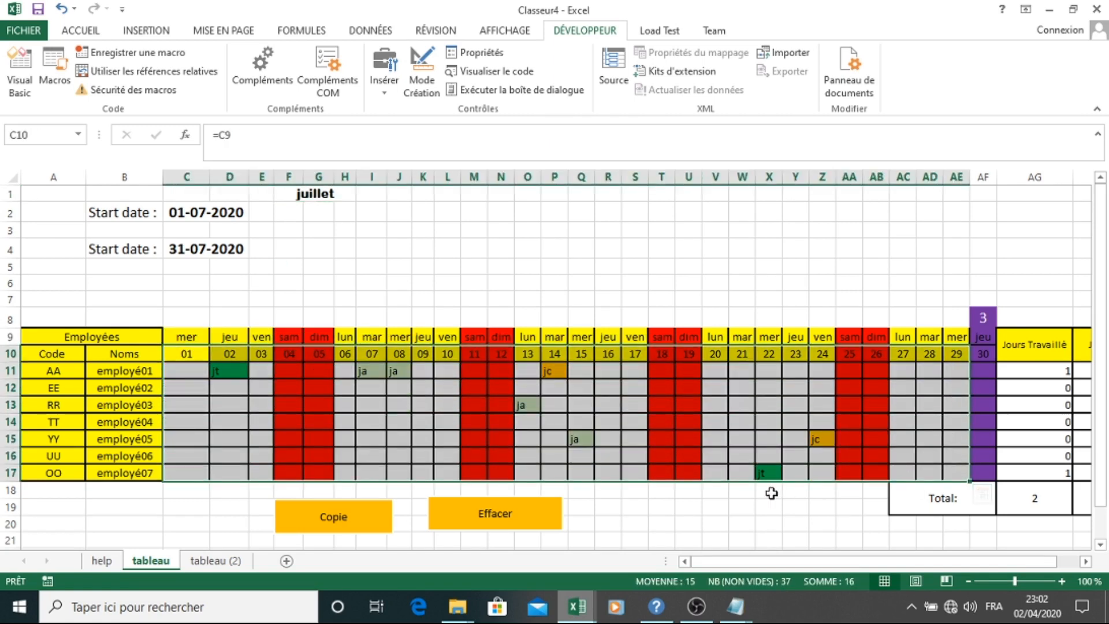
click(688, 521)
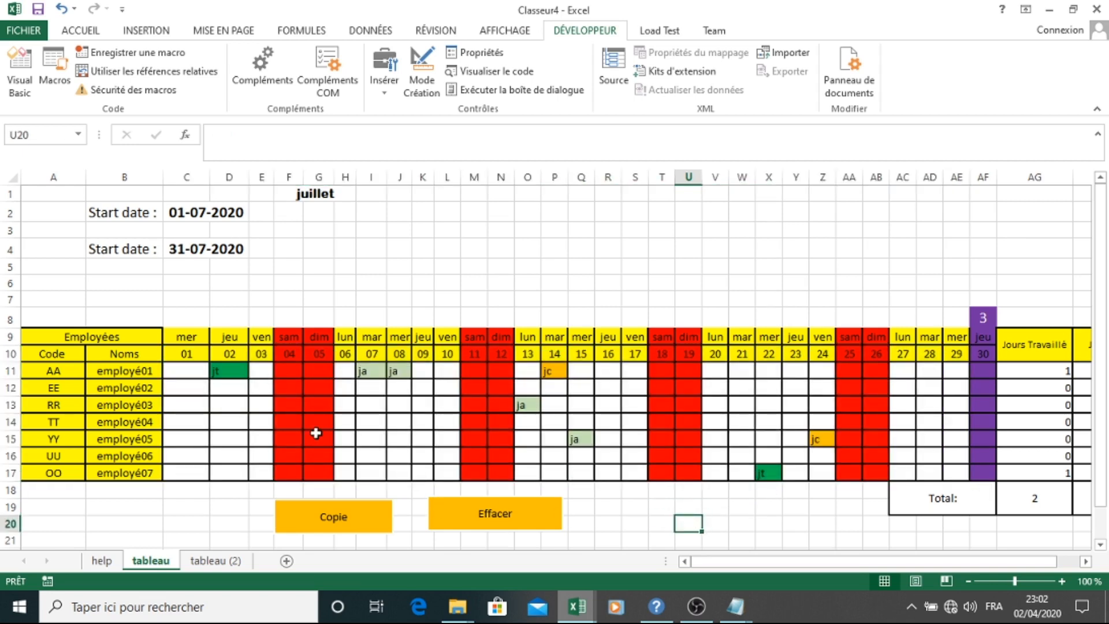
text(=)
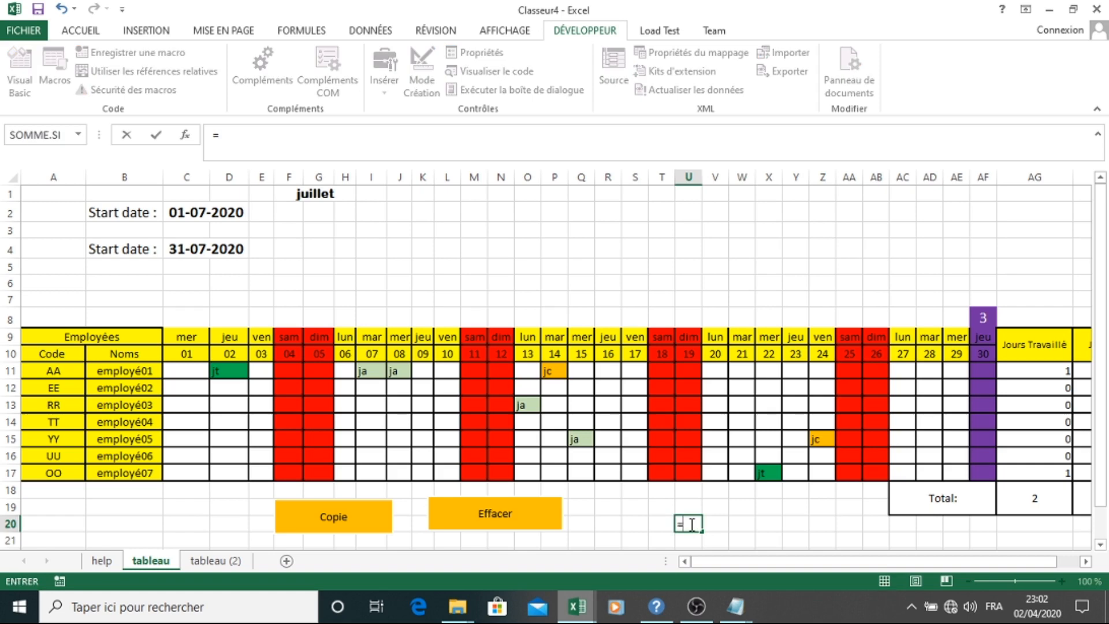
drag(186, 368, 983, 469)
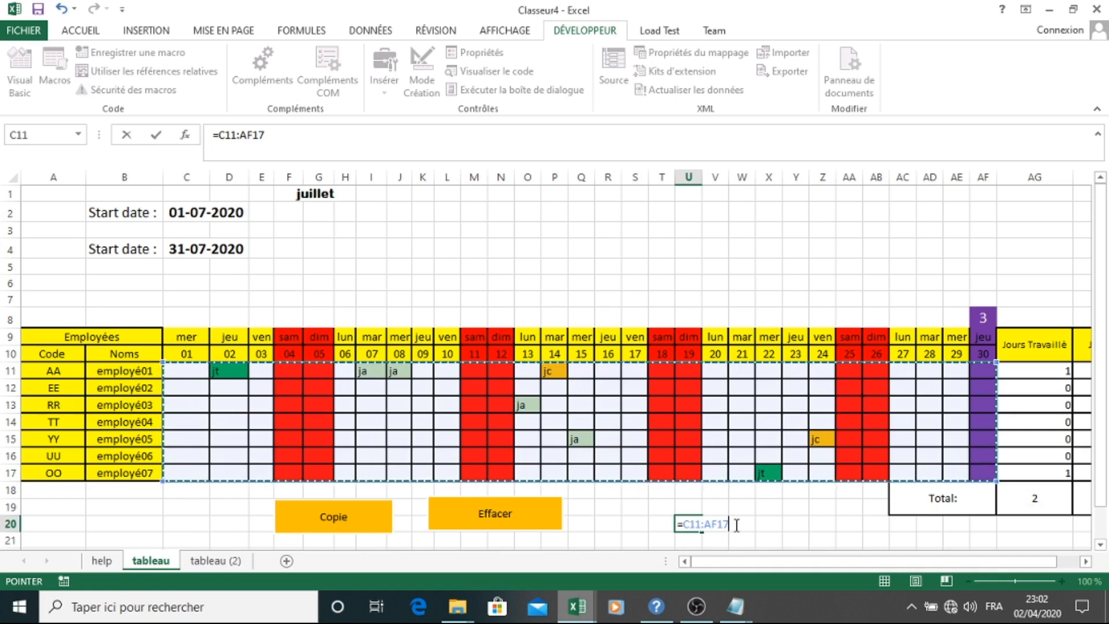
drag(732, 524, 686, 523)
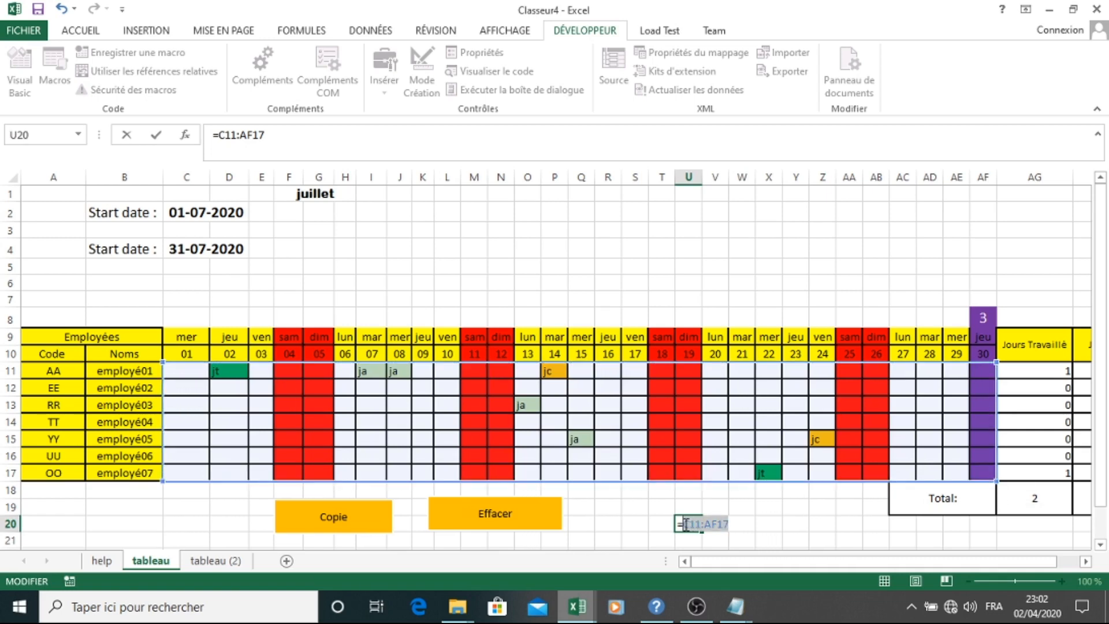
key(BackSpace)
key(BackSpace)
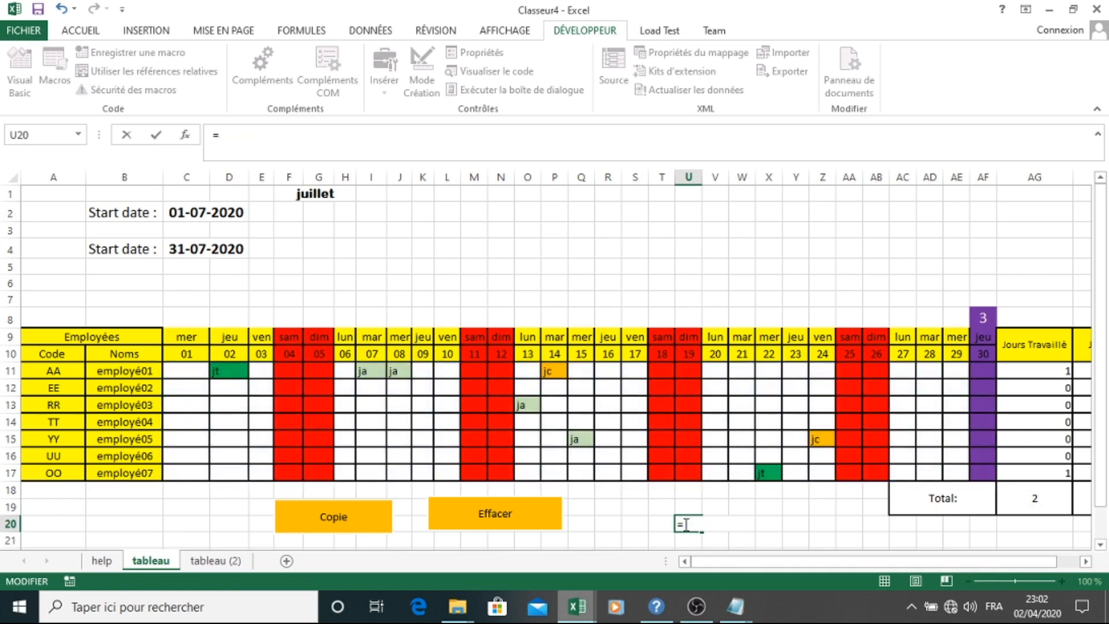
key(Return)
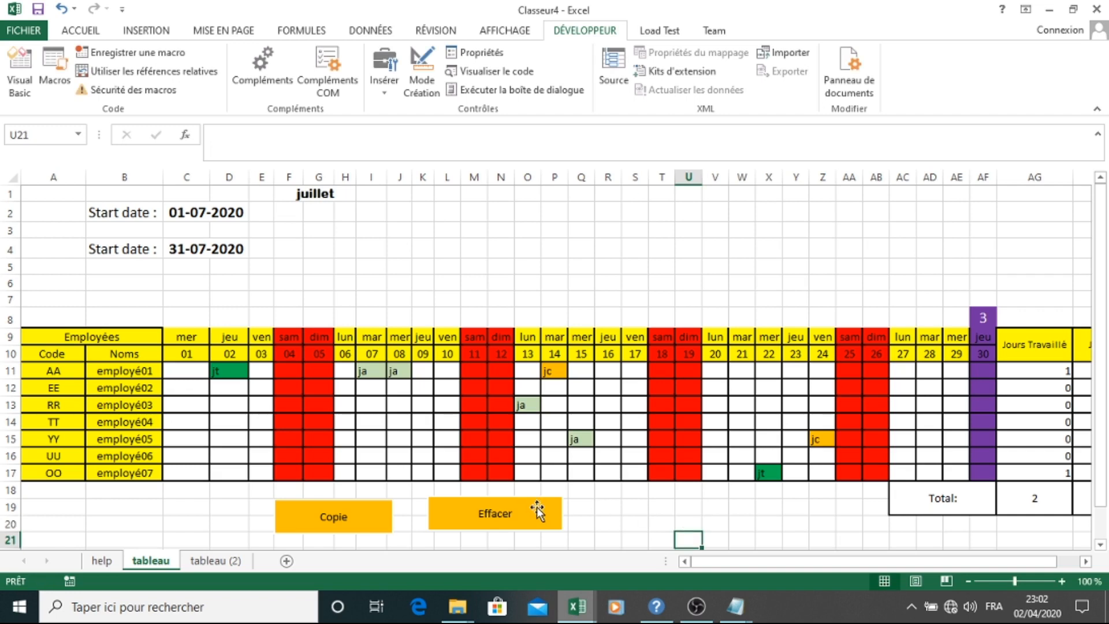
mouse_move(570, 610)
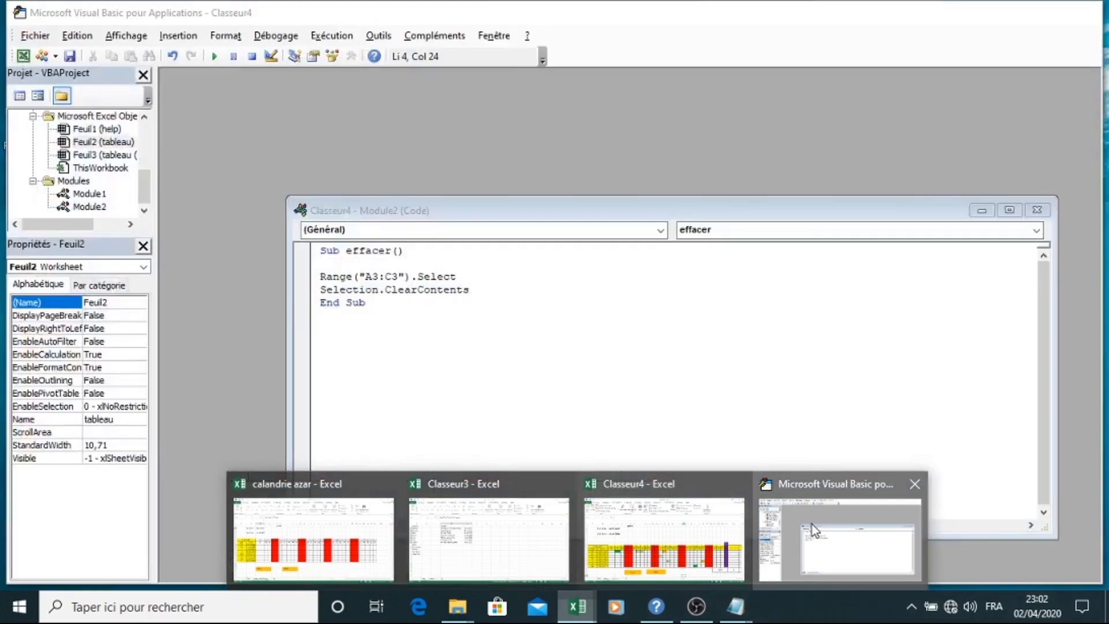
click(812, 525)
mouse_move(577, 607)
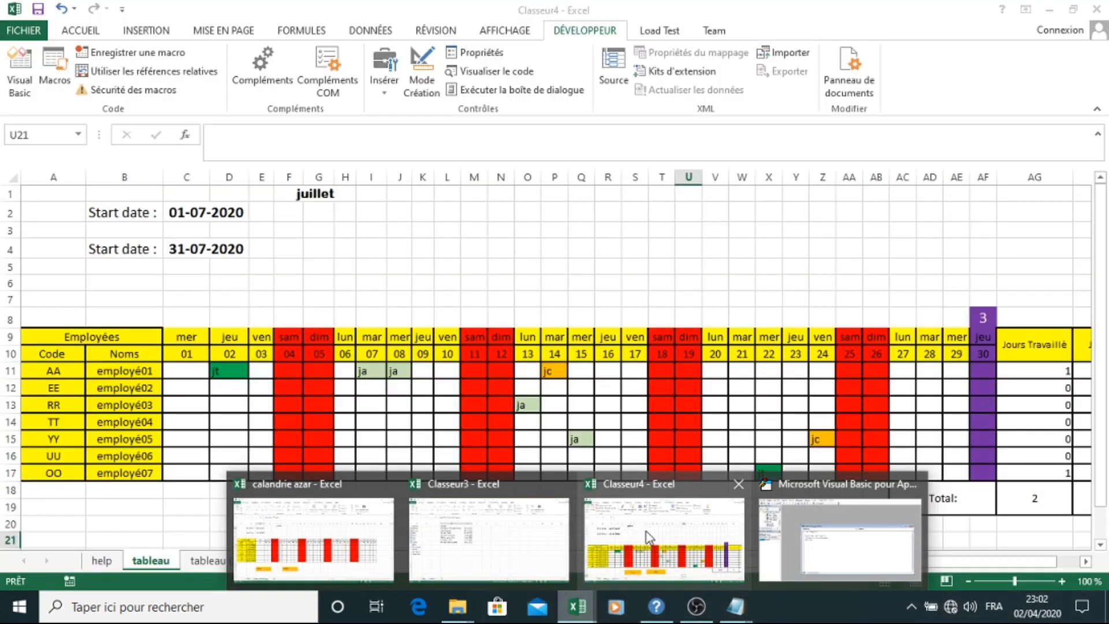
click(646, 531)
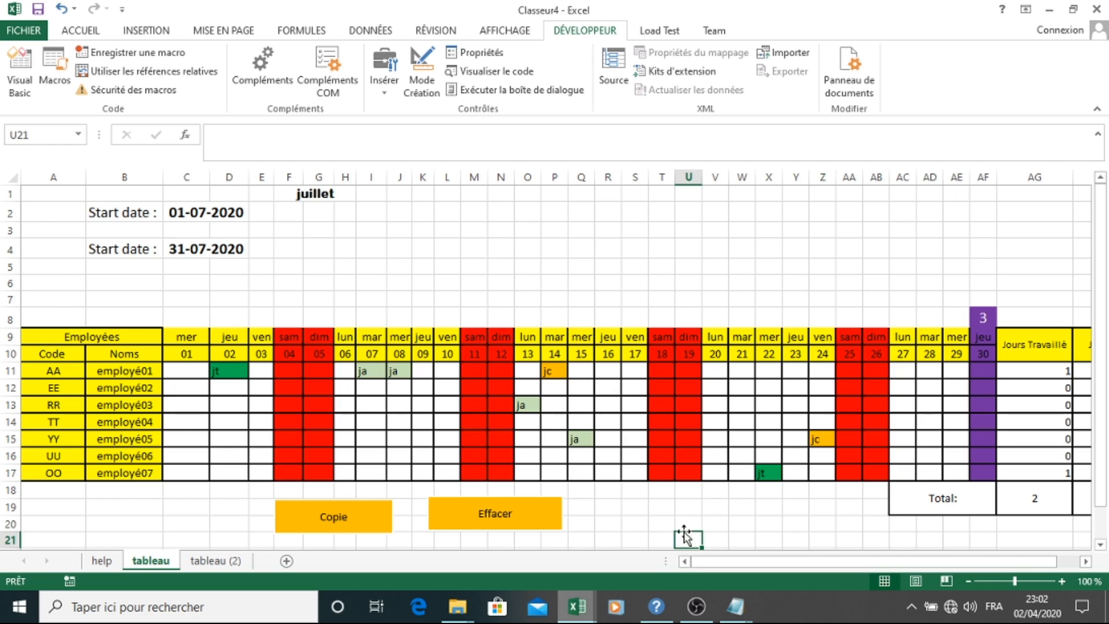
text(=)
drag(178, 369, 500, 406)
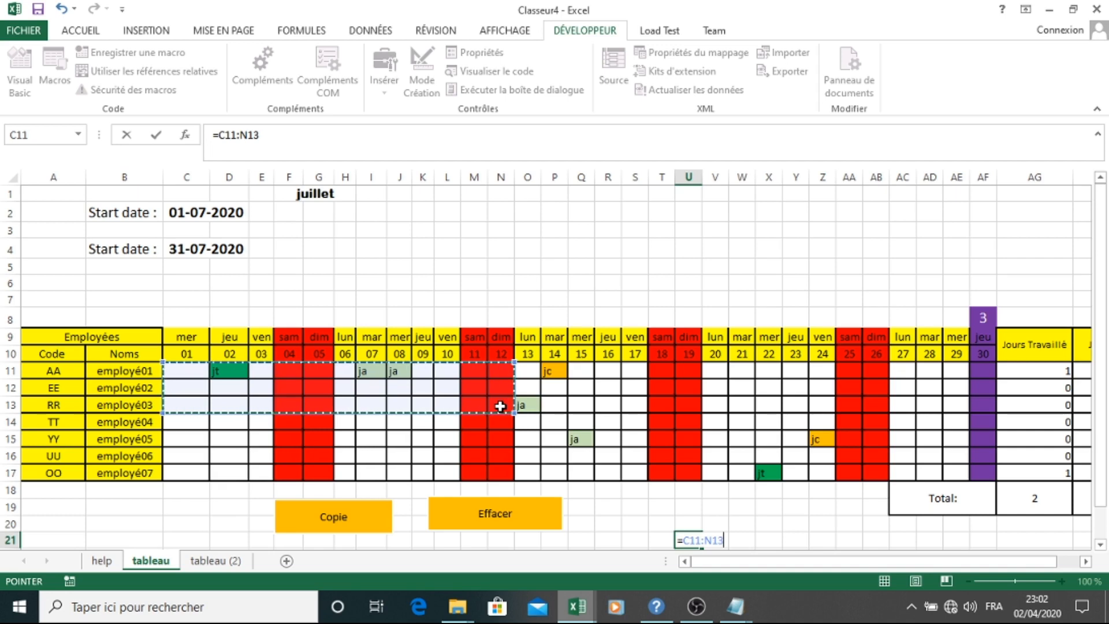
key(BackSpace)
key(BackSpace)
key(BackSpace)
key(BackSpace)
key(BackSpace)
key(BackSpace)
key(BackSpace)
key(BackSpace)
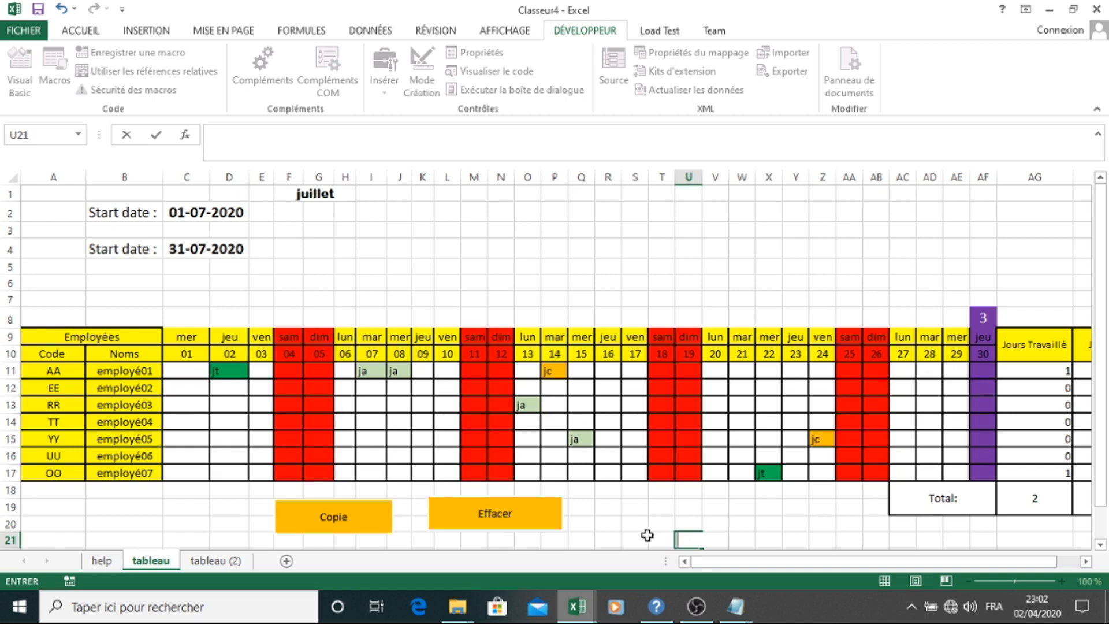
mouse_move(577, 605)
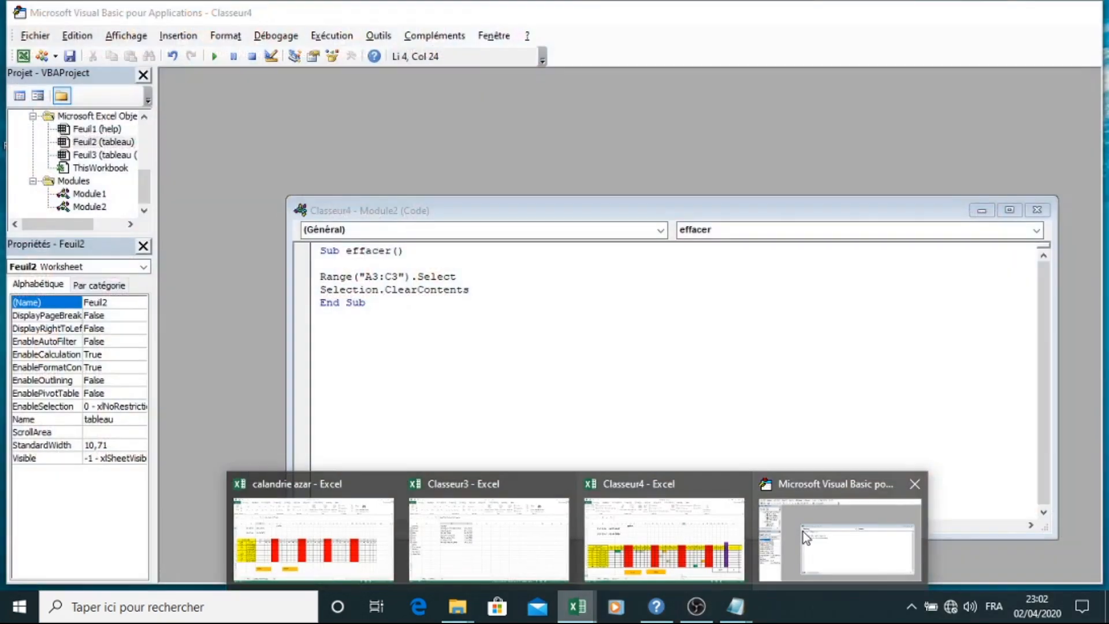
click(802, 531)
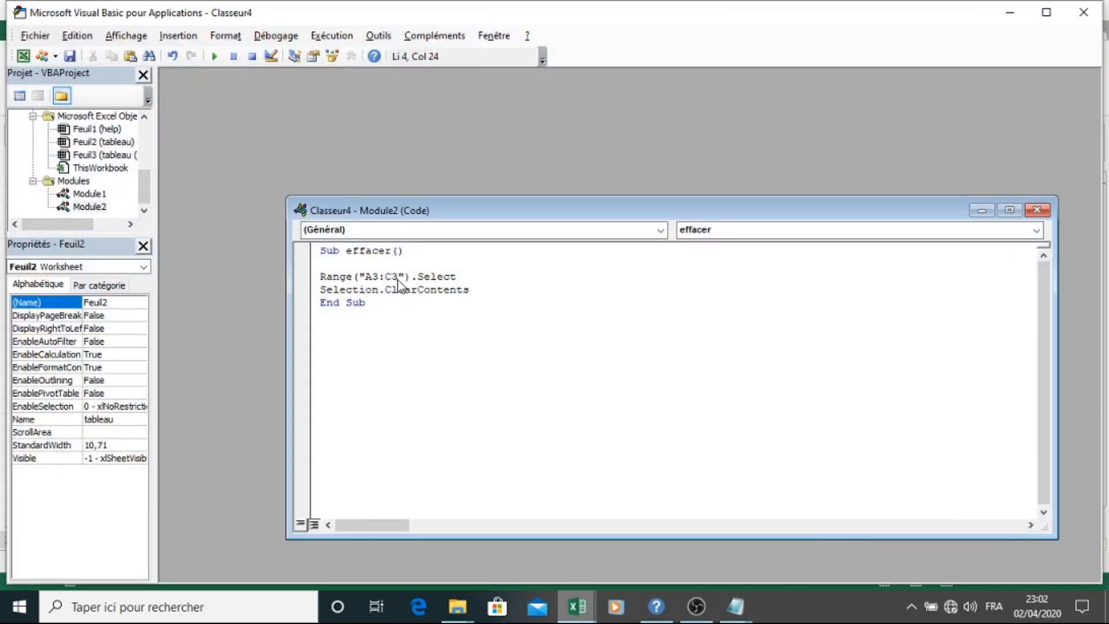
mouse_move(576, 603)
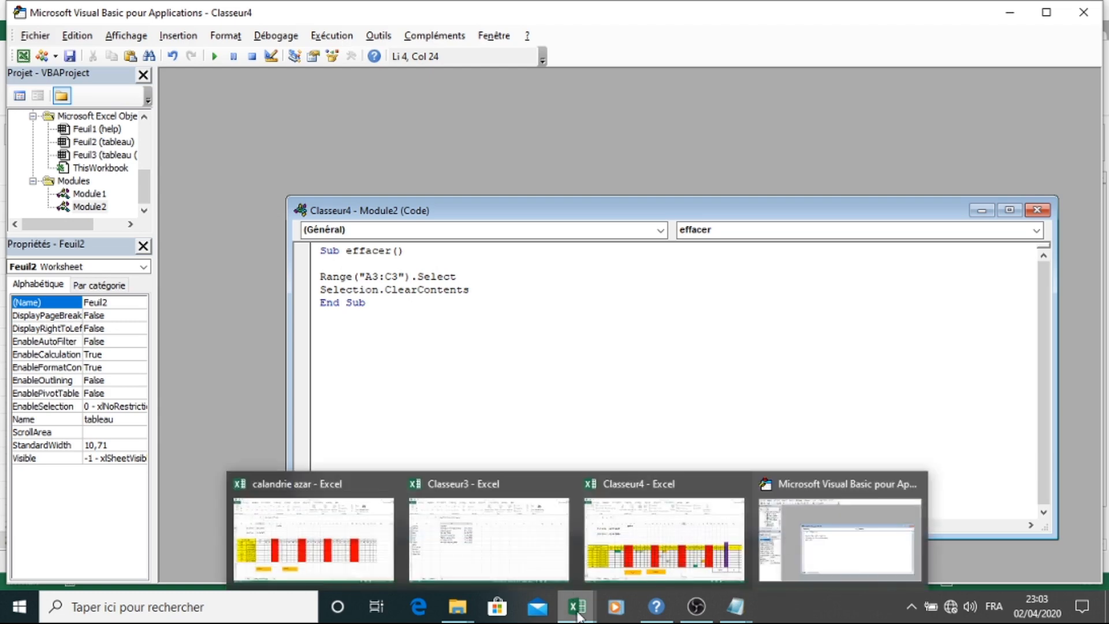
click(660, 558)
click(608, 228)
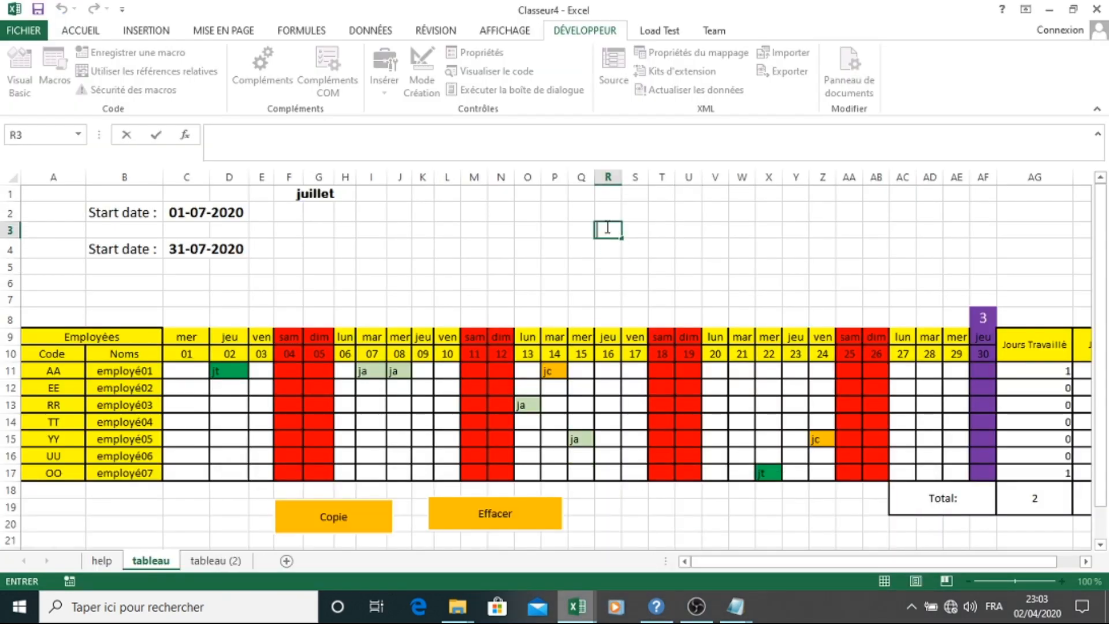
mouse_move(575, 606)
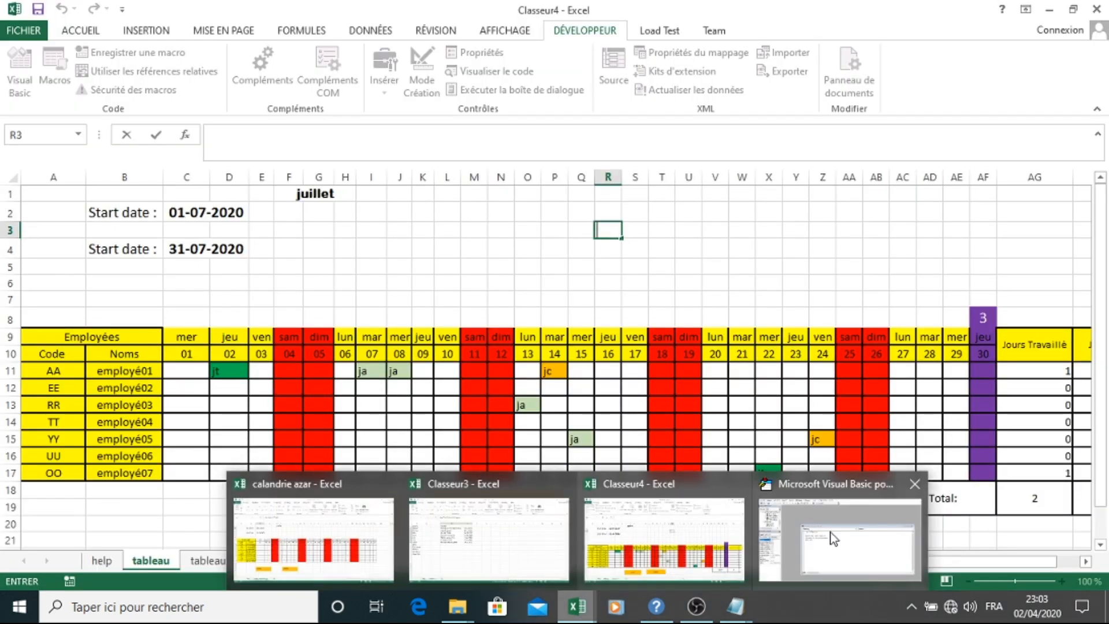
click(832, 533)
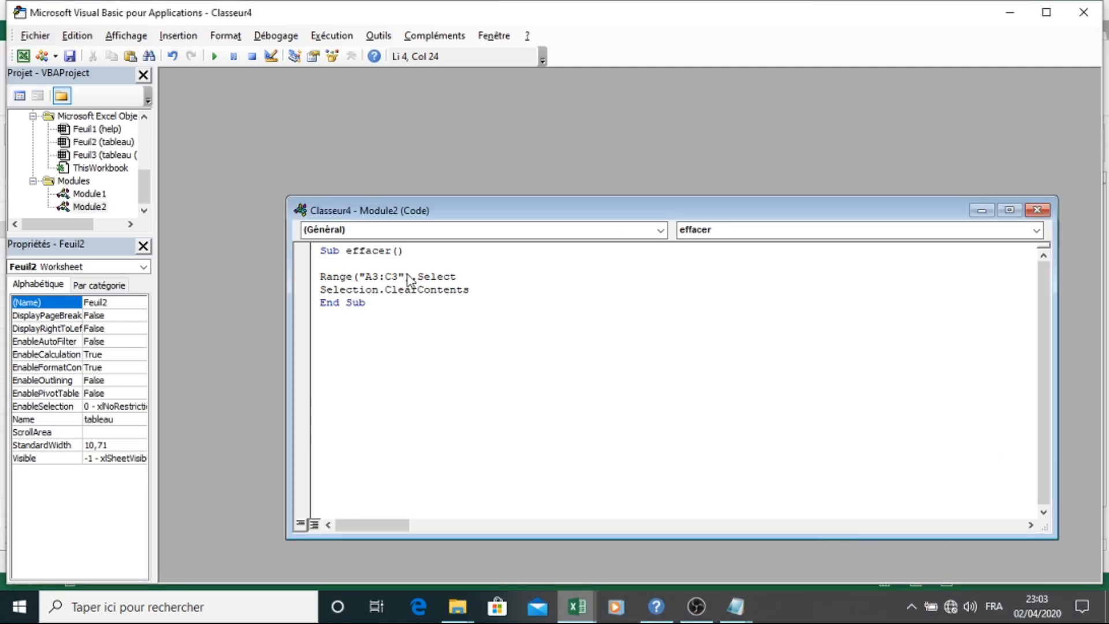
mouse_move(576, 606)
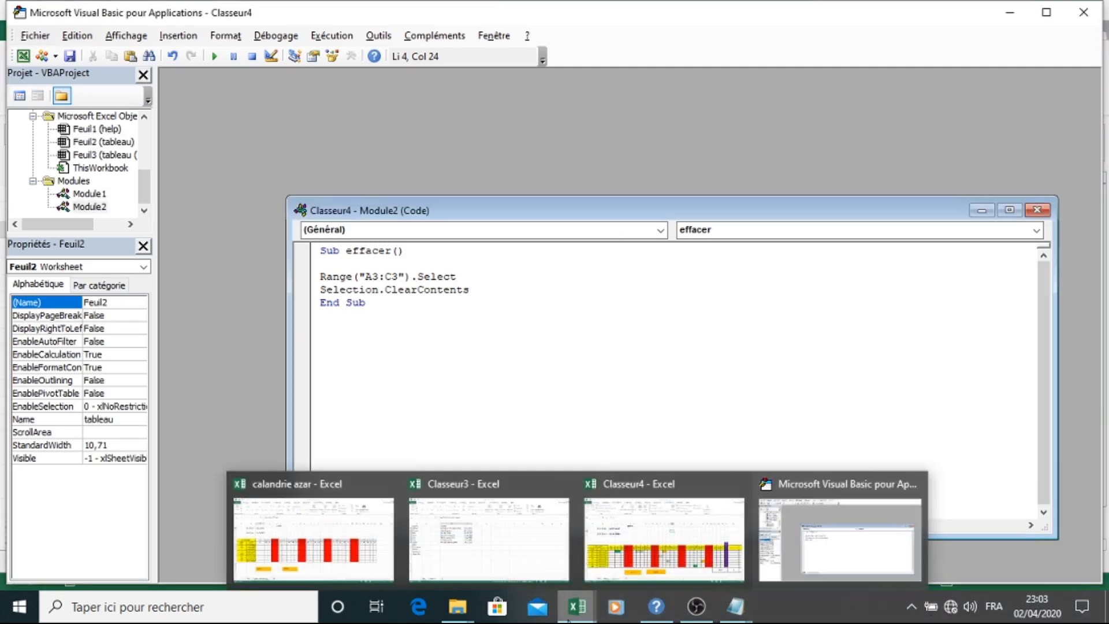
click(788, 545)
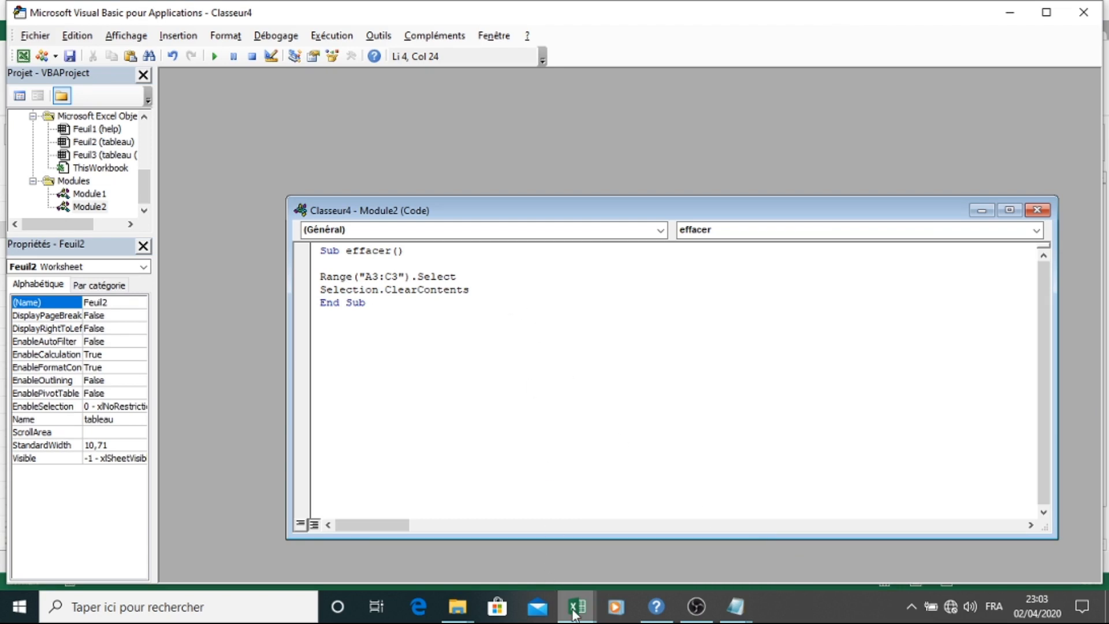
mouse_move(576, 606)
click(516, 522)
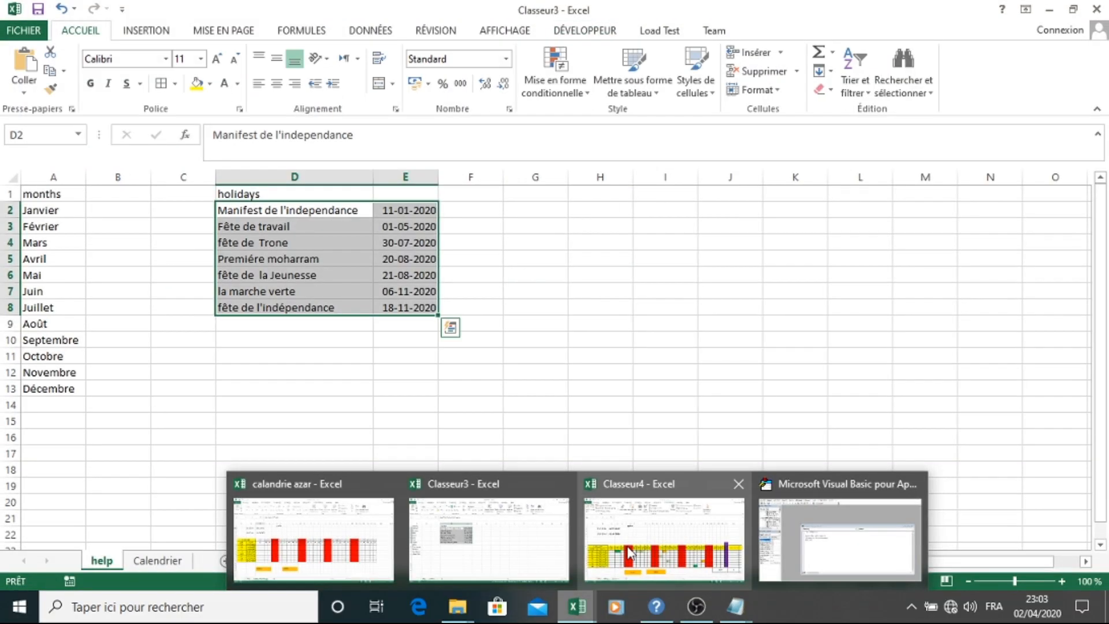
click(627, 538)
click(626, 523)
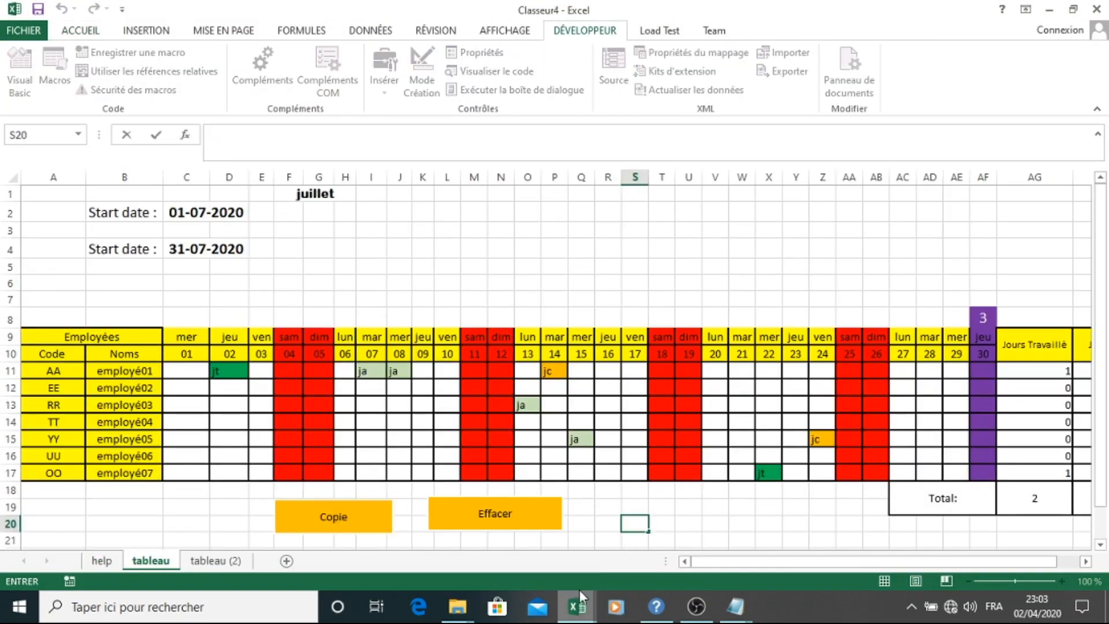
mouse_move(576, 606)
click(838, 536)
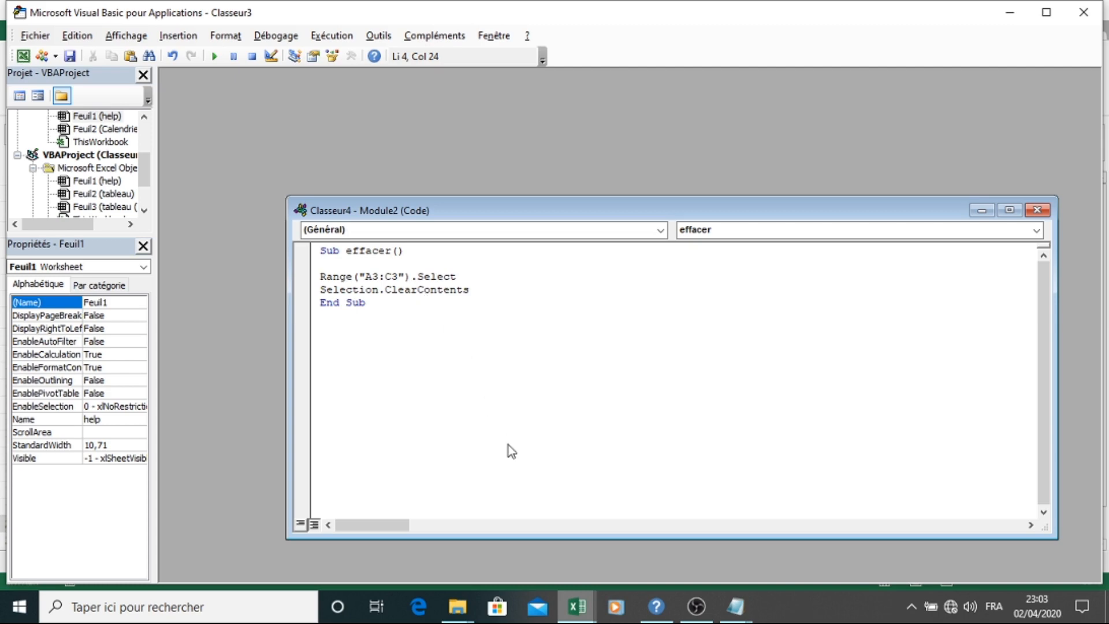
mouse_move(576, 607)
click(635, 536)
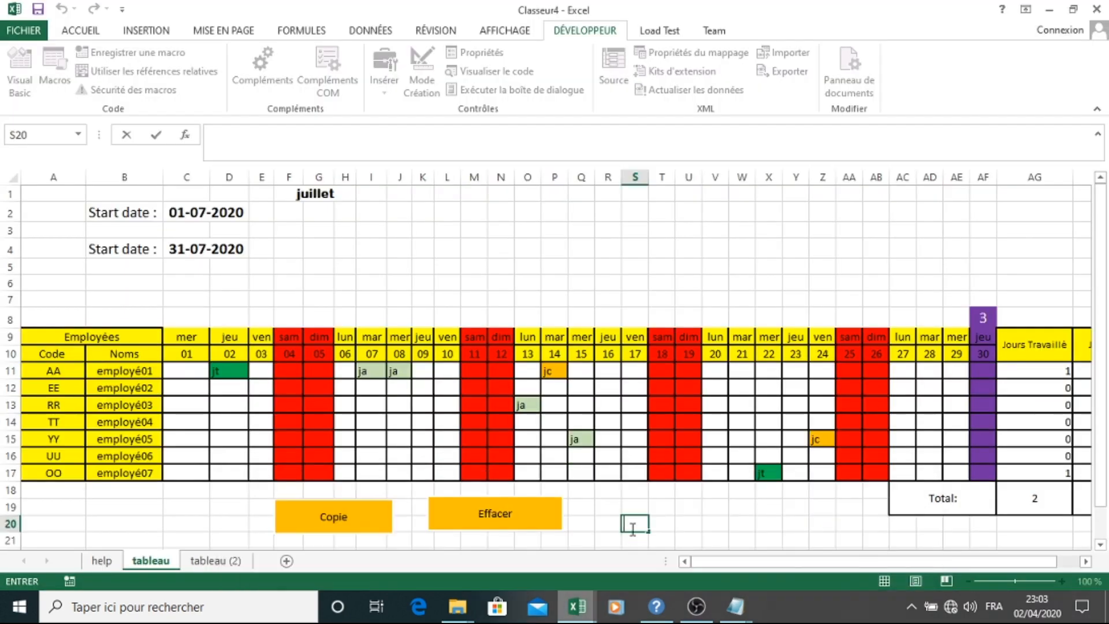
click(536, 515)
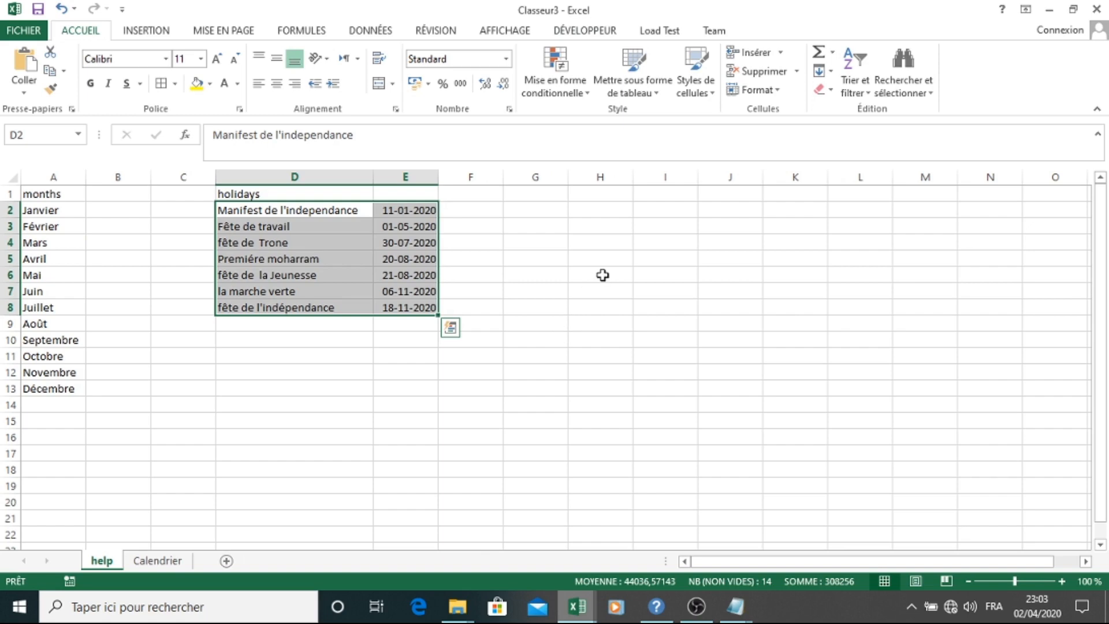
click(603, 275)
Leave cell entry mode across the calandrie azar, Classeur3 and Classeur4 workbooks and return to the Module2 code in the VBA editor.
mouse_move(597, 605)
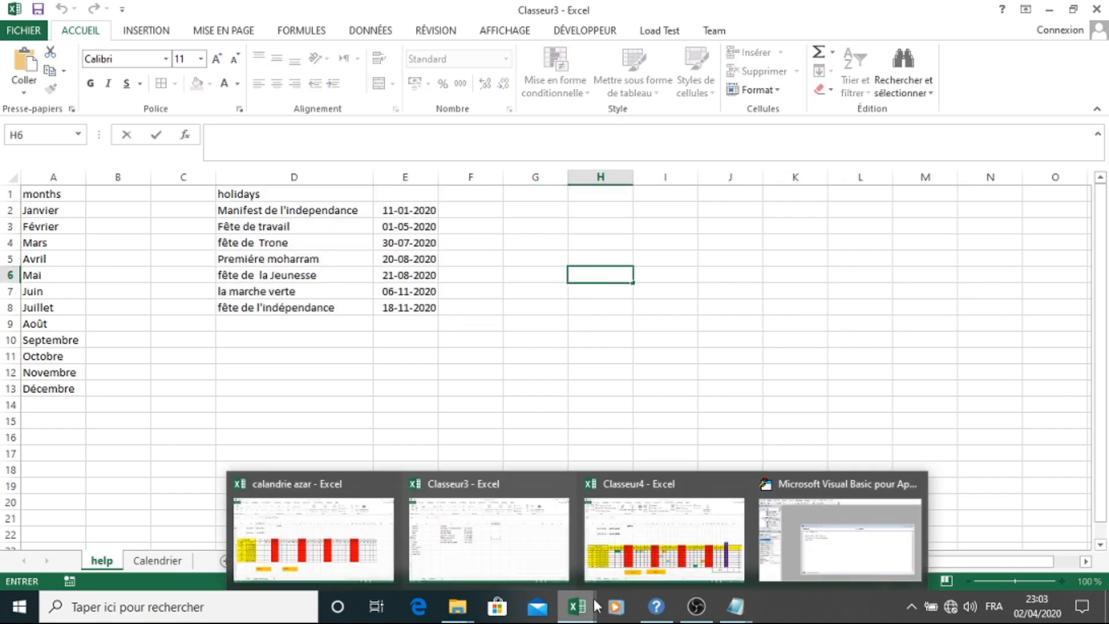
mouse_move(330, 534)
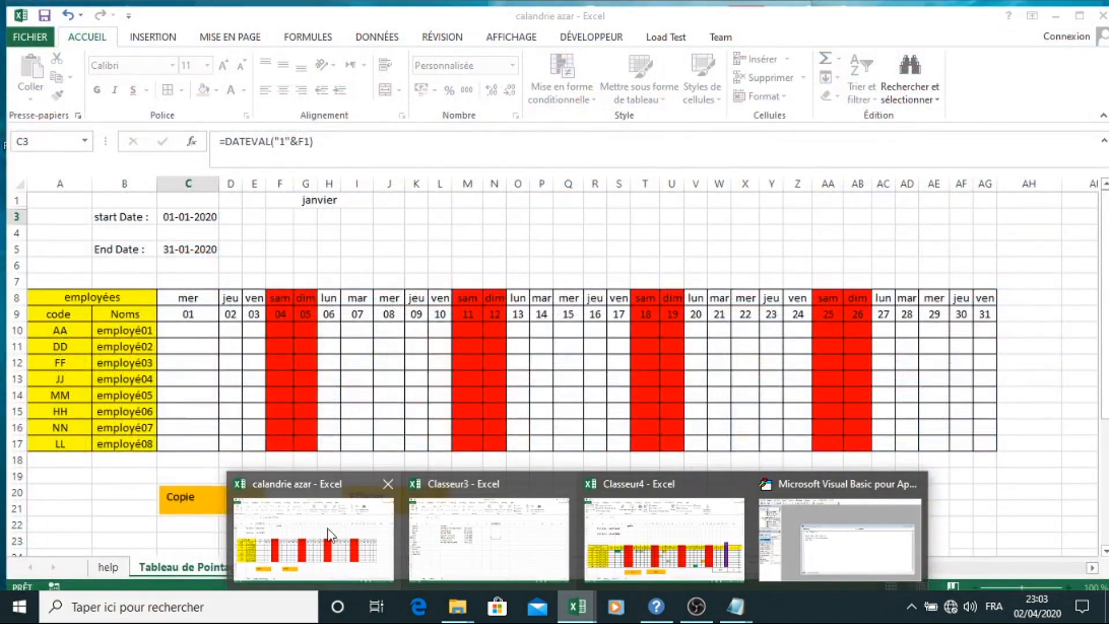
click(331, 535)
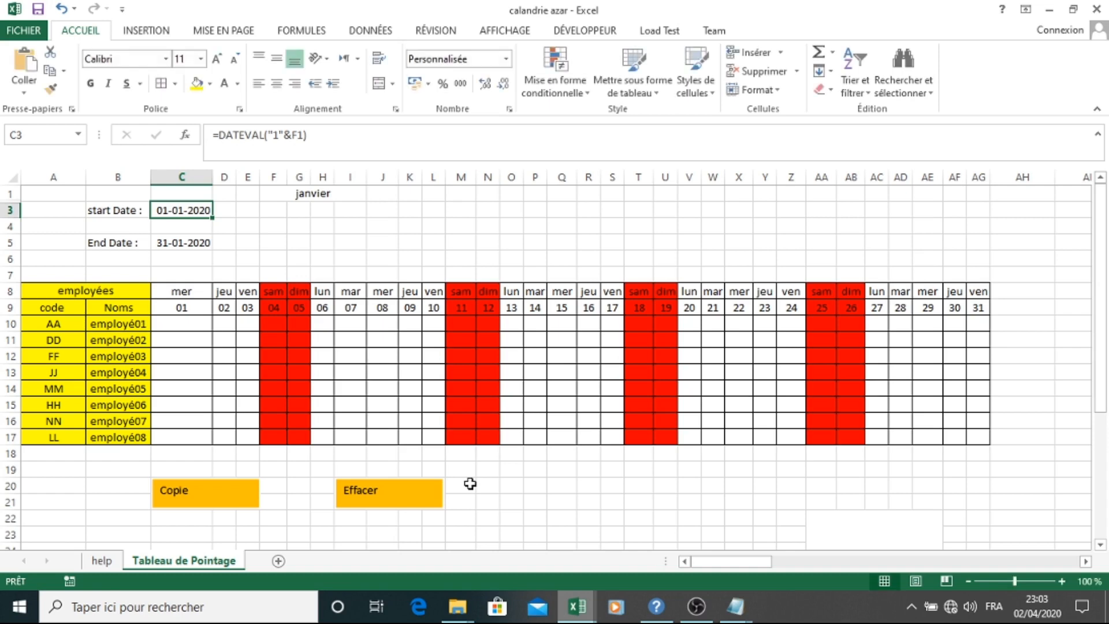
click(470, 484)
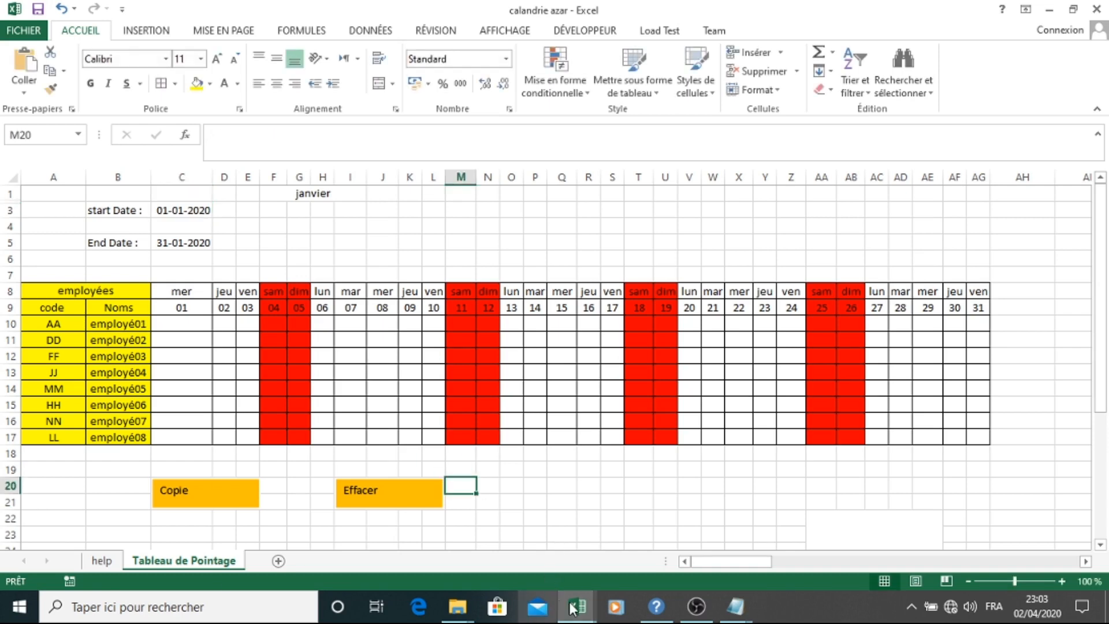
mouse_move(577, 605)
click(557, 539)
click(630, 421)
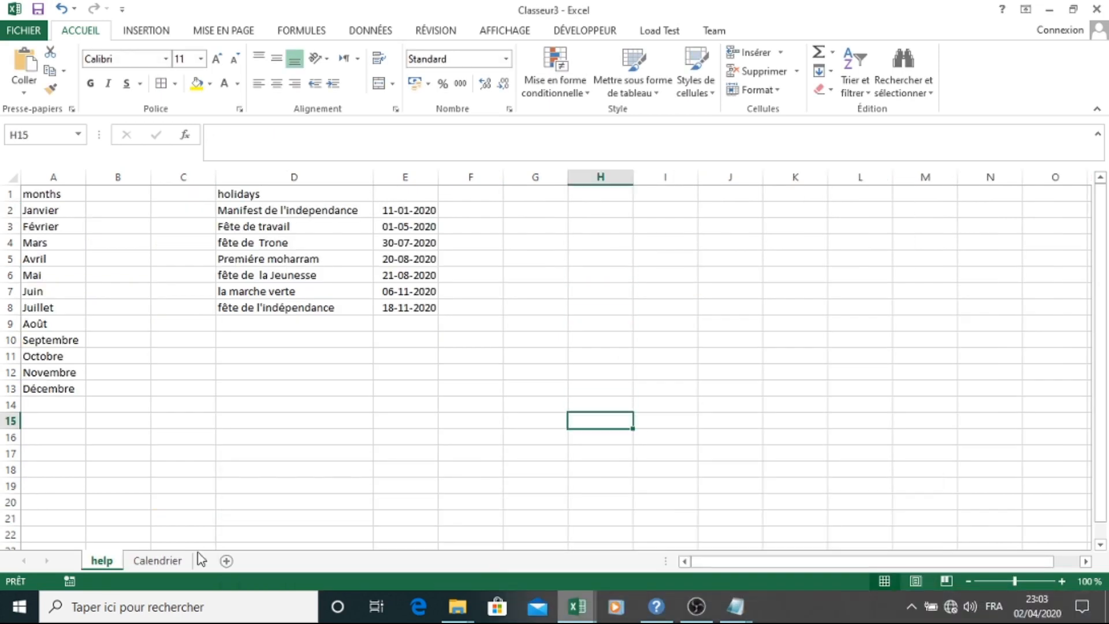
click(158, 560)
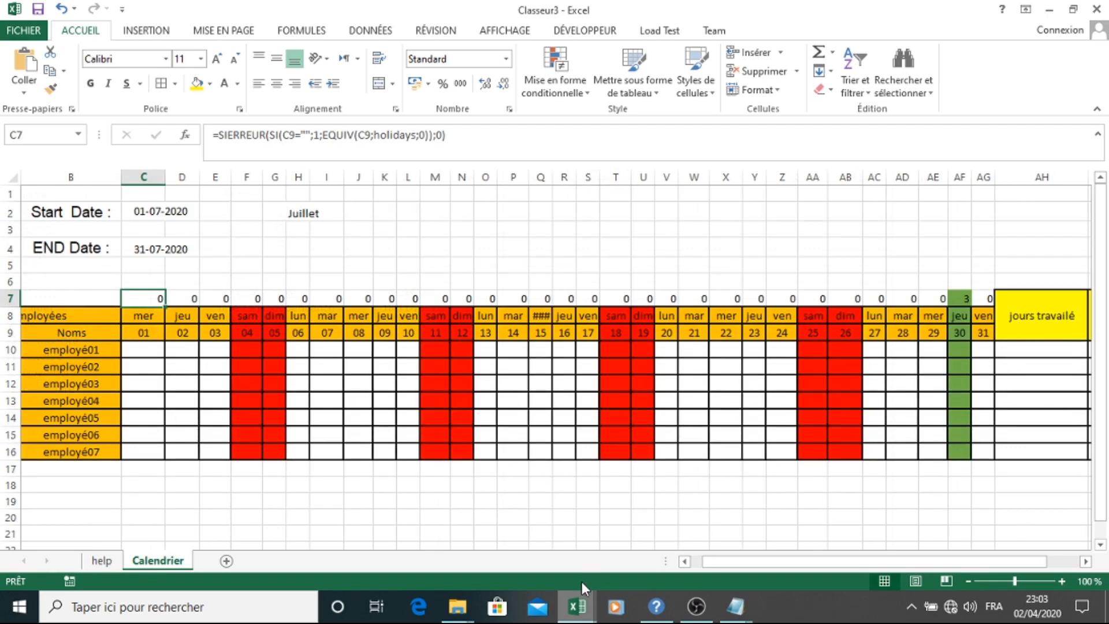
mouse_move(577, 605)
click(663, 518)
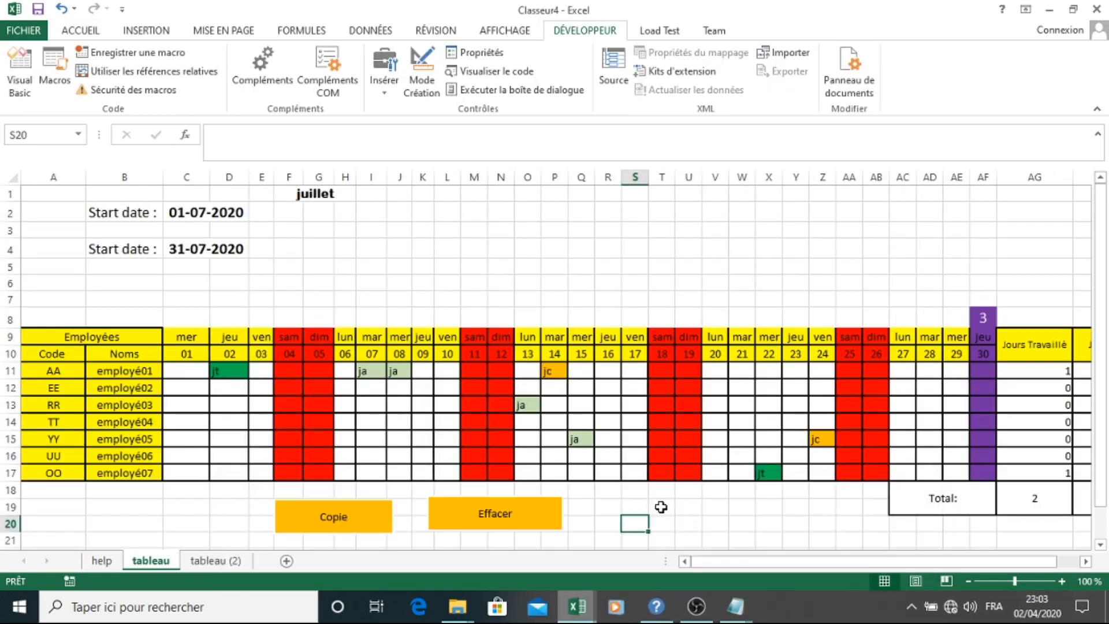
click(662, 507)
mouse_move(590, 605)
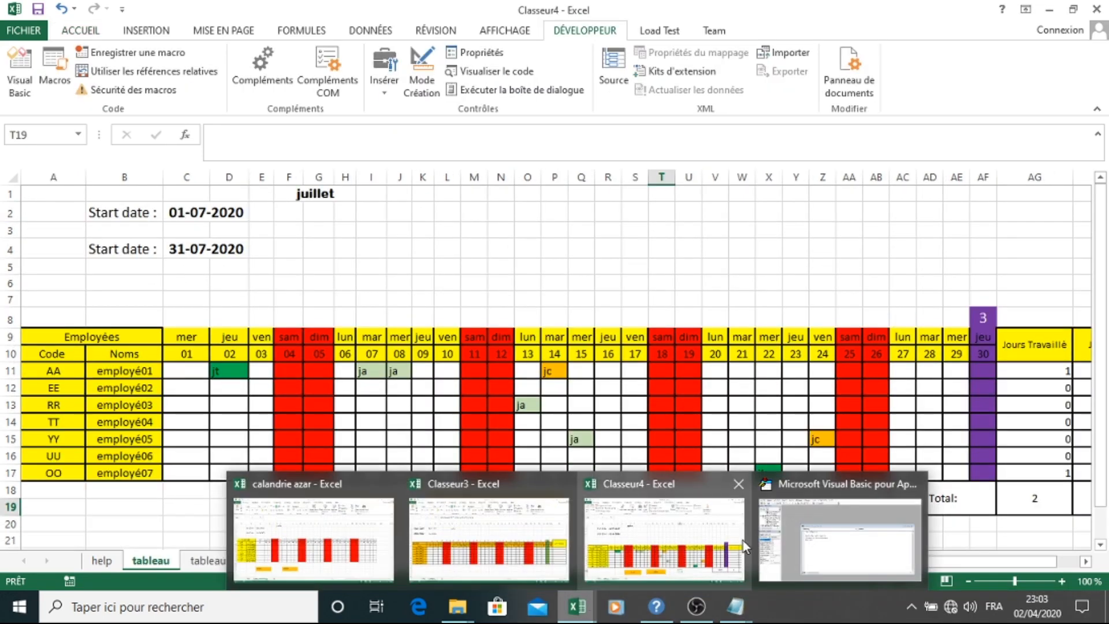
click(792, 527)
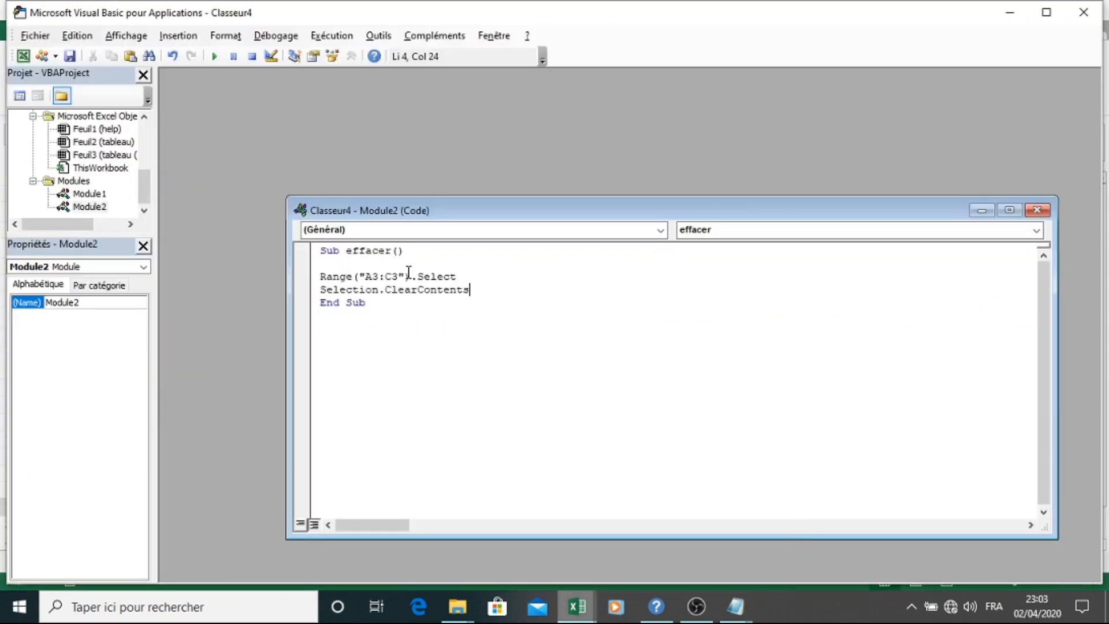
Set the range in Sub effacer to C11:AF17 and check it against the attendance entry cells in Classeur4.
drag(397, 276, 365, 277)
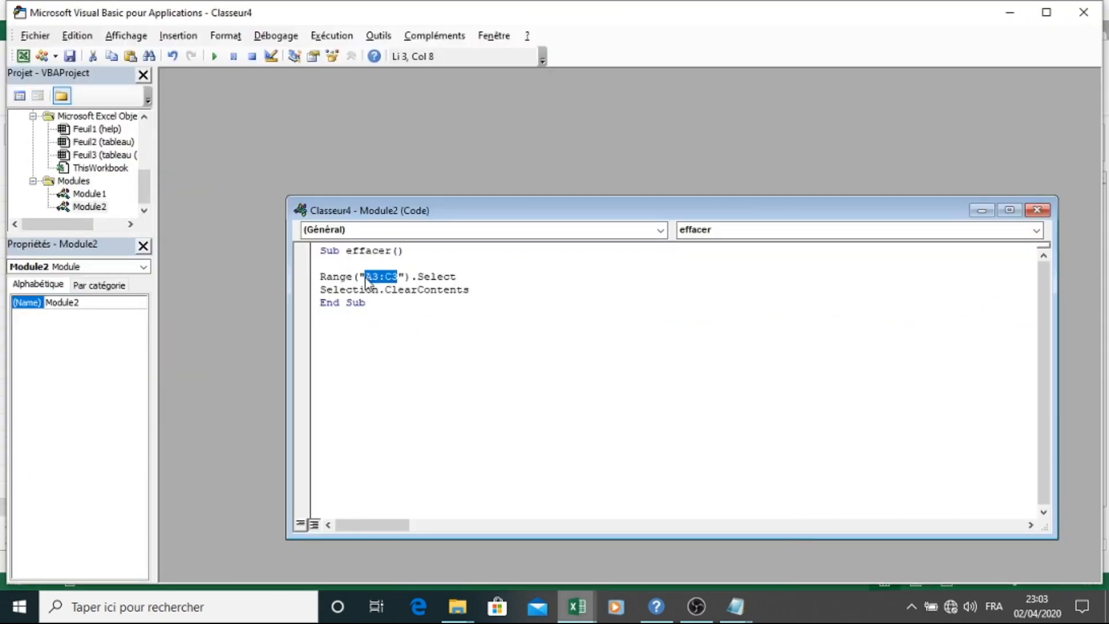
text(C11:AF17)
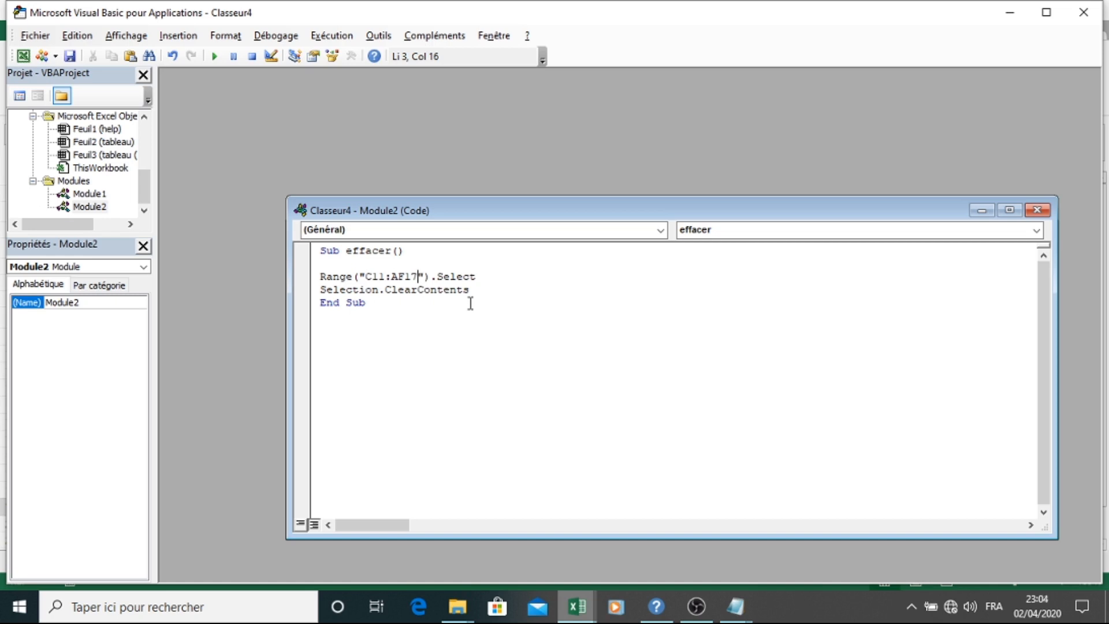
mouse_move(576, 606)
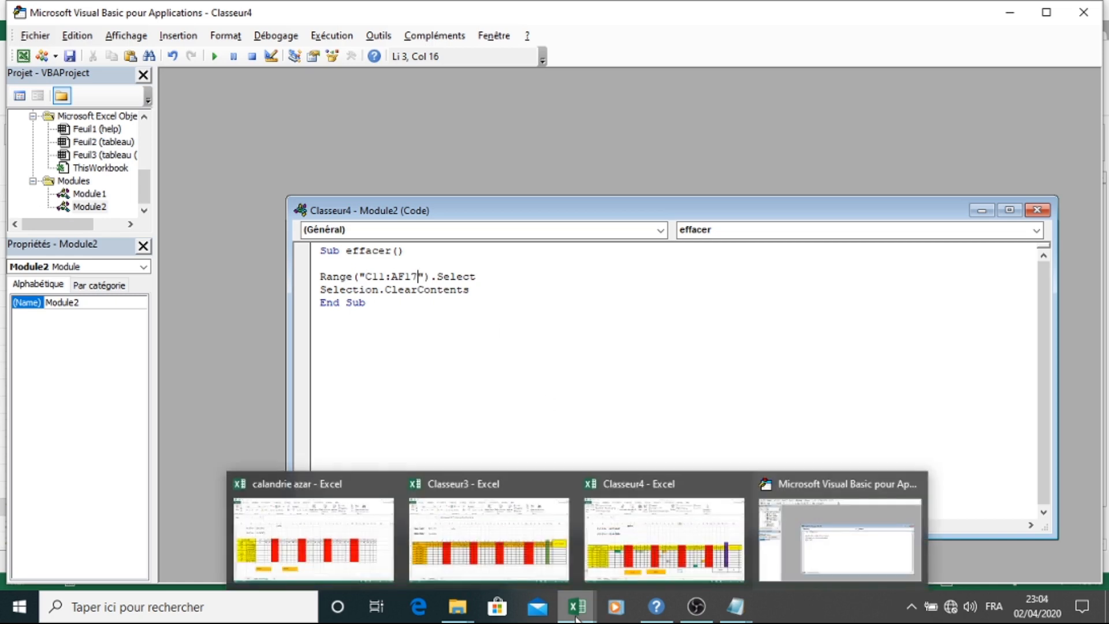
click(649, 514)
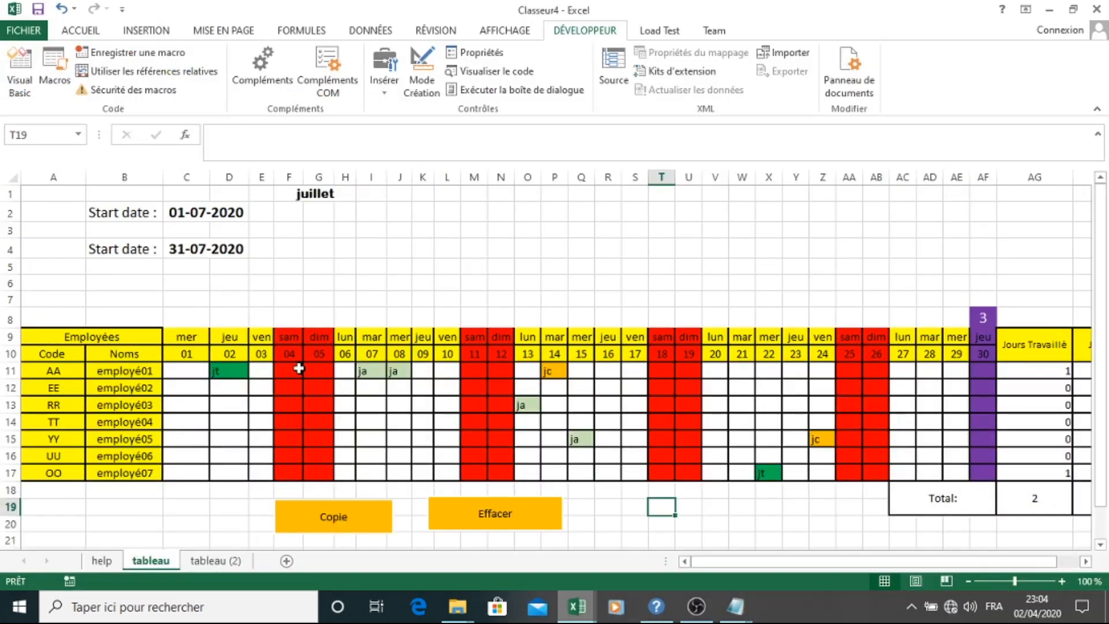
drag(175, 372, 501, 419)
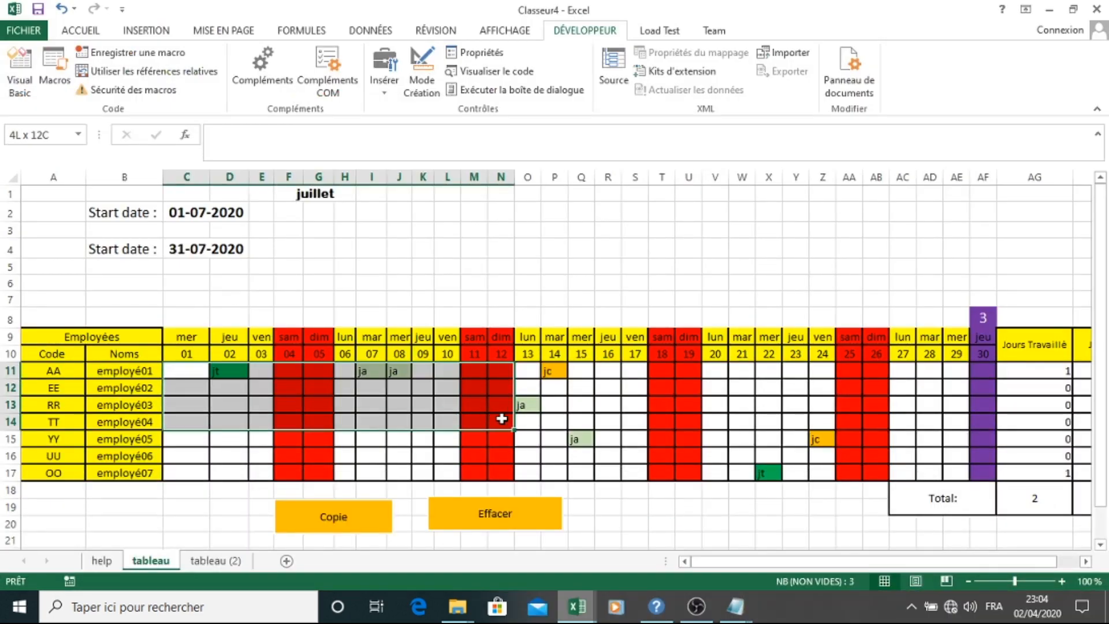
drag(513, 420, 988, 481)
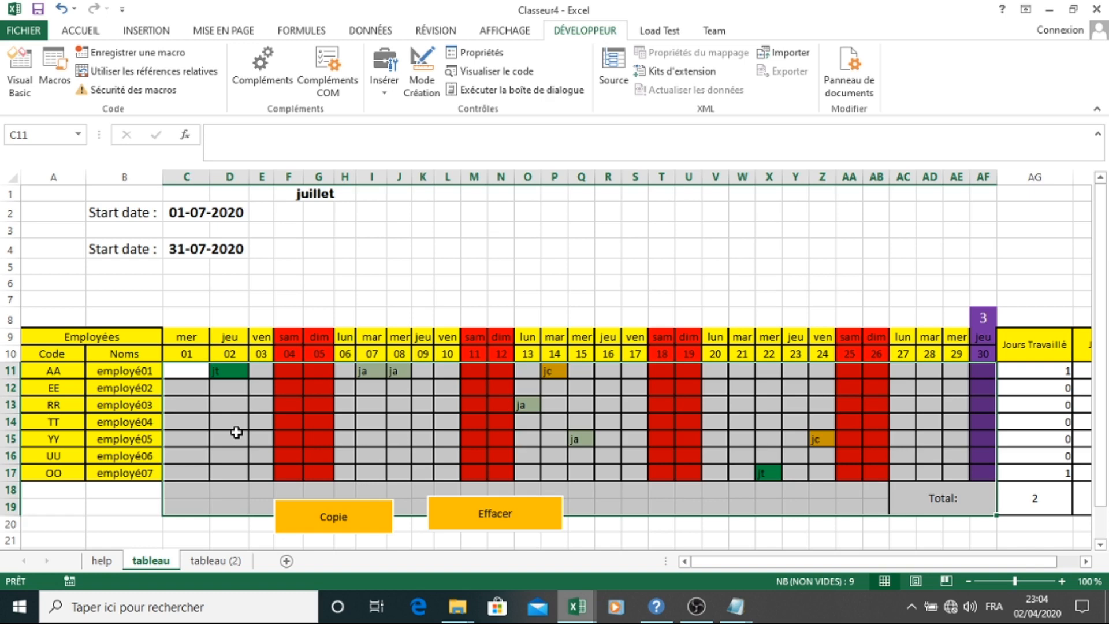
mouse_move(577, 607)
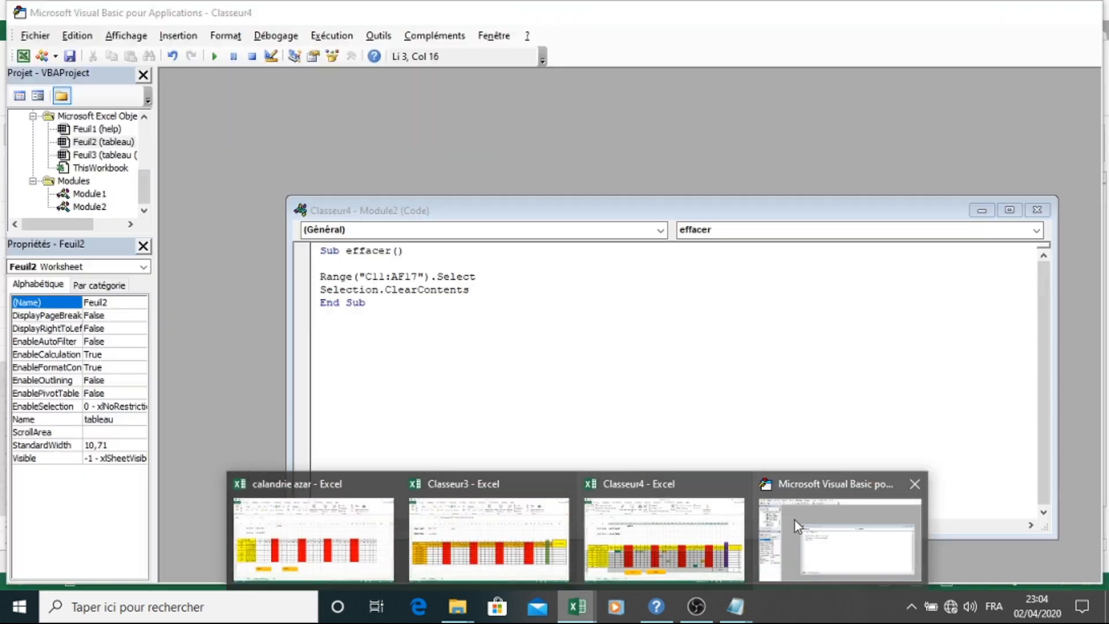
click(794, 521)
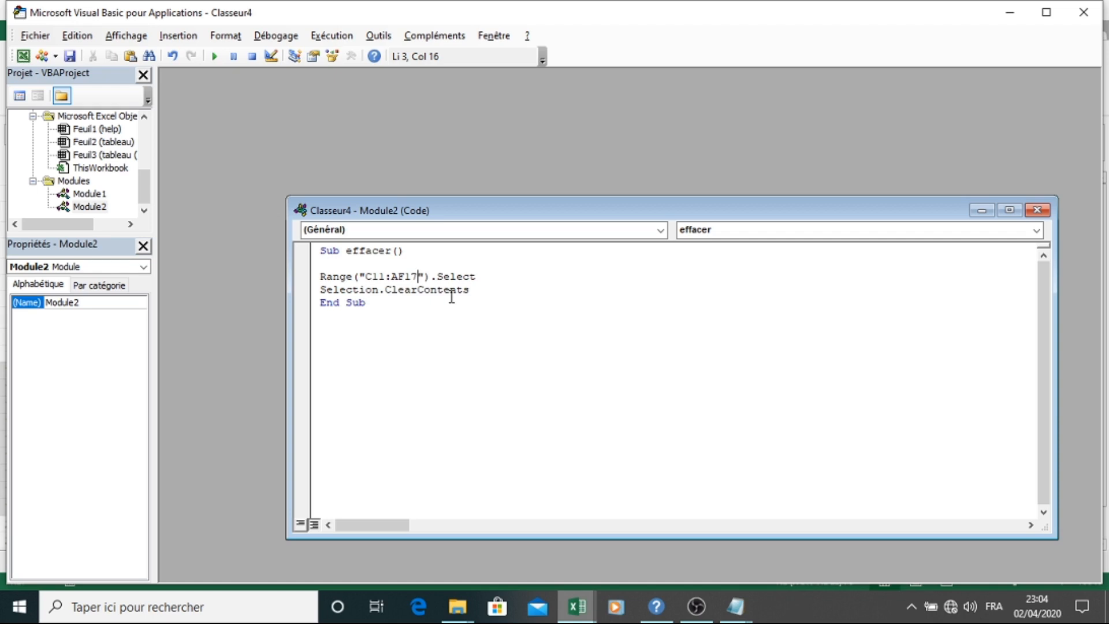
Open Module1's copie code in place of Module2's and check its F1 sheet-name reference against the month cell on Classeur4's tableau sheet.
click(1037, 209)
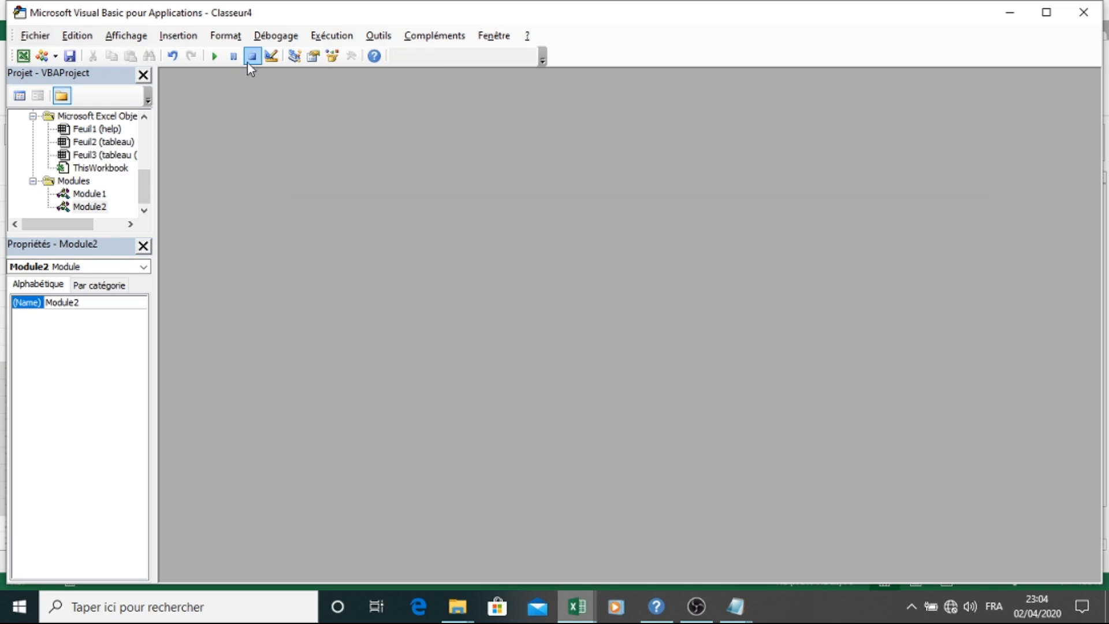
double_click(92, 194)
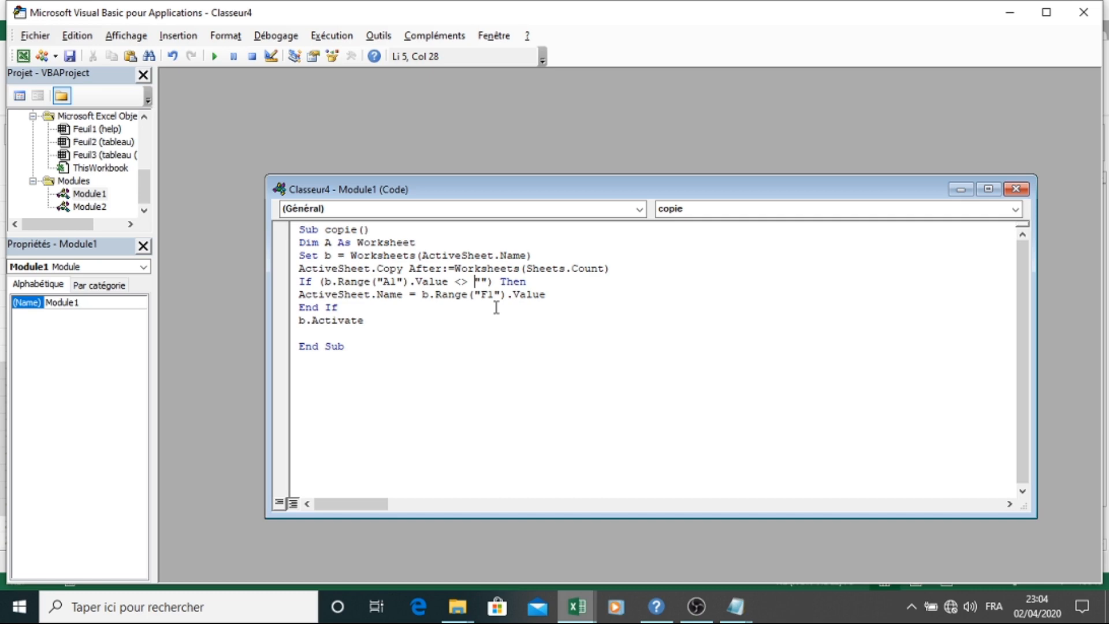
mouse_move(570, 594)
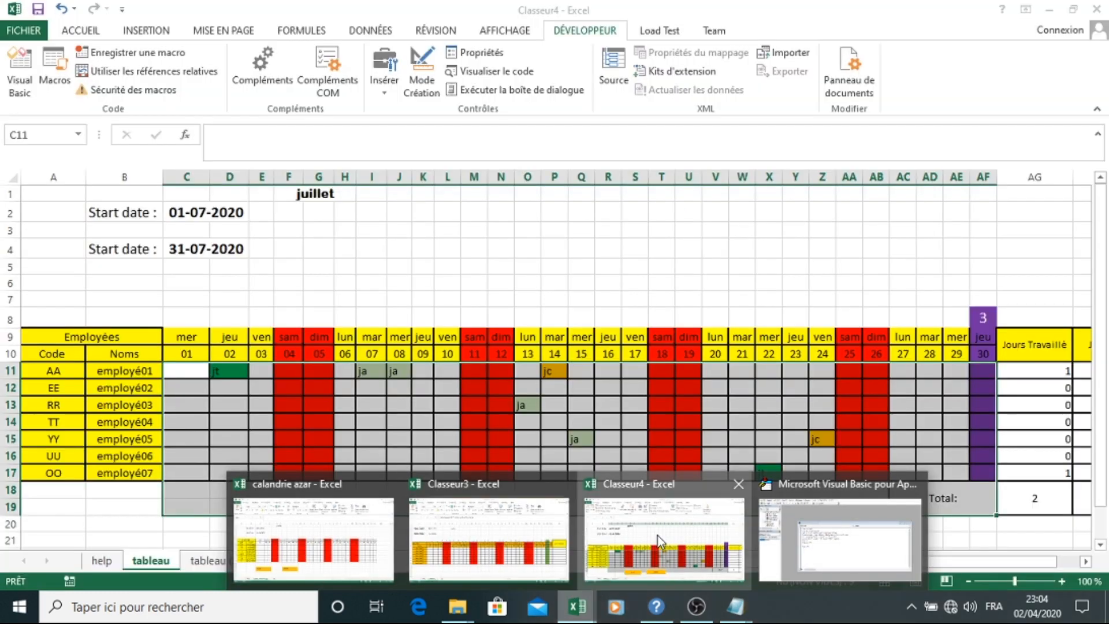
click(658, 537)
click(610, 532)
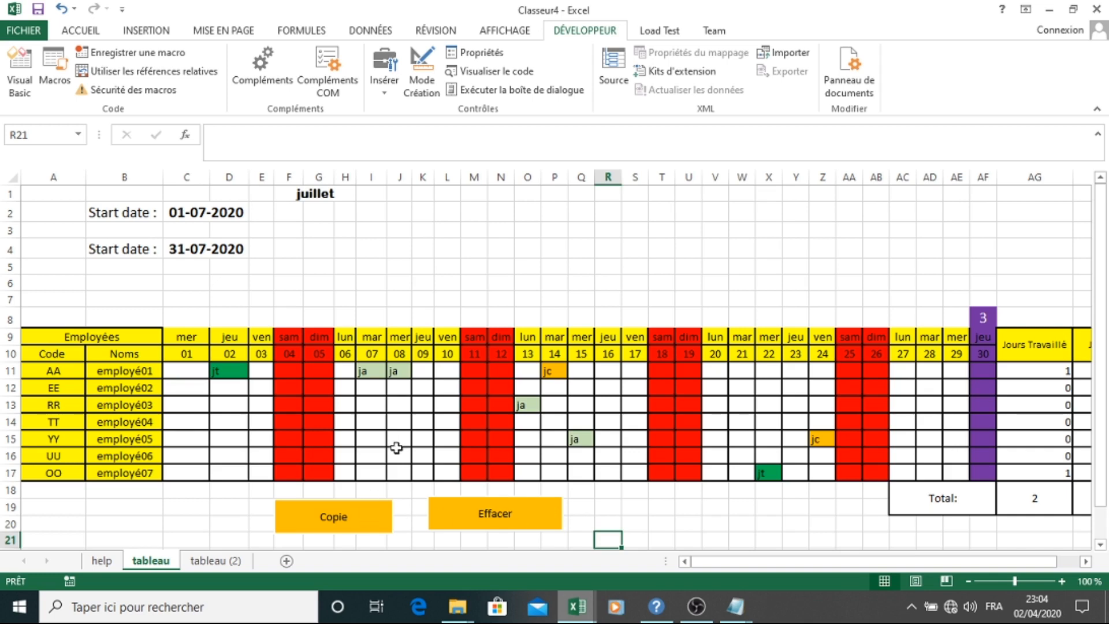
click(282, 196)
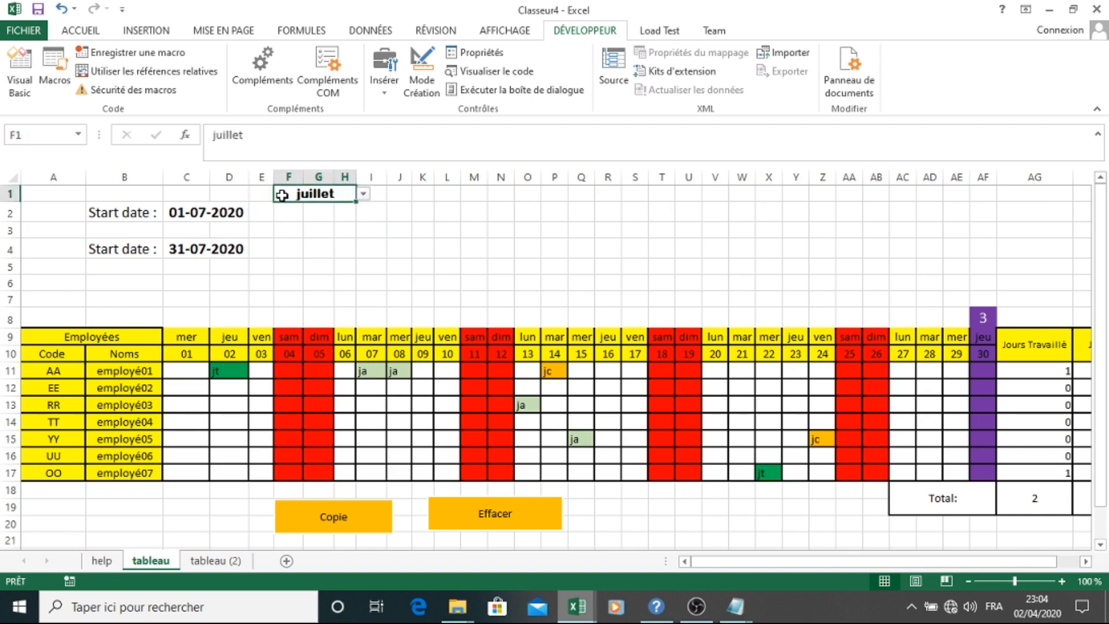
click(363, 197)
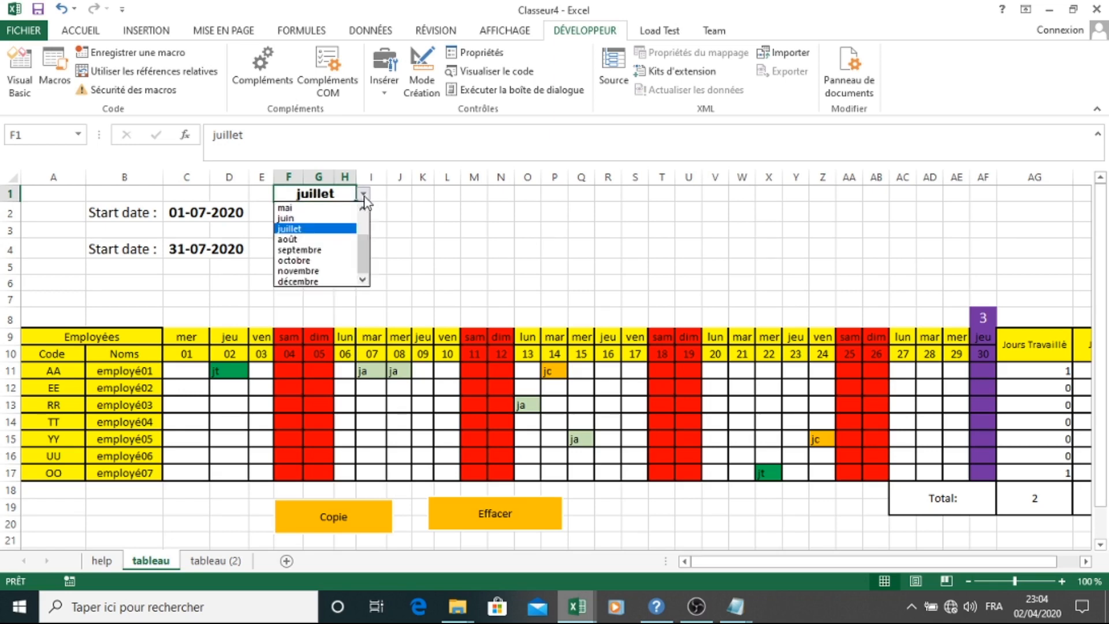
key(Escape)
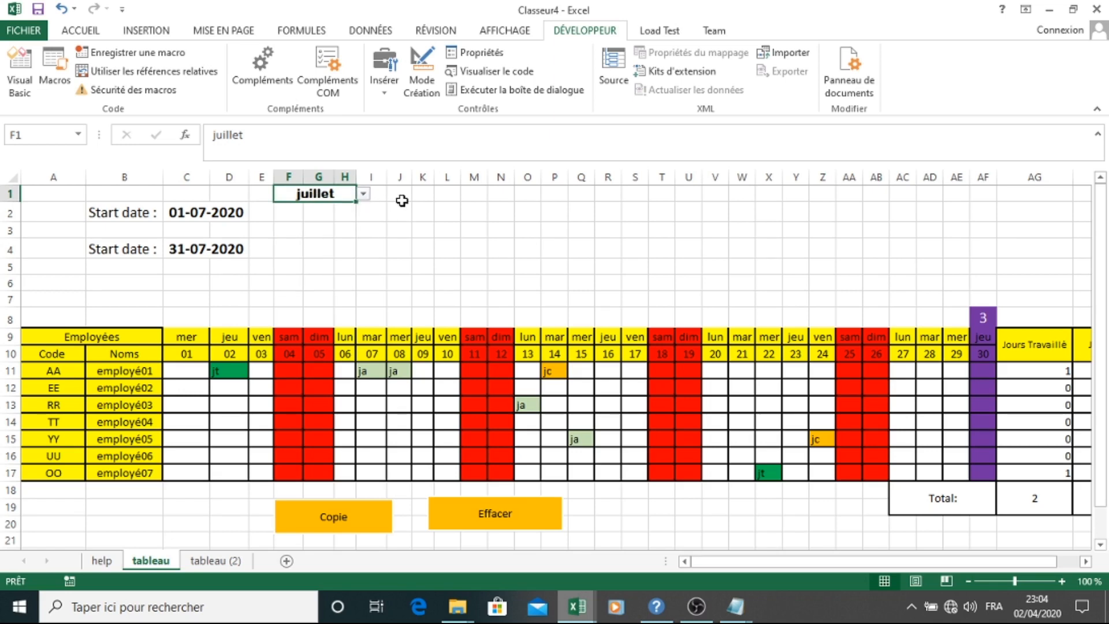
click(266, 193)
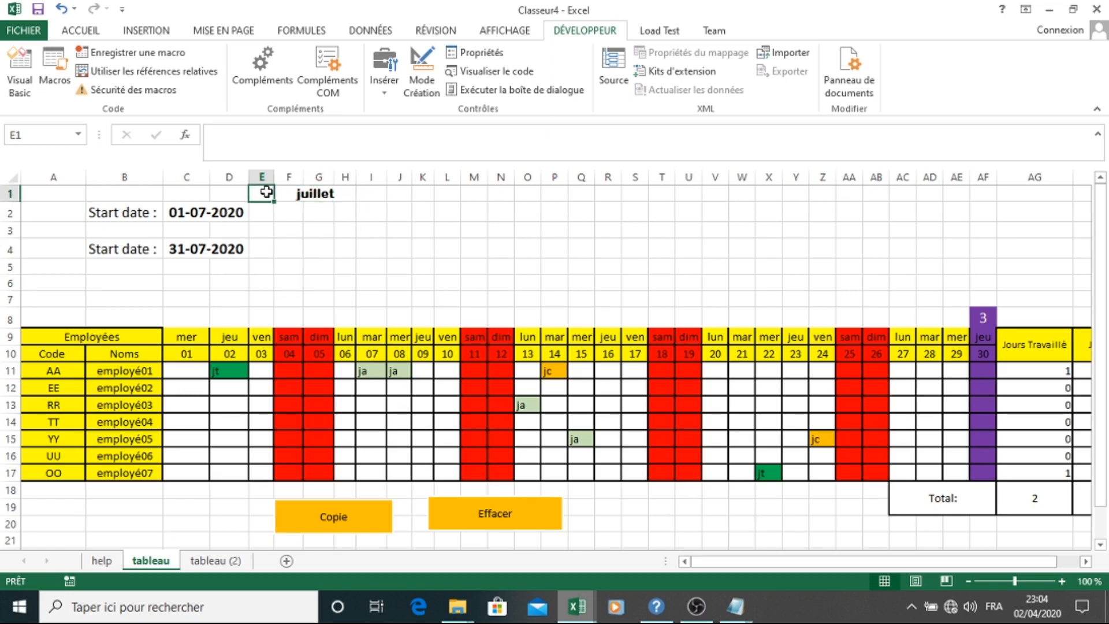
click(294, 195)
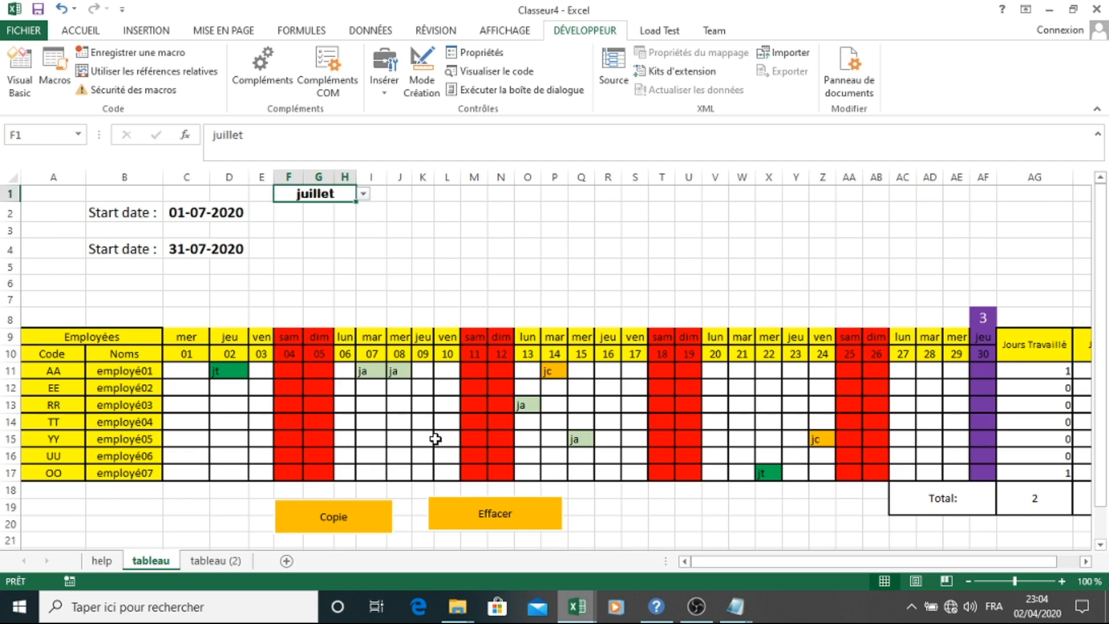
mouse_move(559, 598)
click(554, 283)
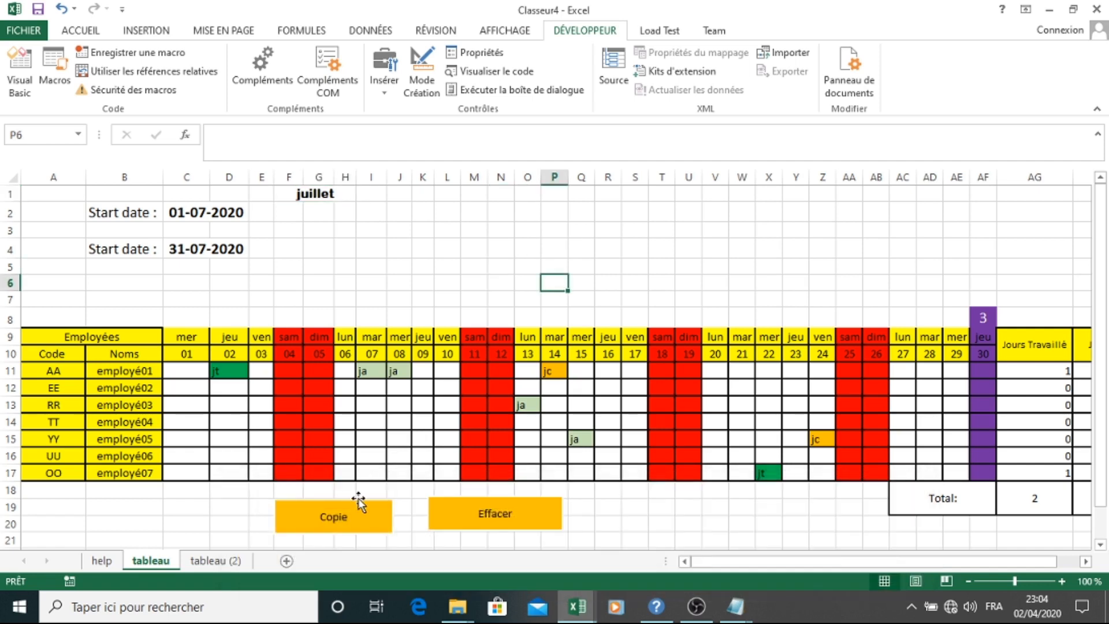
Delete the tableau (2) sheet from the workbook.
right_click(348, 520)
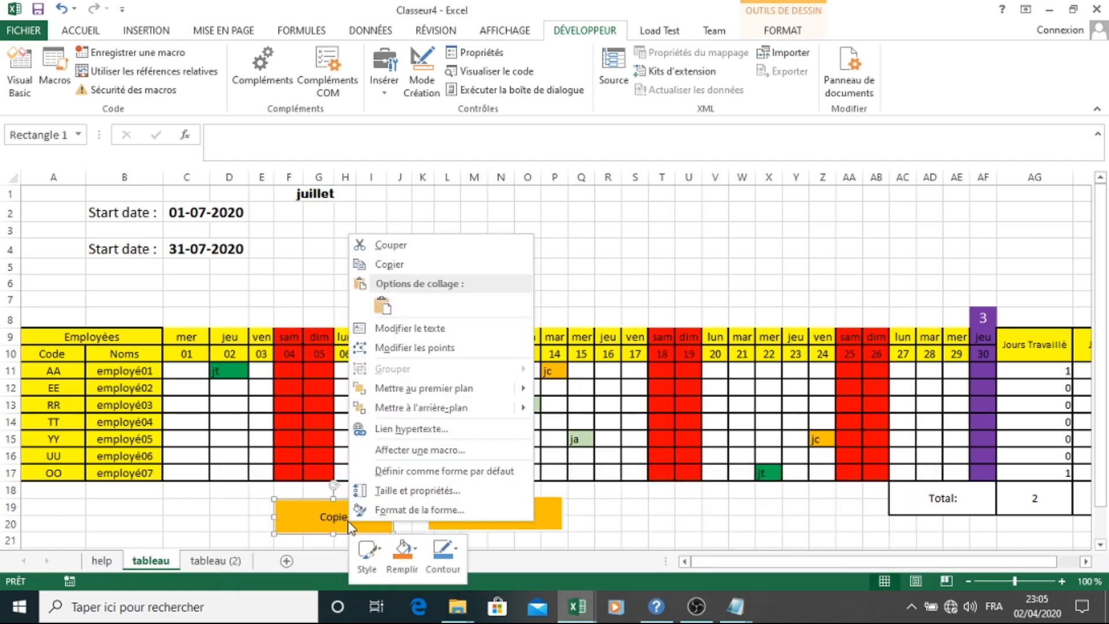
click(210, 562)
right_click(209, 560)
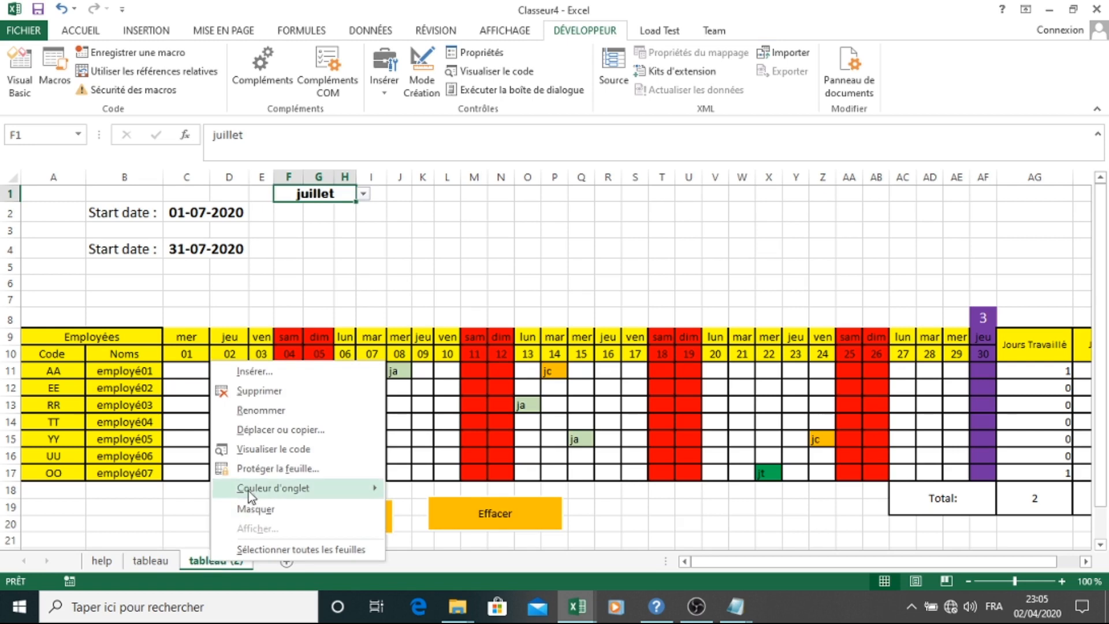
click(285, 396)
click(508, 342)
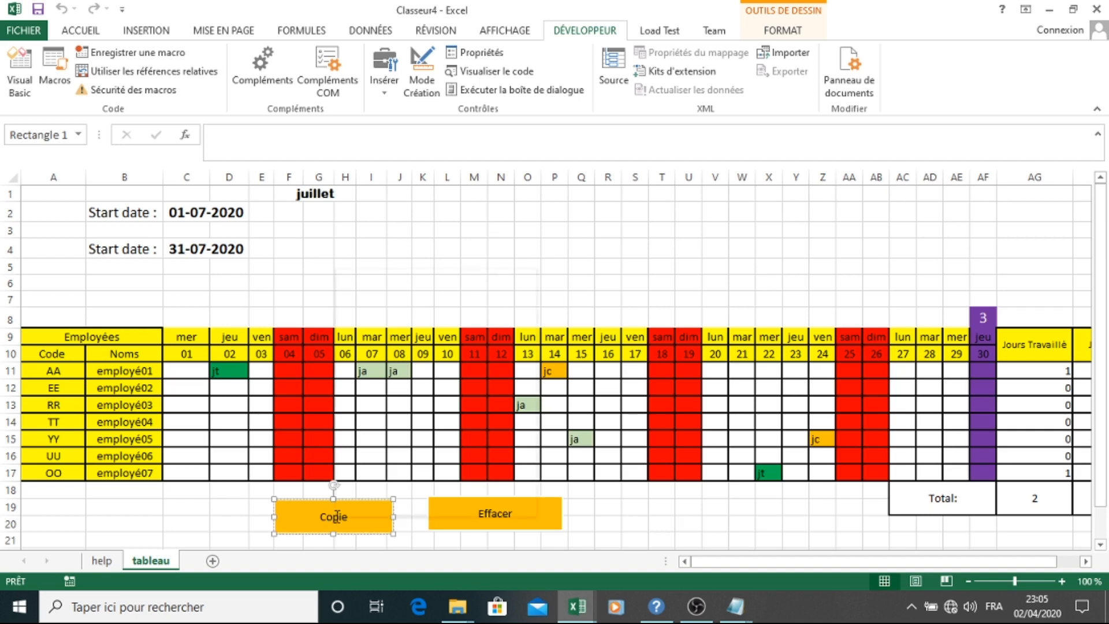
Assign the copie macro to the Copie shape below the attendance table.
right_click(334, 515)
click(436, 469)
click(365, 364)
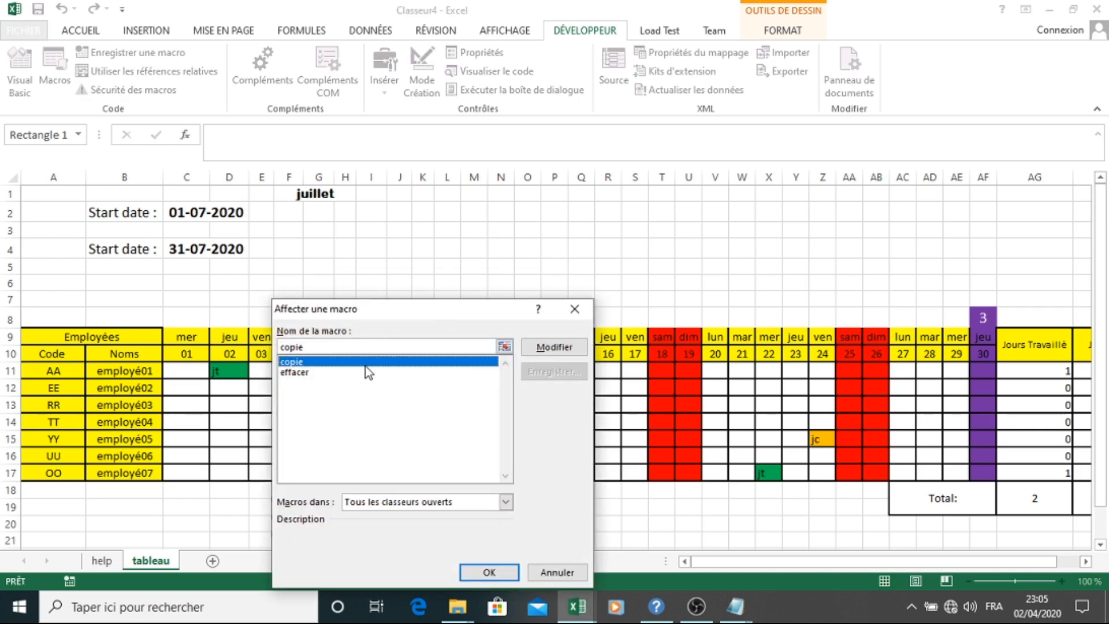
click(500, 573)
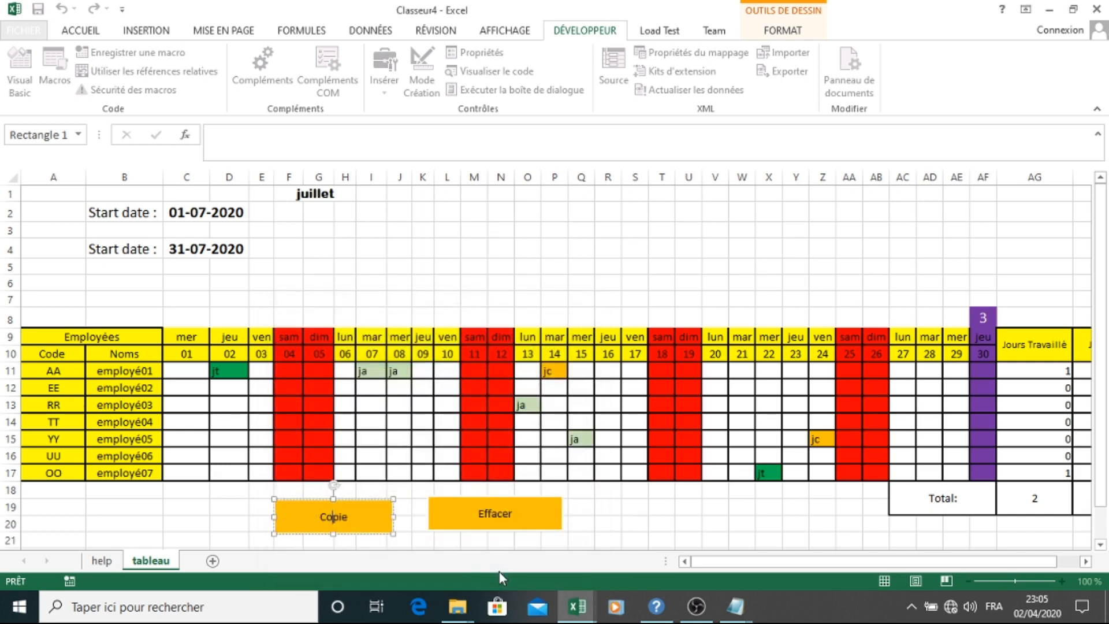
Assign the effacer macro to the Effacer shape and deselect the shape.
right_click(482, 519)
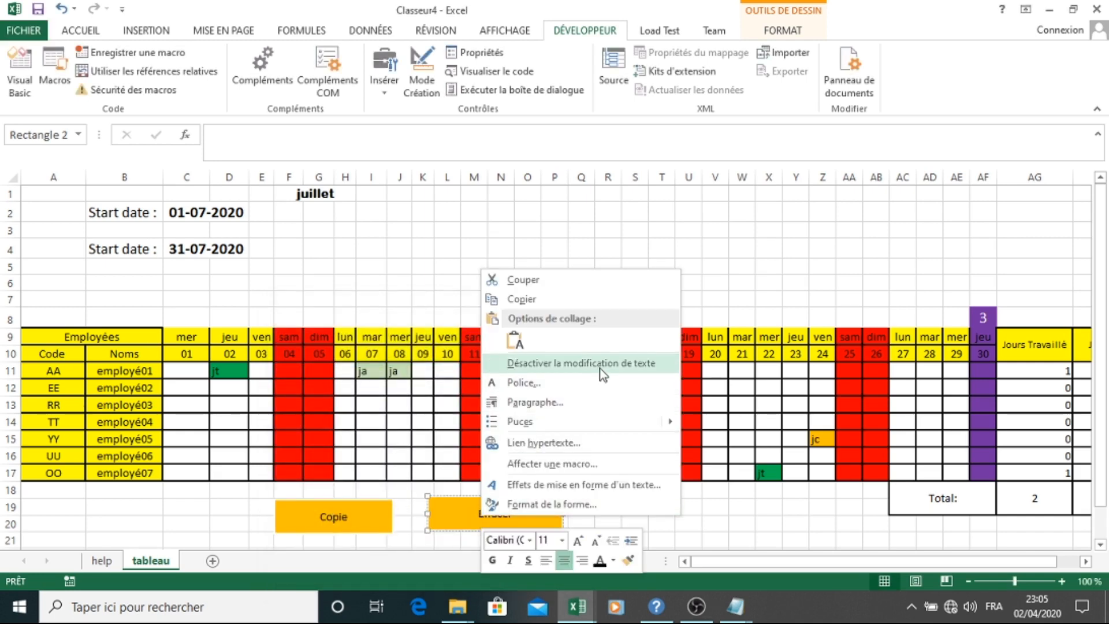
click(597, 462)
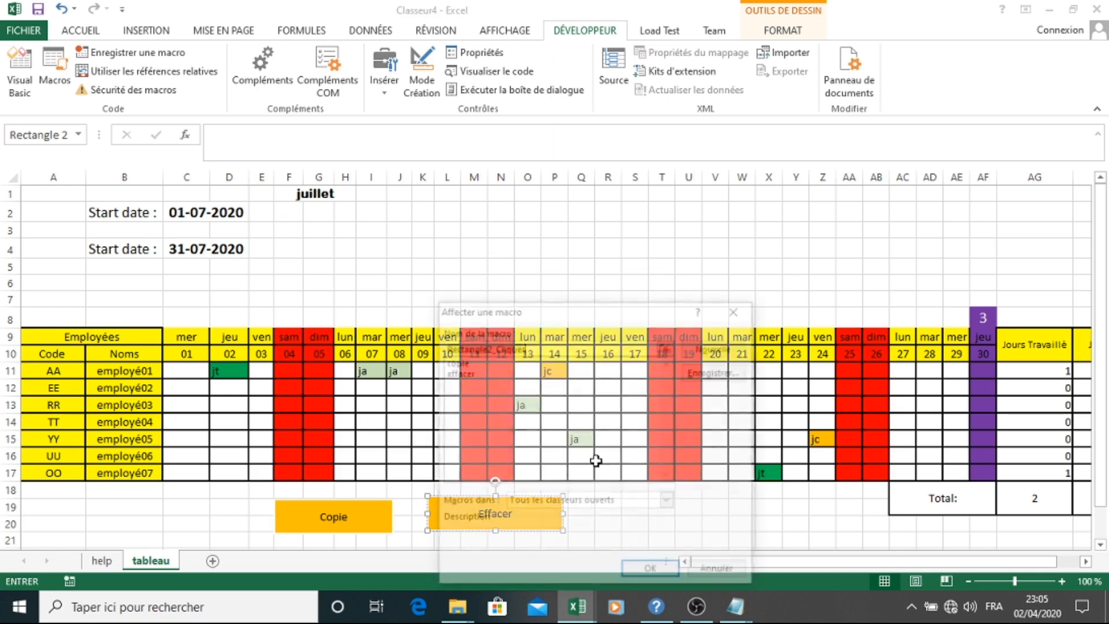
click(489, 373)
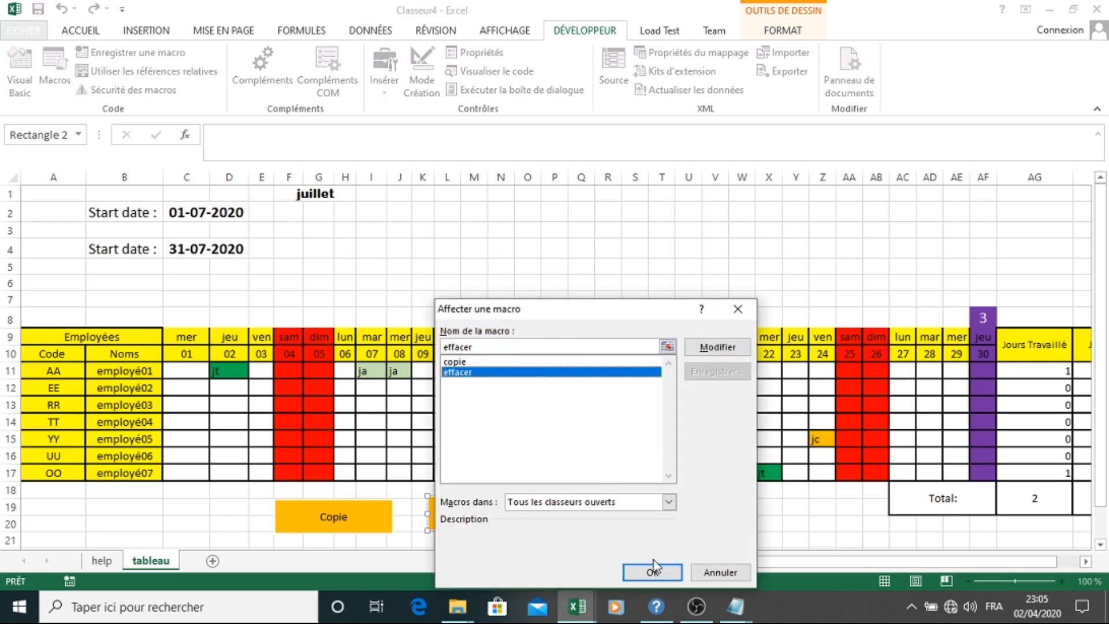
click(662, 573)
click(725, 522)
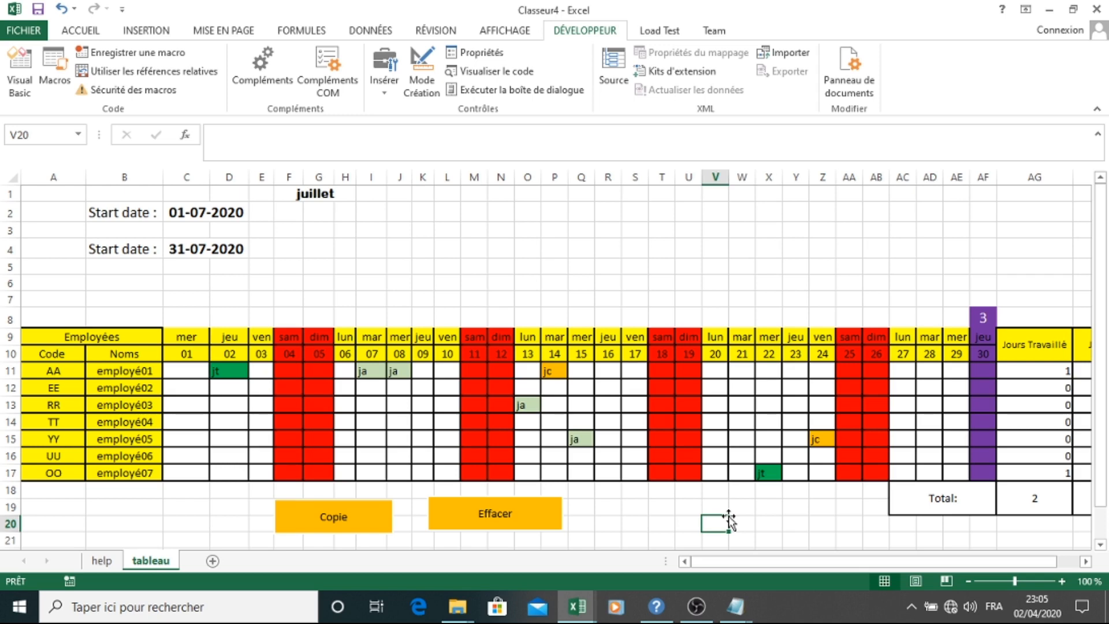
Run the effacer macro from its sheet shape to clear the attendance entries, and select the month cell F1.
click(536, 518)
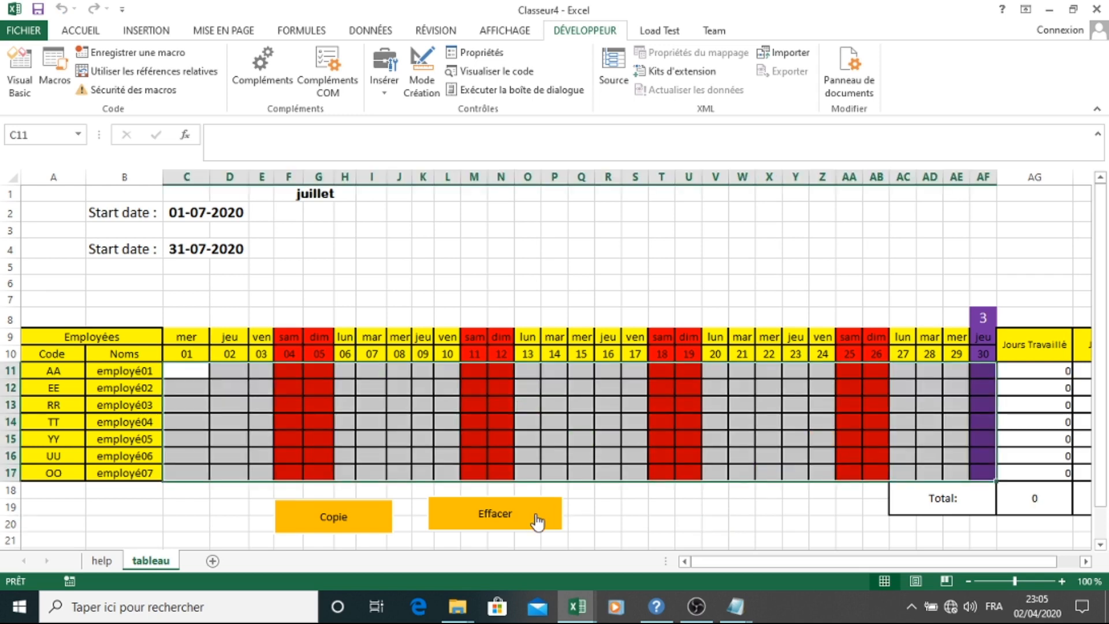
click(629, 504)
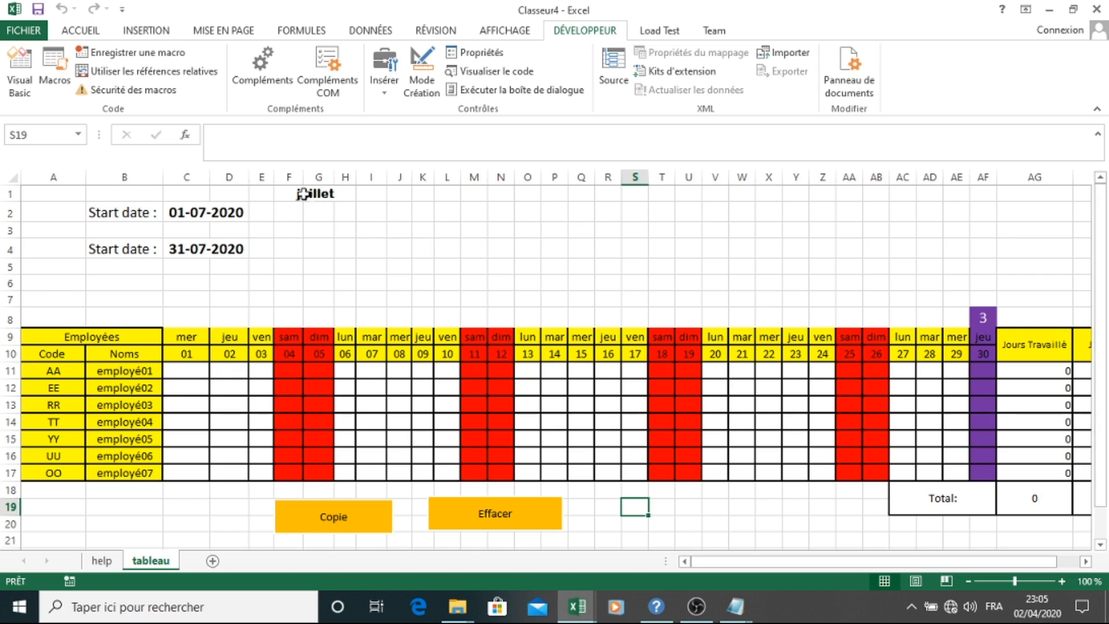
click(323, 195)
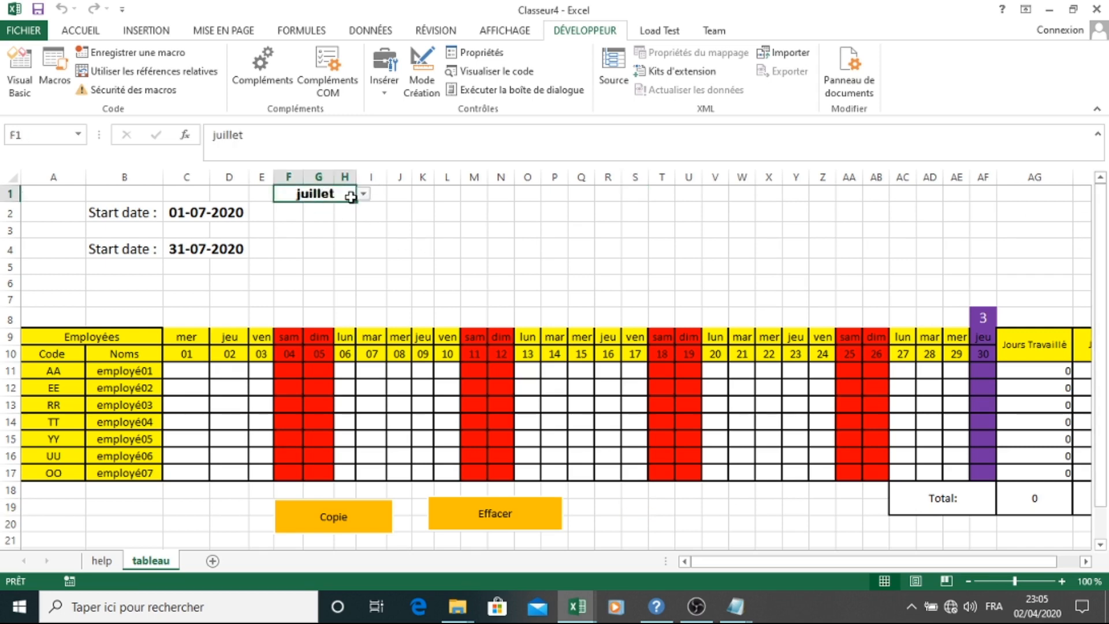
Fill all cells of the tableau sheet with white.
click(9, 178)
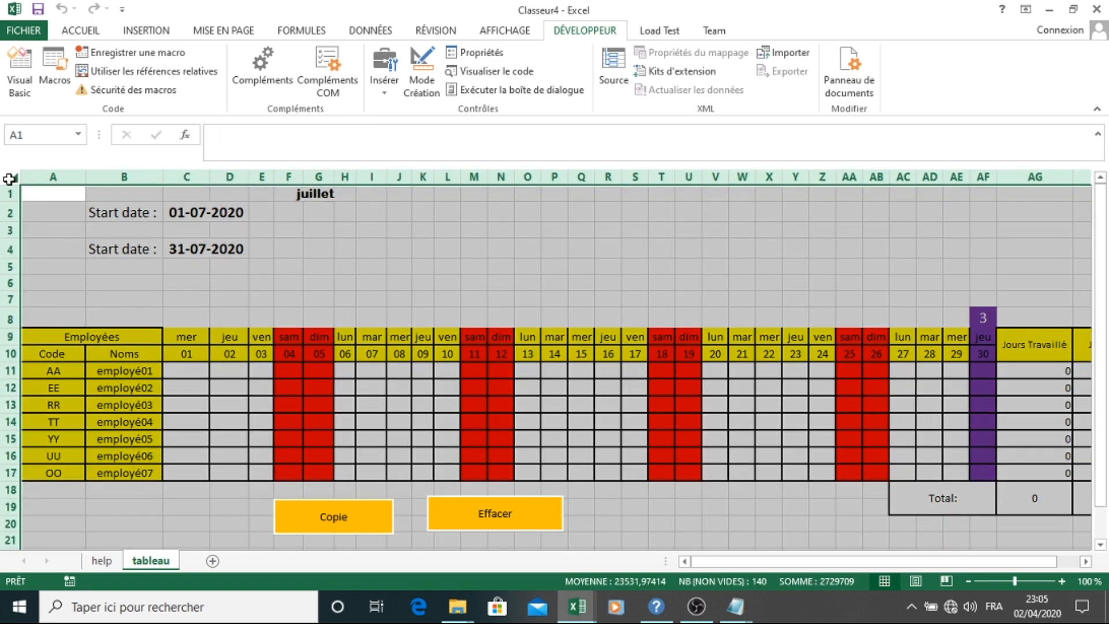
click(88, 35)
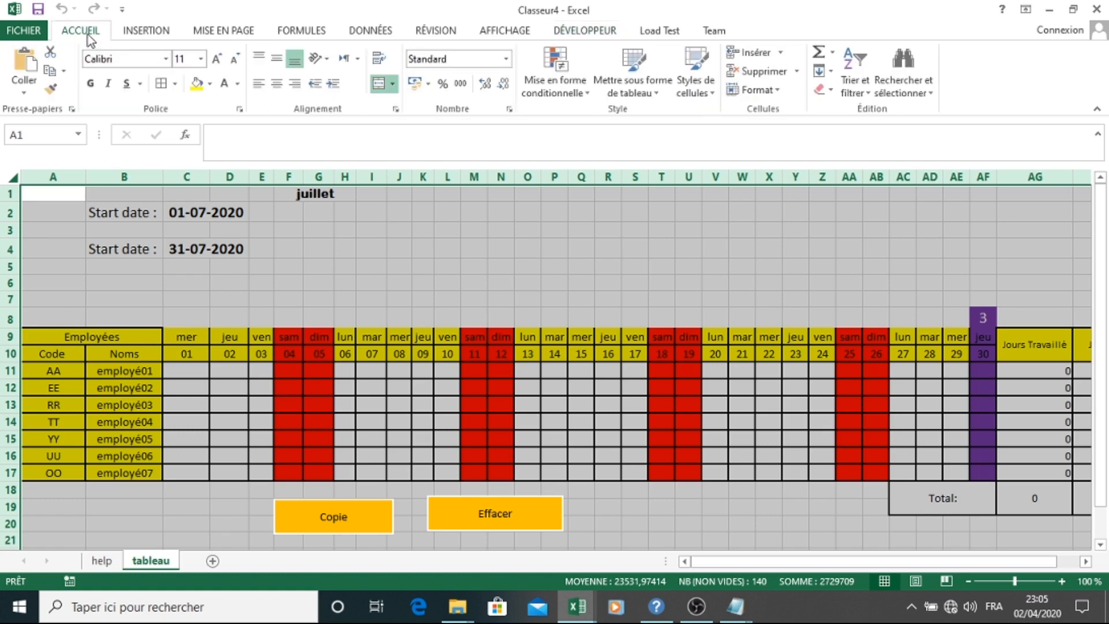
click(209, 85)
click(197, 118)
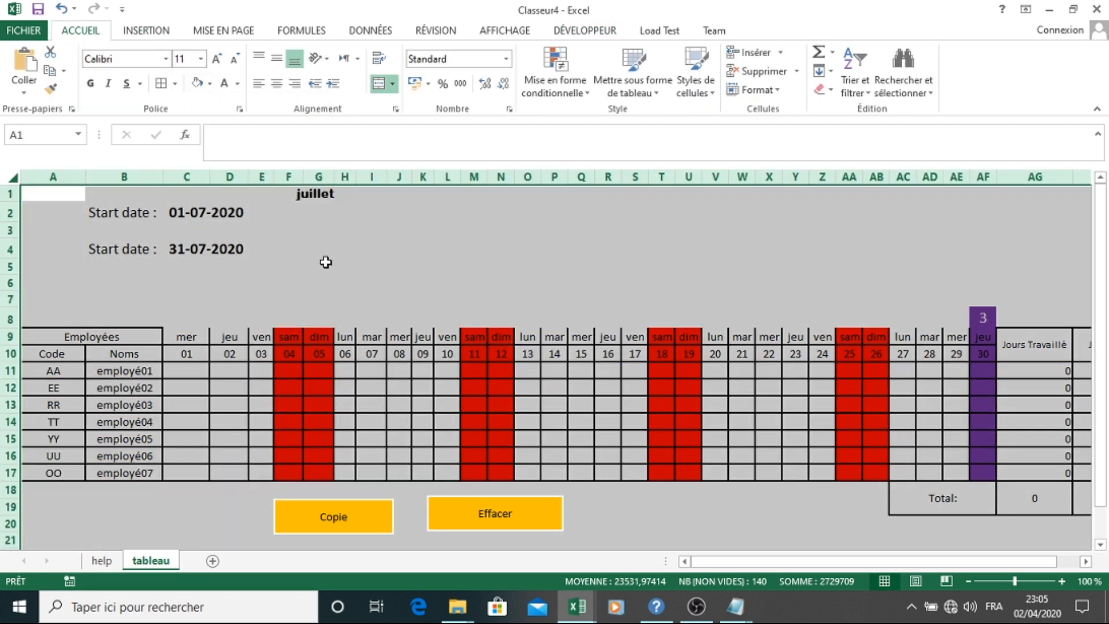
click(325, 263)
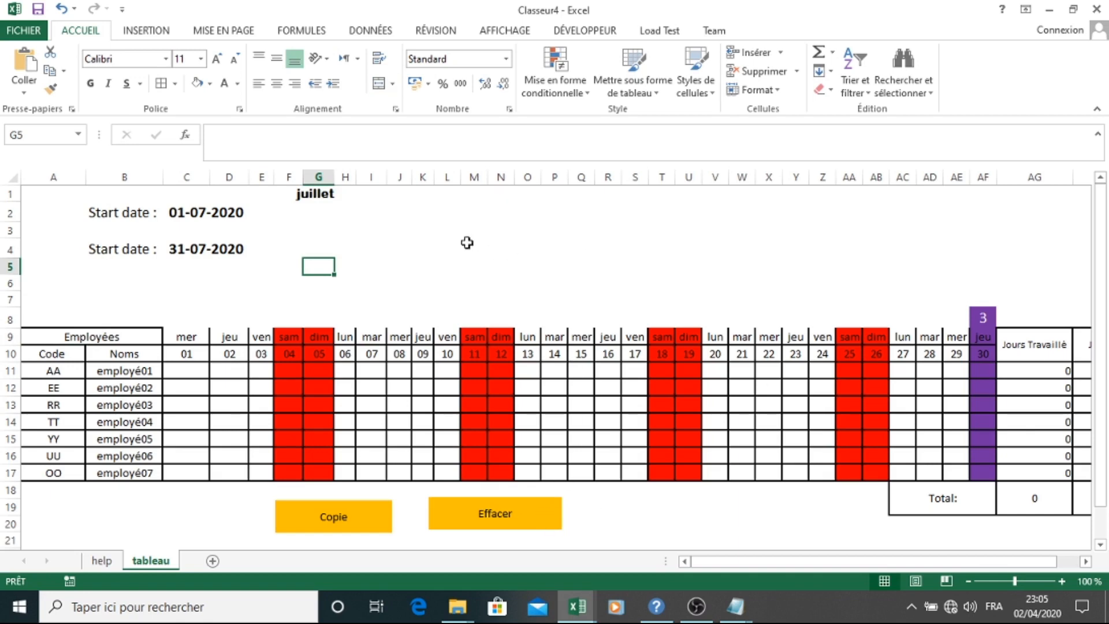
Set the month in cell F1 of the attendance table to janvier.
click(329, 194)
click(363, 195)
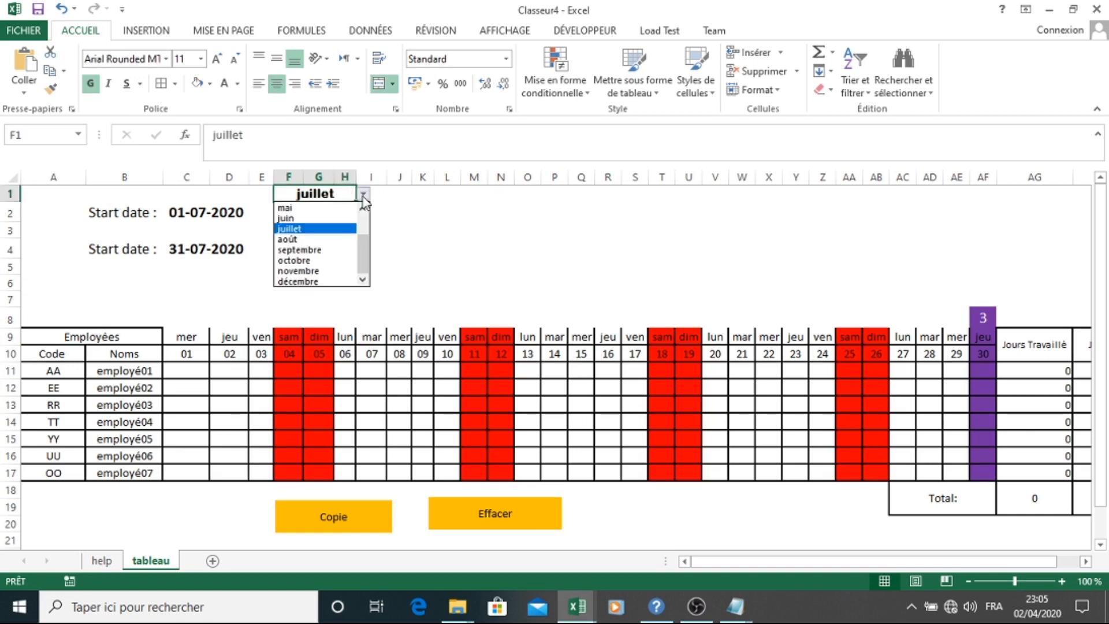
scroll(359, 224, up, 2)
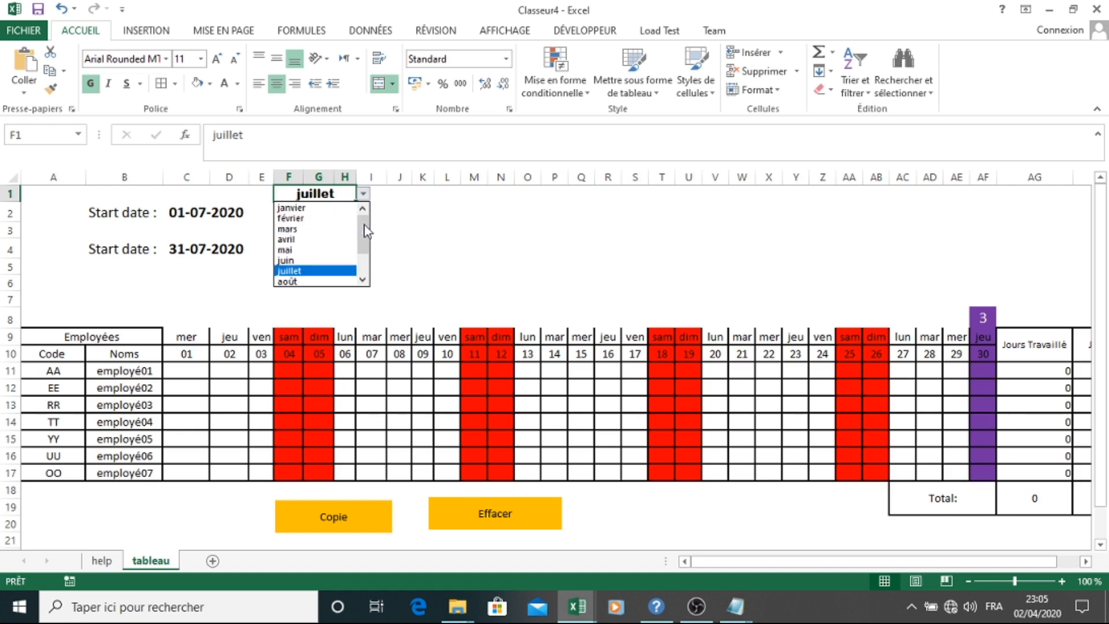
click(325, 209)
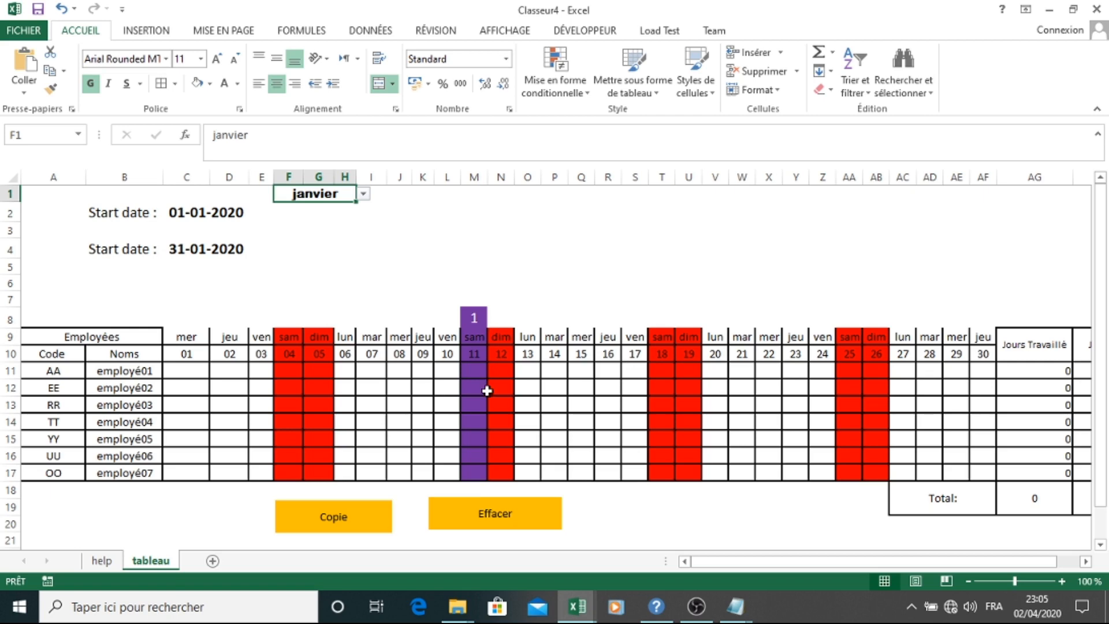
Enter JA in C11 and D11 for employé01, JC in E12 for employé02, and JC in I14 for employé04.
click(182, 370)
text(JA)
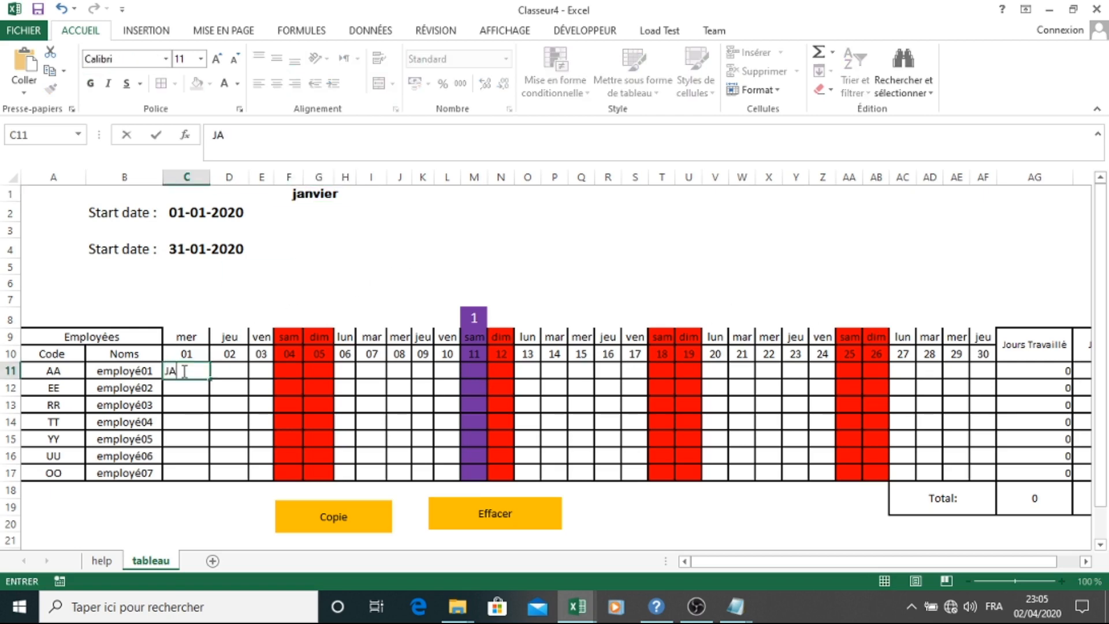
click(223, 370)
text(JA)
click(261, 370)
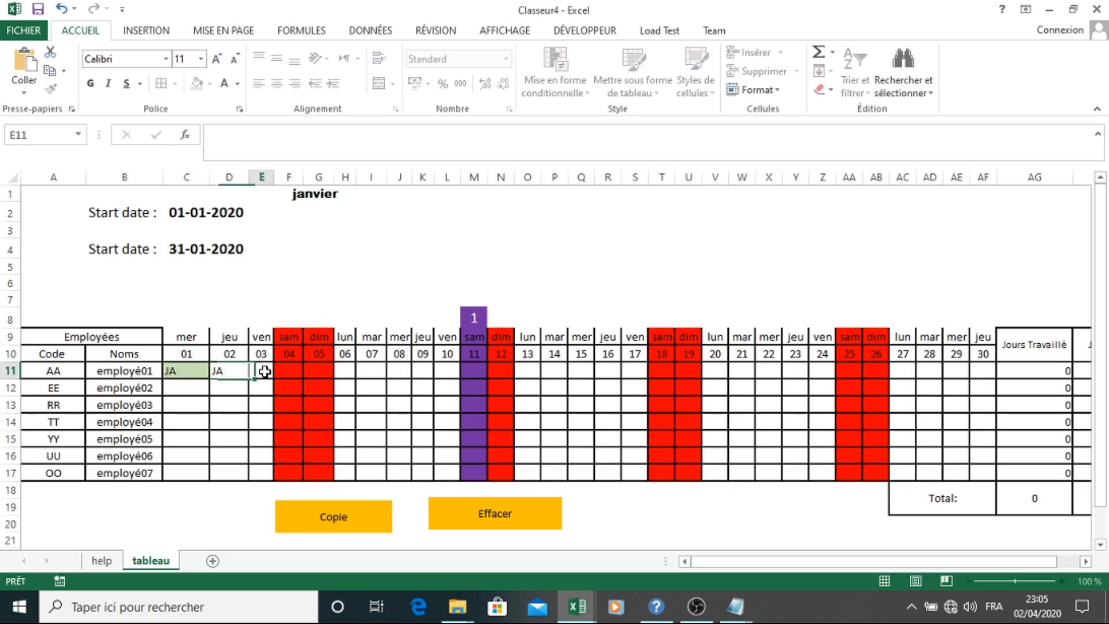
click(265, 392)
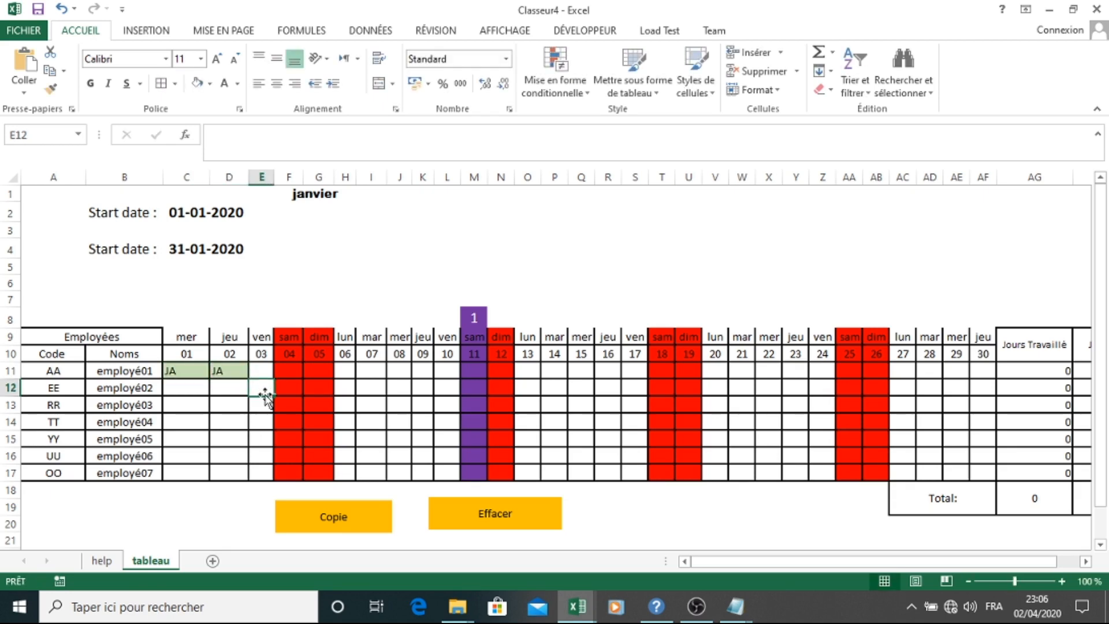
text(JC)
key(Return)
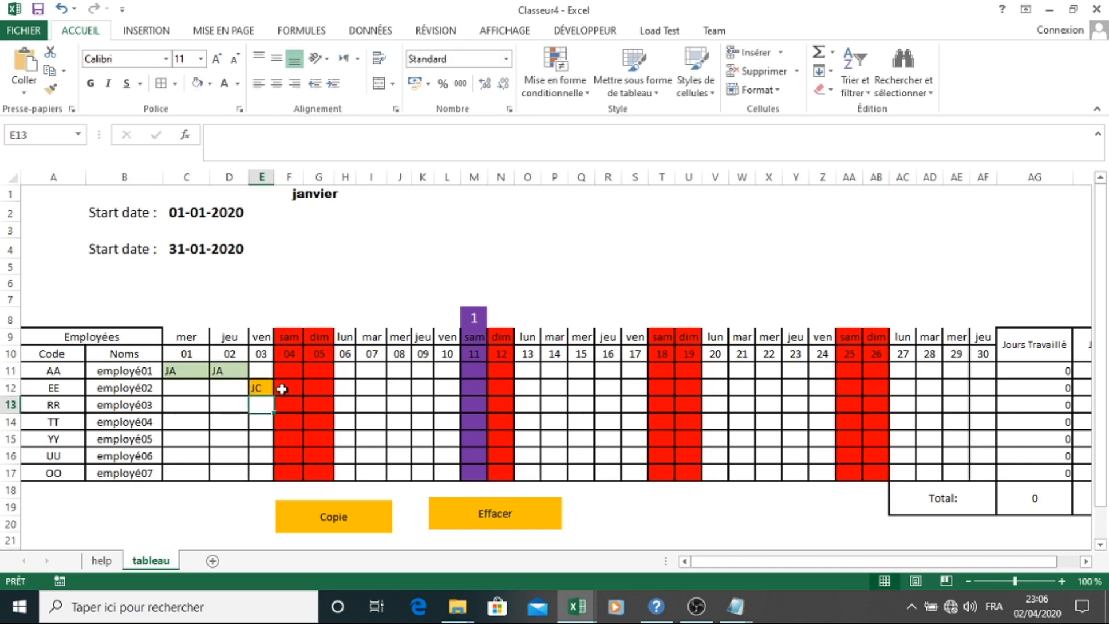
click(368, 425)
text(JC)
key(Return)
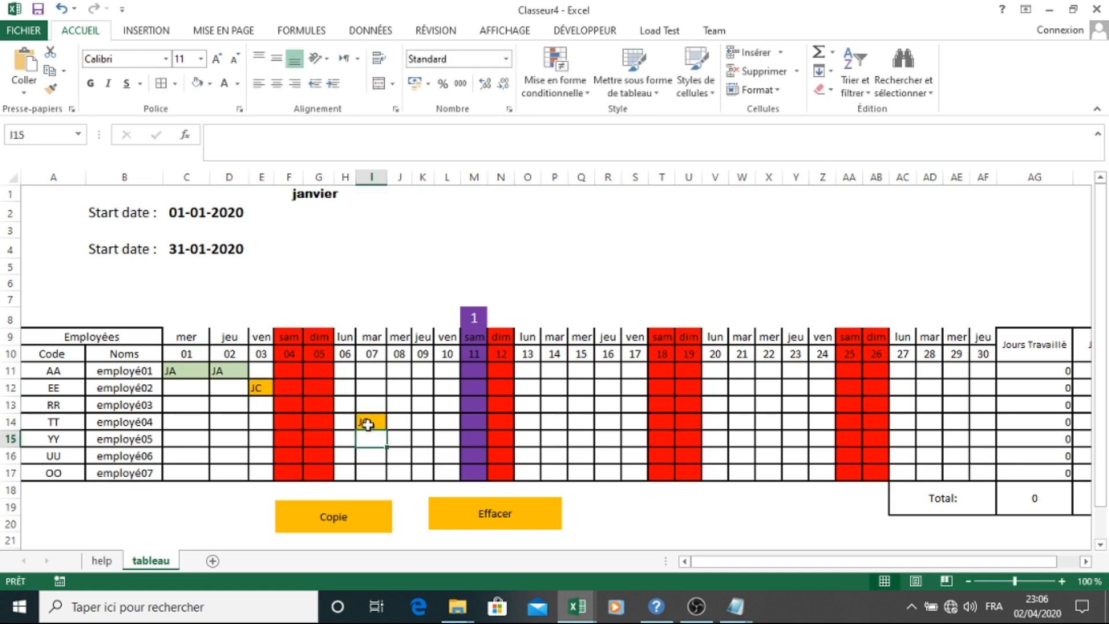
Enter JA in O11 for 13 January, and JC, JA and JT in R11, R12 and R13 for 16 January.
click(525, 371)
text(JA)
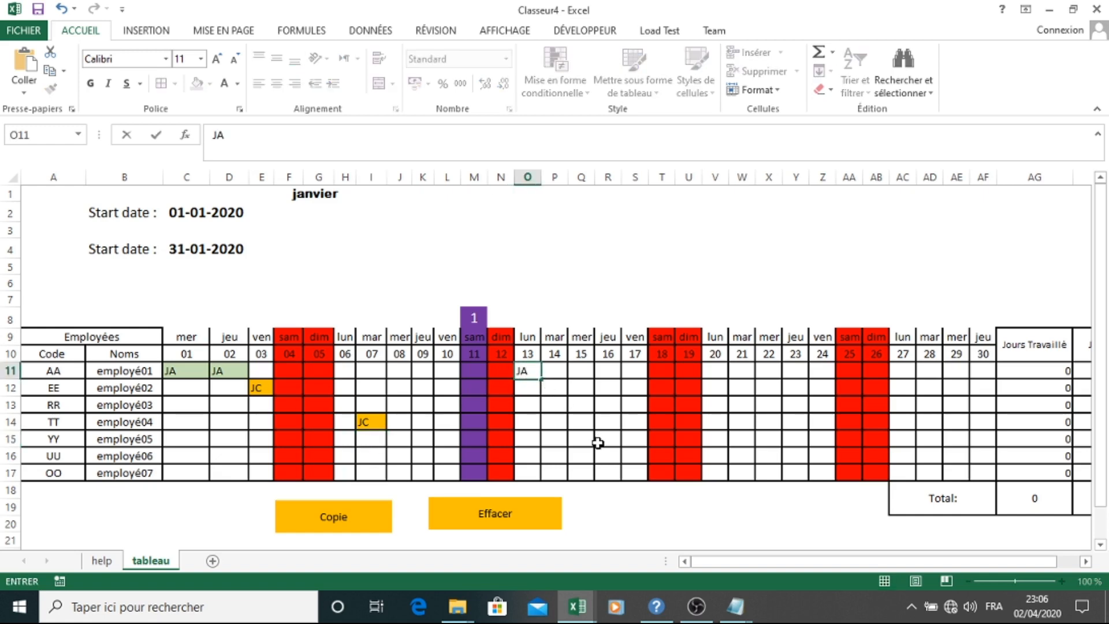
click(615, 371)
text(JC)
key(Return)
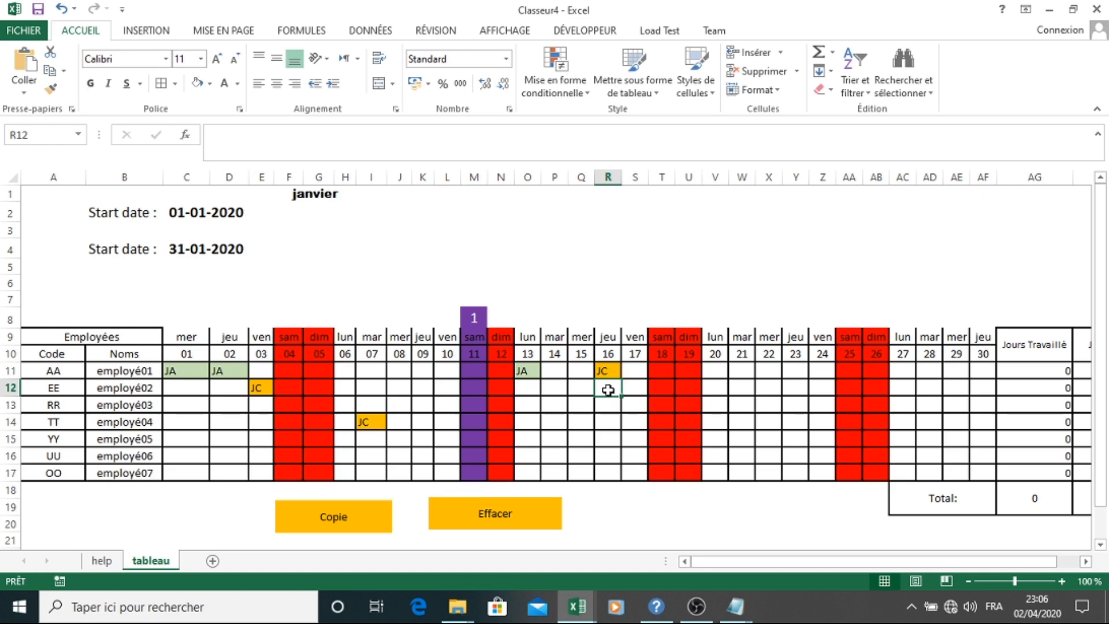
text(JA)
key(Return)
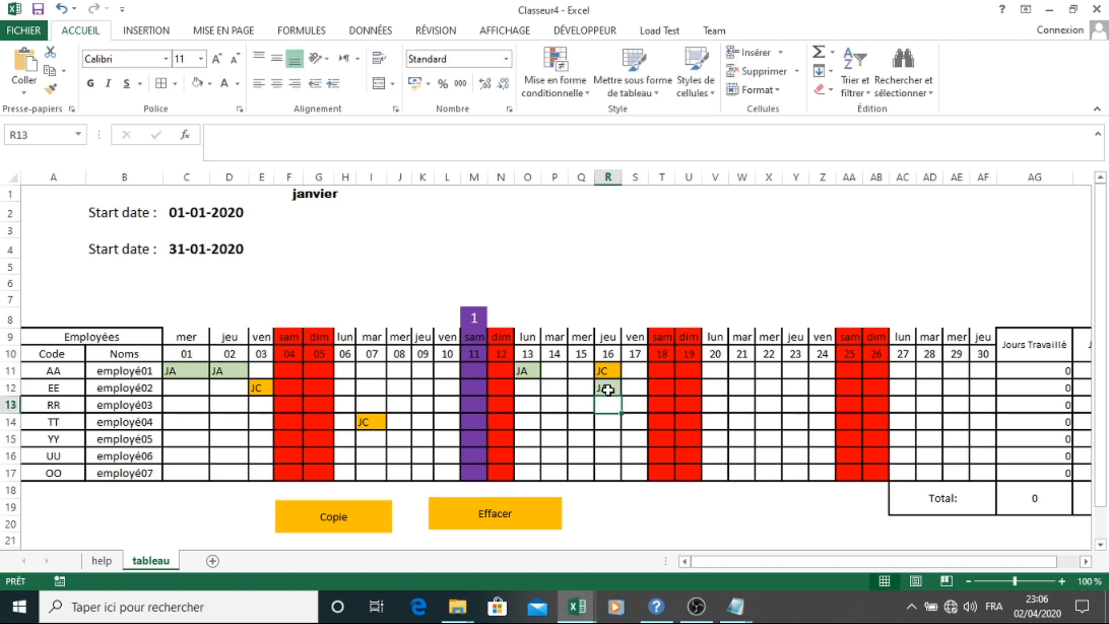
text(JT)
key(Return)
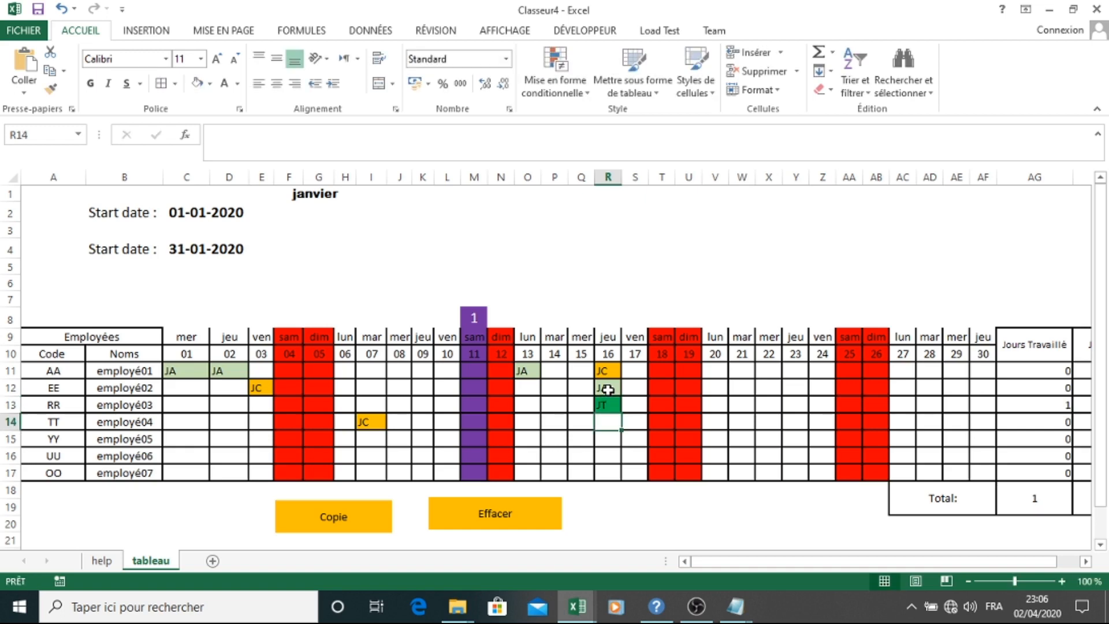
Enter JT for 21 January in W12 for employé02 and in W16 for employé06.
click(736, 387)
text(JT)
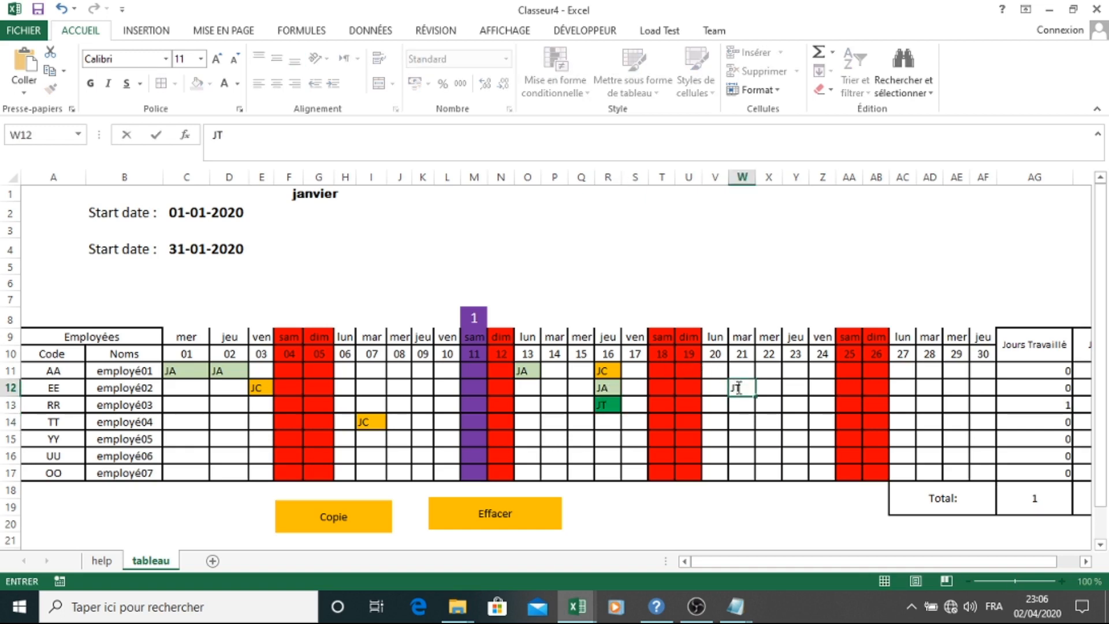
key(Return)
click(741, 455)
text(JT)
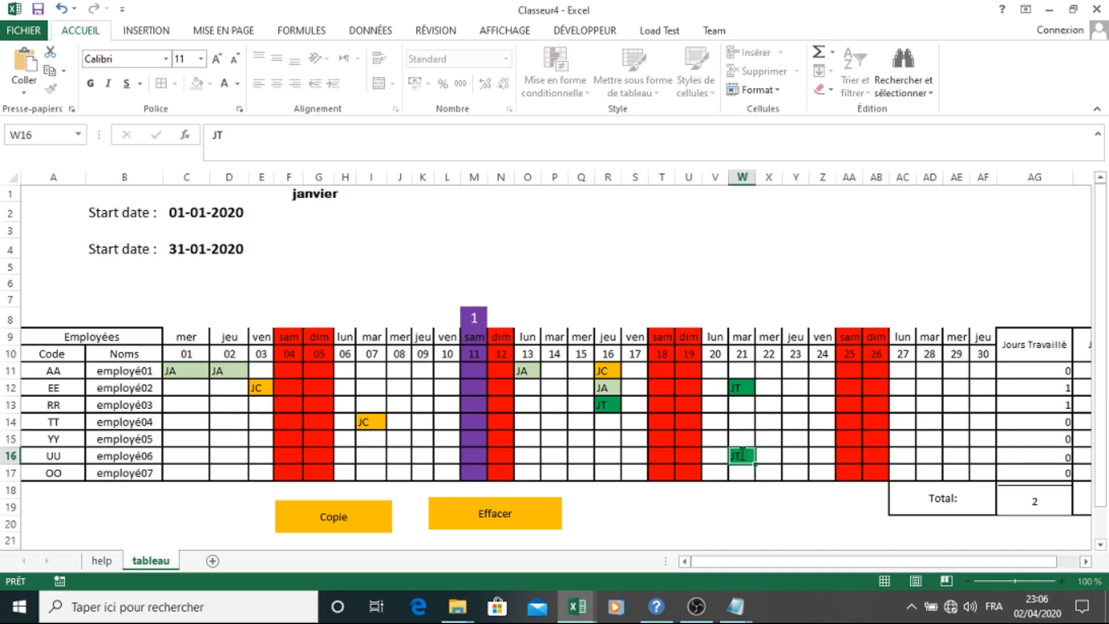
key(Return)
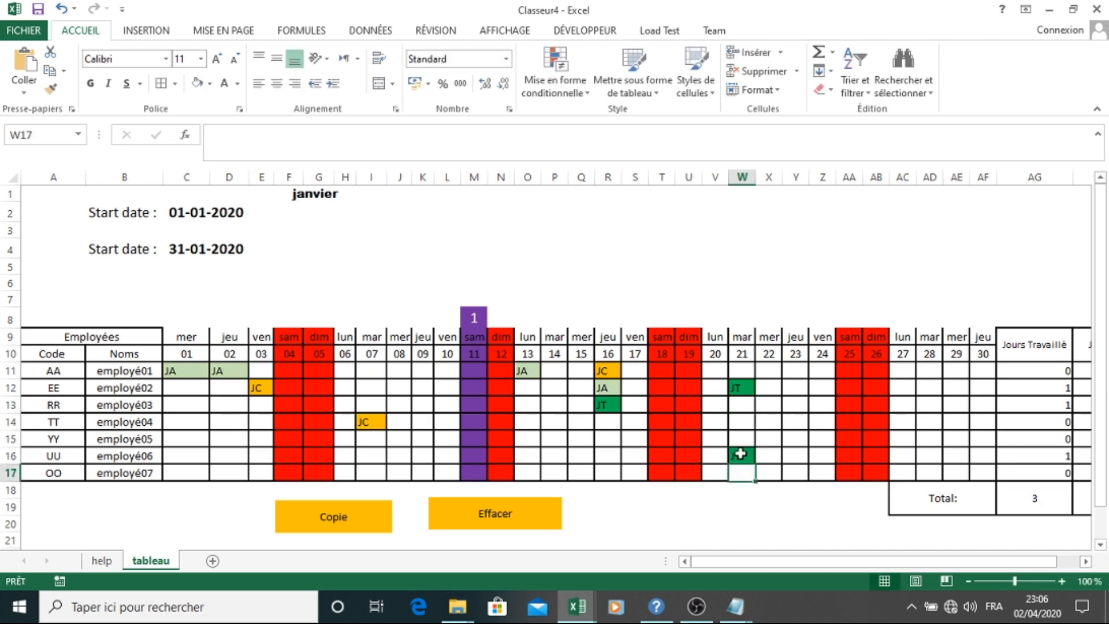
Duplicate the January attendance sheet with the Copie shape's macro and rename the copy janvier2020.
click(1070, 564)
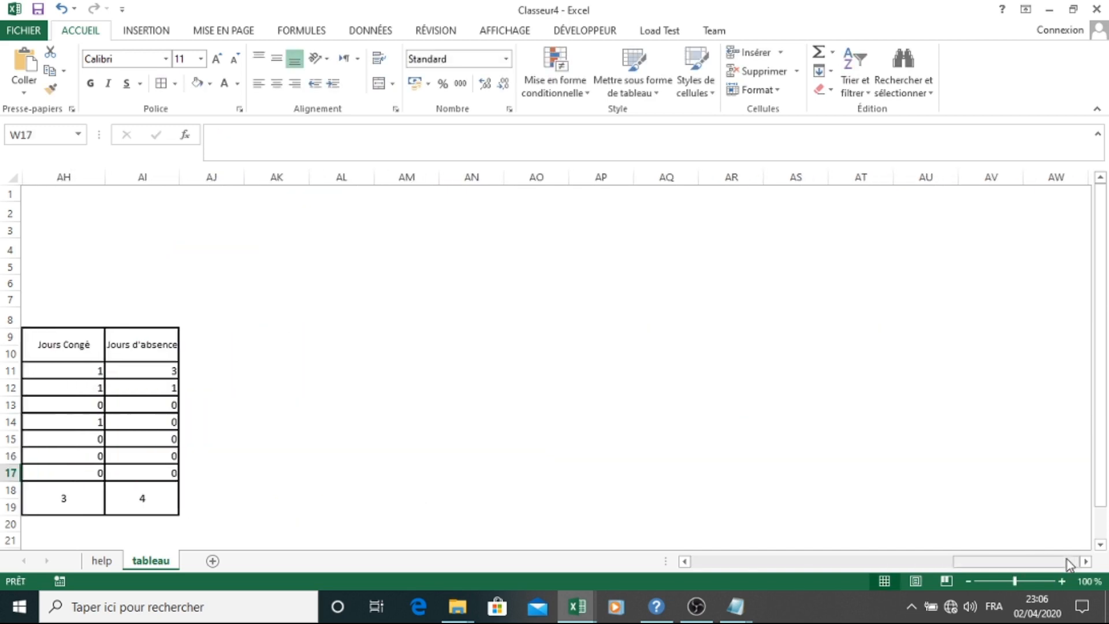
drag(1050, 563, 982, 557)
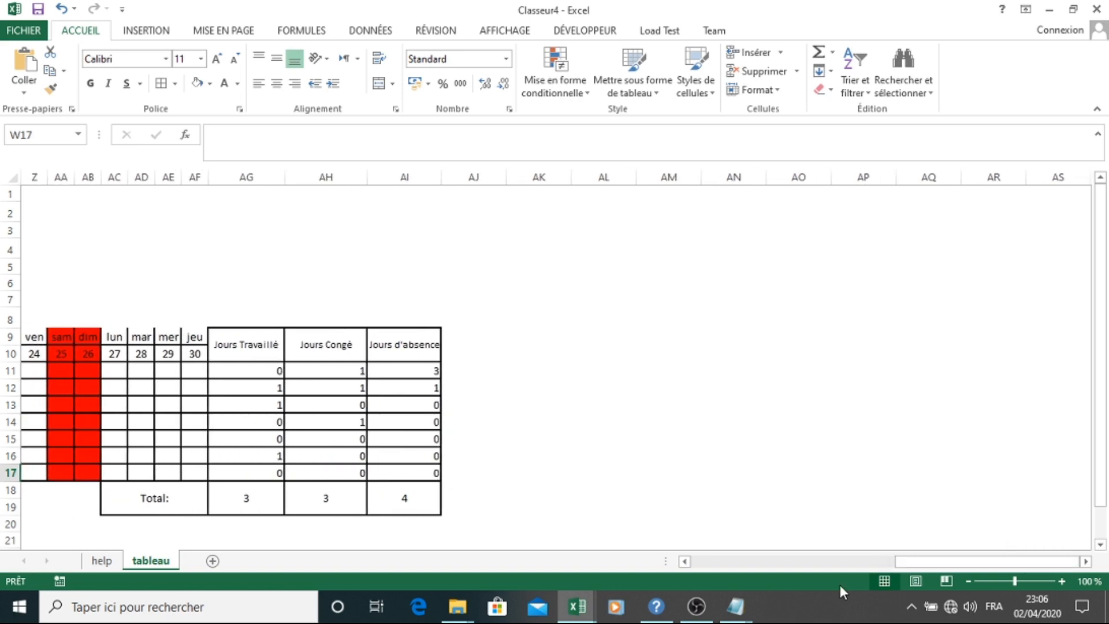
click(829, 567)
drag(834, 561, 745, 564)
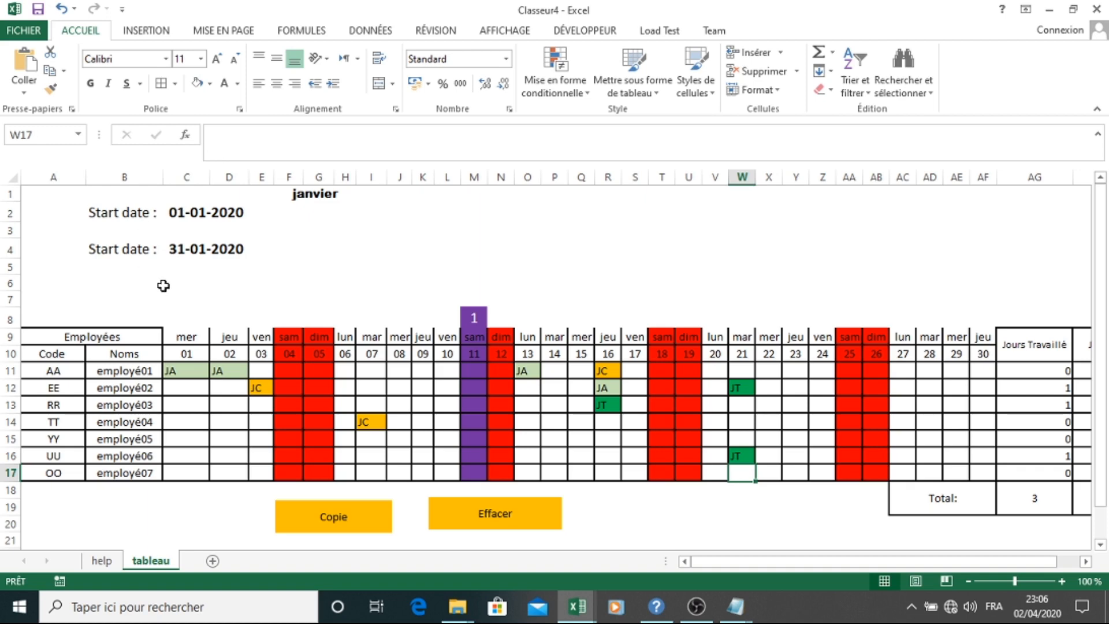
click(342, 517)
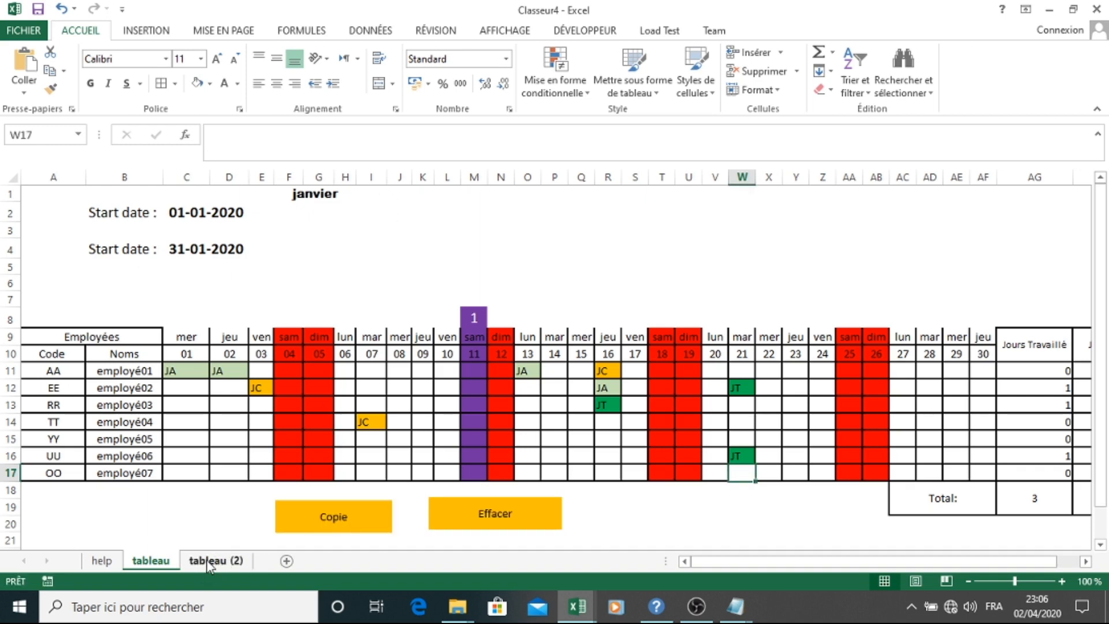
right_click(208, 563)
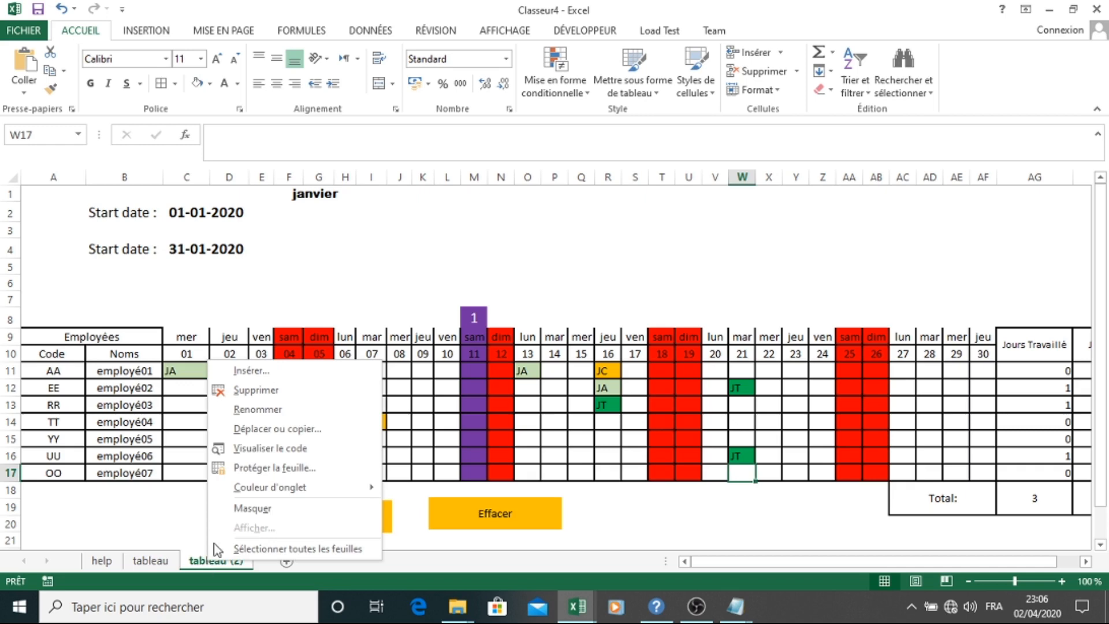
click(272, 410)
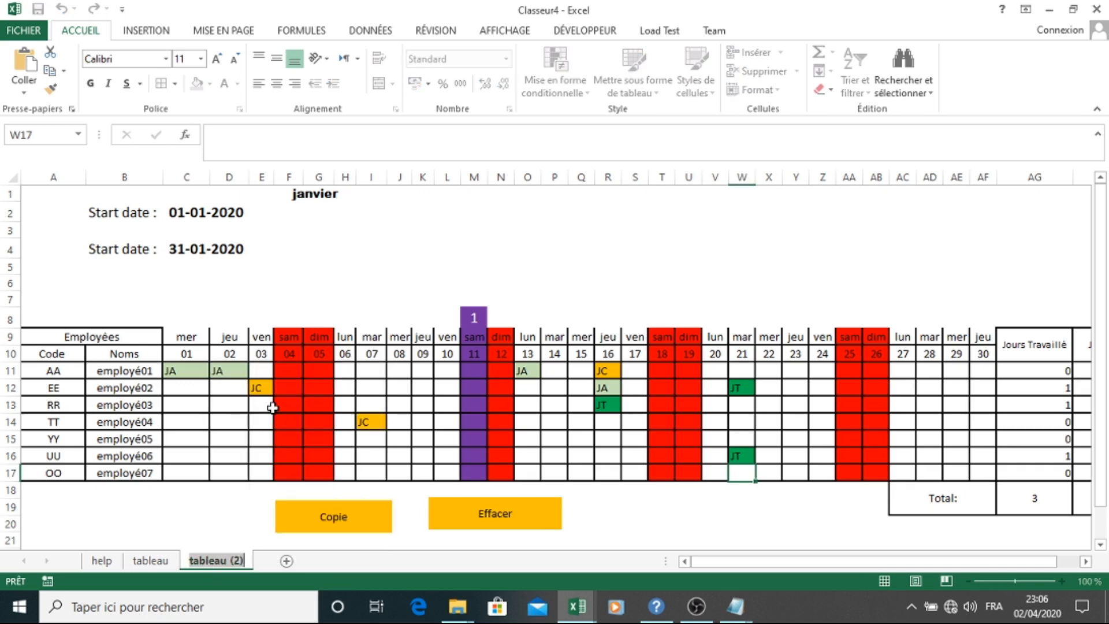
text(janvier)
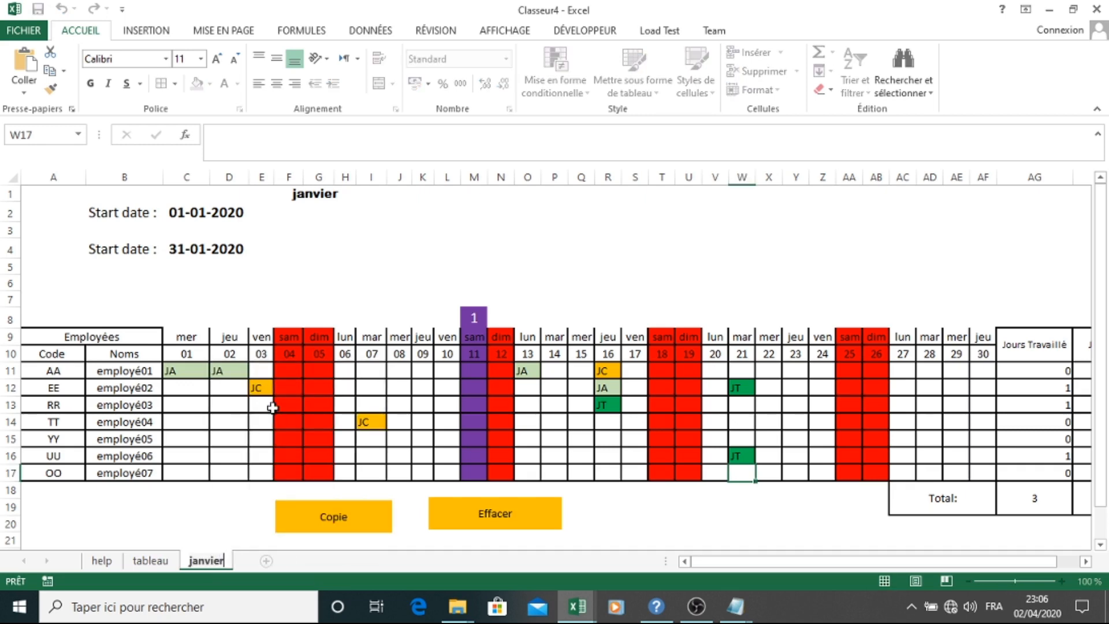
text(2020)
key(Return)
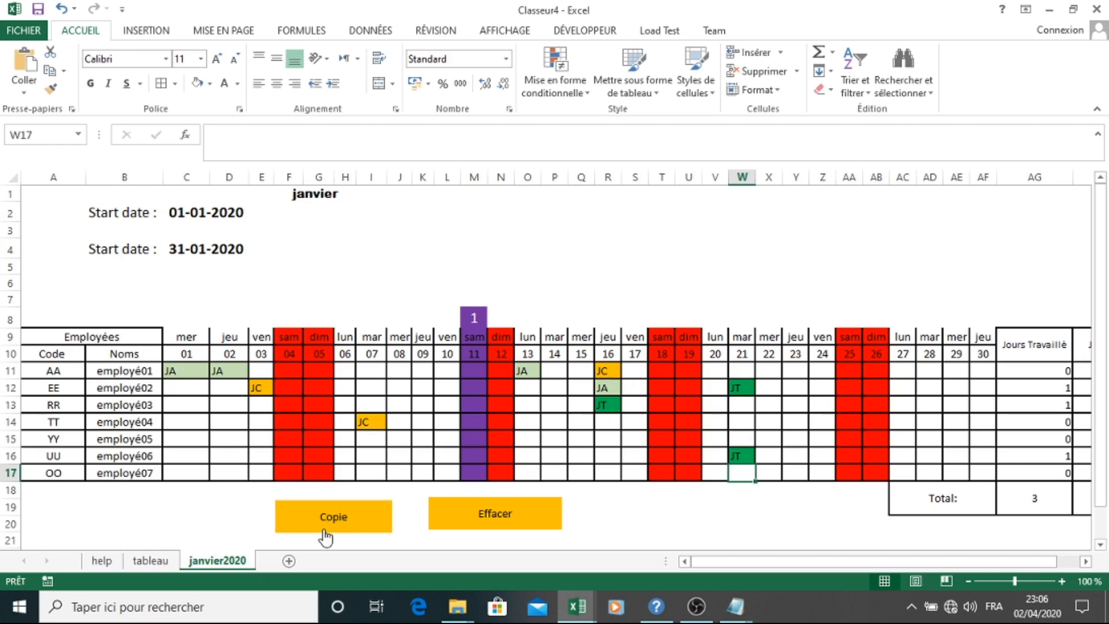
Clear the attendance entries on the tableau sheet with the Effacer shape's macro and set the month in F1 to février.
click(150, 566)
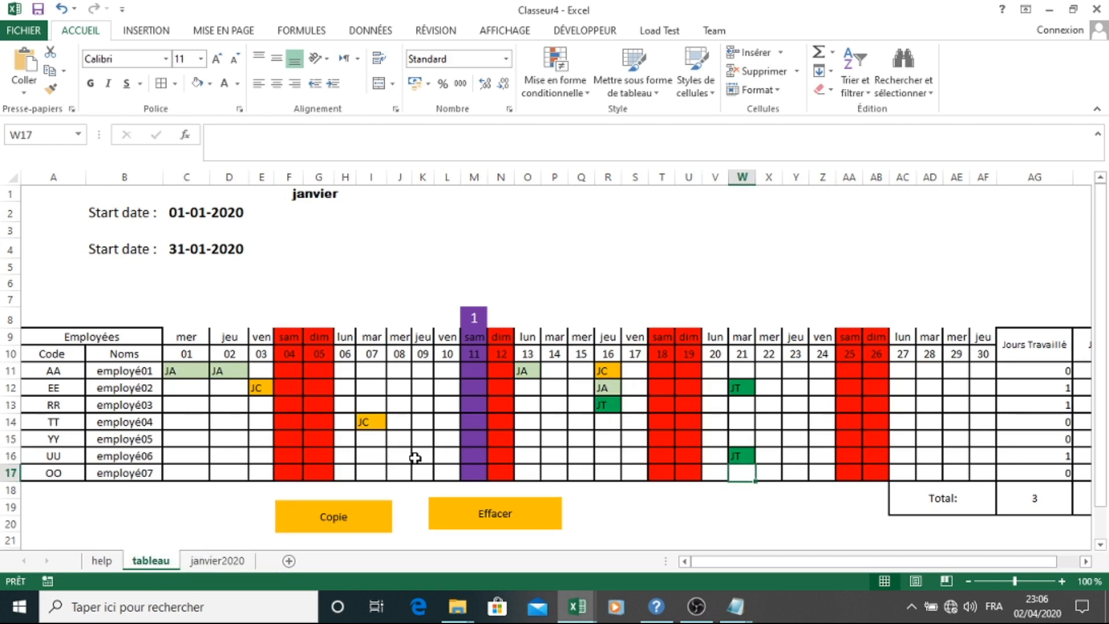
click(462, 515)
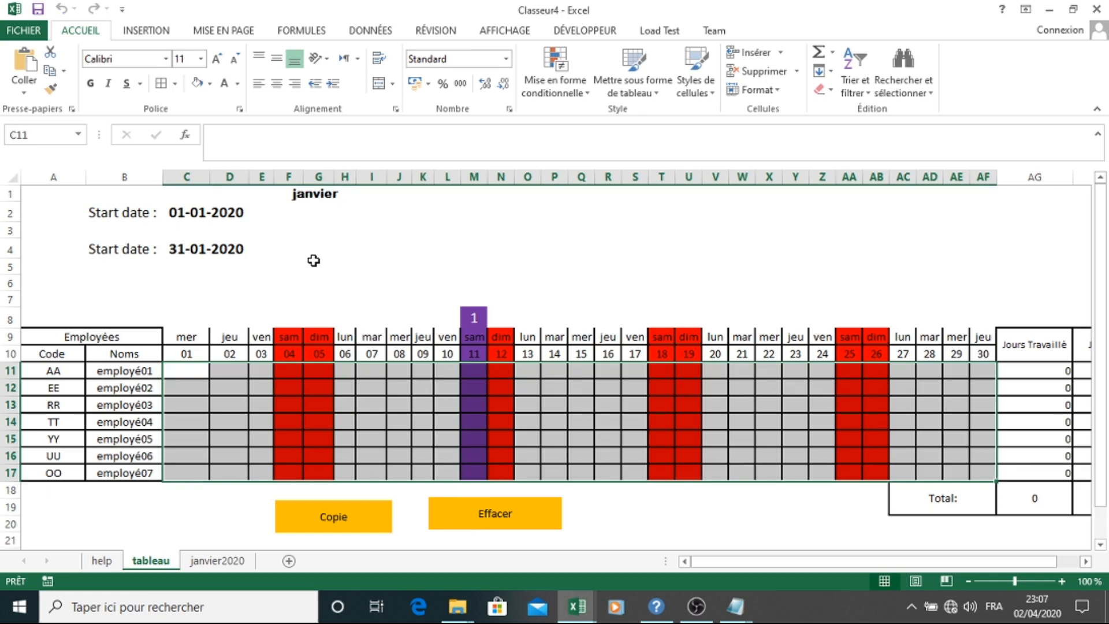
click(347, 193)
click(364, 194)
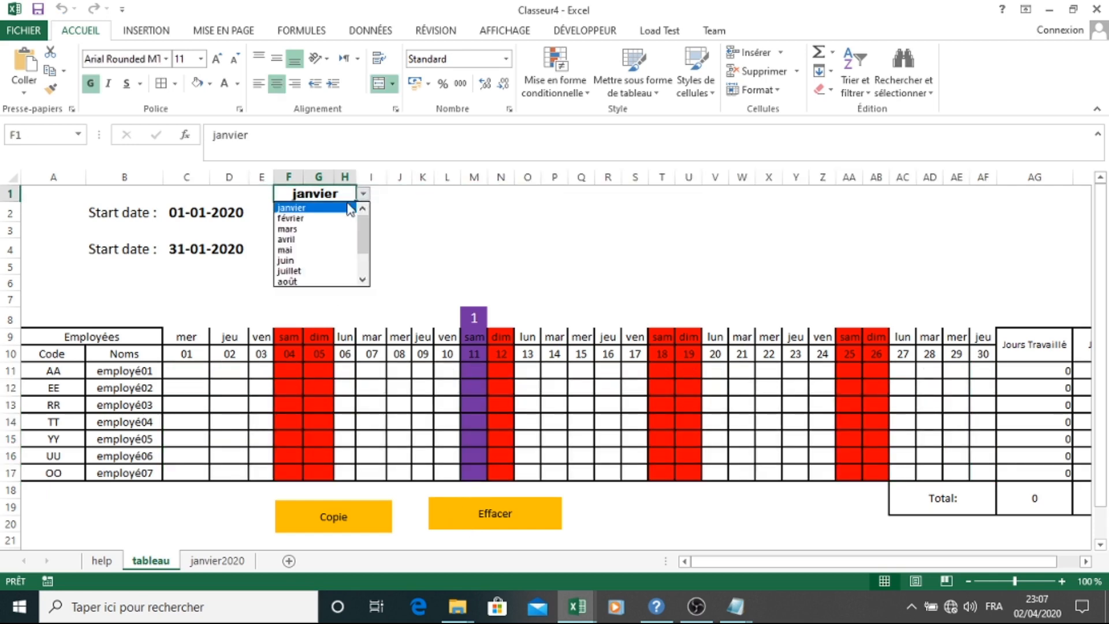
click(345, 218)
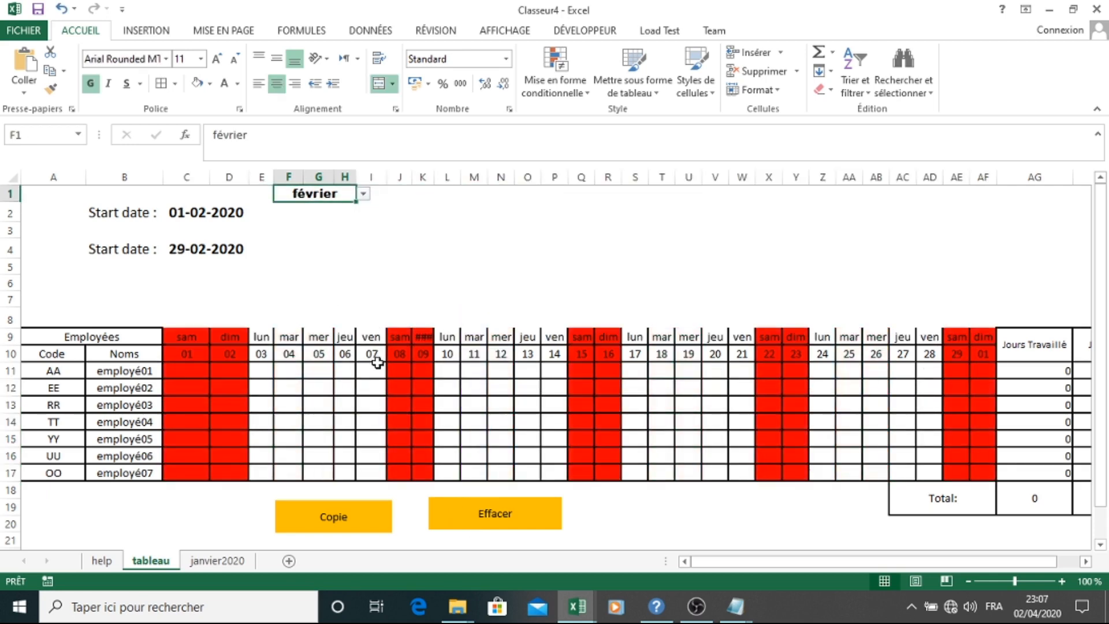
Enter ja in I11 and L13, jc in N15, and jt in N16 and T13 of the February table.
click(374, 367)
text(ja)
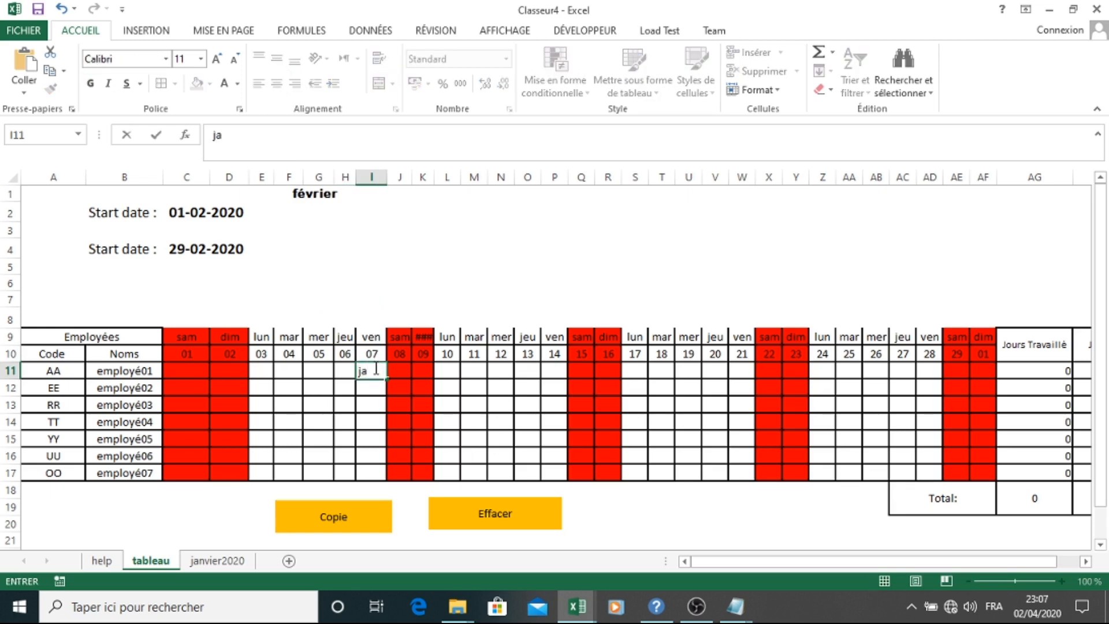
click(444, 404)
text(ja)
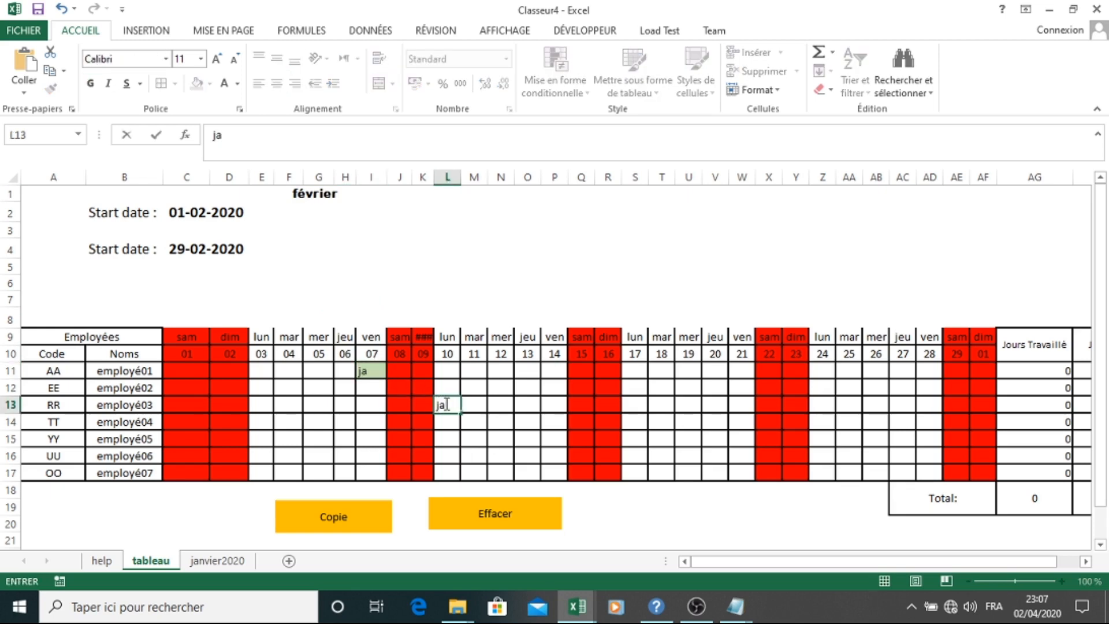
click(498, 438)
text(jc)
key(Return)
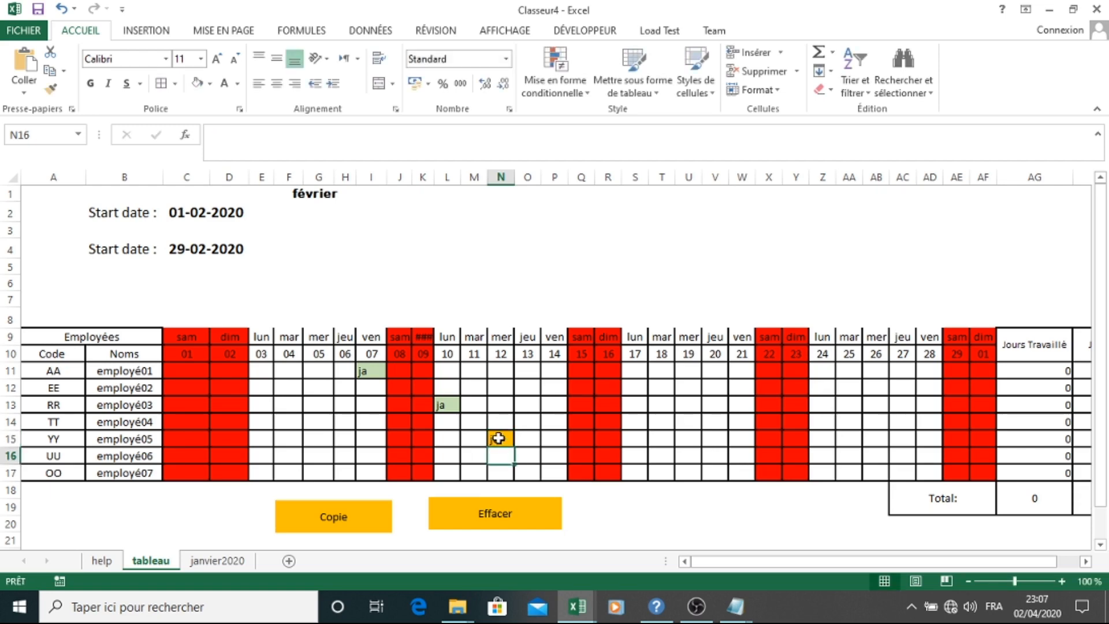
text(jt)
key(Return)
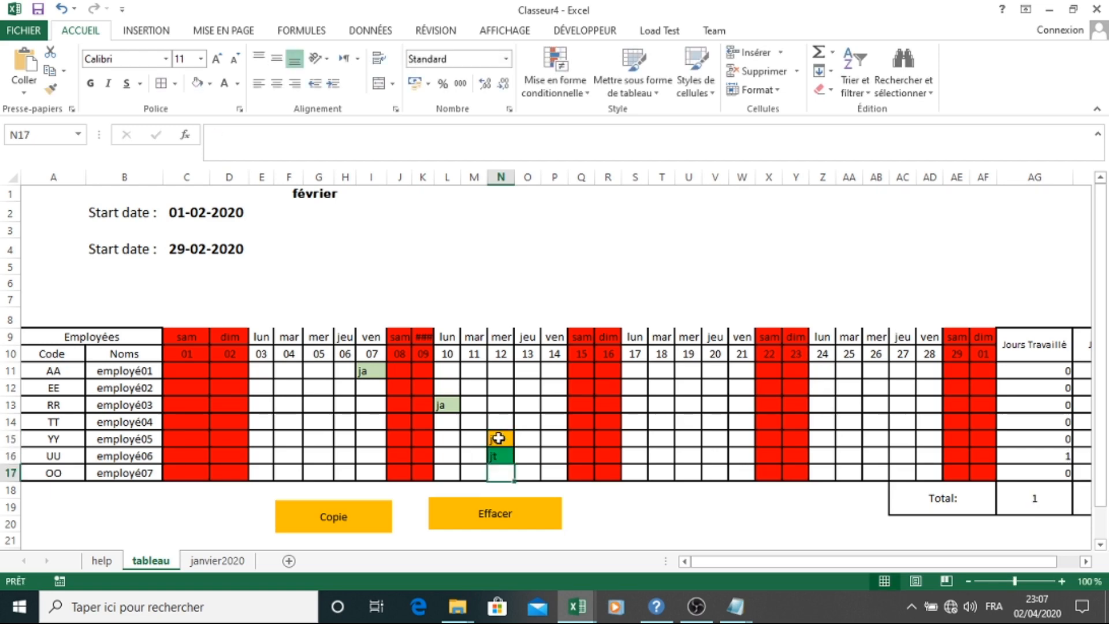
click(672, 404)
text(je)
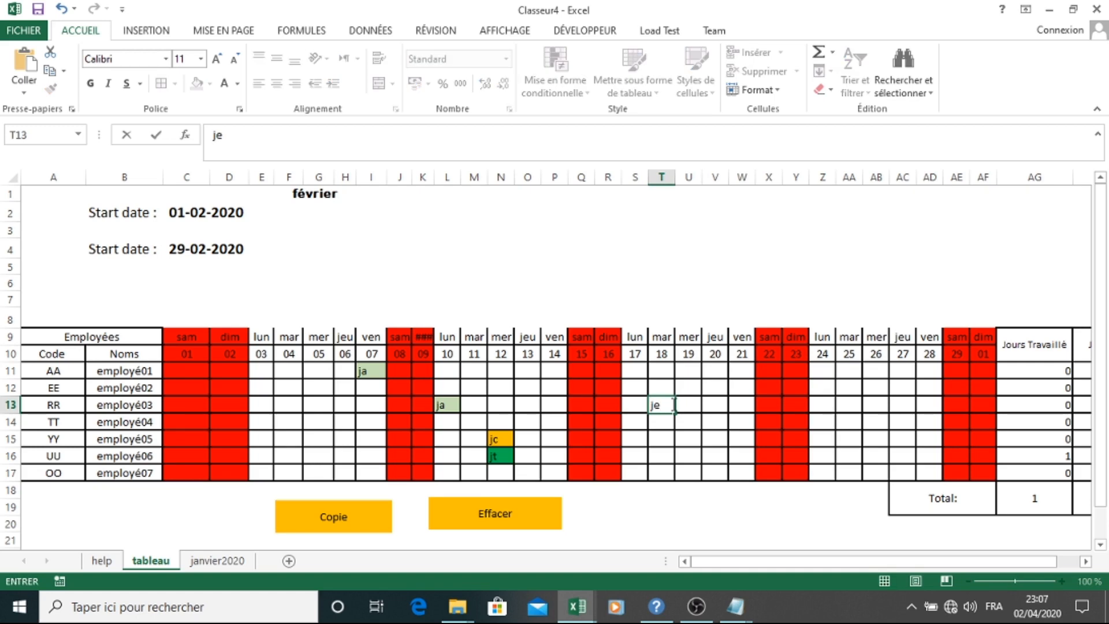
key(Return)
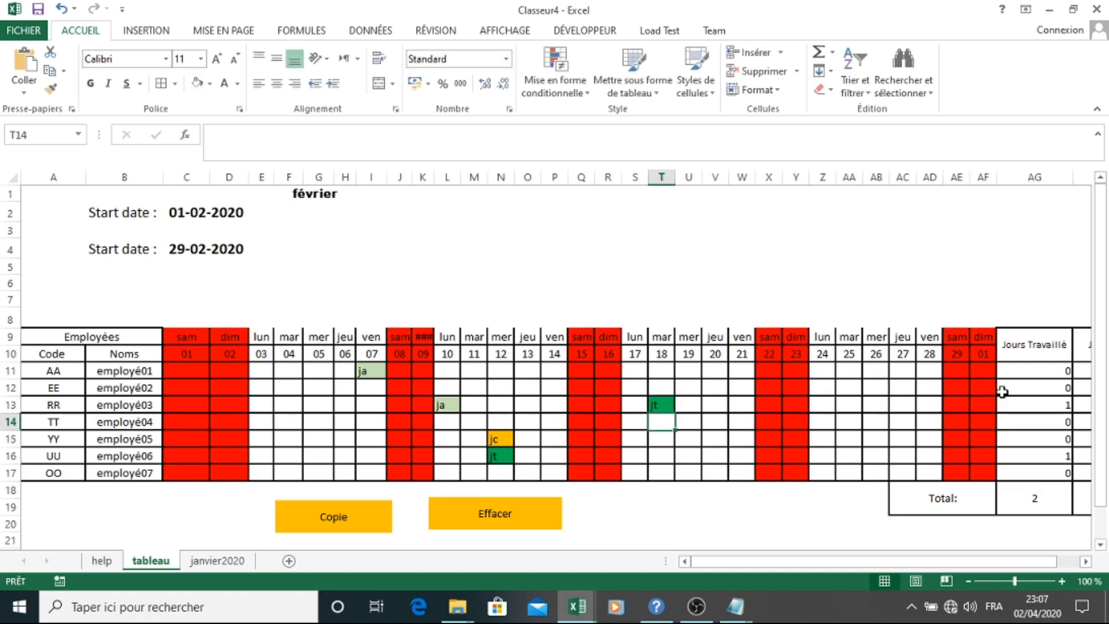
Duplicate the February attendance sheet with the Copie shape's macro and rename the copy fevrier2020.
click(343, 516)
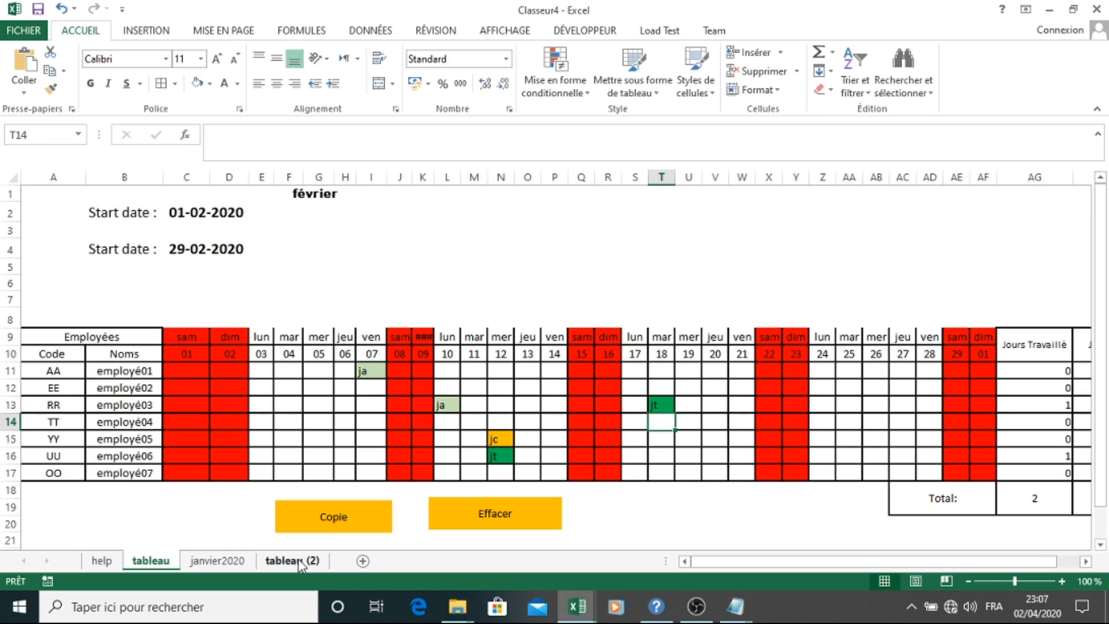
right_click(299, 563)
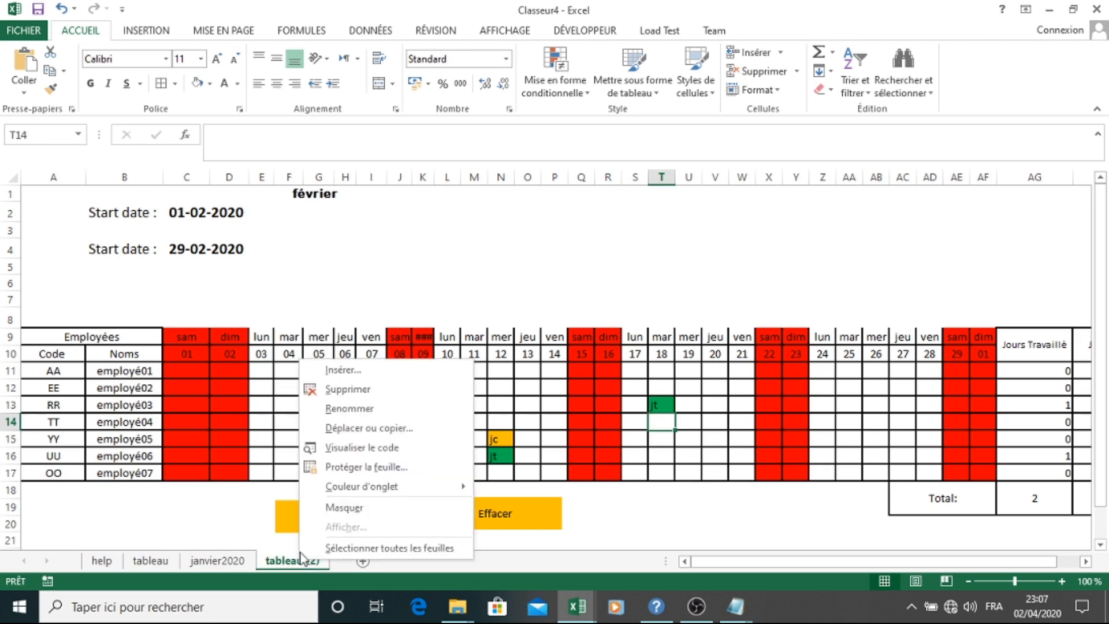
click(356, 408)
text(fevrier2020)
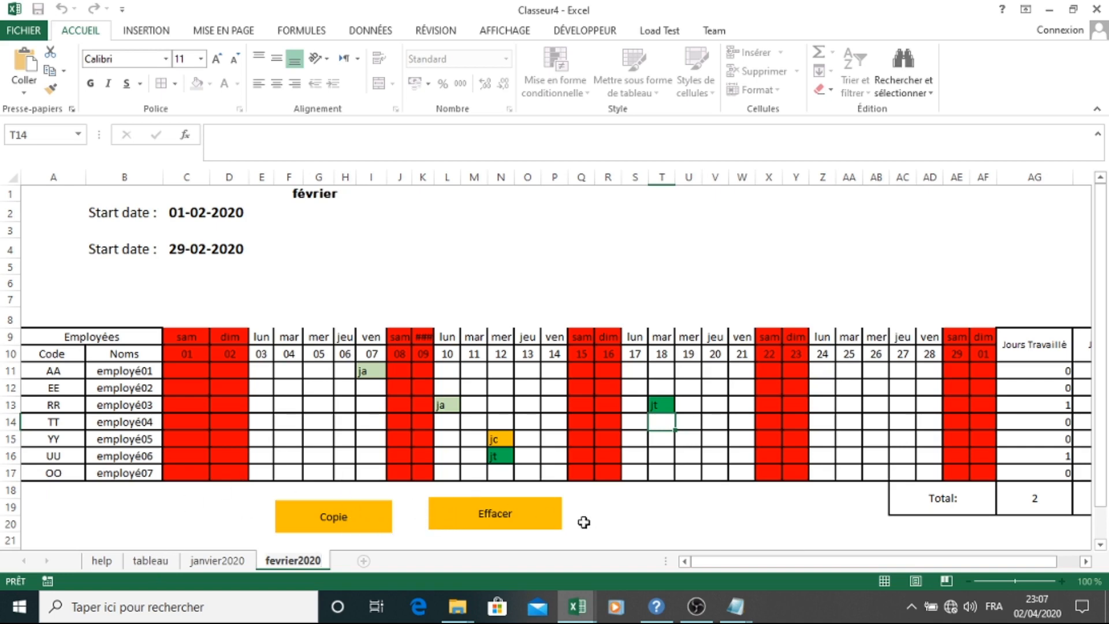
Return to the tableau sheet and clear its February attendance entries with the Effacer shape's macro.
click(228, 563)
click(151, 559)
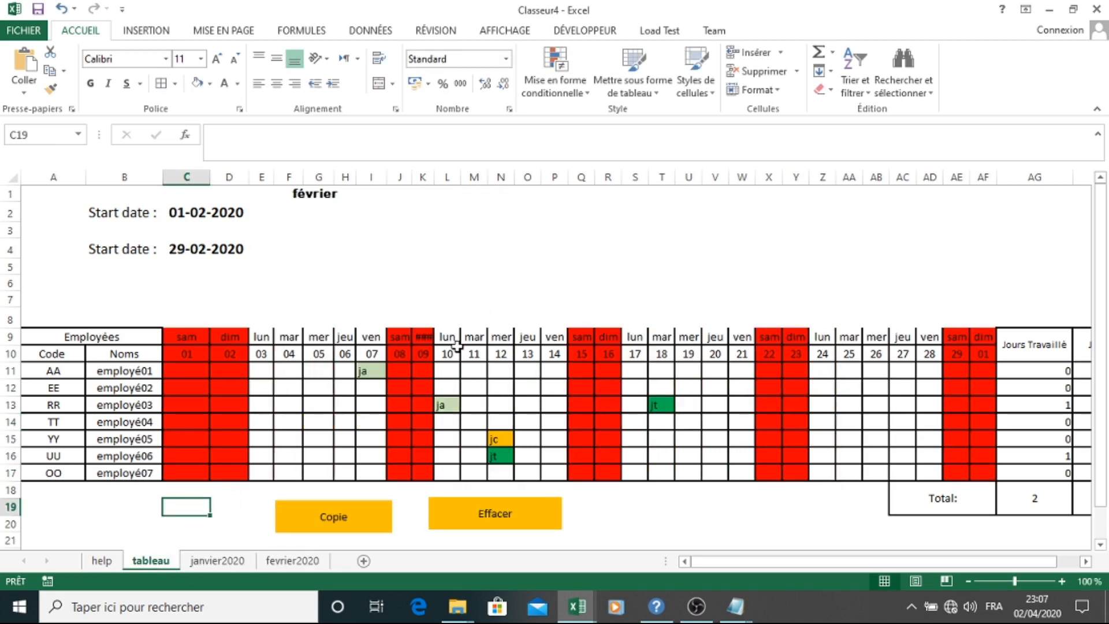
click(521, 519)
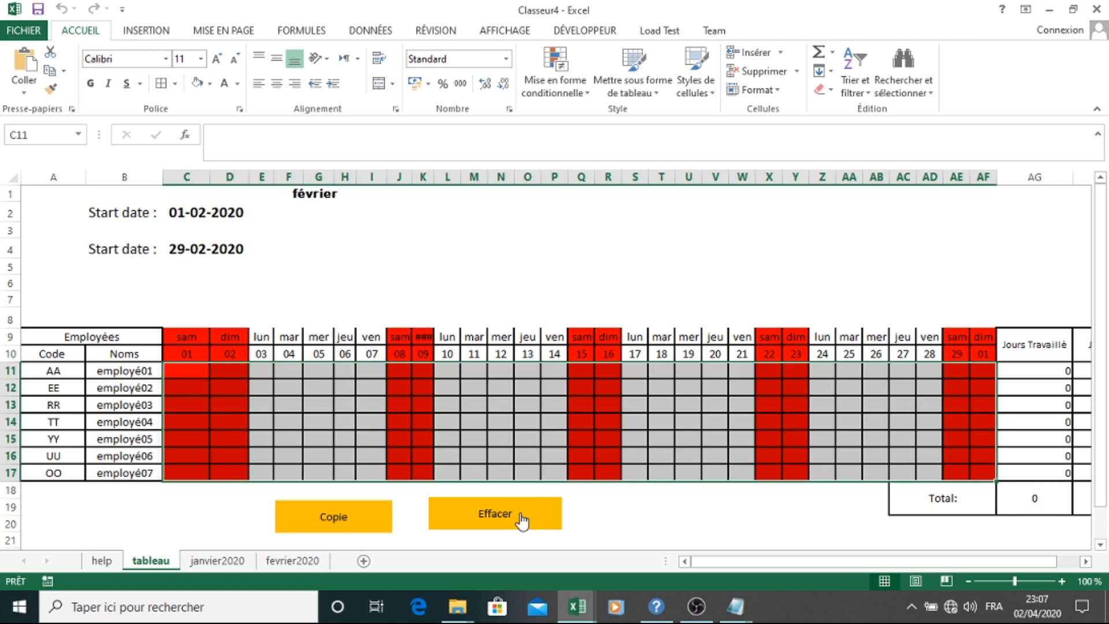
click(486, 249)
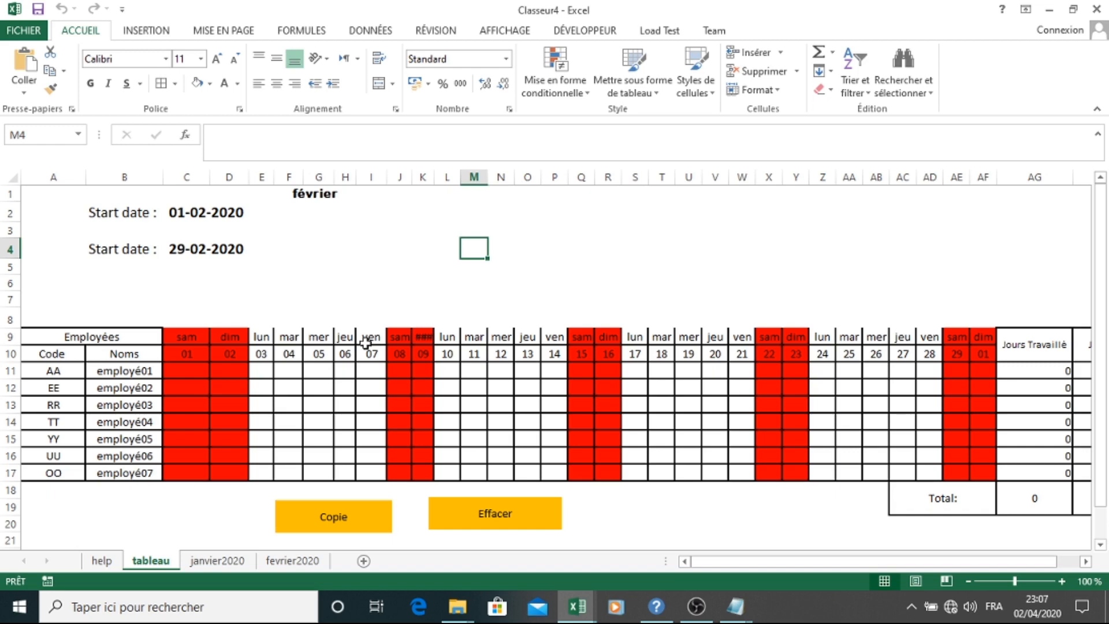
Widen column K of the tableau sheet enough to display the weekday name above day 09.
drag(412, 178, 445, 181)
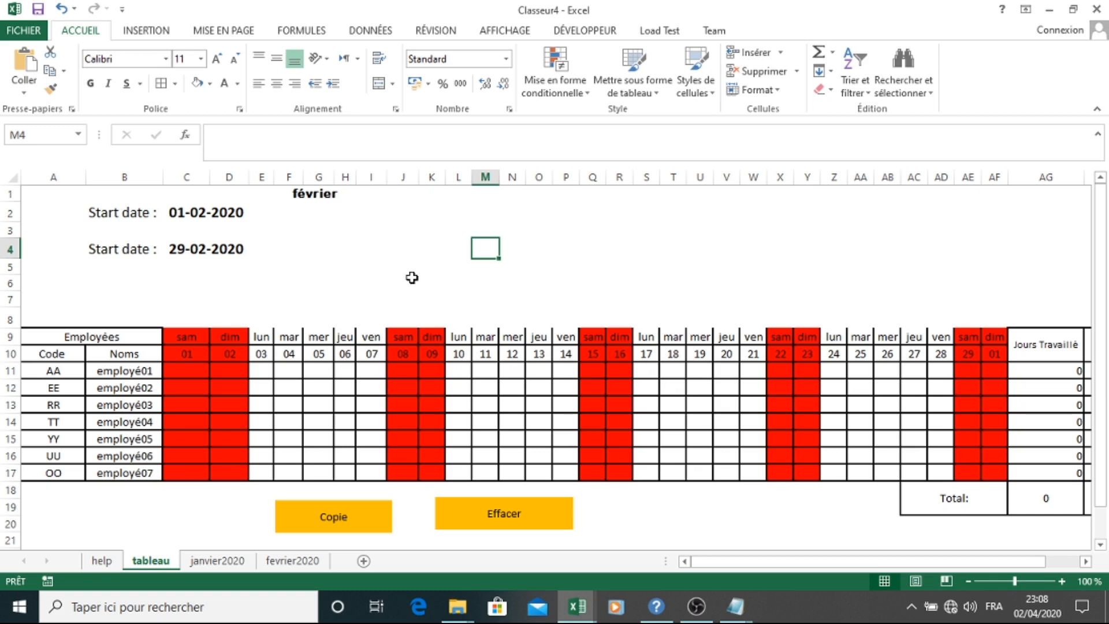
click(1060, 562)
drag(1059, 560, 768, 563)
Examine the Calendrier sheet in the Classeur3 workbook and the Tableau de Pointage sheet in calandrie azar, including the area below its table.
mouse_move(579, 604)
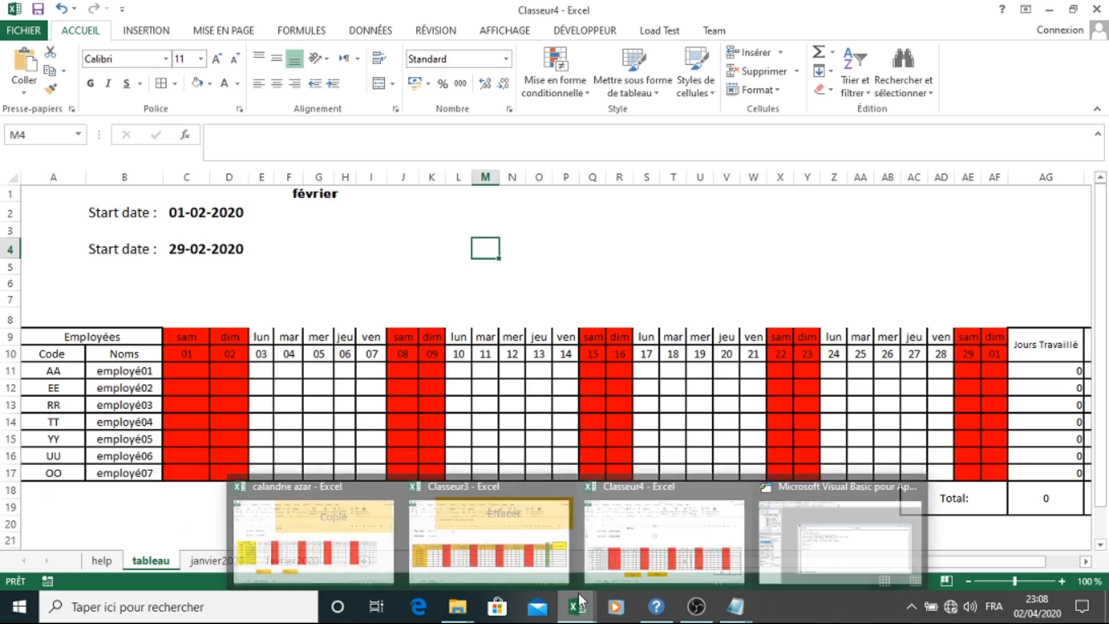
click(534, 551)
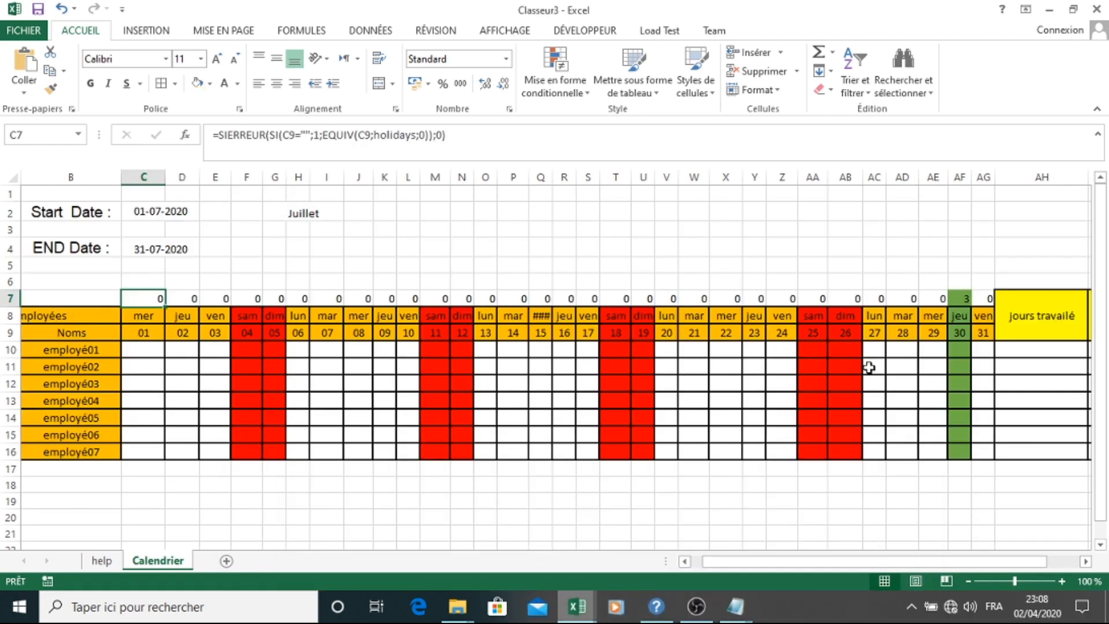
scroll(1100, 245, down, 1)
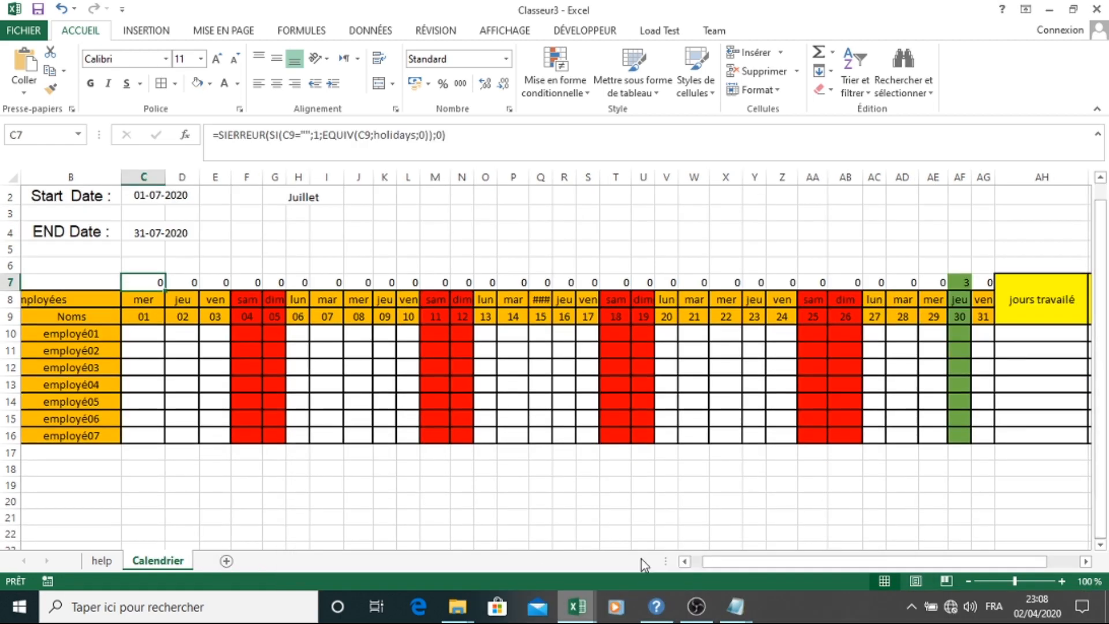
mouse_move(585, 605)
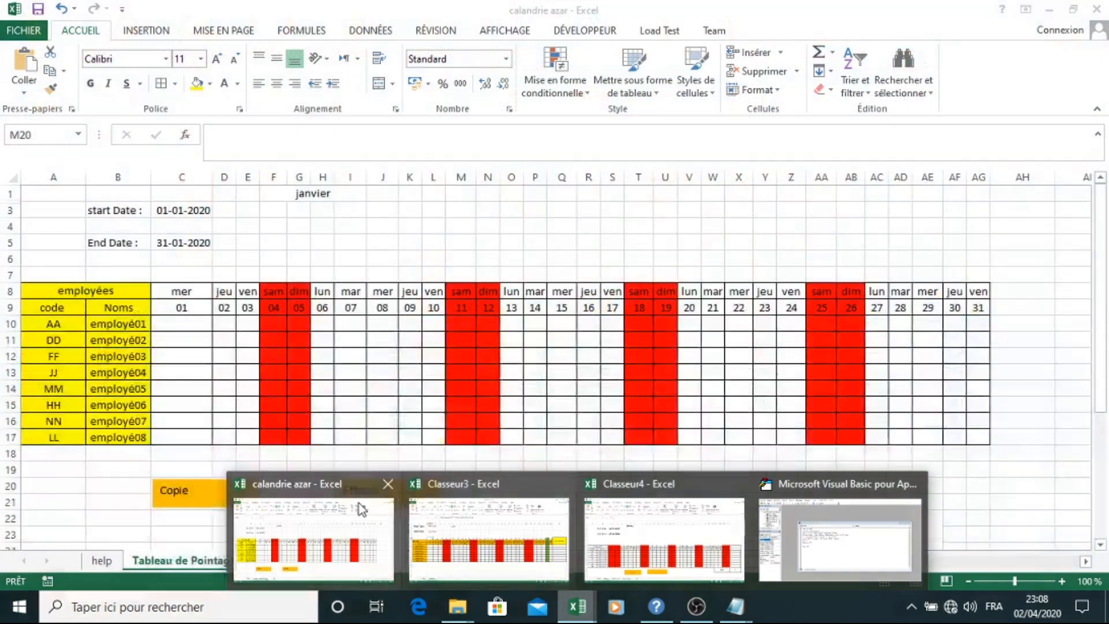
click(361, 508)
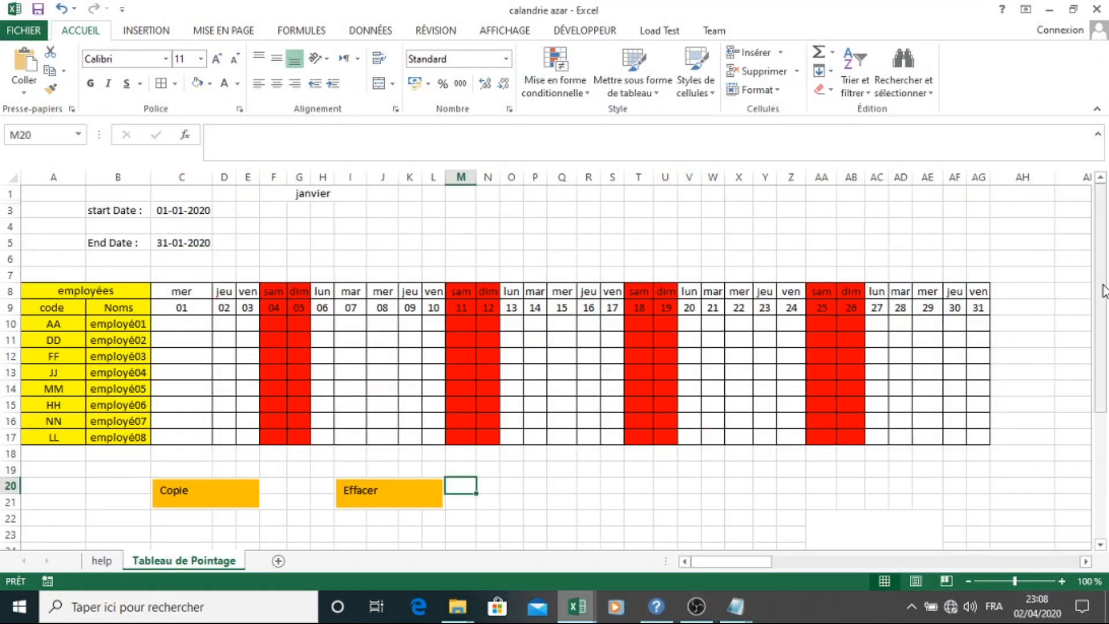
scroll(1100, 373, down, 2)
scroll(1100, 372, down, 3)
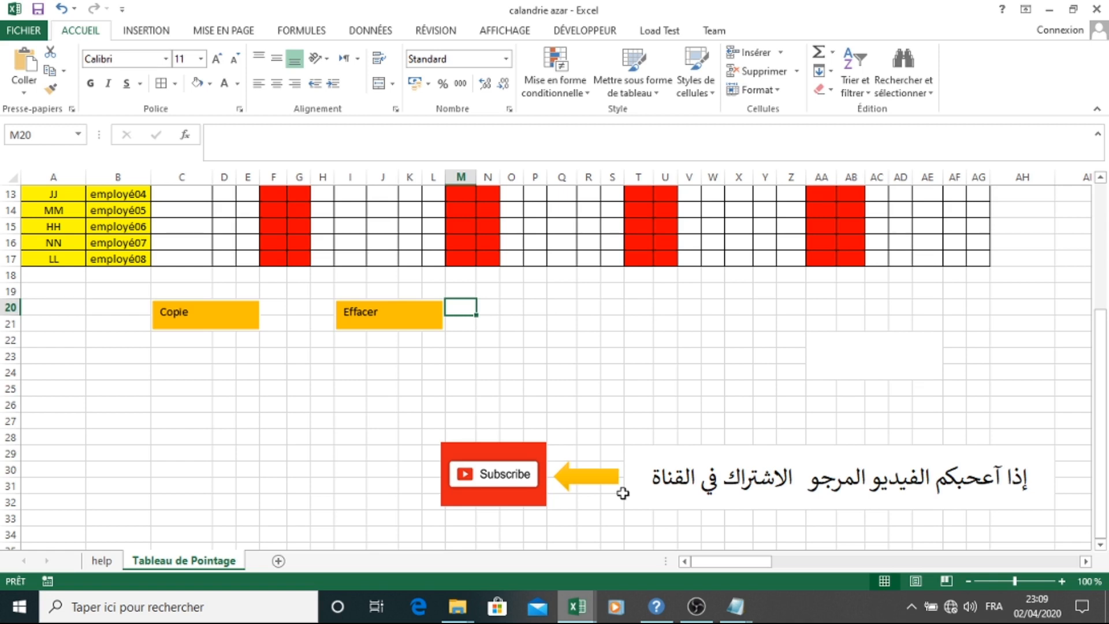
click(696, 607)
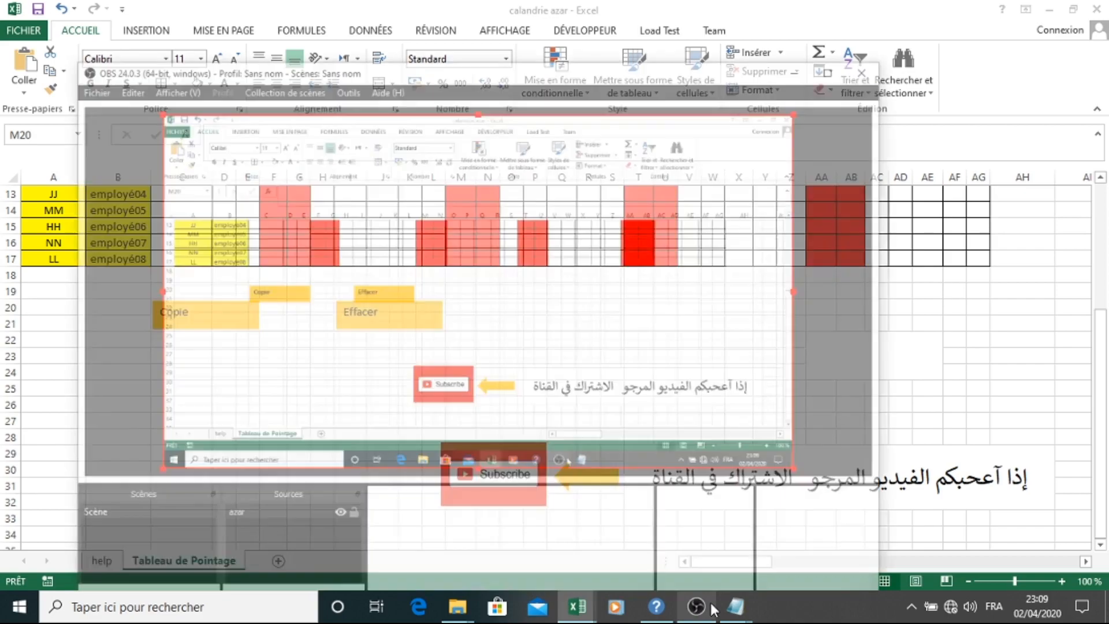